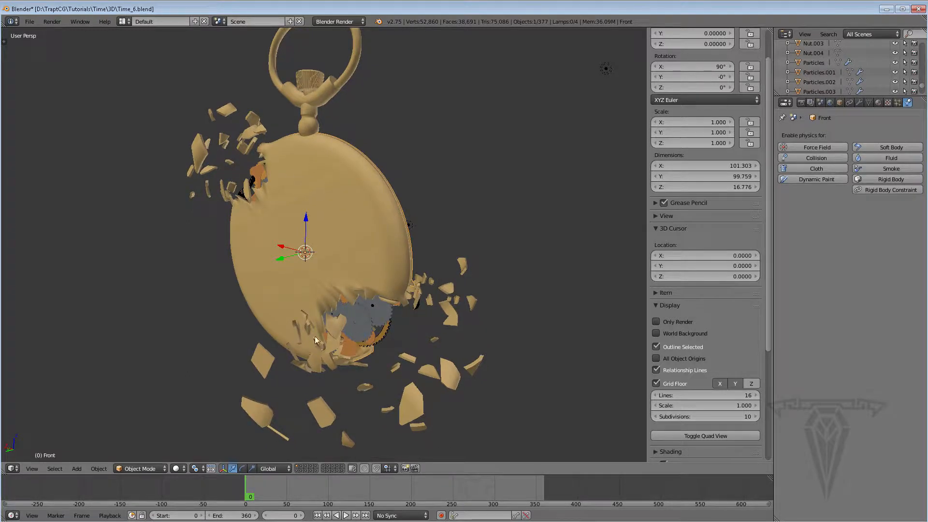
- Move two broken shards near the watch back's lower break outward along the X axis
middle_click_drag(318, 337, 379, 346)
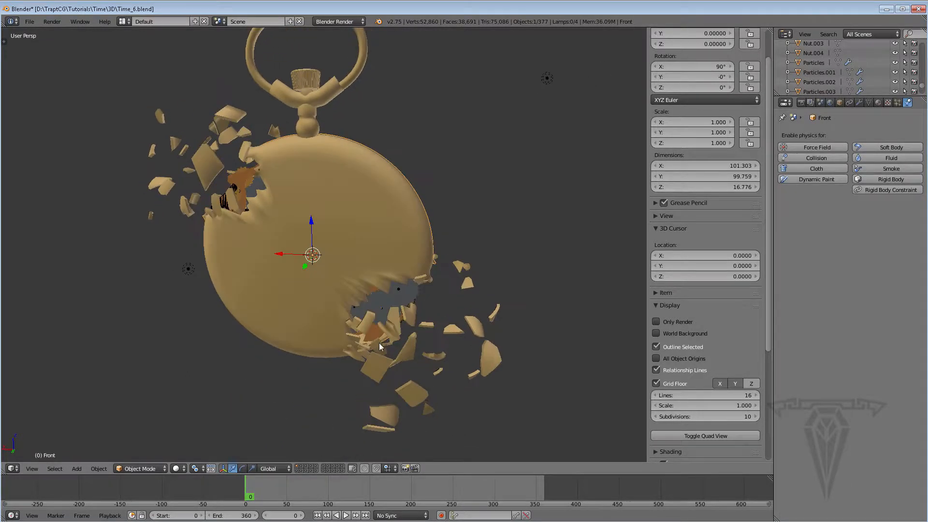
right_click(403, 356)
key("g")
key("x")
left_click(408, 363)
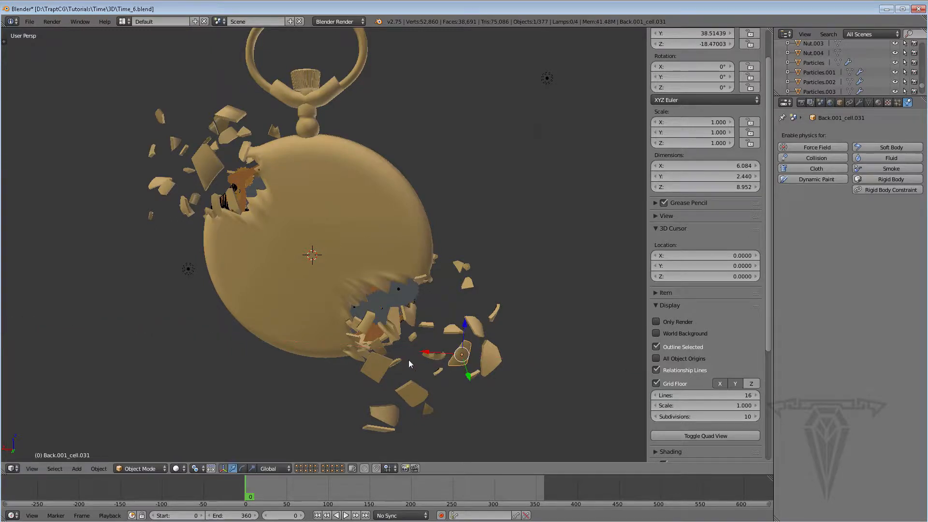
right_click(378, 368)
key("g")
key("x")
left_click(447, 370)
- Shift two more back-cover shards along the X axis to spread out the lower cluster of debris
middle_click_drag(447, 370, 195, 280)
right_click(412, 328)
key("g")
key("x")
left_click(427, 331)
right_click(431, 319)
key("g")
key("x")
left_click(460, 323)
- Save the scene as a new file named Time_7.blend in the 3D project folder
middle_click_drag(484, 319, 395, 294)
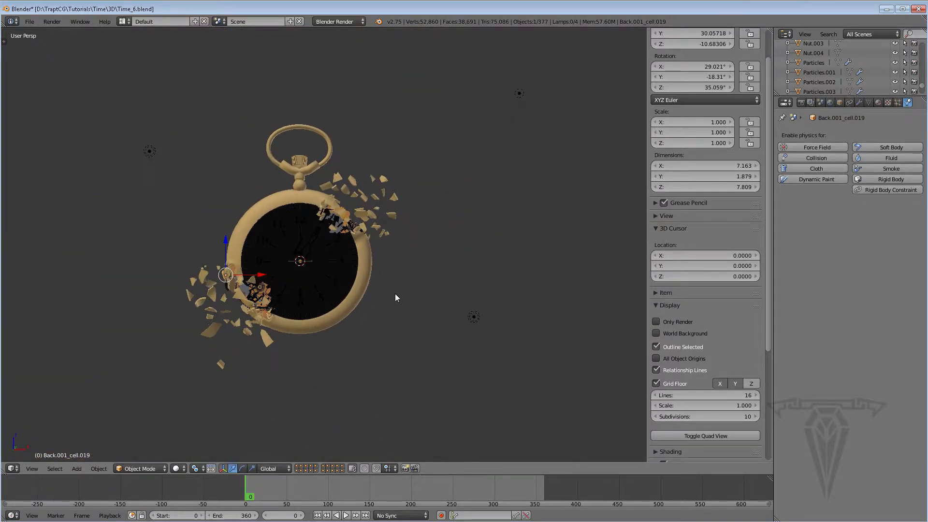
scroll(395, 294, "up", 3)
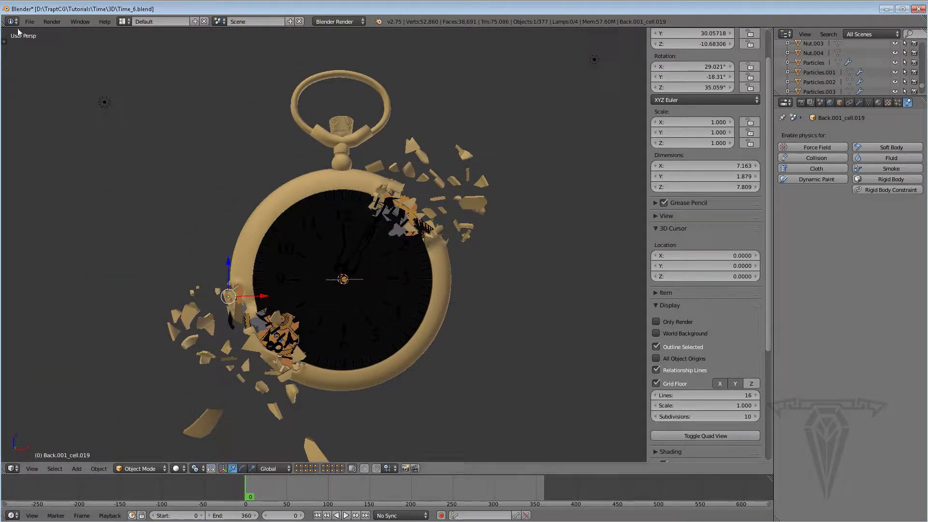
middle_click_drag(368, 180, 349, 195)
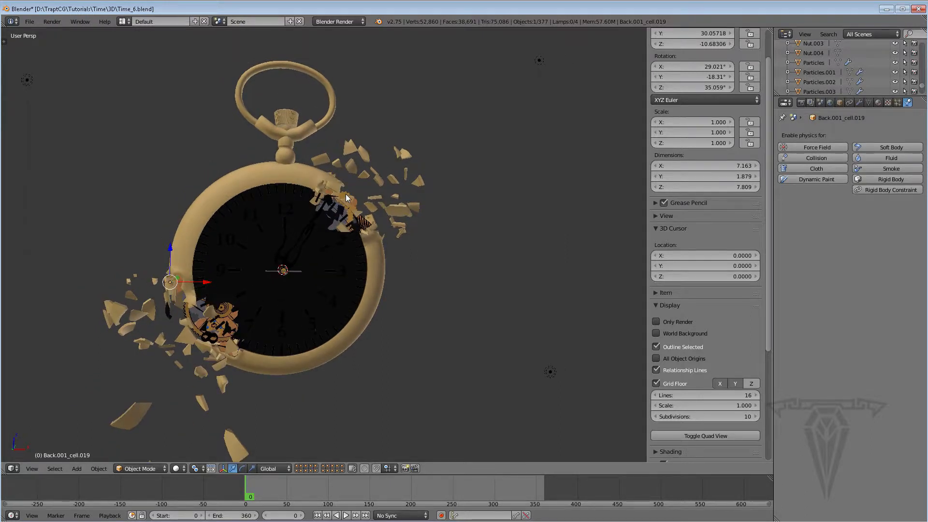
scroll(346, 194, "down", 3)
scroll(120, 60, "up", 3)
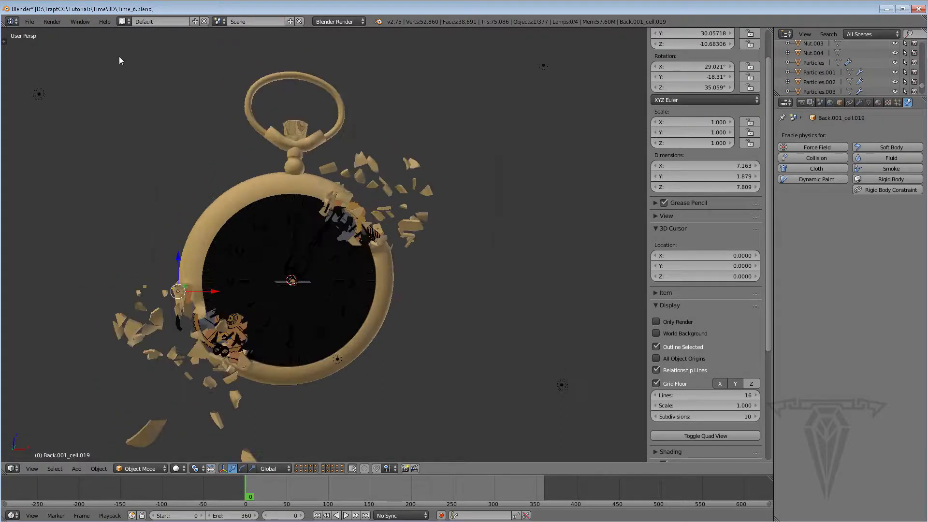
left_click(29, 21)
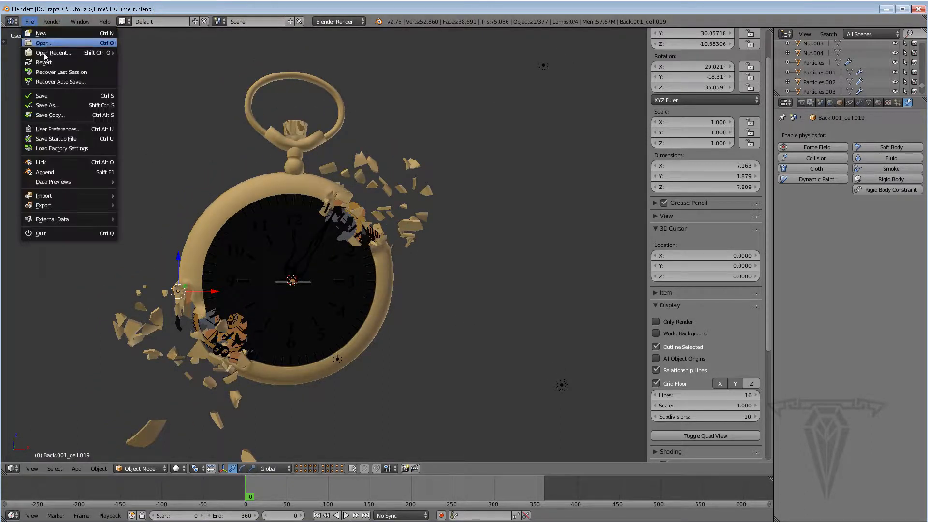
left_click(57, 106)
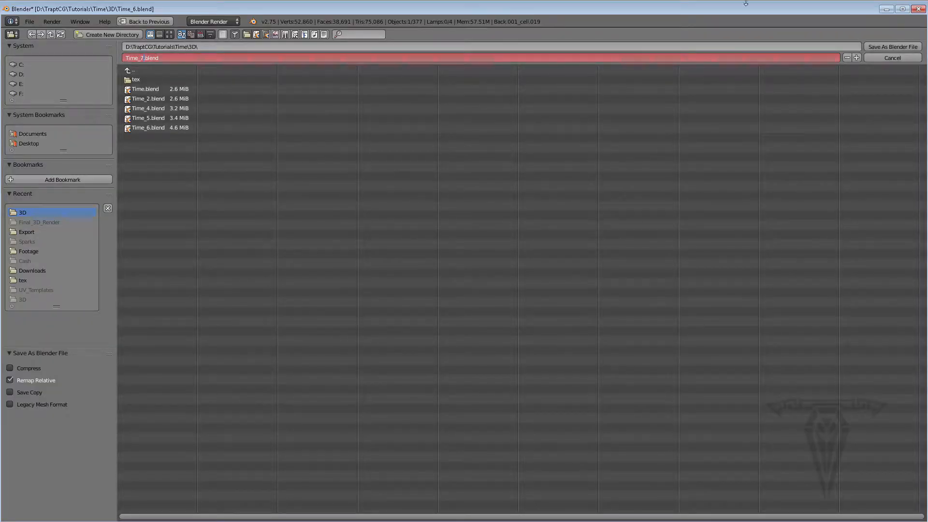
left_click(885, 46)
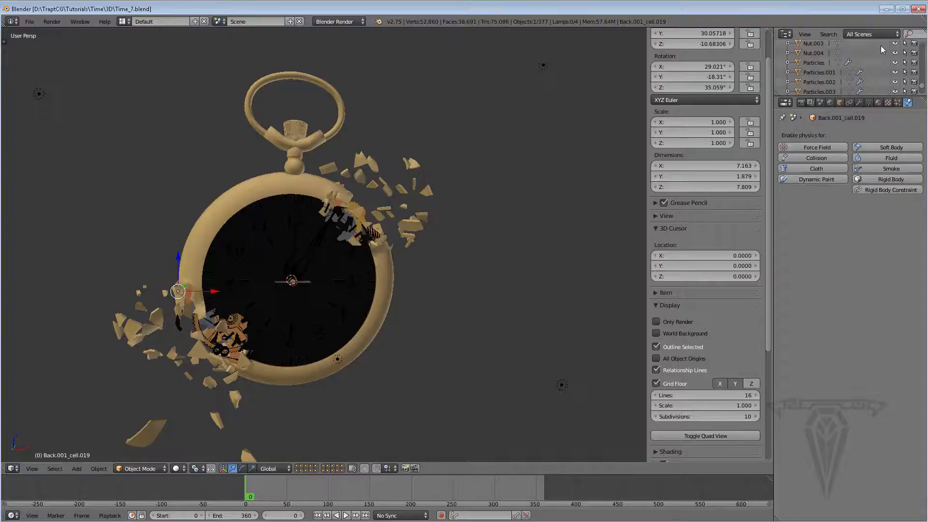
- Set the scene's render resolution percentage to 100%
left_click(800, 104)
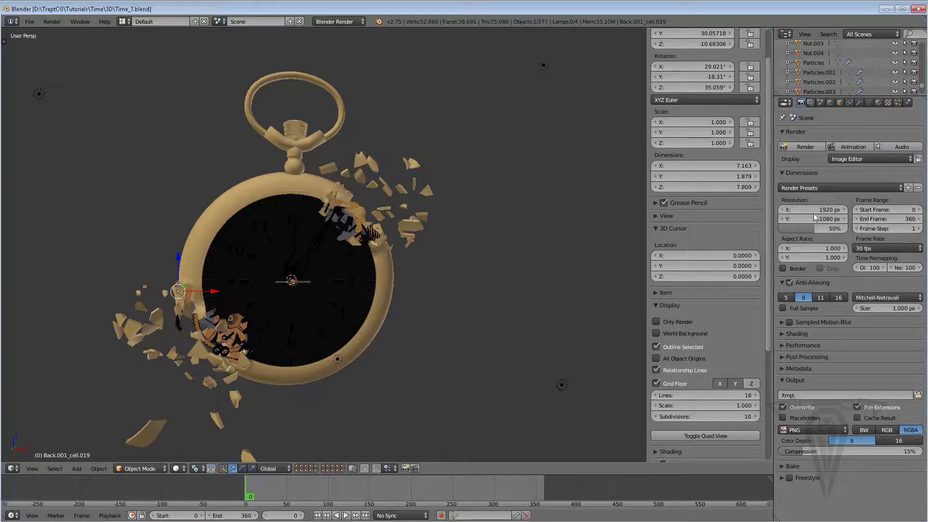
left_click(820, 187)
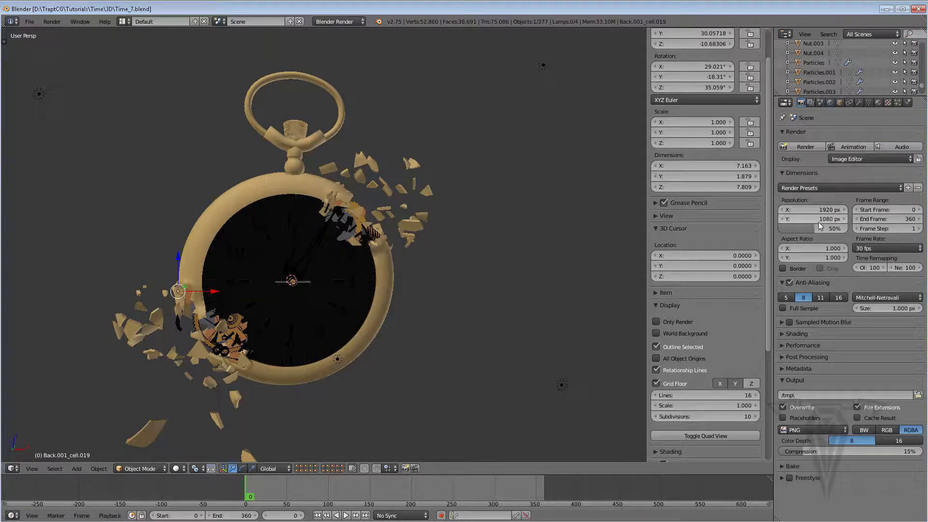
left_click_drag(813, 229, 847, 228)
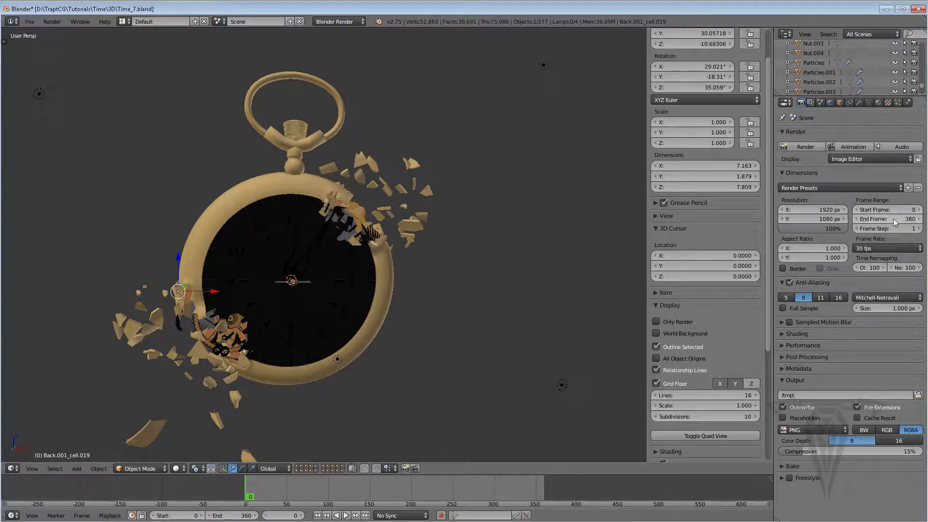
left_click(886, 248)
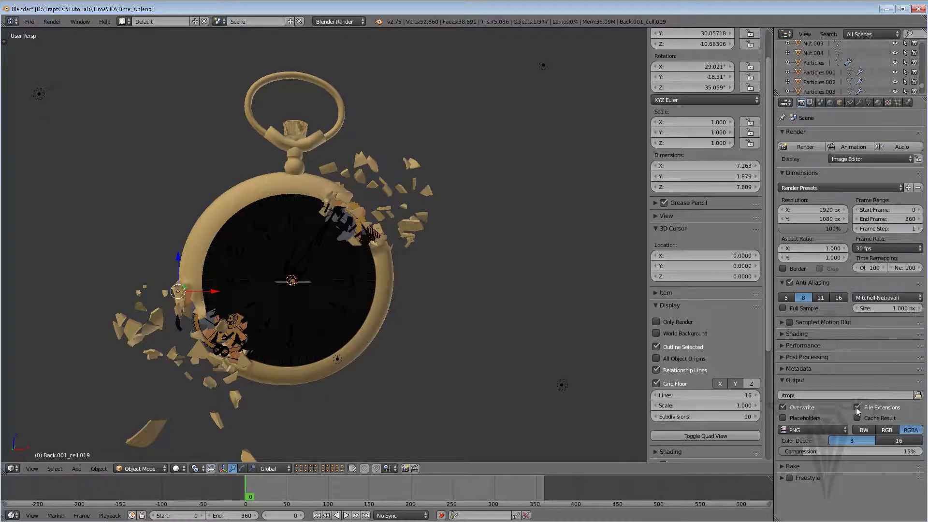
- Collapse the Dimensions and Anti-Aliasing render settings and expand Sampled Motion Blur to review its options
left_click(782, 173)
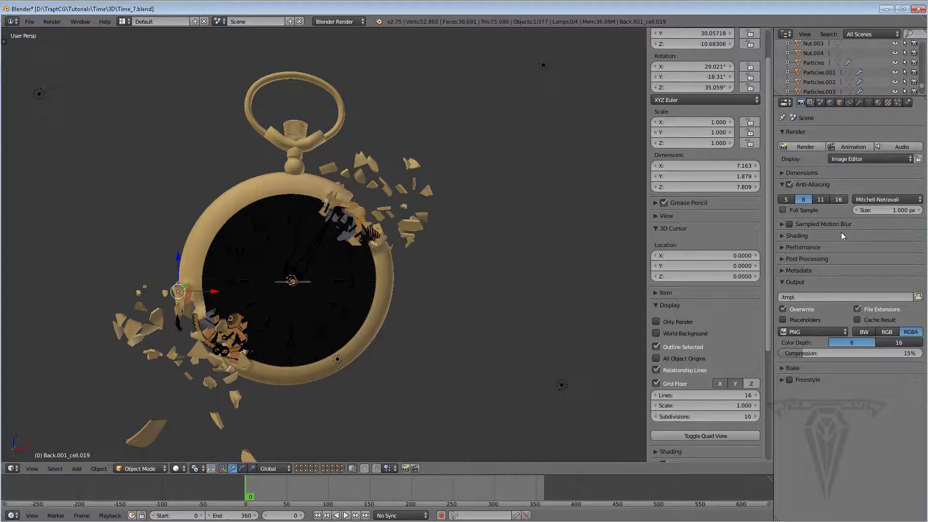
scroll(390, 286, "up", 3)
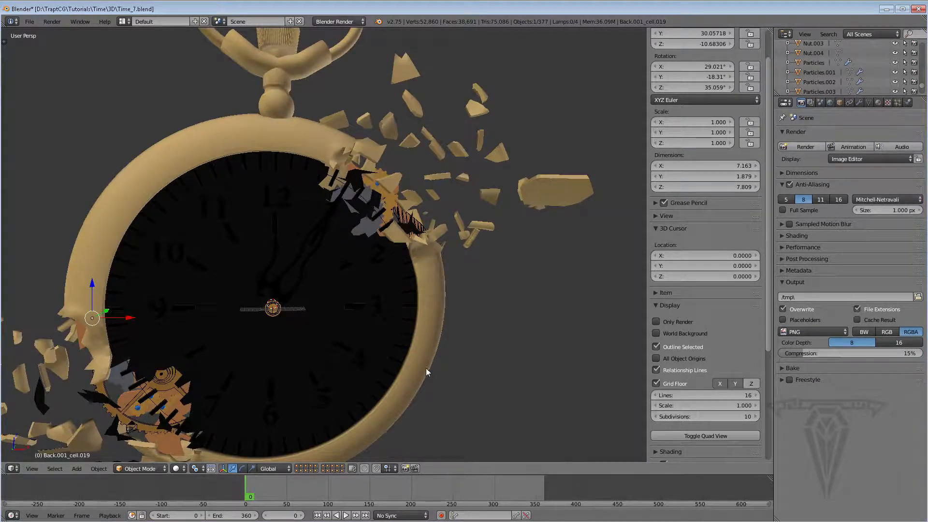
middle_click_drag(425, 367, 427, 347)
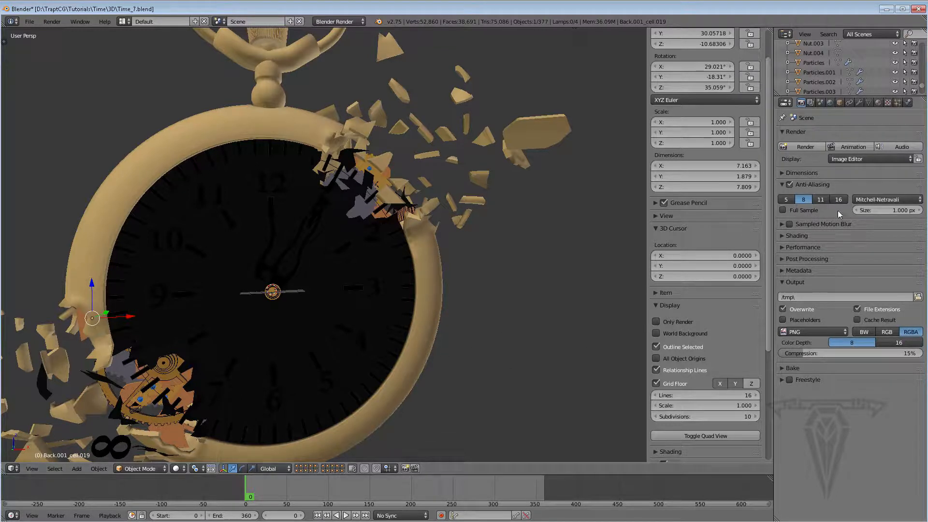
left_click(781, 184)
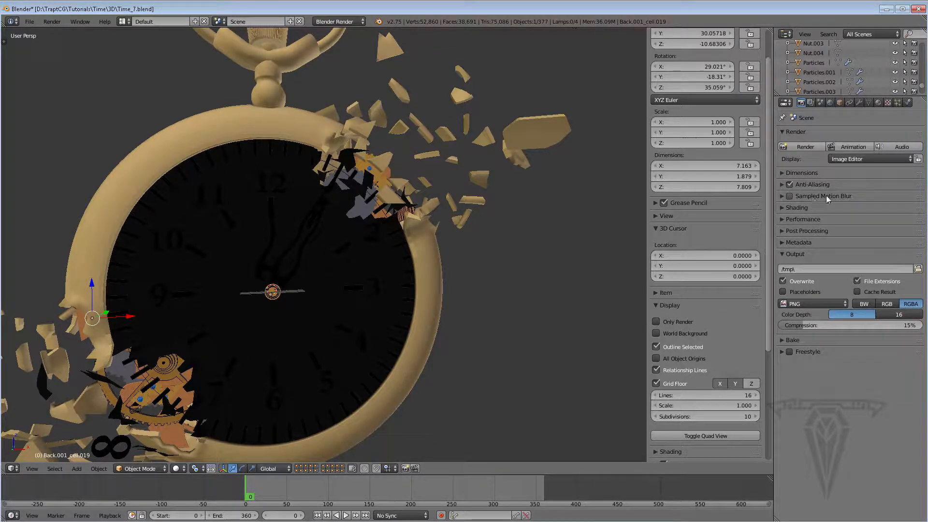
left_click(781, 196)
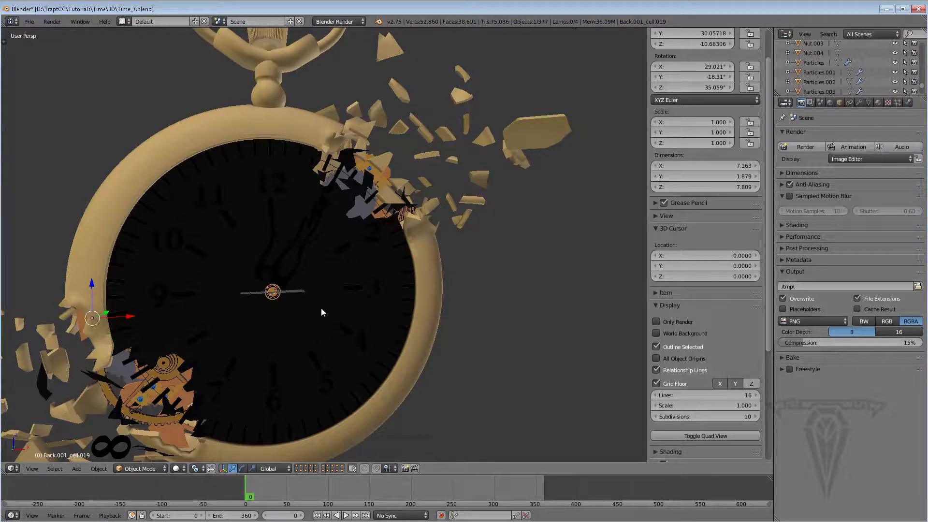
- Examine the hour marks' frame duplication, the Tick_Hour curve's path animation settings, and the minute marks on the dial
right_click(350, 288)
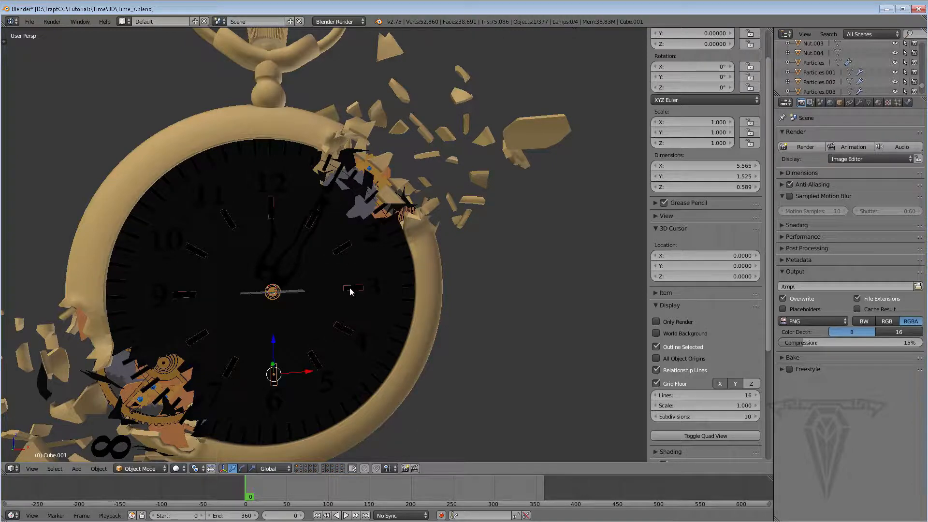
right_click(405, 285)
right_click(354, 289)
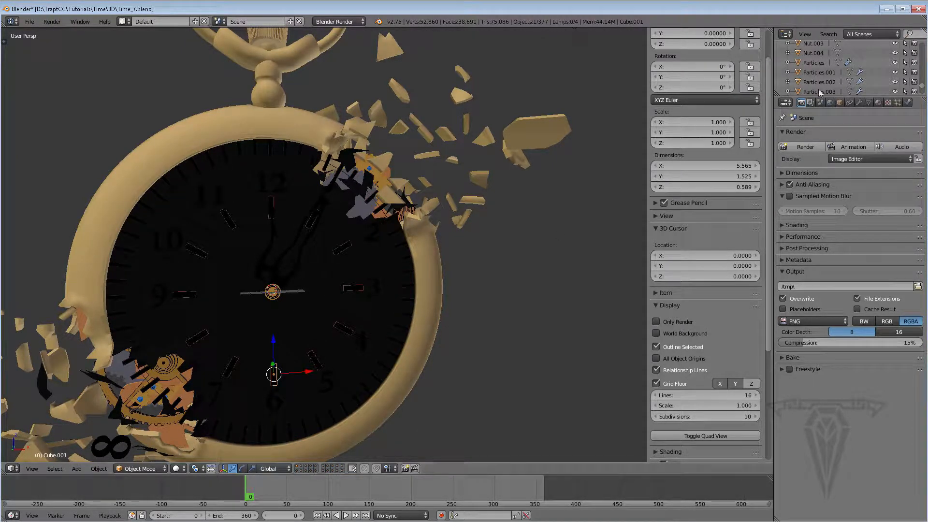
left_click(839, 102)
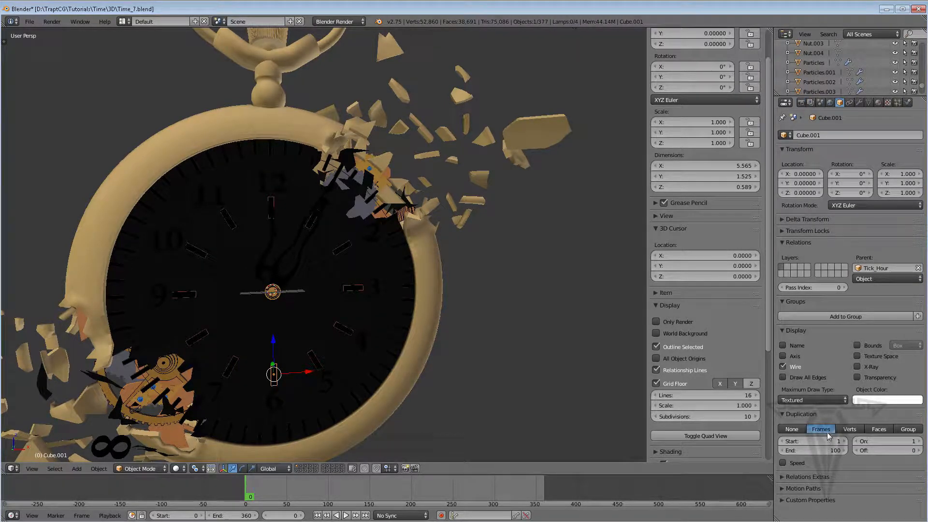
left_click_drag(921, 87, 924, 96)
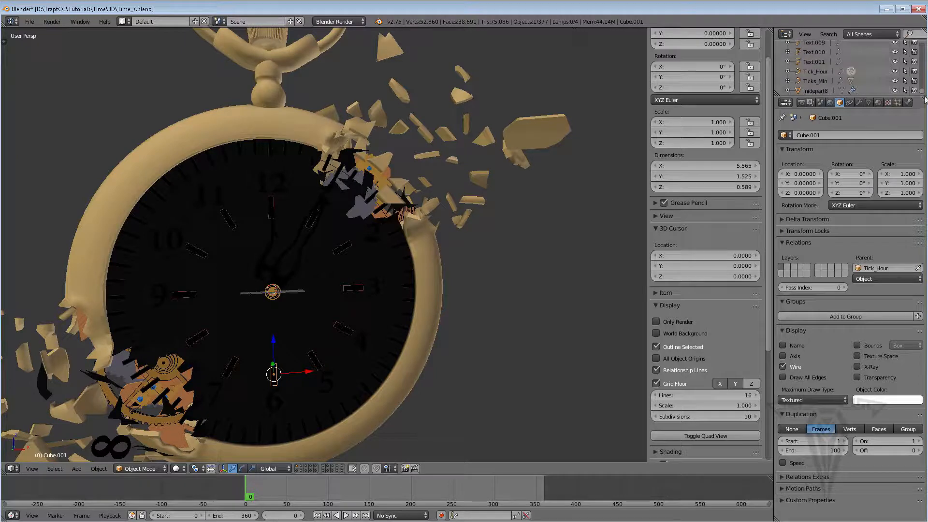
left_click(816, 72)
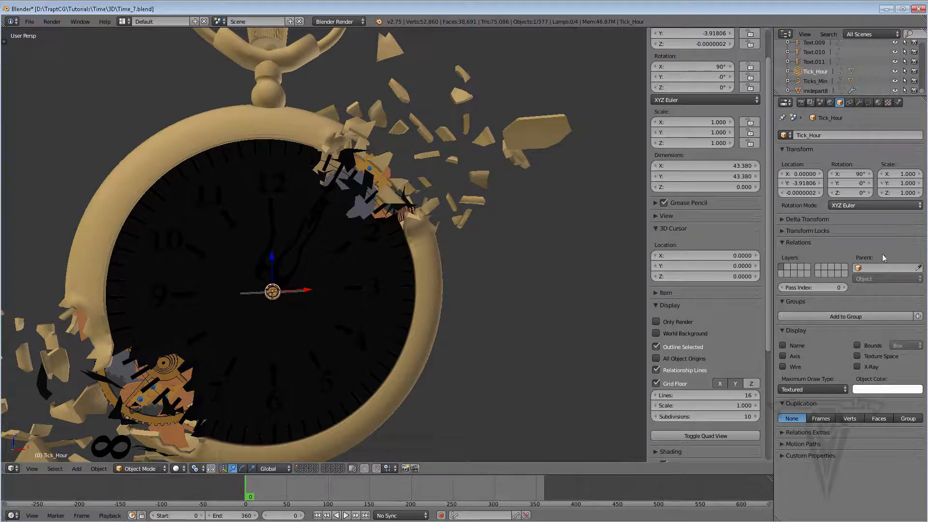
left_click(870, 102)
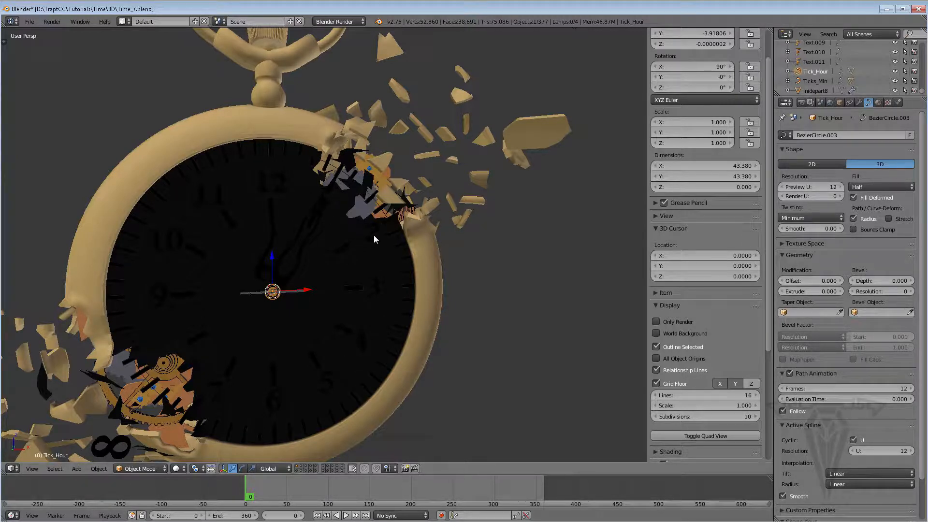
middle_click_drag(337, 243, 347, 240)
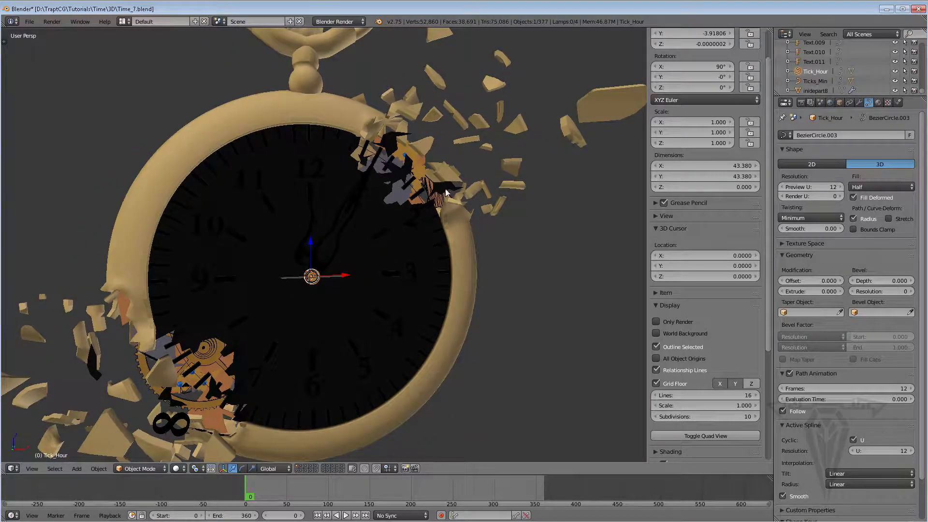
right_click(417, 193)
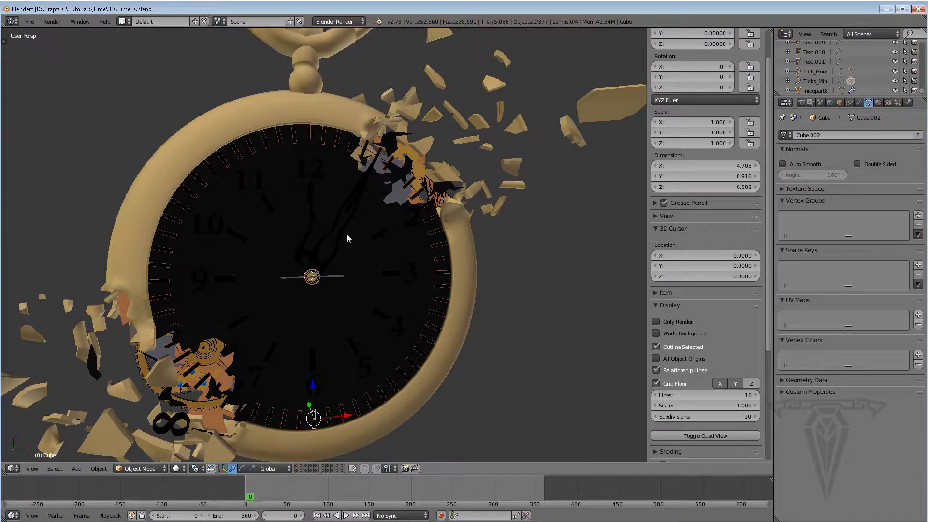
middle_click_drag(347, 235, 359, 255)
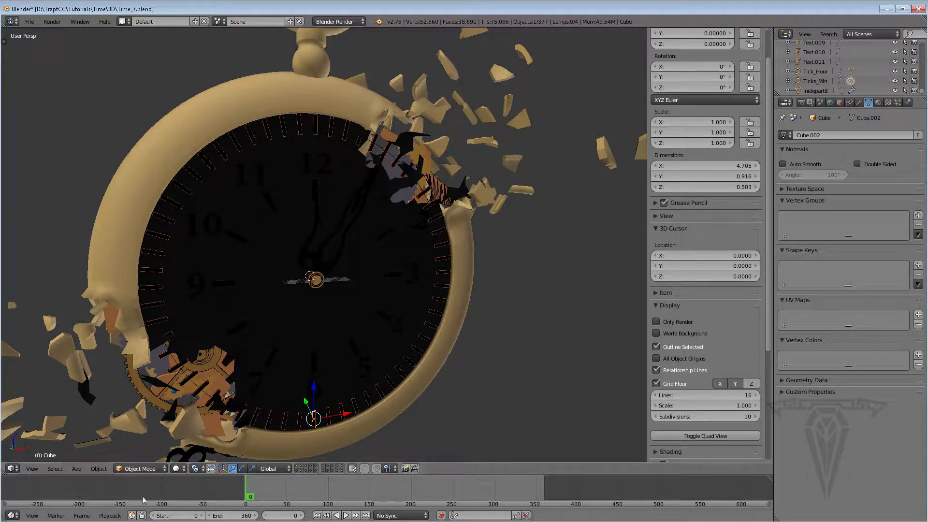
- Convert the dial's frame-duplicated hour marks into real objects with Make Duplicates Real
right_click(271, 362)
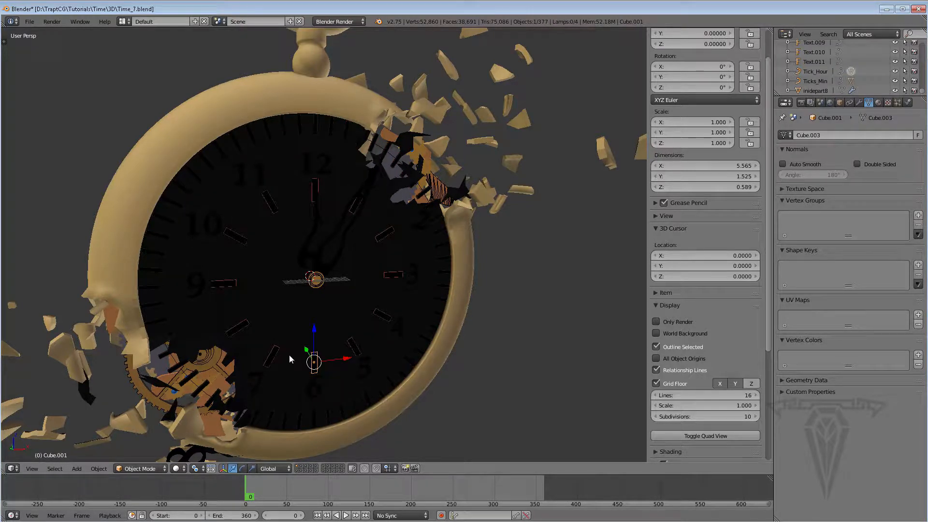
left_click(101, 469)
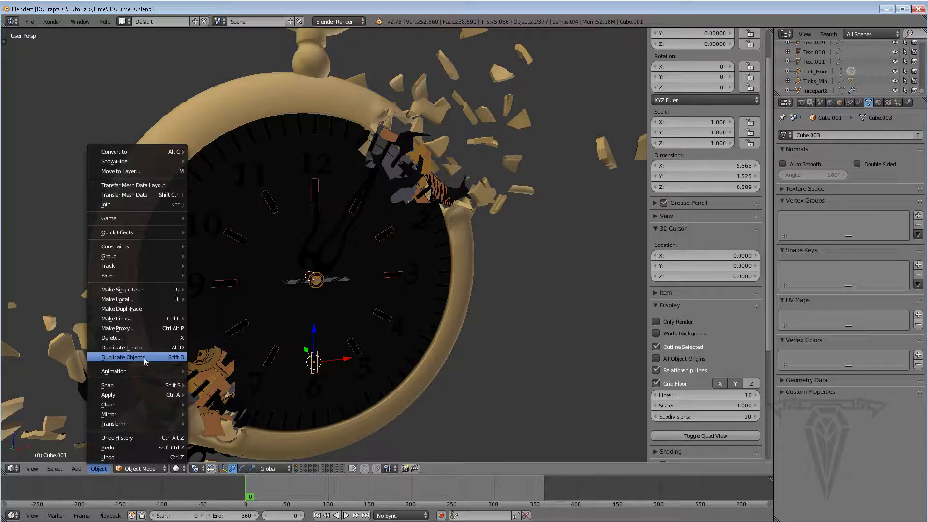
left_click(98, 469)
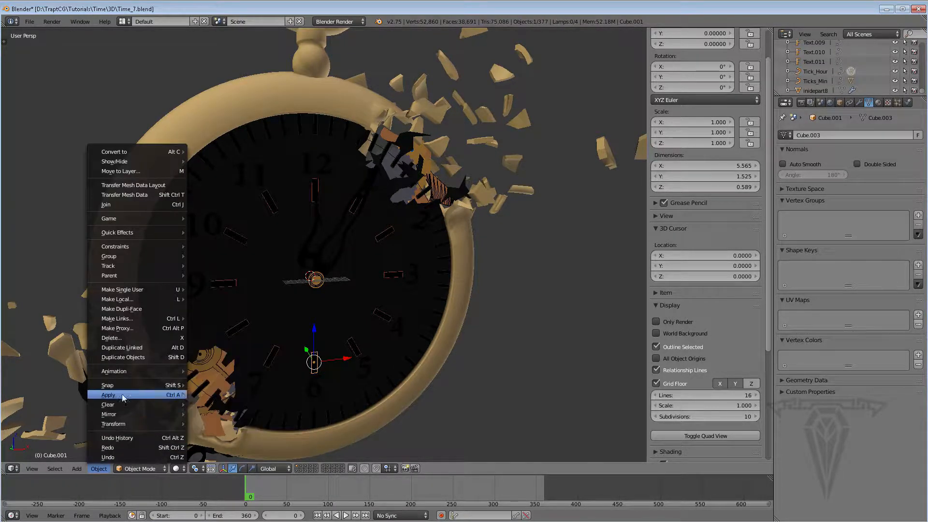
mouse_move(135, 395)
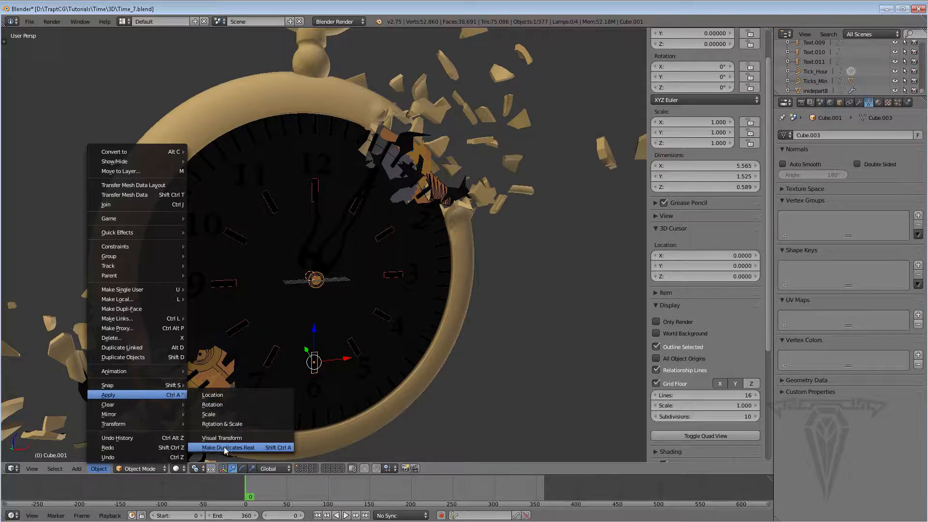
left_click(277, 447)
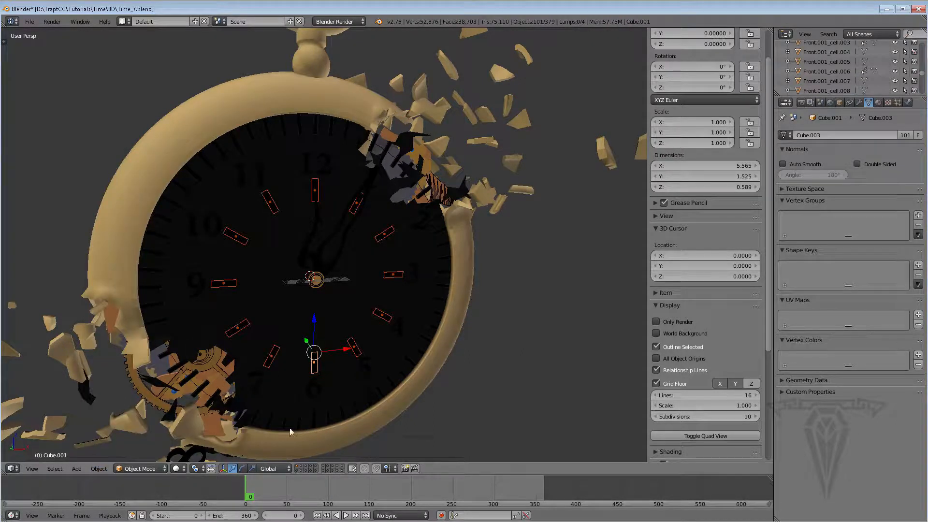
- Apply Make Duplicates Real to the minute marks around the dial's rim
right_click(355, 407)
left_click(98, 469)
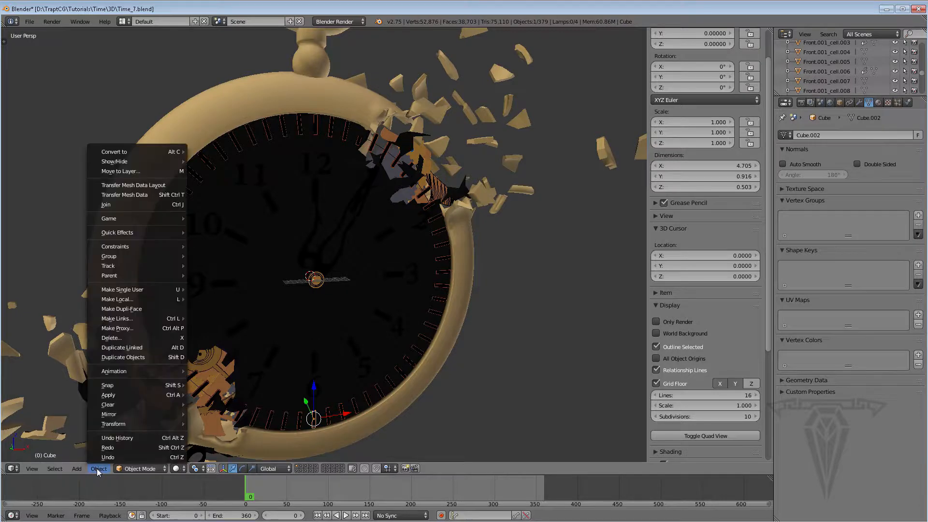
mouse_move(145, 395)
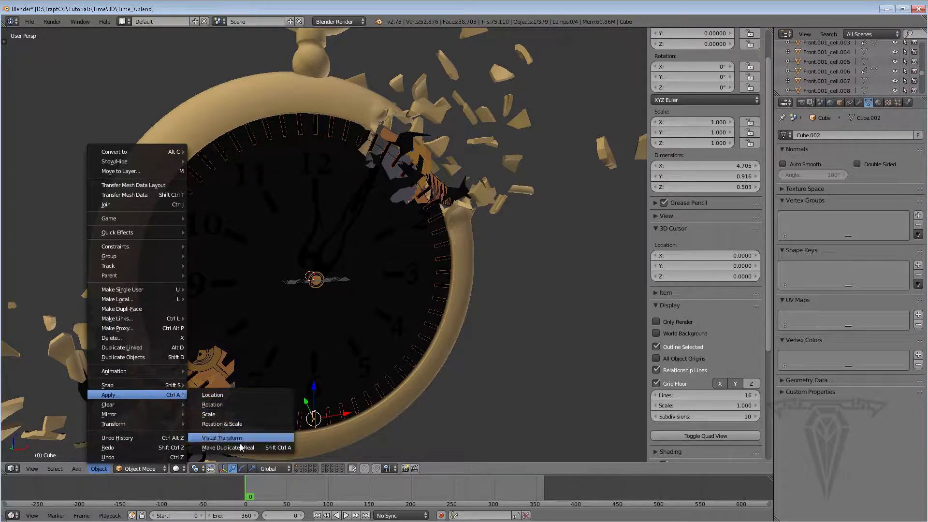
left_click(266, 447)
middle_click_drag(151, 459, 182, 323)
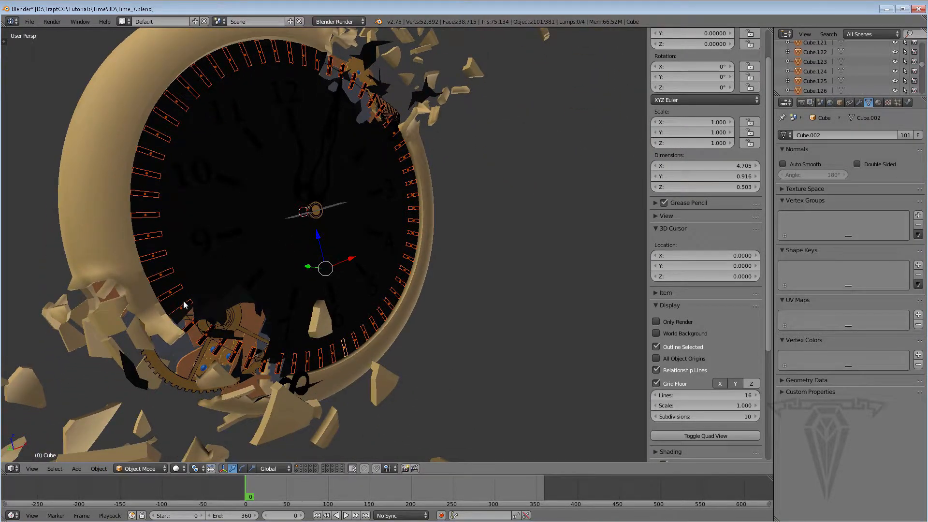
- Move the tick mark at the dial's lower-left break out from the face, to about Y -5.1 and Z -10.8
right_click(185, 305)
key("KP_Decimal")
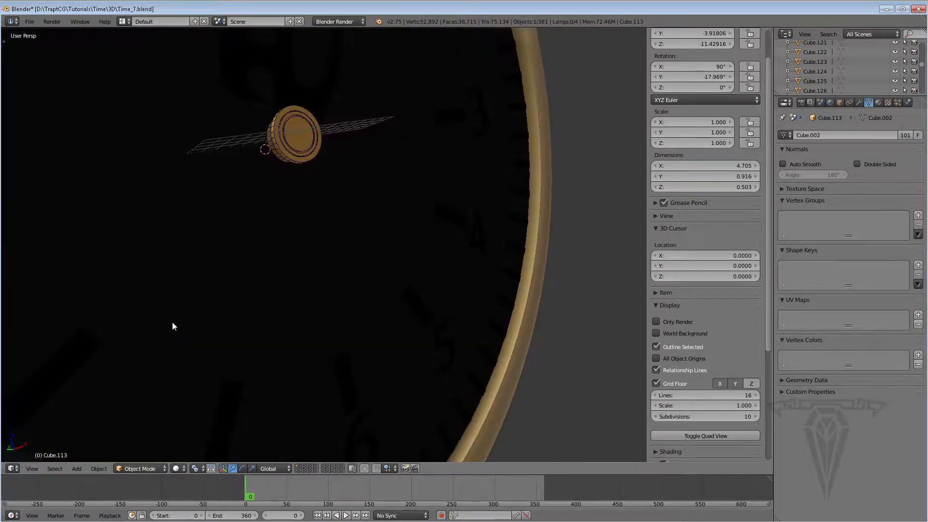
middle_click_drag(170, 321, 304, 243)
key("g")
key("y")
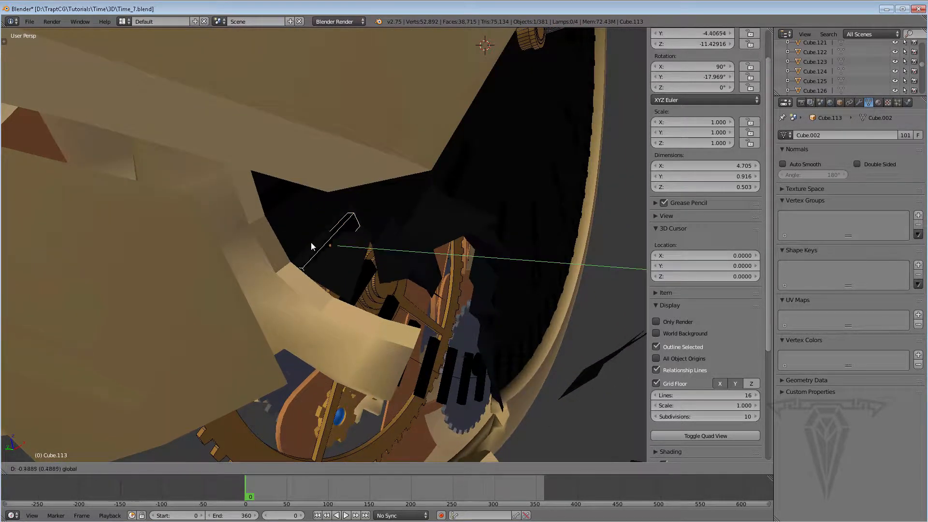
left_click(337, 232)
key("g")
key("z")
left_click(335, 217)
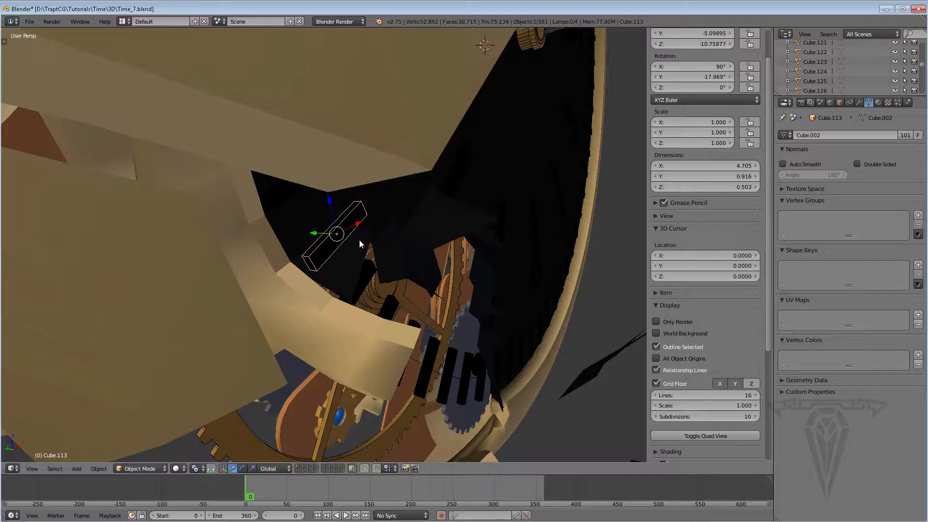
- Tilt the loosened tick mark with a free rotation plus a small rotation about the global X axis
key("r")
left_click(356, 233)
key("r")
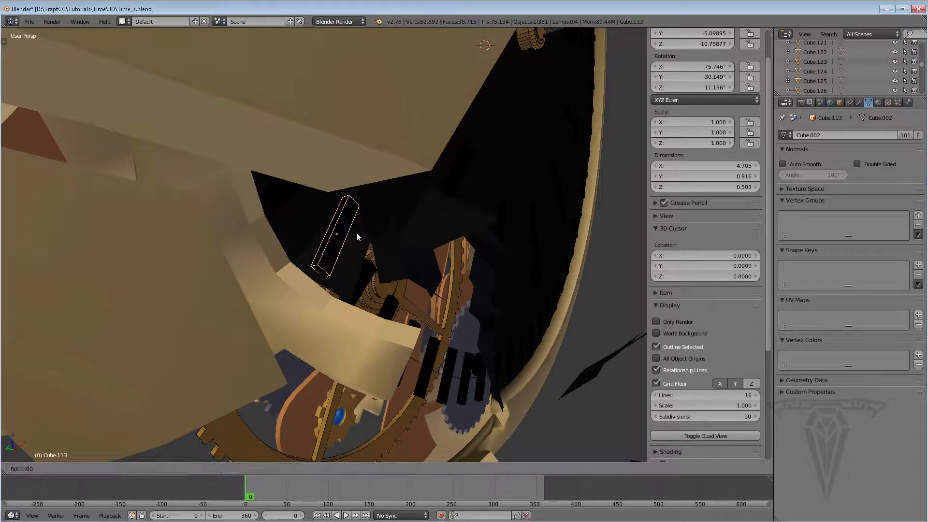
key("z")
key("x")
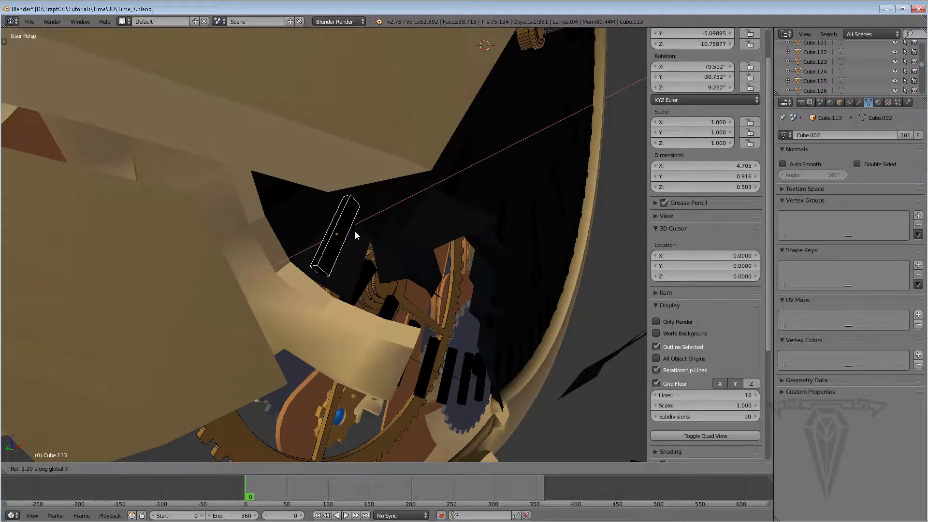
left_click(351, 229)
middle_click_drag(351, 231, 343, 285)
- Move the next tick mark at the lower break out into the shards, to about Y -29.3 and Z -15.1
right_click(354, 280)
scroll(353, 283, "down", 3)
left_click_drag(328, 255, 462, 300)
scroll(338, 391, "down", 3)
middle_click_drag(329, 377, 323, 349)
left_click_drag(313, 315, 331, 371)
- Rotate the tick mark beneath the watch from two different views so it lies at a random tumbling angle
key("r")
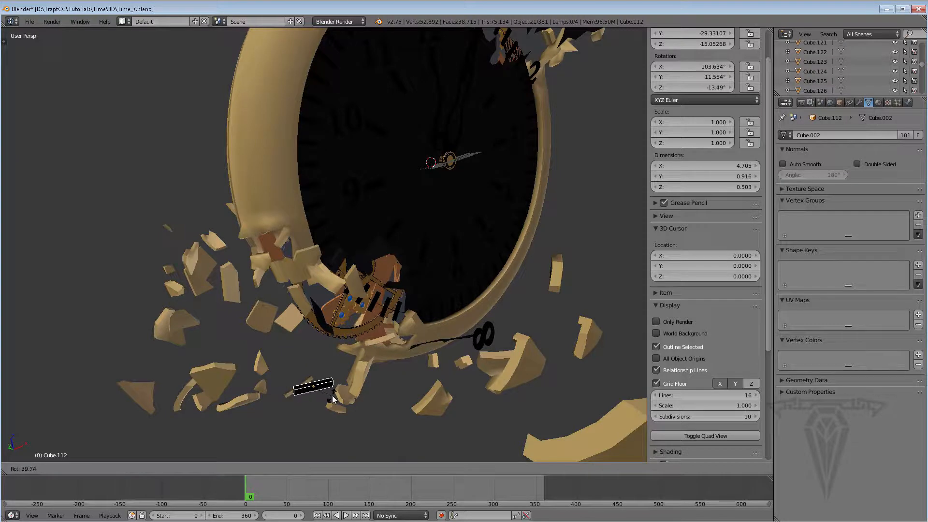
left_click(339, 404)
middle_click_drag(338, 404, 356, 271)
key("r")
left_click(341, 365)
- Pull another tick mark from the lower break to about Y -27.9 and Z -6.7 and rotate it
right_click(323, 245)
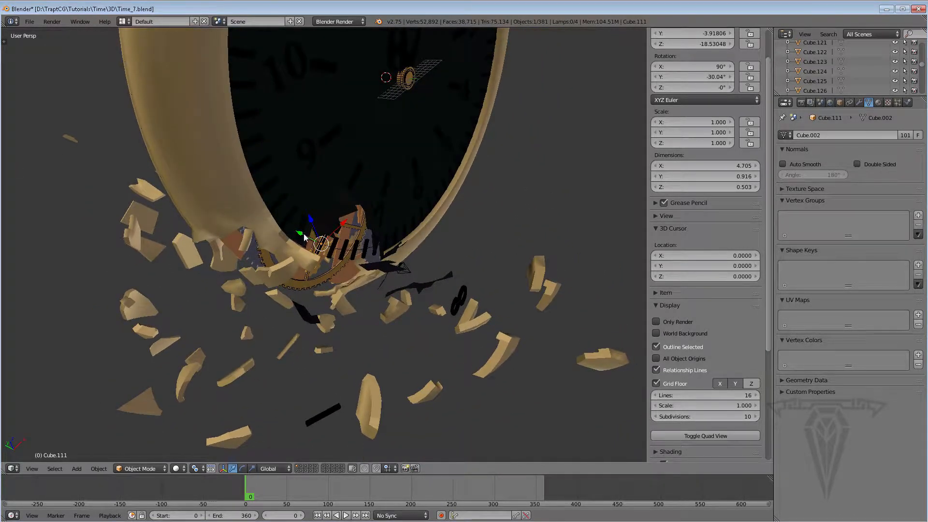
left_click_drag(302, 234, 407, 293)
middle_click_drag(425, 297, 371, 273)
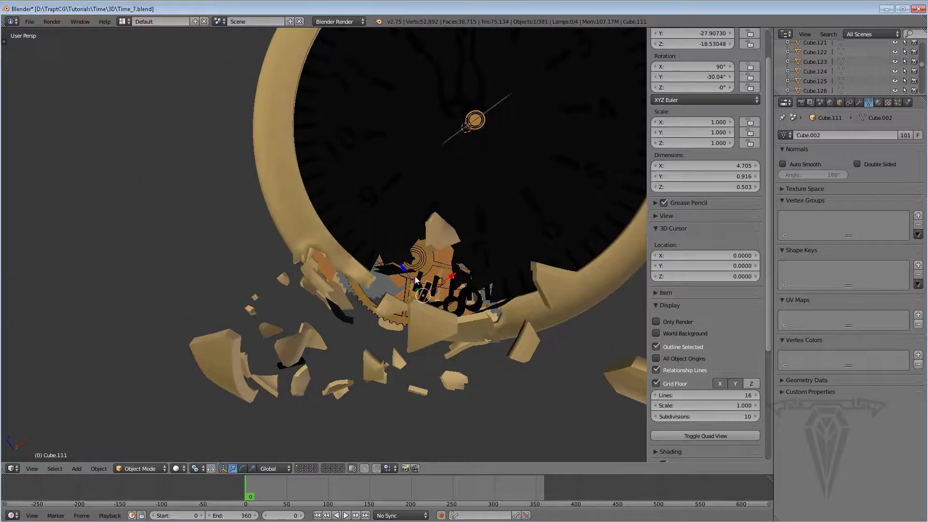
key("g")
left_click(370, 218)
key("r")
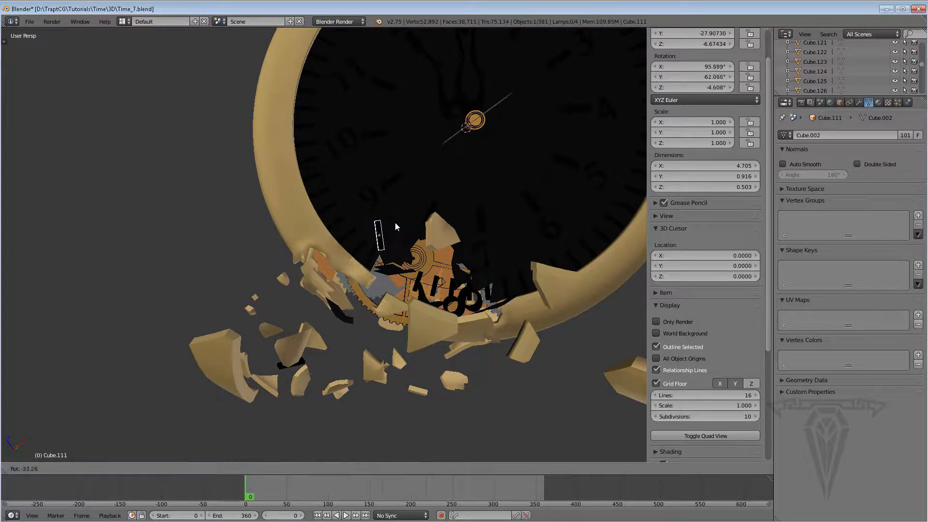
left_click(397, 228)
- Rotate the raised tick mark again from the side and shift it along the Y axis
middle_click_drag(359, 239, 418, 233)
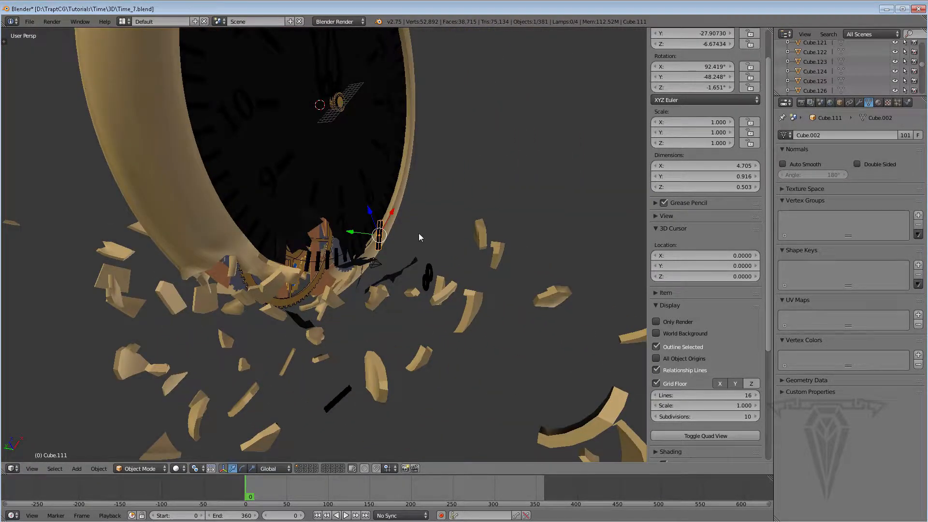
key("r")
left_click(427, 228)
key("g")
key("y")
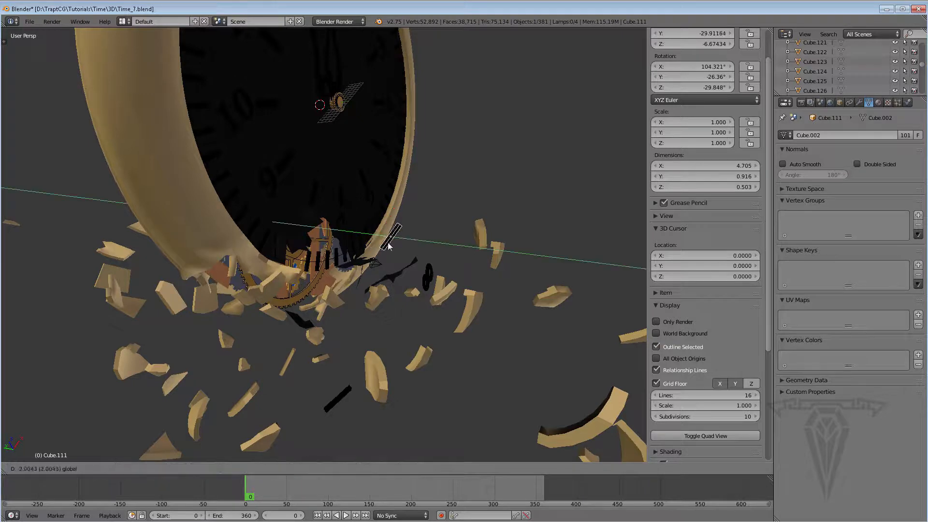
left_click(426, 299)
- Pull the next tick mark forward out of the exposed gears along Y and lower it beneath the watch
middle_click_drag(426, 299, 372, 285)
scroll(394, 294, "up", 3)
right_click(369, 294)
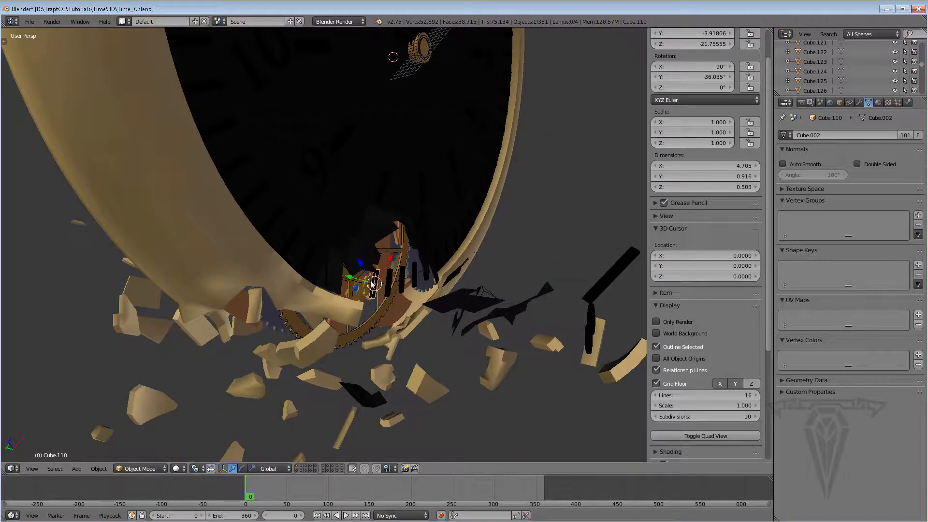
left_click_drag(354, 280, 527, 348)
middle_click_drag(526, 348, 392, 286)
left_click_drag(392, 285, 391, 372)
- Scatter two more tick marks from the lower break into the debris, the second at about Y -43.7 and Z -27.5
right_click(378, 262)
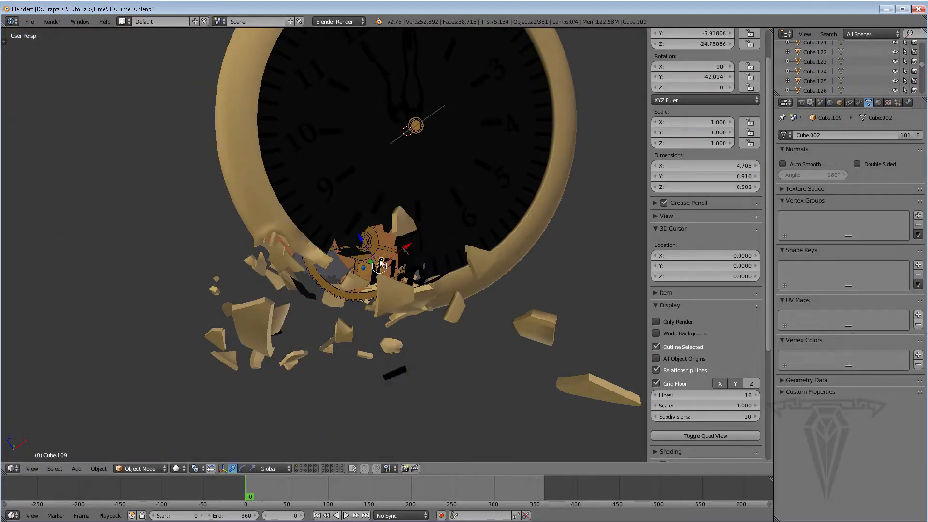
middle_click_drag(378, 262, 360, 265)
left_click_drag(357, 265, 560, 216)
middle_click_drag(560, 216, 555, 317)
right_click(481, 265)
left_click_drag(555, 317, 449, 292)
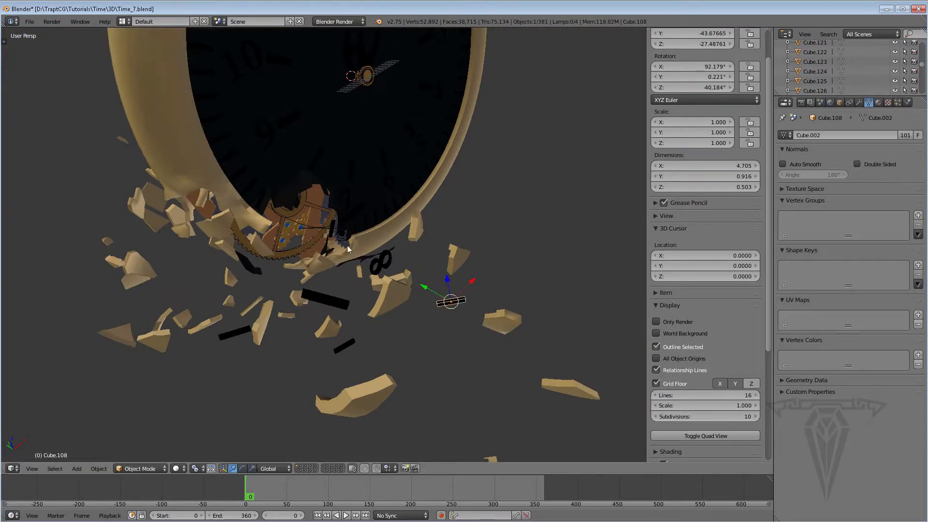
- Pull the next tick mark over the exposed gears forward into the debris in front of the watch
right_click(315, 225)
middle_click_drag(314, 224, 295, 213)
left_click_drag(294, 212, 500, 312)
middle_click_drag(499, 311, 415, 208)
- Move the neighbouring tick mark forward and upward in front of the dial, to about Y -32.2 and Z -8.9
right_click(416, 208)
left_click_drag(416, 208, 504, 249)
middle_click_drag(504, 249, 438, 232)
left_click_drag(437, 231, 439, 168)
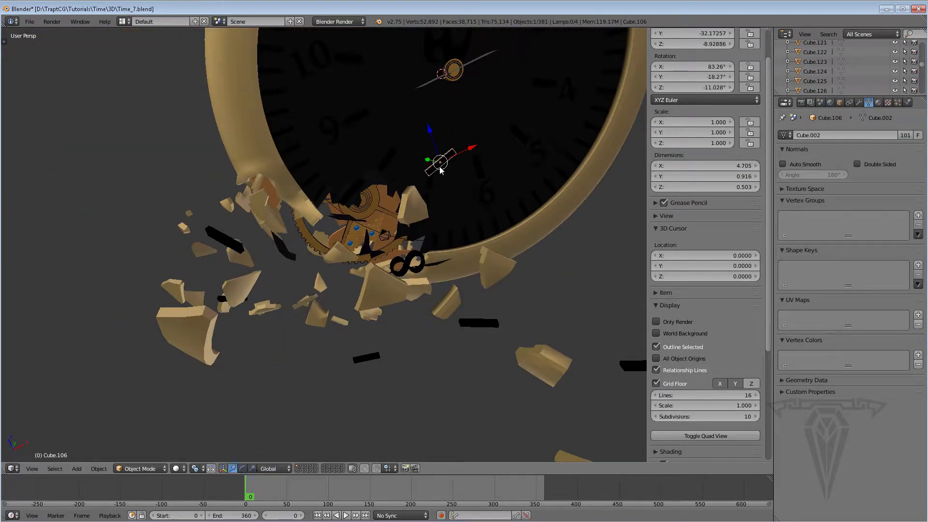
middle_click_drag(439, 168, 405, 186)
- Shift one more tick mark in the lower debris to spread the scattered pieces
scroll(405, 185, "down", 4)
scroll(404, 185, "up", 3)
right_click(476, 377)
left_click_drag(451, 362, 387, 381)
middle_click_drag(387, 381, 464, 231)
- Move two tick marks at the upper-right break forward and up among the flying shards, the second to about Y -19.7
right_click(321, 246)
left_click_drag(464, 232, 532, 210)
left_click_drag(473, 158, 476, 87)
middle_click_drag(476, 87, 411, 179)
right_click(380, 198)
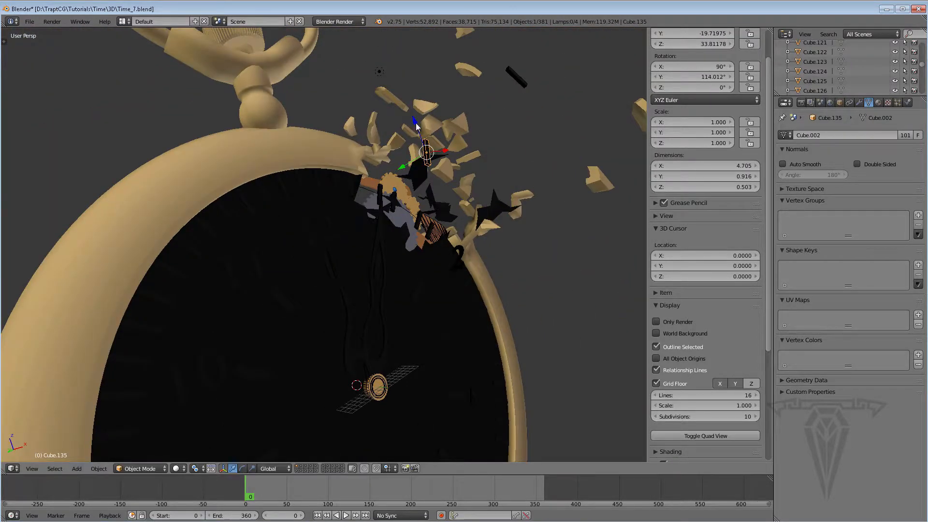
left_click_drag(414, 128, 414, 72)
middle_click_drag(414, 72, 521, 193)
- Pull the next tick mark out of the upper-right break and place it out to the side of the shards
right_click(380, 229)
left_click_drag(351, 229, 360, 229)
left_click_drag(388, 197, 390, 205)
middle_click_drag(391, 206, 314, 217)
left_click_drag(497, 104, 574, 99)
middle_click_drag(574, 98, 543, 87)
left_click_drag(522, 109, 532, 119)
middle_click_drag(532, 119, 599, 160)
- Raise another tick mark above the upper-right break to about Z 47.1 and rotate it
right_click(364, 237)
left_click_drag(365, 203, 366, 104)
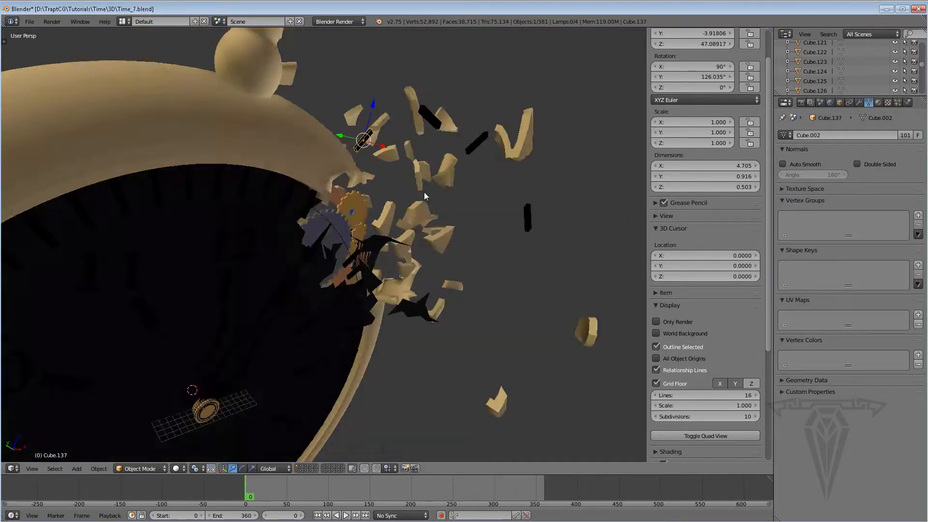
middle_click_drag(424, 192, 351, 62)
key("r")
middle_click_drag(515, 80, 435, 232)
- Lift a further tick mark from the upper-right break, move it outward among the shards and rotate it
right_click(433, 268)
left_click_drag(418, 231, 382, 52)
left_click_drag(437, 87, 528, 89)
key("r")
middle_click_drag(528, 89, 575, 97)
left_click_drag(582, 86, 592, 84)
middle_click_drag(592, 84, 515, 233)
- Loosen the tick mark at the lower end of the upper-right break, to about Y -6.9 and Z 17.5, and tilt it
right_click(515, 233)
left_click_drag(478, 226, 517, 228)
middle_click_drag(517, 228, 338, 256)
key("KP_Decimal")
mouse_move(316, 268)
left_mouse_down()
mouse_move(329, 251)
mouse_move(323, 259)
left_mouse_up()
key("r")
middle_click_drag(370, 238, 373, 266)
- Examine the scattered tick marks and shards around the whole watch from several angles, with the dial face selected
scroll(384, 266, "down", 7)
scroll(342, 275, "down", 4)
scroll(285, 269, "up", 3)
middle_click_drag(283, 269, 238, 170)
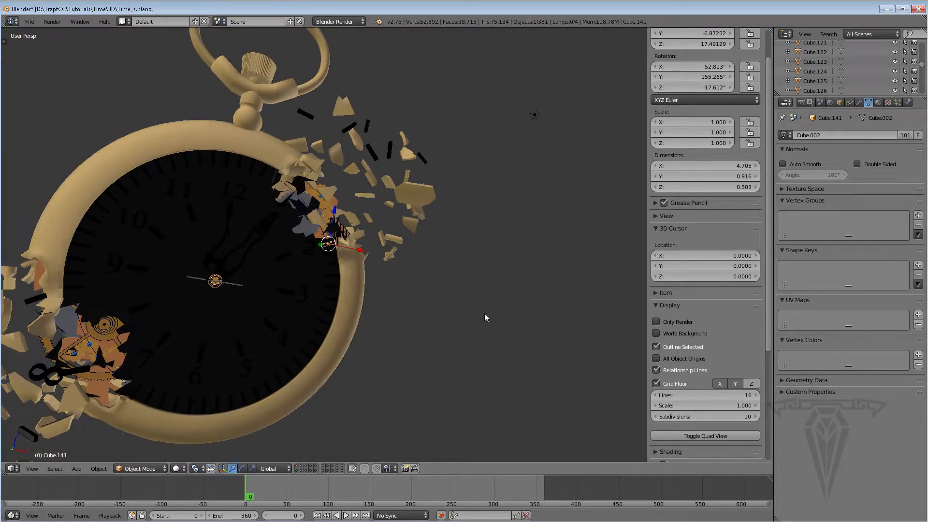
middle_click_drag(484, 313, 343, 275)
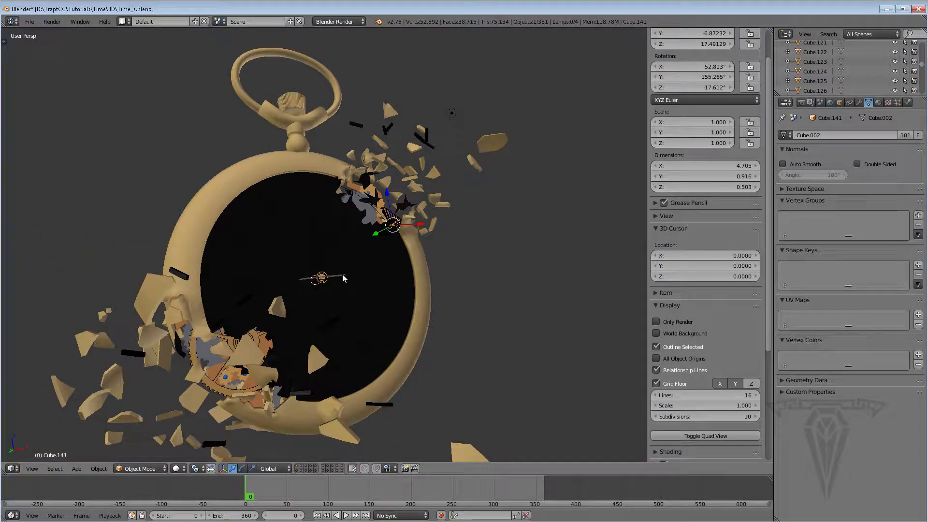
middle_click_drag(342, 277, 476, 305)
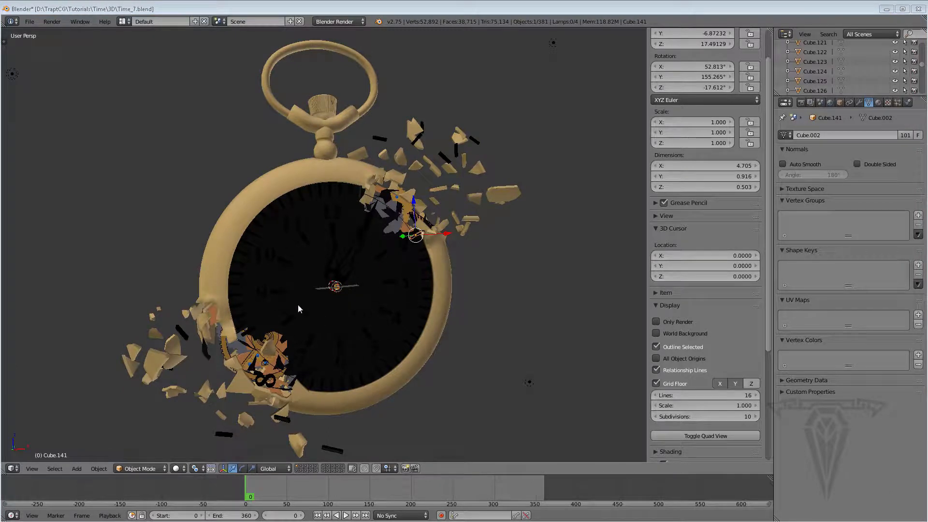
right_click(305, 283)
middle_click_drag(296, 264, 336, 277)
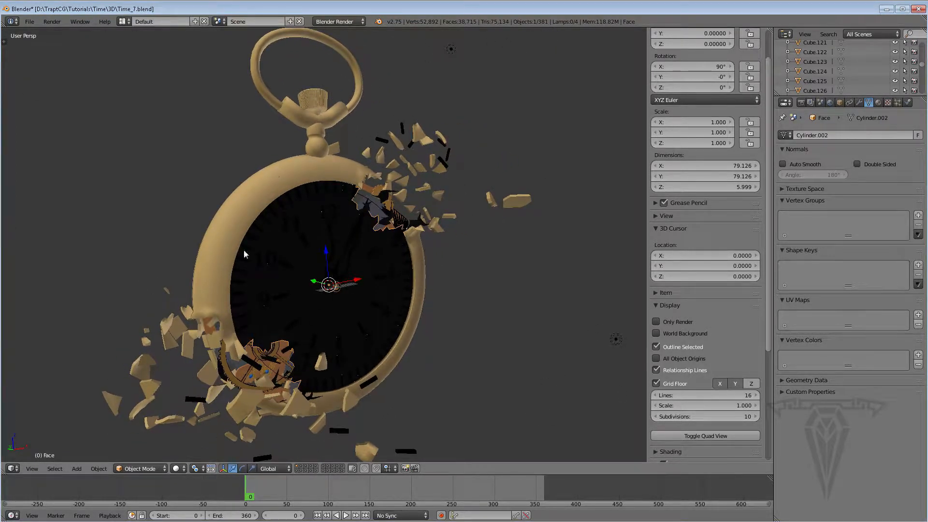
middle_click_drag(459, 272, 367, 250)
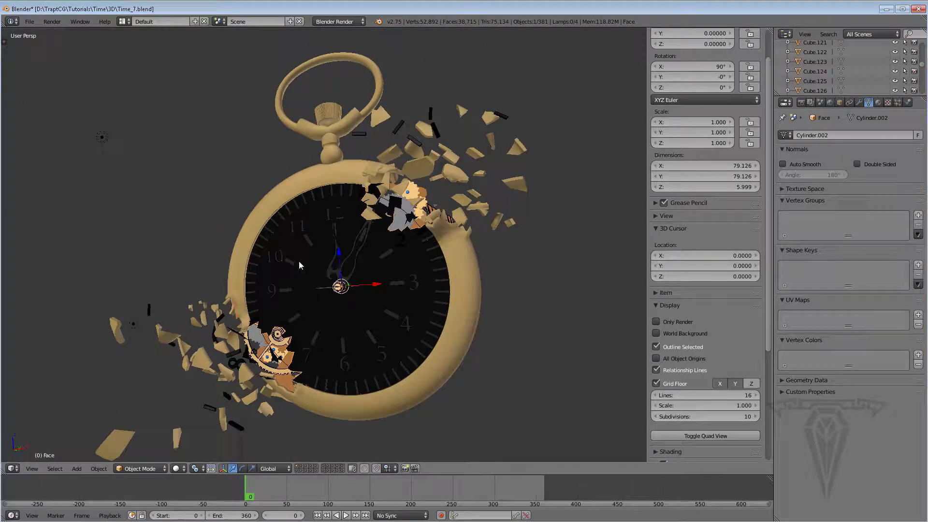
middle_click_drag(299, 261, 369, 270)
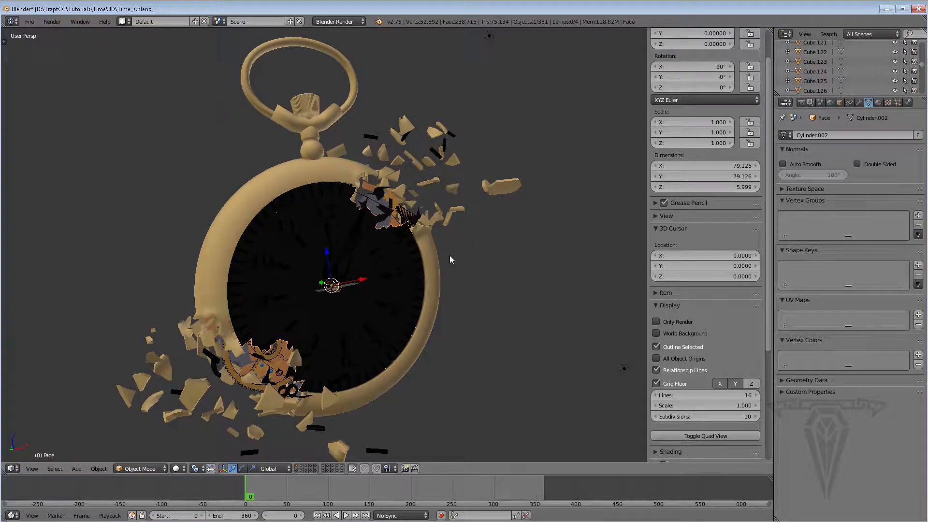
middle_click_drag(458, 185, 307, 213)
- Save the watch scene and start a new file by reloading the start-up file
left_click(30, 22)
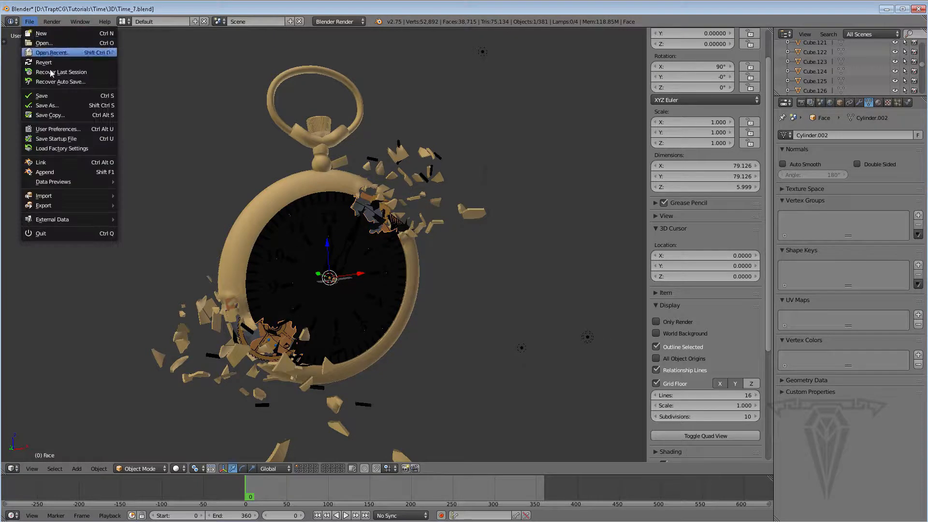
left_click(53, 95)
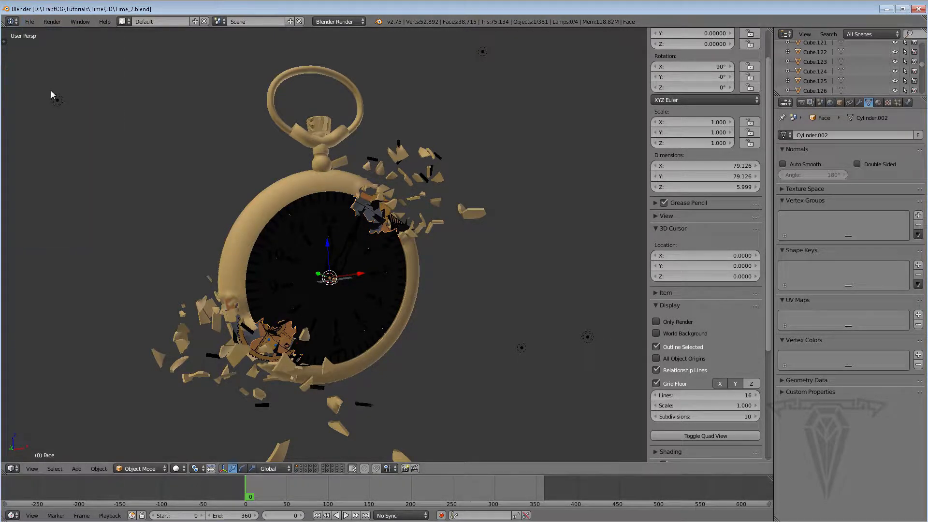
left_click(29, 21)
left_click(37, 34)
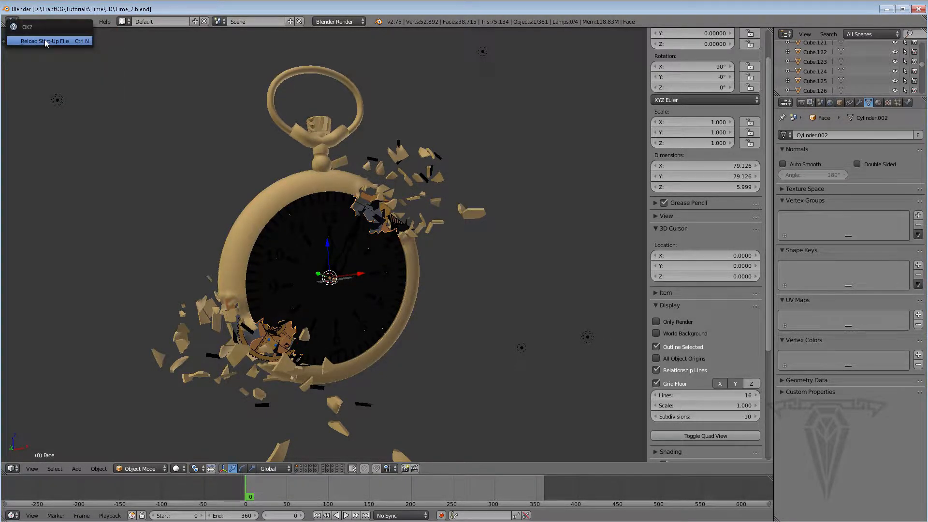
left_click(44, 40)
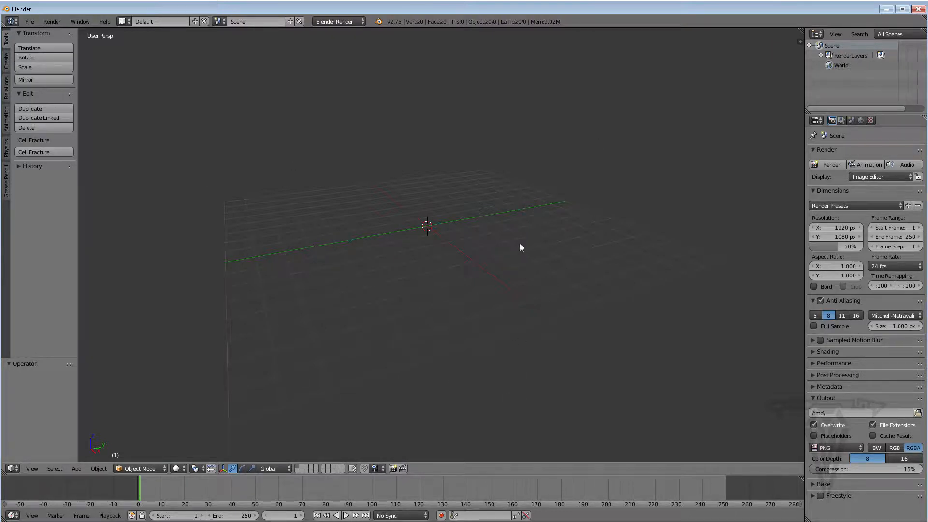
- Switch the new file to the Video Editing screen layout and merge the graph editor area into the sequencer preview
left_click(124, 21)
left_click(140, 112)
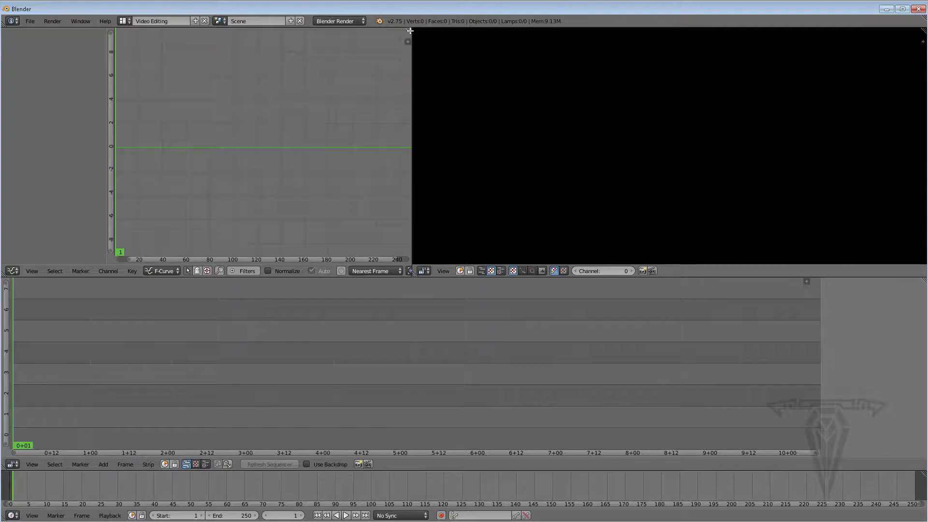
left_click_drag(465, 49, 242, 139)
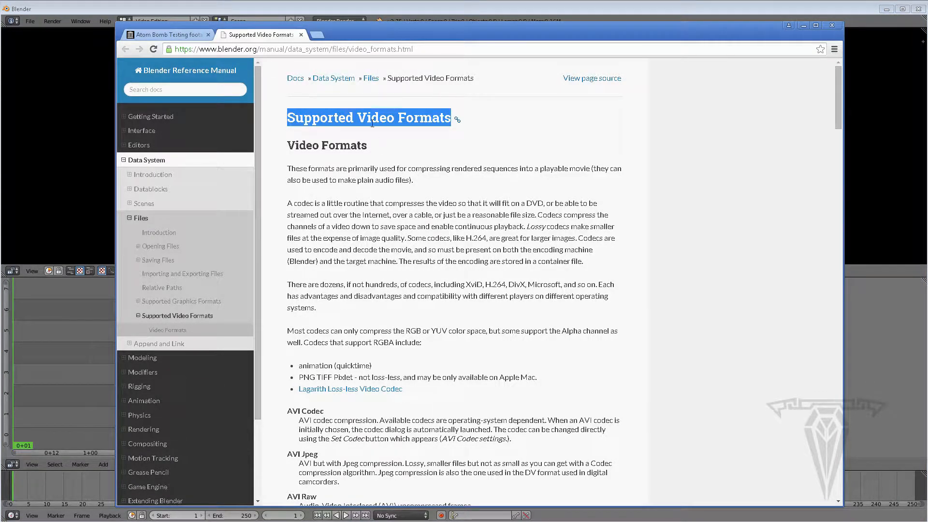
- In the browser, read the codec and encoding sections of Blender's Supported Video Formats page and open the Atom Bomb Testing footage page
scroll(372, 124, "down", 10)
scroll(352, 271, "down", 6)
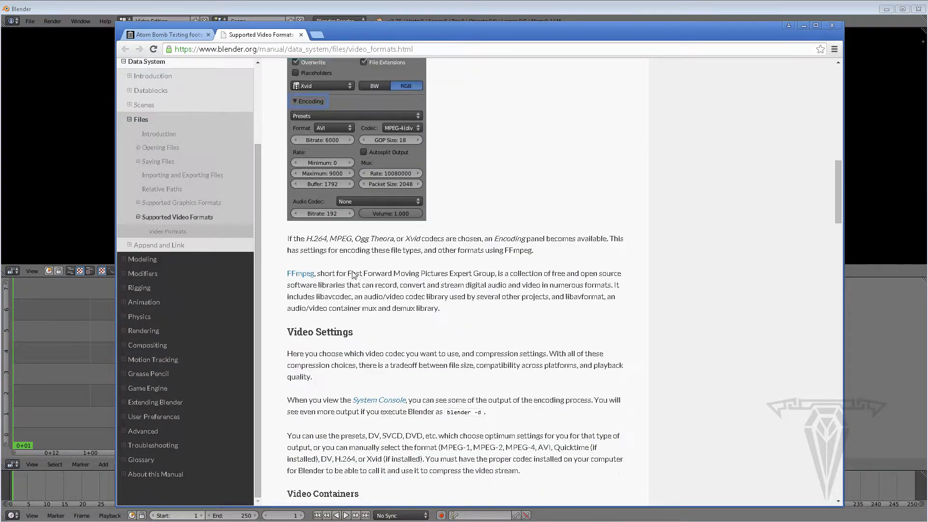
scroll(351, 272, "up", 16)
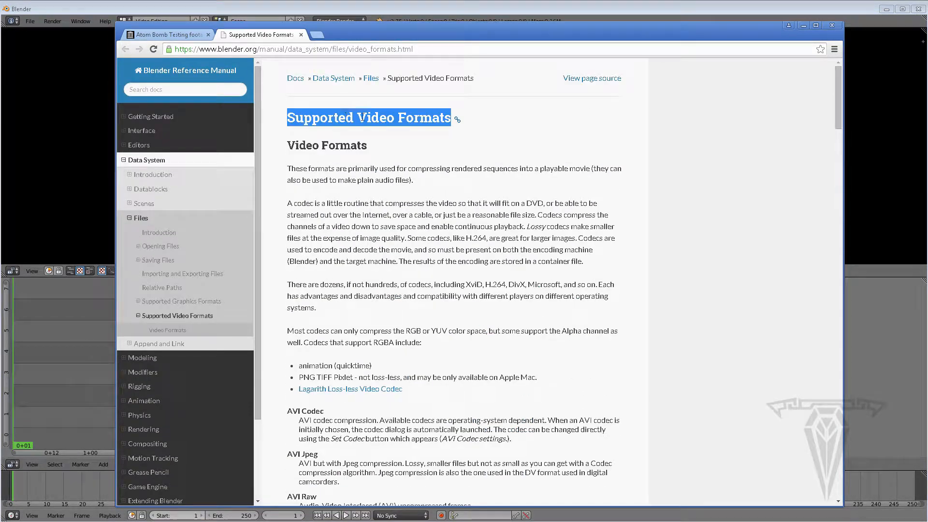
scroll(357, 316, "down", 15)
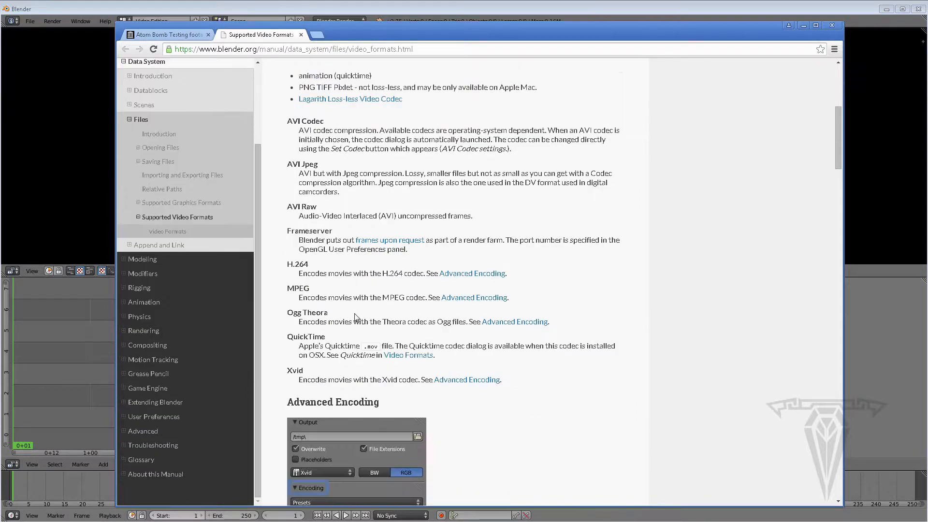
scroll(344, 312, "down", 5)
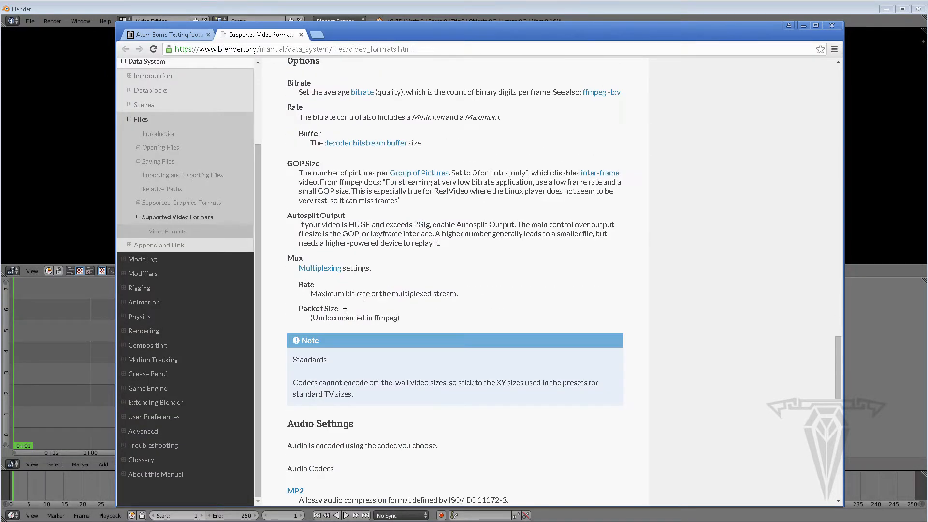
scroll(344, 312, "up", 15)
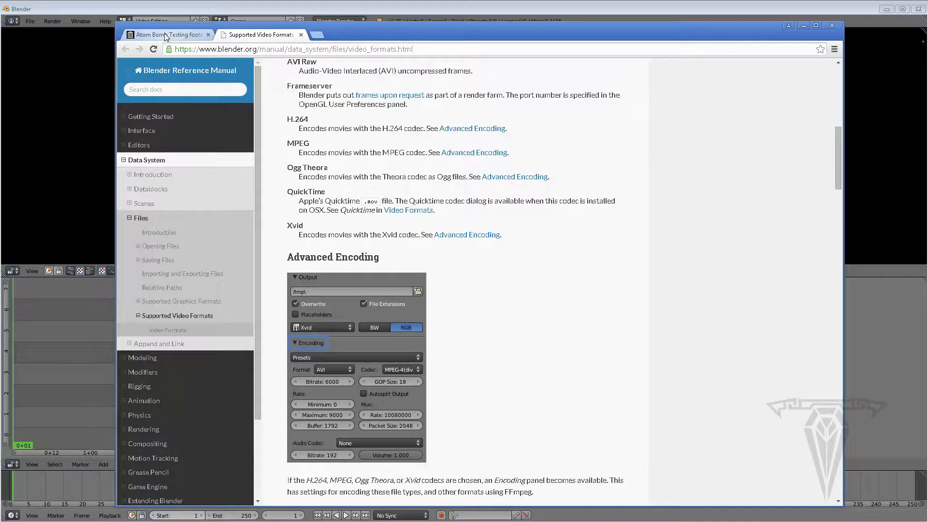
left_click(167, 37)
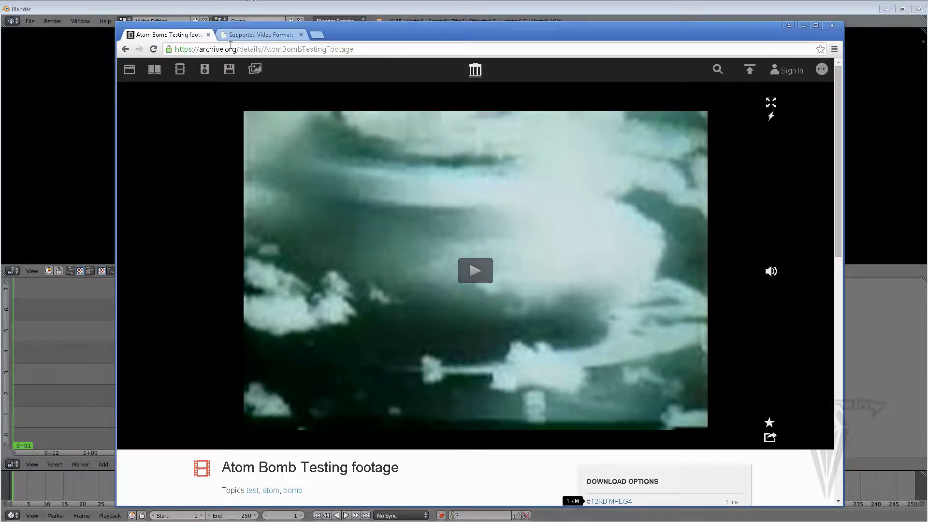
- Reopen the archive.org Atom Bomb Testing footage page from the search results and start saving its 512KB MPEG4 file
left_click(125, 49)
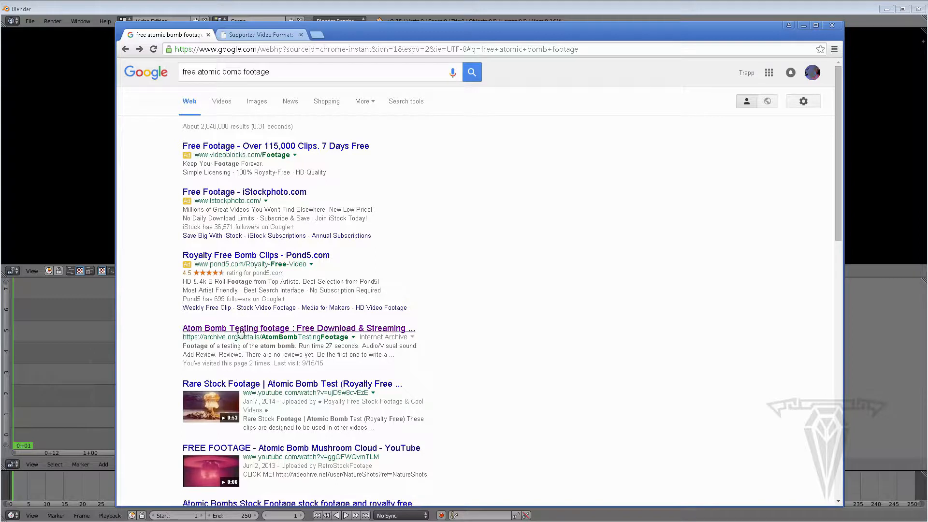
left_click_drag(203, 337, 235, 337)
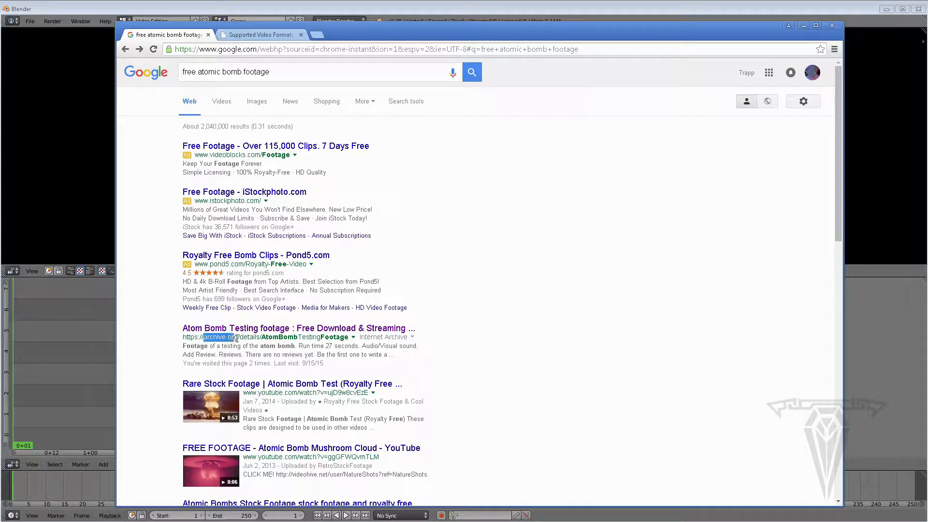
left_click(257, 329)
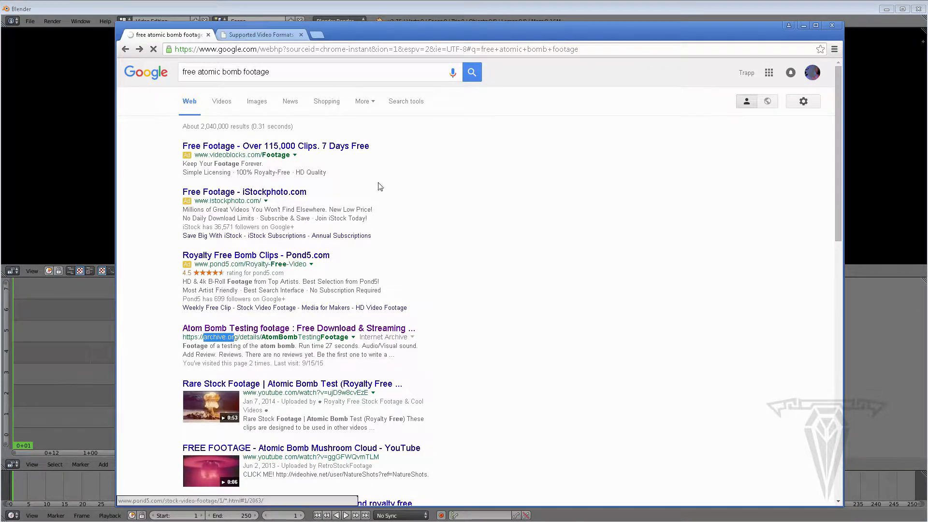
scroll(487, 223, "down", 3)
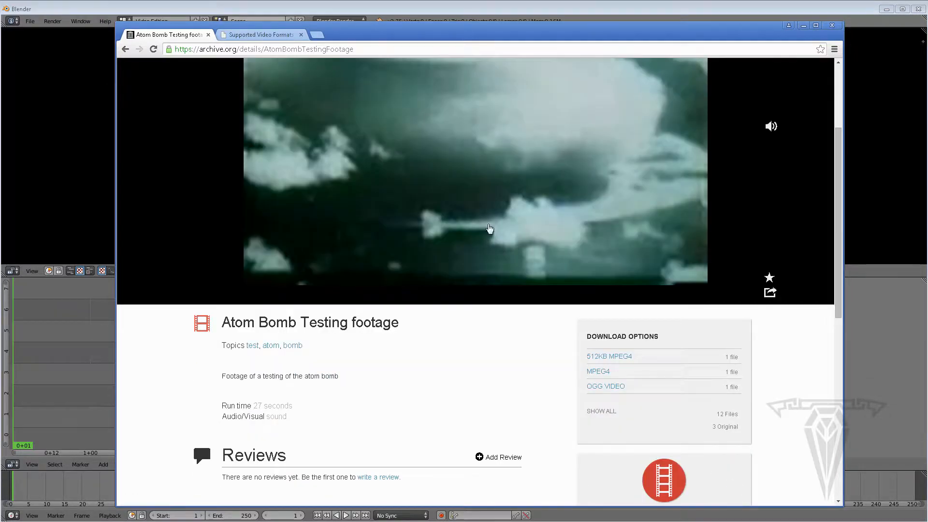
right_click(608, 356)
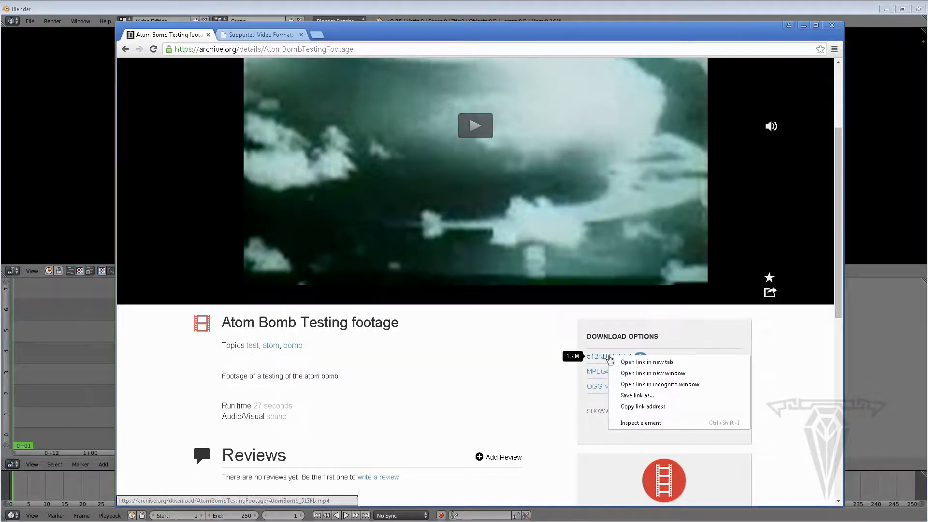
left_click(634, 395)
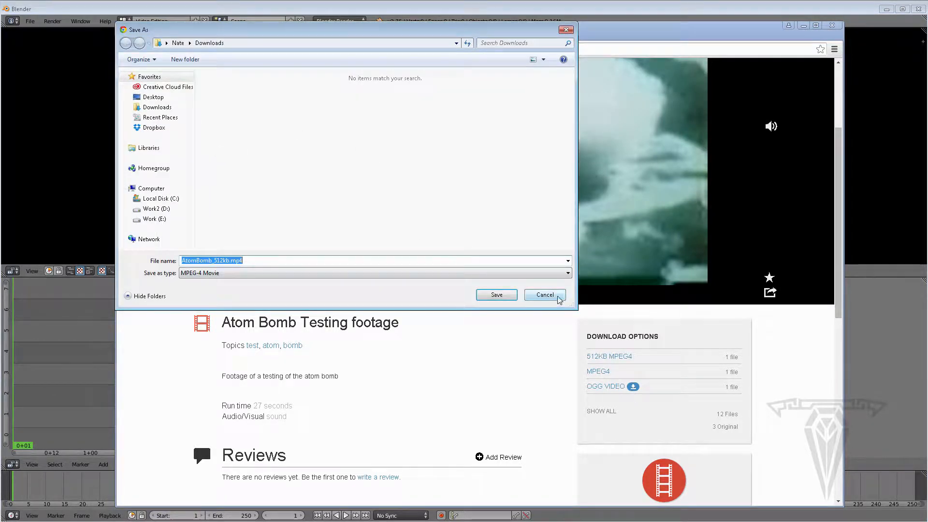
left_click(555, 296)
- Look through the downloaded clips in the Time project's Footage folder, then return to Blender
left_click(251, 521)
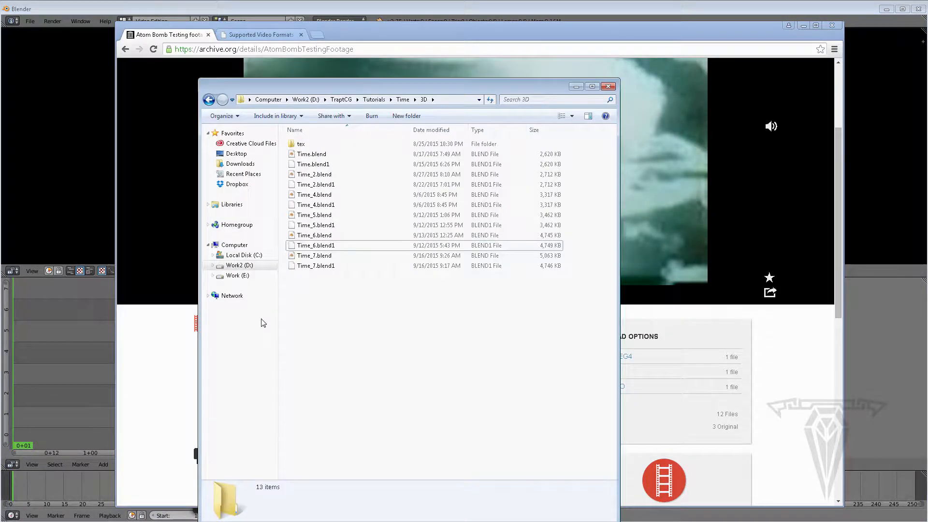
left_click(374, 100)
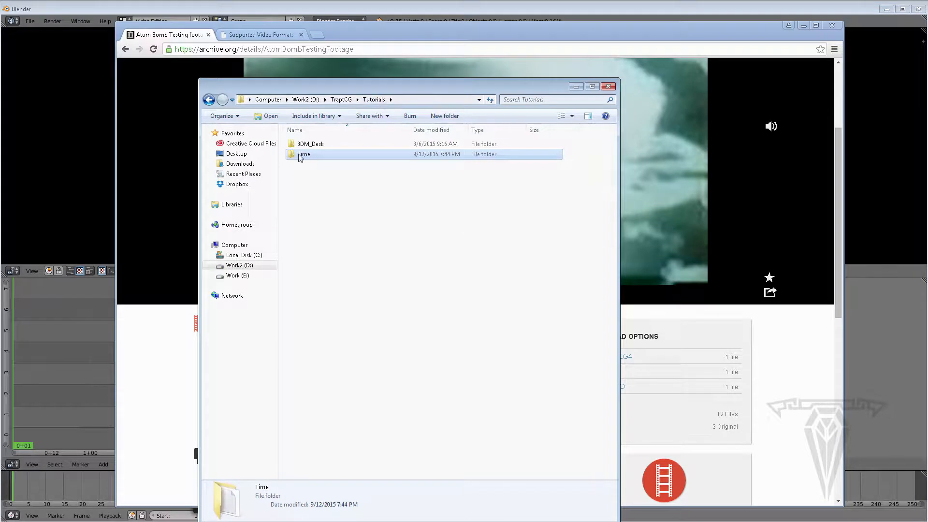
double_click(302, 155)
double_click(307, 165)
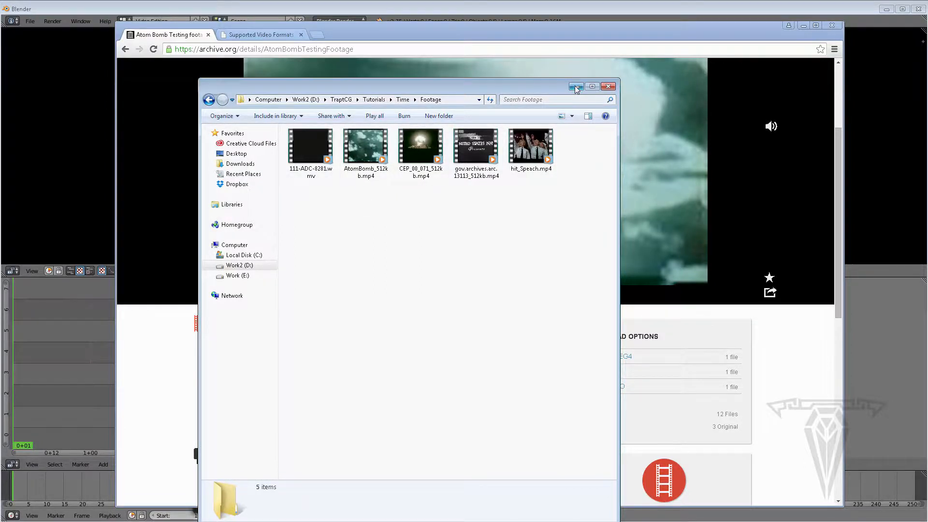
left_click(608, 86)
left_click(802, 26)
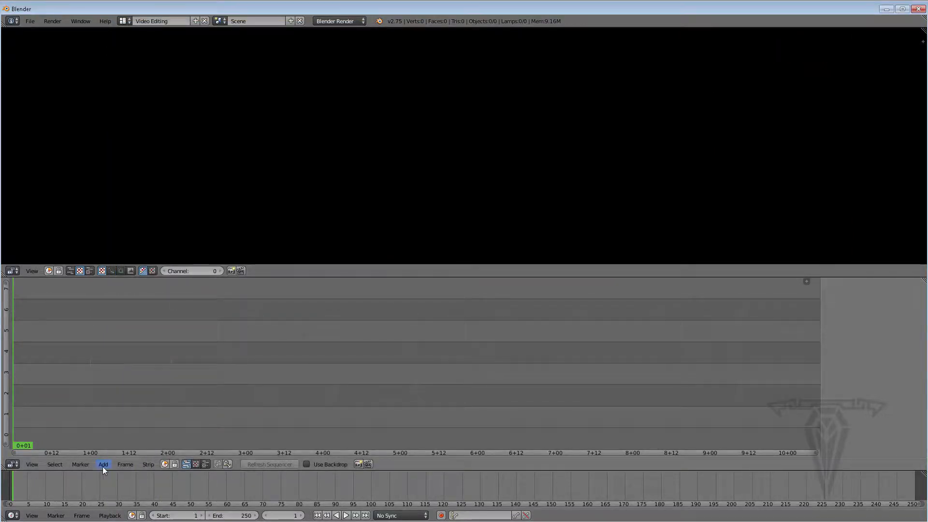
- Rearrange the lower editors so a thin Timeline sits directly below the preview and a Video Sequence Editor fills the space beneath
left_click(13, 464)
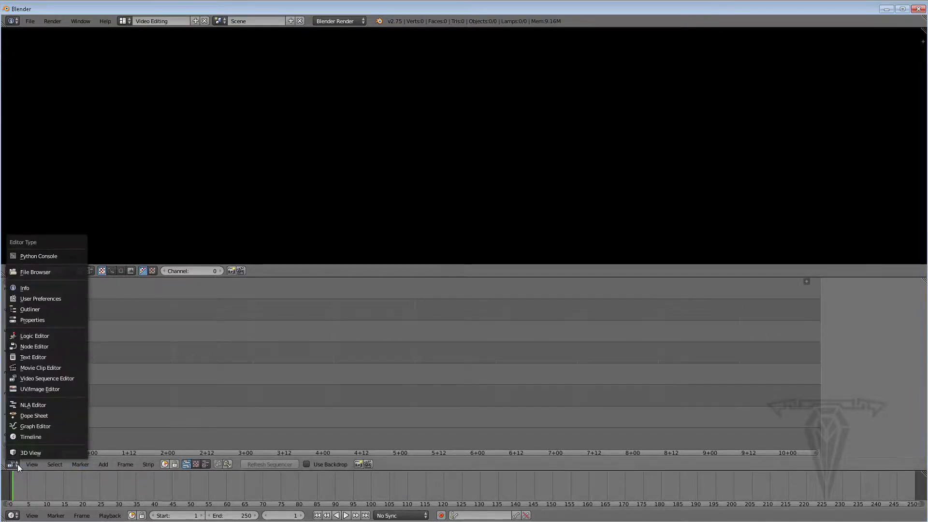
left_click(31, 436)
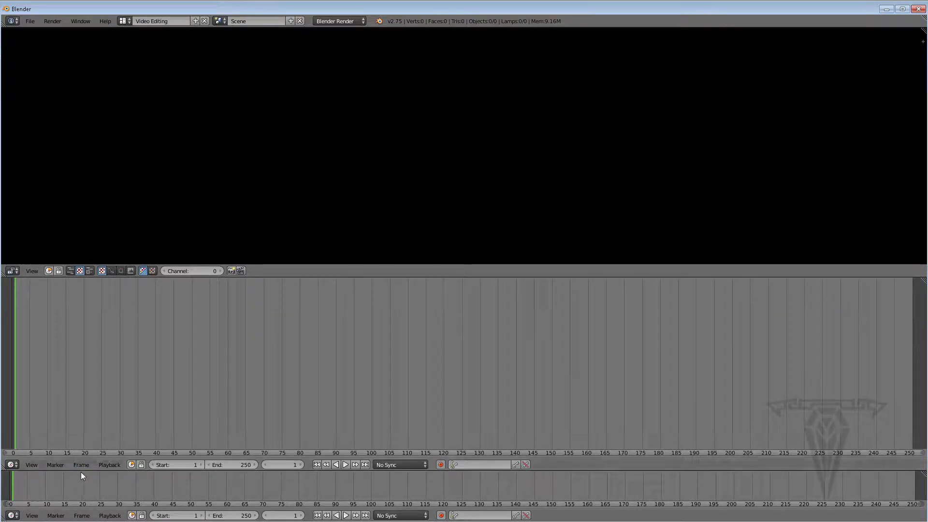
left_click_drag(80, 472, 91, 285)
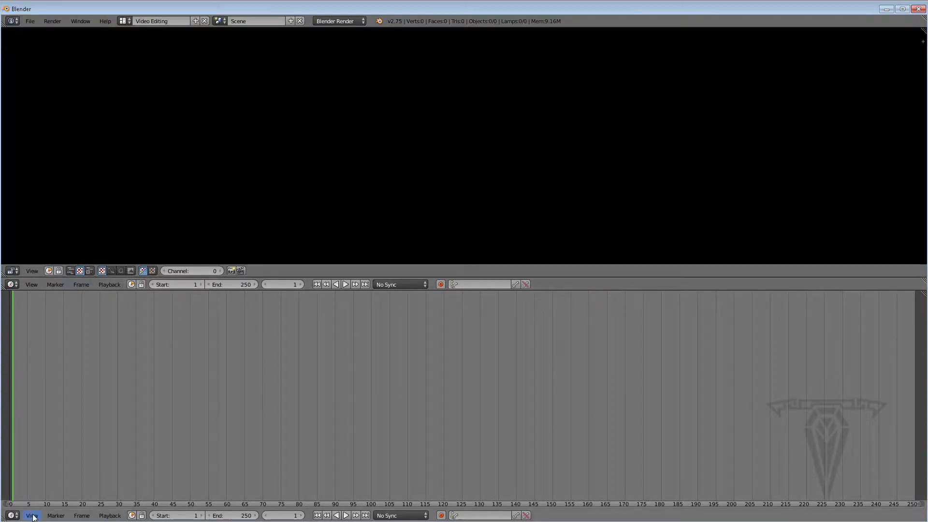
left_click(17, 516)
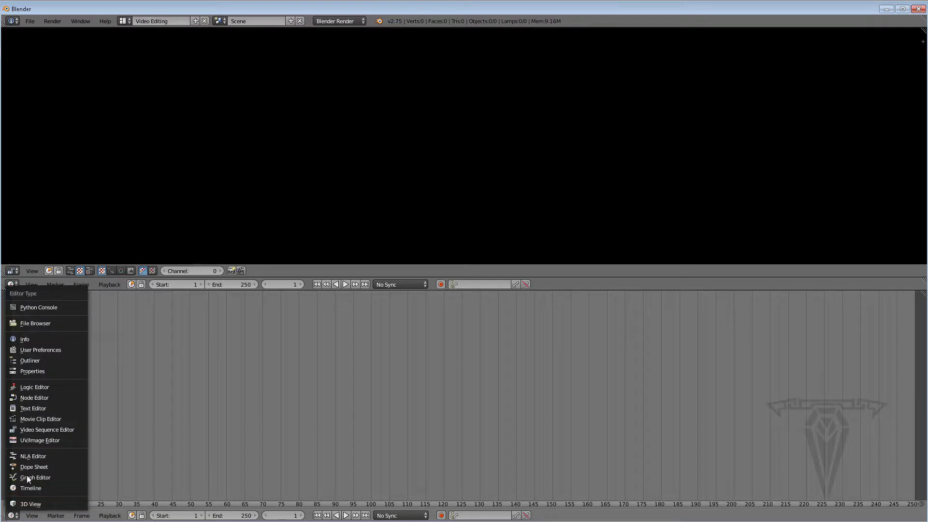
left_click(42, 430)
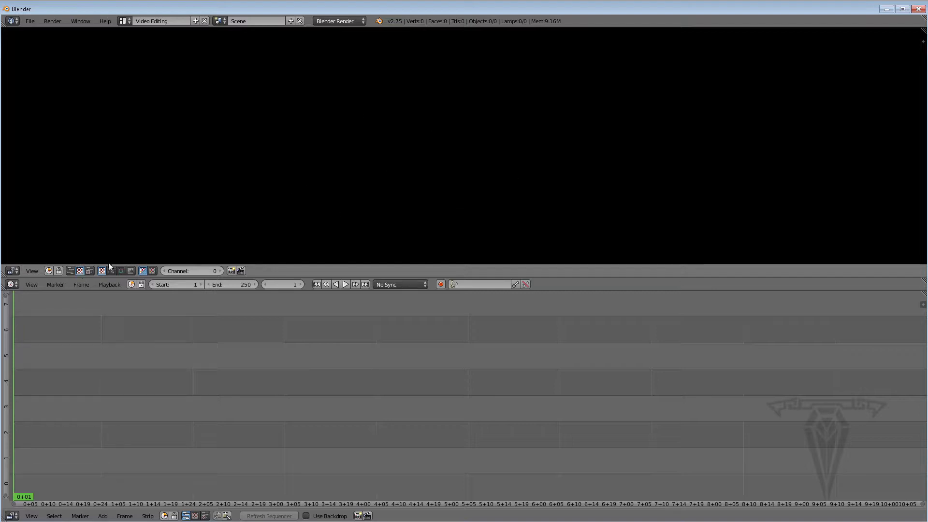
left_click(71, 271)
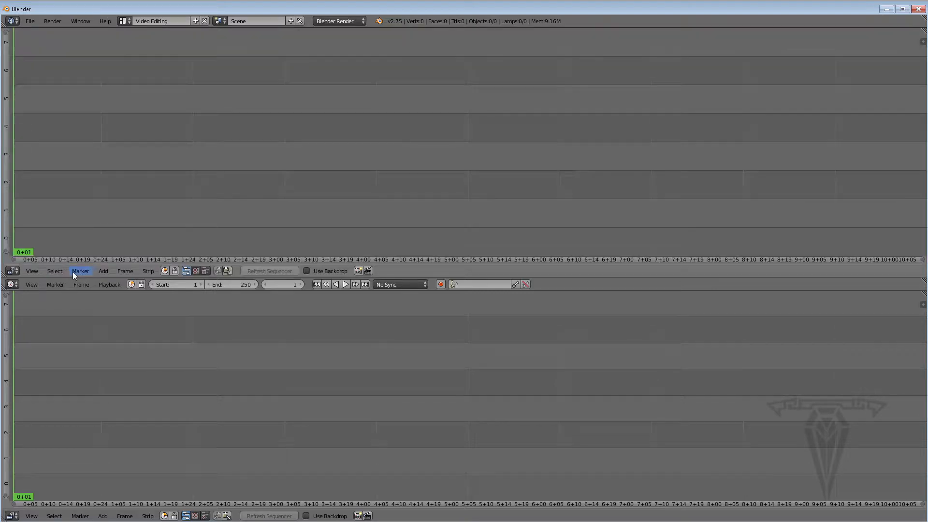
left_click(196, 271)
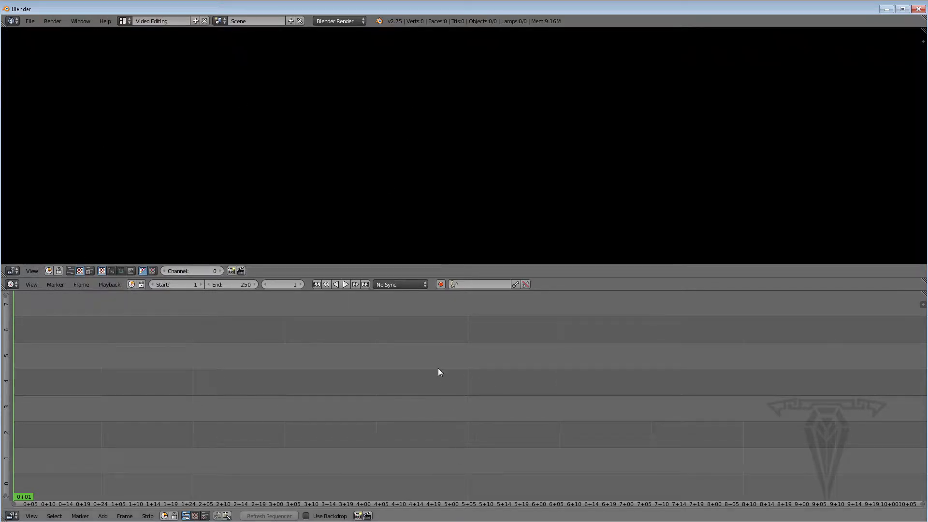
- Add the movie 111-ADC-8281.wmv from the Footage folder to the sequencer as a strip with sound
left_click(102, 516)
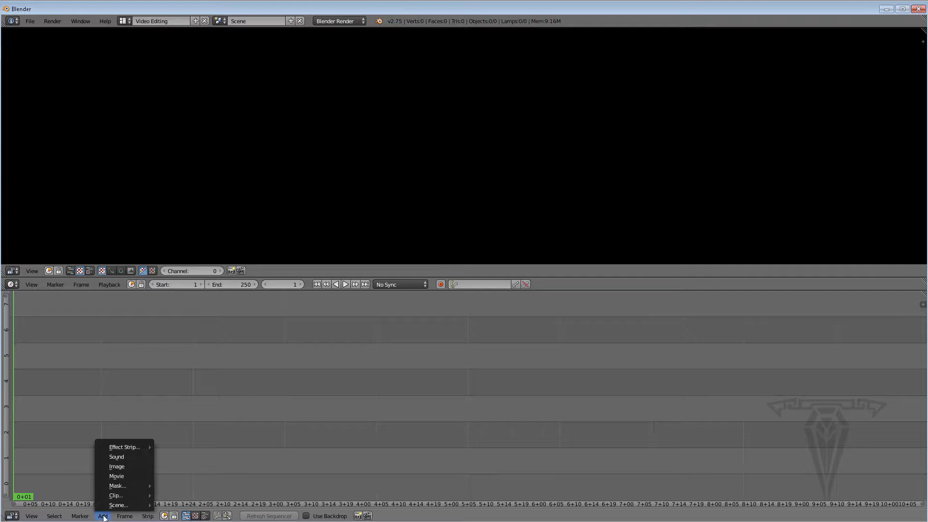
mouse_move(113, 504)
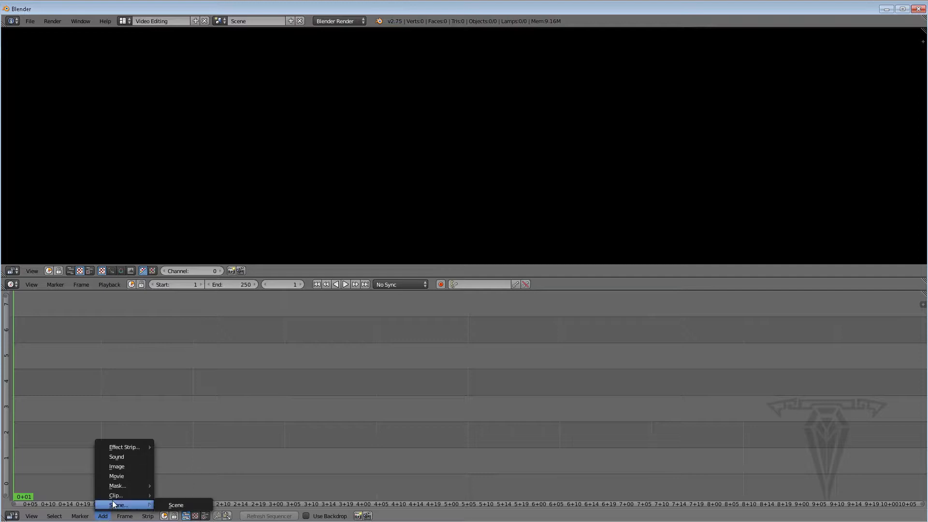
left_click(123, 476)
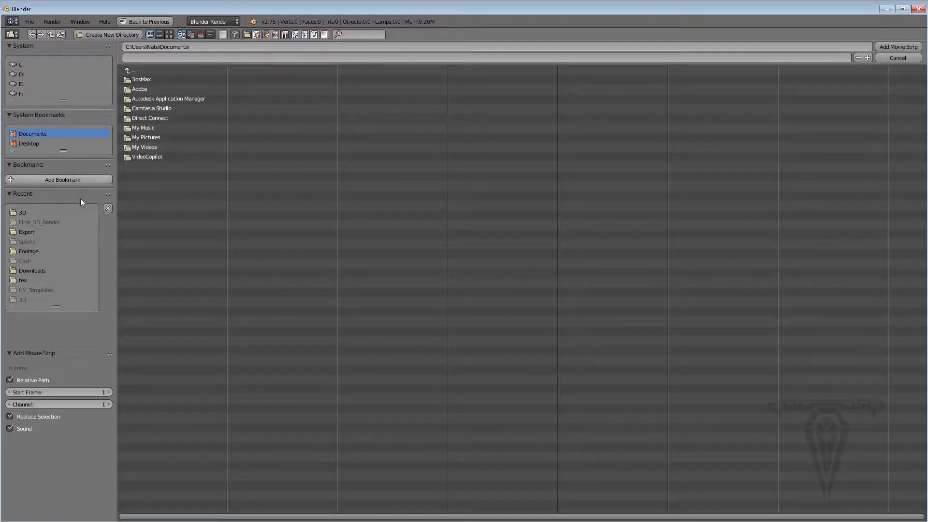
left_click(26, 231)
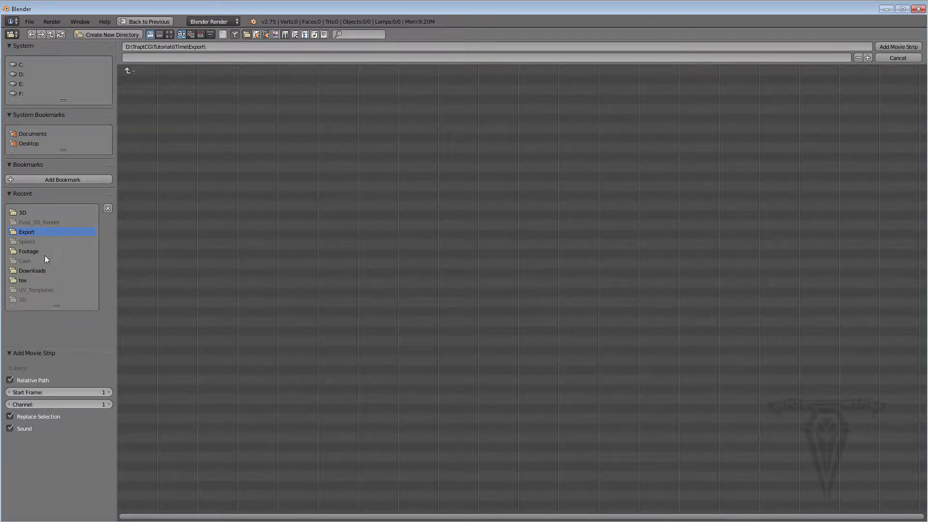
left_click(34, 251)
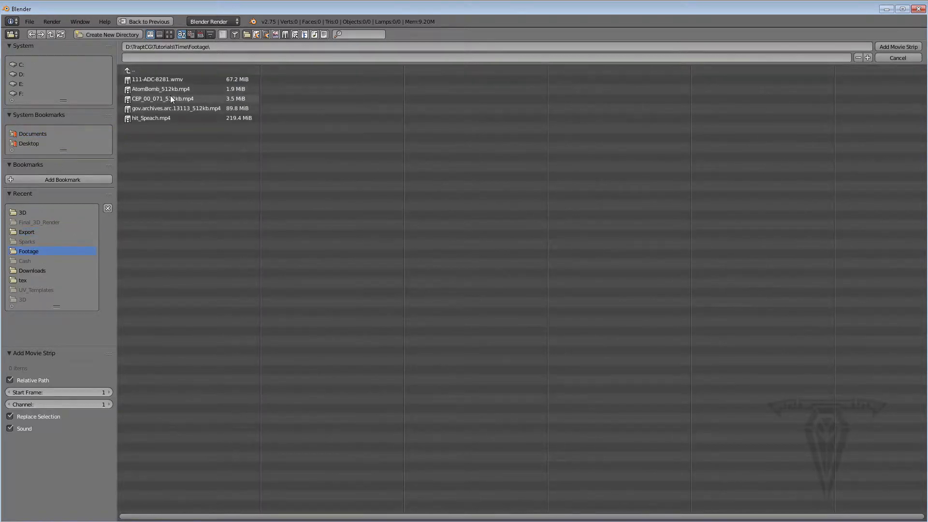
left_click(152, 79)
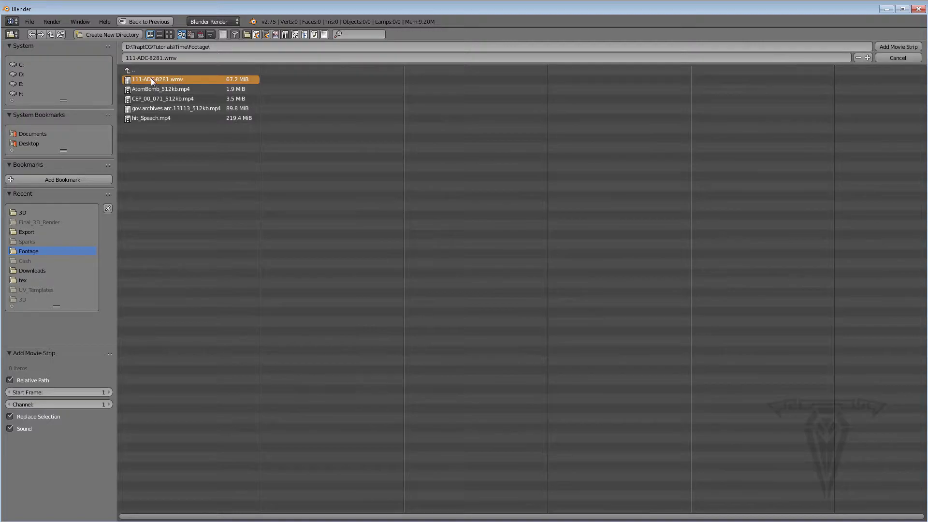
left_click(892, 47)
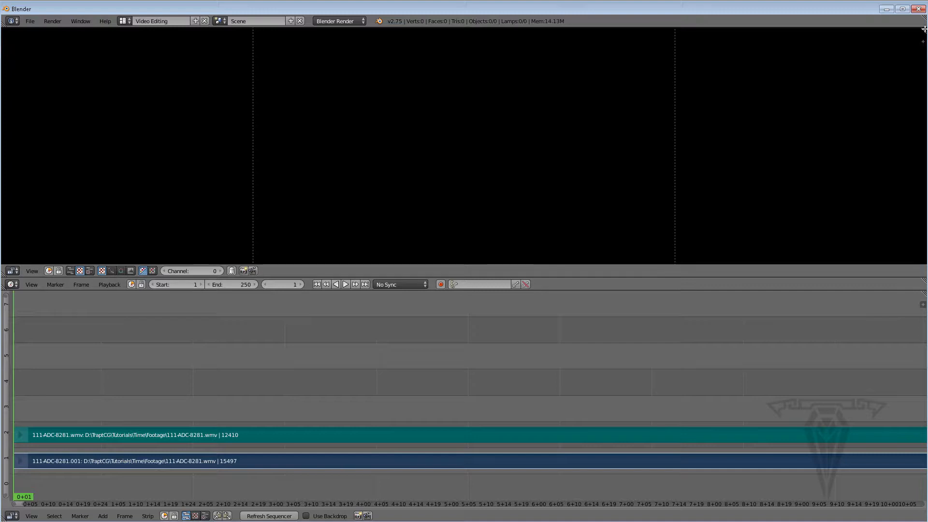
- Split the preview area vertically at about two thirds of its width and make the new area a Properties editor
left_click_drag(923, 30, 831, 50)
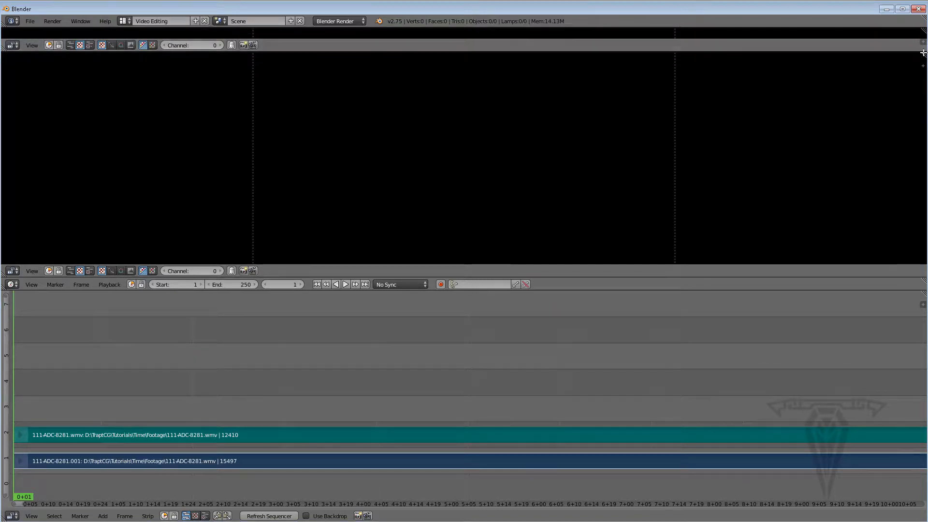
left_click_drag(904, 29, 584, 45)
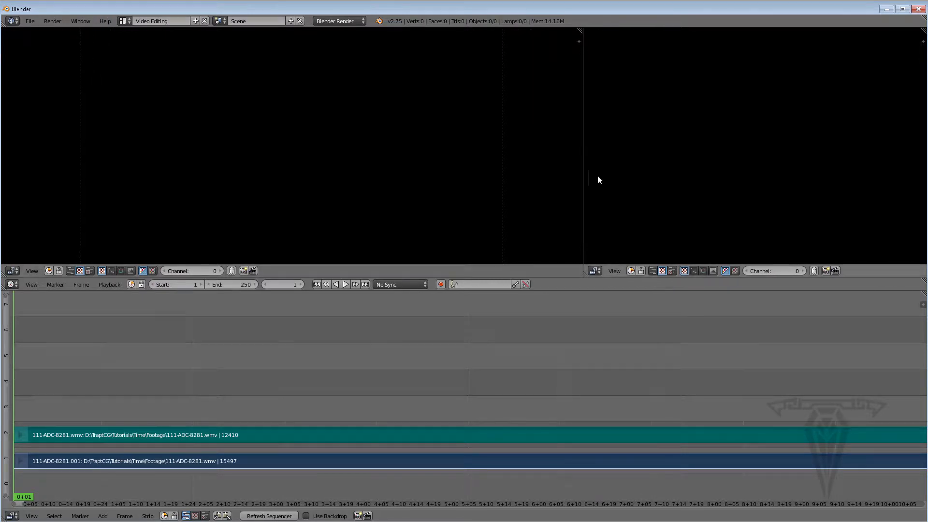
left_click(598, 271)
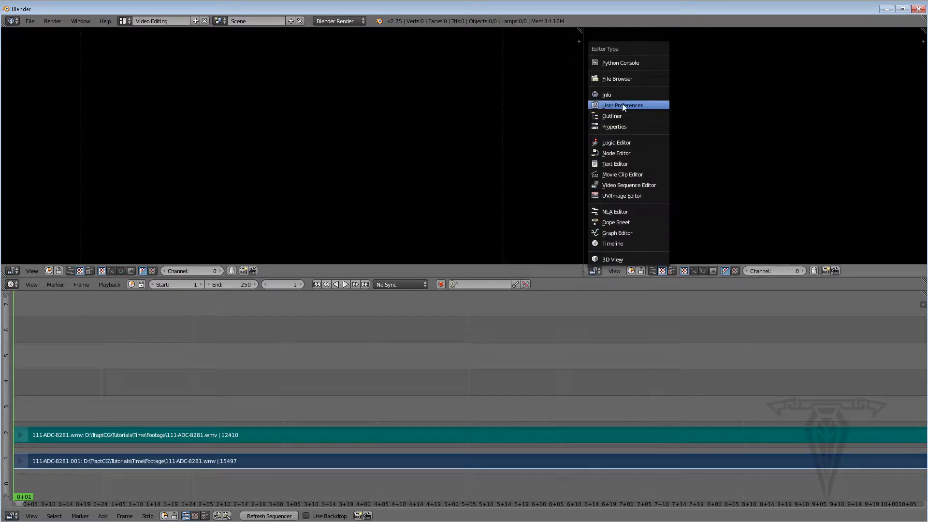
left_click(619, 126)
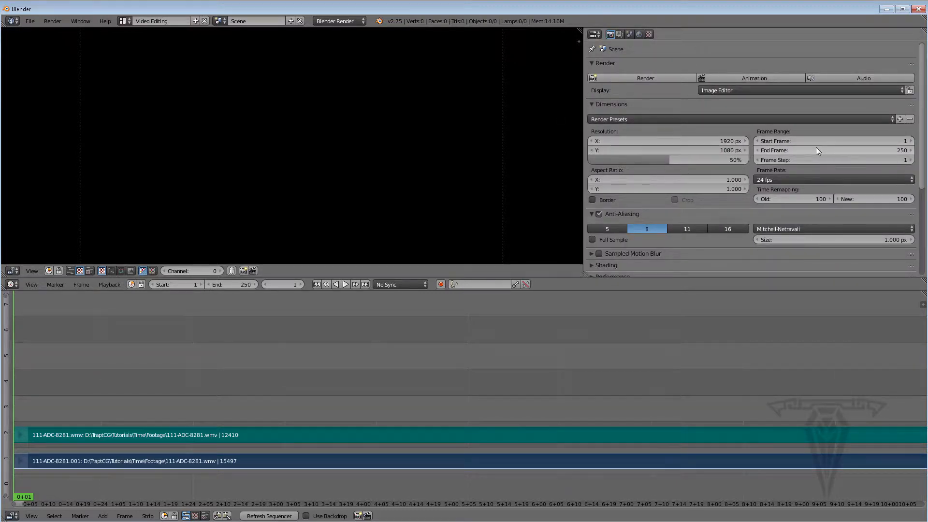
- Set the scene's end frame to 360 and the frame rate to 30 fps
double_click(845, 151)
type("60")
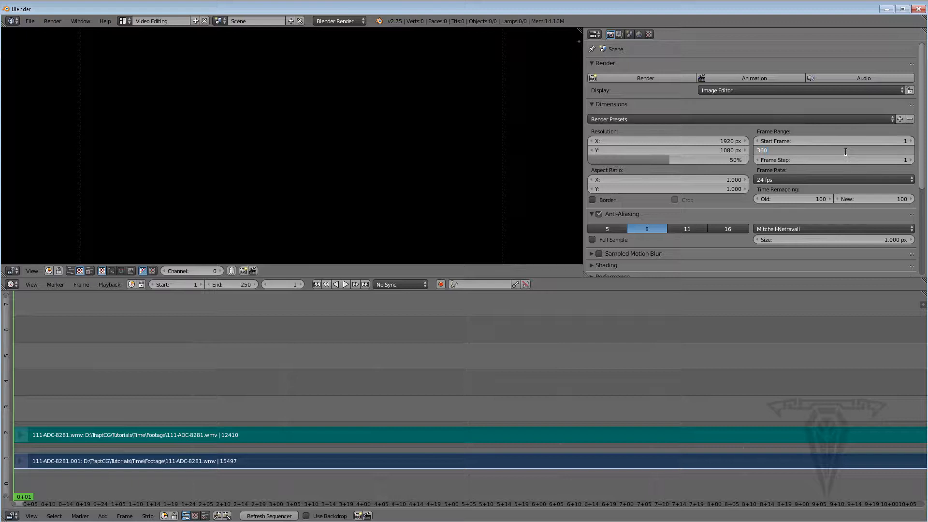
key("Return")
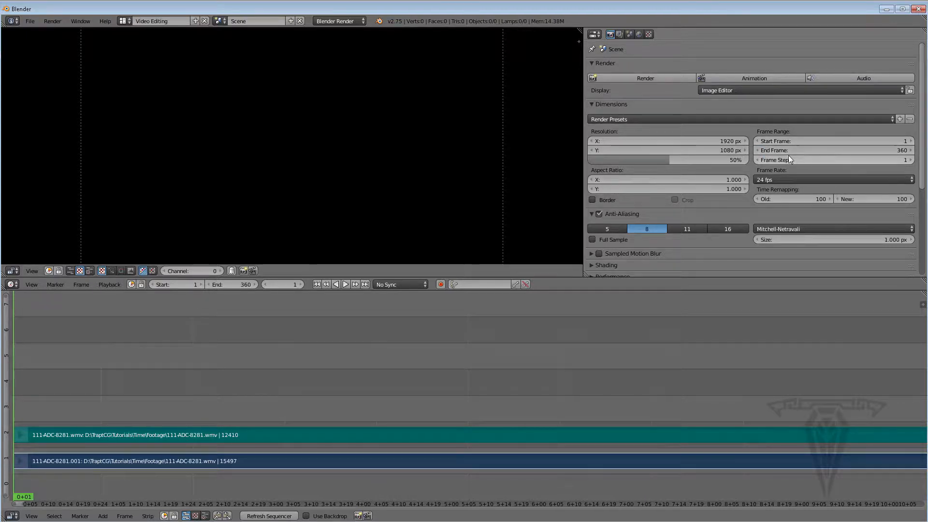
left_click(764, 179)
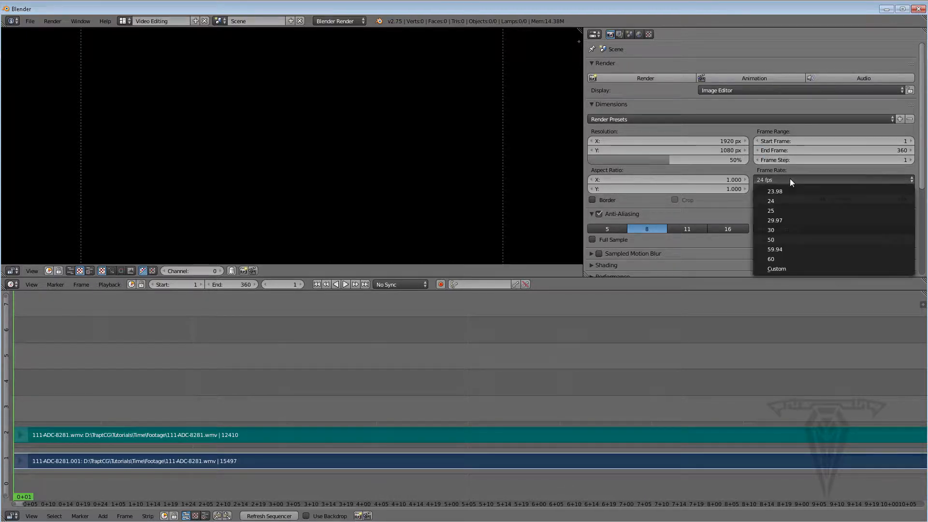
left_click(779, 231)
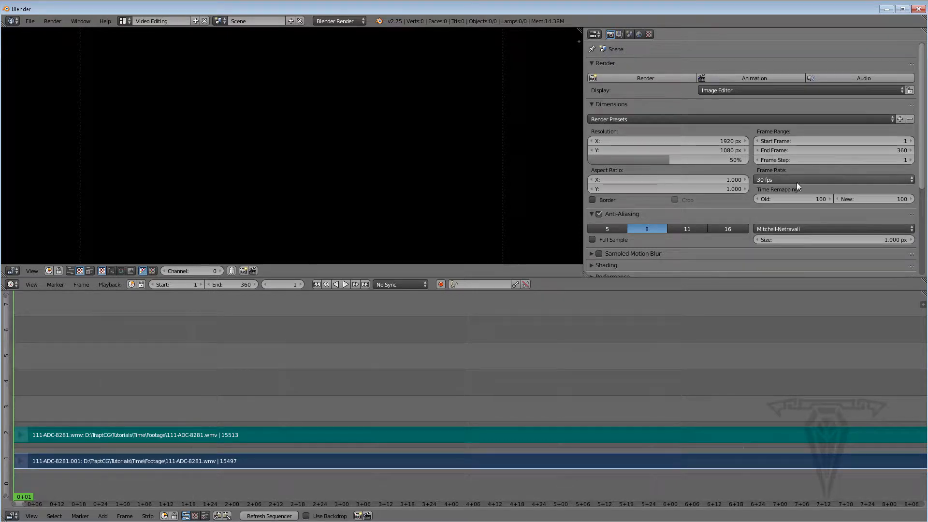
- Set the render resolution percentage to 100% and fit the whole frame in the sequencer preview
left_click(668, 160)
type("100")
key("Return")
scroll(463, 155, "down", 6)
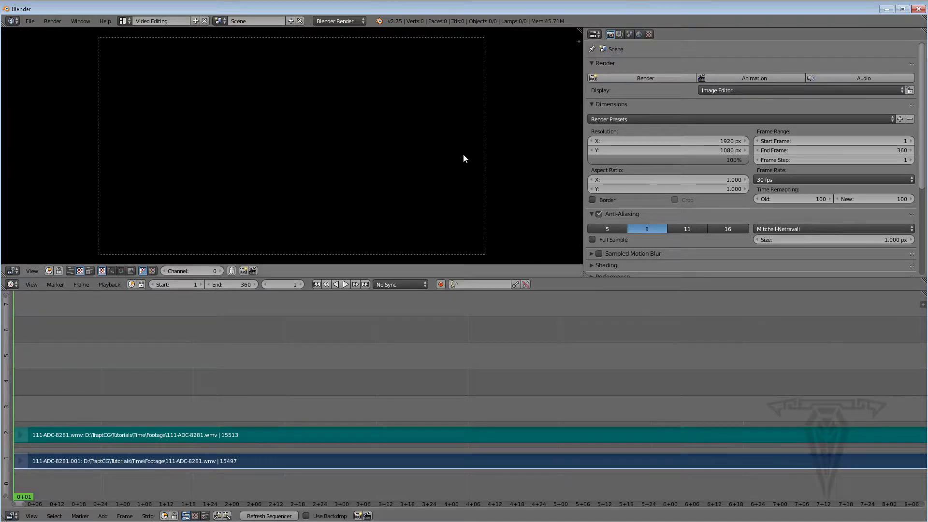
scroll(463, 155, "down", 2)
mouse_move(732, 159)
left_mouse_down()
mouse_move(609, 159)
mouse_move(732, 160)
left_mouse_up()
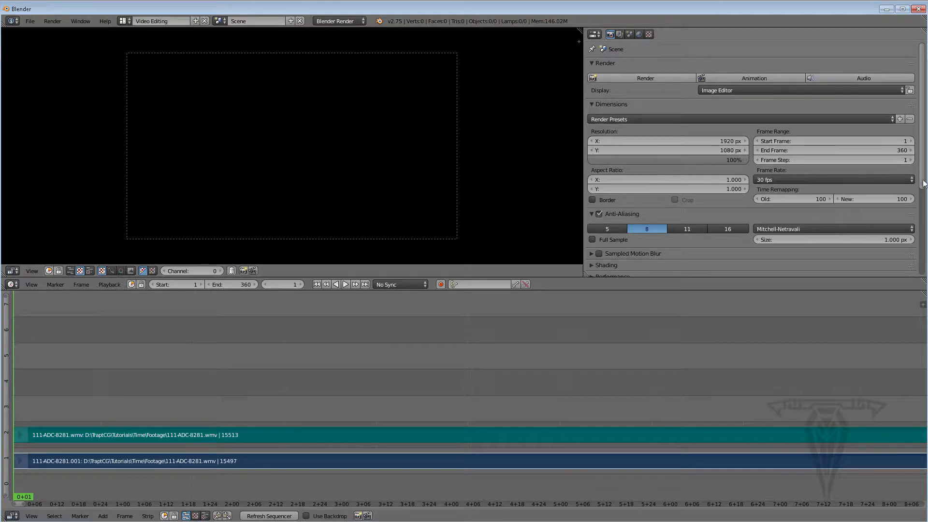
- Set the render output path to the Time project's Export folder with the file name Footage1
left_click_drag(923, 162, 926, 251)
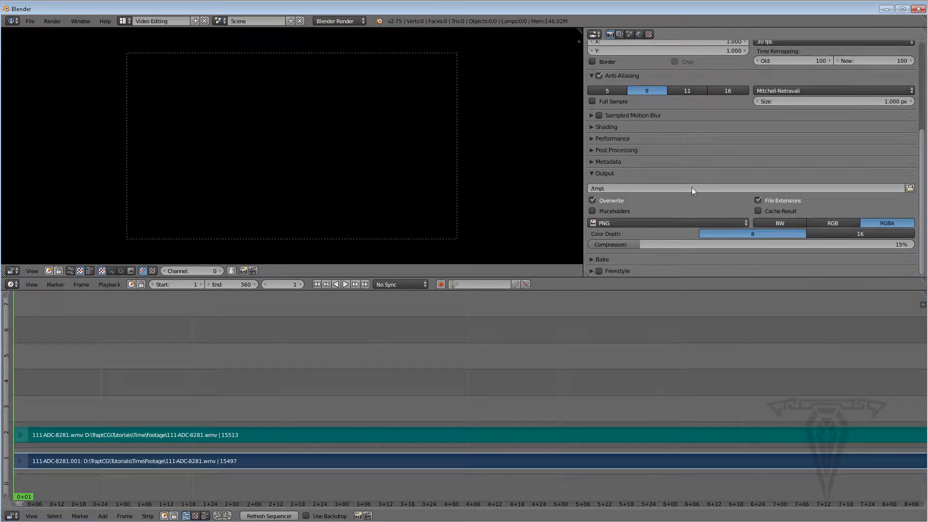
left_click(909, 188)
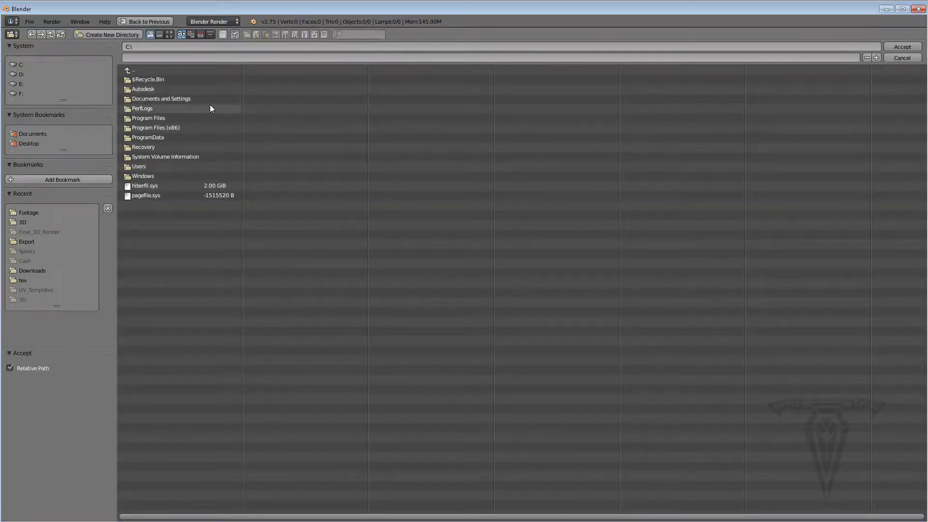
left_click(29, 213)
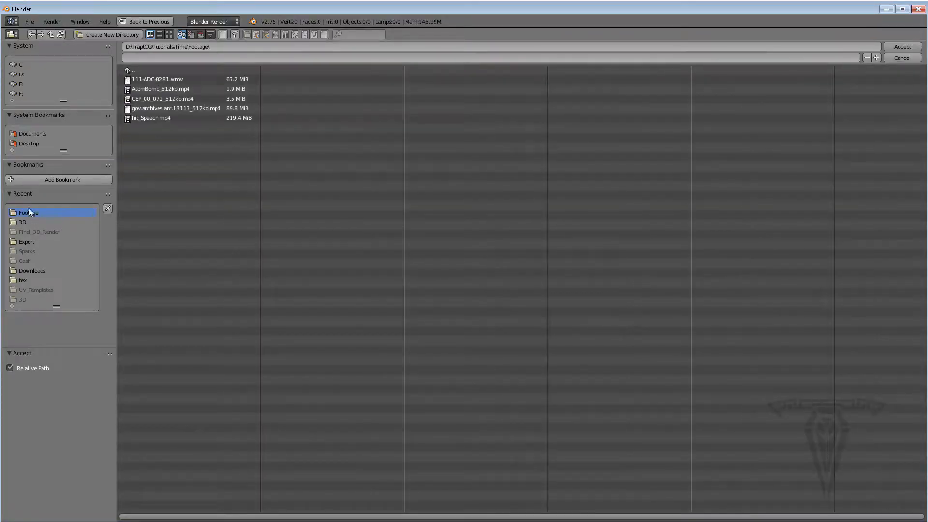
left_click(24, 242)
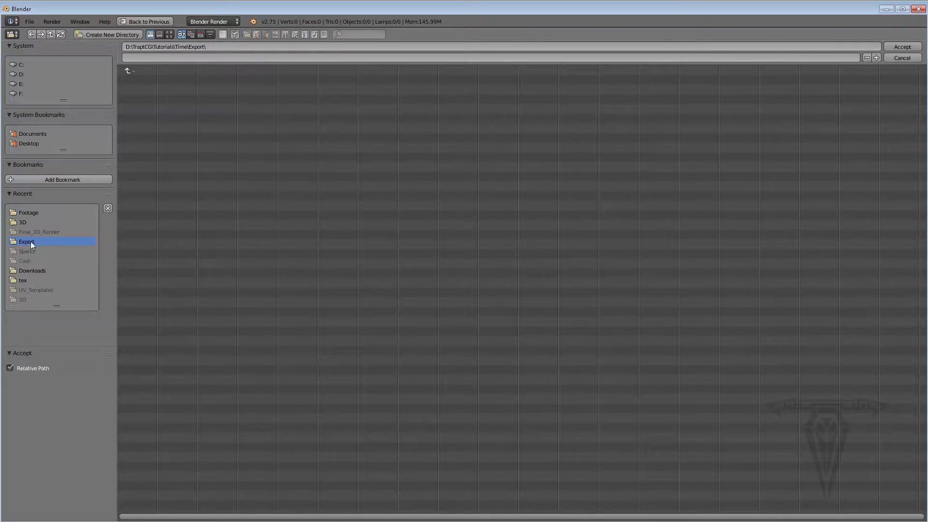
left_click(187, 58)
left_click(904, 47)
left_click(903, 46)
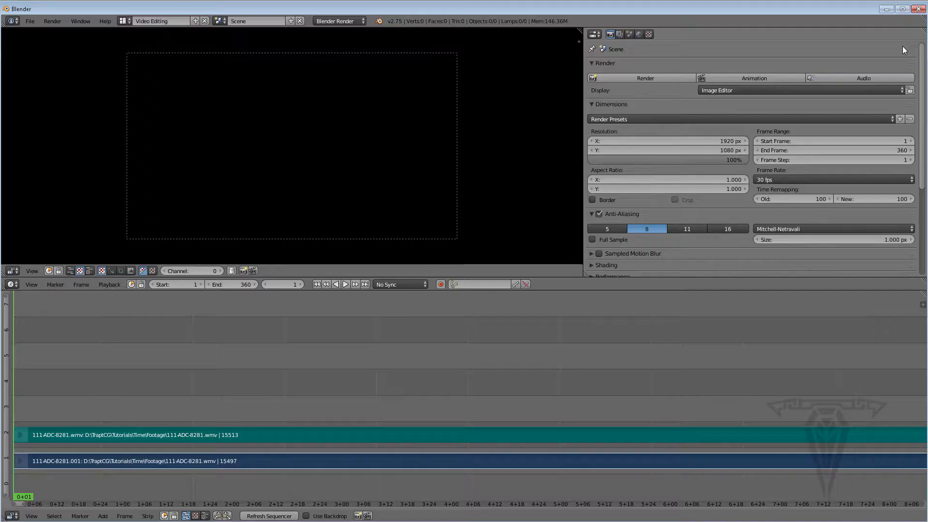
- Set the render output file format to H.264
scroll(924, 208, "down", 7)
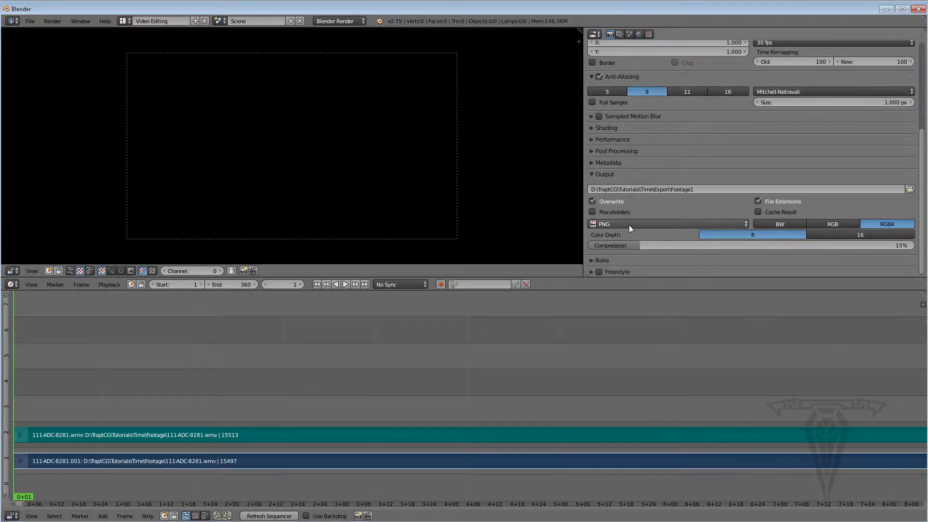
left_click(629, 224)
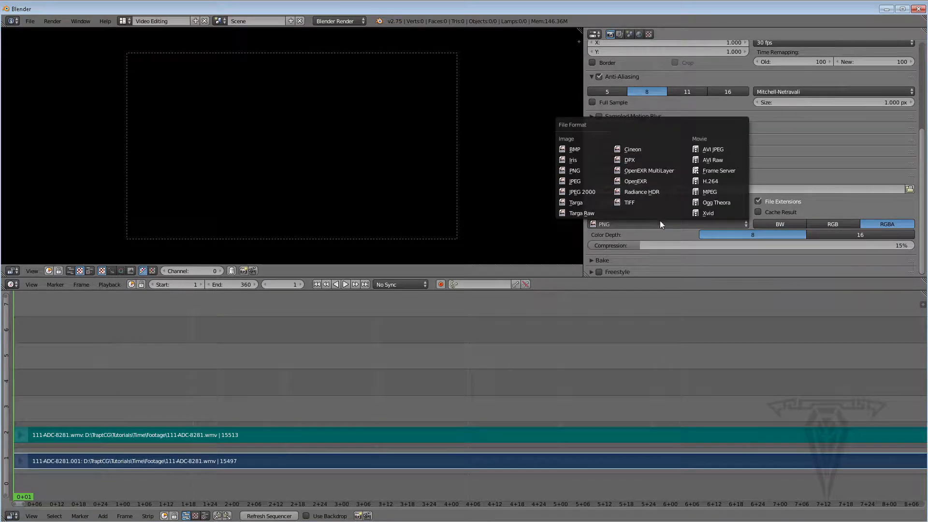
left_click(715, 180)
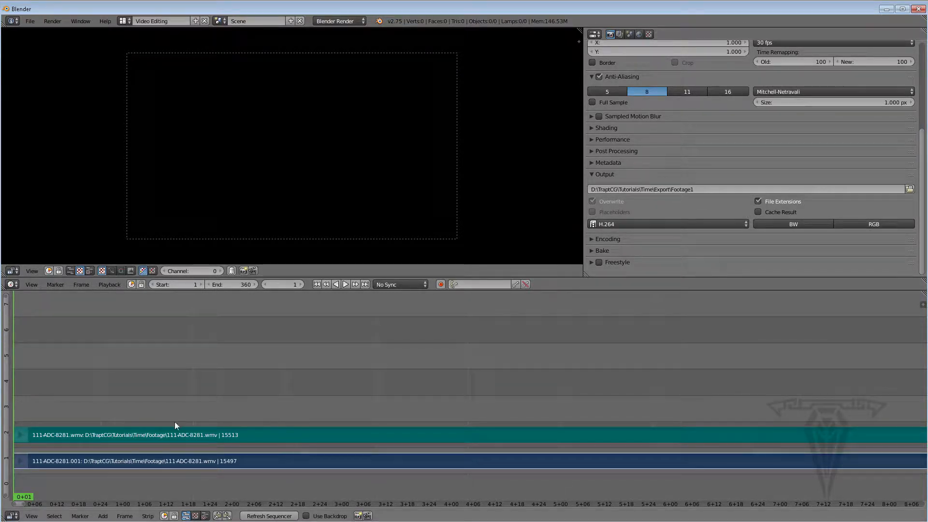
- Erase the sound strip of 111-ADC-8281.wmv from the sequencer, keeping its movie strip
key("a")
right_click(122, 433)
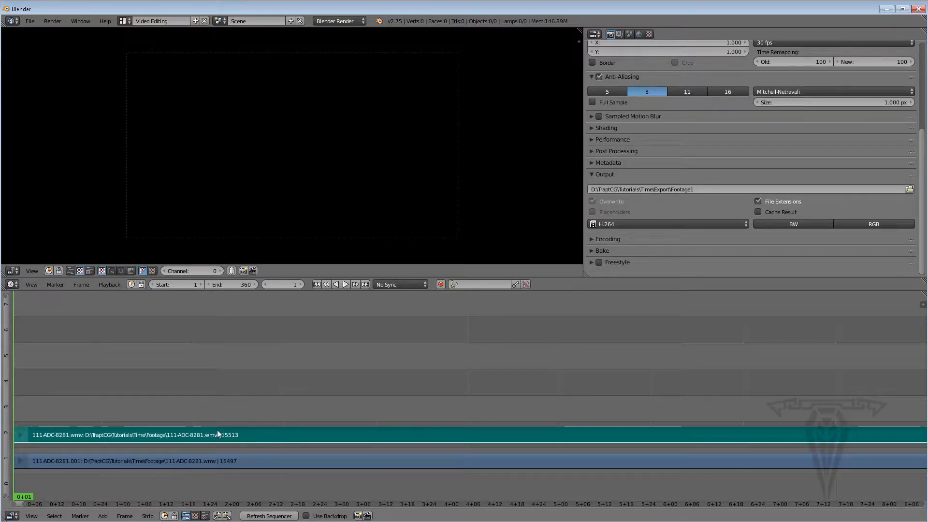
key("x")
left_click(230, 419)
- Make a soft cut in the 111-ADC-8281 movie strip at frame 3376, at the start of the warship gun shot
right_click(219, 459)
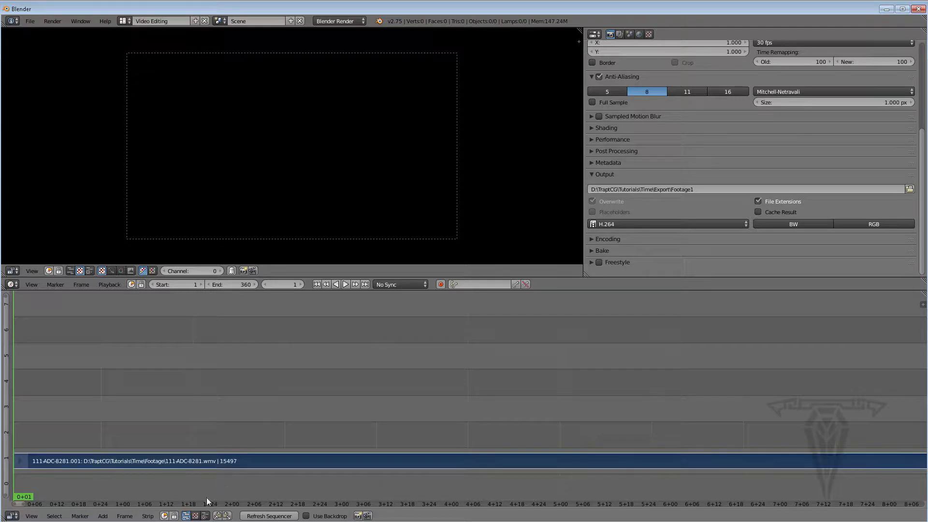
scroll(304, 409, "down", 3)
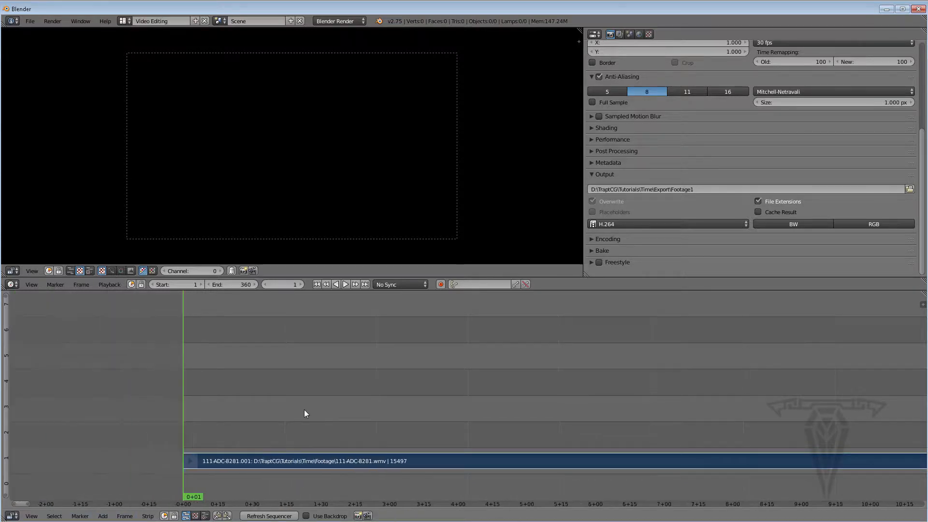
scroll(304, 410, "up", 3)
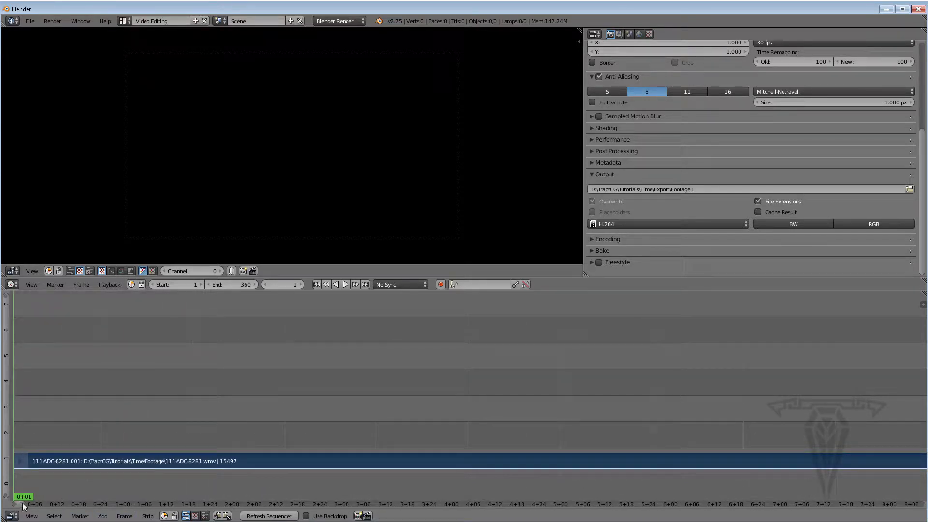
left_click_drag(24, 503, 202, 504)
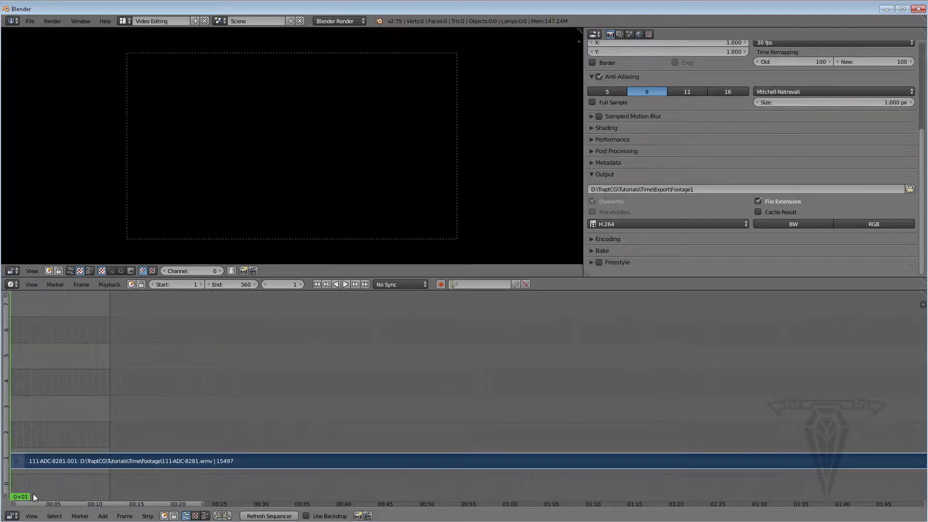
left_click_drag(203, 503, 531, 483)
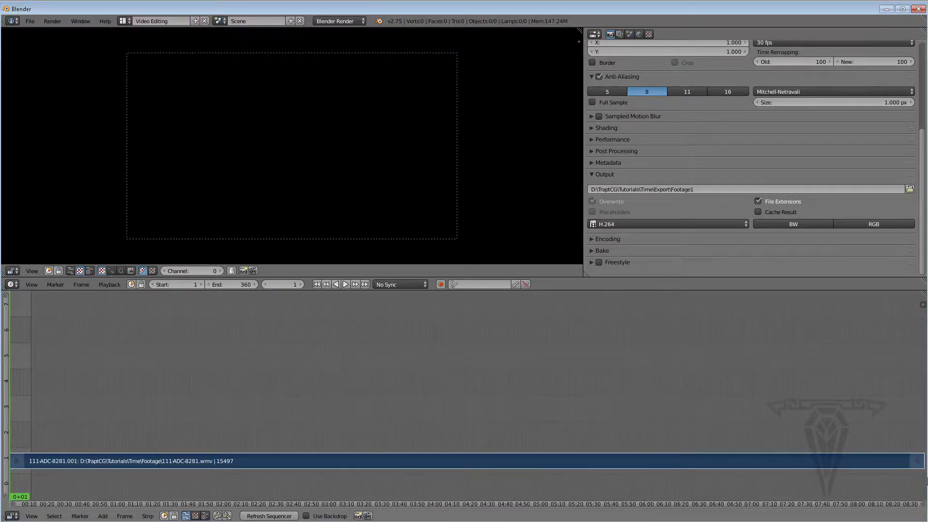
left_click_drag(21, 496, 209, 485)
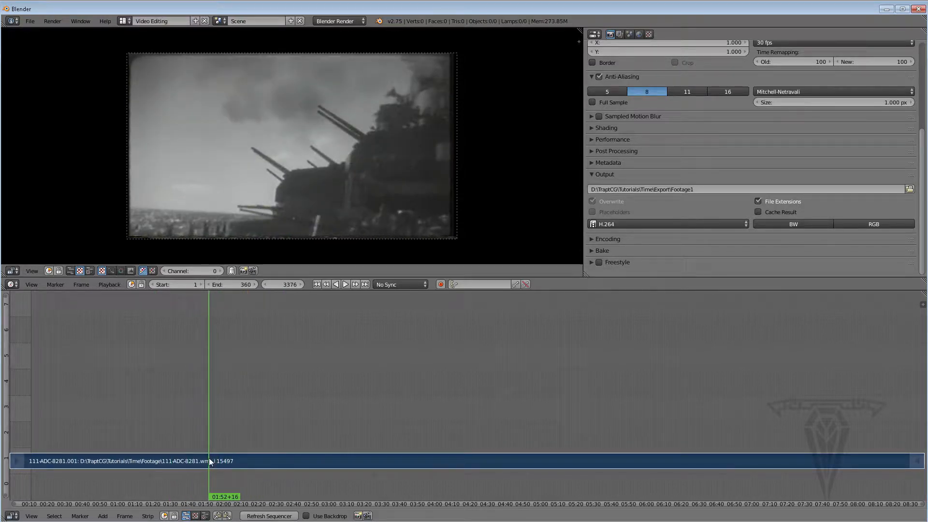
left_click(147, 516)
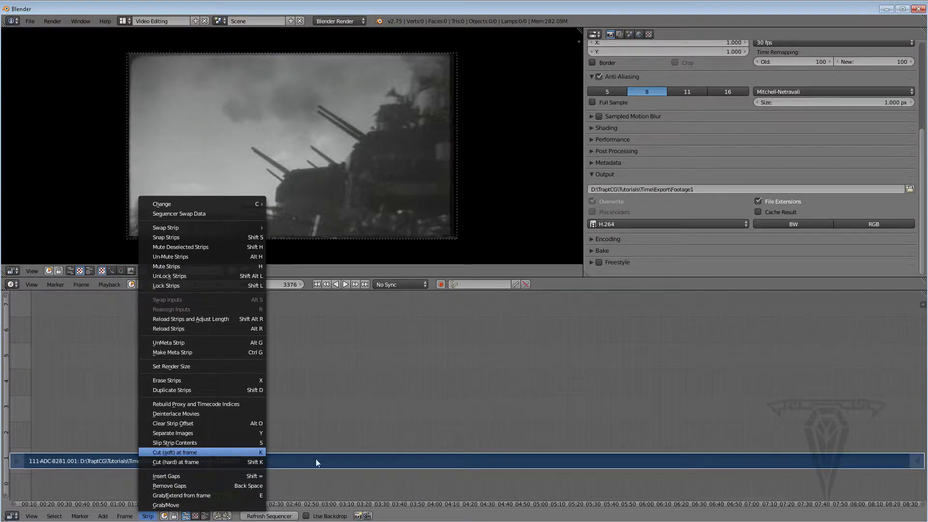
key("k")
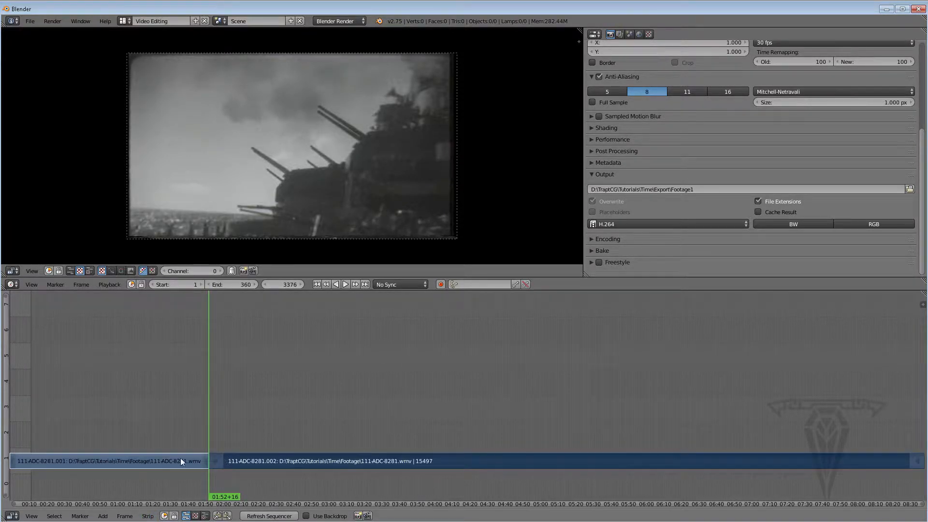
- Erase the part of the 111-ADC-8281 movie strip before the cut
right_click(180, 461)
key("x")
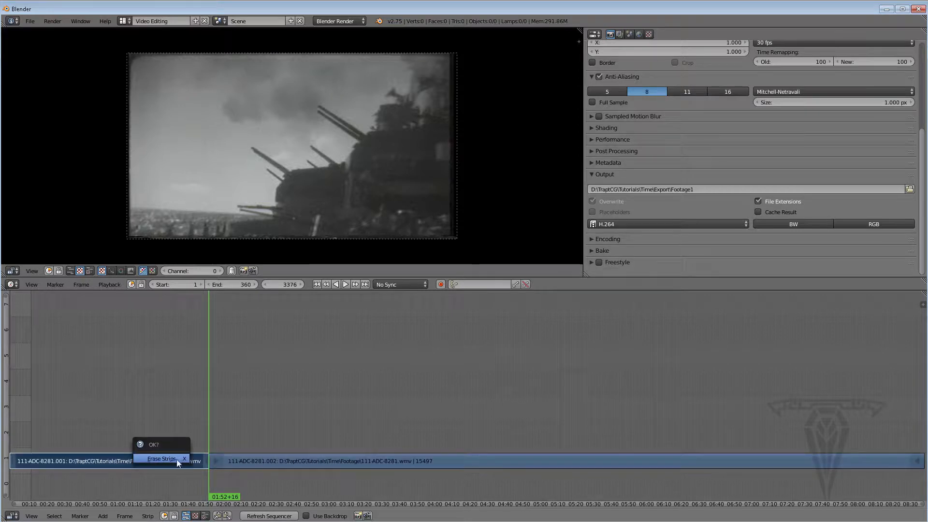
left_click(179, 457)
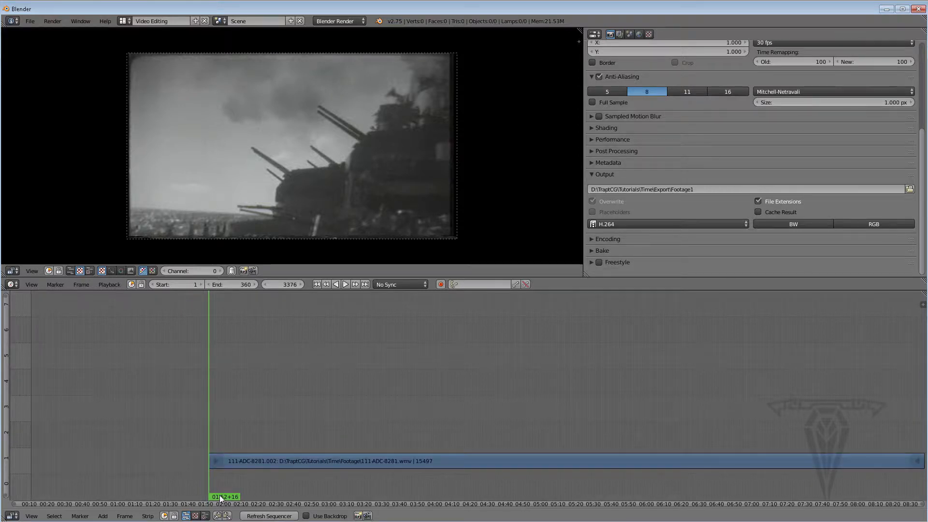
- Cut the remaining 111-ADC-8281 movie strip at frame 3990 and erase the part after the cut
left_click_drag(219, 495, 245, 462)
right_click(251, 461)
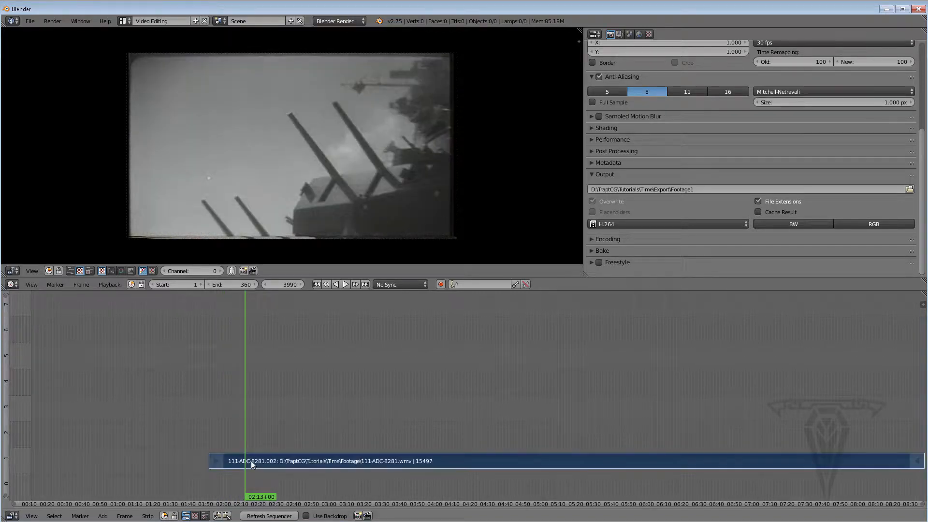
key("k")
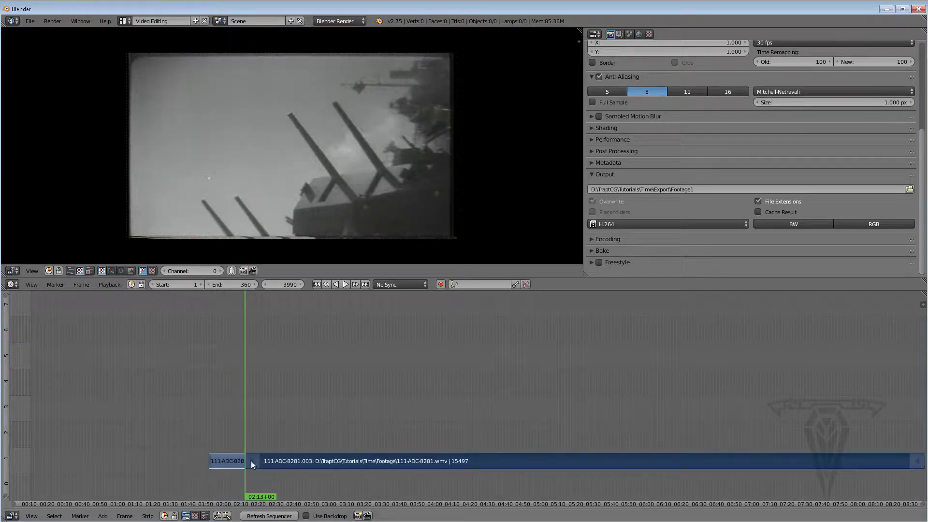
right_click(303, 462)
key("x")
left_click(290, 461)
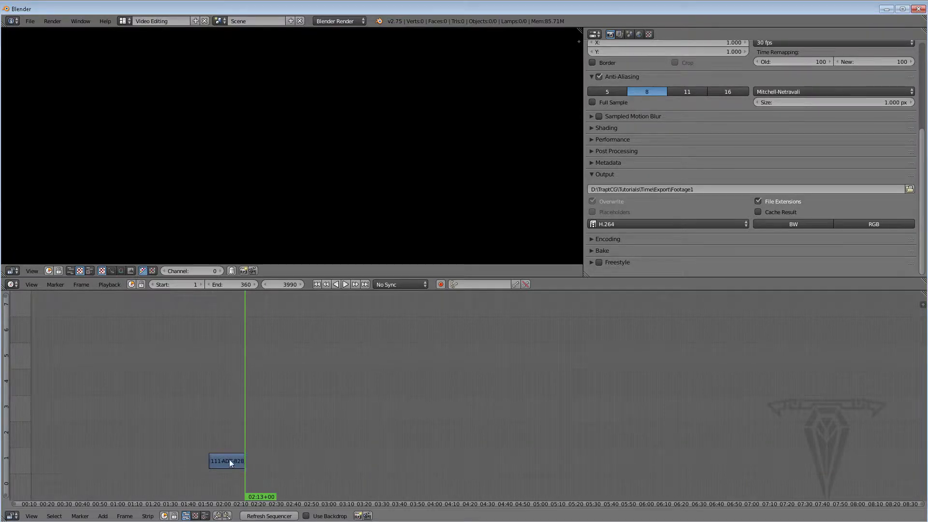
- Return the playhead to frame 0 and move the trimmed movie strip back to the start of the timeline
mouse_move(229, 459)
right_mouse_down()
mouse_move(42, 450)
mouse_move(36, 460)
right_mouse_up()
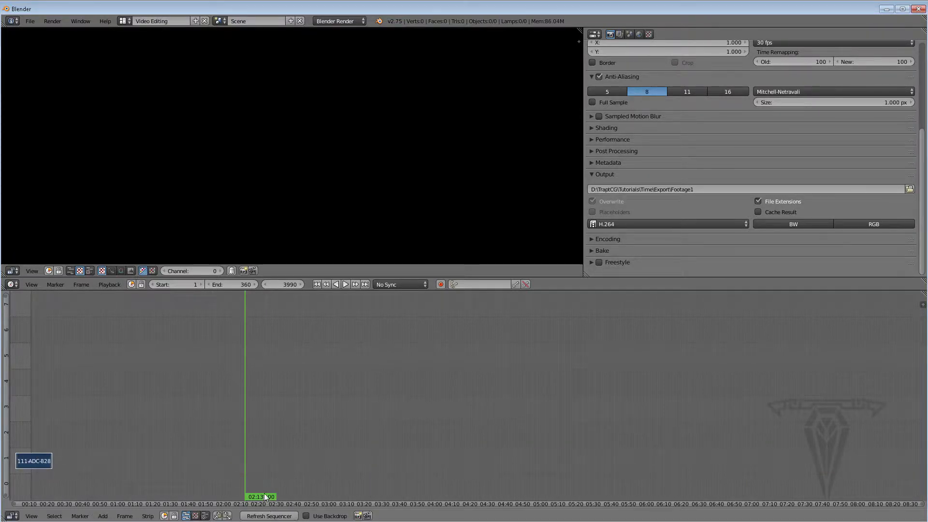
left_click_drag(264, 493, 10, 493)
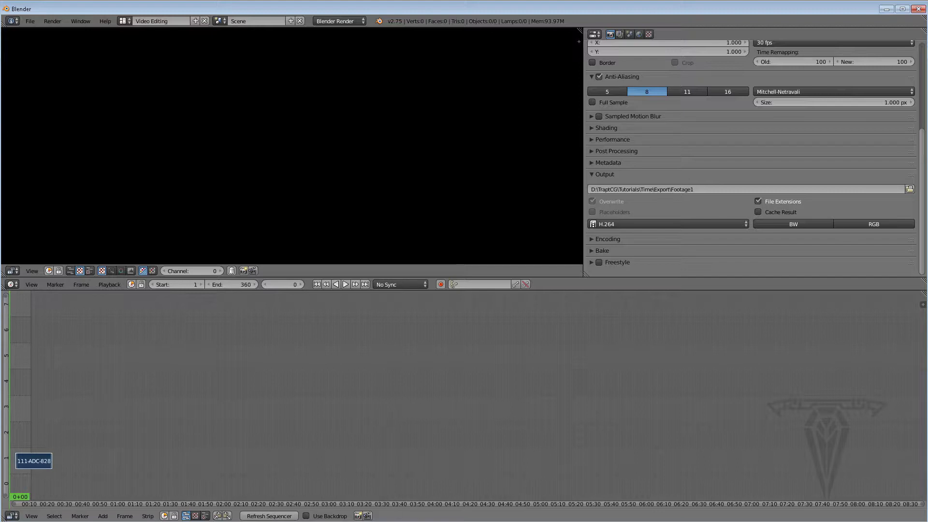
left_click_drag(921, 505, 112, 473)
right_click_drag(143, 459, 97, 462)
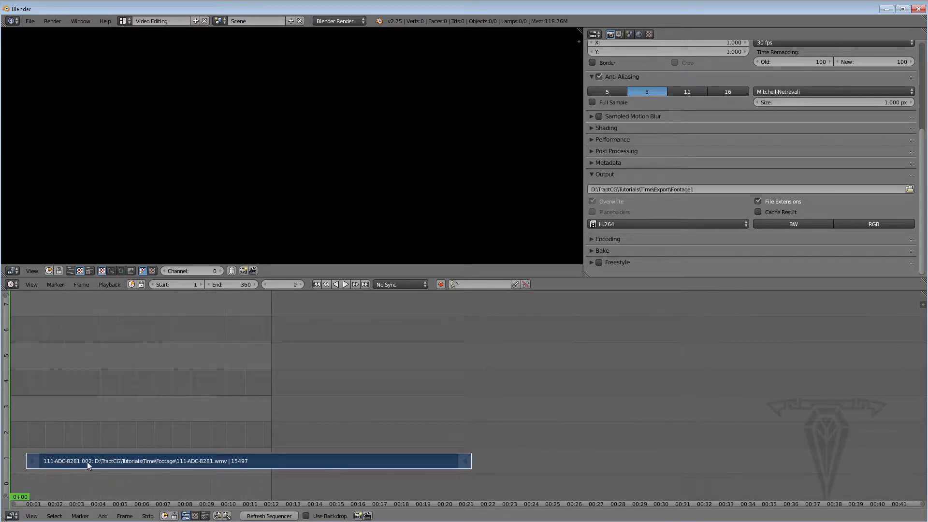
right_click_drag(122, 463, 9, 462)
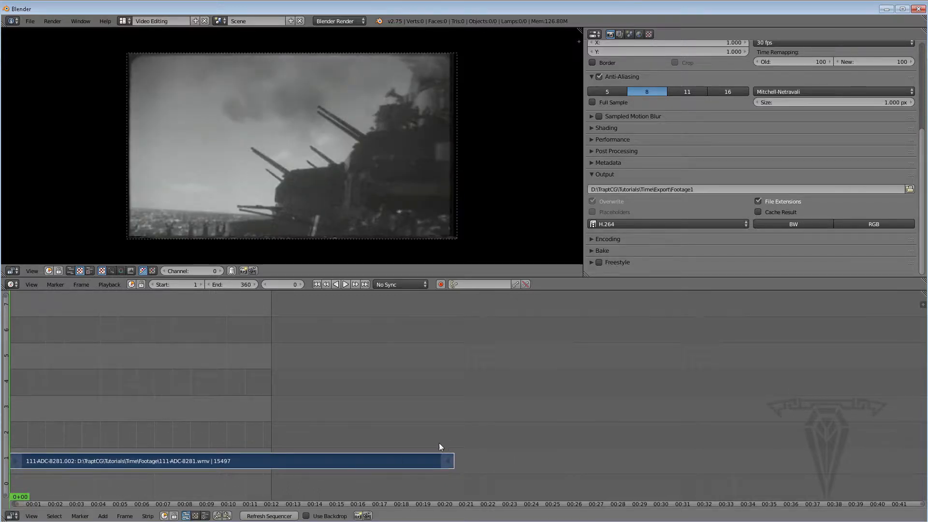
- Preview the warship clip up to frame 105 and trim the end of its strip to just past that frame
right_click(450, 461)
key("g")
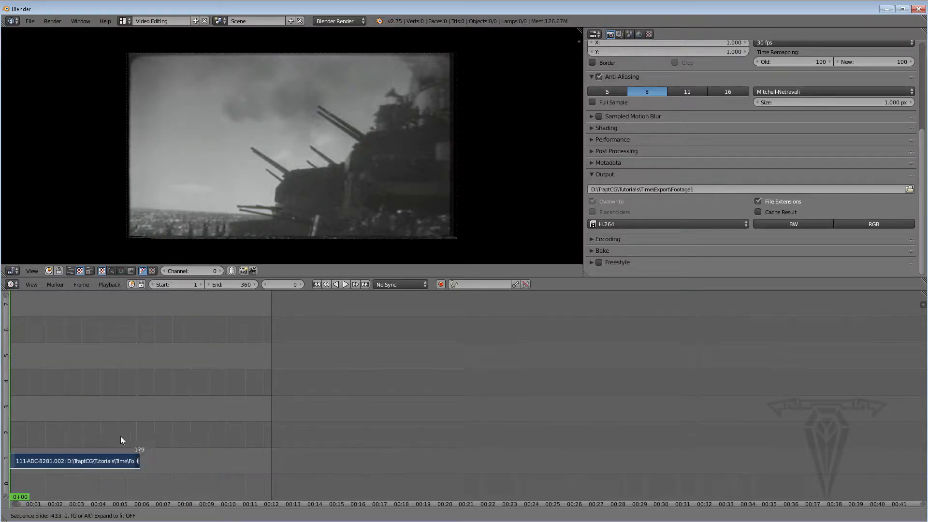
left_click(96, 439)
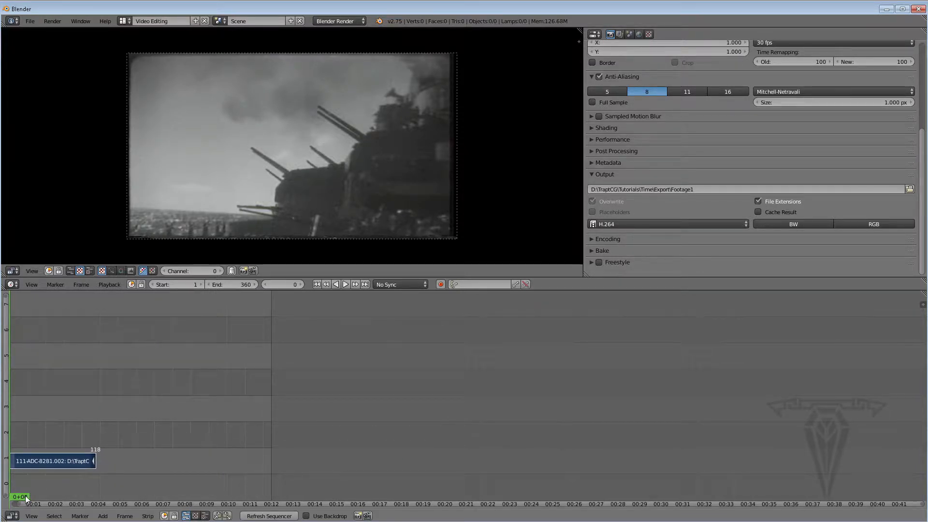
key("alt+a")
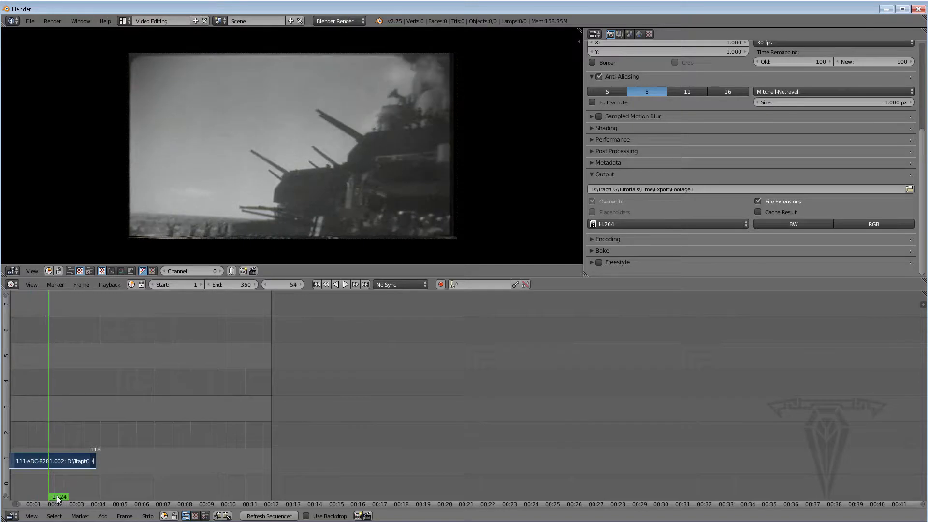
left_click(85, 499)
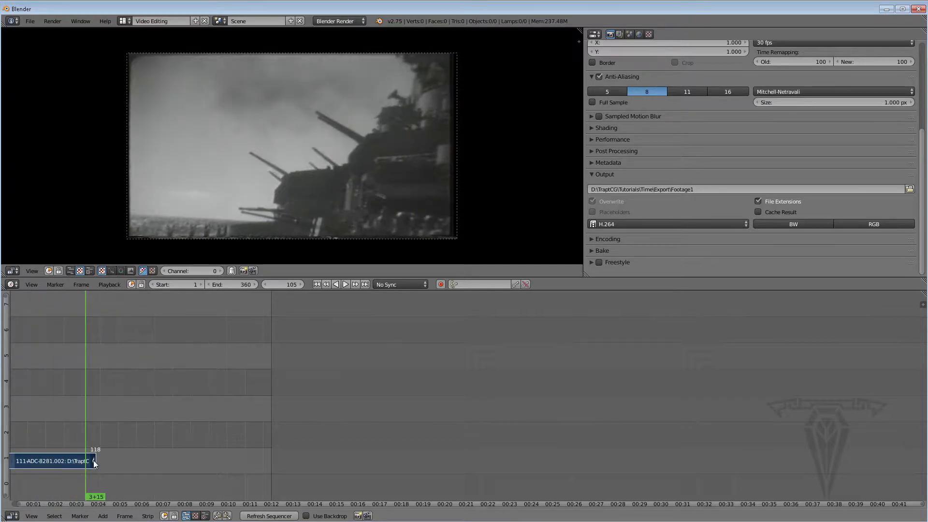
right_click_drag(91, 460, 88, 460)
- Add the movie hit_Speach.mp4 from the Footage folder with sound as a strip starting at frame 105
left_click(96, 516)
left_click(123, 476)
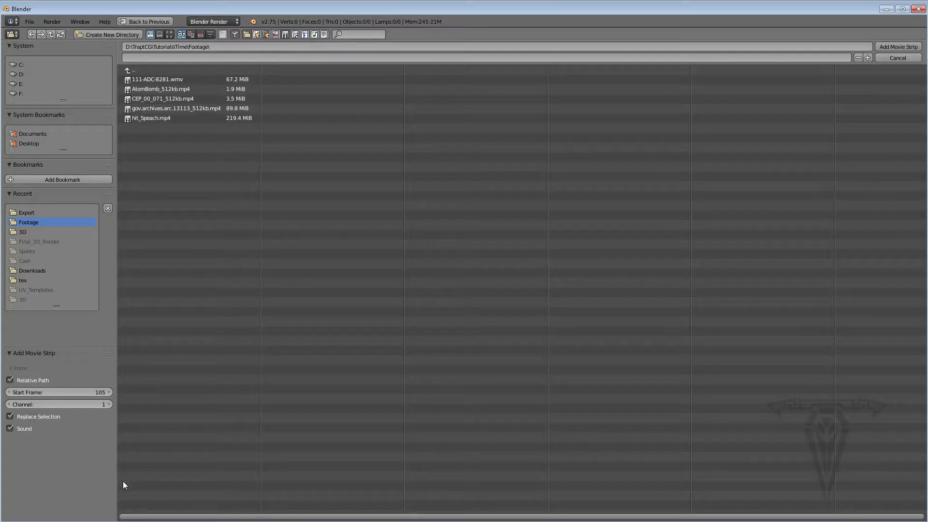
left_click(144, 118)
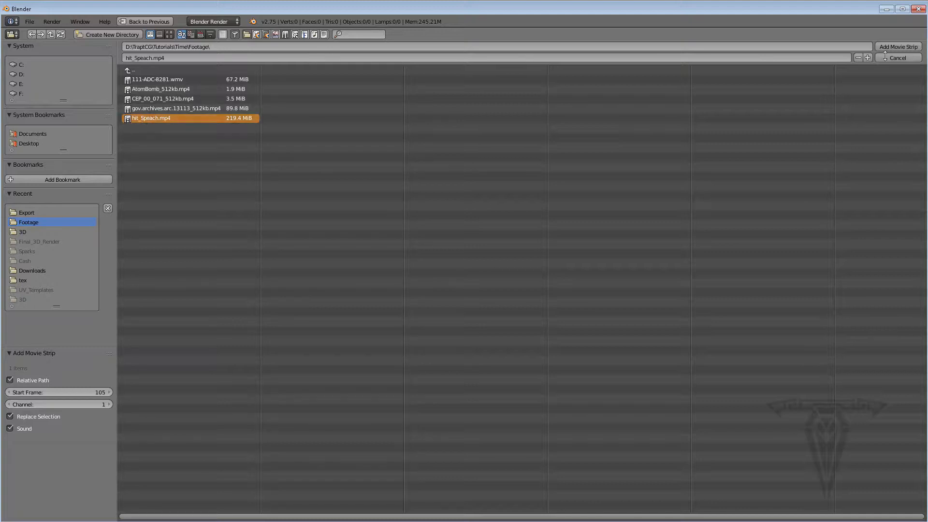
left_click(888, 46)
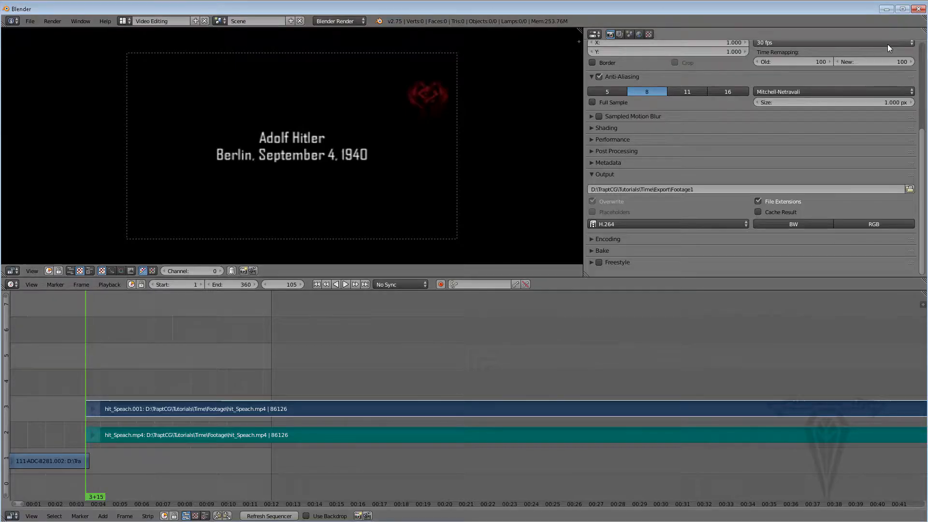
- Erase the sound strip of hit_Speach.mp4 from the sequencer, keeping its movie strip
right_click(142, 437)
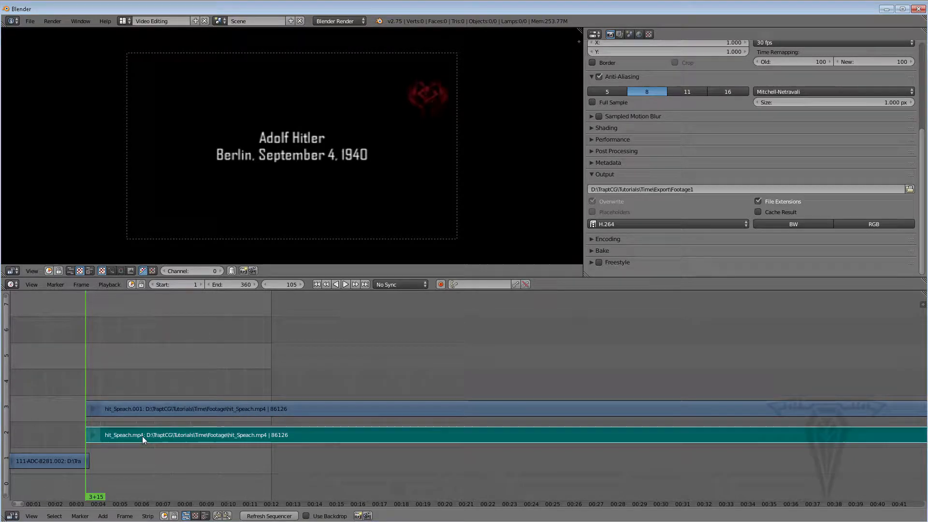
key("x")
left_click(143, 435)
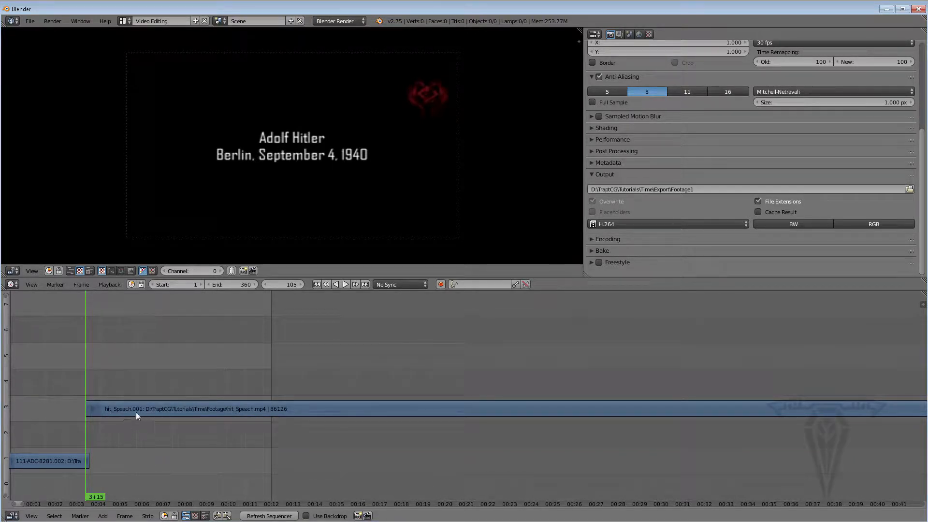
- Scrub through the hit_Speach movie to frame 6349, cut its strip there and erase the part before the cut
right_click(135, 411)
left_click_drag(96, 499, 107, 494)
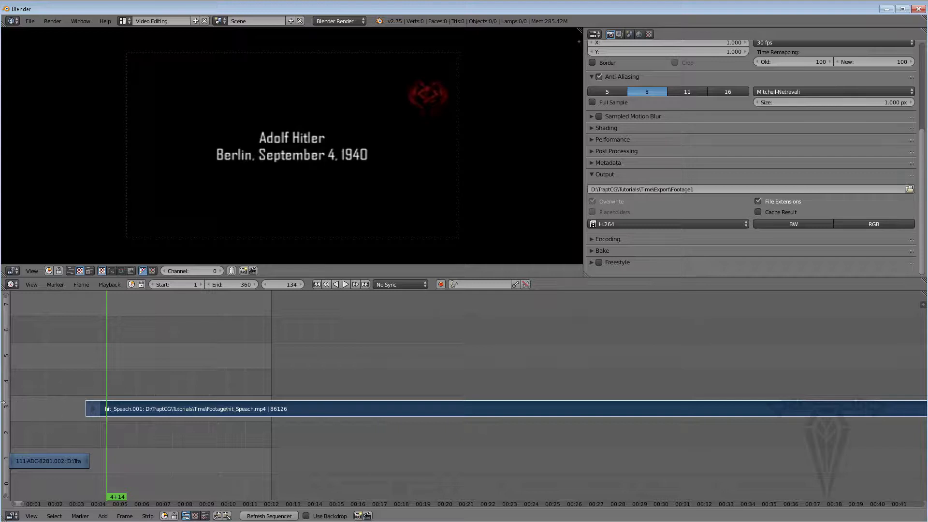
left_click_drag(118, 498, 809, 461)
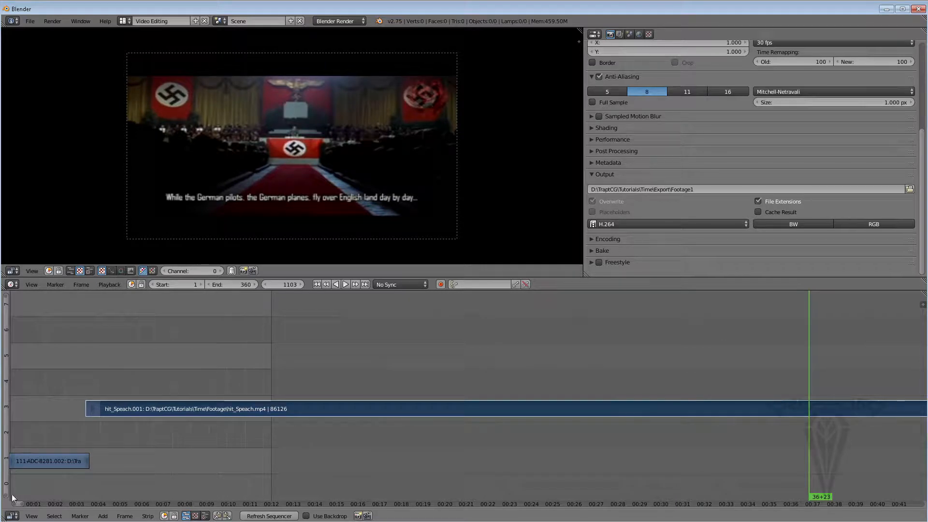
scroll(58, 503, "down", 8)
left_click(463, 486)
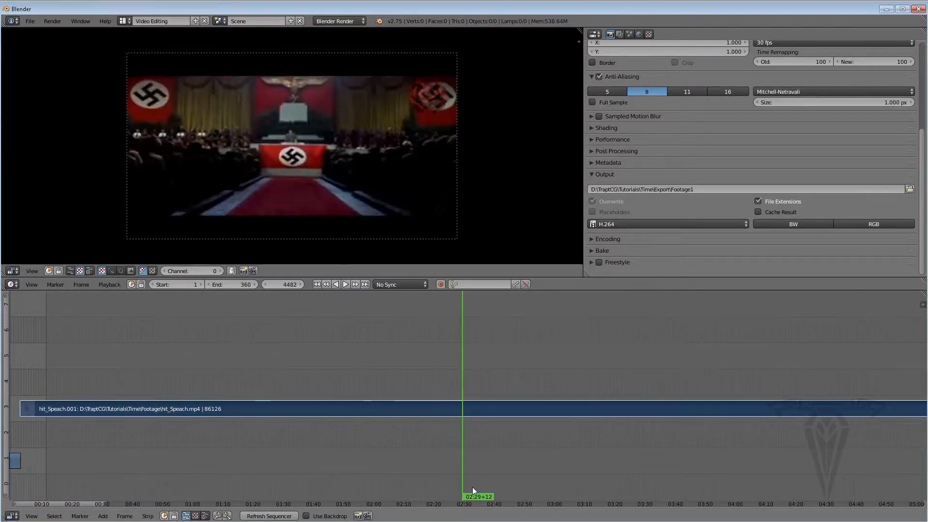
left_click_drag(472, 486, 651, 486)
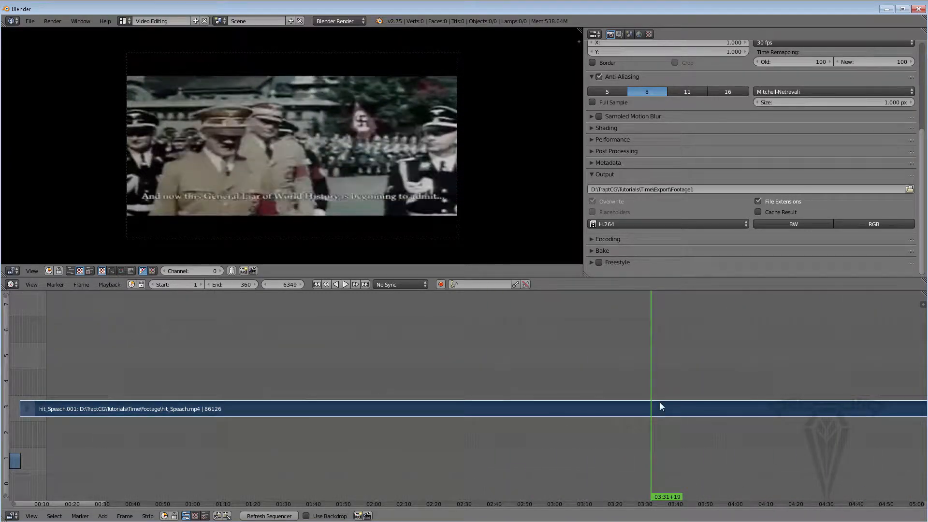
key("k")
right_click(598, 407)
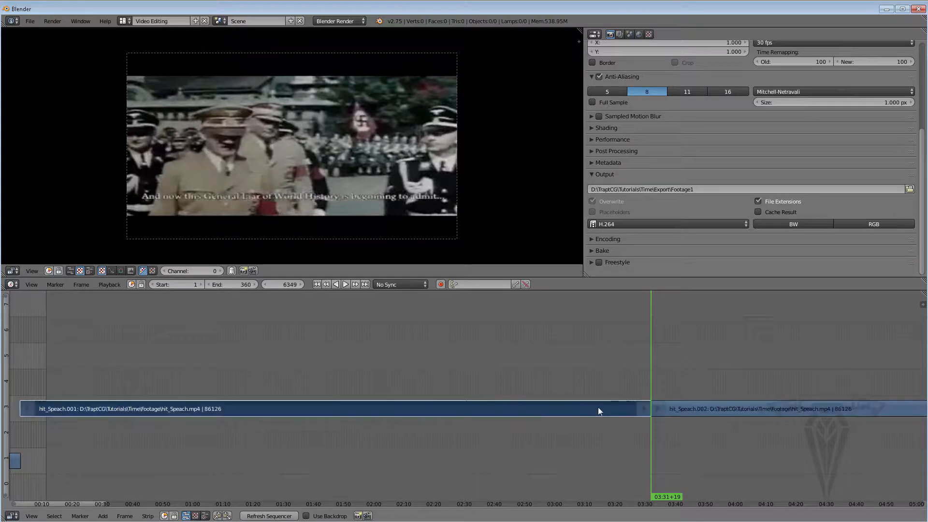
key("x")
left_click(598, 408)
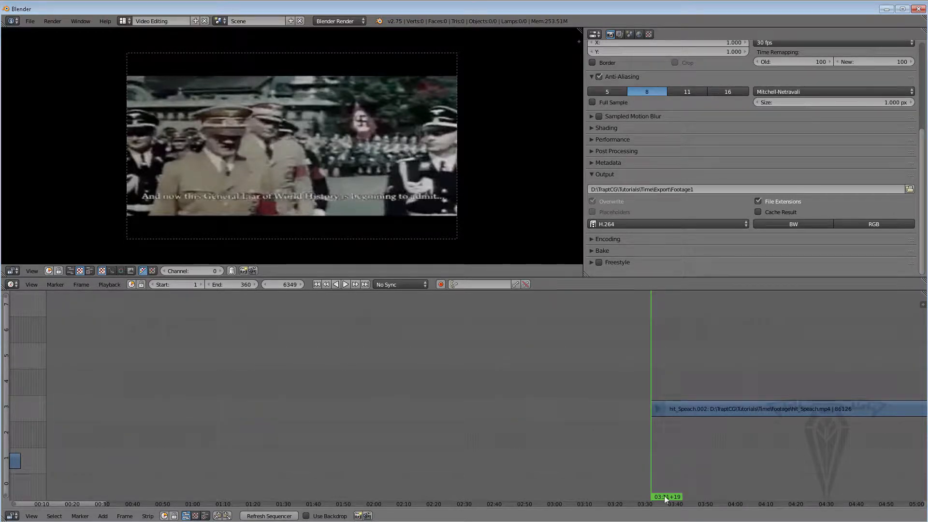
- Cut the remaining hit_Speach strip at frame 6392 and erase everything after the cut
left_click_drag(665, 499, 655, 493)
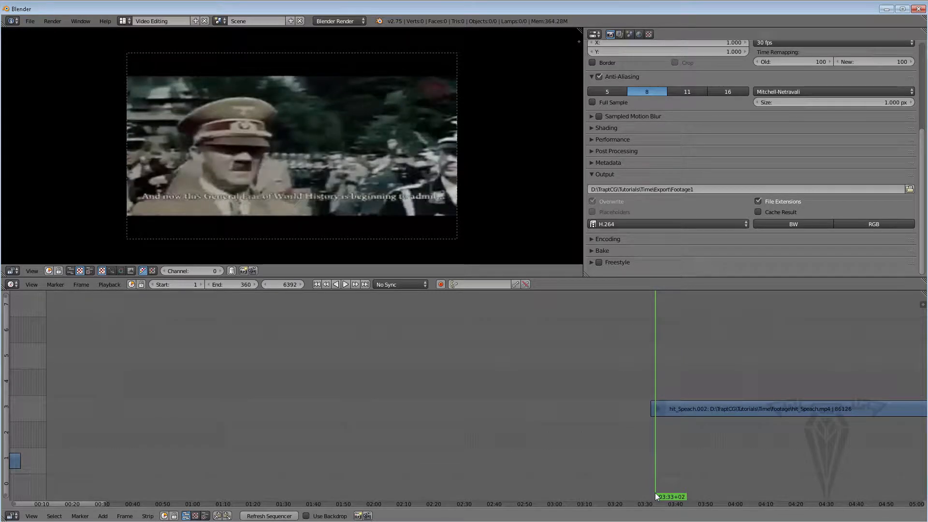
right_click(682, 409)
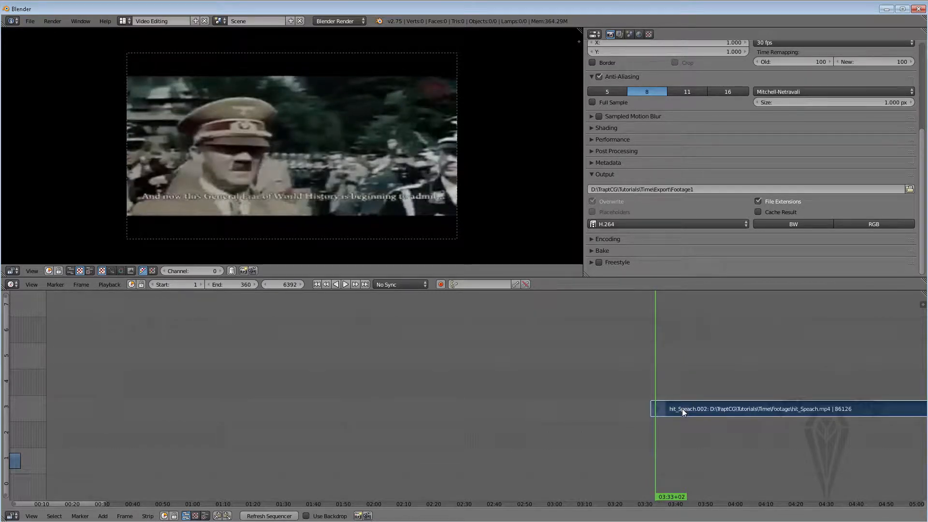
key("shift+d")
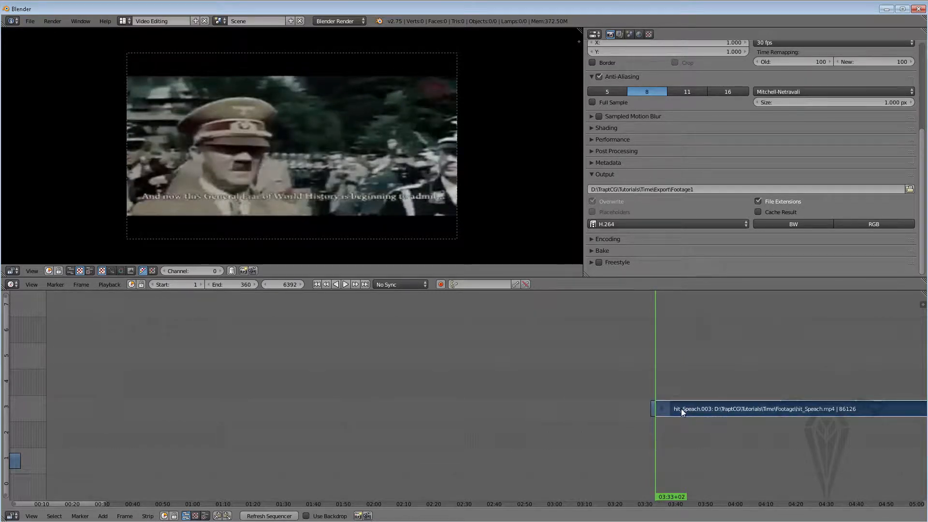
key("x")
left_click(657, 405)
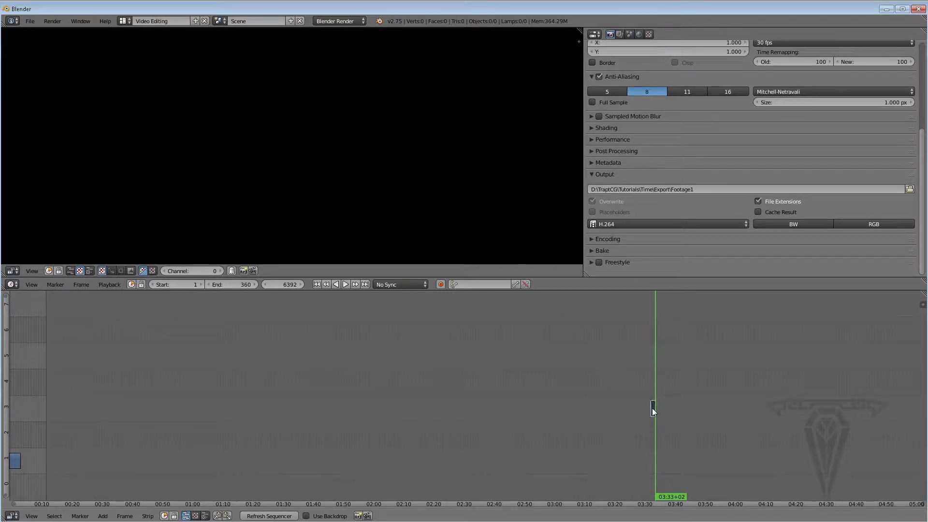
- Move the short hit_Speach clip to channel 1 near the warship clip and bring the playhead back to frame 163
key("g")
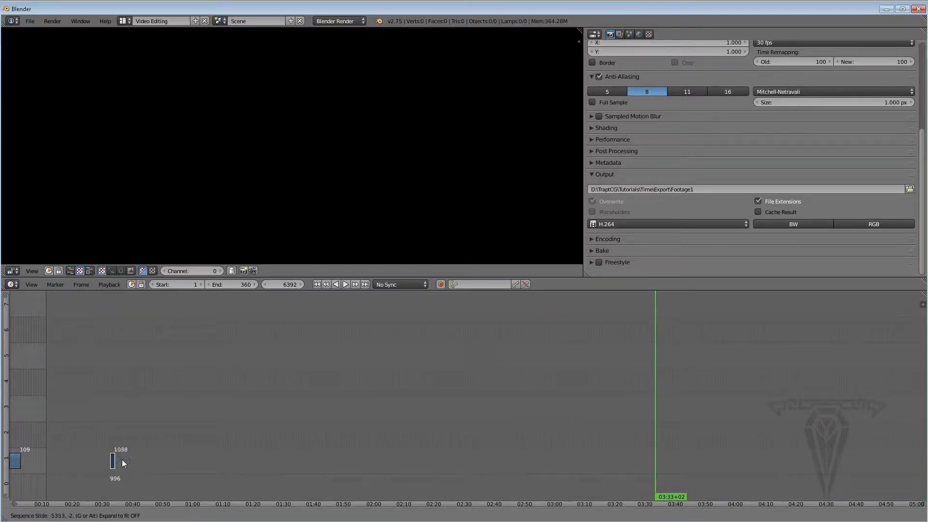
left_click(37, 477)
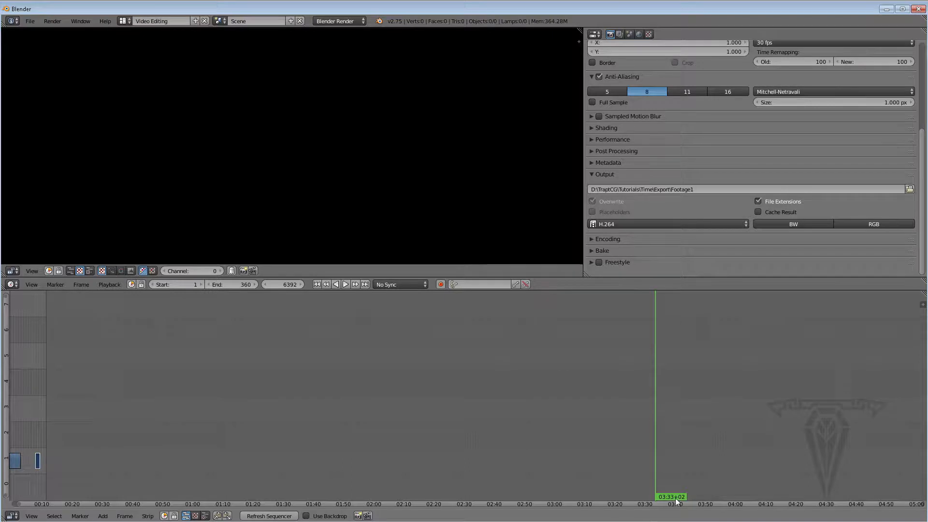
left_click_drag(669, 496, 26, 475)
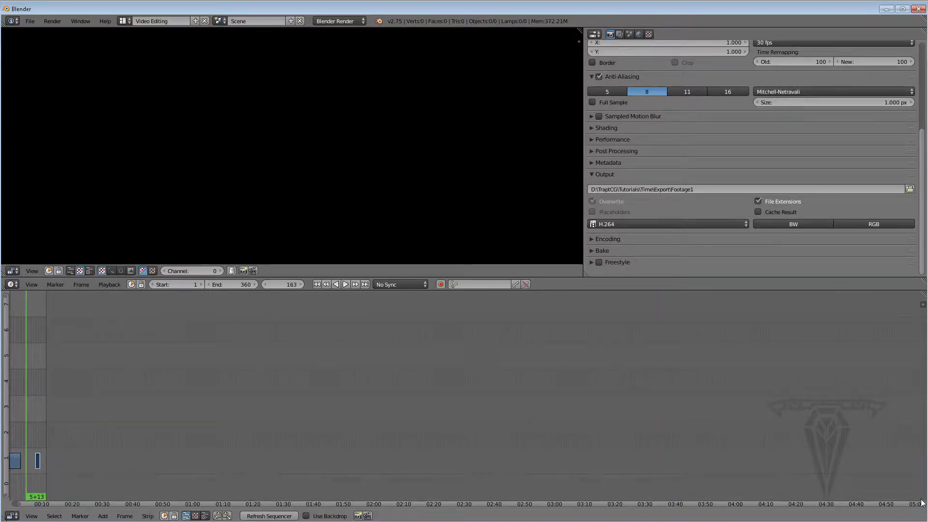
key("Home")
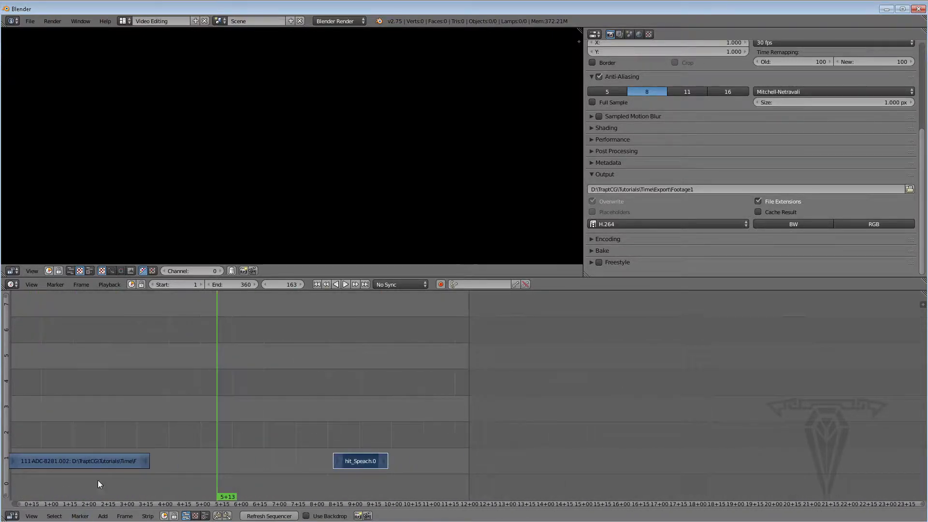
- Place the hit_Speach clip directly against the warship clip's end at frame 110 on channel 1
left_click(221, 494)
left_click_drag(222, 495, 160, 497)
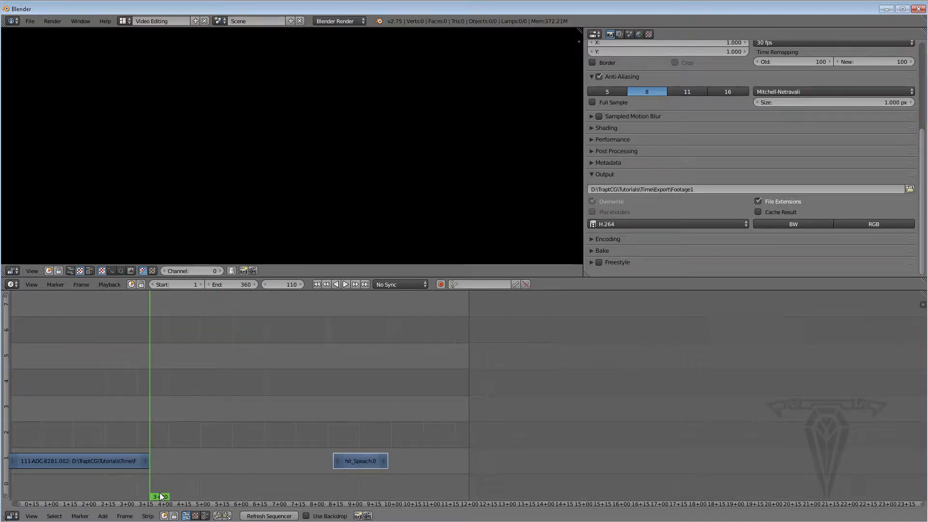
left_click(353, 460)
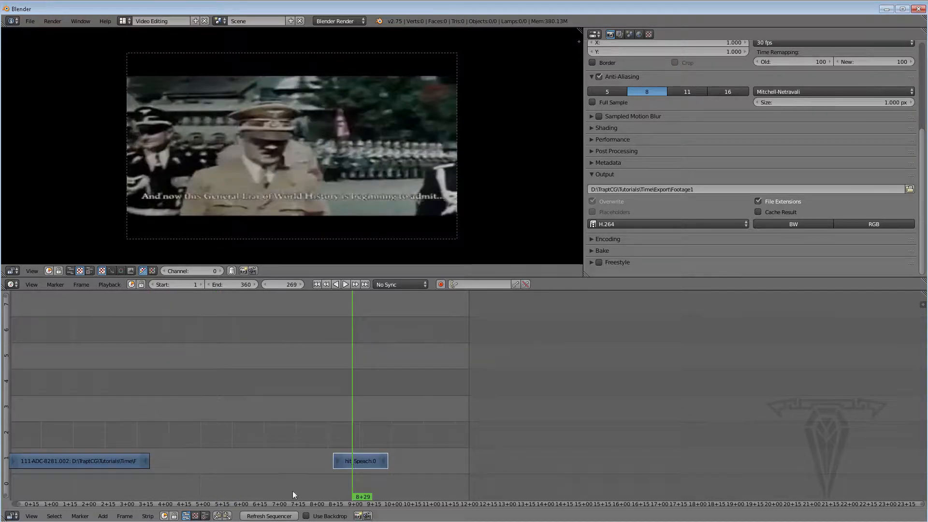
left_click_drag(293, 493, 151, 486)
right_click_drag(365, 461, 216, 461)
key("a")
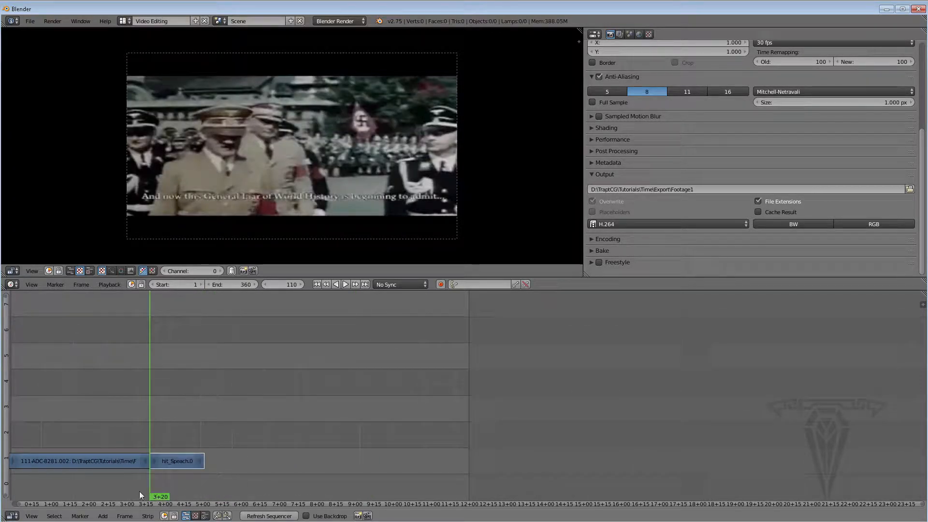
- Add gov.archives.arc.13113_512kb.mp4 from the Footage folder as a movie strip starting at frame 144 and erase its sound strip
left_click_drag(143, 494, 194, 497)
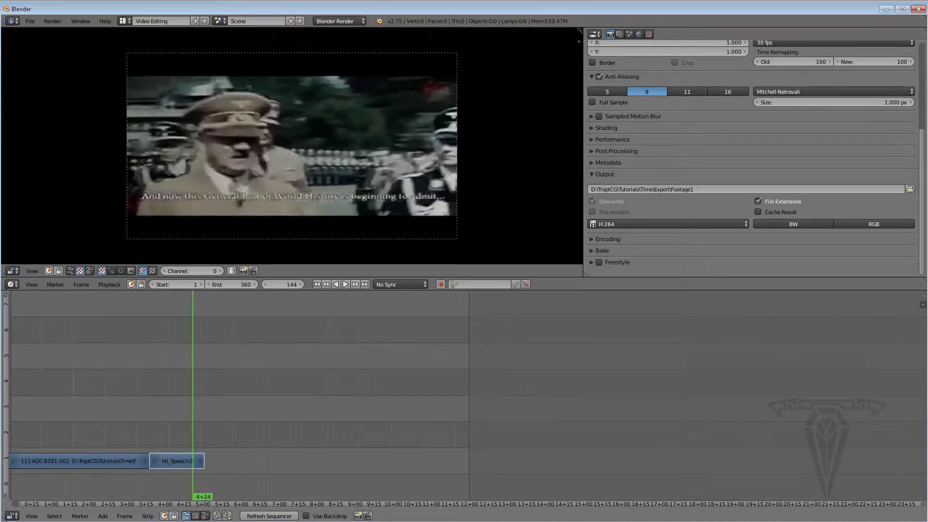
left_click(104, 516)
left_click(126, 476)
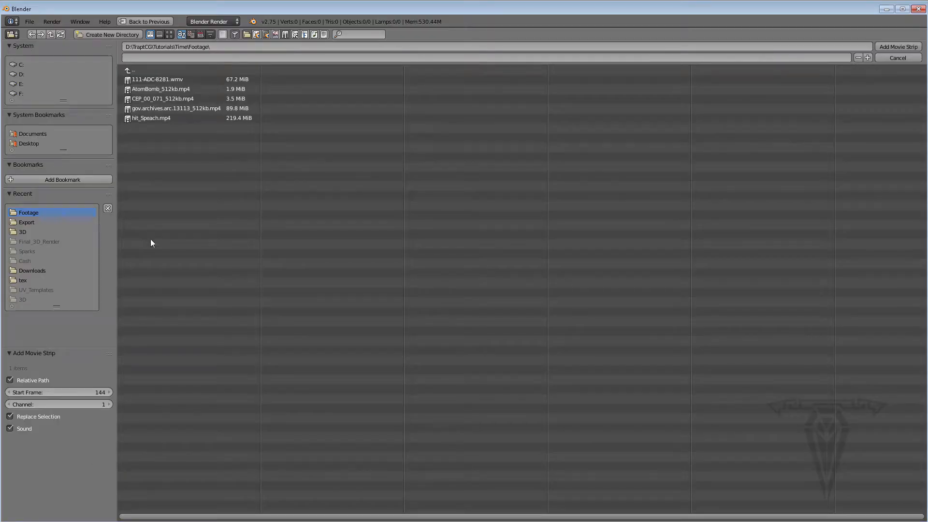
left_click(150, 108)
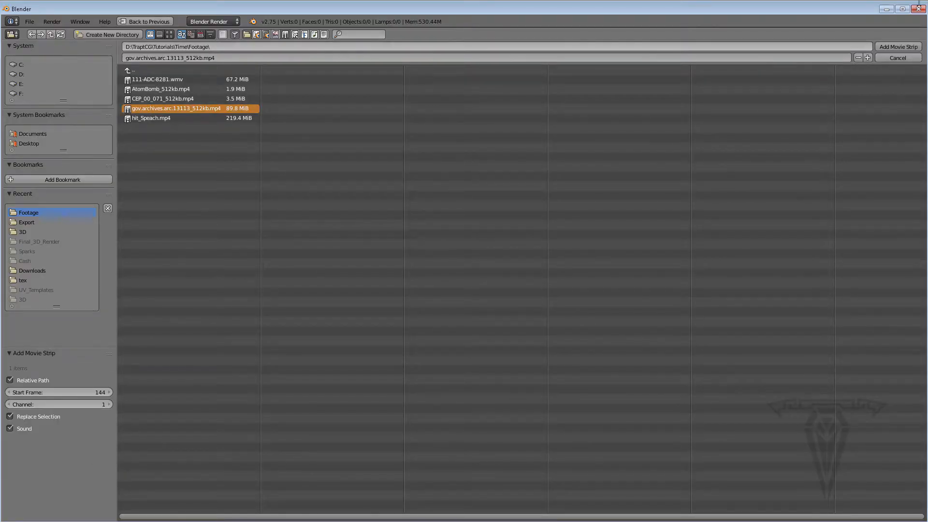
left_click(897, 47)
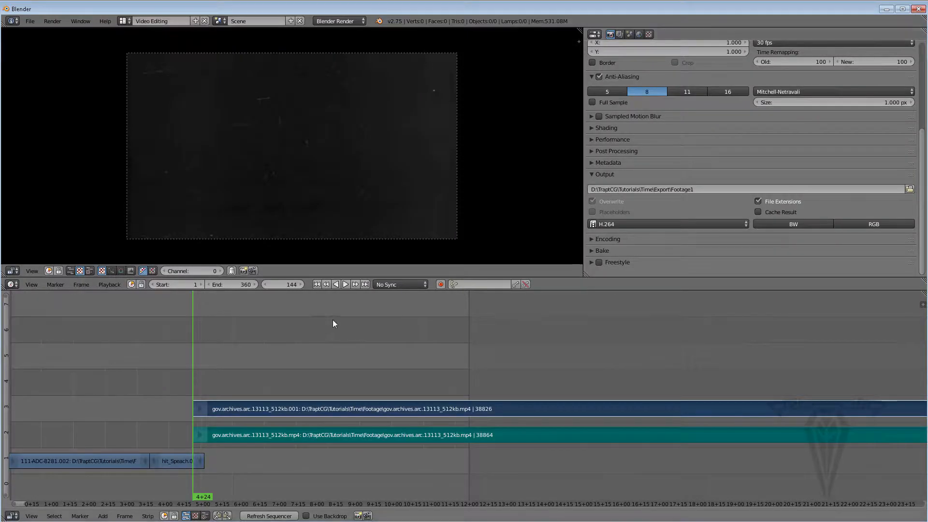
key("x")
left_click(259, 434)
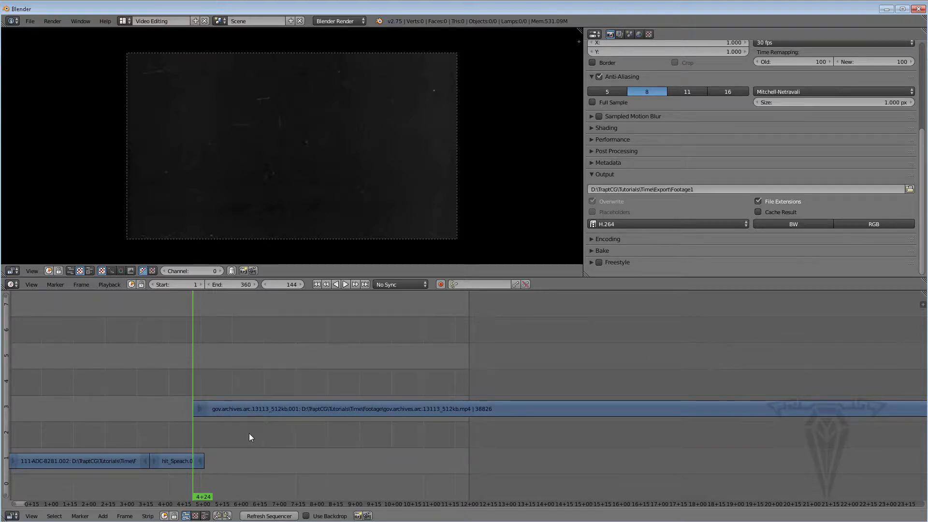
- Cut the gov.archives movie strip at the bomber takeoff shot on frame 6123 and erase the part before it
right_click(255, 408)
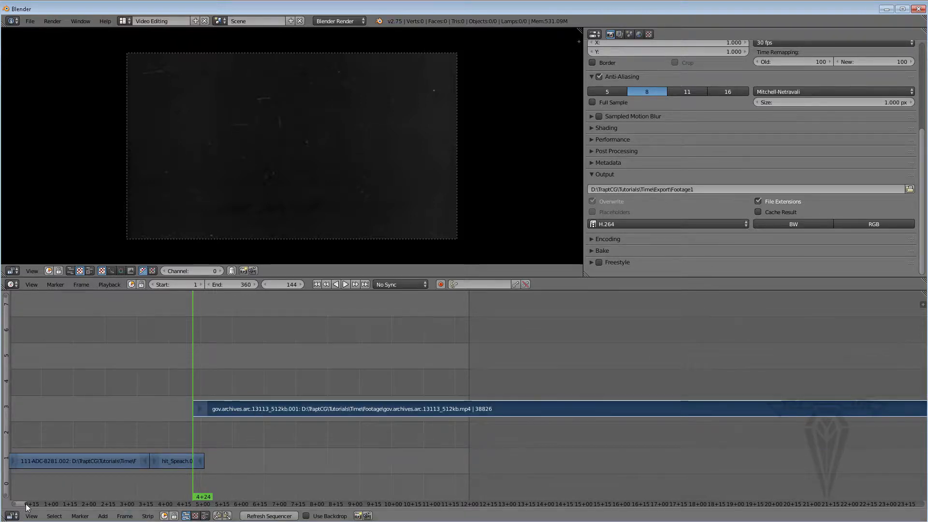
key("Home")
left_click_drag(27, 499, 408, 443)
left_click_drag(514, 448, 365, 442)
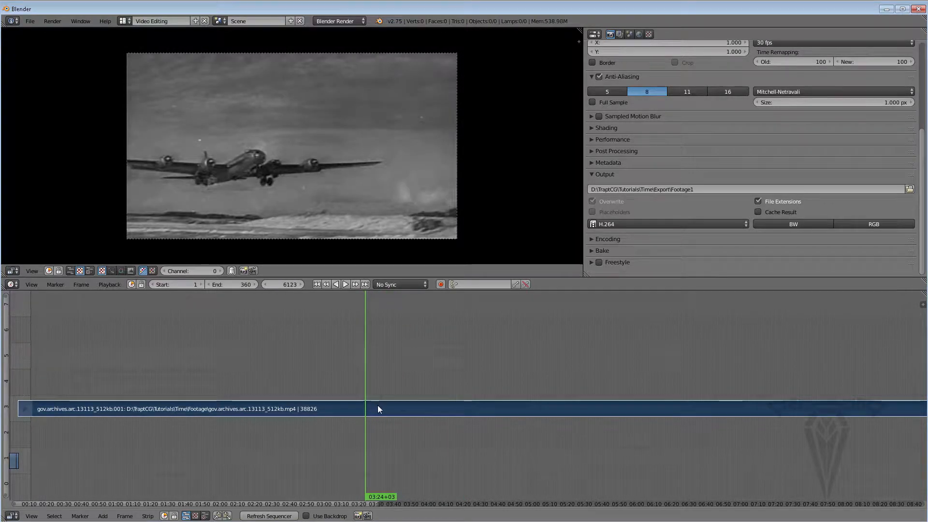
key("k")
right_click(326, 407)
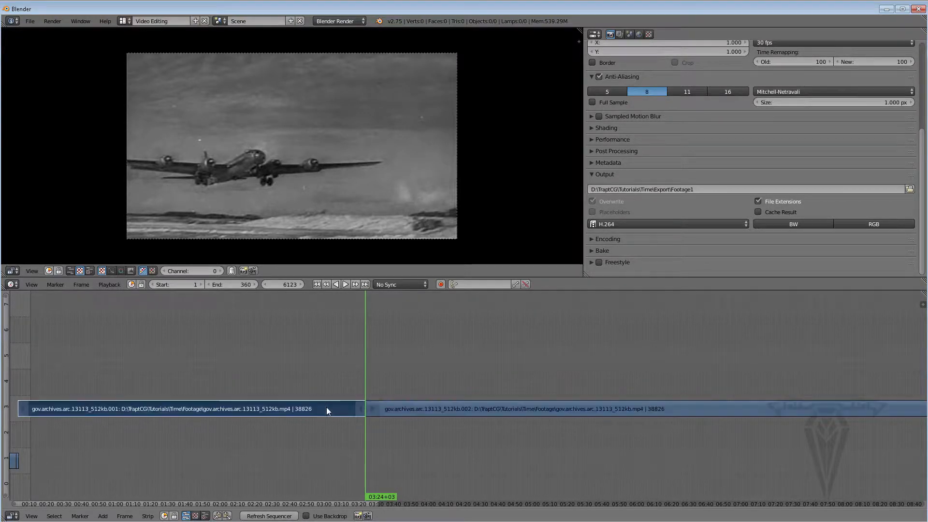
key("x")
left_click(314, 408)
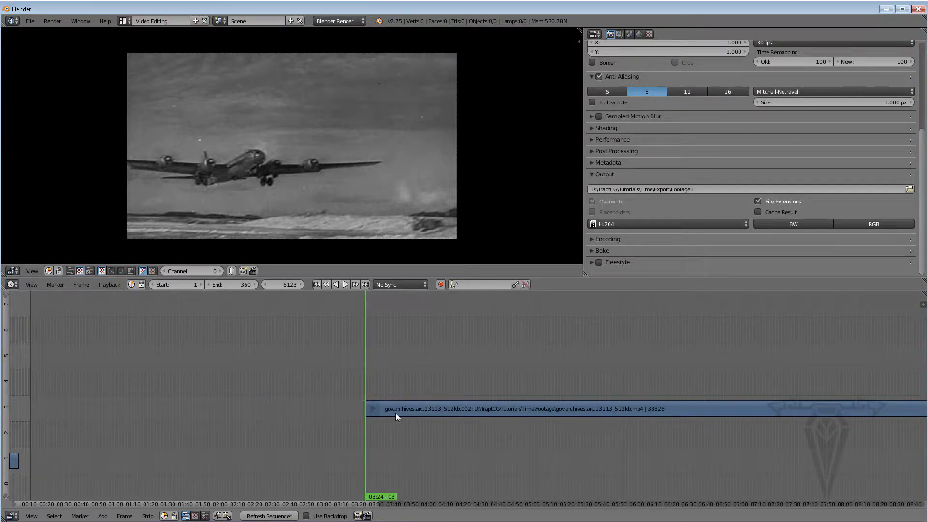
- Cut the gov.archives strip at frame 6331 and erase everything after the cut
left_click_drag(386, 499, 378, 492)
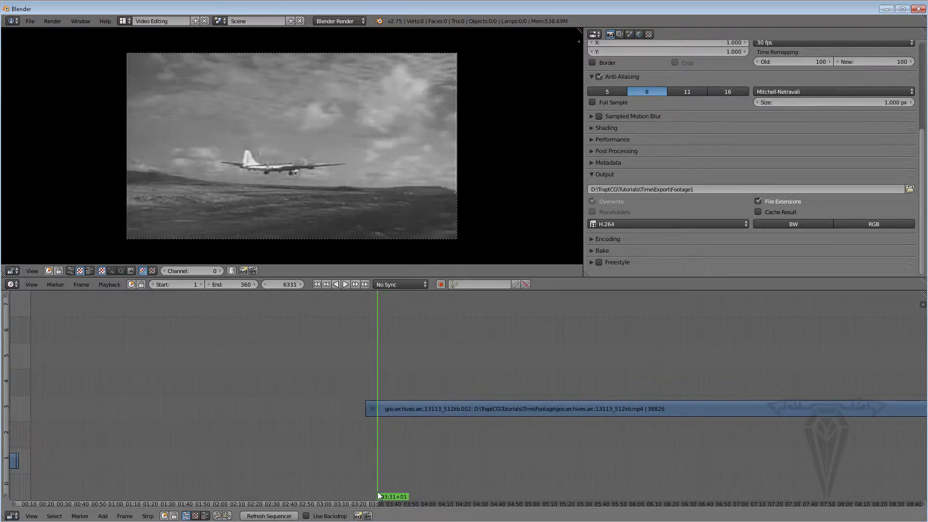
right_click(399, 410)
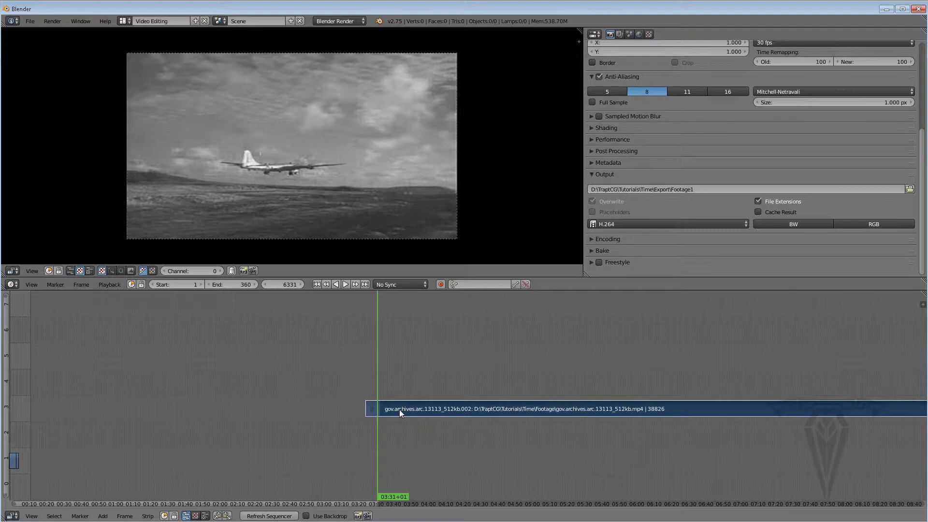
key("k")
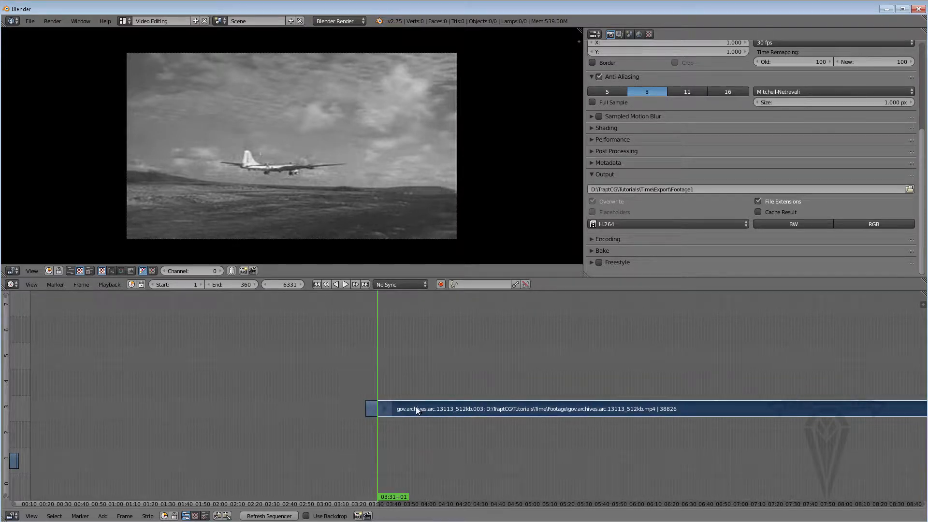
left_click(391, 410)
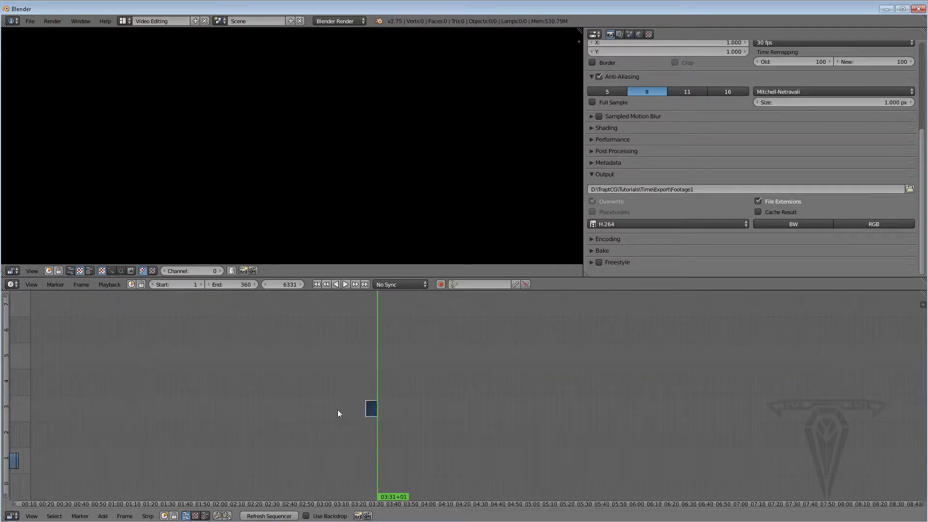
- Move the trimmed bomber clip to channel 1 closer to the other clips and bring the playhead back to frame 599
key("g")
left_click(86, 454)
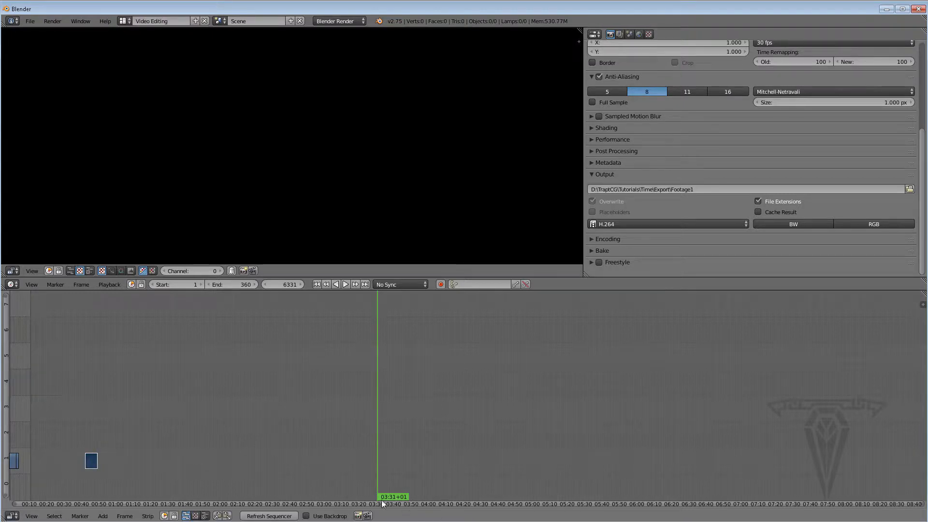
left_click_drag(356, 499, 3, 485)
left_click(89, 486)
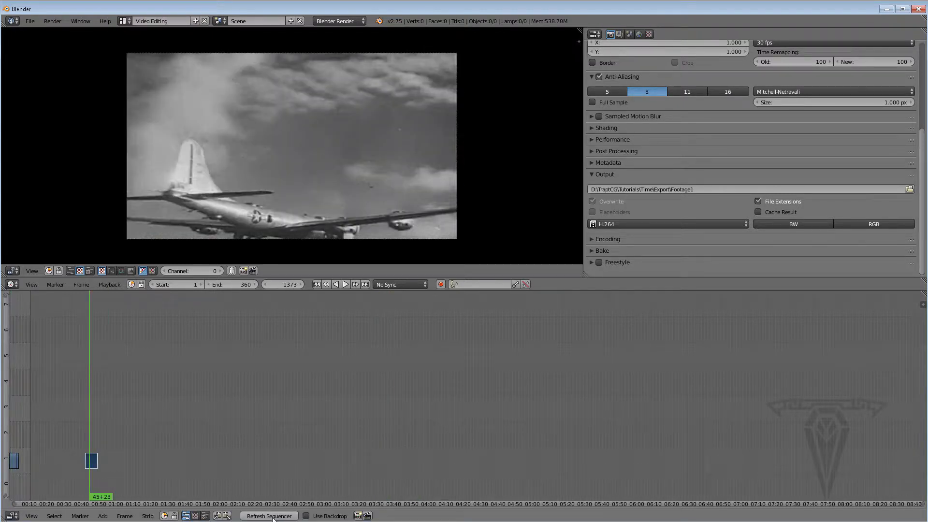
left_click_drag(99, 498, 41, 492)
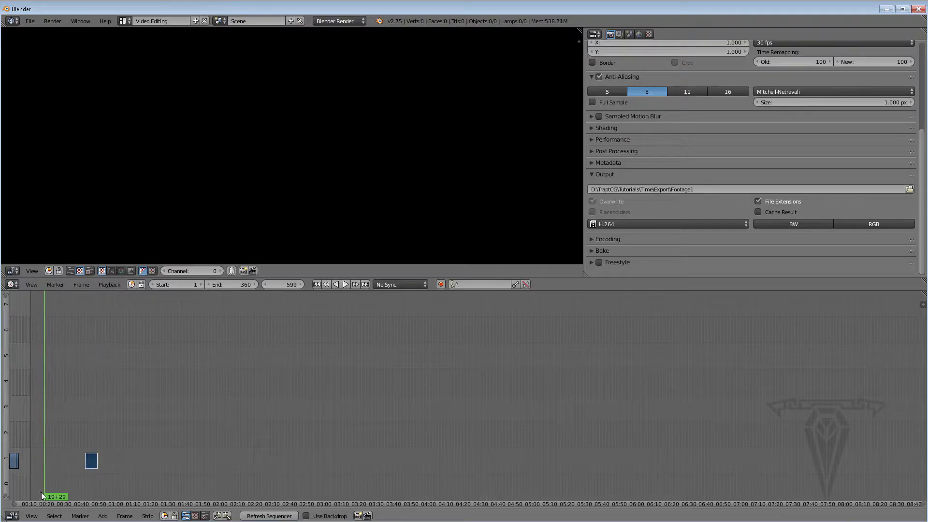
- Place the bomber clip directly after the hit_Speach clip in channel 1 and shorten its end to frame 266
left_click_drag(921, 508, 135, 500)
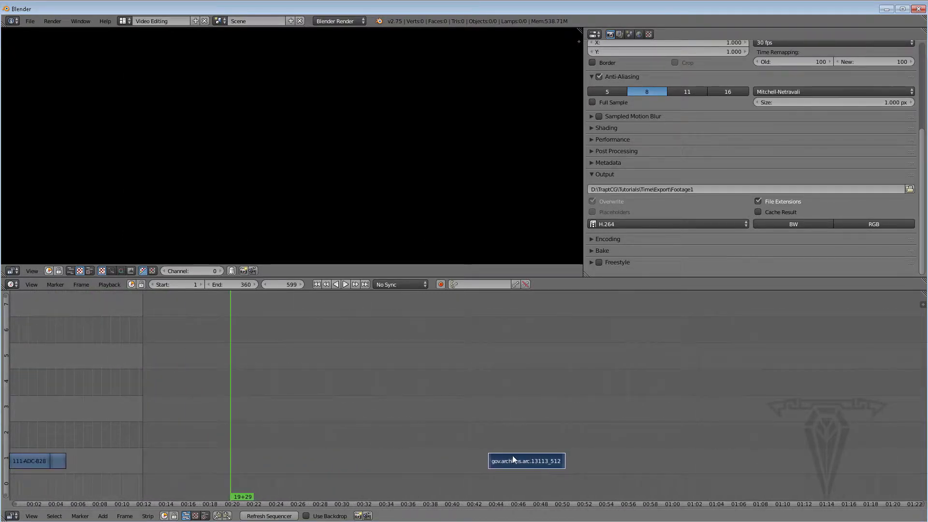
left_click_drag(496, 460, 477, 458)
key("g")
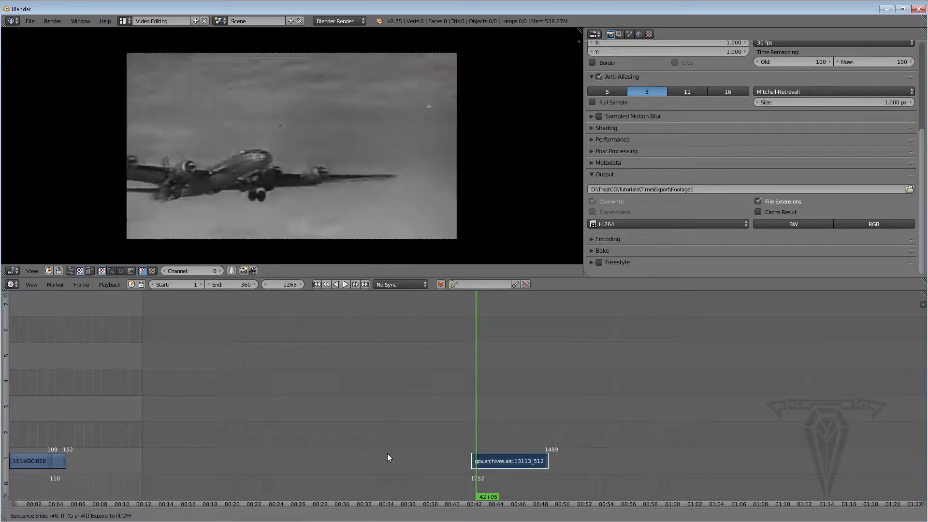
left_click(151, 450)
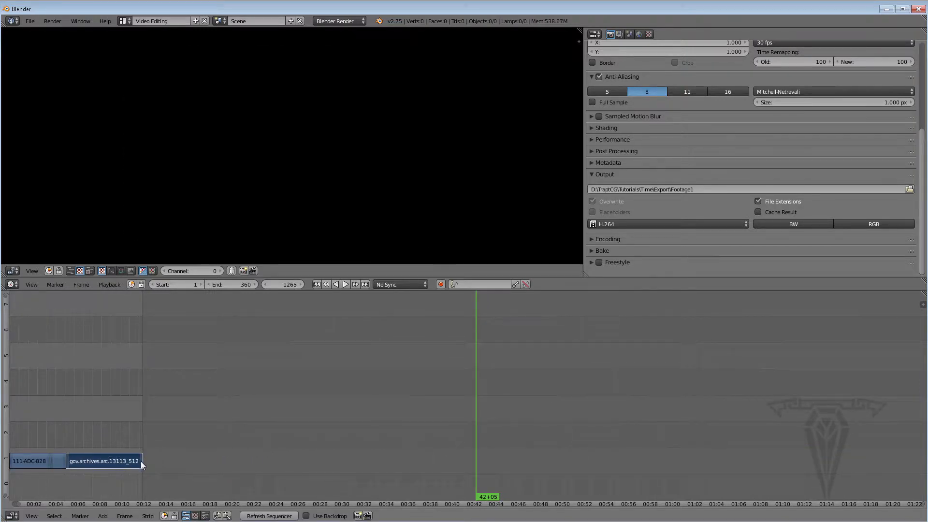
right_click_drag(141, 461, 105, 457)
left_click(105, 457)
- Add AtomBomb_512kb.mp4 from the Footage folder as a movie strip starting at frame 216 and erase its sound strip
left_click_drag(496, 499, 100, 470)
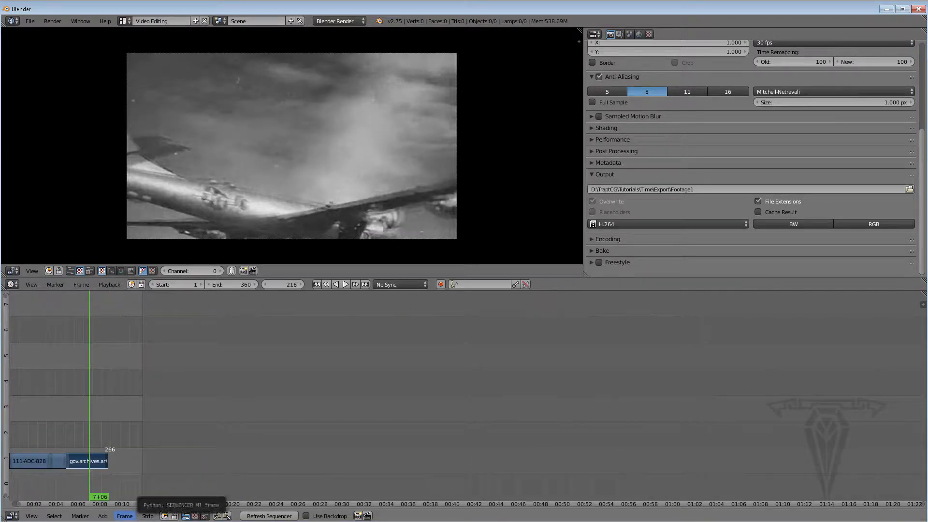
left_click(105, 516)
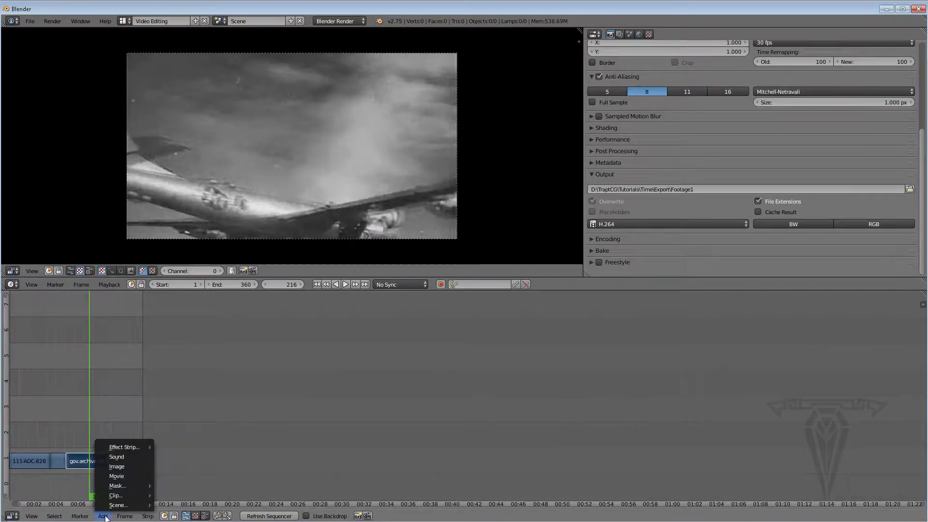
left_click(119, 474)
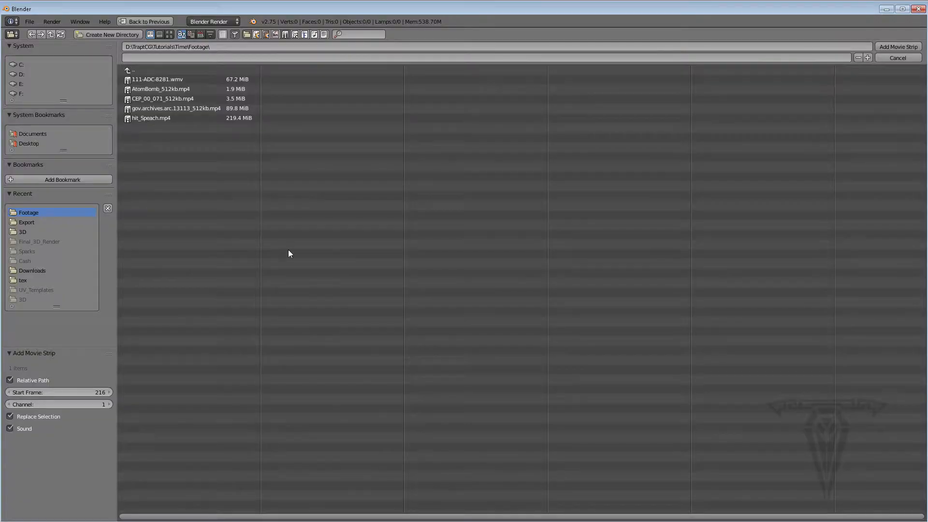
left_click(149, 88)
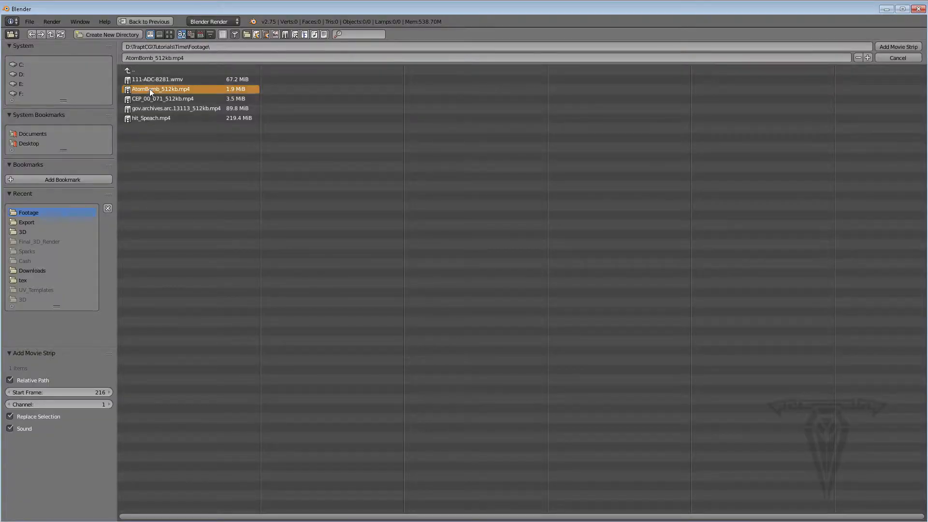
left_click(891, 47)
right_click(146, 438)
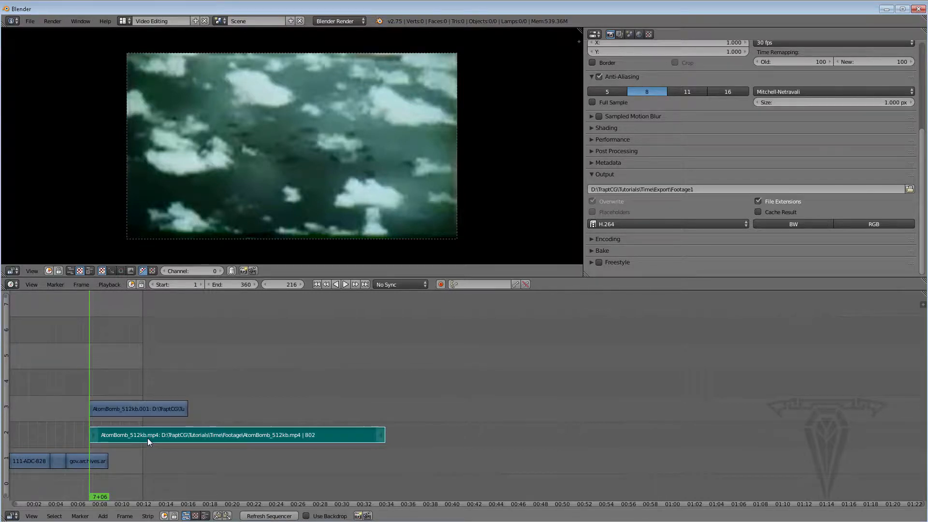
key("x")
left_click(135, 439)
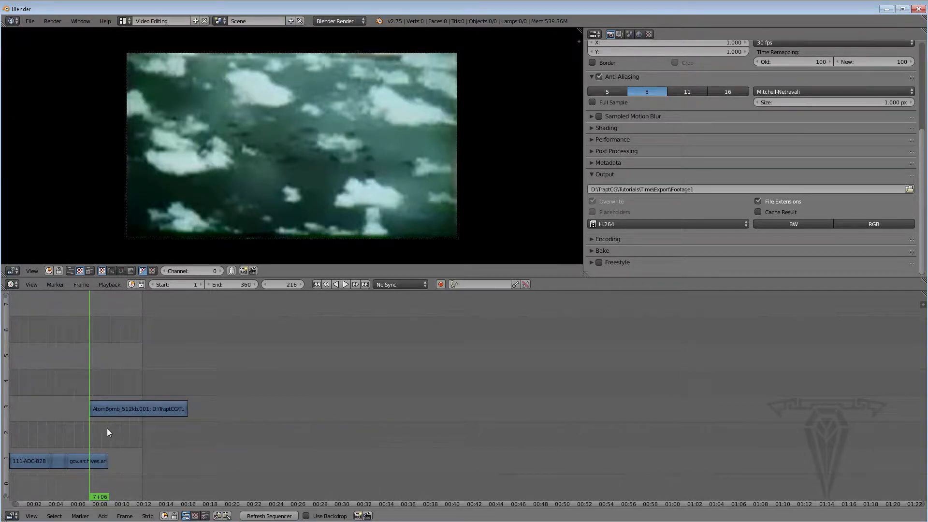
- Shift the AtomBomb movie strip to a later start, cut it at frame 379 and erase the part after the cut
left_click_drag(101, 494, 149, 494)
right_click(164, 413)
key("g")
left_click(201, 413)
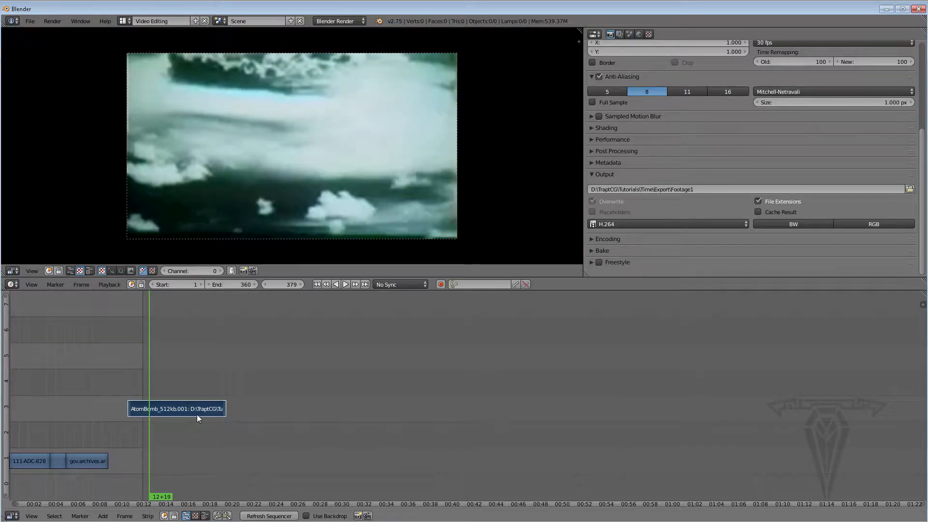
key("k")
right_click(173, 409)
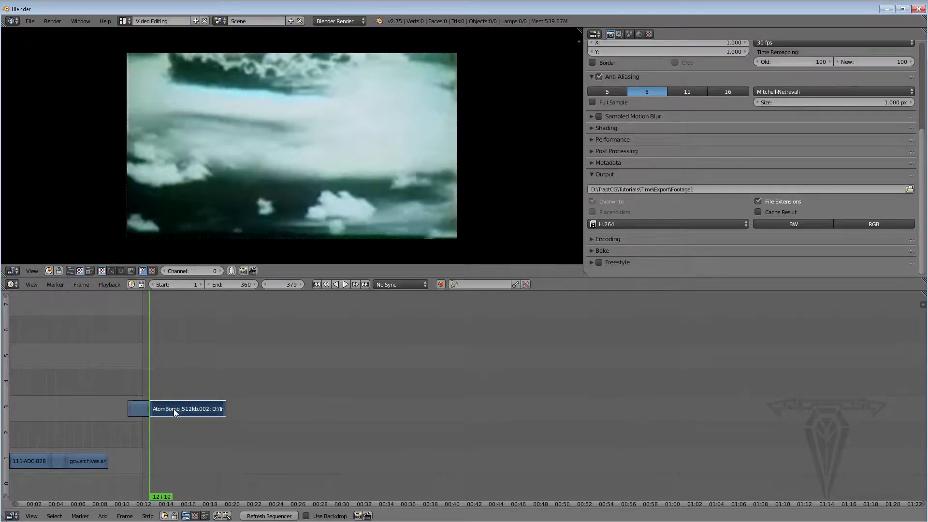
key("x")
left_click(156, 410)
- Move the AtomBomb clip to channel 1 right after the bomber clip and extend its end to frame 361
right_click_drag(146, 407, 121, 462)
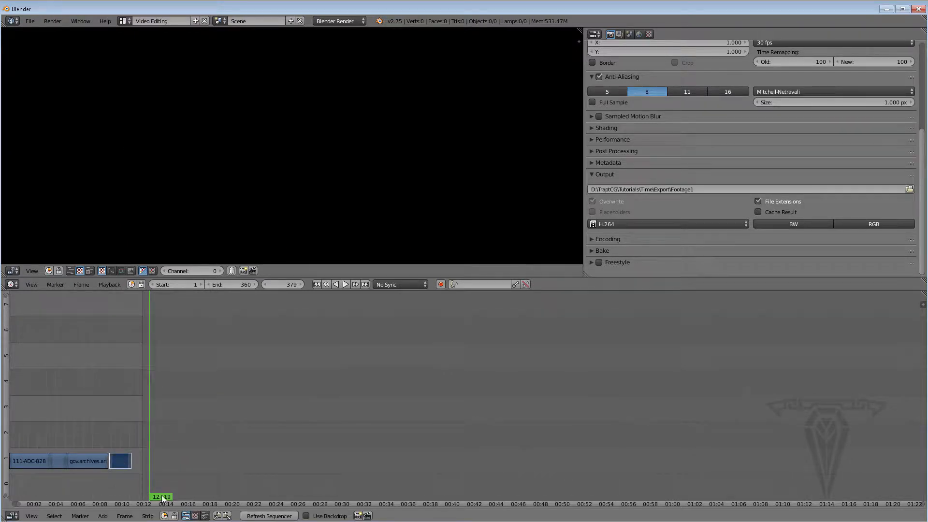
left_click_drag(155, 489, 118, 489)
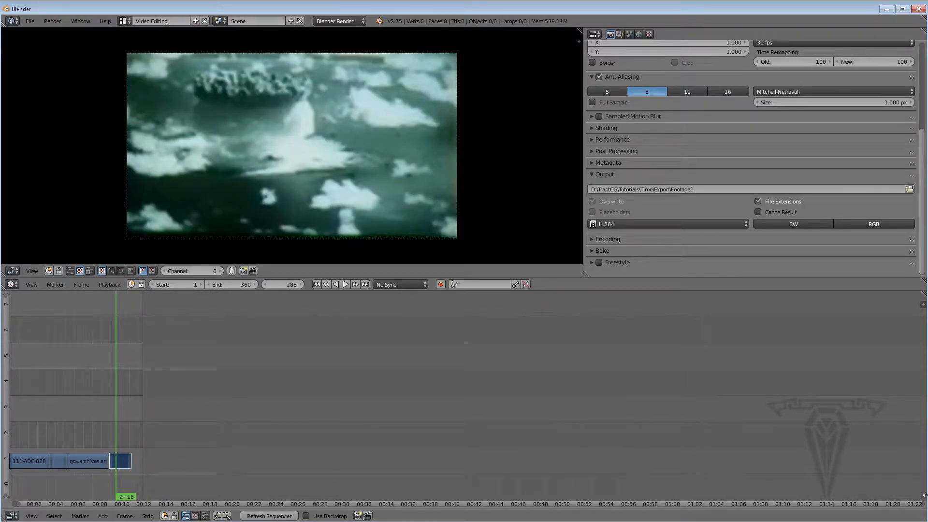
left_click_drag(921, 504, 274, 478)
left_click_drag(375, 463, 382, 464)
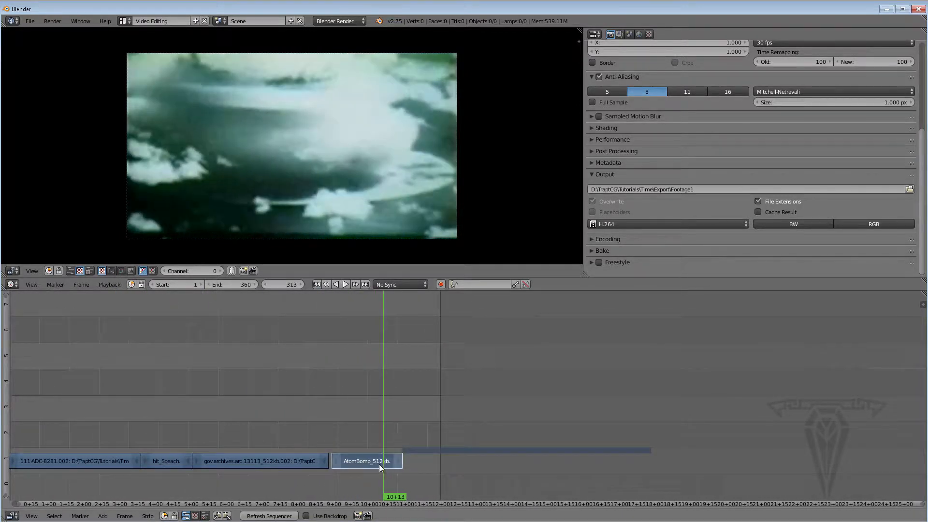
right_click_drag(357, 461, 441, 462)
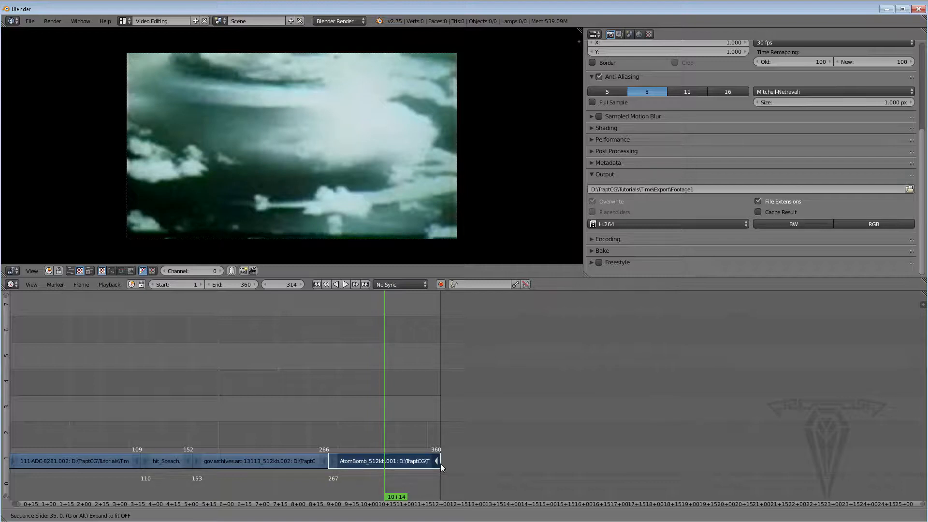
right_click_drag(441, 464, 440, 464)
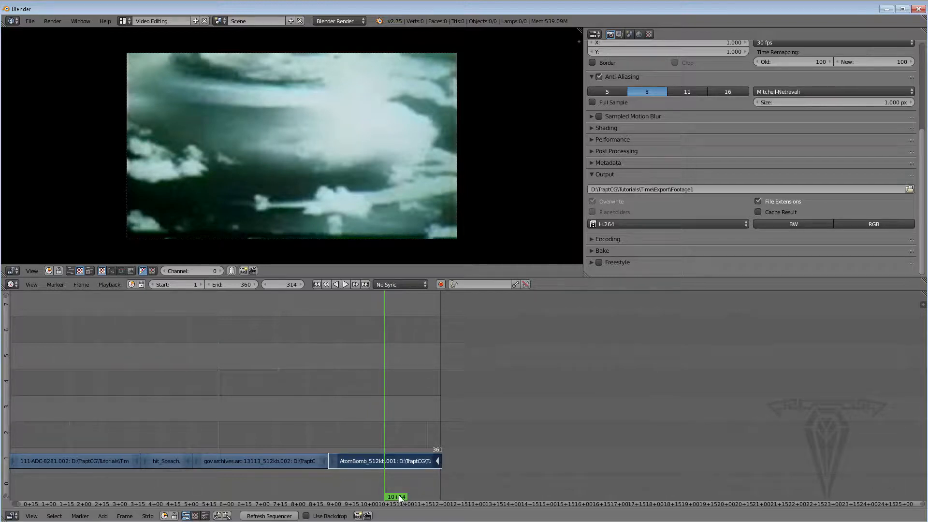
- Scrub back to frame 144 to review the edit and show the AtomBomb strip's properties
left_click_drag(399, 498, 181, 472)
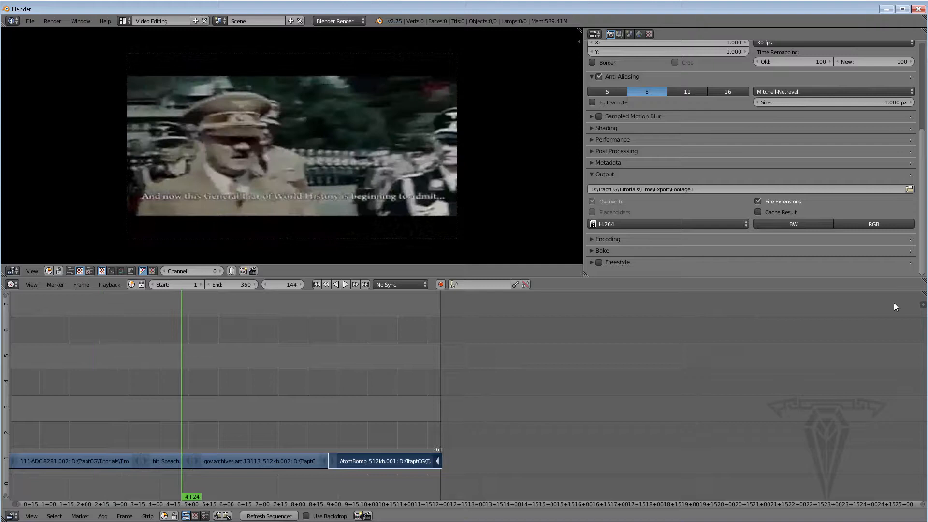
left_click(922, 305)
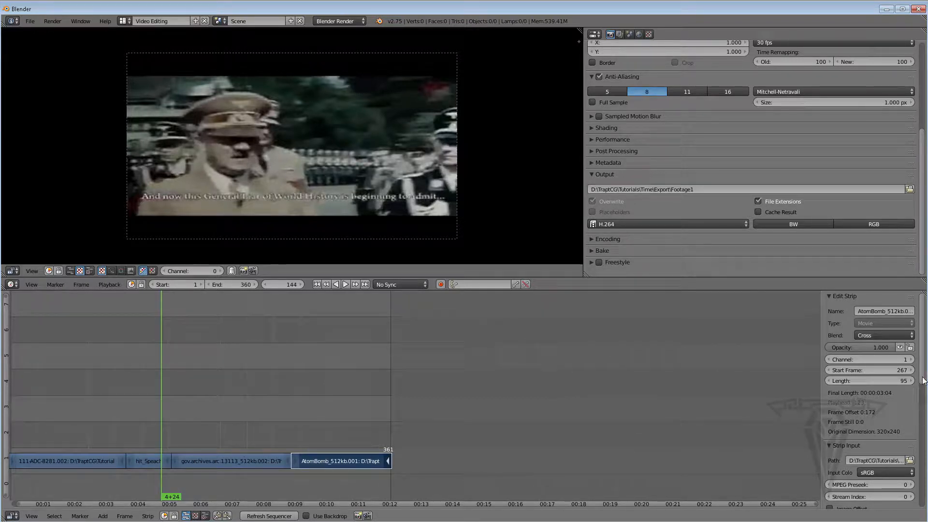
left_click_drag(923, 380, 919, 355)
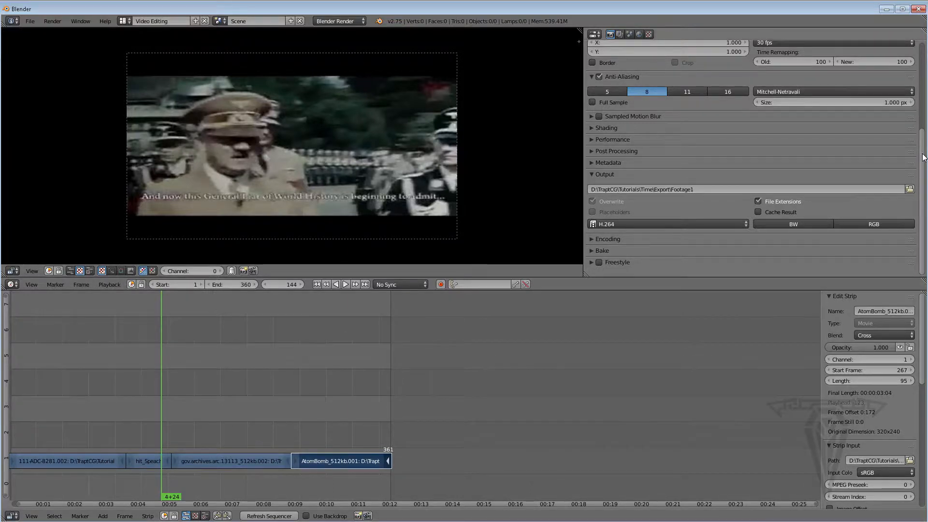
- Set the render's start frame to 0 and render the sequence as an animation
left_click_drag(922, 154, 922, 153)
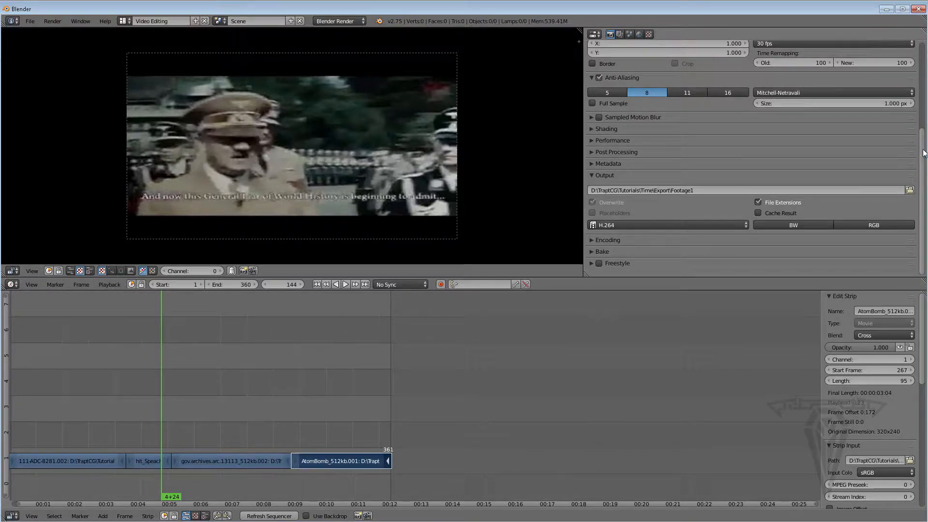
scroll(923, 152, "up", 8)
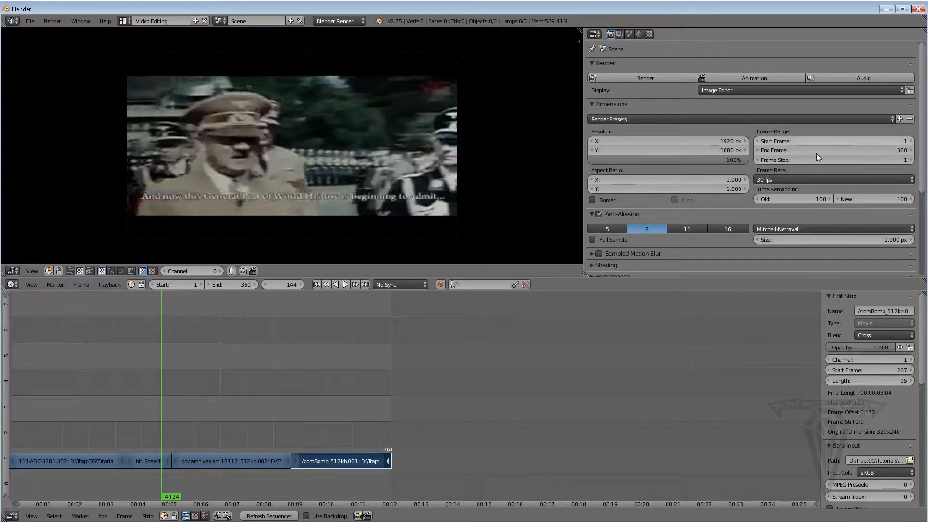
left_click(831, 140)
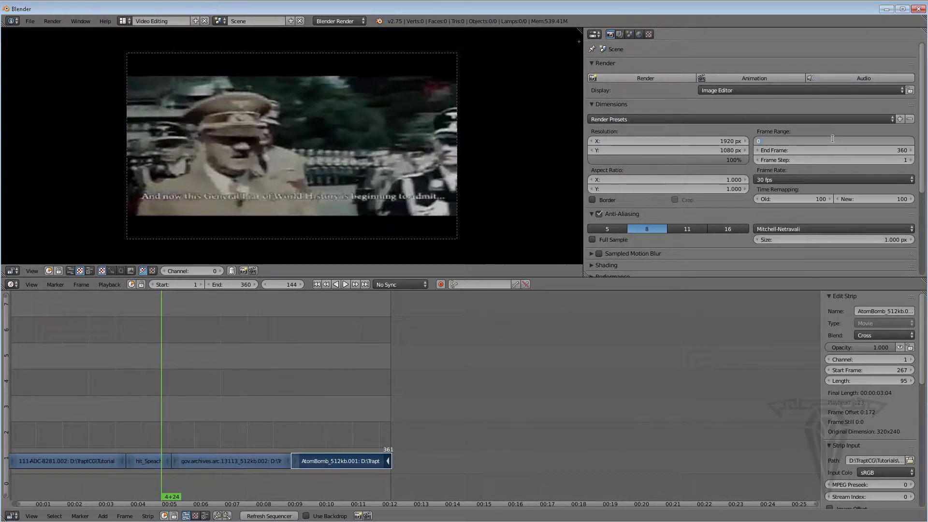
type("0")
key("Return")
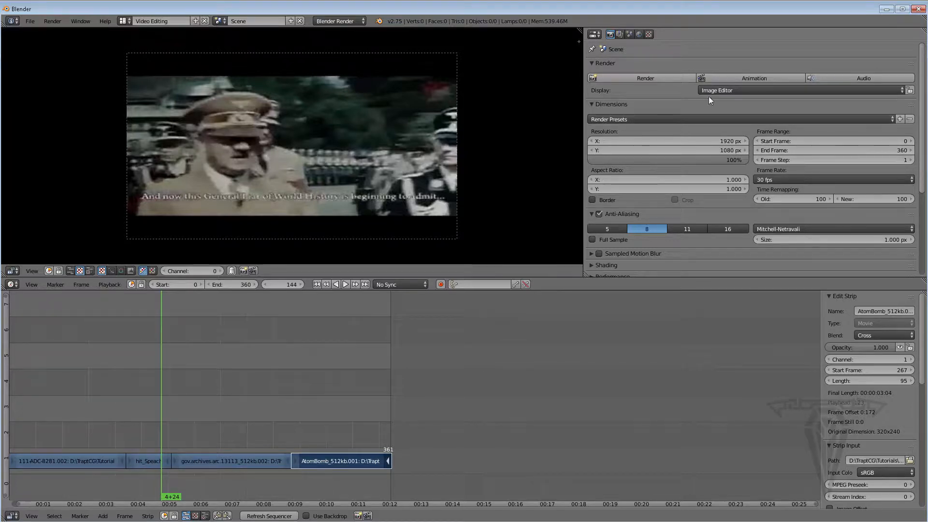
left_click(739, 77)
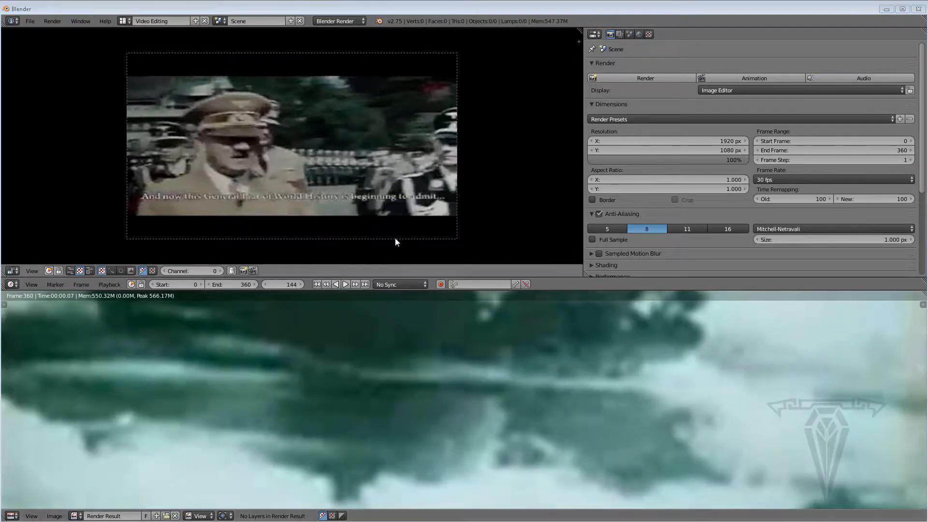
- Switch to Windows Explorer to check Footage10000-0360.avi in the Time project's Export folder, and review Blender's output settings
left_click(192, 521)
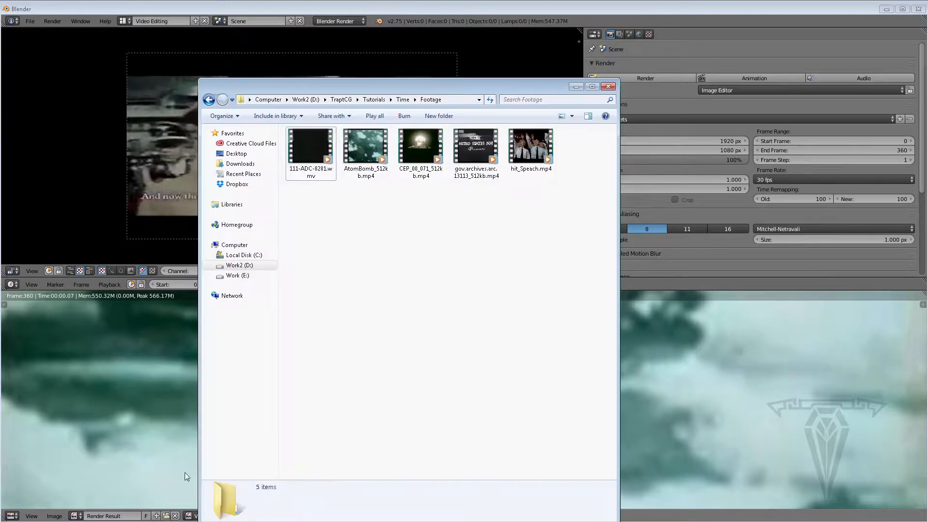
left_click(402, 99)
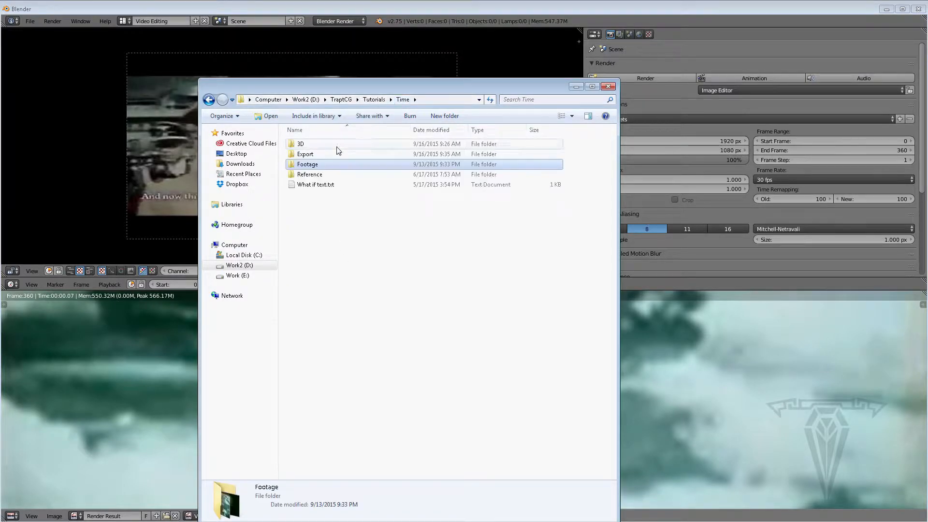
left_click(309, 157)
double_click(309, 160)
left_click(310, 164)
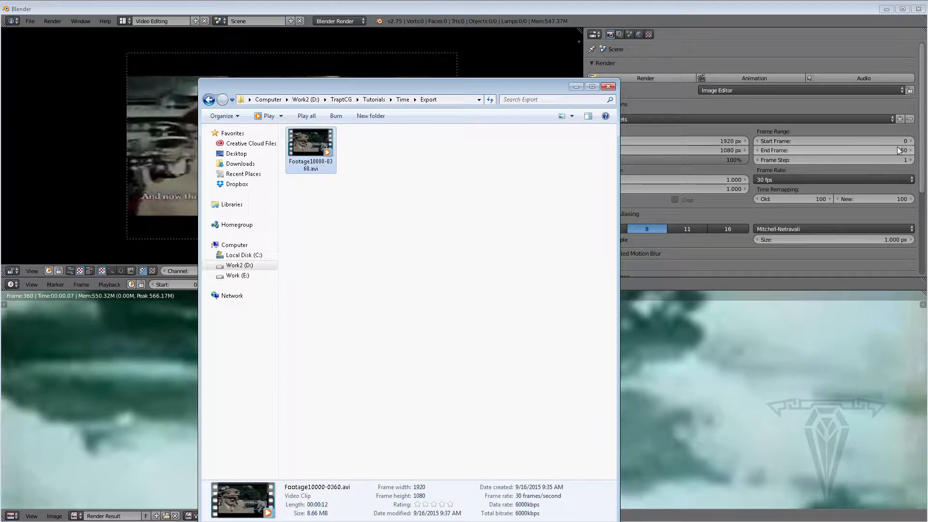
left_click_drag(922, 138, 927, 221)
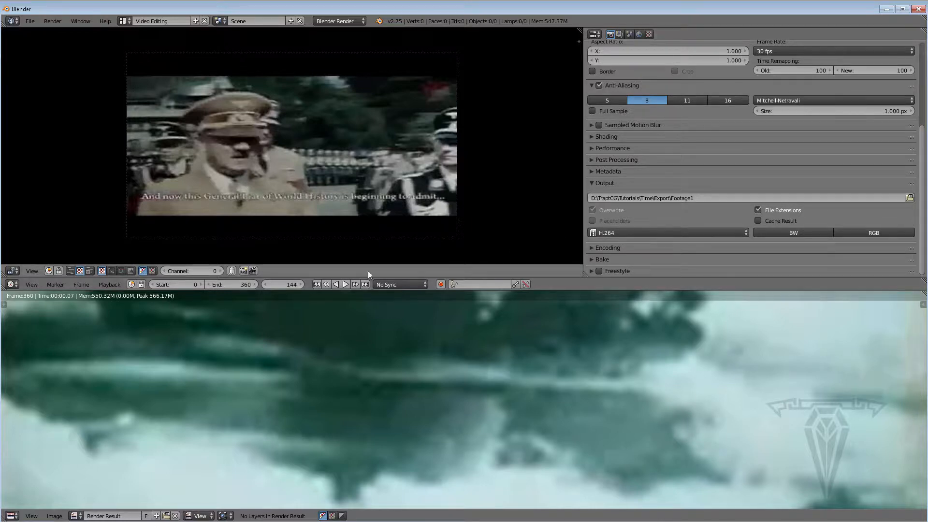
- Open the recent file Time_7.blend
left_click(32, 22)
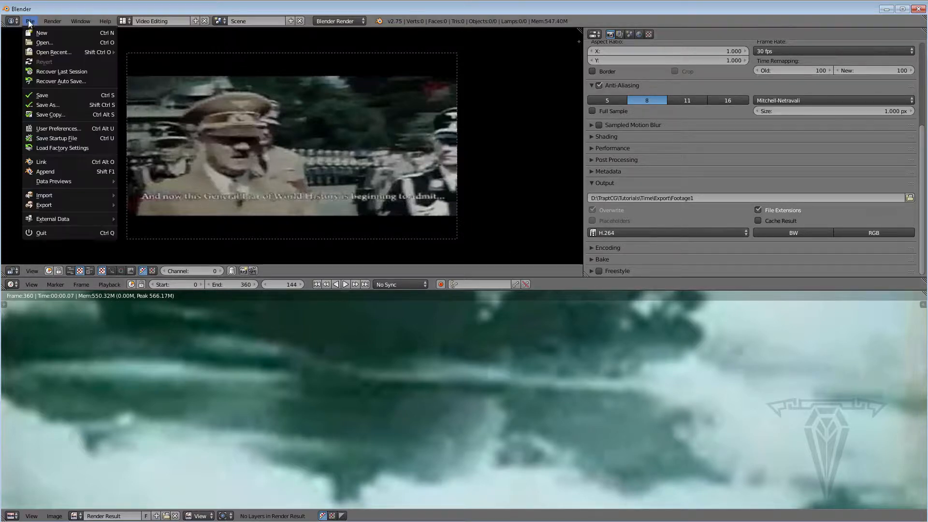
mouse_move(45, 51)
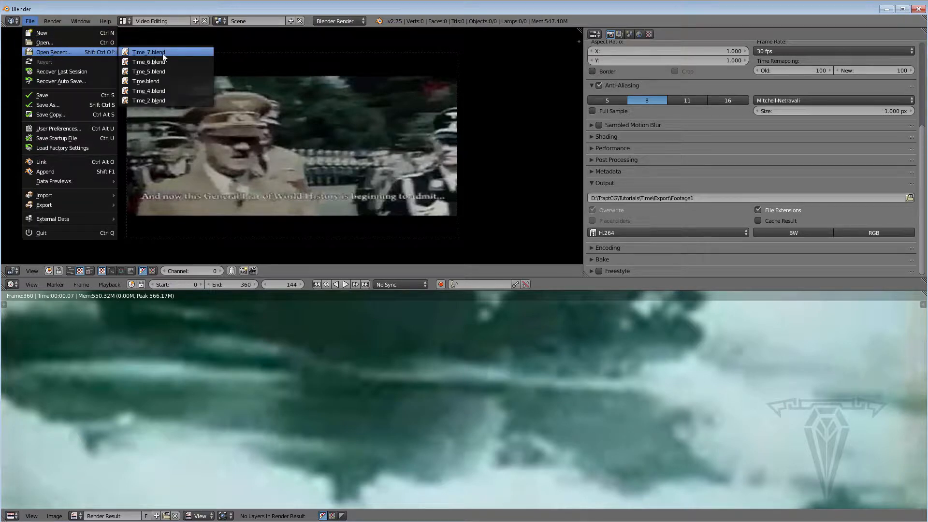
left_click(161, 52)
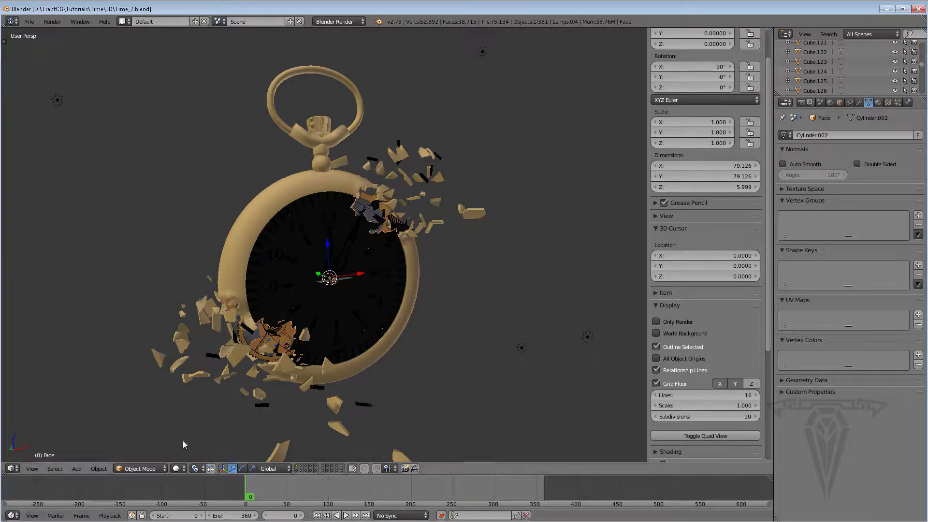
- Move all objects in the scene to the first layer and compare it with another layer's contents
middle_click_drag(324, 364, 323, 351)
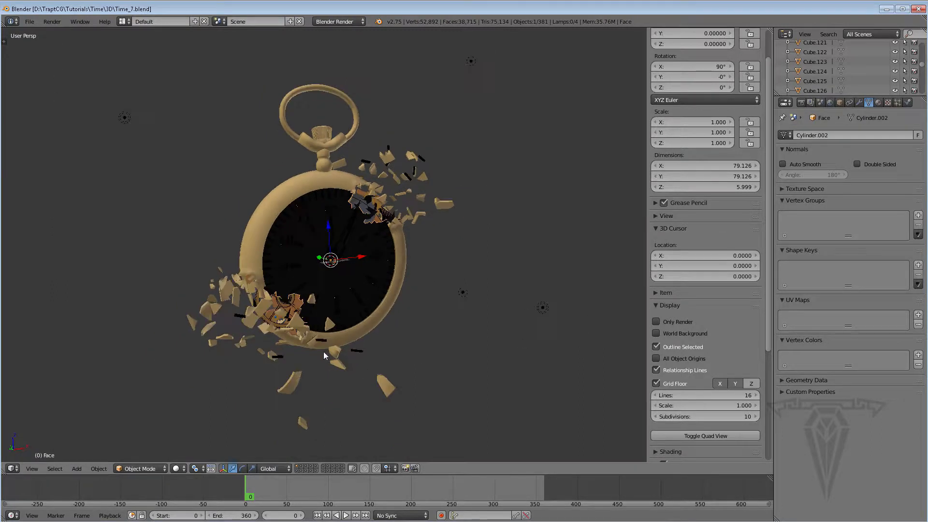
key("a")
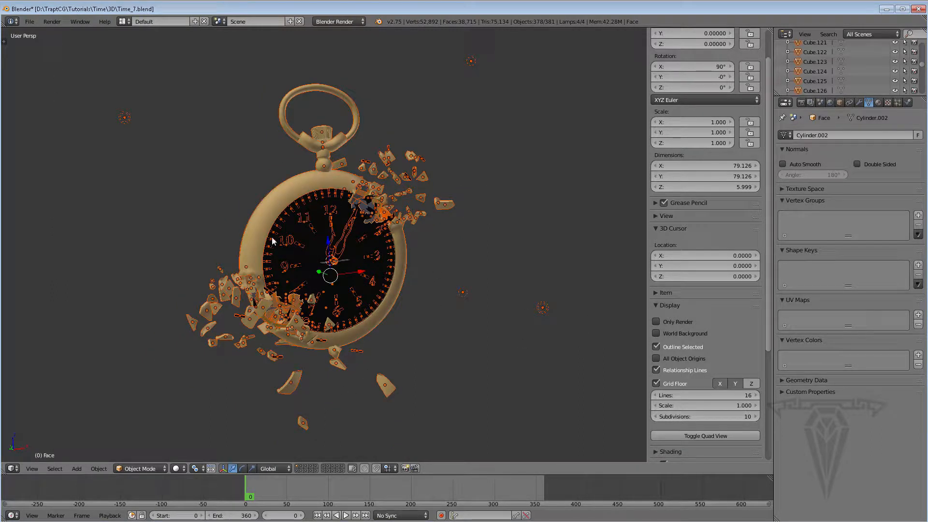
left_click(99, 468)
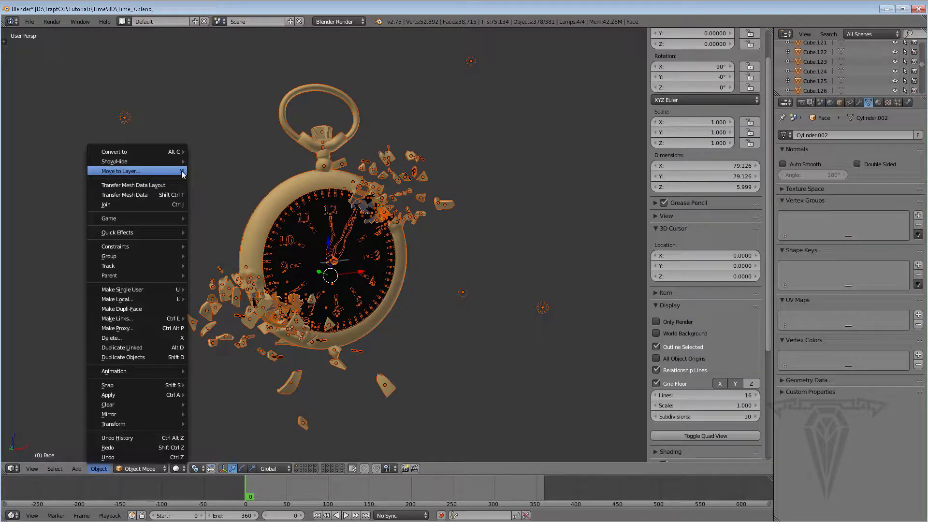
left_click(174, 171)
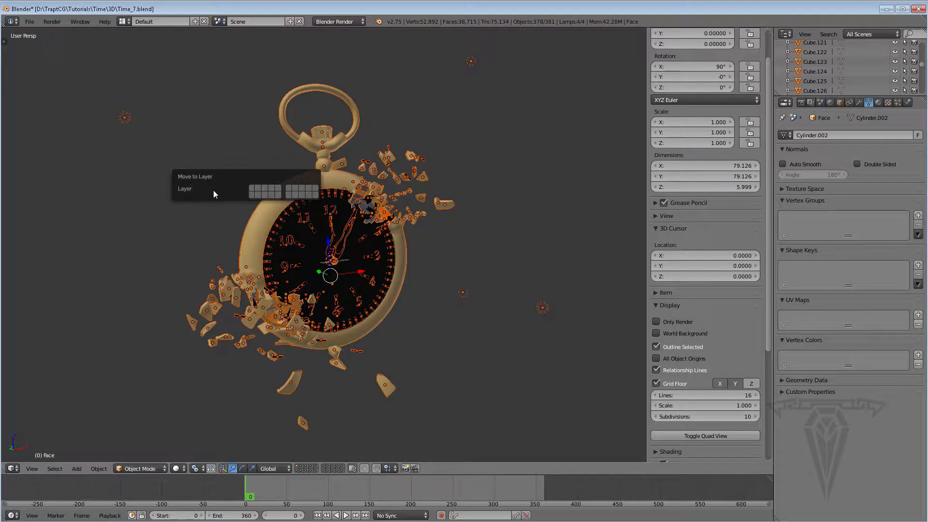
left_click(251, 188)
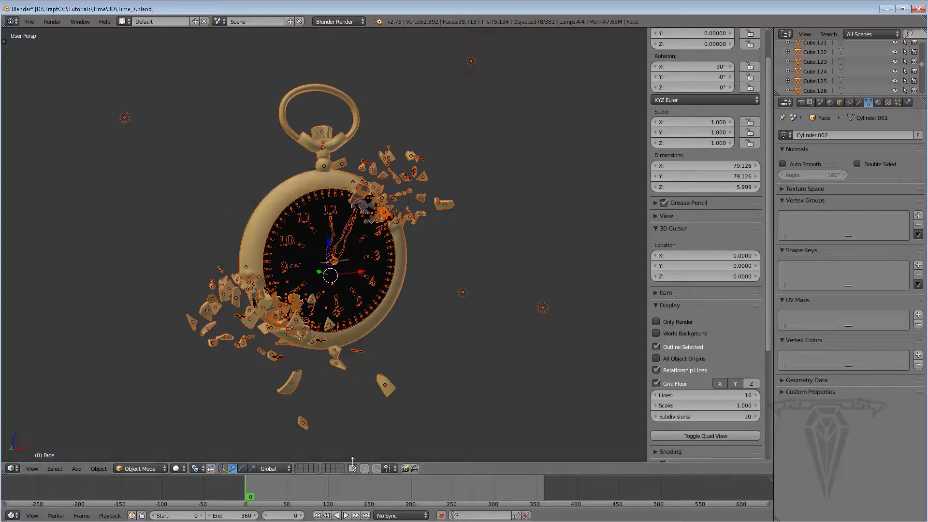
left_click(305, 468)
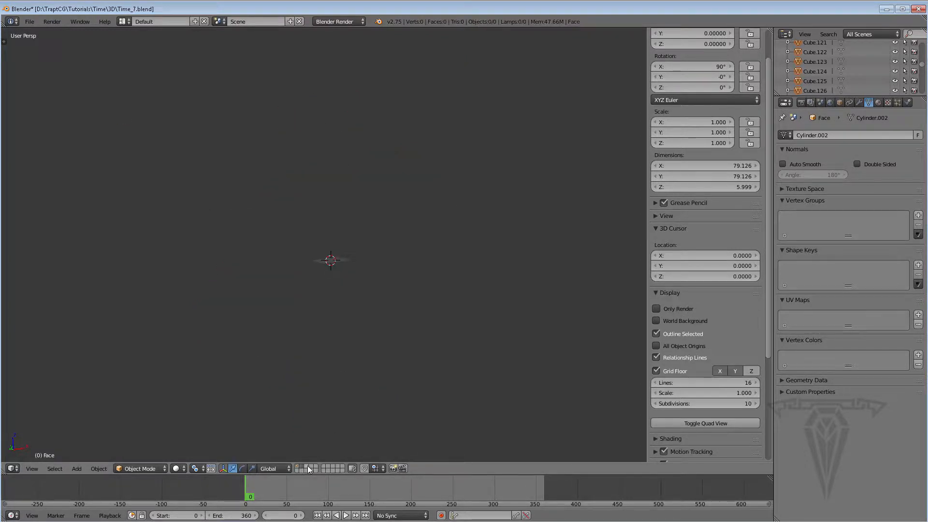
left_click(297, 467)
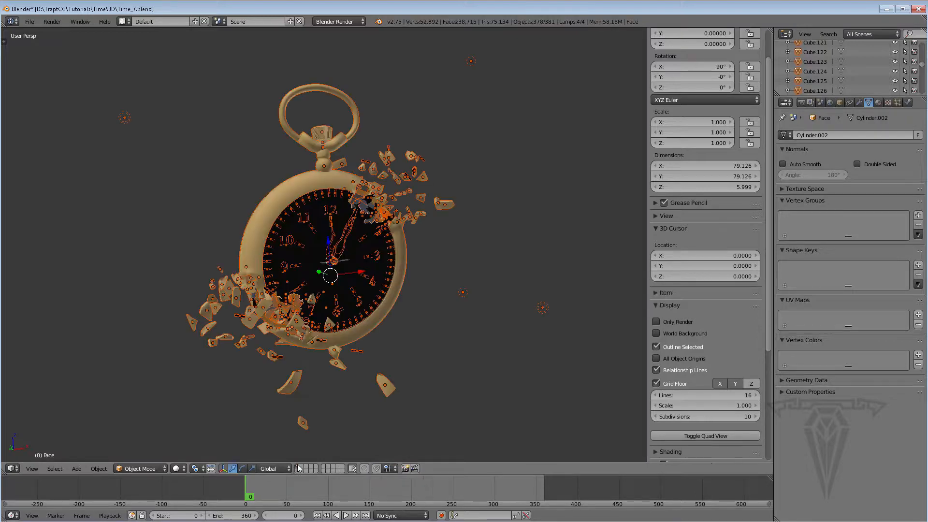
mouse_move(469, 287)
middle_mouse_down()
mouse_move(451, 288)
mouse_move(459, 289)
middle_mouse_up()
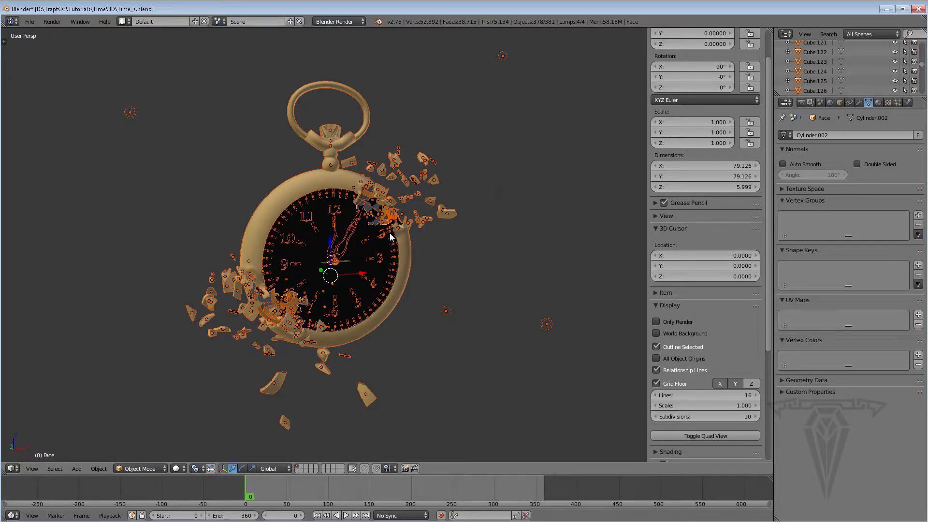
scroll(372, 259, "up", 2)
middle_click_drag(358, 271, 362, 268)
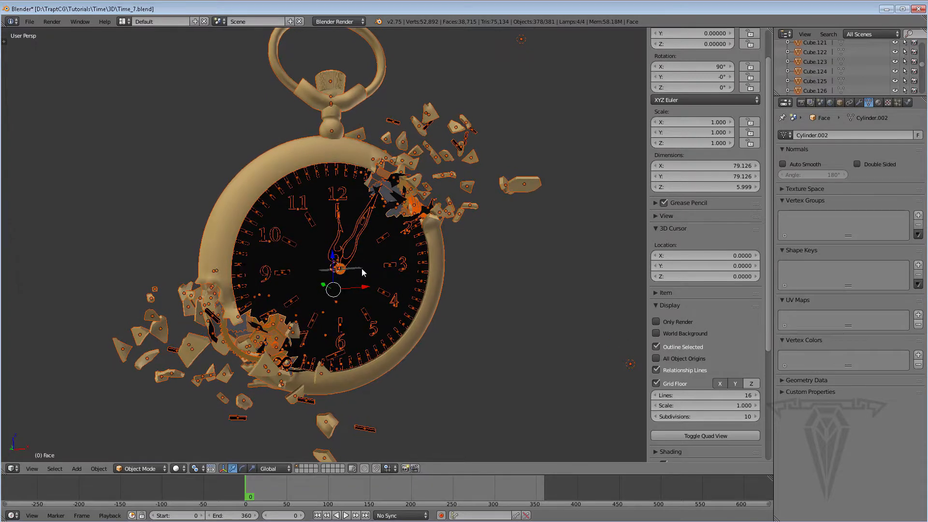
scroll(388, 236, "down", 1)
scroll(387, 234, "up", 1)
- Show the render settings and enlarge the Outliner, bringing the Particles objects into its list
left_click(800, 102)
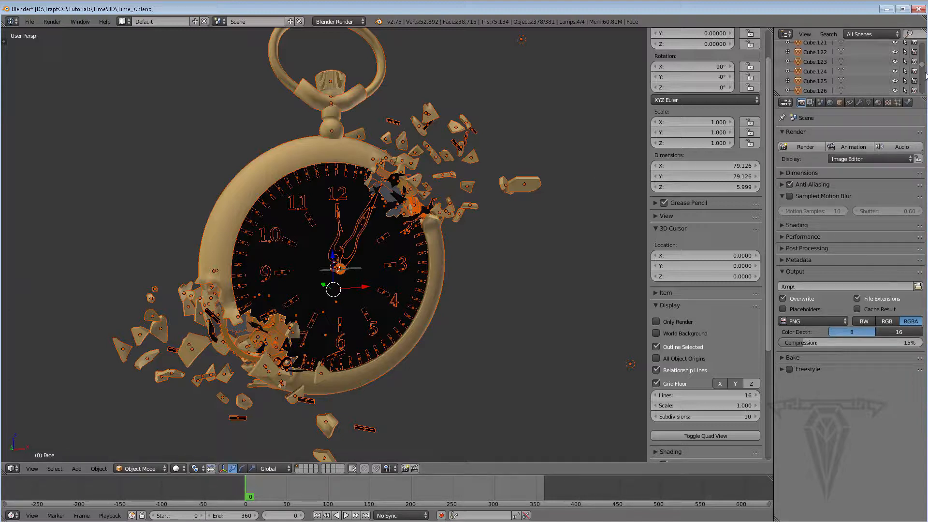
left_click_drag(895, 97, 895, 243)
left_click_drag(922, 137, 923, 231)
- Move the objects Particles through Particles.006 together to the second layer and display that layer
left_click(815, 119)
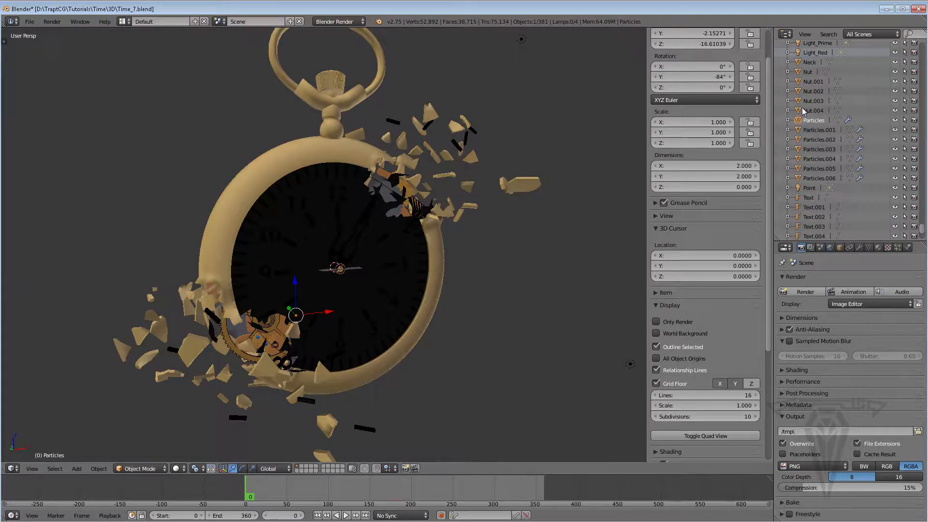
left_click(814, 129, "ctrl")
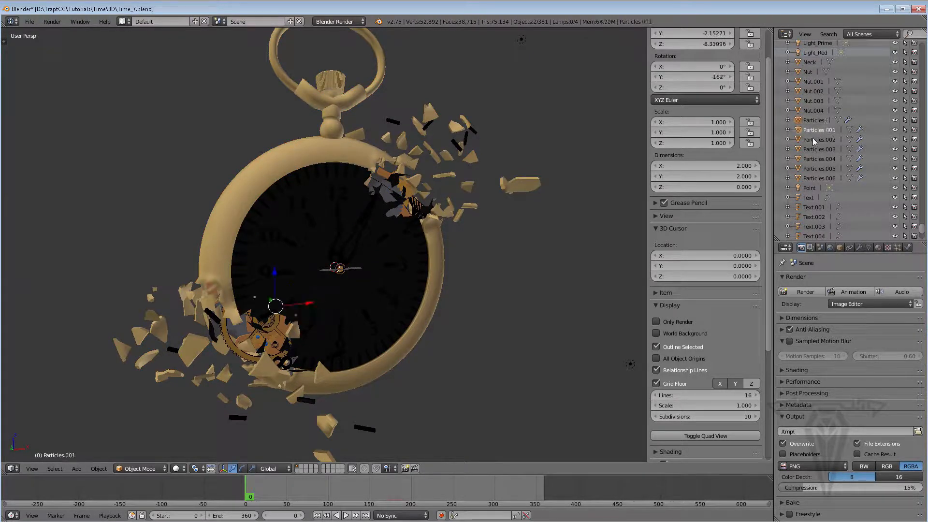
left_click(812, 139, "ctrl")
left_click(813, 149, "ctrl")
left_click(814, 158, "ctrl")
left_click(813, 169, "ctrl")
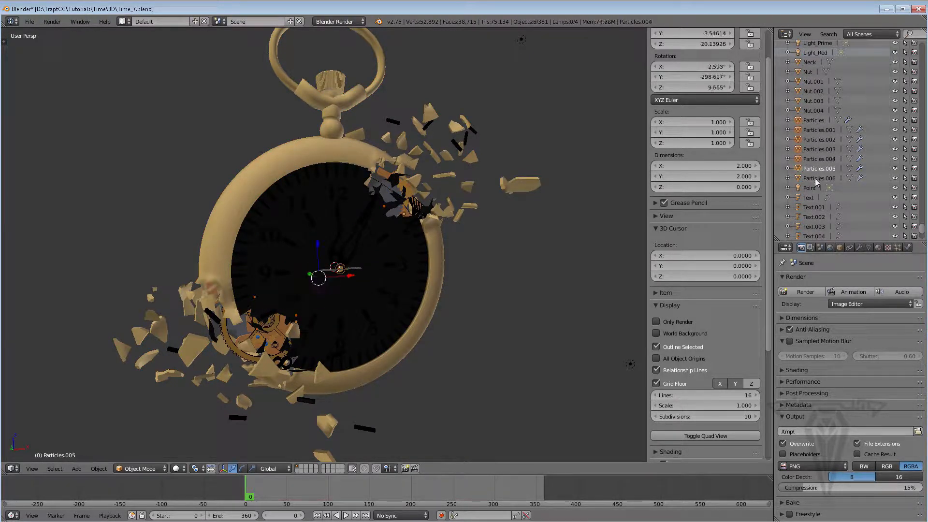
left_click(815, 178, "ctrl")
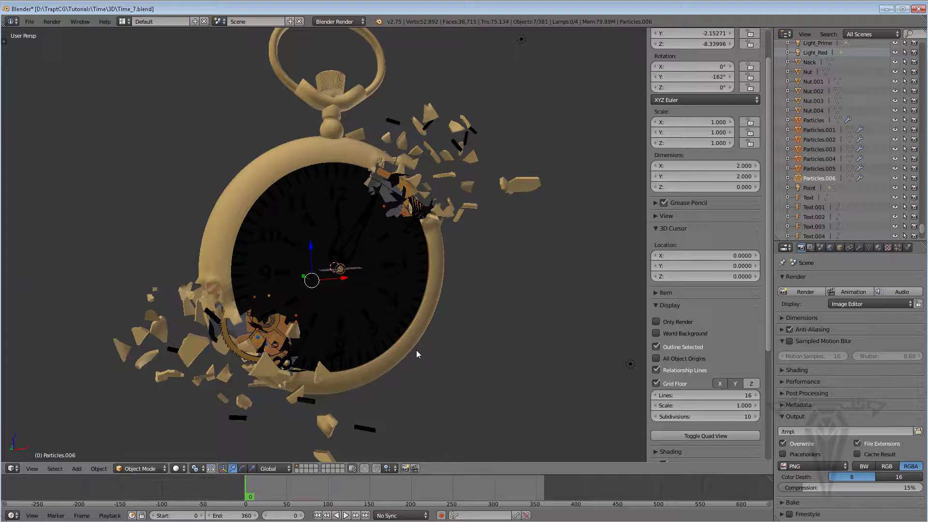
key("m")
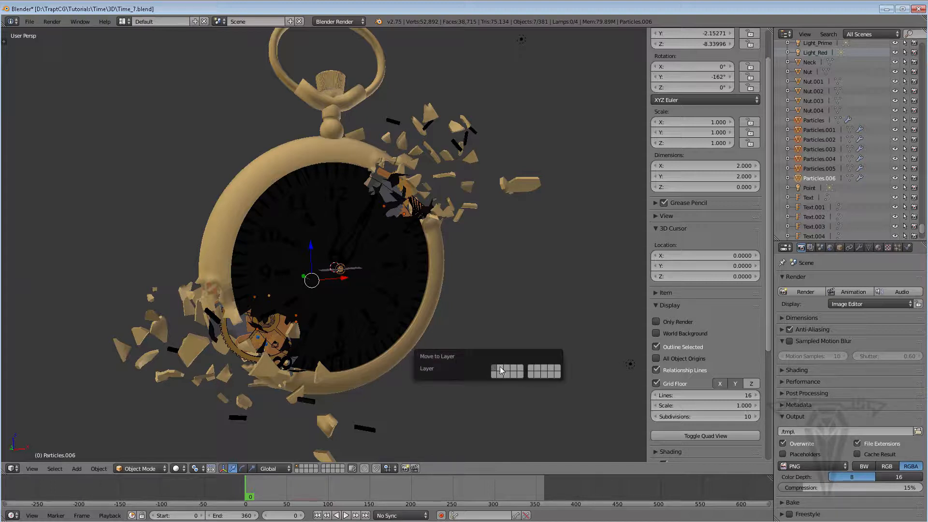
left_click(501, 370)
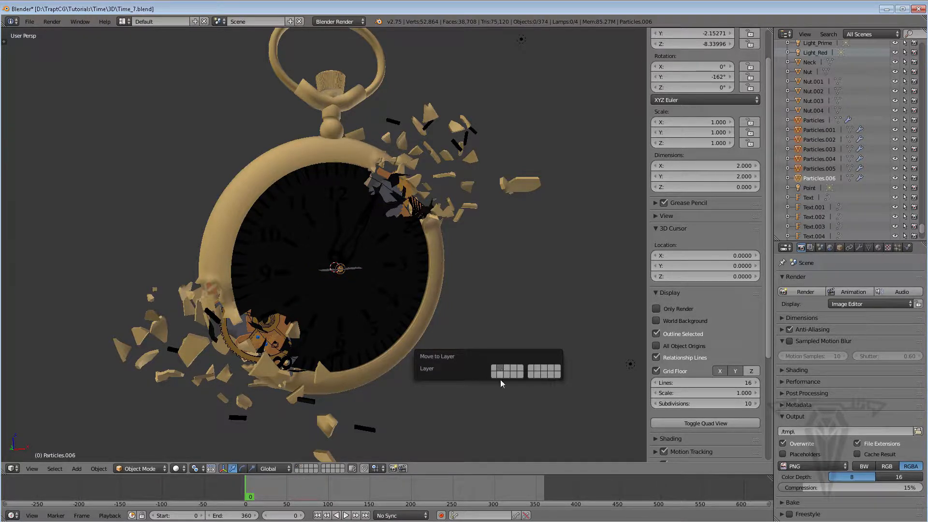
left_click(299, 467)
- Turn off Emitter rendering in the particle settings of the Particles.002 plane
scroll(322, 288, "up", 3)
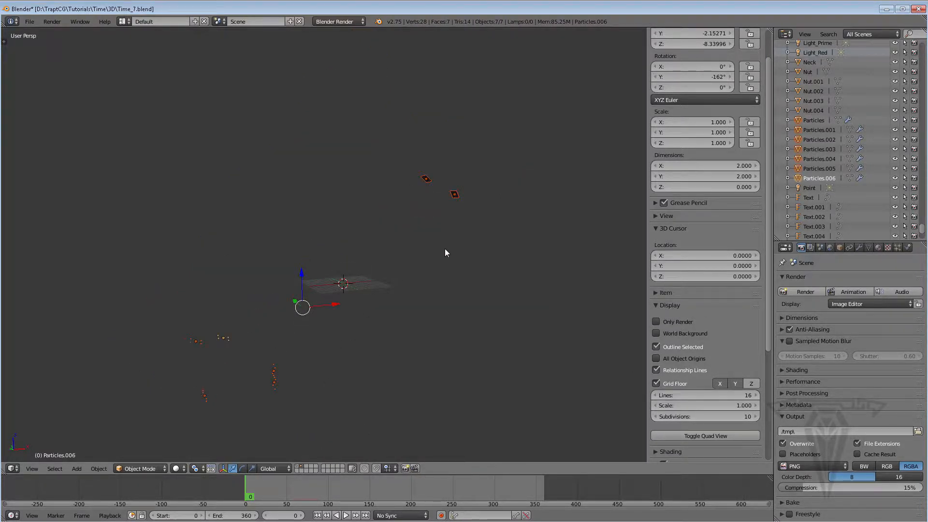
right_click(425, 179)
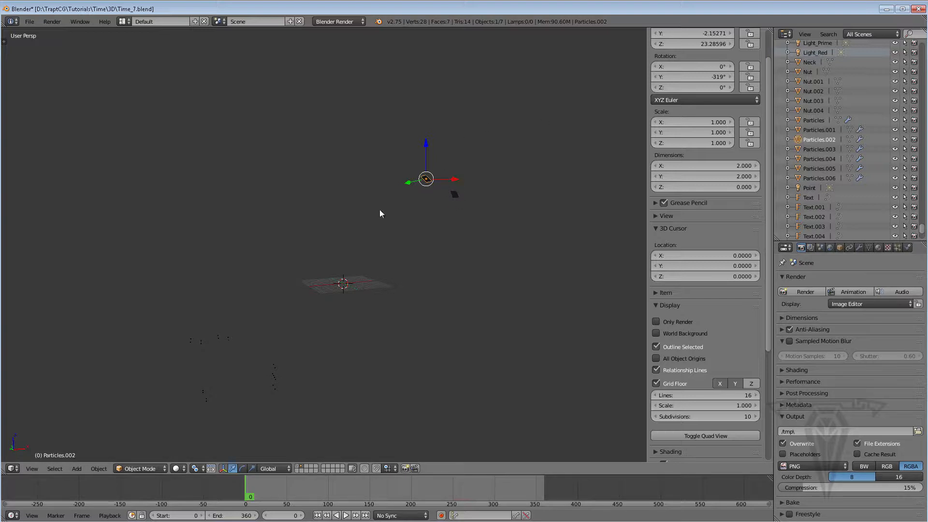
left_click(896, 248)
scroll(833, 412, "down", 8)
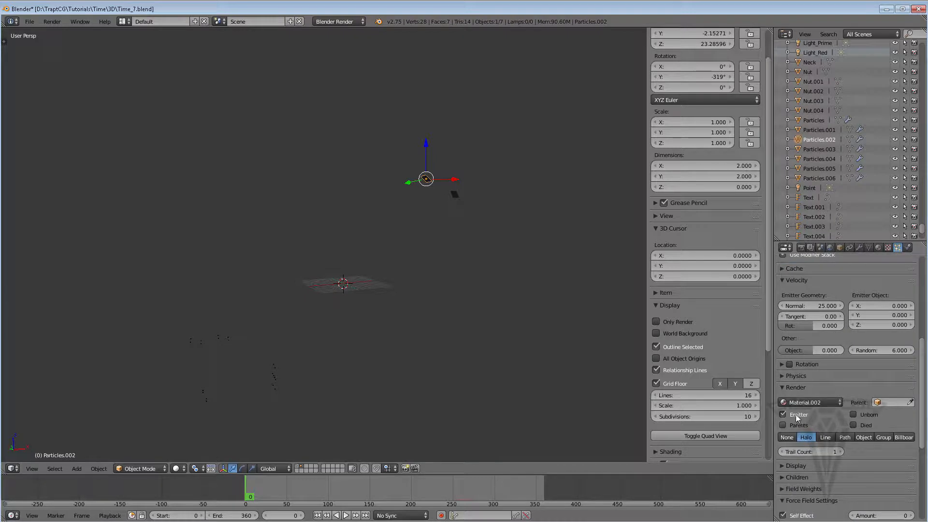
left_click(791, 415)
- Check the Emitter render setting on Particles.005, Particles.004, Particles.006, Particles.001 and Particles.003
right_click(454, 193)
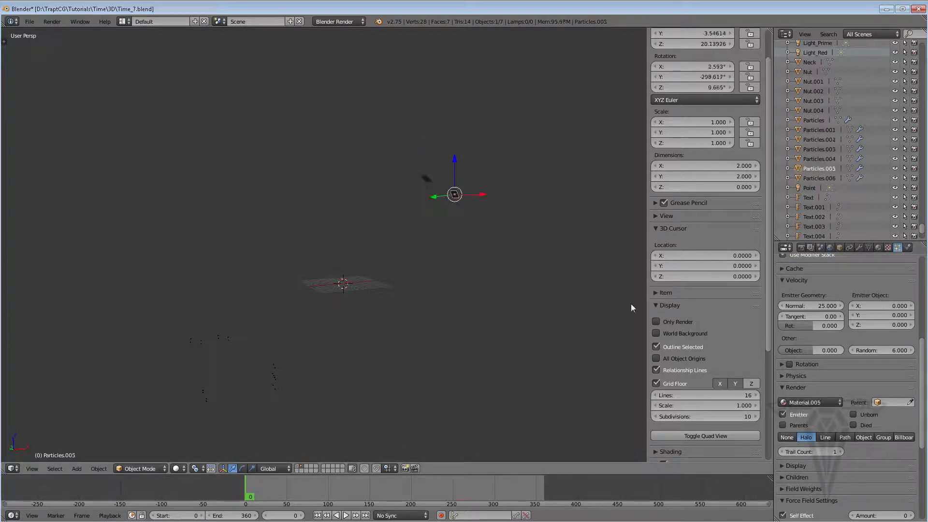
right_click(275, 380)
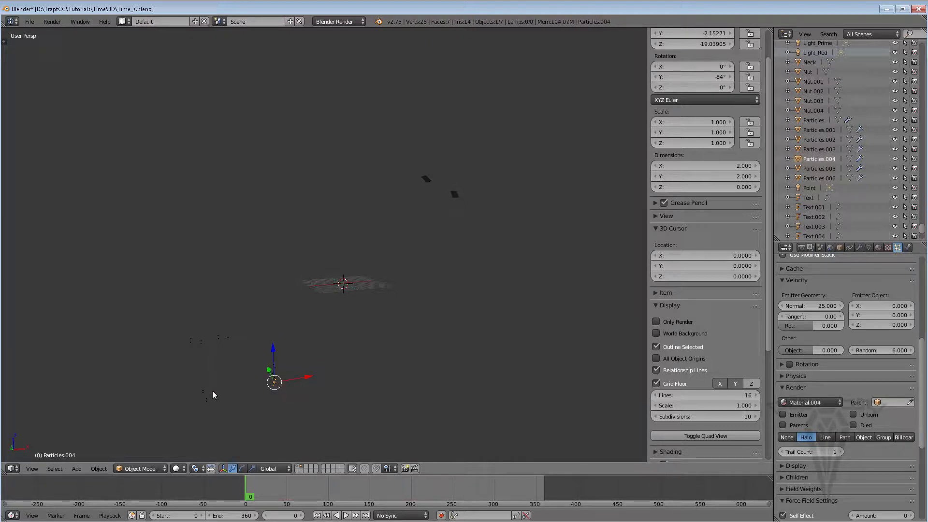
right_click(218, 337)
right_click(196, 342)
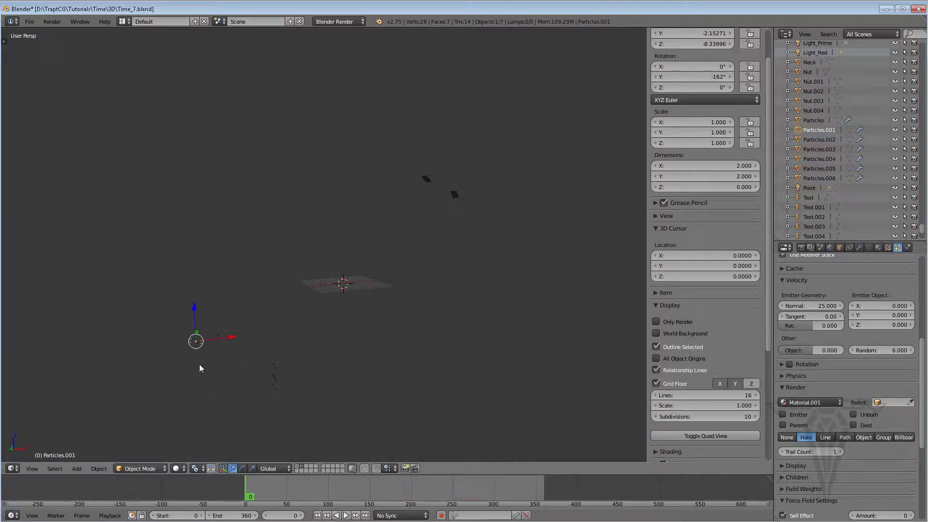
right_click(205, 395)
- Change the Particles.005 material to a Halo with Lines enabled, coloured light orange at RGB 1.000, 0.567, 0.161
left_click(878, 247)
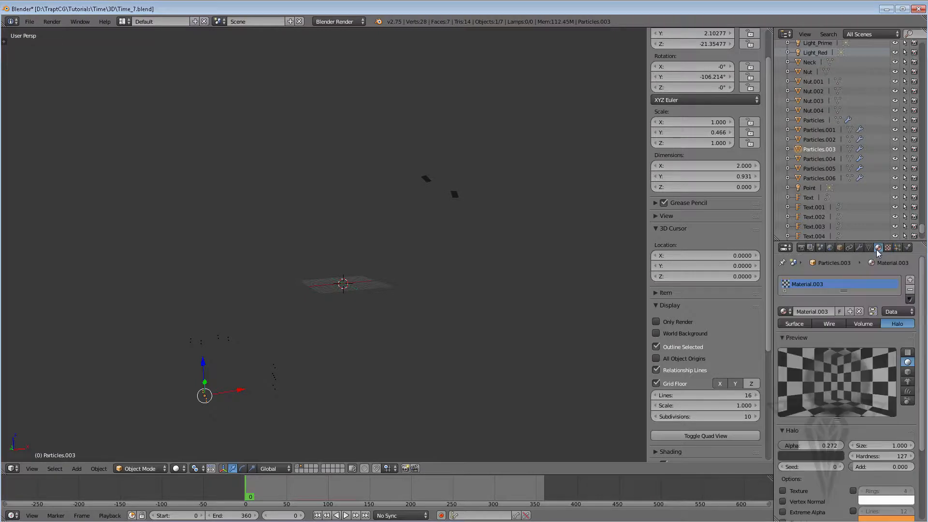
right_click(455, 194)
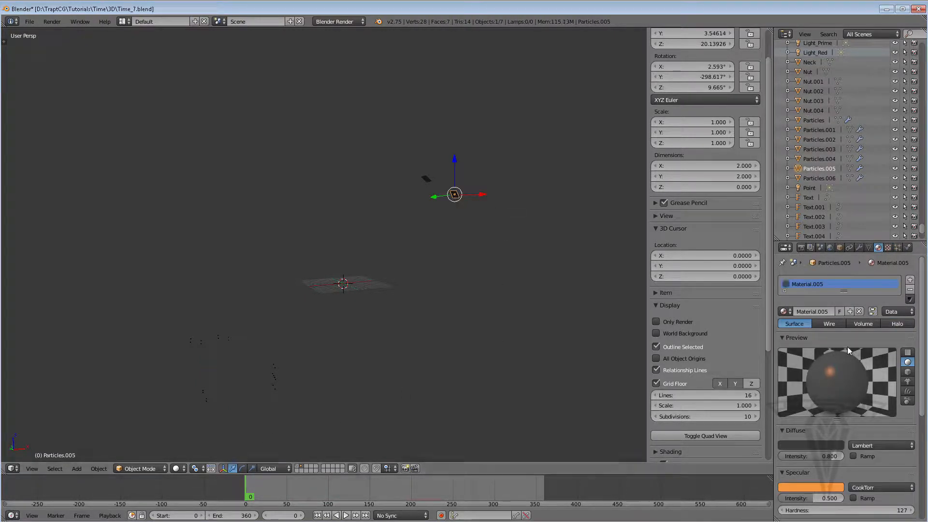
left_click(897, 324)
scroll(857, 477, "down", 2)
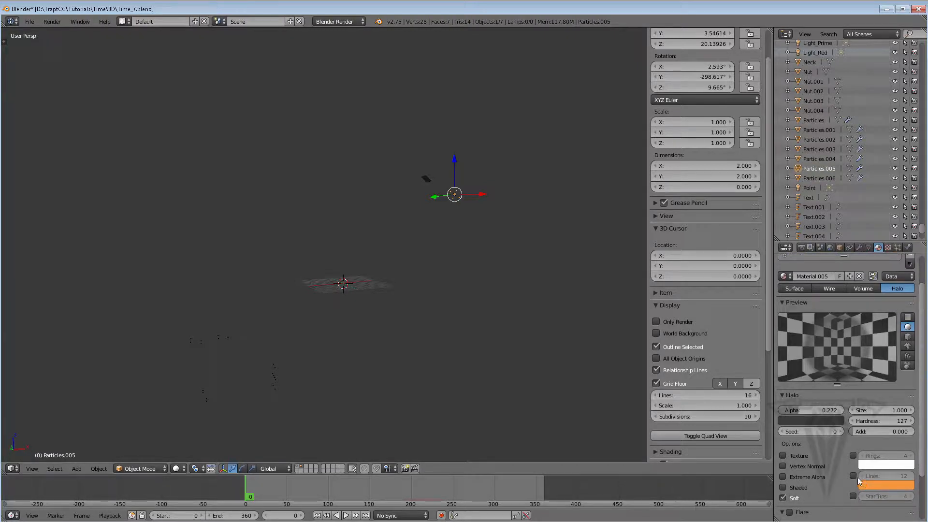
left_click(879, 484)
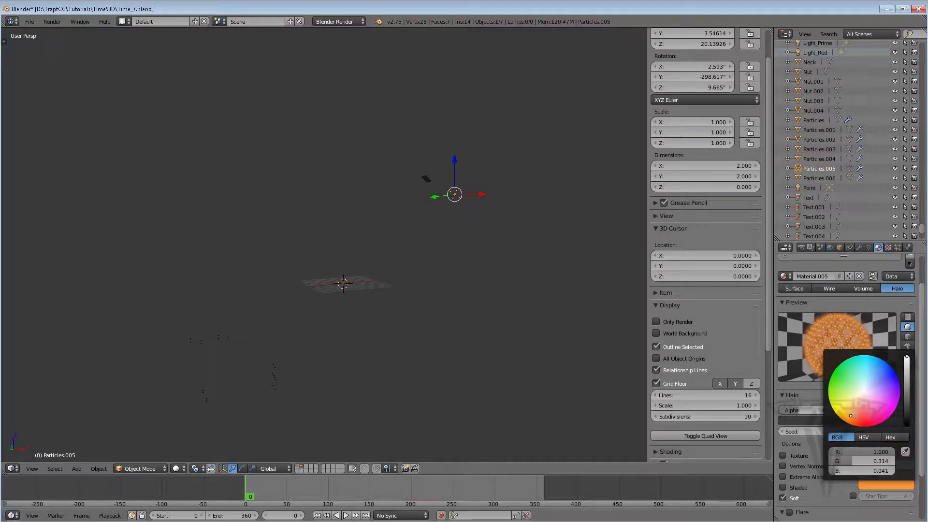
left_click_drag(851, 415, 851, 407)
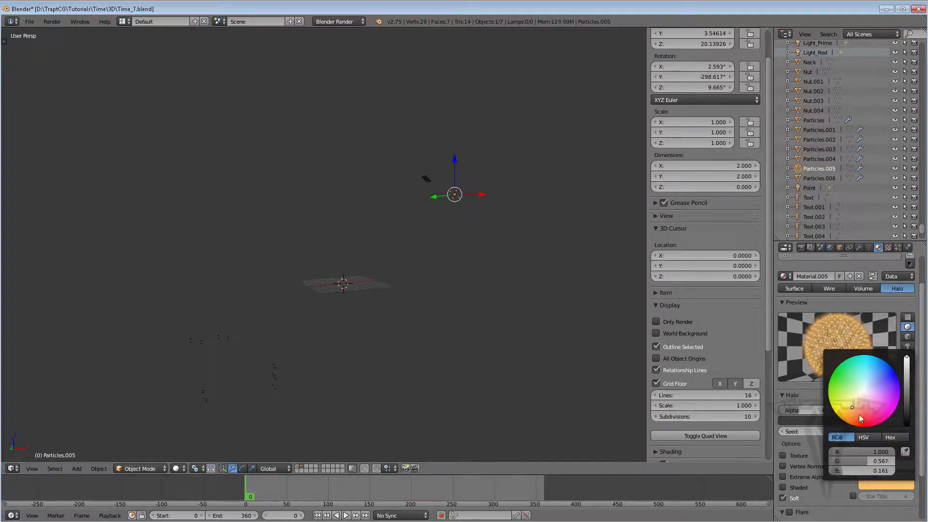
- Change the Particles.002 material to a Halo with Lines enabled and open its line colour for editing
right_click(427, 180)
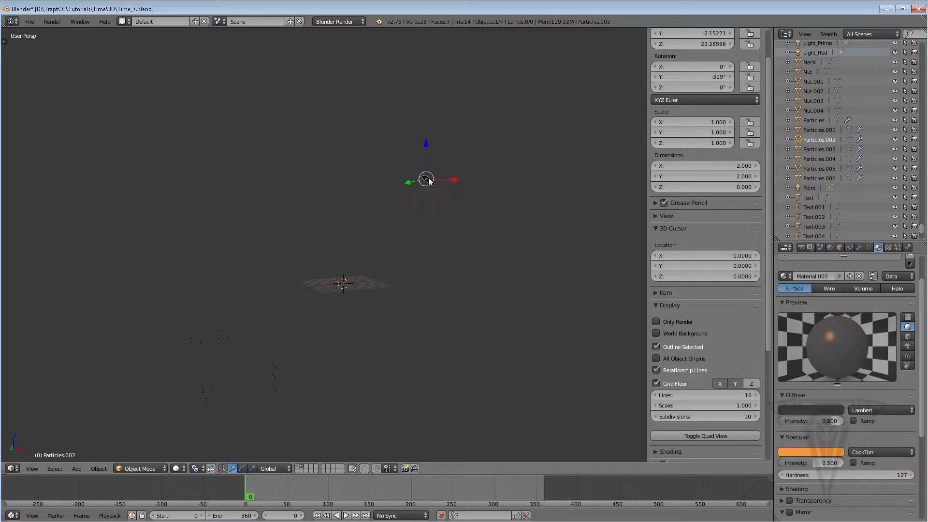
left_click(899, 288)
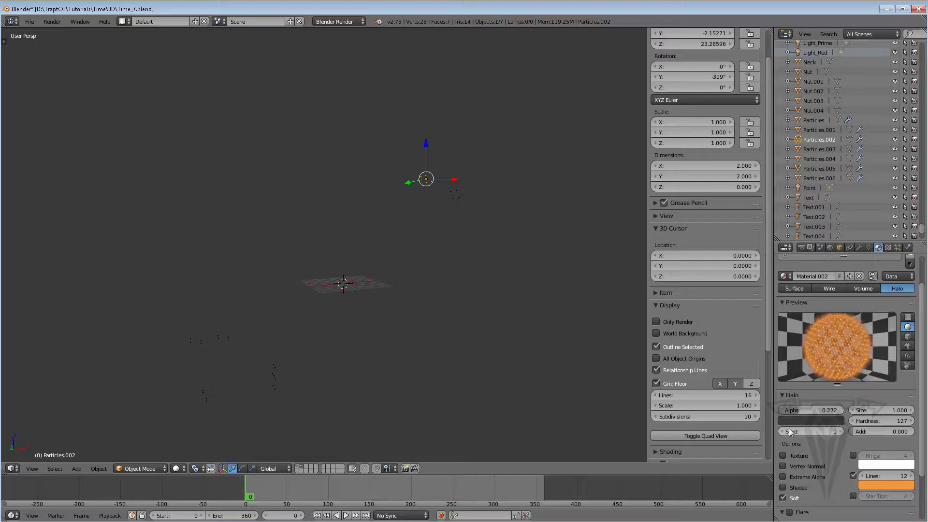
left_click(802, 419)
left_click(884, 485)
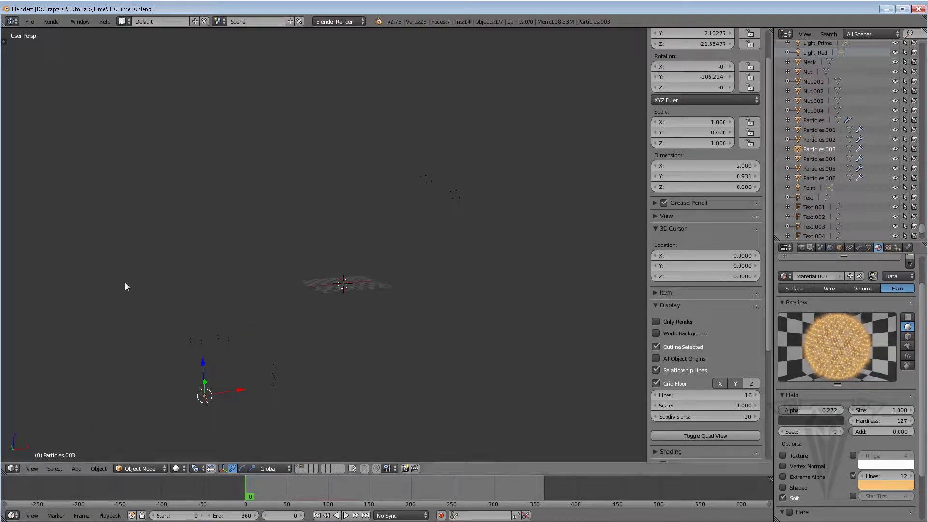
- Check the halo materials of the remaining planes Particles.004, Particles.006 and Particles.001
right_click(273, 388)
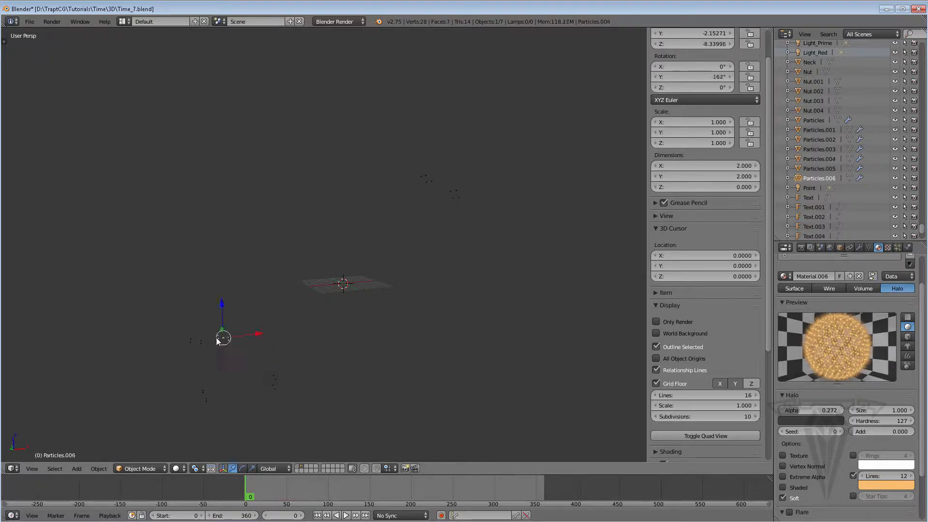
right_click(196, 341)
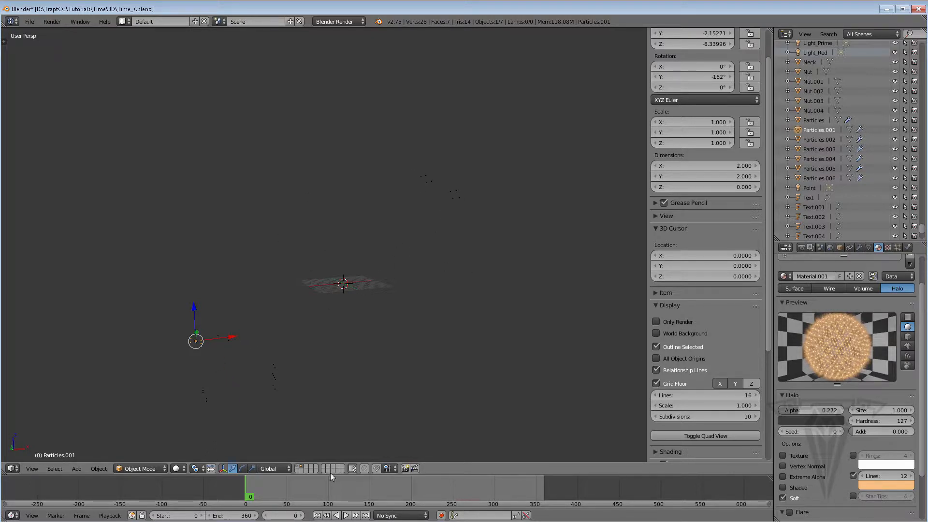
- Add a point lamp at the 3D cursor on the layer that holds the particle planes
left_click(299, 469)
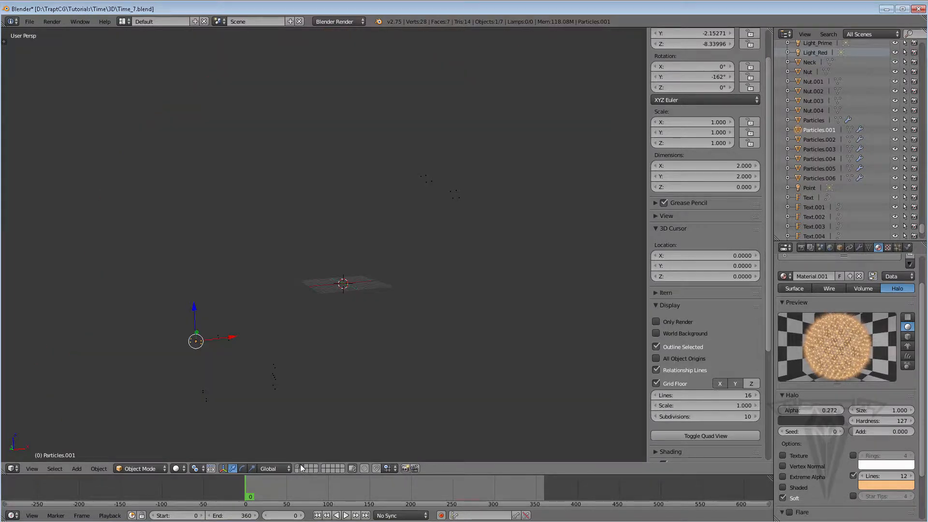
left_click(302, 467)
key("shift+a")
mouse_move(332, 280)
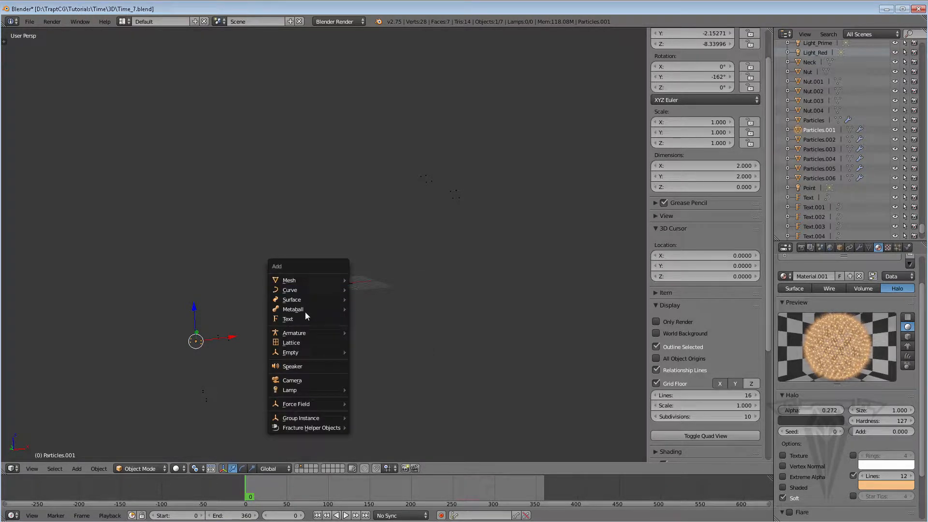
mouse_move(303, 391)
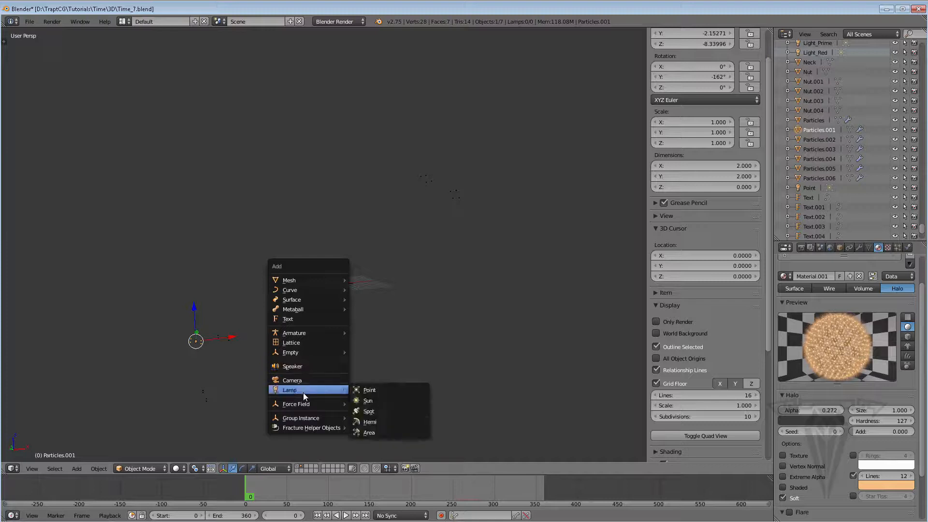
left_click(375, 391)
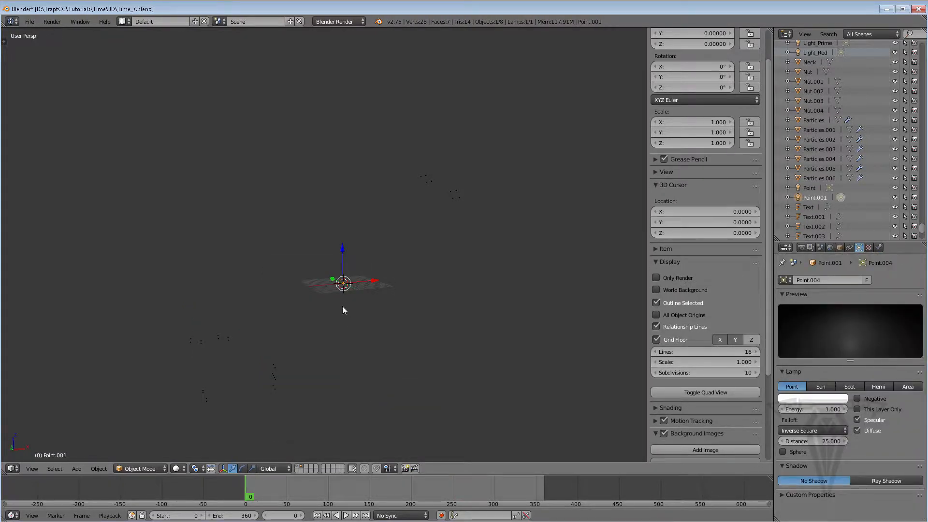
- Align the new point lamp to the Particles.001 plane by centers on X, Y and Z, relative to the active object
middle_click_drag(332, 296, 282, 390)
middle_click_drag(323, 327, 365, 274, "shift")
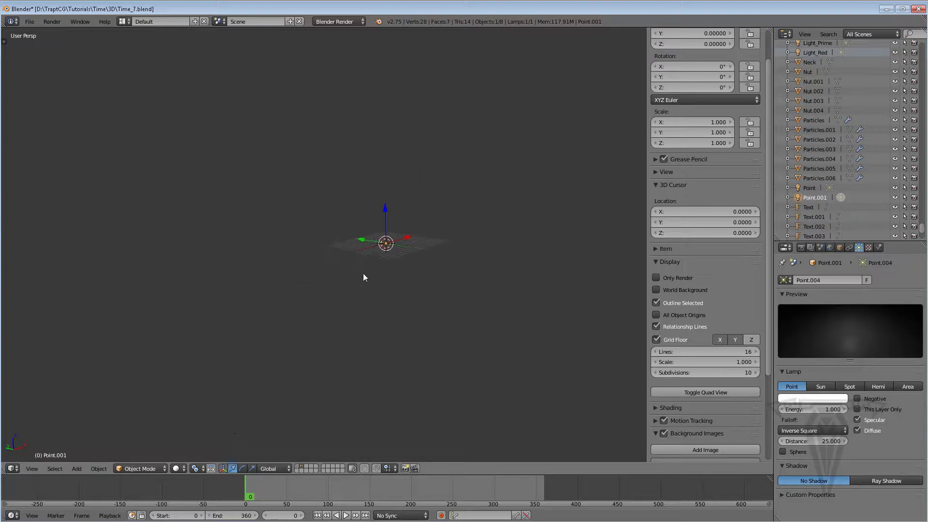
right_click(245, 341)
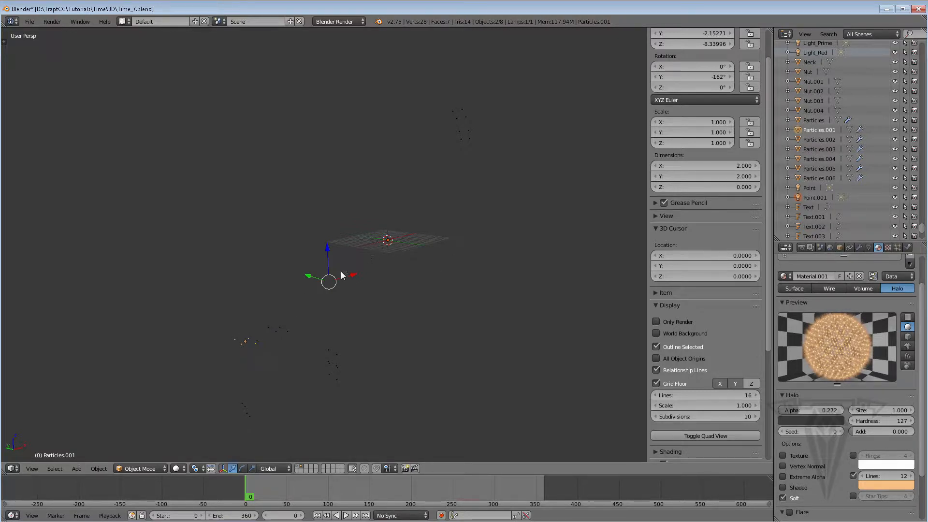
left_click(97, 468)
mouse_move(138, 425)
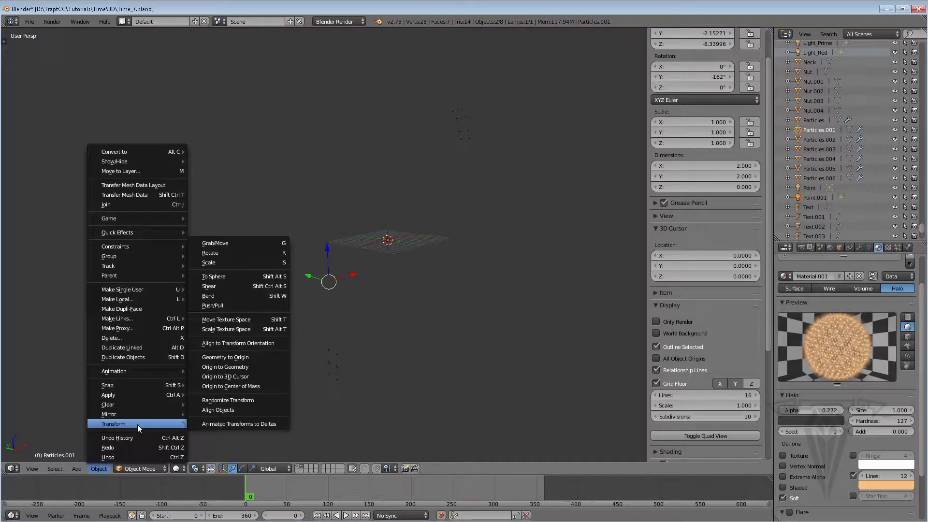
left_click(228, 410)
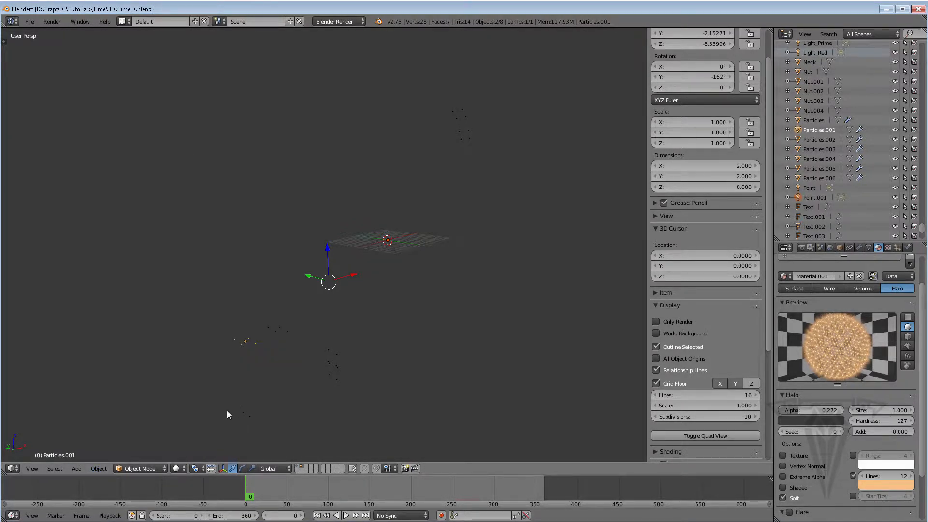
left_click(4, 42)
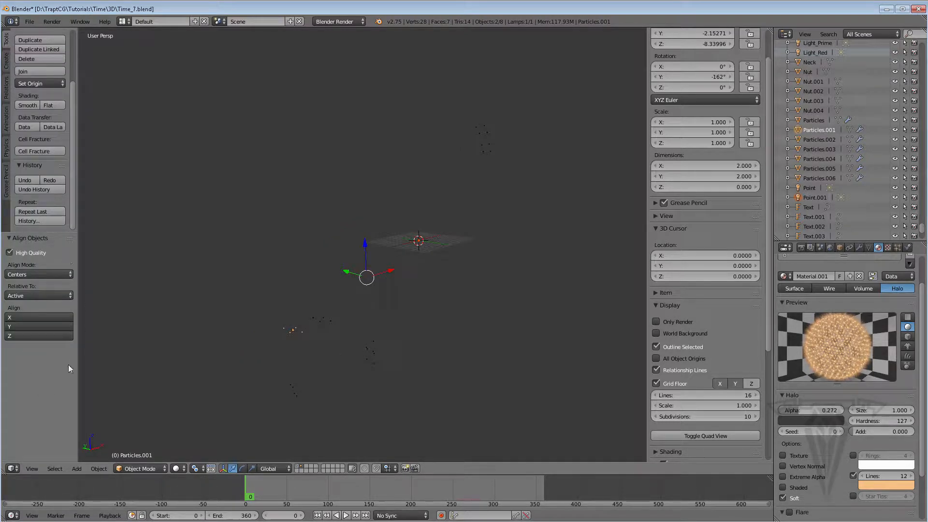
left_click(42, 317)
left_click(29, 325)
left_click(27, 335)
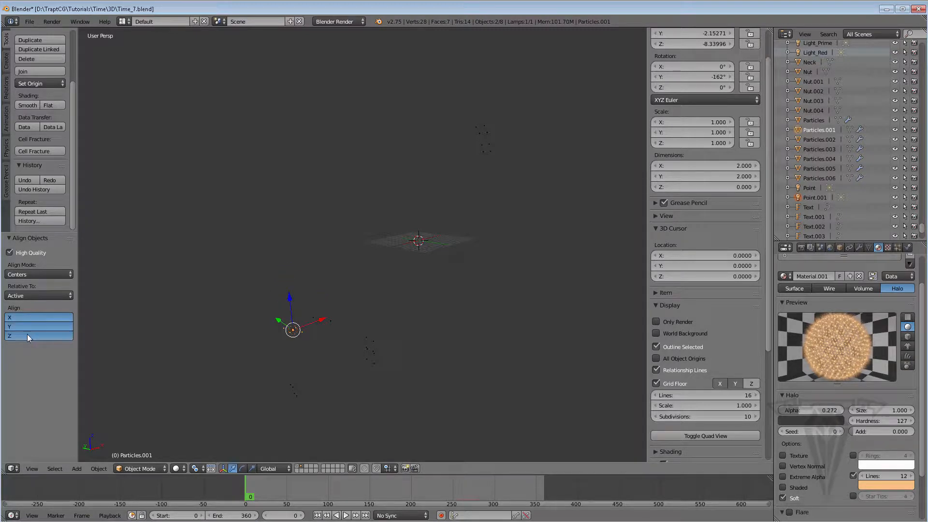
- Select the point lamp at Particles.001 and change its light colour to a pale yellow by reducing the blue value
middle_click_drag(280, 344, 222, 412)
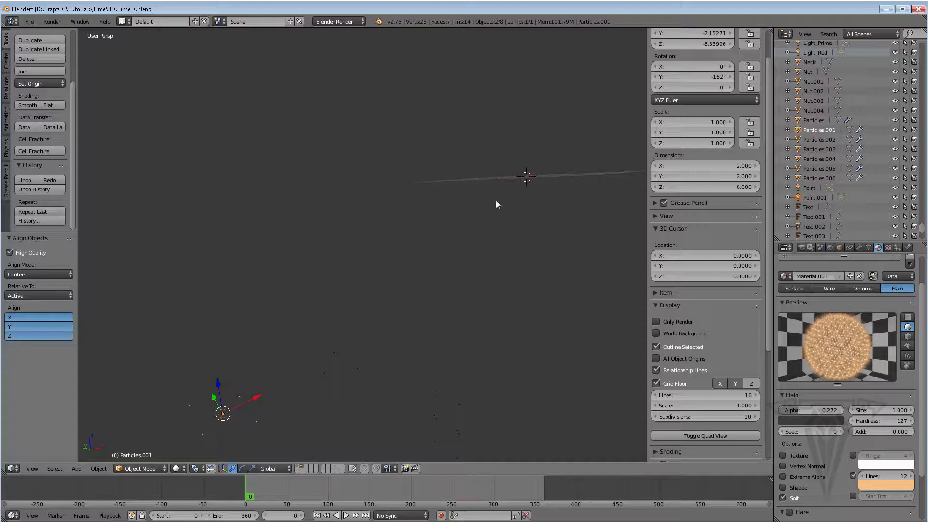
middle_click_drag(258, 398, 332, 190)
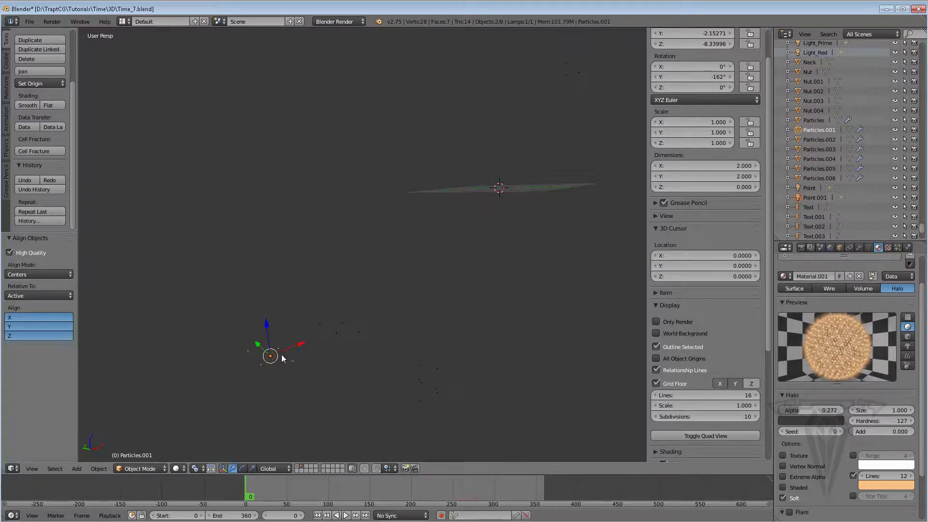
scroll(282, 354, "up", 1)
middle_click_drag(281, 354, 293, 340, "shift")
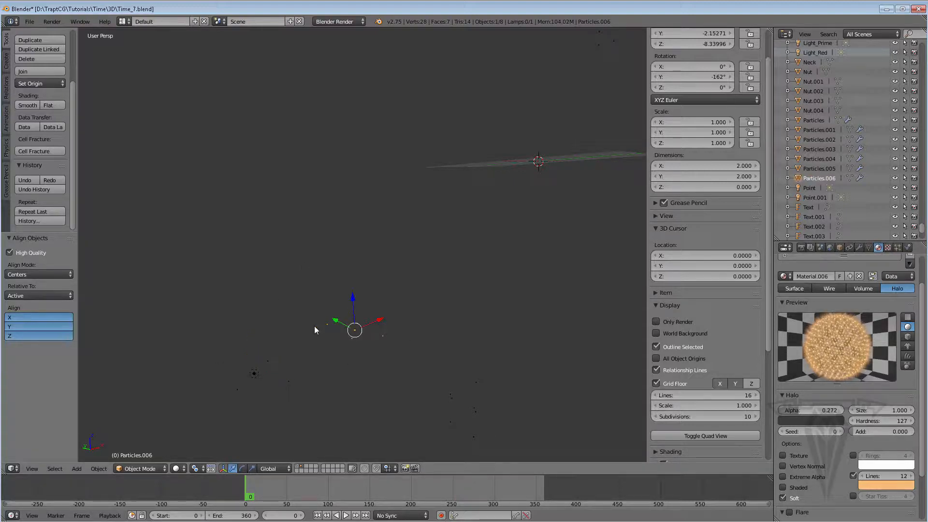
right_click(252, 374)
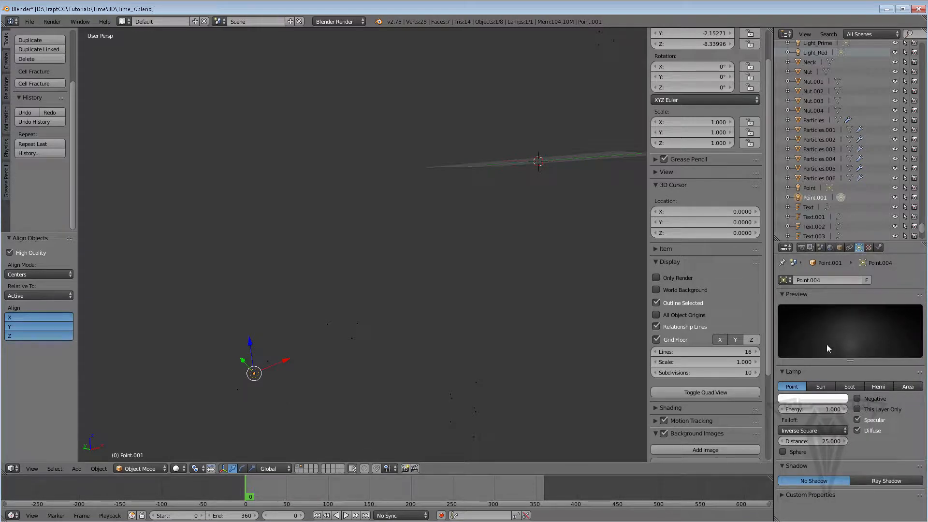
left_click(810, 400)
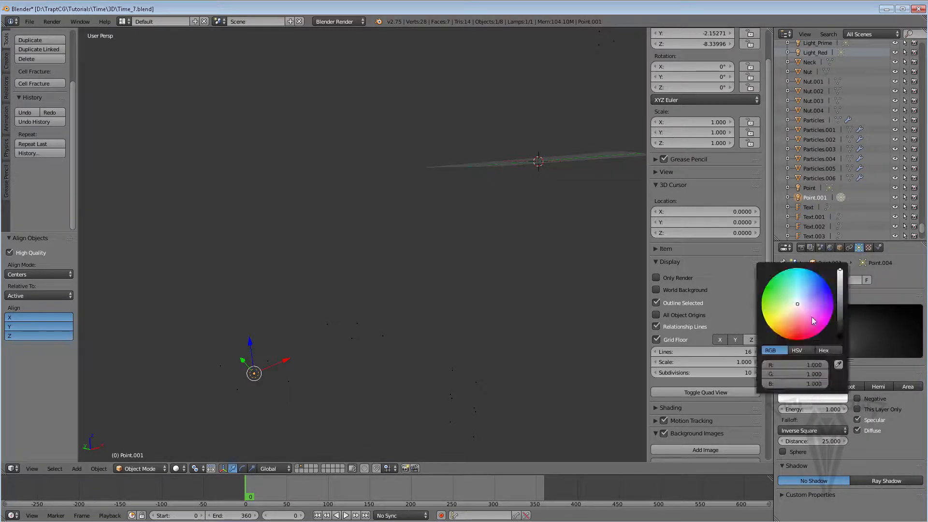
left_click_drag(817, 383, 792, 383)
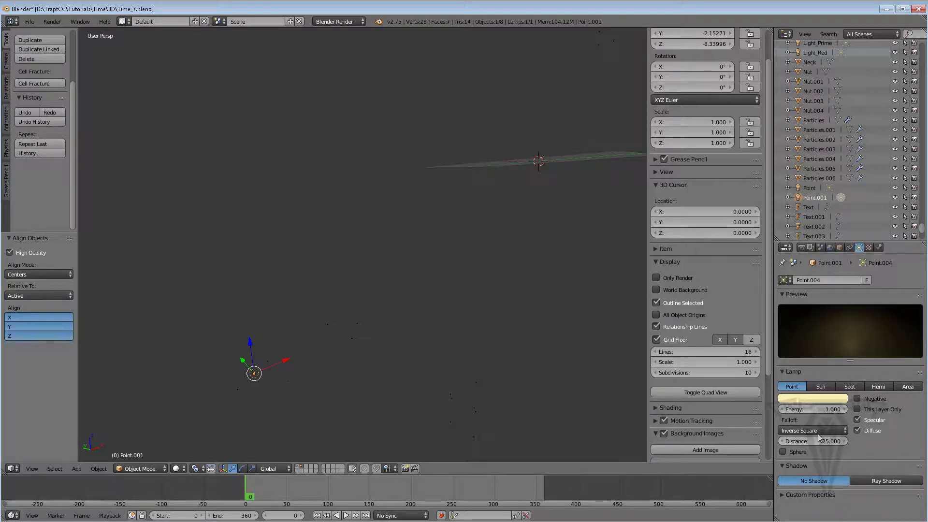
- Limit the lamp's light with the Sphere option and reduce its falloff distance to about 16.24
left_click_drag(797, 440, 817, 440)
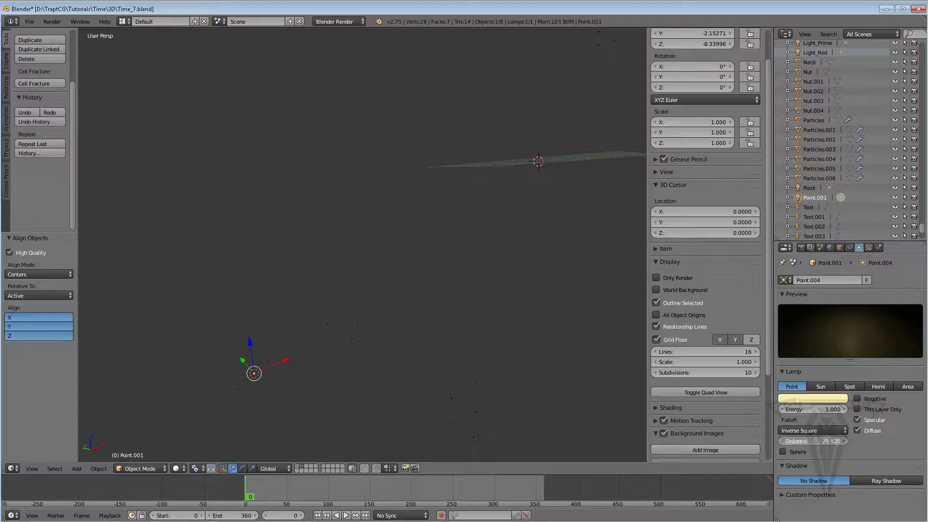
left_click(782, 452)
scroll(388, 300, "down", 4)
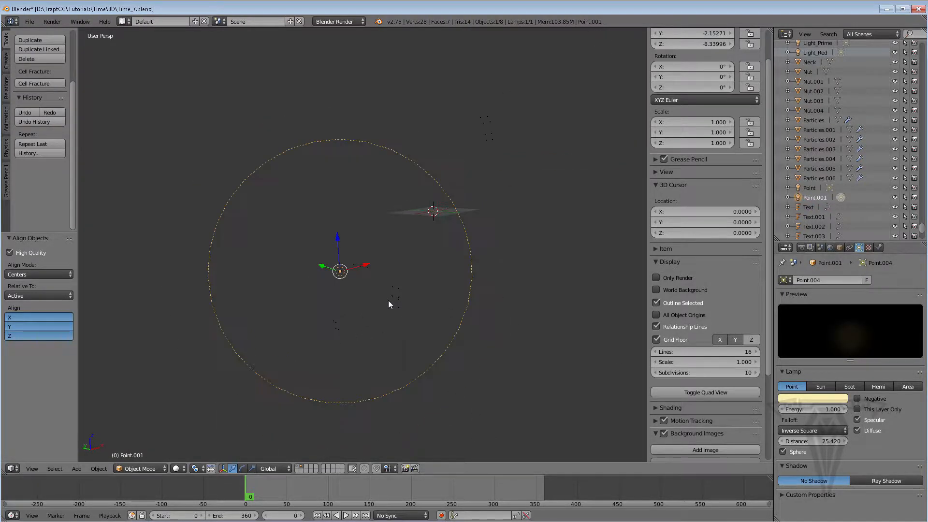
left_click_drag(824, 440, 804, 437)
middle_click_drag(381, 291, 341, 297)
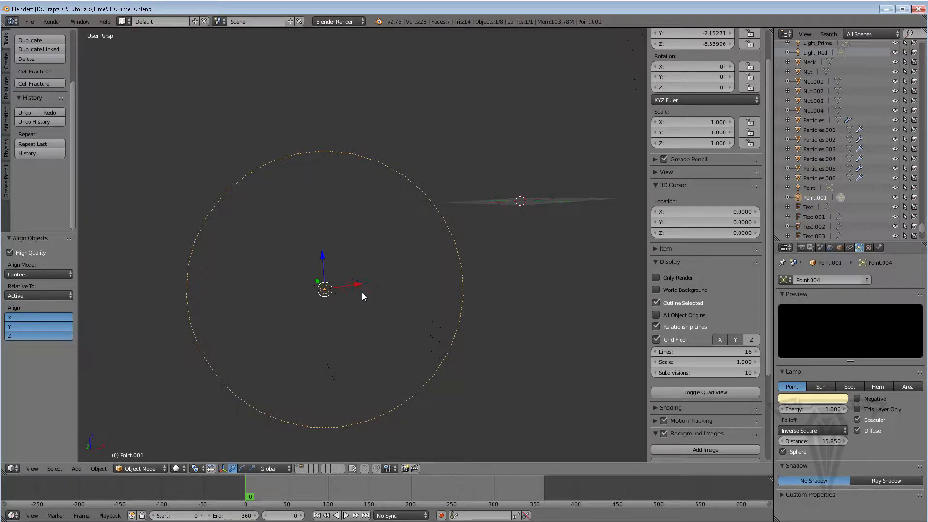
scroll(361, 291, "up", 2)
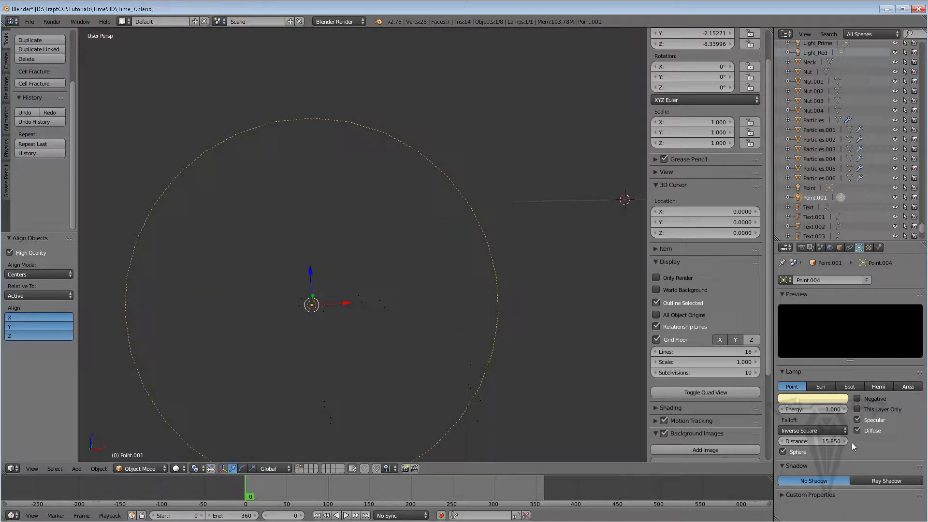
left_click_drag(812, 440, 816, 440)
- Set the lamp's energy to 1.5 and fine-tune its falloff distance to 16.28
left_click(824, 408)
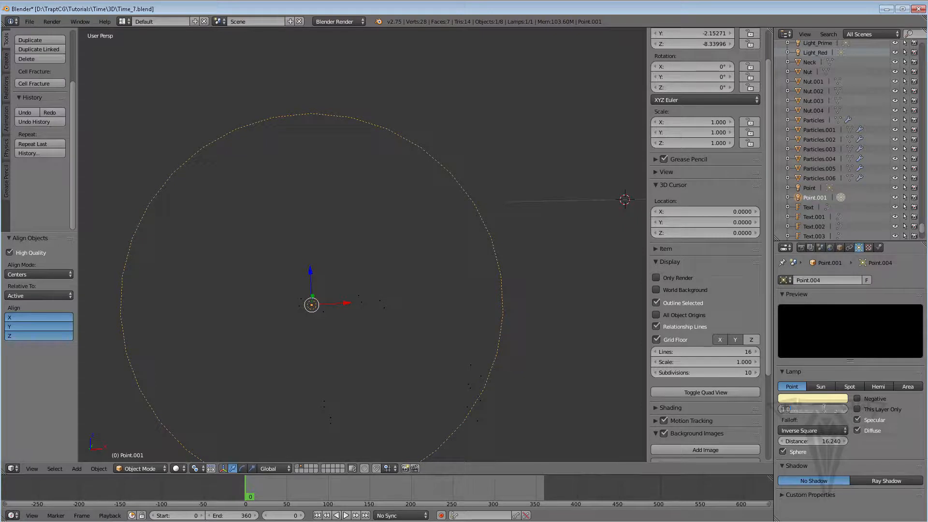
key("BackSpace")
type("1.5")
key("Return")
left_click_drag(804, 442, 807, 442)
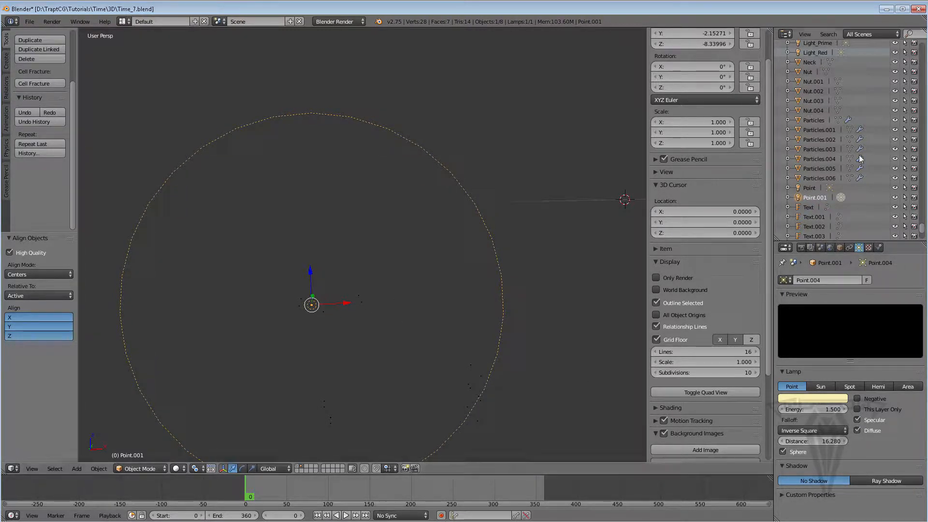
- Rename the Point.001 lamp as Particle_Light_1
right_click(813, 196)
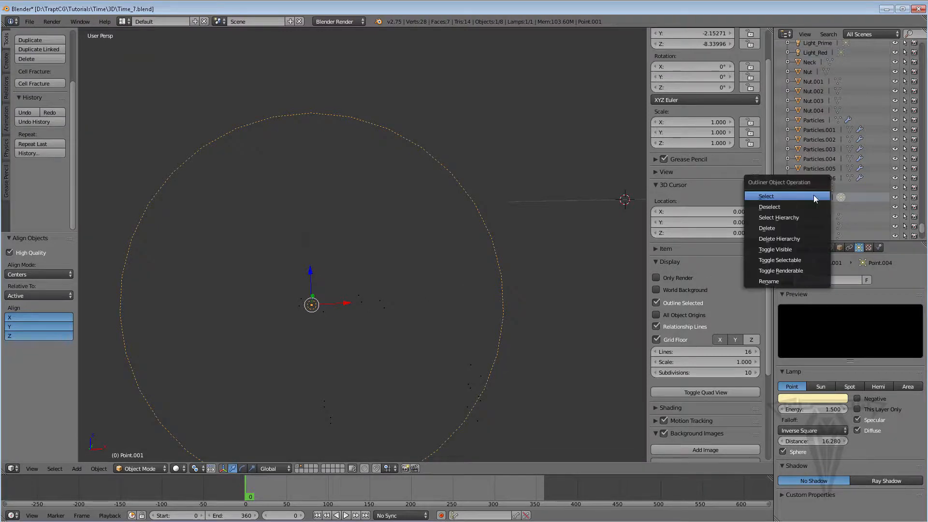
left_click(769, 281)
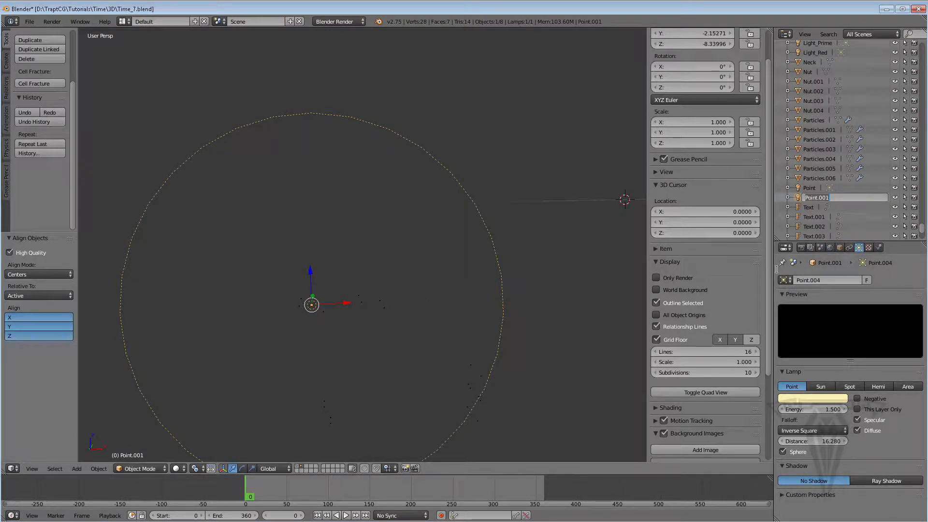
type("Pu")
key("Return")
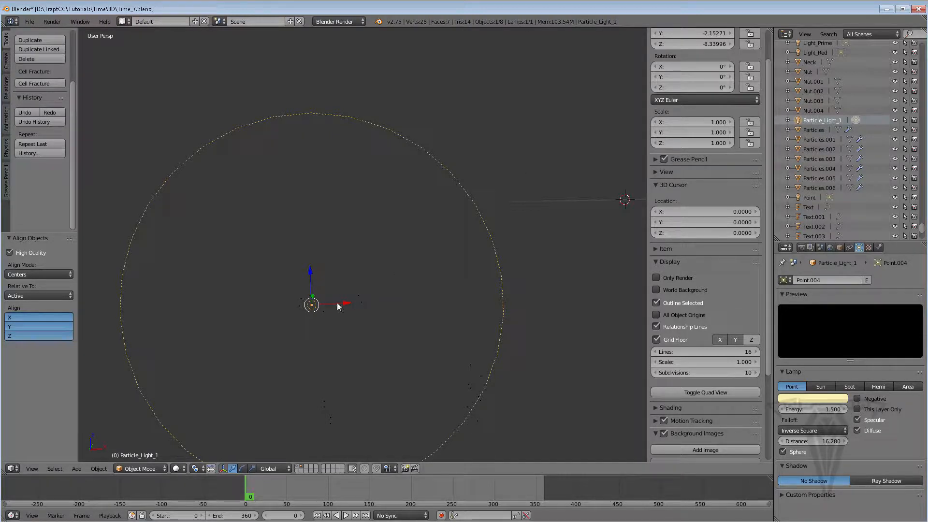
- Make a copy of Particle_Light_1 and move the copy about 10.94 units along the X axis
key("ctrl+c")
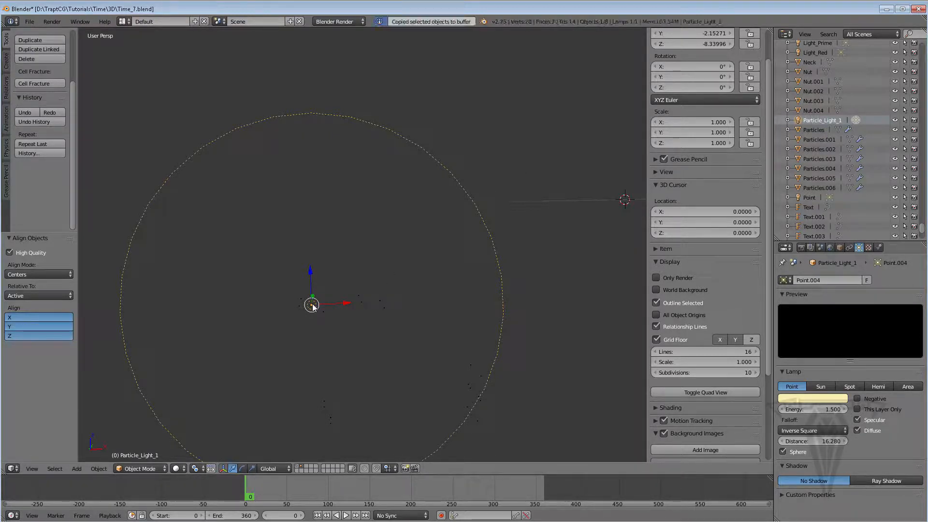
key("ctrl+v")
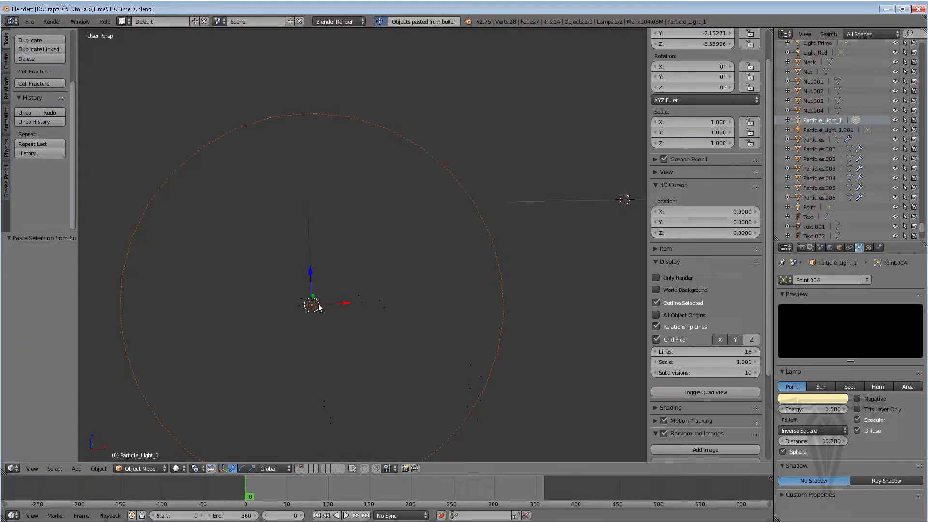
left_click(816, 130)
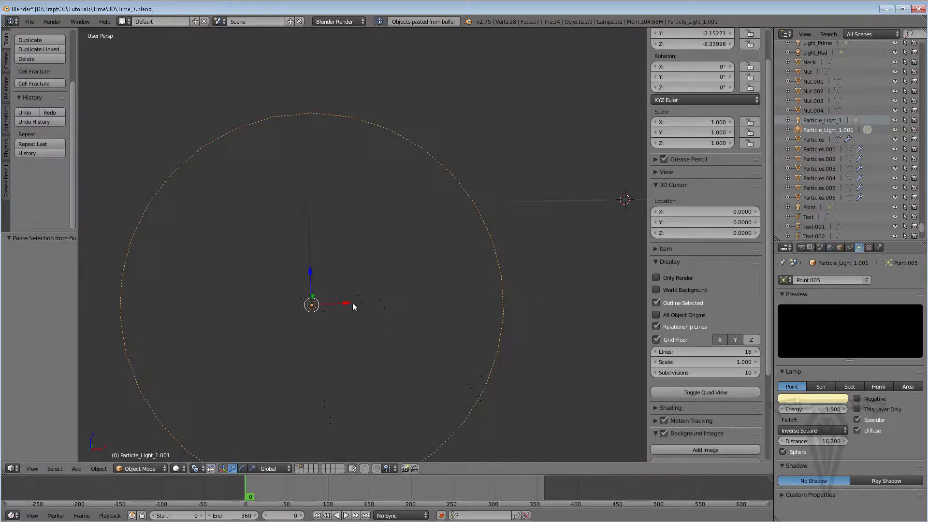
key("g")
key("x")
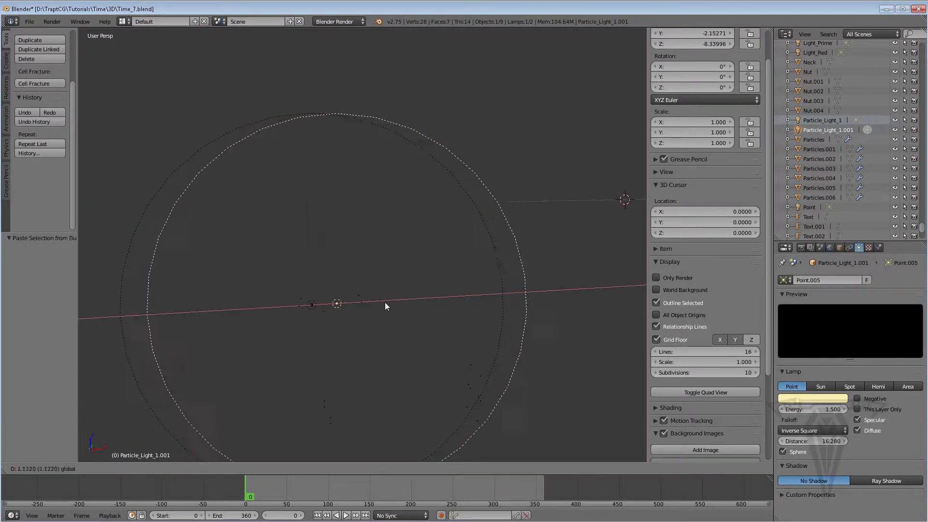
left_click(459, 309)
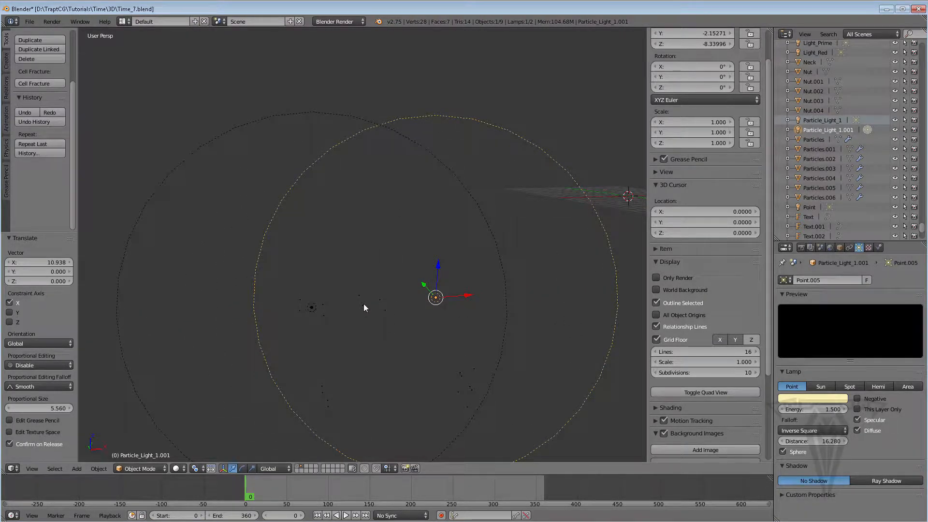
- Align the copied lamp Particle_Light_1.001 to the Particles.006 plane by centers on X, Y and Z
right_click(363, 304, "shift")
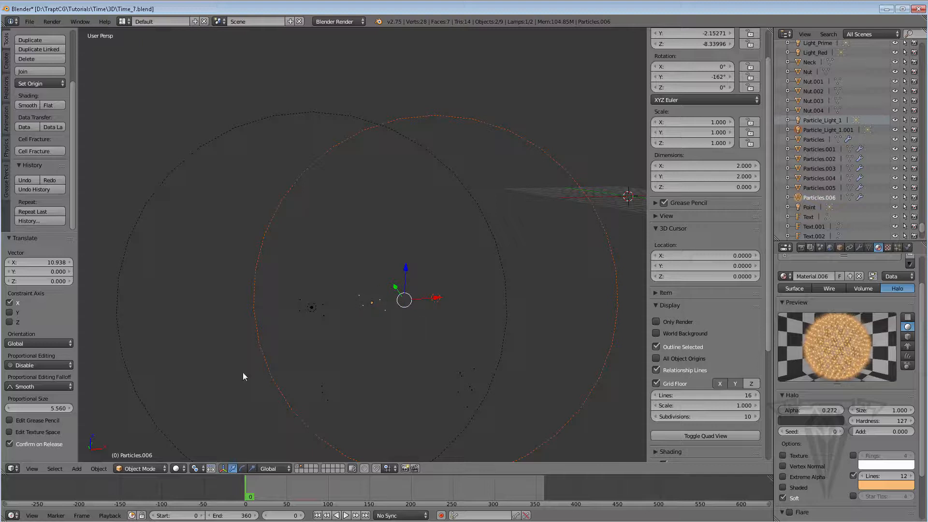
left_click(99, 468)
mouse_move(132, 421)
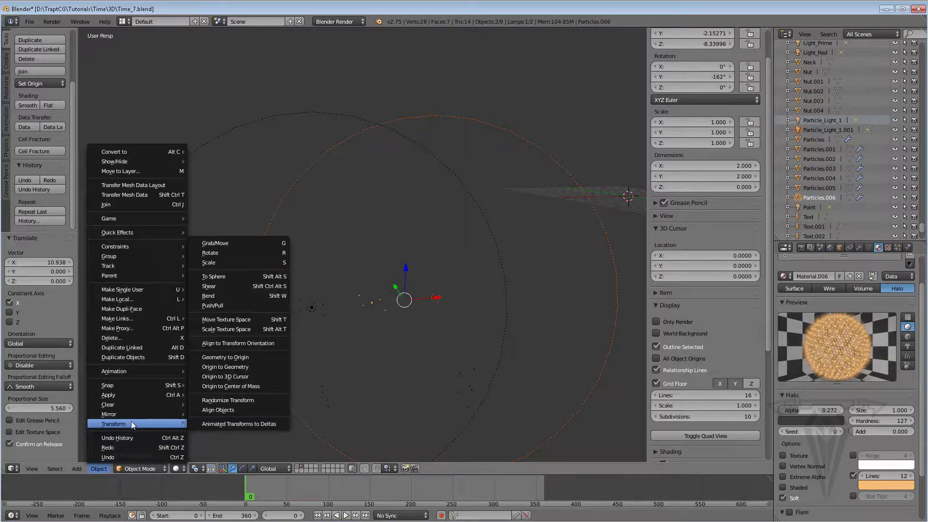
left_click(221, 409)
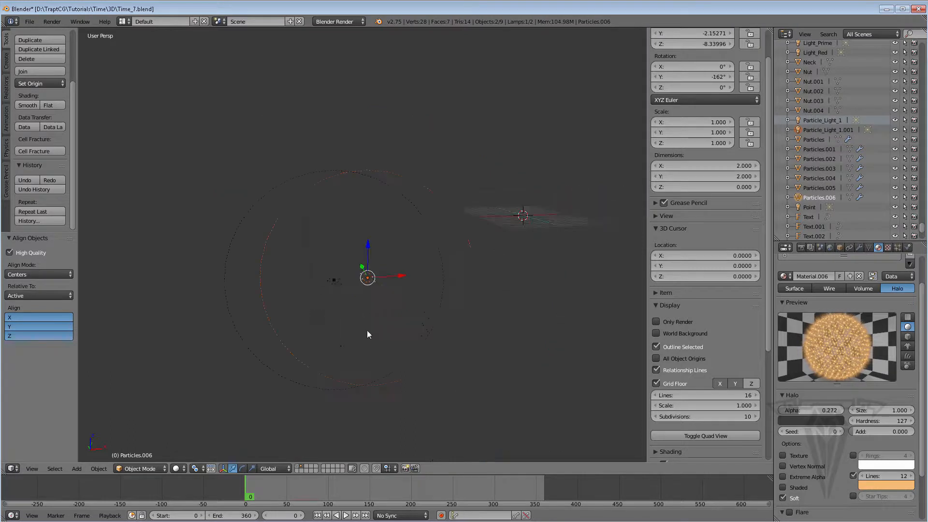
- Play the animation, watch the particle bursts around the Particles.006 plane, and set the current frame to 60
scroll(379, 328, "up", 2)
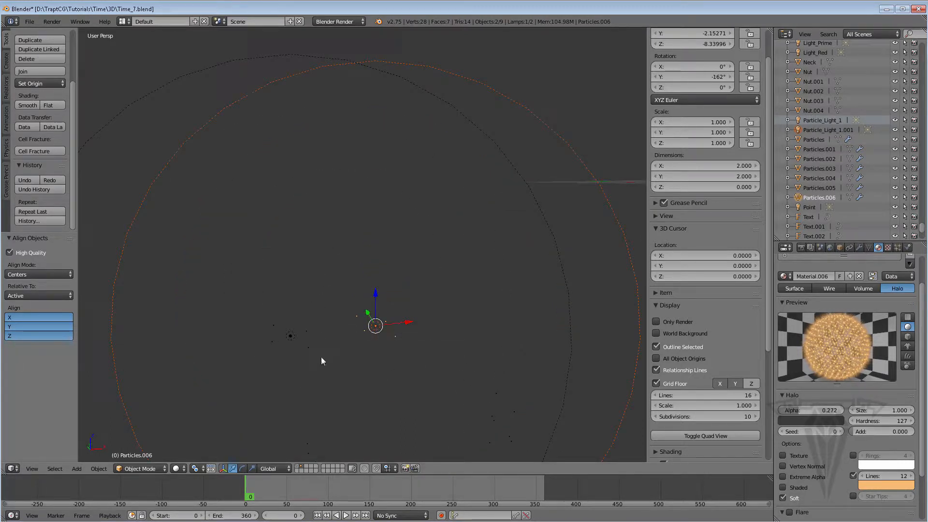
left_click(346, 515)
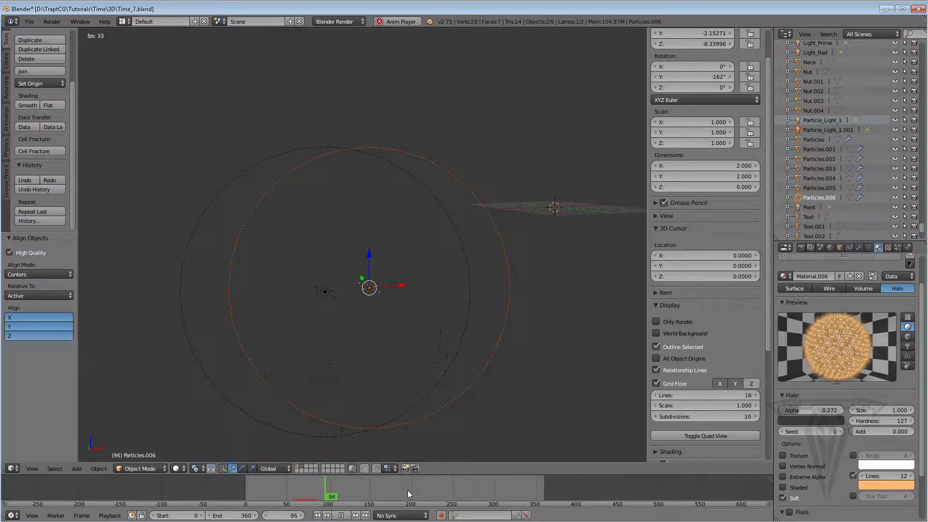
key("alt+a")
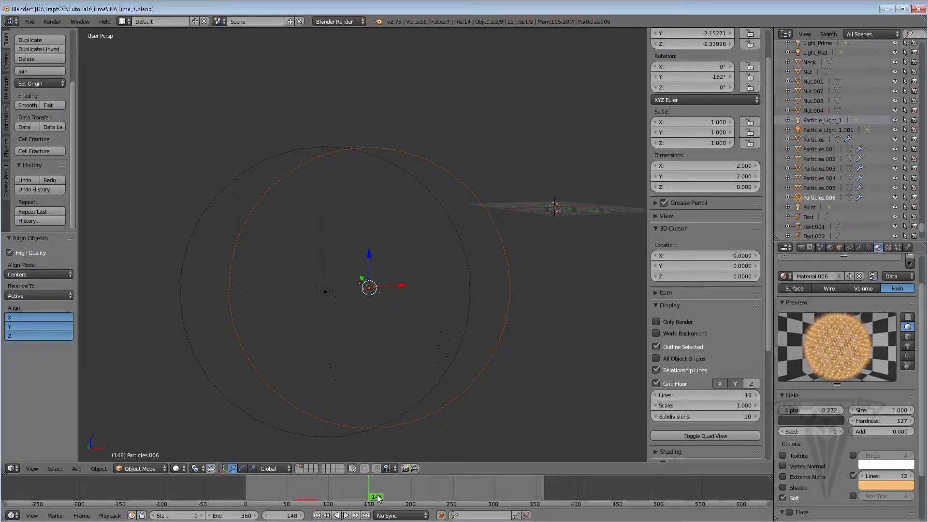
left_click_drag(370, 493, 297, 488)
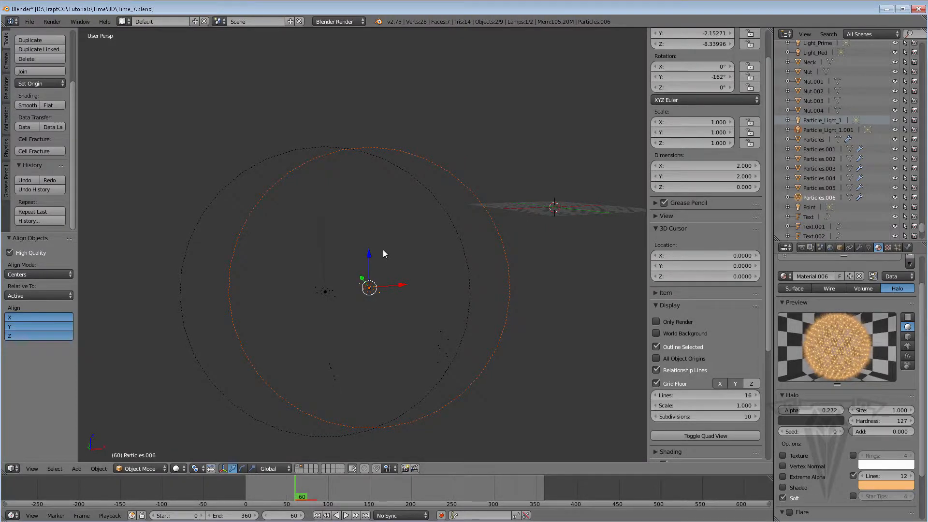
scroll(382, 290, "up", 4)
scroll(384, 304, "down", 3)
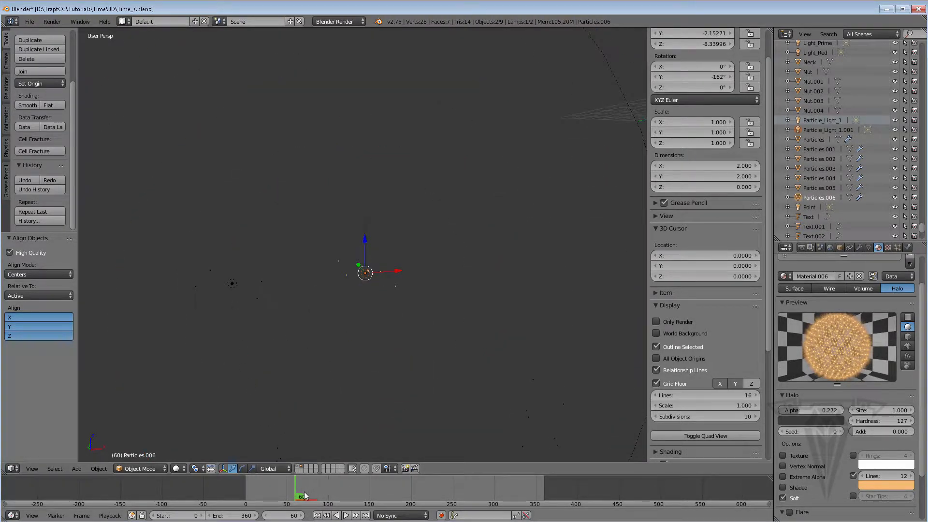
mouse_move(297, 493)
left_mouse_down()
mouse_move(309, 494)
mouse_move(296, 497)
left_mouse_up()
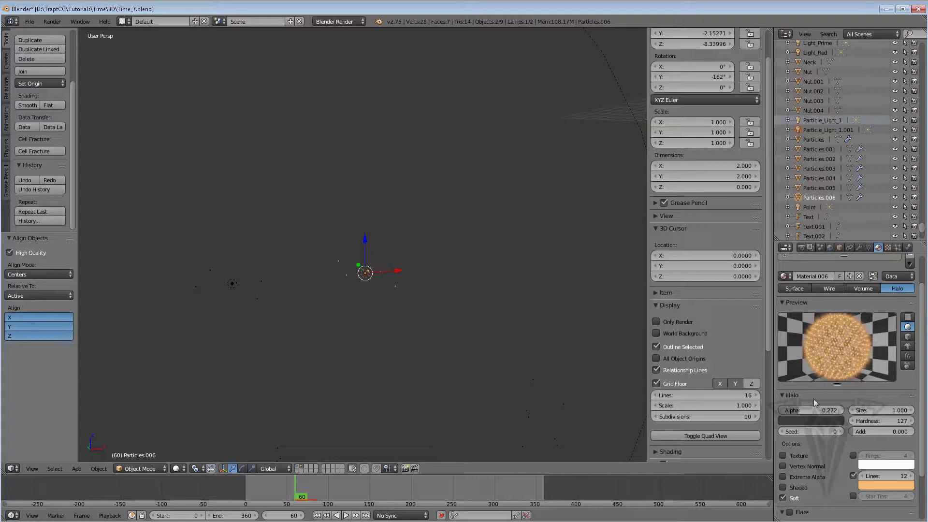
- Set the Particle_Light_1.001 lamp's energy to 0 and keyframe it at frame 60
left_click(816, 130)
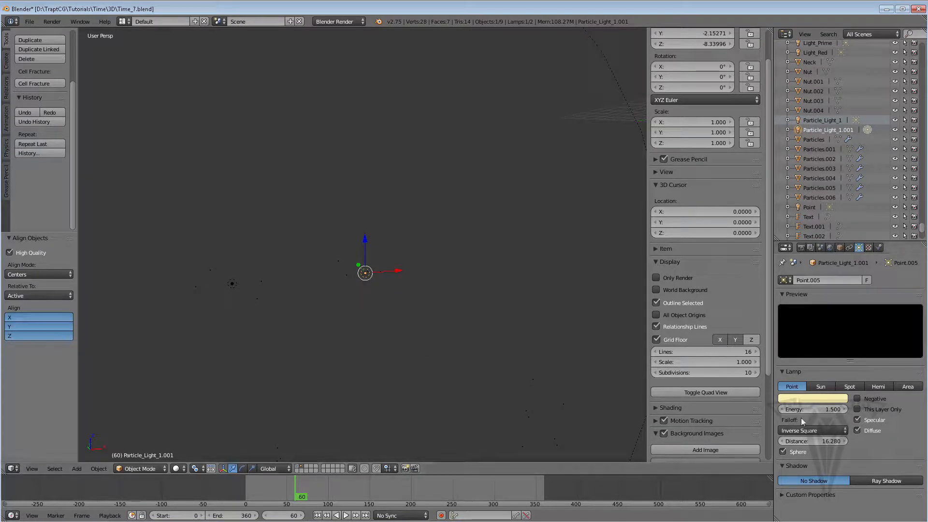
left_click(822, 407)
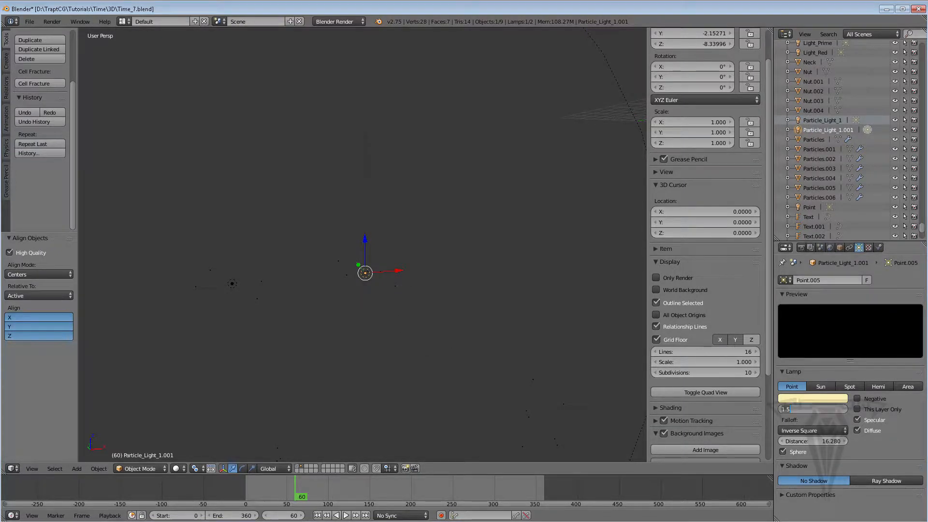
type("0")
key("Return")
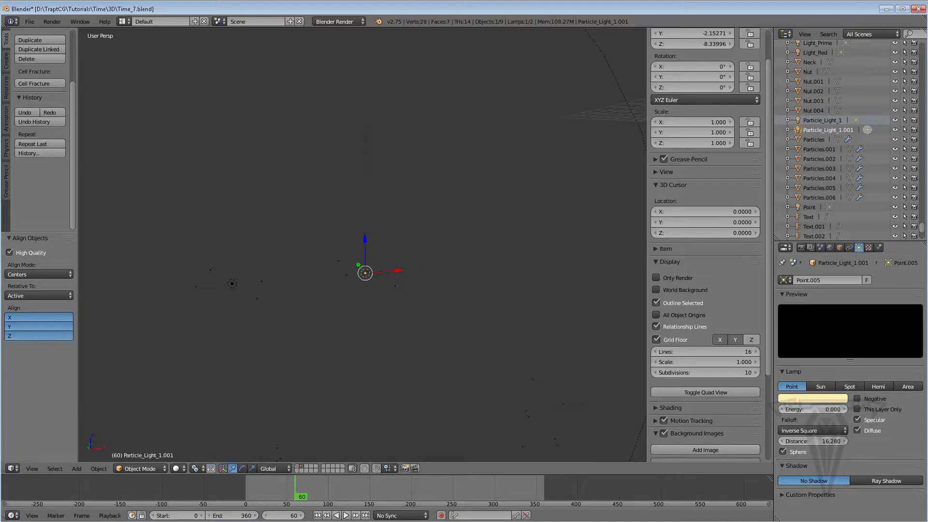
right_click(823, 407)
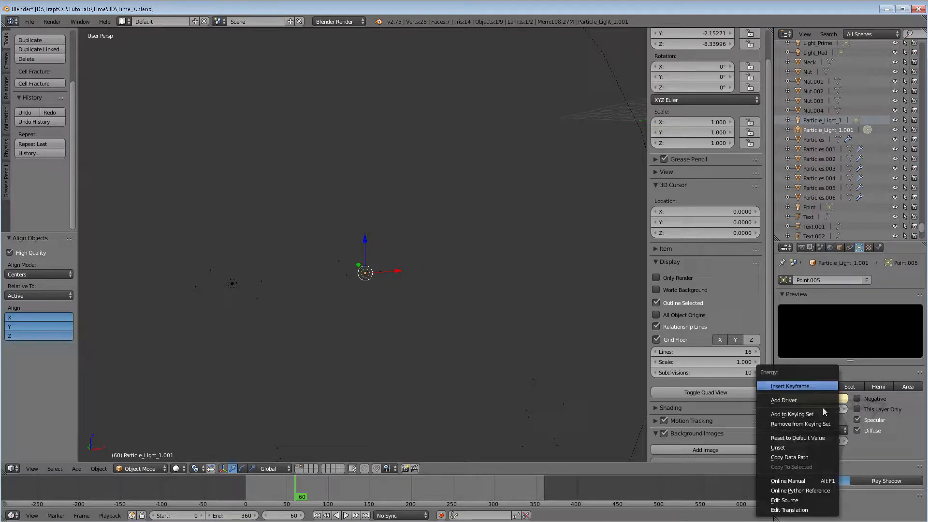
left_click(799, 386)
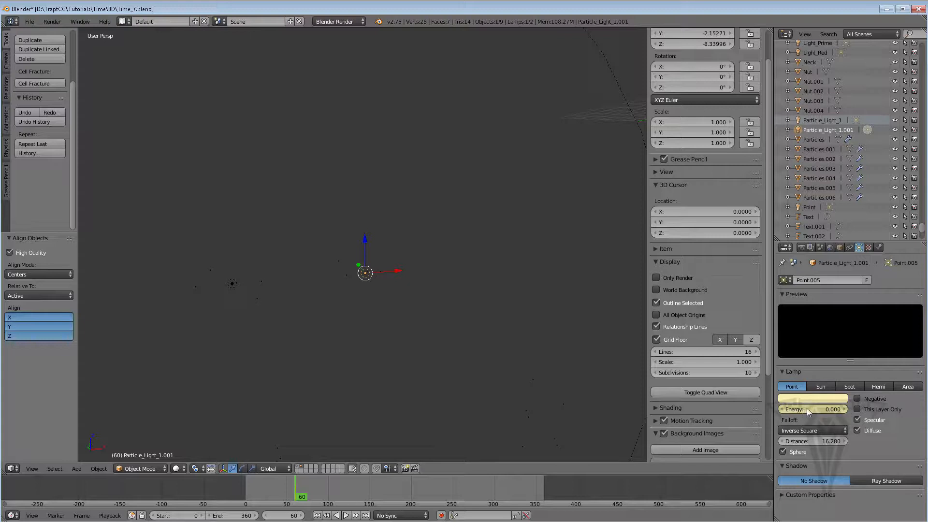
- Go to frame 64, set the lamp's energy to 1.5 and insert an energy keyframe
left_click(299, 496)
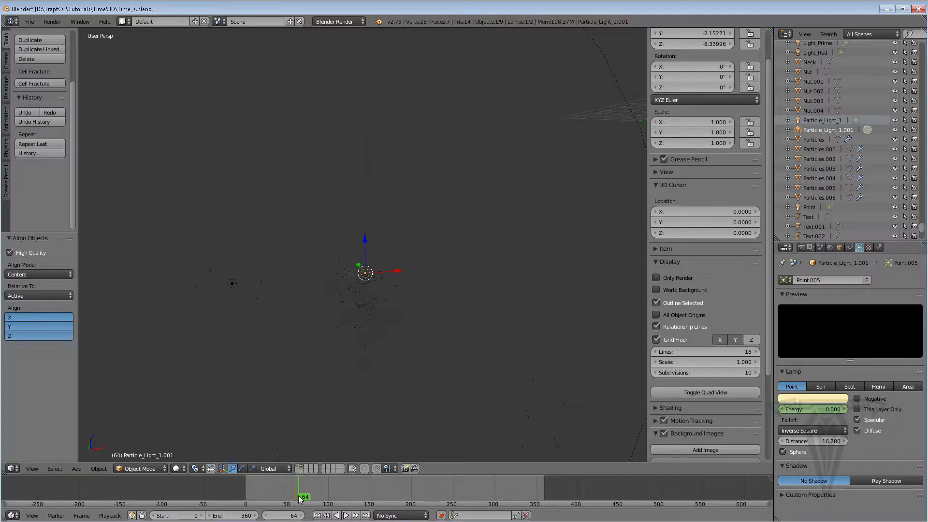
left_click(814, 409)
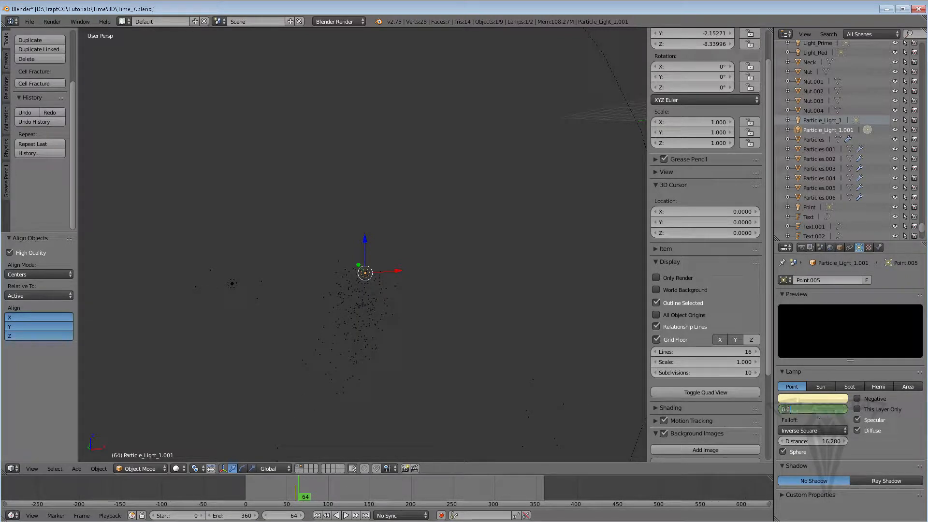
key("BackSpace")
key("Return")
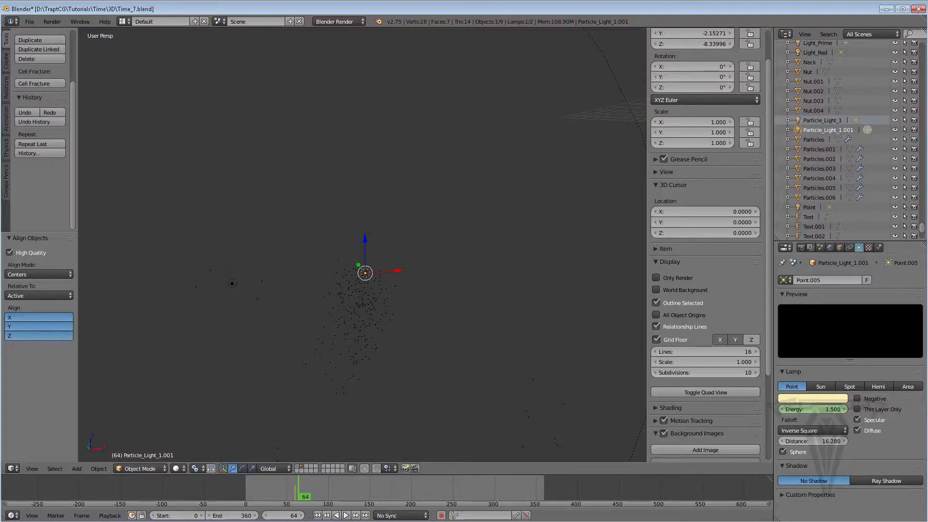
right_click(798, 409)
left_click(798, 390)
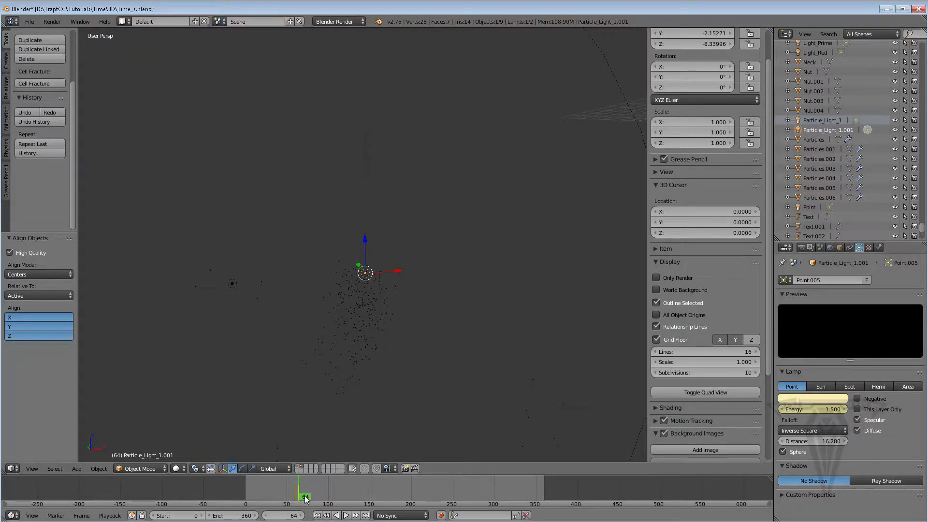
- Go to frame 71, set the lamp's energy back to 0 and insert an energy keyframe
key("Right")
left_click_drag(301, 499, 305, 500)
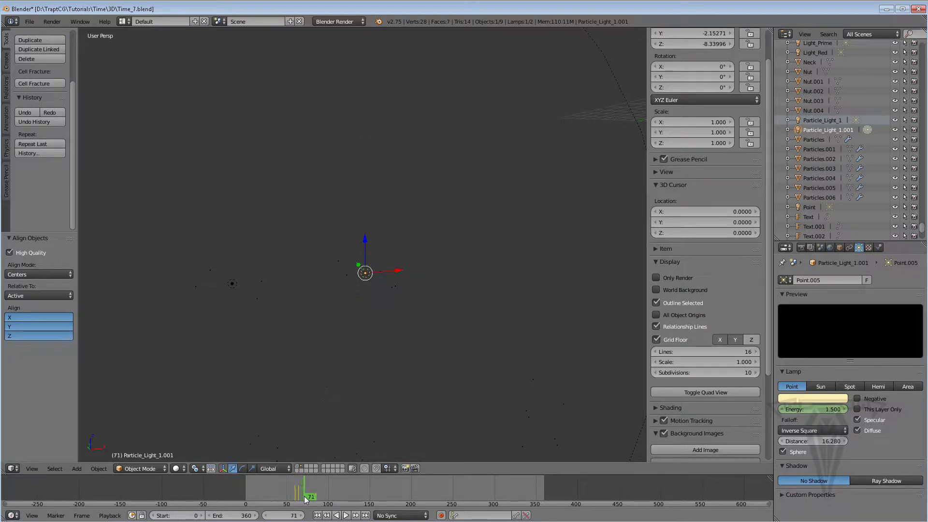
left_click(813, 408)
type("0")
key("Return")
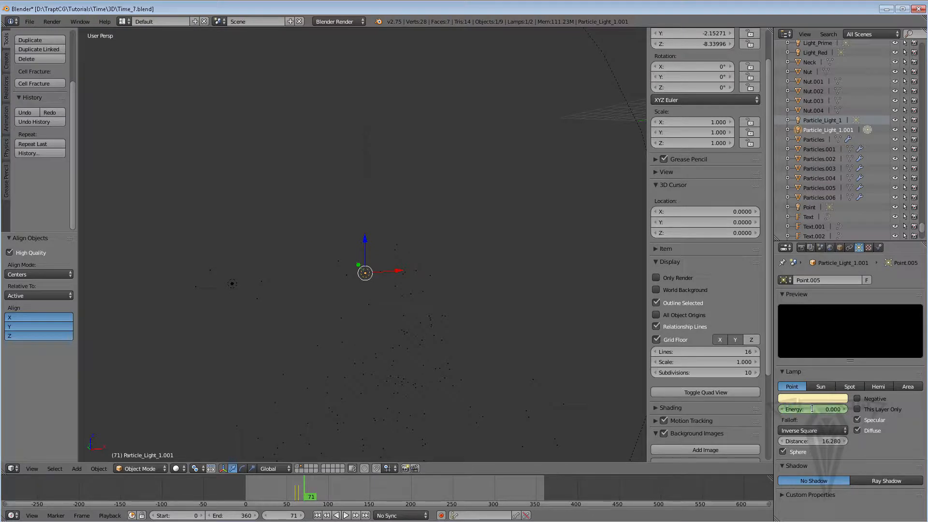
key("i")
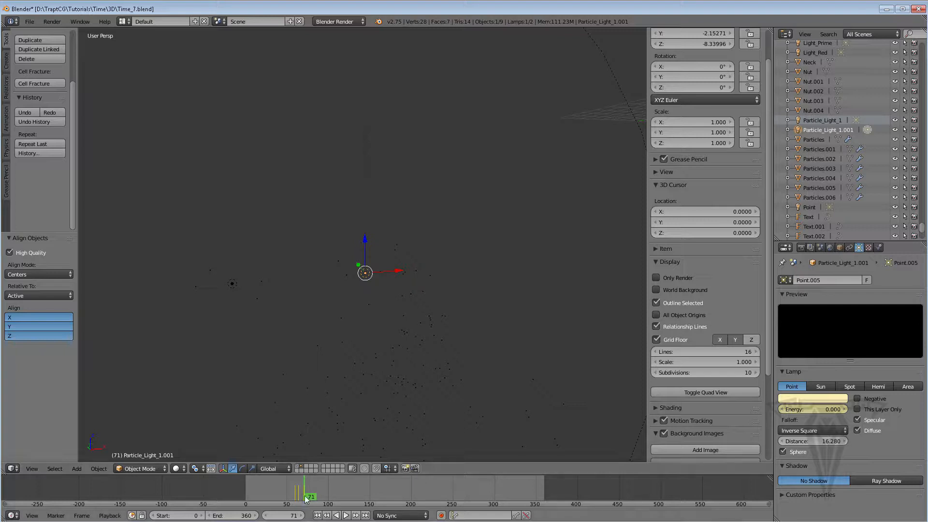
- Scrub the timeline back to frame 40 to examine when the next particle plane starts its burst
left_click_drag(314, 501, 280, 495)
scroll(413, 338, "down", 4)
scroll(339, 396, "down", 3)
scroll(381, 436, "up", 3)
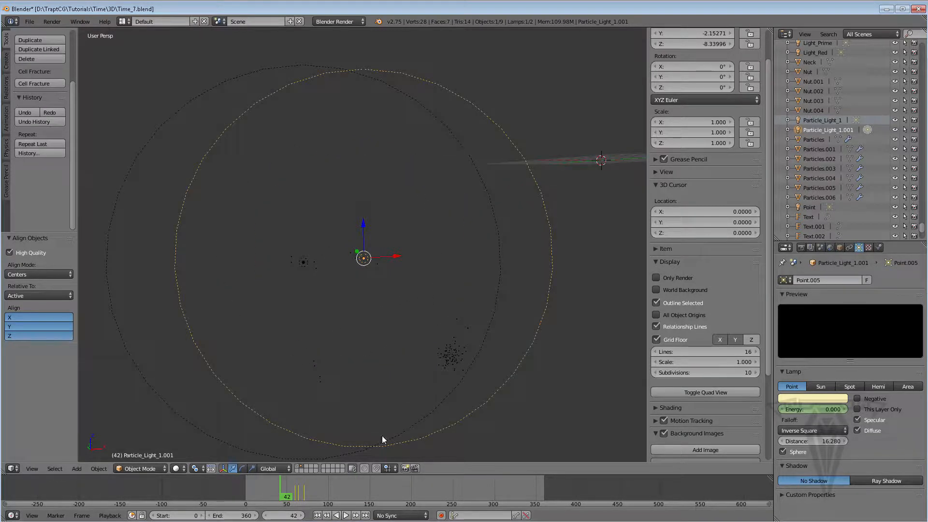
left_click(285, 495)
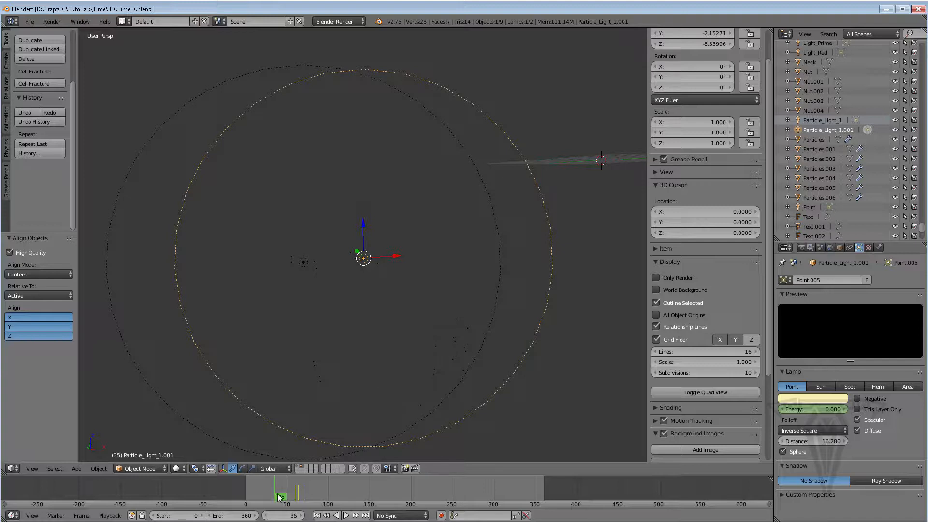
left_click_drag(280, 494, 278, 496)
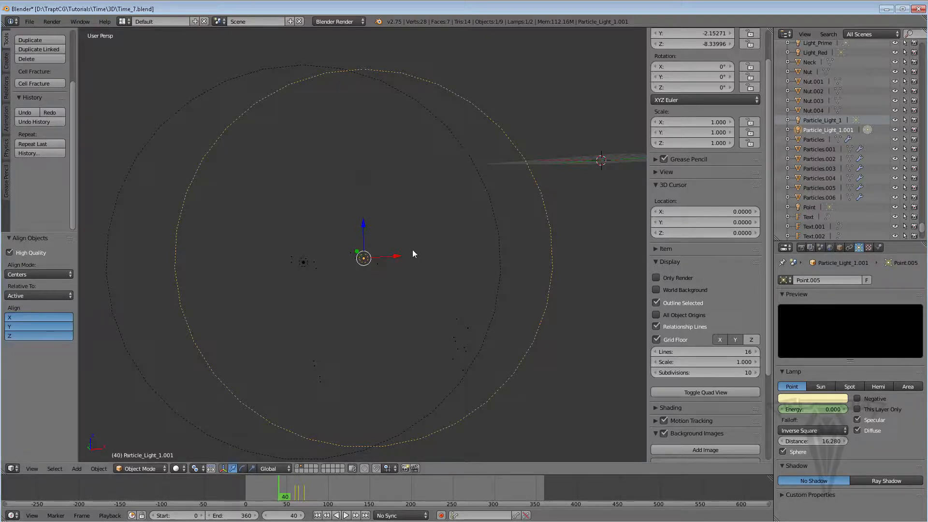
- Copy and paste the keyframed Particle_Light_1.001 lamp in place and select the pasted copy
key("ctrl+c")
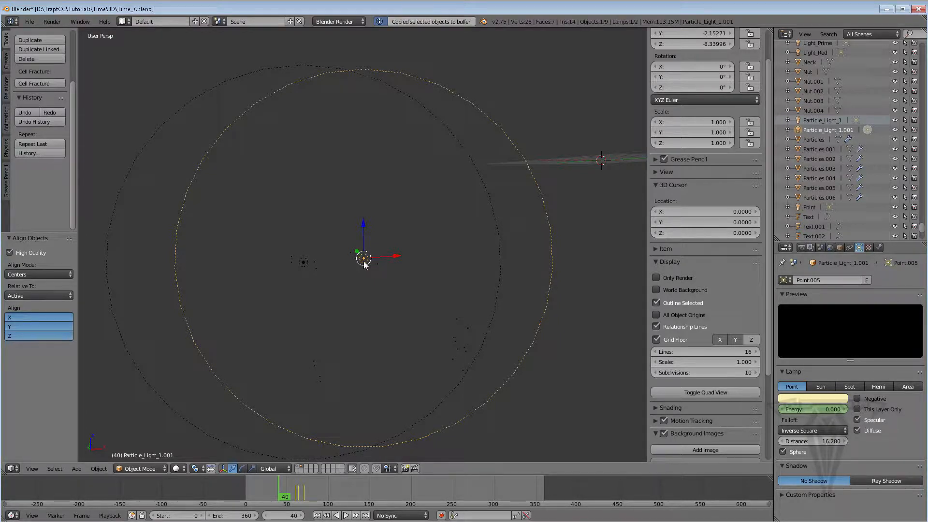
key("ctrl+v")
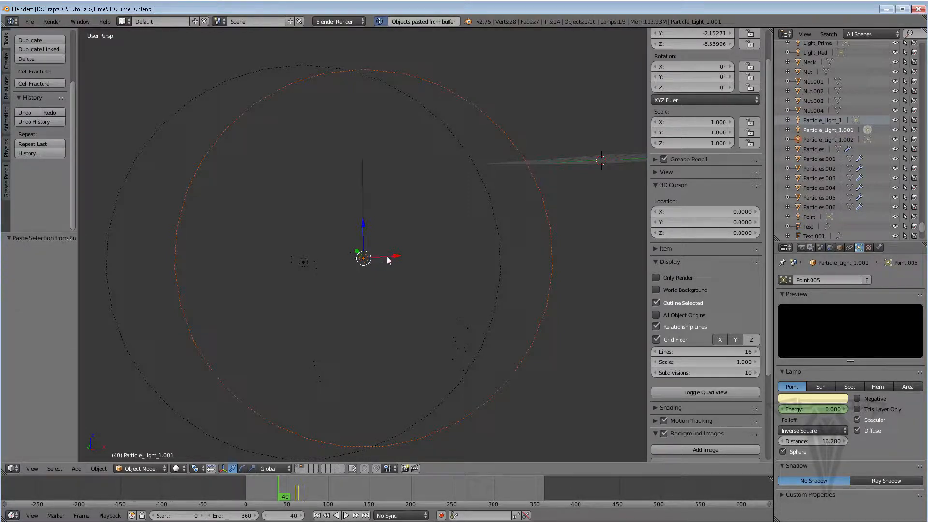
left_click(822, 138)
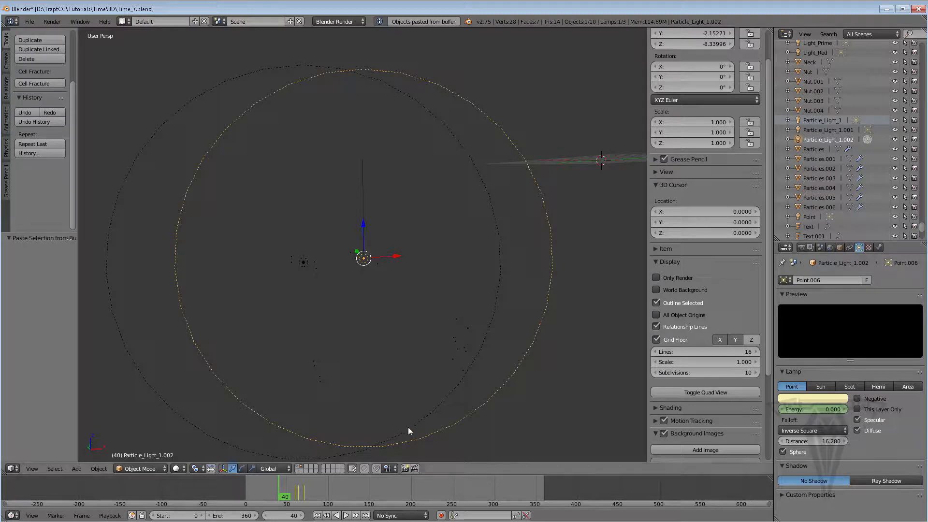
right_click(466, 329)
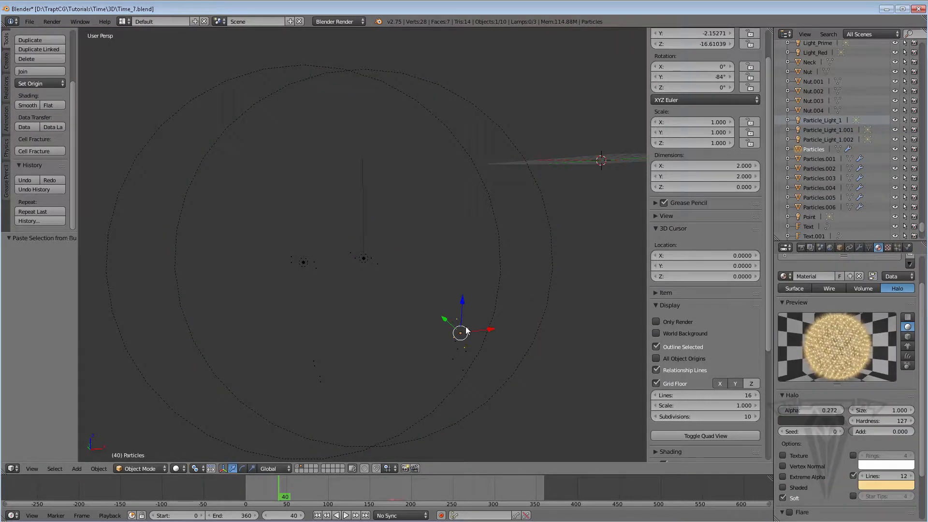
right_click(365, 258)
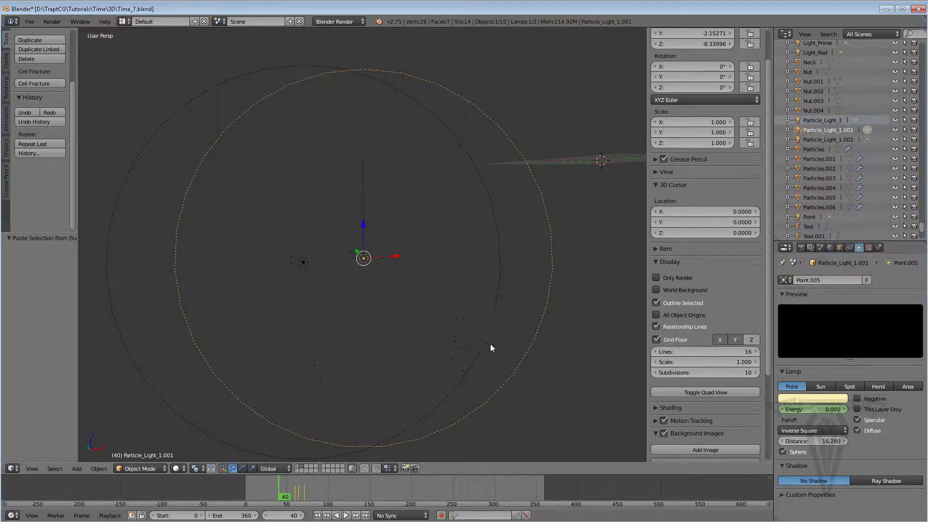
right_click(468, 326, "shift")
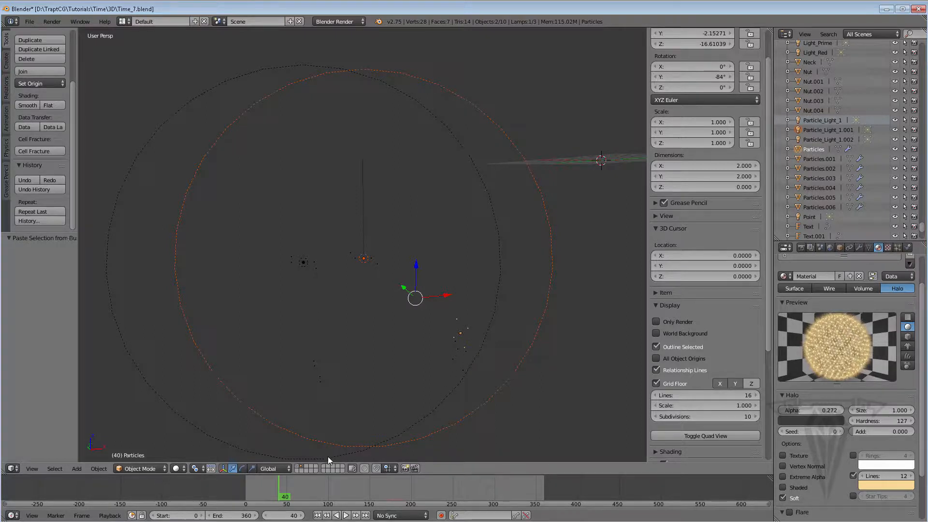
- At frame 41, align the Particle_Light_1.001 lamp to the Particles.004 plane by centers on X, Y and Z
left_click(288, 499)
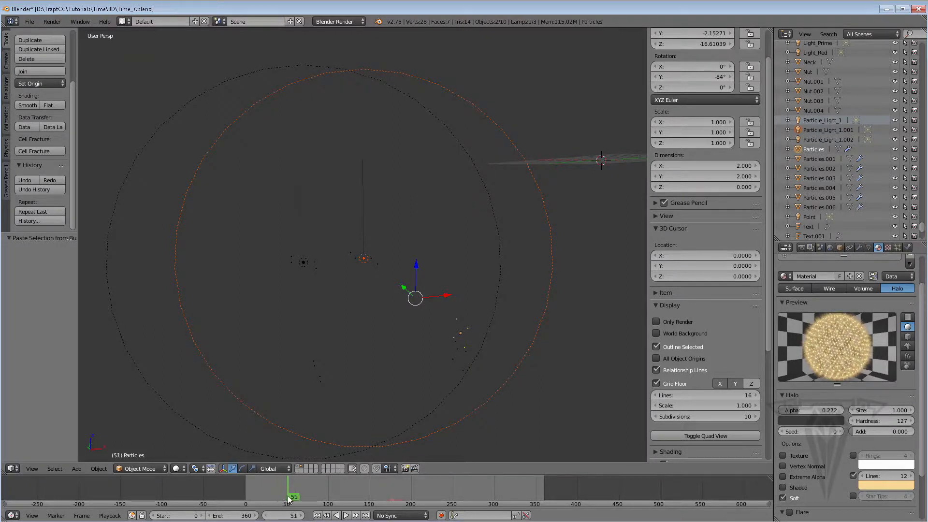
left_click_drag(288, 498, 279, 498)
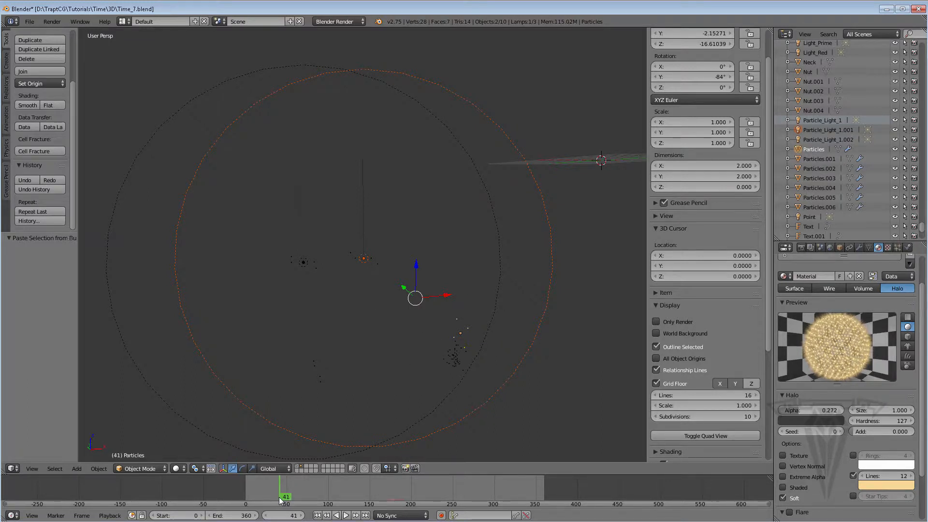
right_click(466, 355)
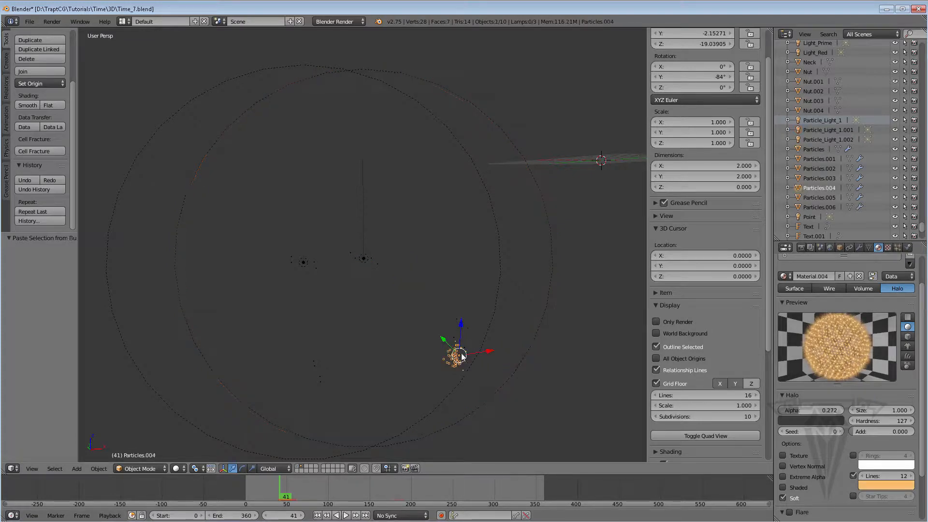
right_click(363, 201)
right_click(455, 363)
left_click(102, 468)
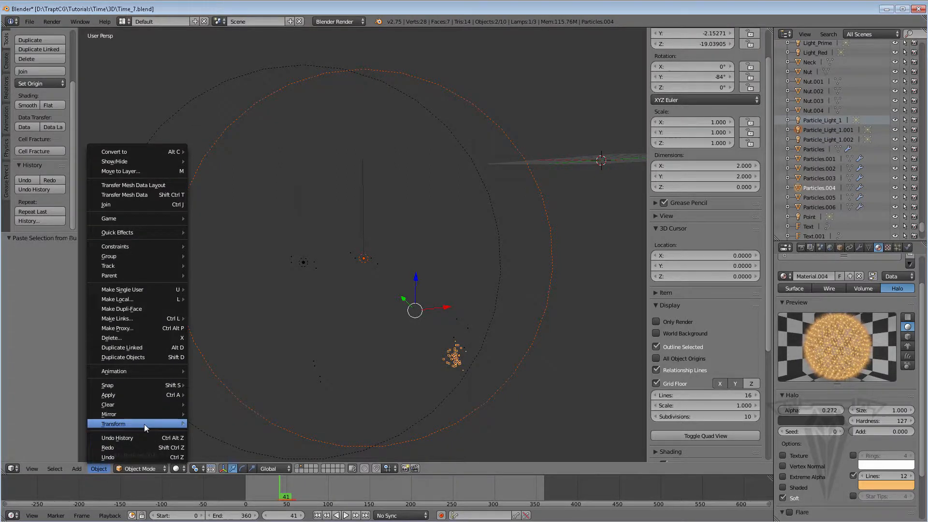
mouse_move(144, 425)
left_click(215, 409)
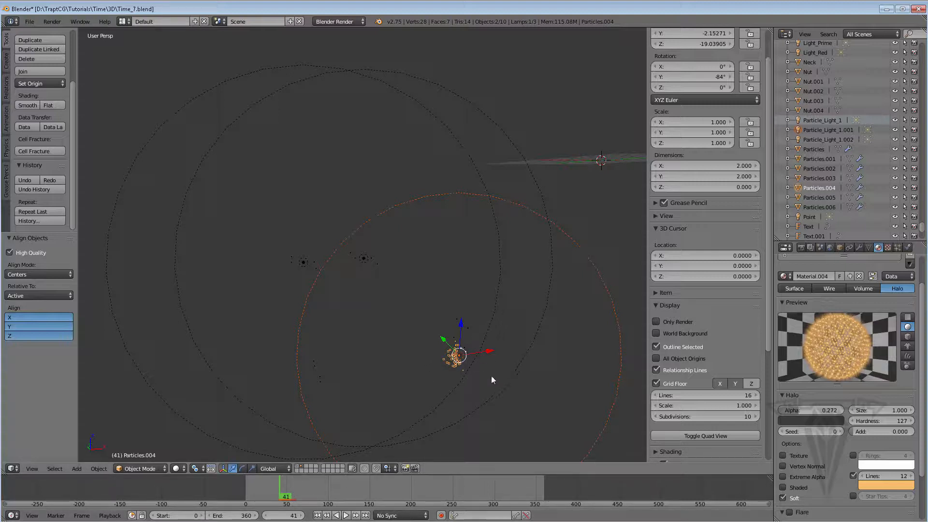
- Select the Particle_Light_1.001 lamp, split the 3D viewport side by side and turn the new area into a Graph Editor
right_click(462, 280)
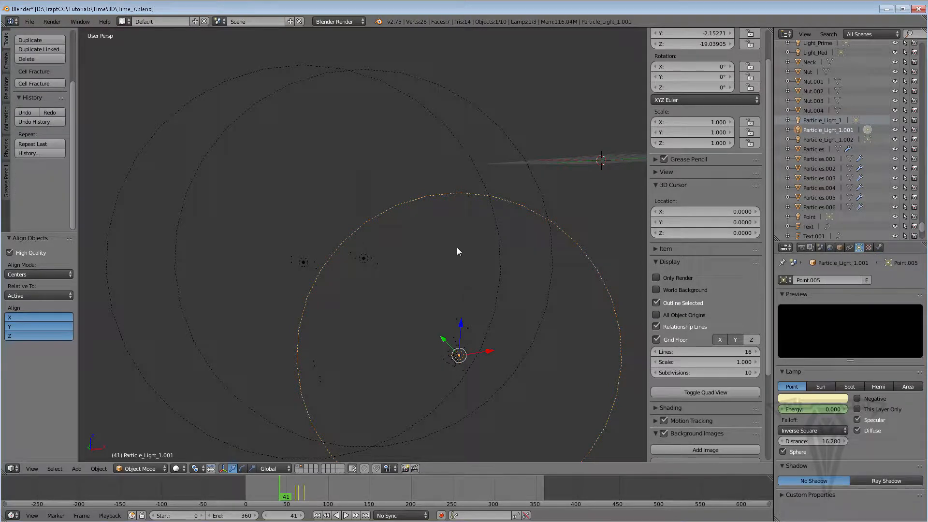
right_click(443, 125)
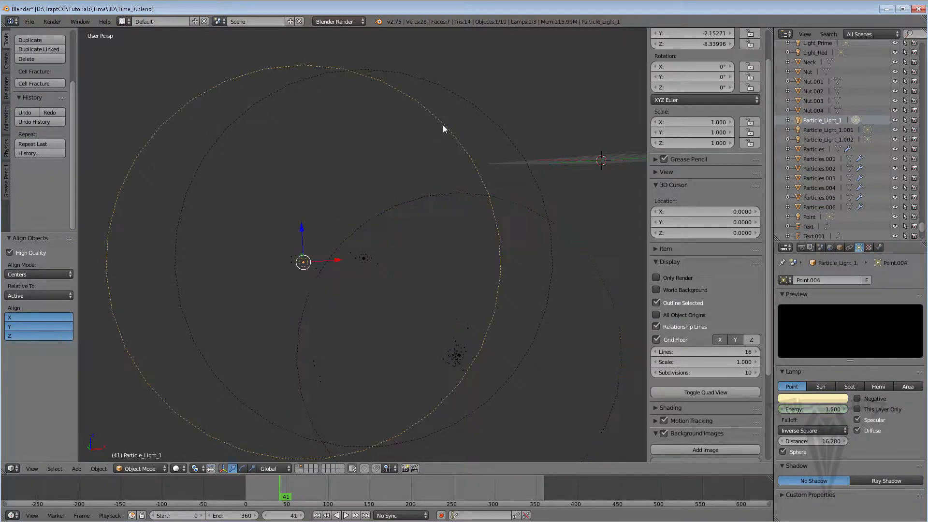
right_click(522, 210)
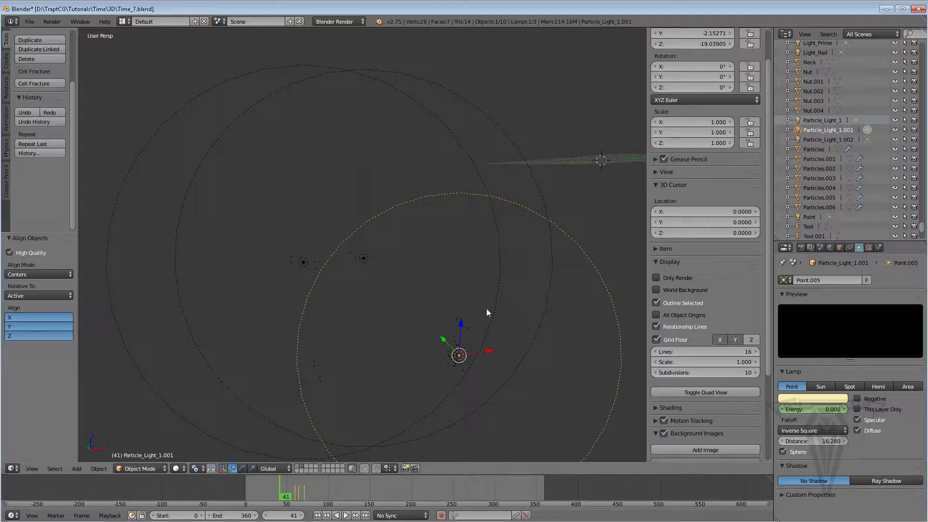
left_click_drag(771, 29, 388, 121)
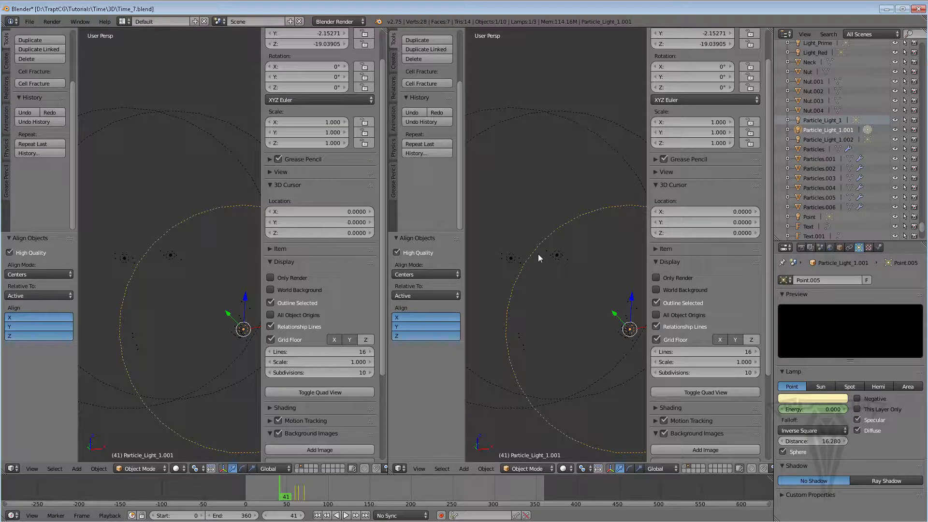
key("t")
key("n")
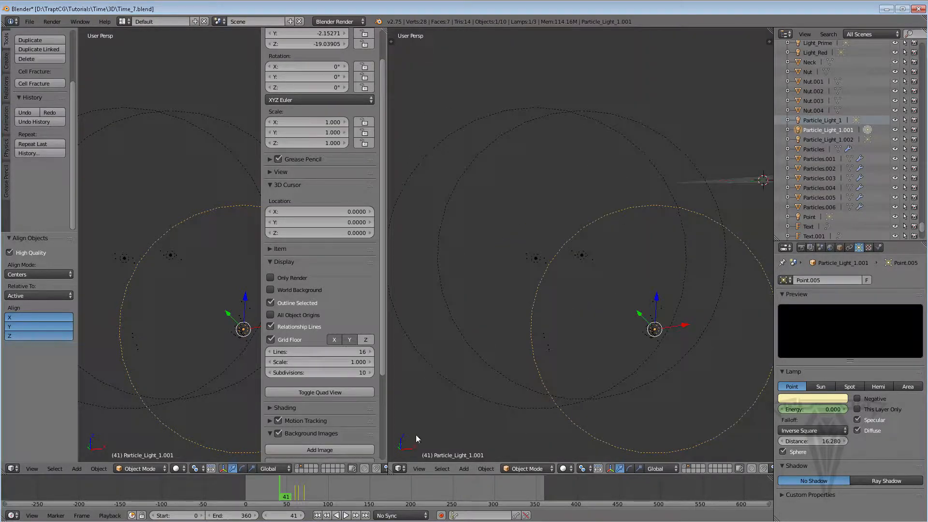
left_click(400, 469)
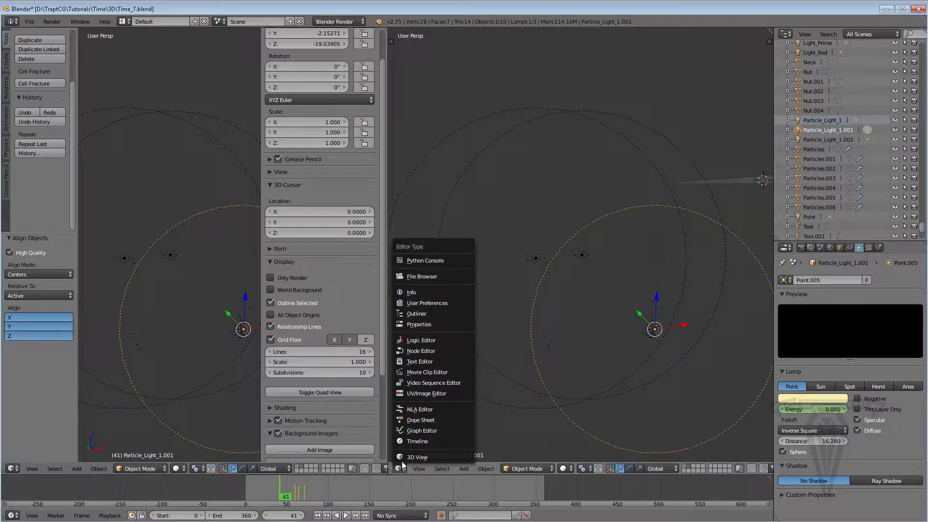
left_click(416, 430)
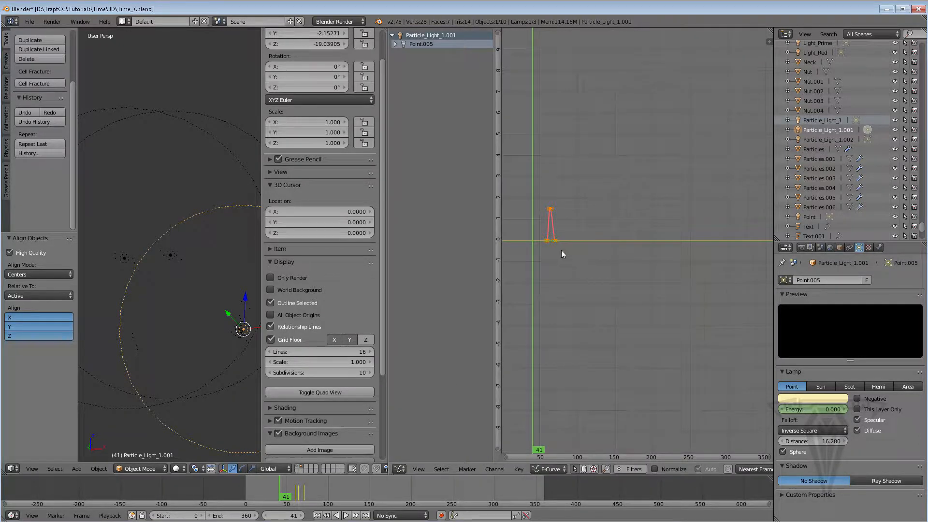
- Shift all of Particle_Light_1.001's energy keyframes earlier along X only, by about 20 frames, so the flash starts at frame 40
middle_click_drag(509, 269, 649, 272)
scroll(649, 272, "up", 4)
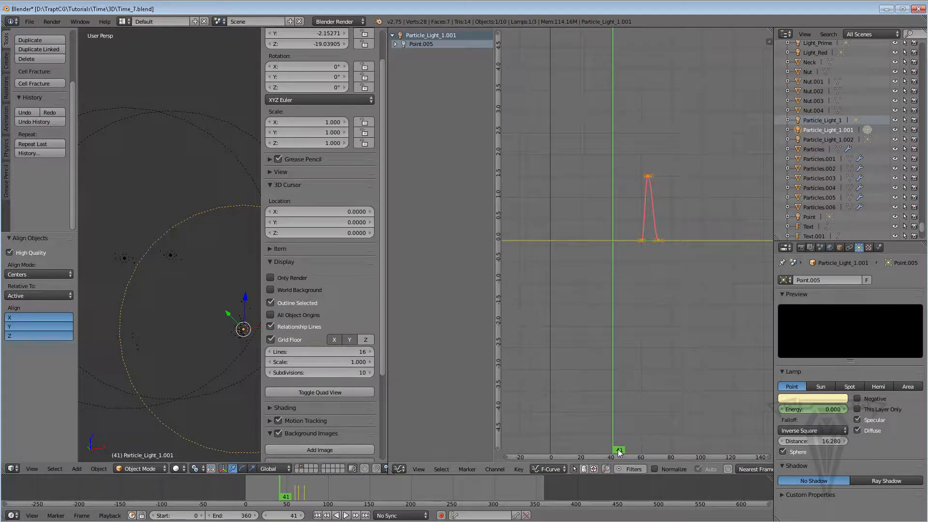
left_click_drag(620, 450, 610, 451)
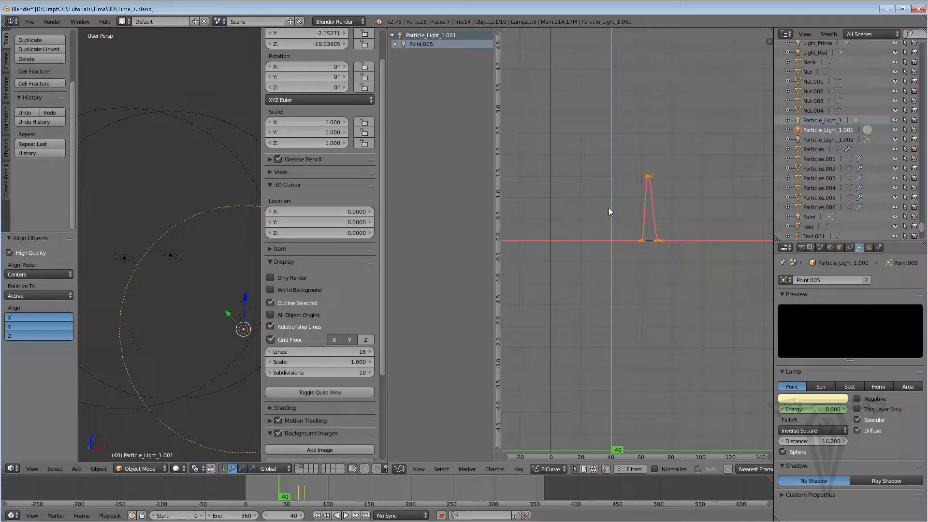
key("a")
key("a")
key("g")
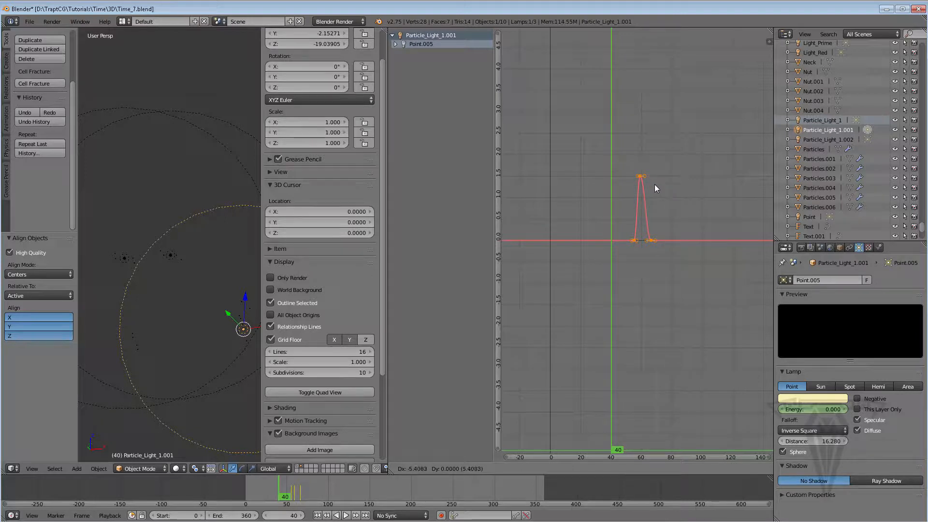
key("x")
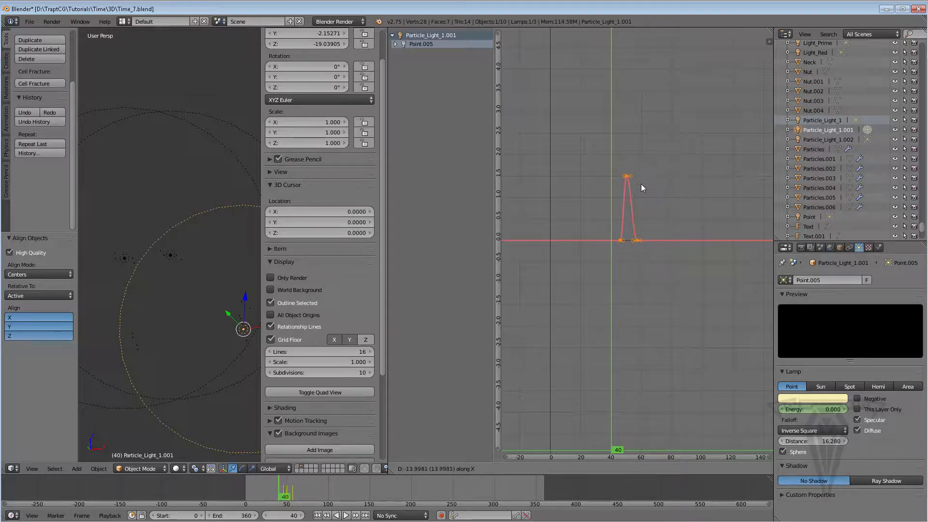
left_click(632, 188)
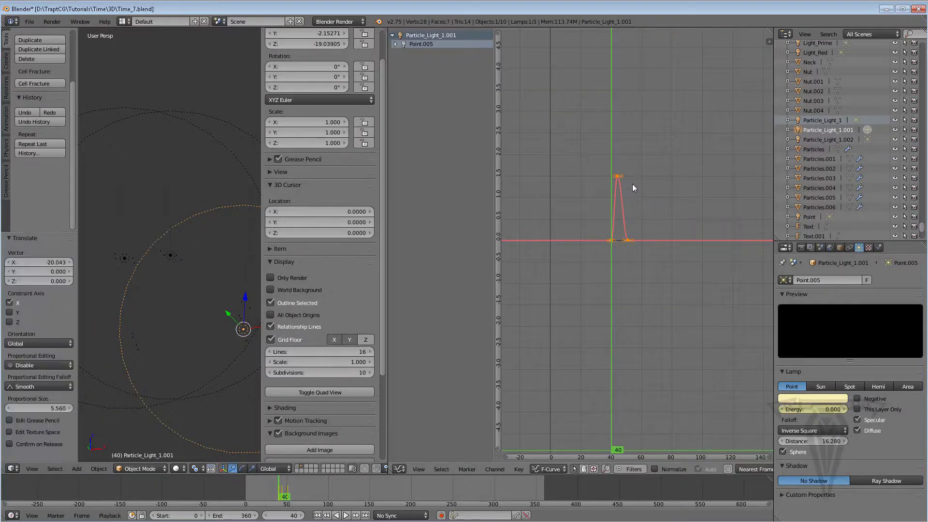
- Scrub the timeline to frame 64 to examine which particle plane bursts next, and select the Particles.003 plane
right_click(198, 382)
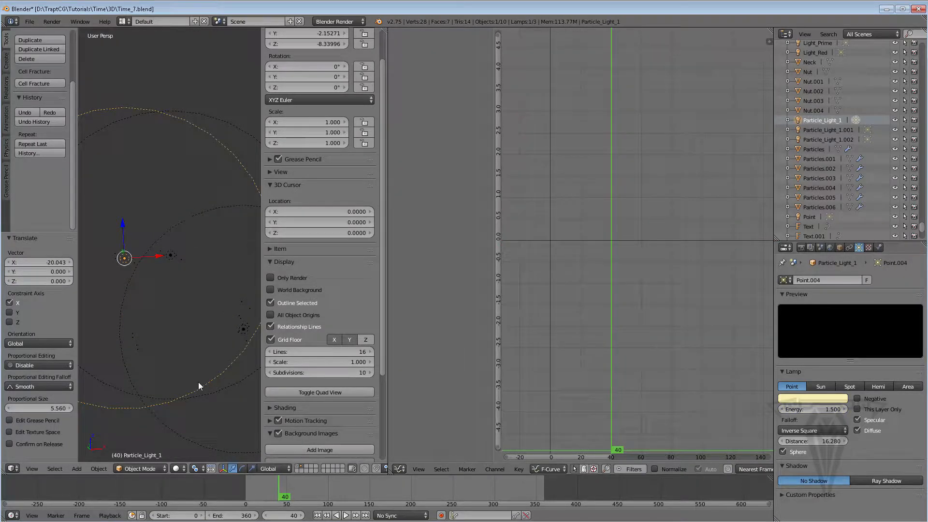
right_click(243, 330)
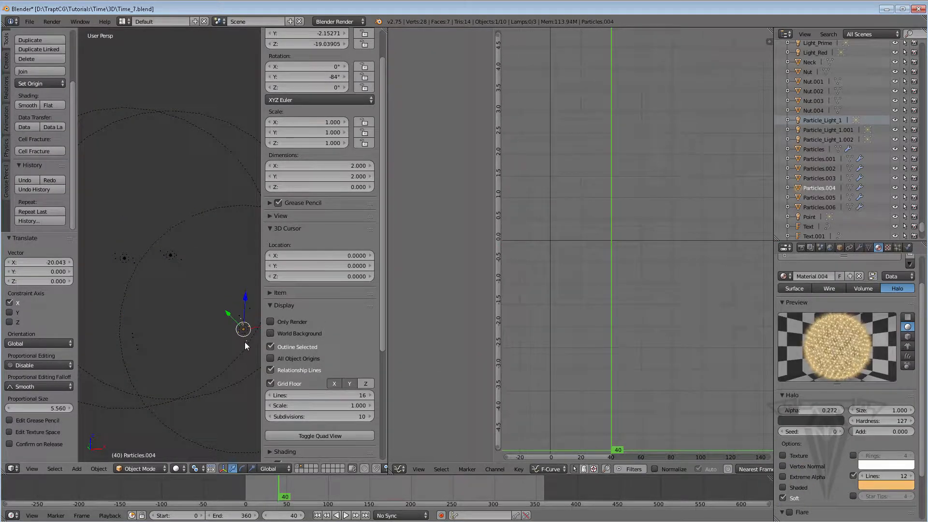
left_click_drag(280, 485, 297, 496)
scroll(196, 293, "down", 3)
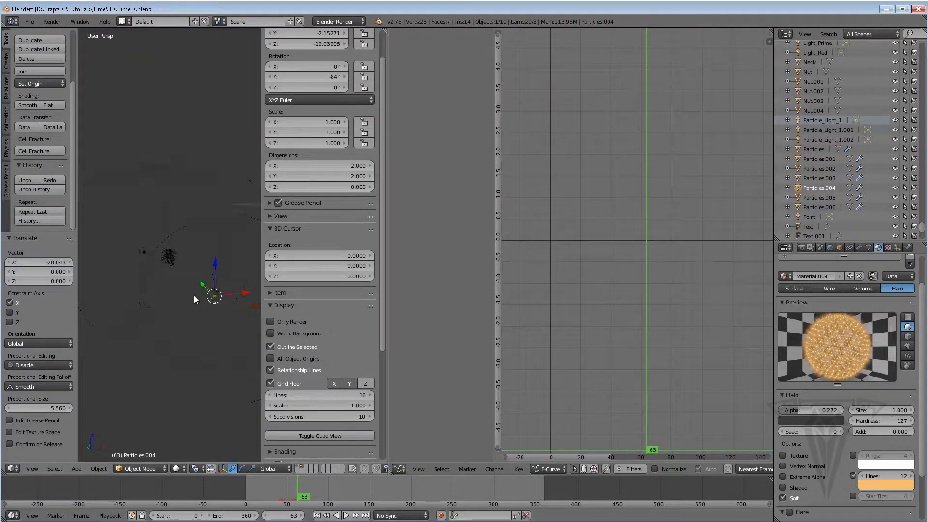
scroll(184, 302, "up", 1)
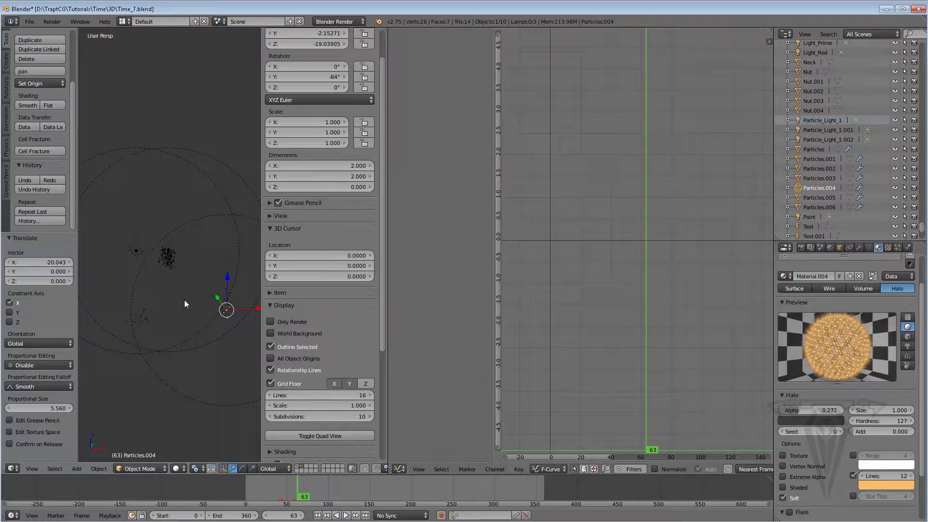
mouse_move(303, 495)
left_mouse_down()
mouse_move(270, 497)
mouse_move(306, 499)
mouse_move(297, 493)
left_mouse_up()
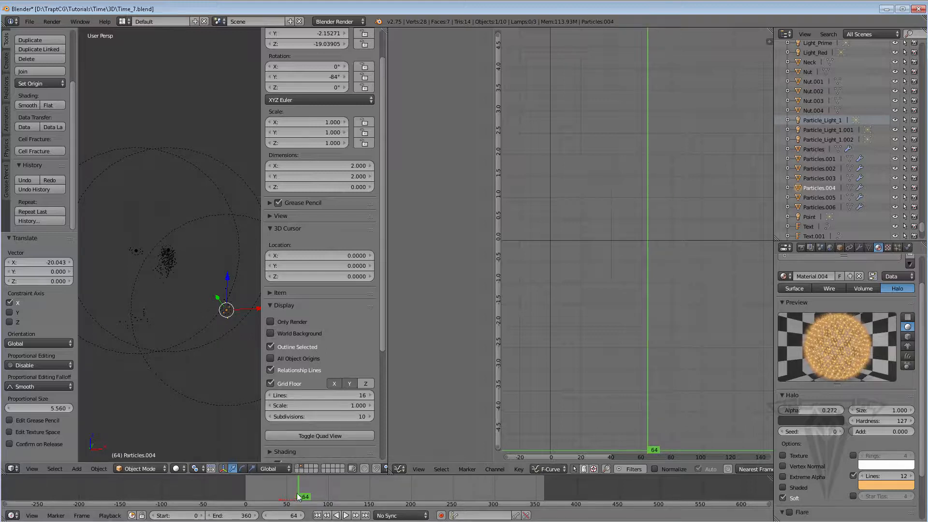
right_click(143, 318)
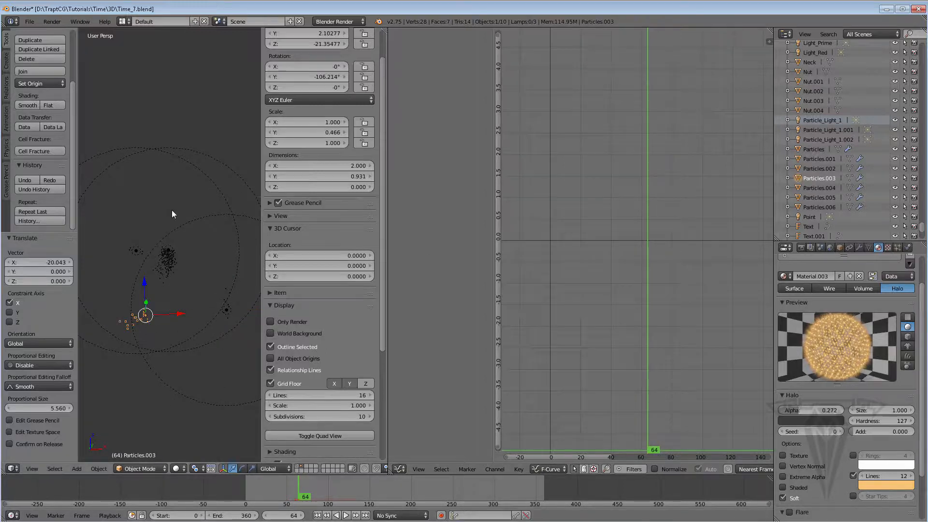
- Copy and paste the keyframed Particle_Light_1.002 lamp in place and select the pasted copy
right_click(167, 213)
key("ctrl+c")
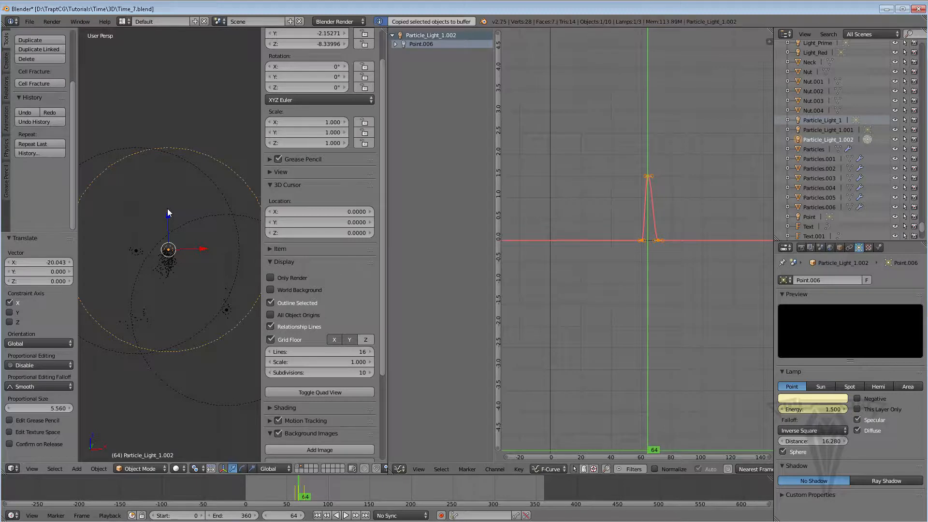
key("ctrl+v")
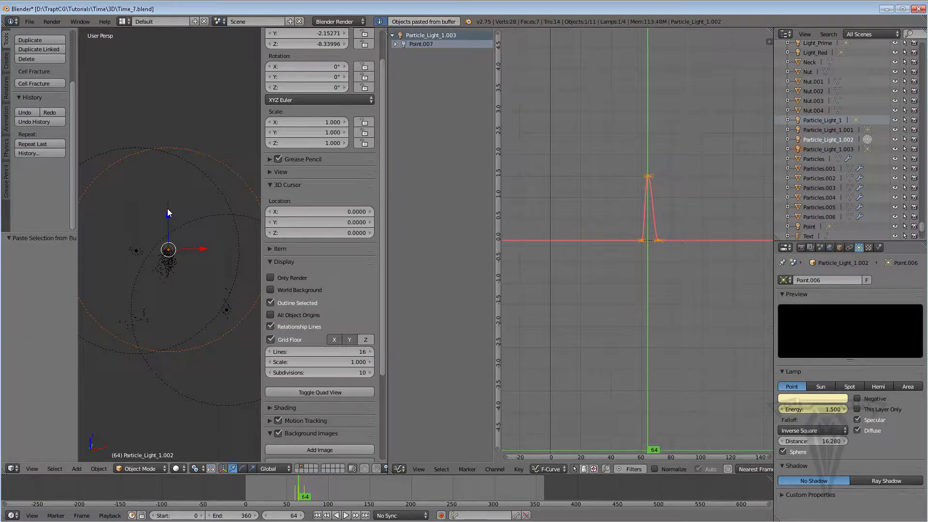
left_click(814, 148)
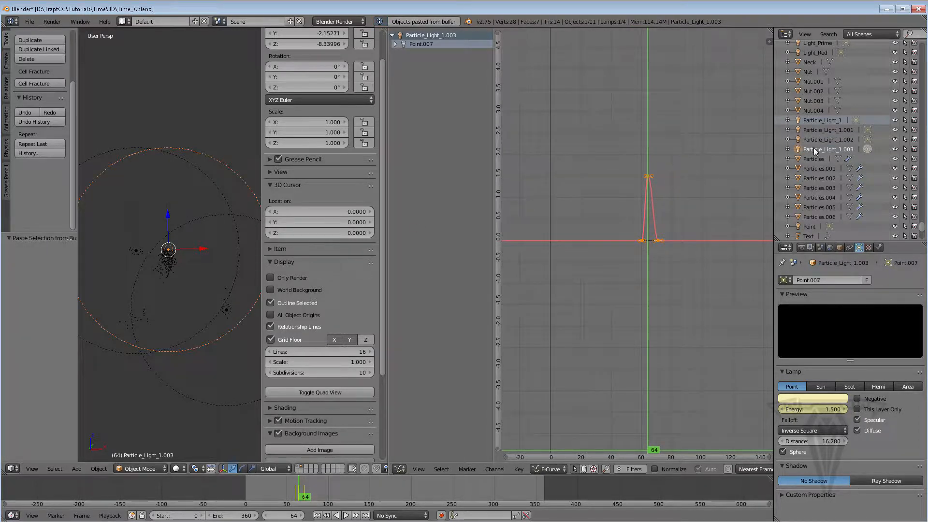
- Align the Particle_Light_1.003 lamp to the Particles.003 plane by centers on X, Y and Z
right_click(146, 317)
left_click(98, 469)
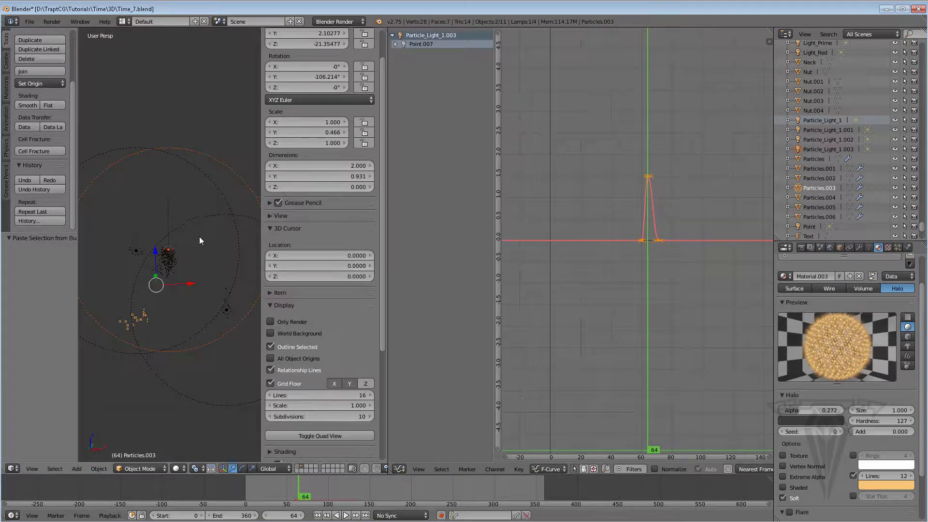
left_click(810, 149)
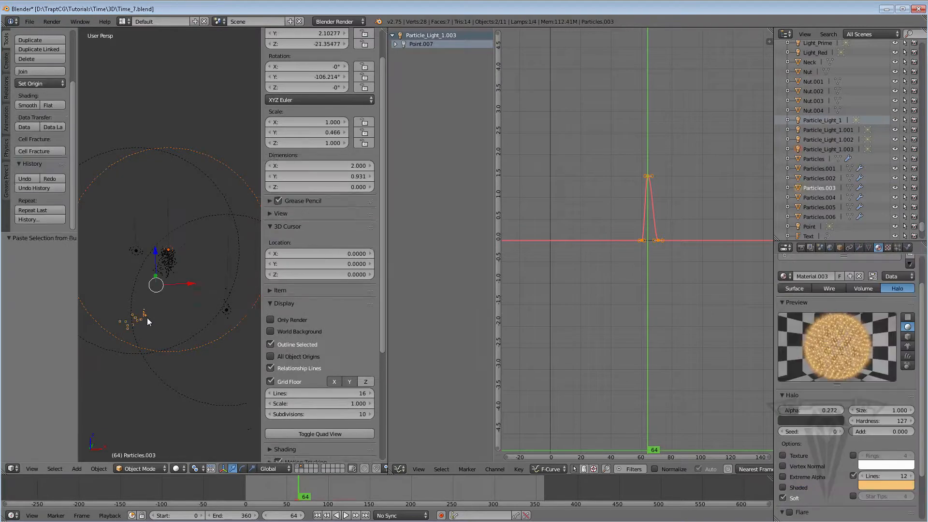
right_click(147, 318, "shift")
left_click(102, 469)
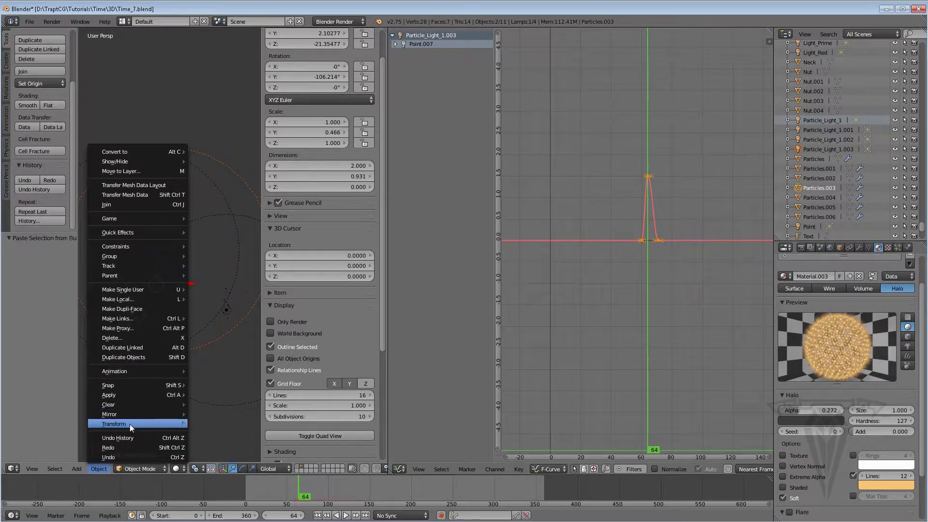
mouse_move(130, 425)
left_click(229, 410)
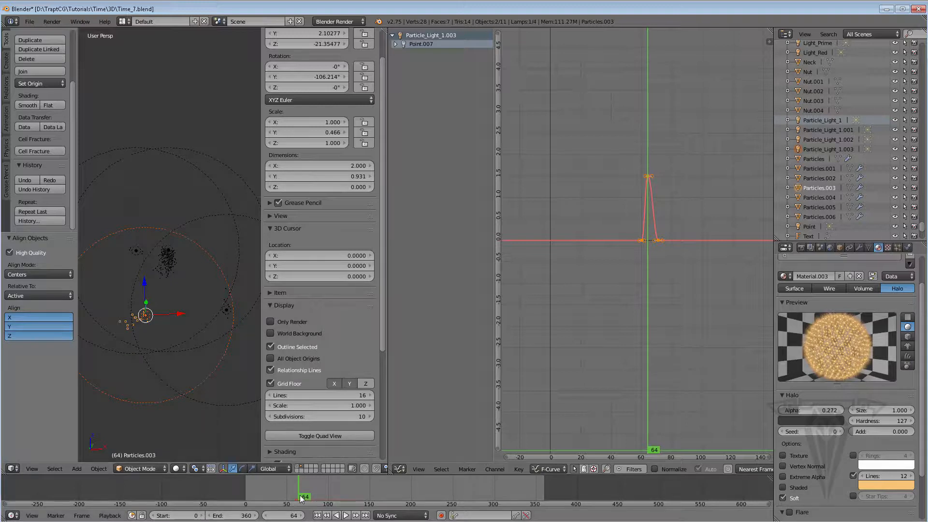
- Scrub the timeline between frames 60 and 80 to examine when the Particles.003 burst happens relative to the lamp's energy curve
left_click_drag(304, 496, 295, 496)
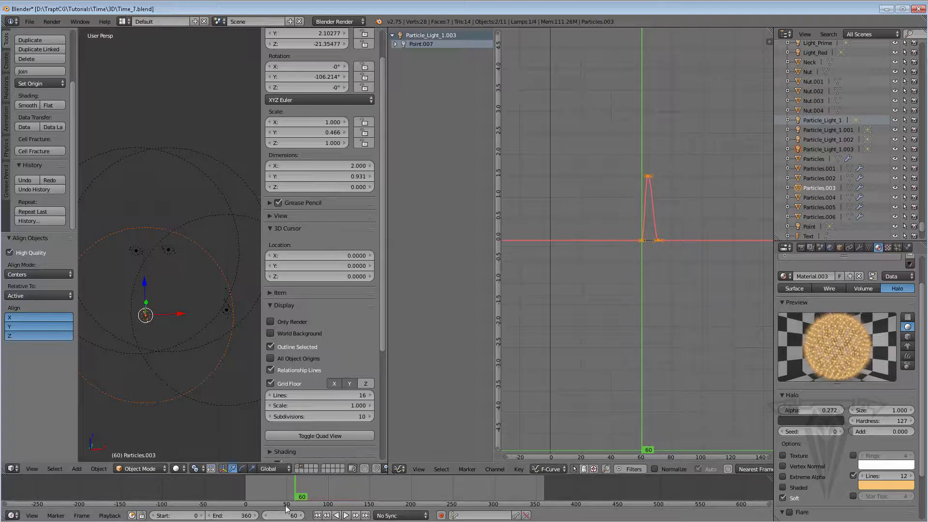
mouse_move(300, 498)
left_mouse_down()
mouse_move(321, 496)
mouse_move(286, 491)
mouse_move(333, 494)
mouse_move(311, 494)
left_mouse_up()
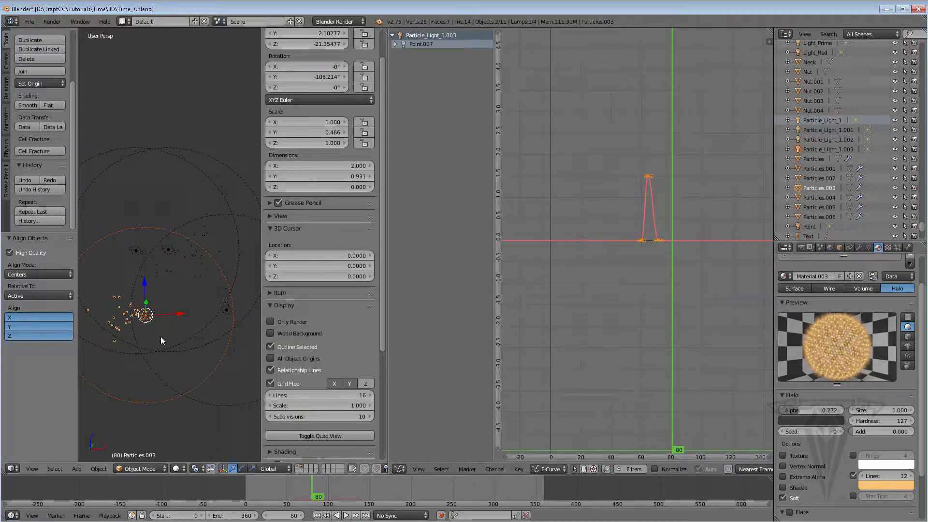
scroll(116, 322, "up", 2)
middle_click_drag(118, 334, 153, 316, "shift")
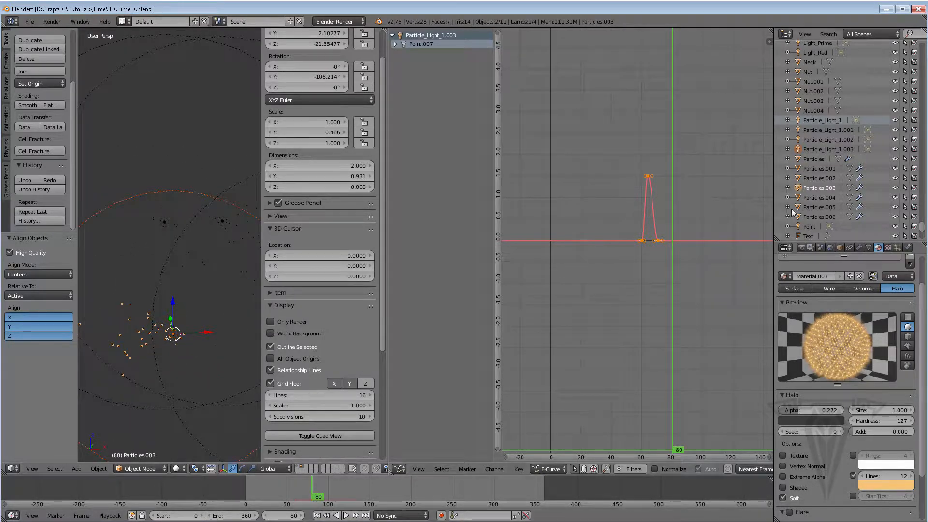
scroll(677, 251, "up", 3)
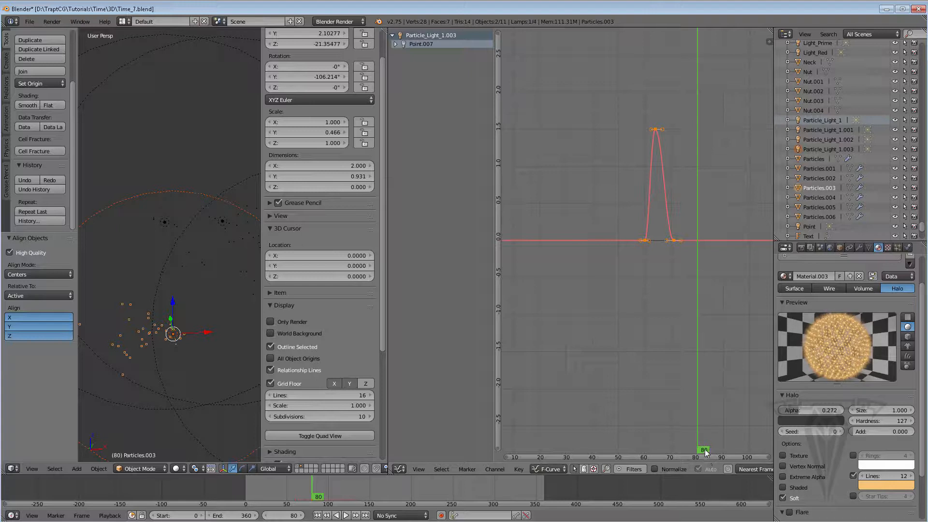
key("g")
left_click(695, 448)
key("ctrl+z")
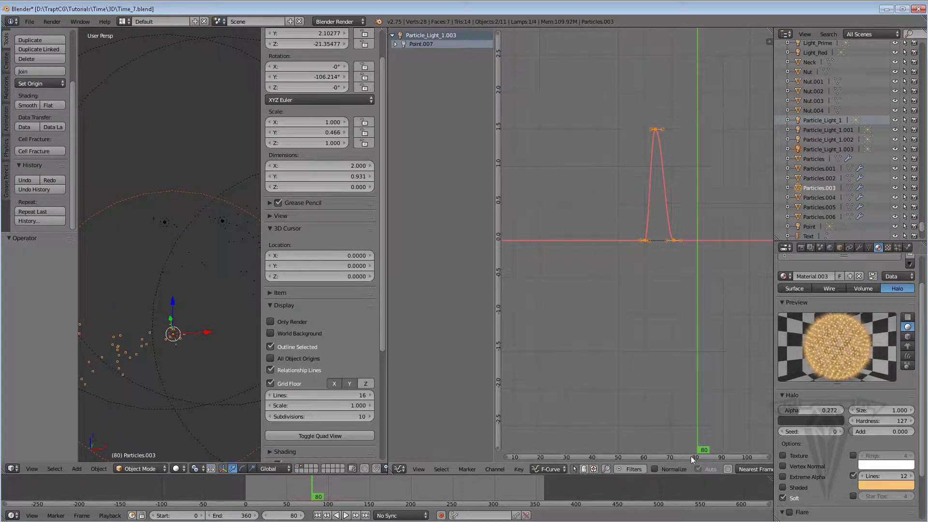
left_click_drag(701, 448, 676, 450)
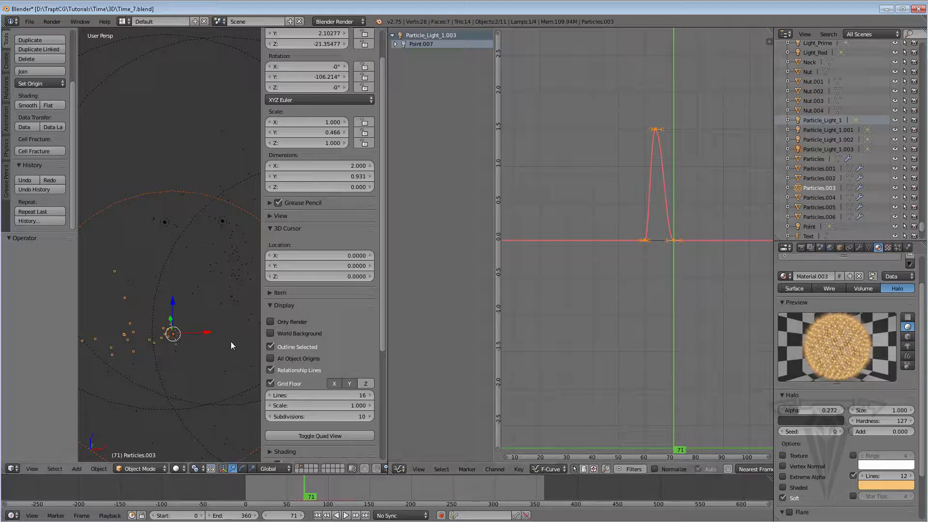
- Compare the energy curves of the Particle_Light_1.003 and Particle_Light_1.001 lamps, leaving Particle_Light_1.003 selected
right_click(173, 159)
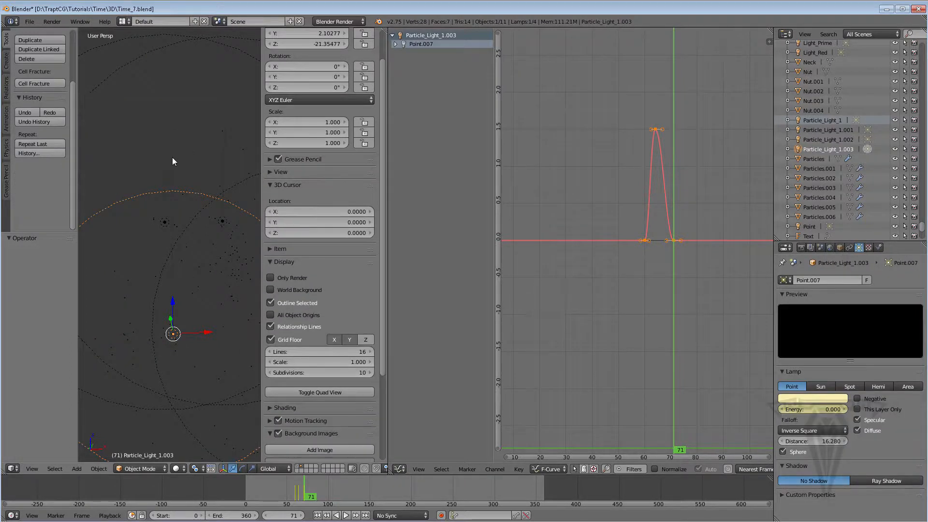
left_click(173, 319)
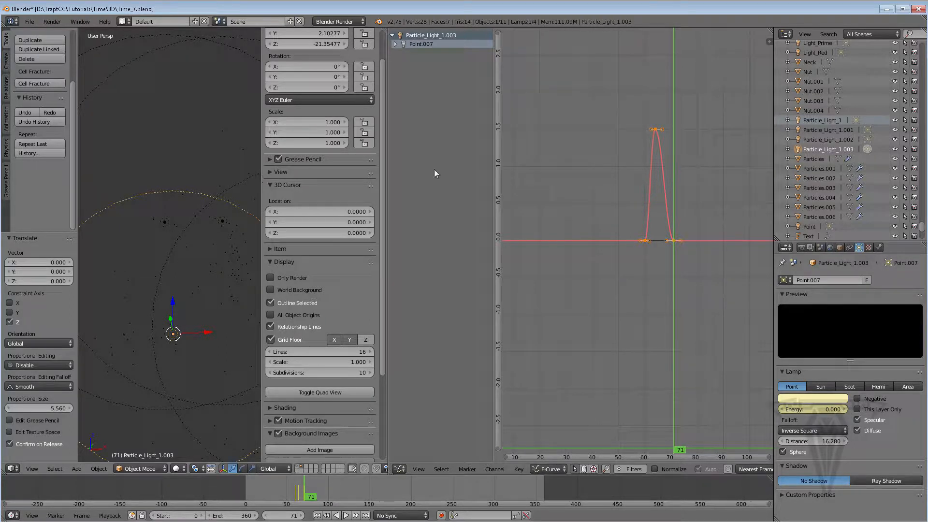
left_click(829, 129)
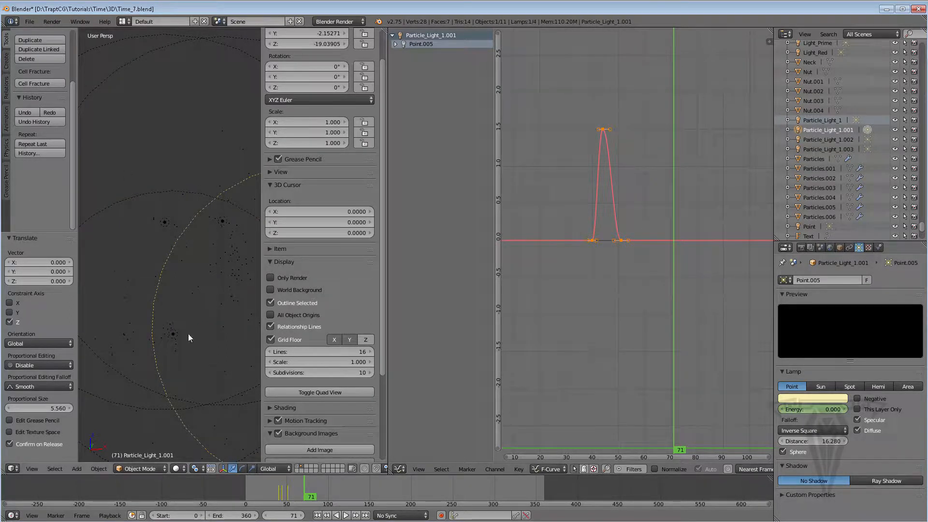
right_click(171, 307)
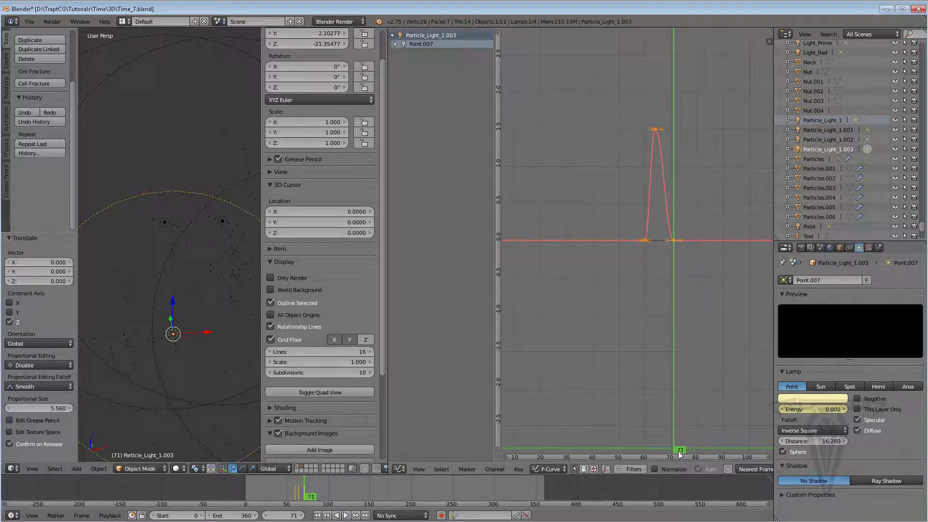
- Keyframe the Particle_Light_1.003 lamp's energy at 0.5 on frame 77
left_click_drag(680, 452, 690, 452)
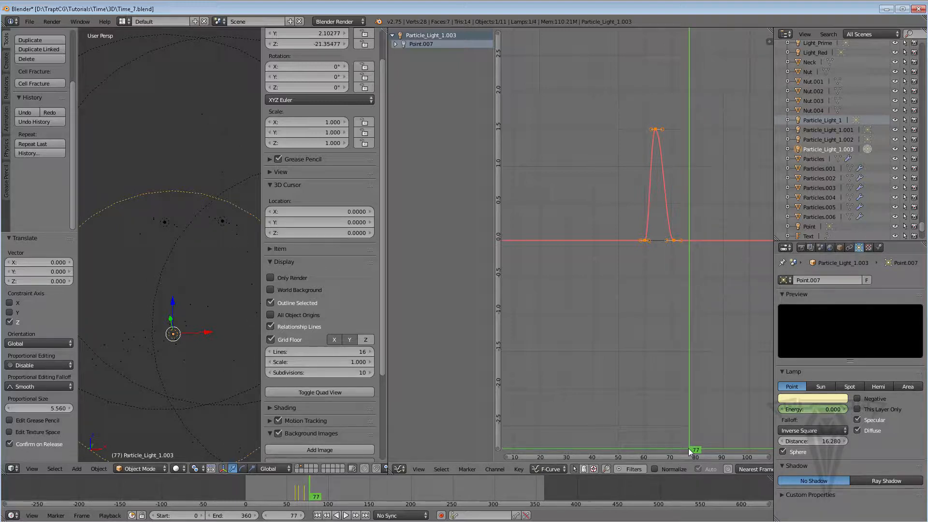
left_click(824, 409)
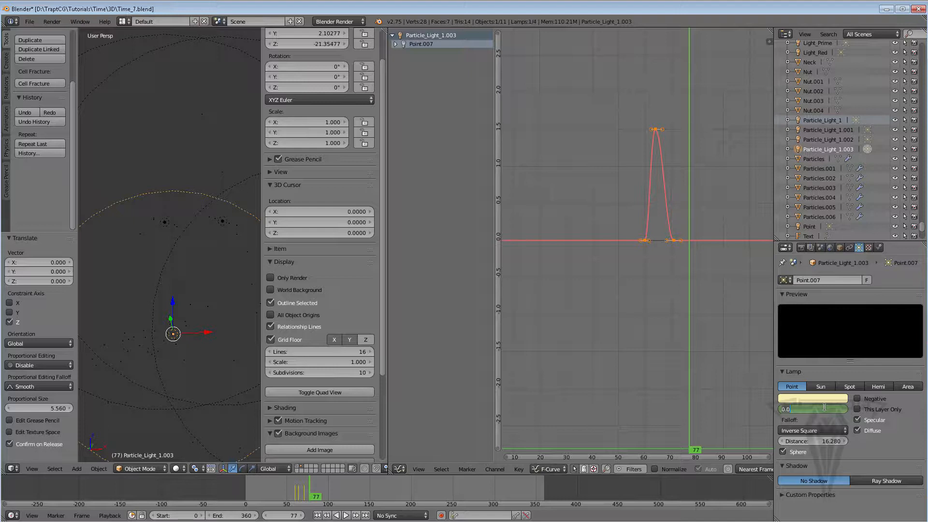
type("5")
key("Return")
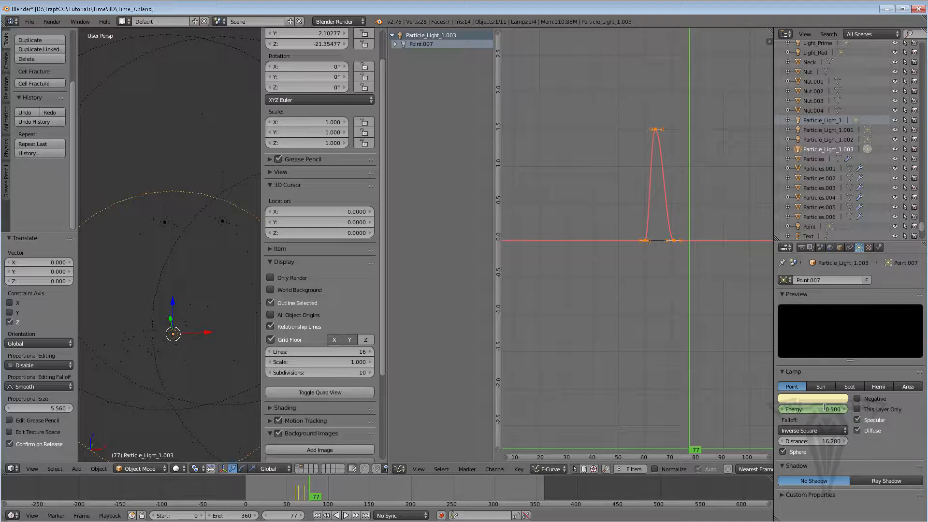
key("i")
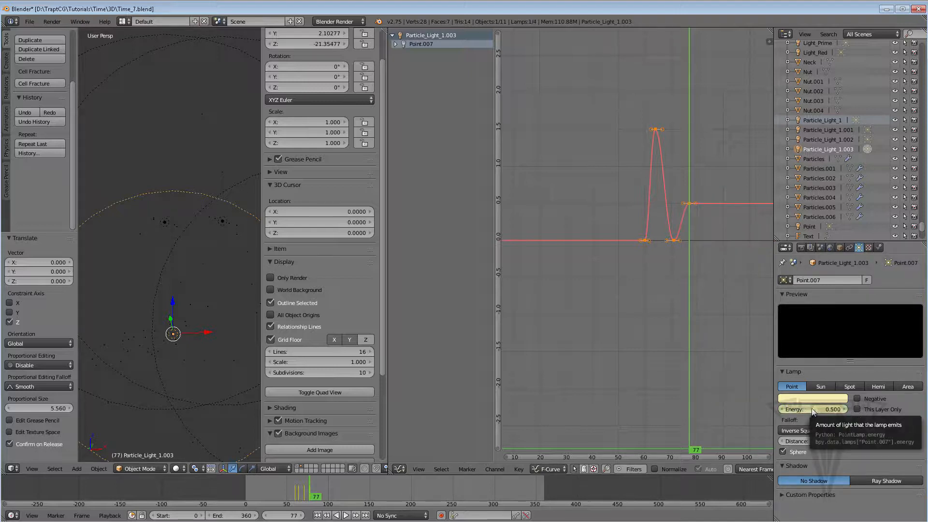
- Keyframe the Particle_Light_1.003 lamp's energy at 0.2 on frame 81
left_click_drag(695, 453, 701, 453)
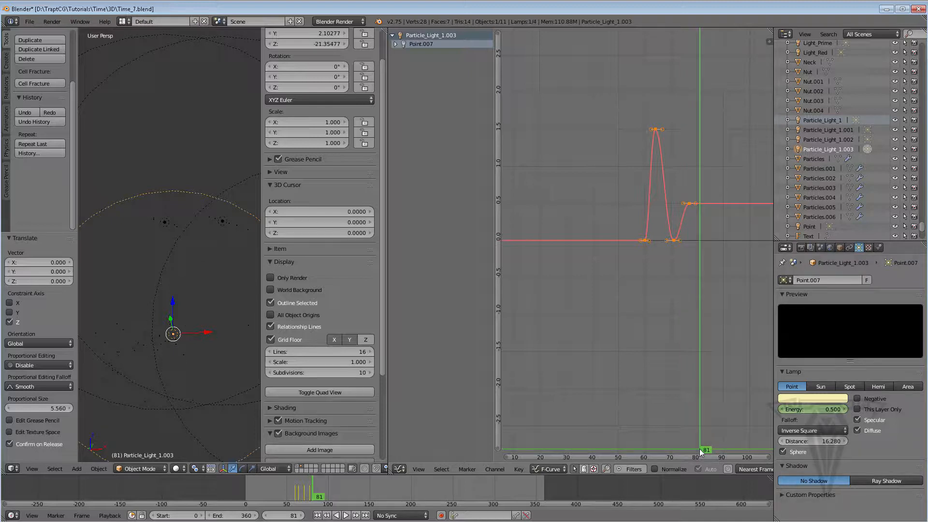
left_click(818, 409)
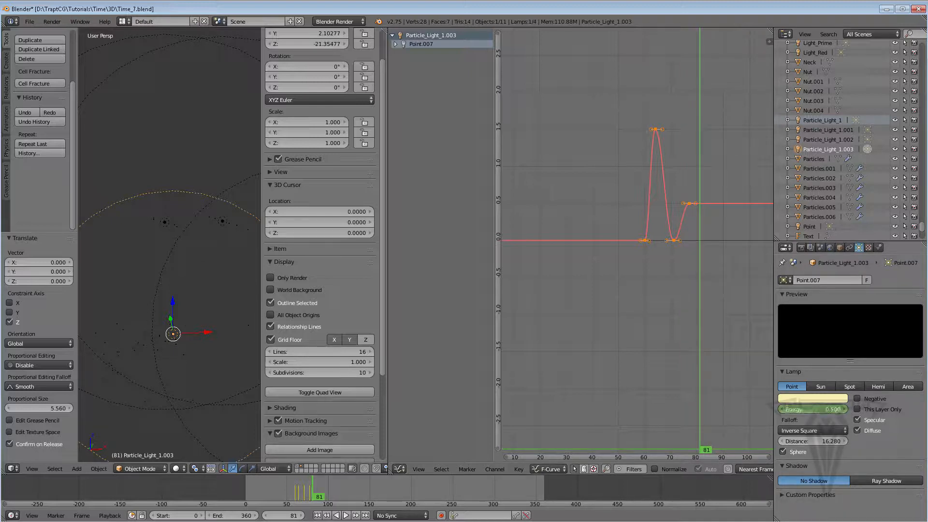
key("BackSpace")
key("Return")
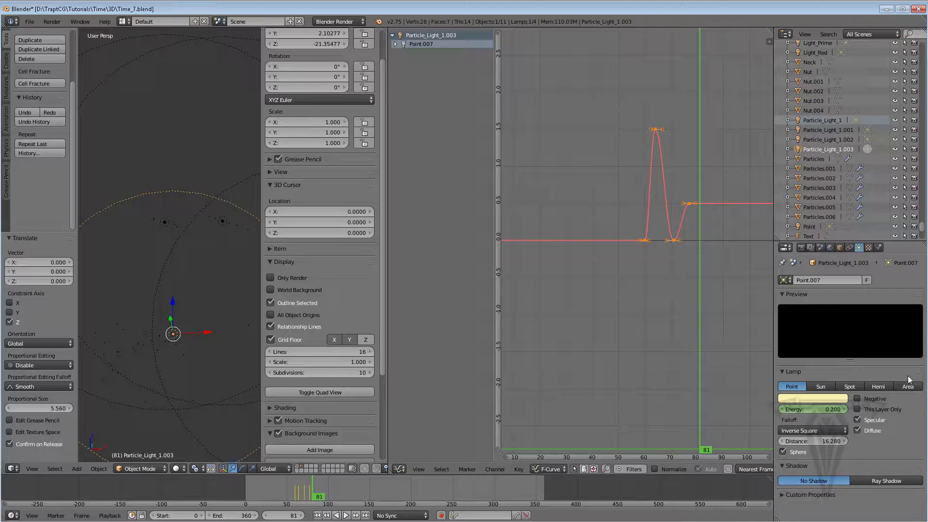
left_click(819, 410)
type("1")
key("Return")
key("i")
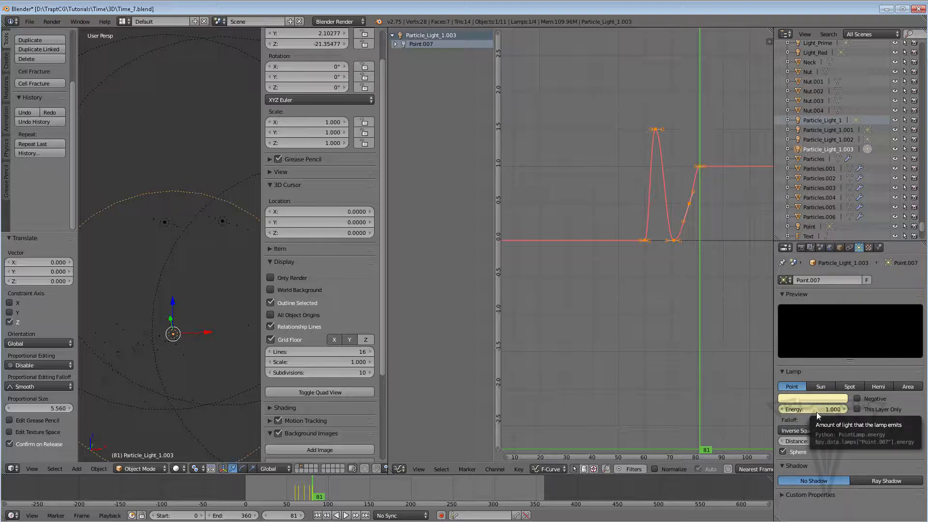
left_click(816, 412)
type("0.2")
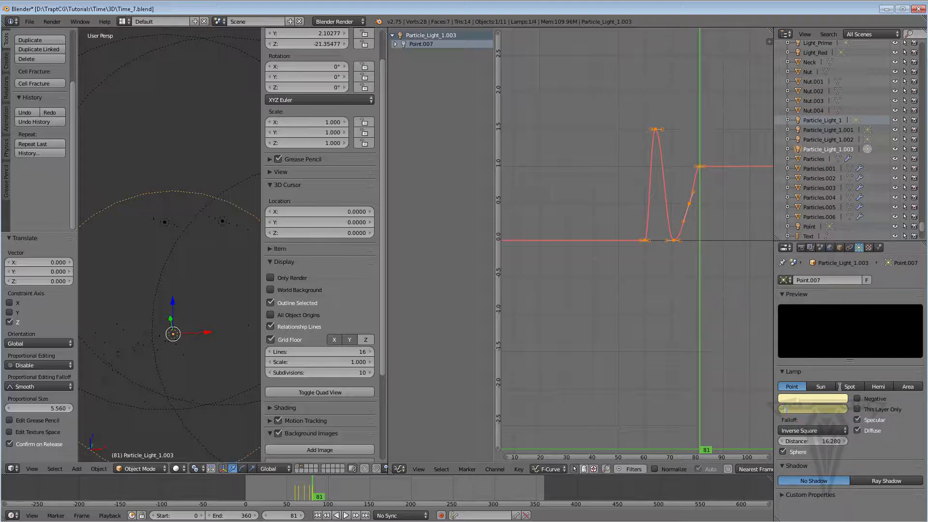
key("Return")
key("i")
- Raise the zero-energy keyframe near frame 71 on the lamp's curve by about 0.09
right_click(675, 242)
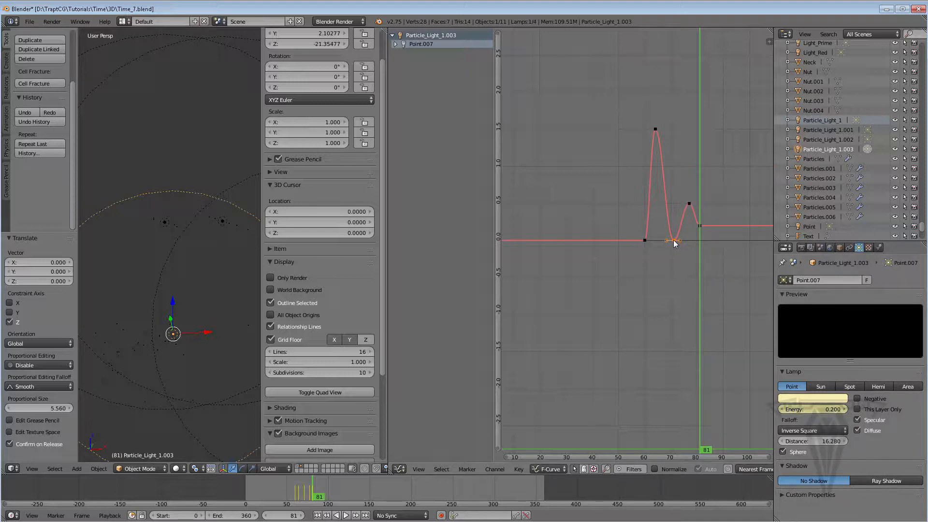
key("g")
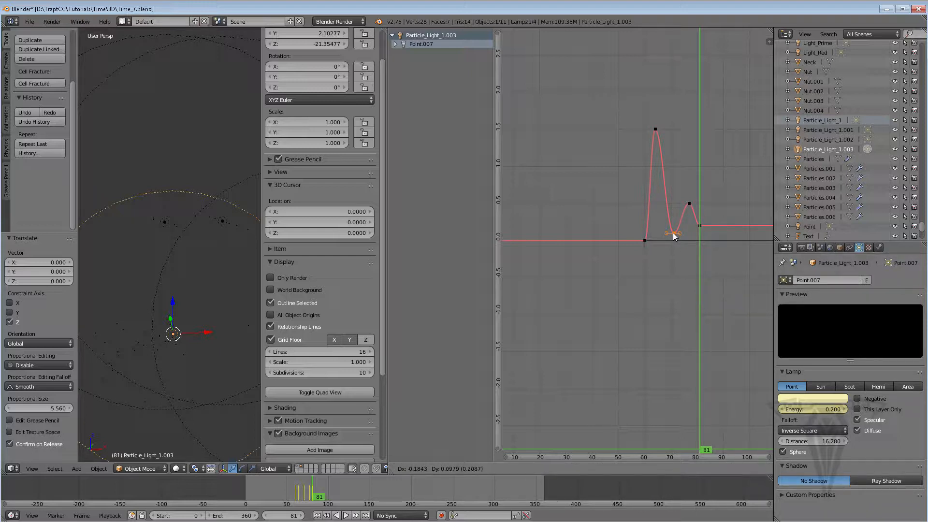
left_click(667, 241)
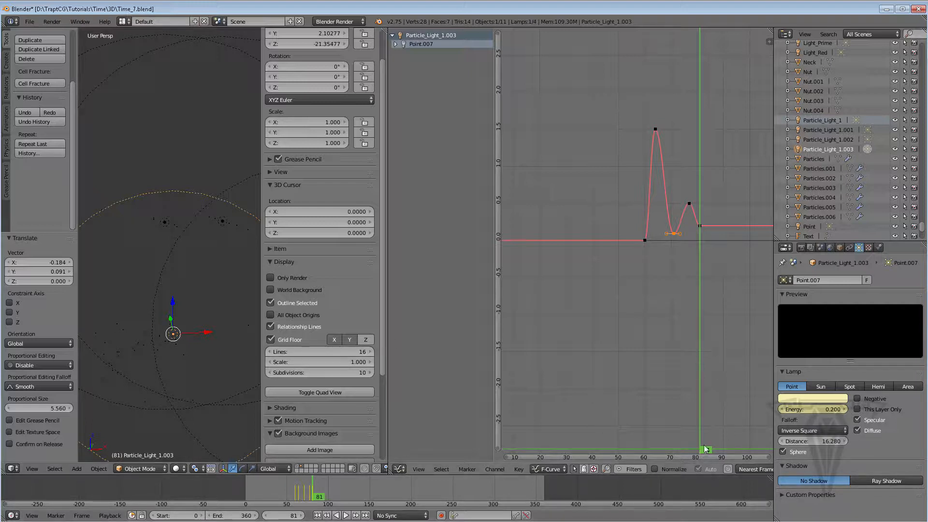
- Keyframe the Particle_Light_1.003 lamp's energy at 1.5 on frame 86
left_click_drag(686, 445, 713, 441)
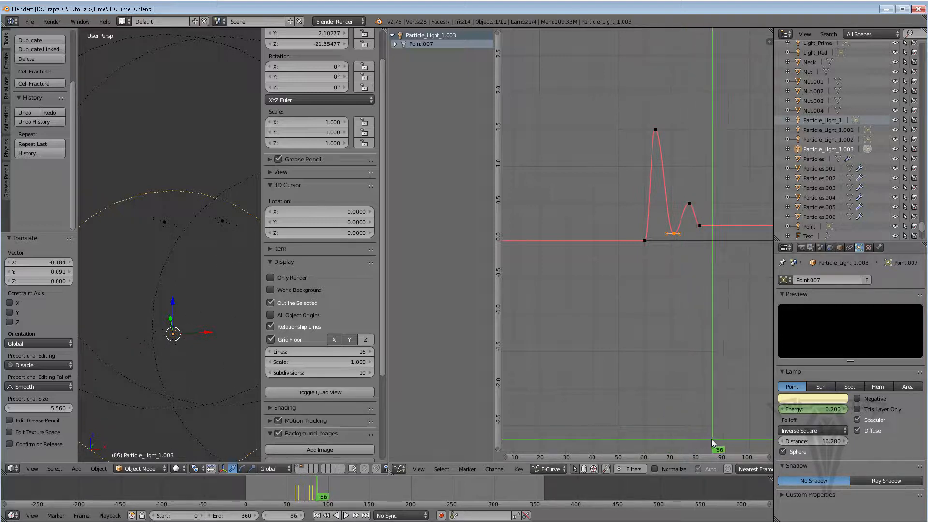
left_click(824, 409)
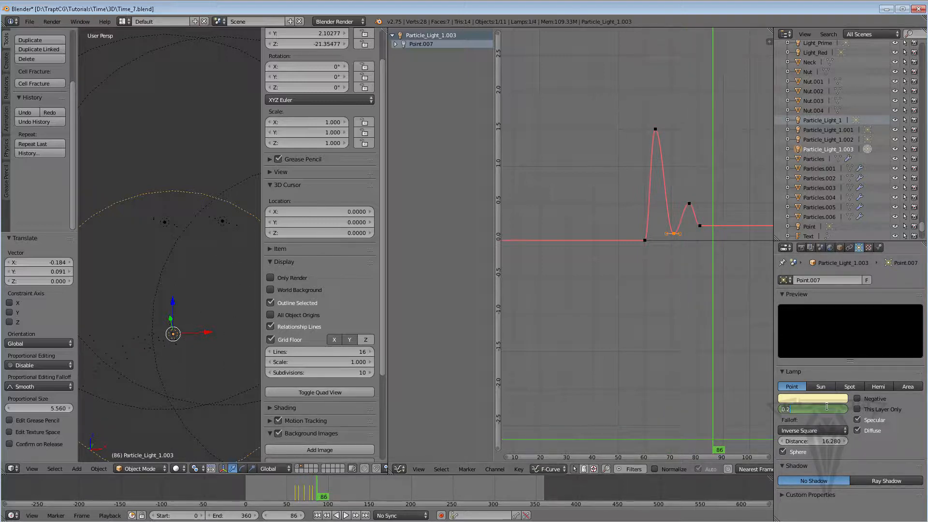
type("1.5")
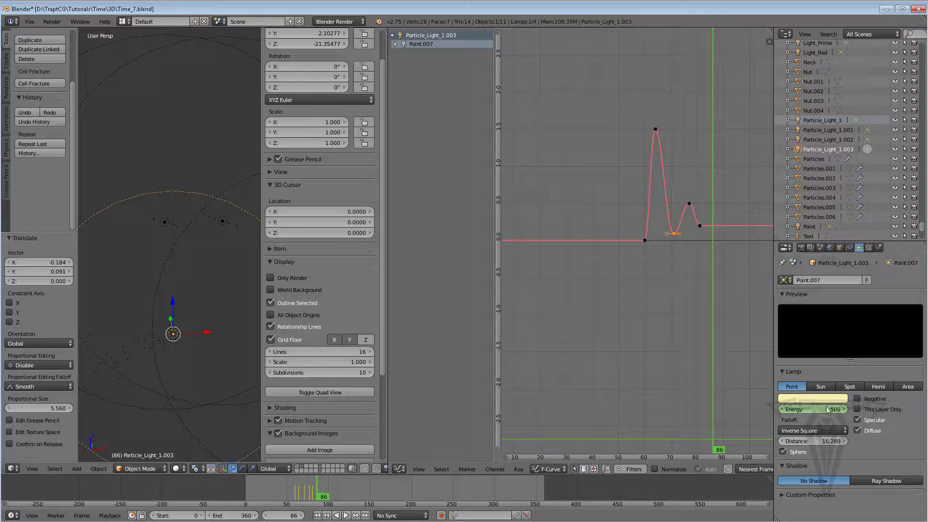
key("Return")
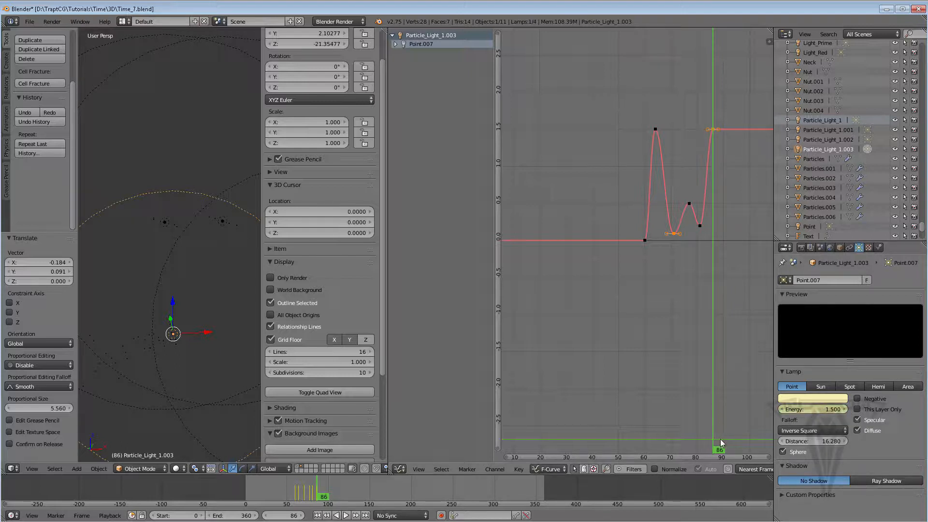
- Keyframe the Particle_Light_1.003 lamp's energy at 0.8 on frame 91
left_click_drag(719, 450, 725, 452)
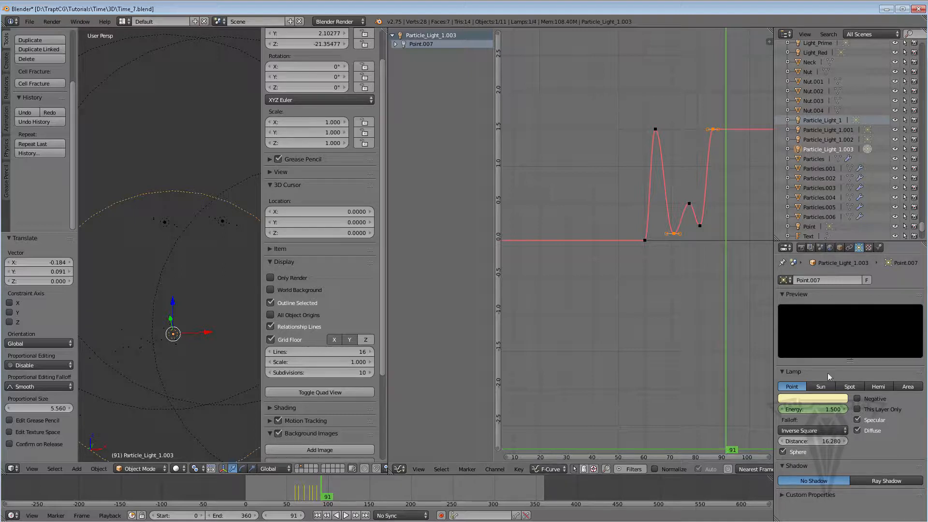
double_click(812, 409)
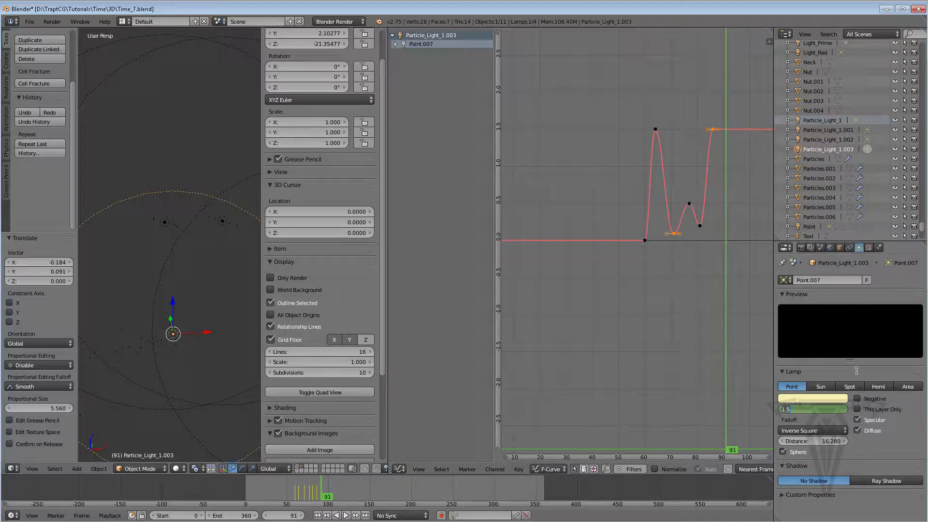
key("BackSpace")
type(".8")
key("Return")
key("i")
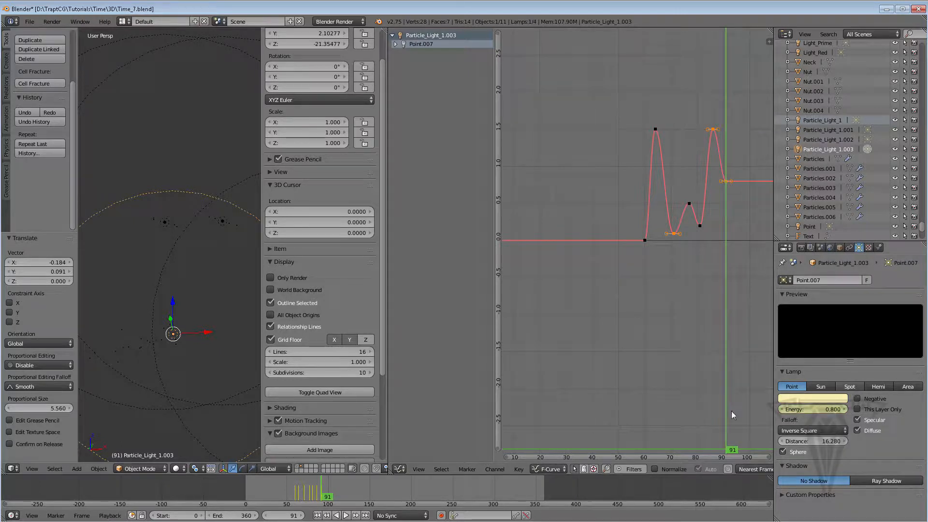
- Keyframe the Particle_Light_1.003 lamp's energy at 1 on frame 99
left_click(329, 499)
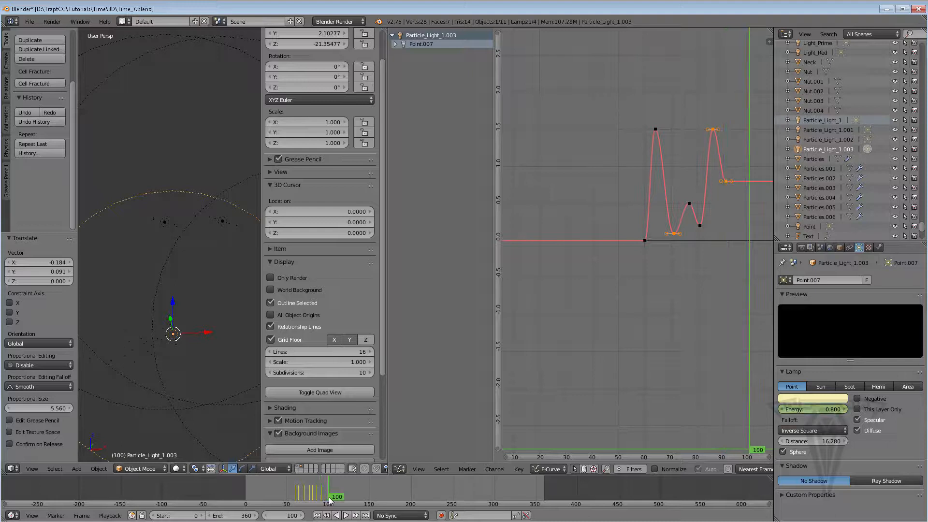
key("Left")
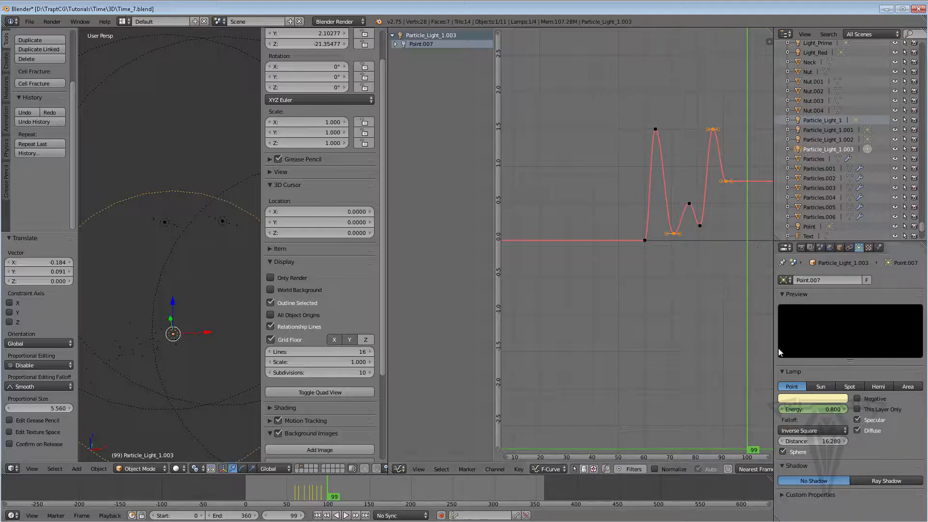
middle_click_drag(633, 237, 516, 248)
scroll(516, 248, "up", 1)
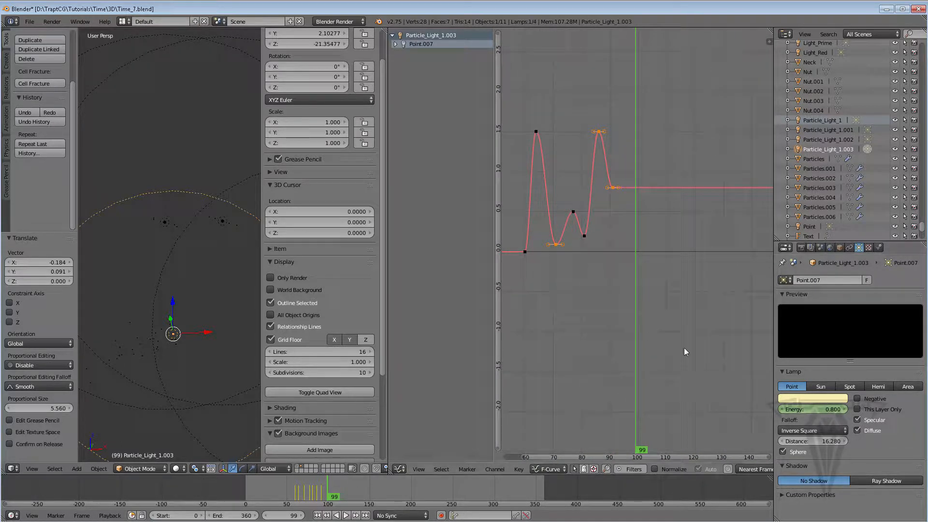
left_click(811, 409)
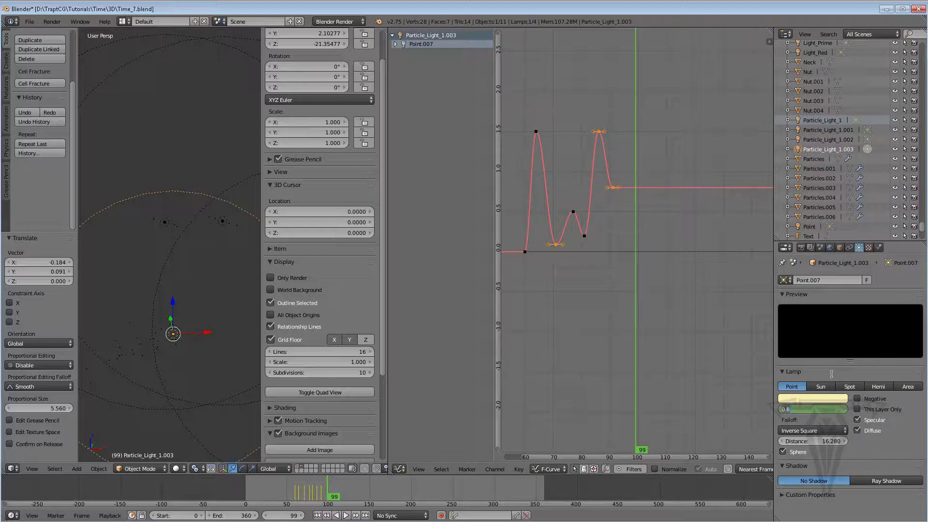
type("1")
key("Return")
key("i")
- Keyframe the Particle_Light_1.003 lamp's energy at 0.2 on about frame 103
left_click(647, 447)
left_click(812, 409)
type("0.2")
key("Return")
key("i")
- Keyframe the Particle_Light_1.003 lamp's energy at 1.5 on about frame 107
left_click(652, 452)
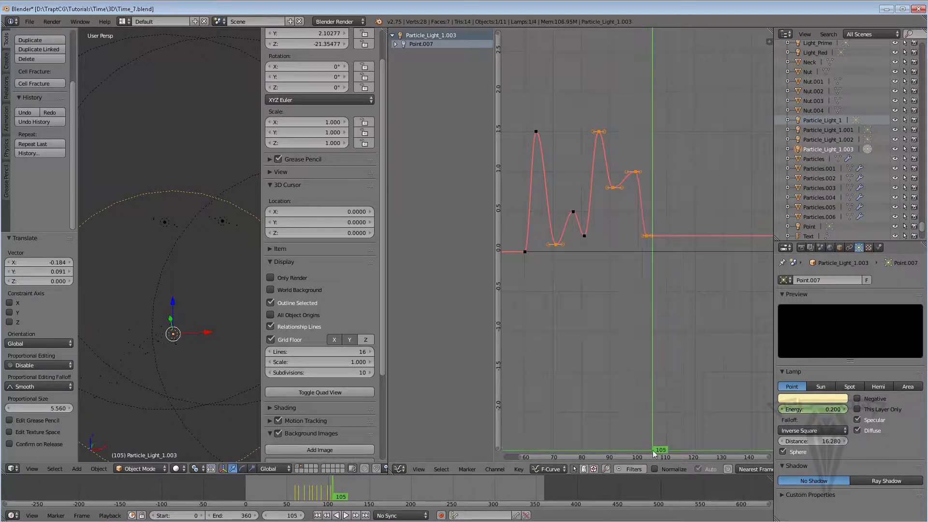
left_click(812, 410)
type("1.5")
key("Return")
key("i")
- Keyframe the Particle_Light_1.003 lamp's energy at 0.2 on about frame 111
left_click(670, 452)
left_click(811, 409)
type("0.2")
key("Return")
key("i")
- Keyframe the Particle_Light_1.003 lamp's energy at 1 on about frame 115
left_click(678, 453)
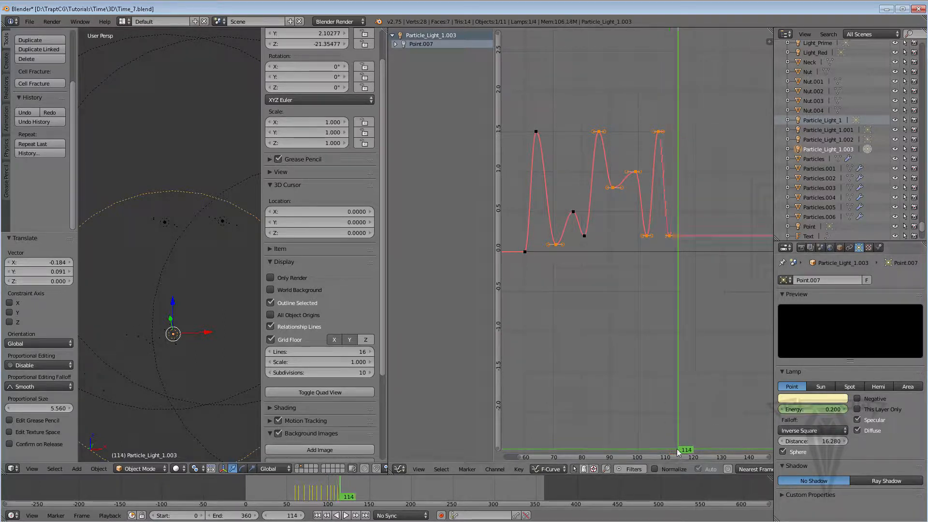
left_click(812, 409)
type("1")
key("Return")
key("i")
- Keyframe the Particle_Light_1.003 lamp's energy at 0.3 on frame 121
left_click(698, 452)
left_click(812, 409)
type("0.3")
key("Return")
key("i")
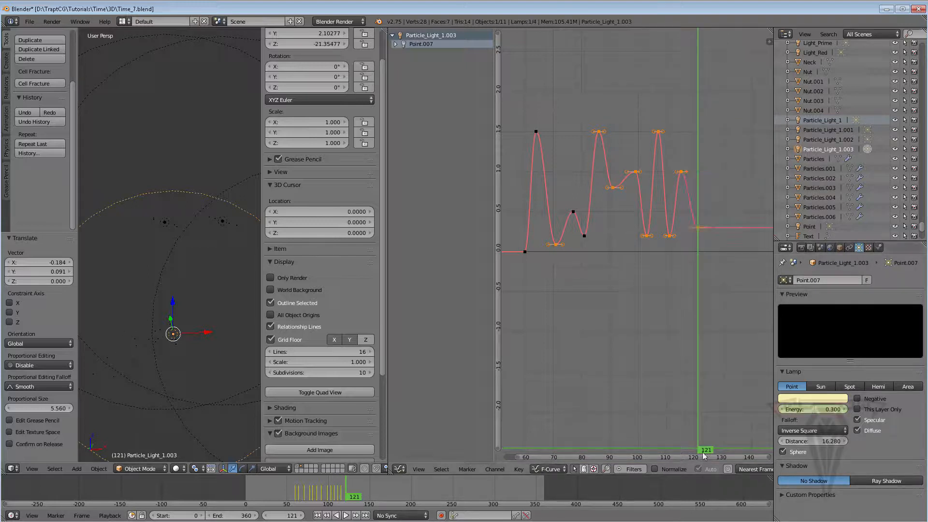
- Keyframe the Particle_Light_1.003 lamp's energy at 0 on frame 125 to end the flicker
left_click(710, 451)
left_click(811, 409)
type("0")
key("Return")
key("i")
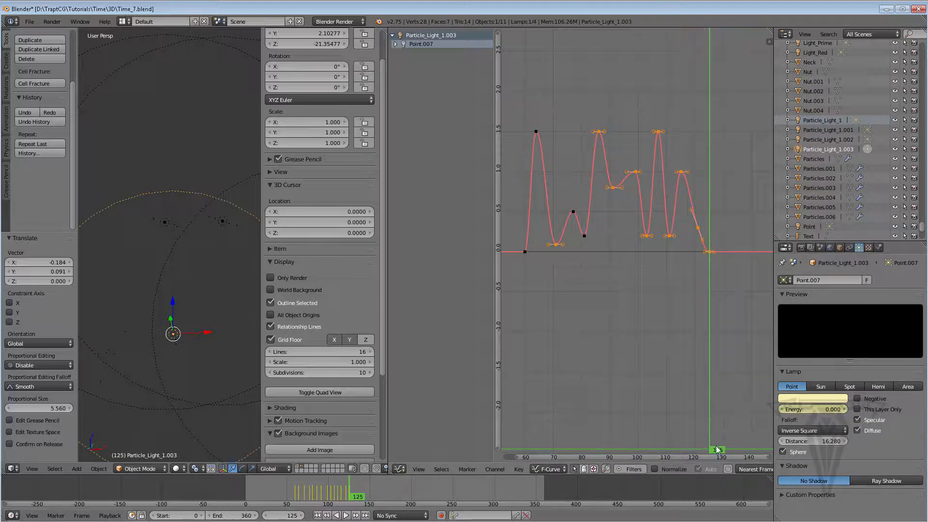
- Scrub the timeline between frames 125 and 67 to examine the particle bursts and the placed lamps against the energy curve
left_click_drag(717, 449, 598, 436)
scroll(184, 341, "up", 2)
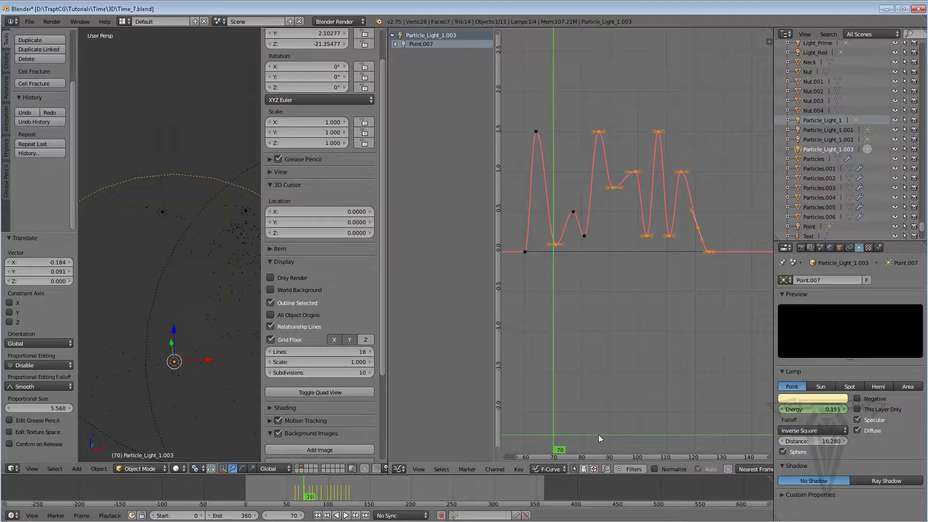
left_click(598, 438)
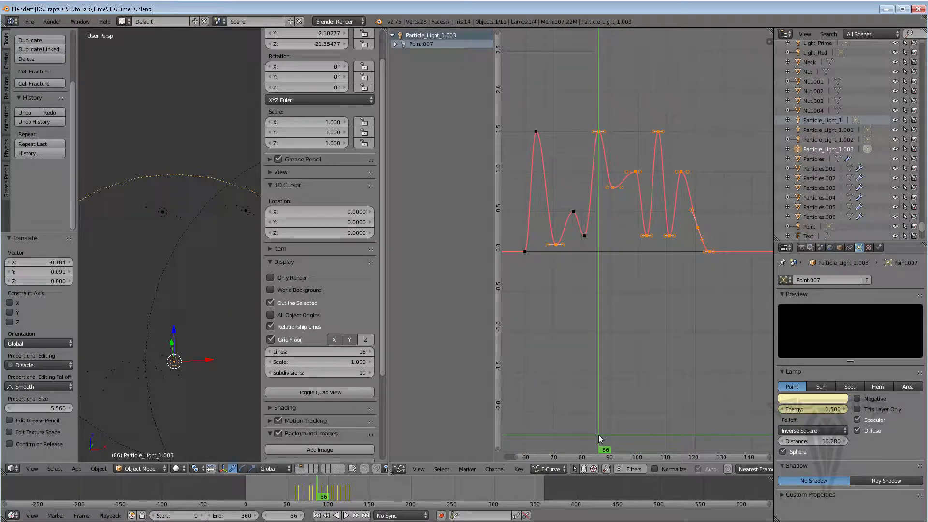
left_click_drag(603, 450, 544, 442)
scroll(178, 321, "up", 3)
scroll(182, 323, "down", 11)
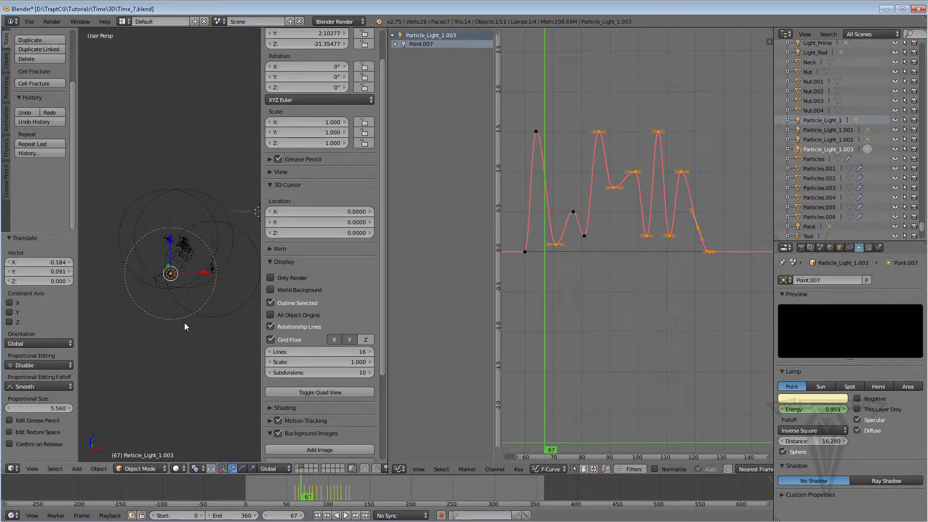
scroll(194, 316, "up", 4)
scroll(183, 297, "down", 3)
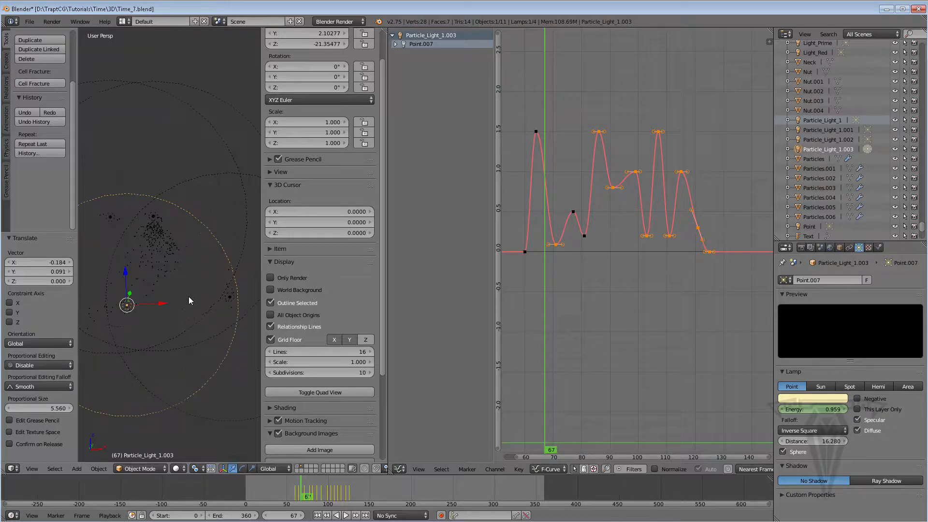
scroll(186, 293, "down", 2)
middle_click_drag(220, 286, 166, 260, "shift")
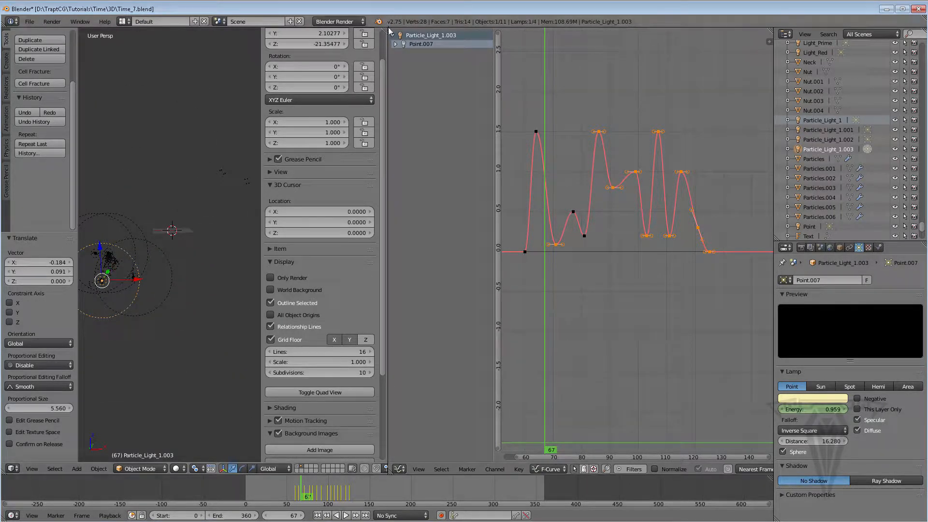
- Merge the graph editor area into the 3D view and save Time_7.blend
left_click_drag(385, 31, 475, 49)
middle_click_drag(375, 229, 370, 250)
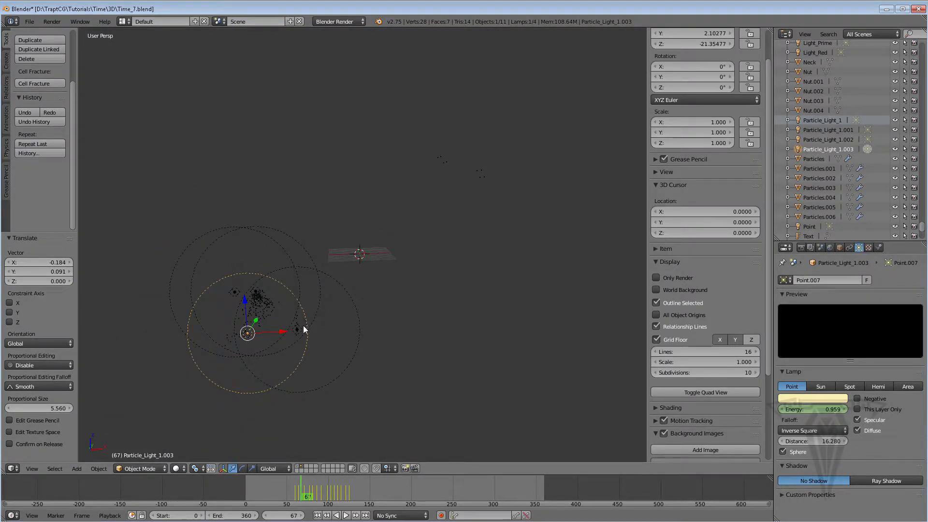
left_click(30, 22)
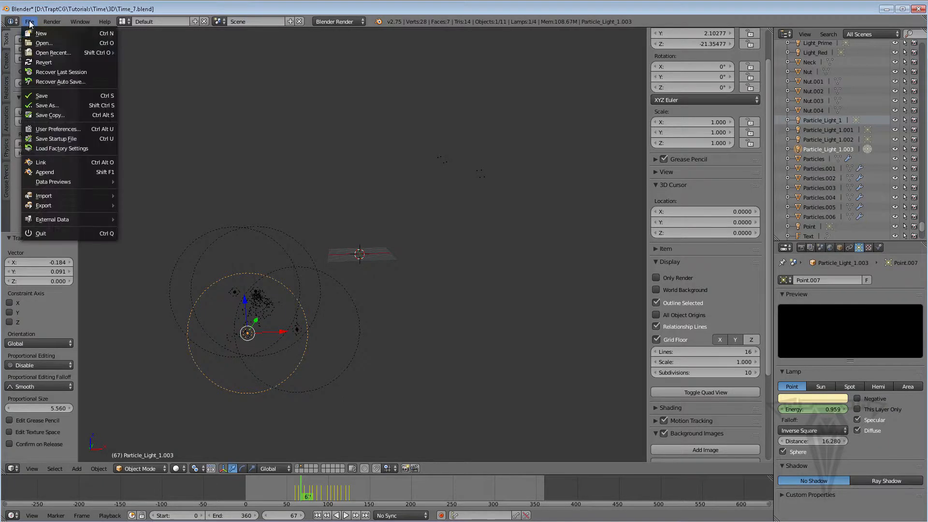
left_click(41, 96)
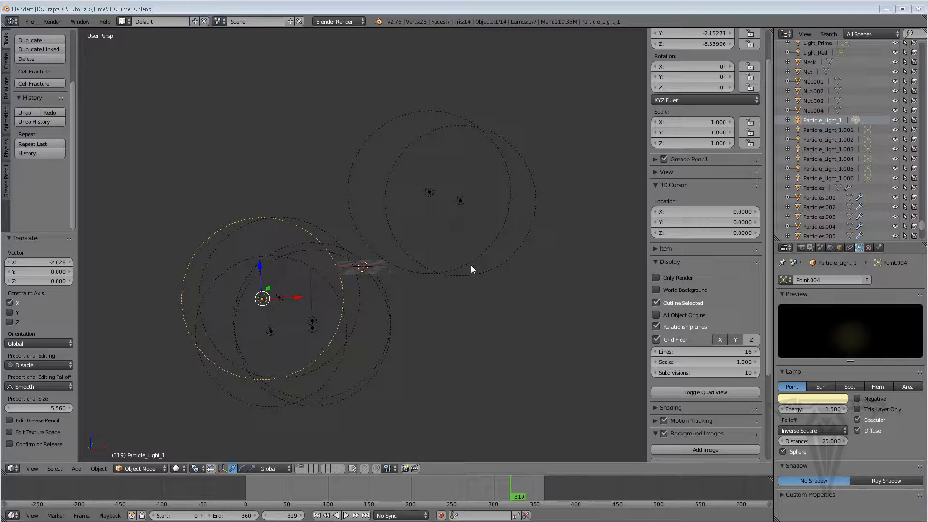
- Alternate between the watch layer and the particle lamp layer to examine where the lamps sit relative to the shattered openings
left_click(298, 467)
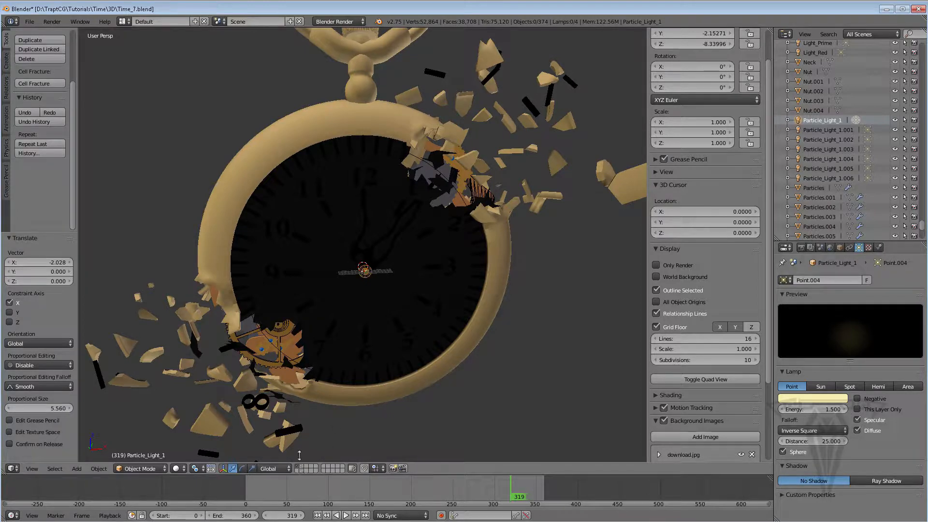
middle_click_drag(293, 380, 334, 346)
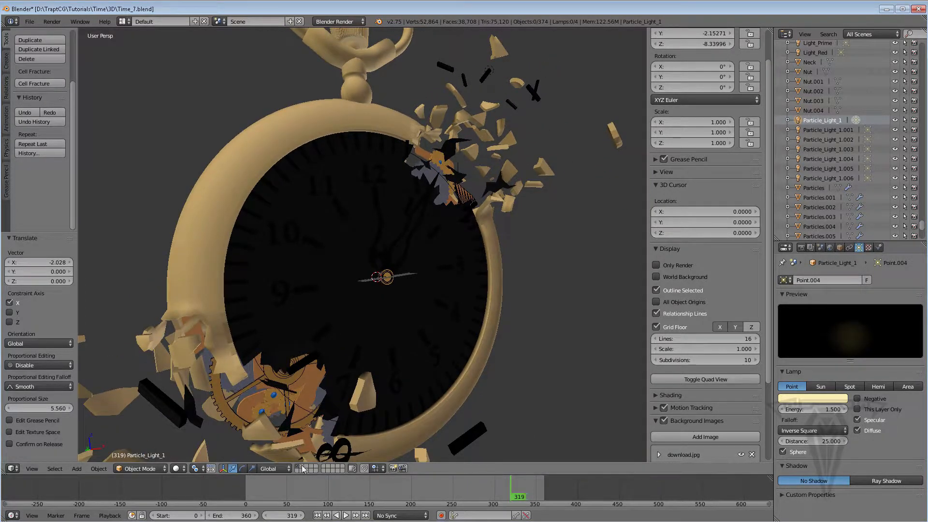
left_click(303, 466)
left_click(274, 469)
left_click(297, 468)
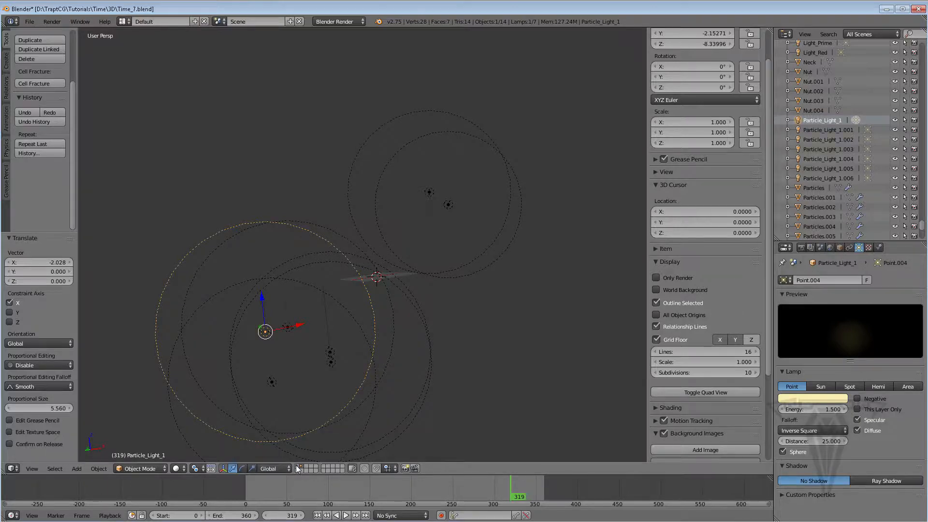
left_click(298, 467)
mouse_move(274, 344)
middle_mouse_down()
mouse_move(329, 314)
mouse_move(300, 303)
mouse_move(282, 329)
mouse_move(259, 341)
middle_mouse_up()
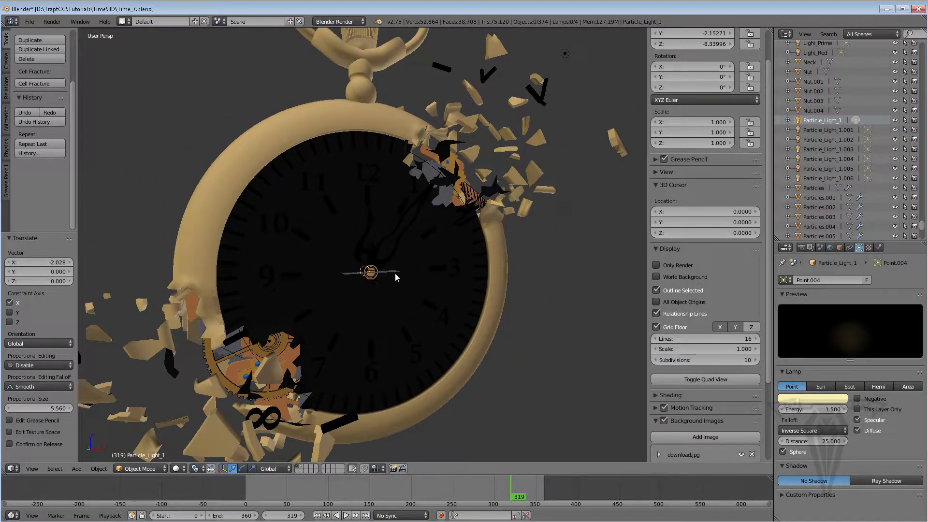
- Select all seven Particle_Light lamps on their layer and assign them to the watch's layer in addition to their own
key("2")
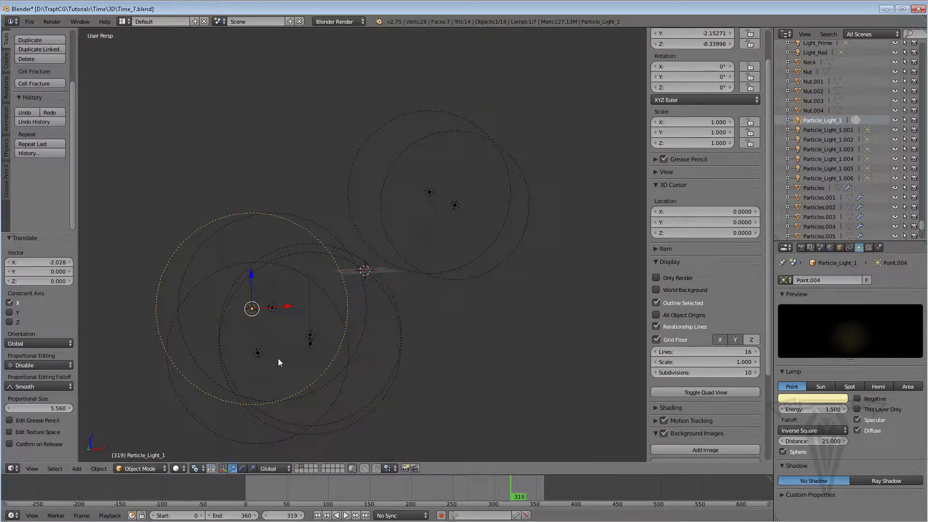
right_click(346, 365, "shift")
right_click(348, 369, "shift")
right_click(379, 391, "shift")
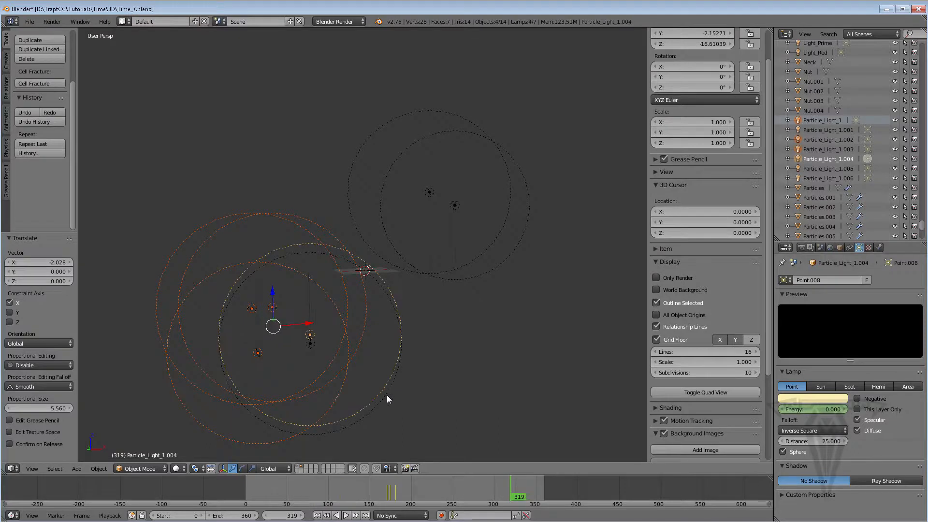
right_click(386, 395, "shift")
right_click(482, 272, "shift")
right_click(482, 251, "shift")
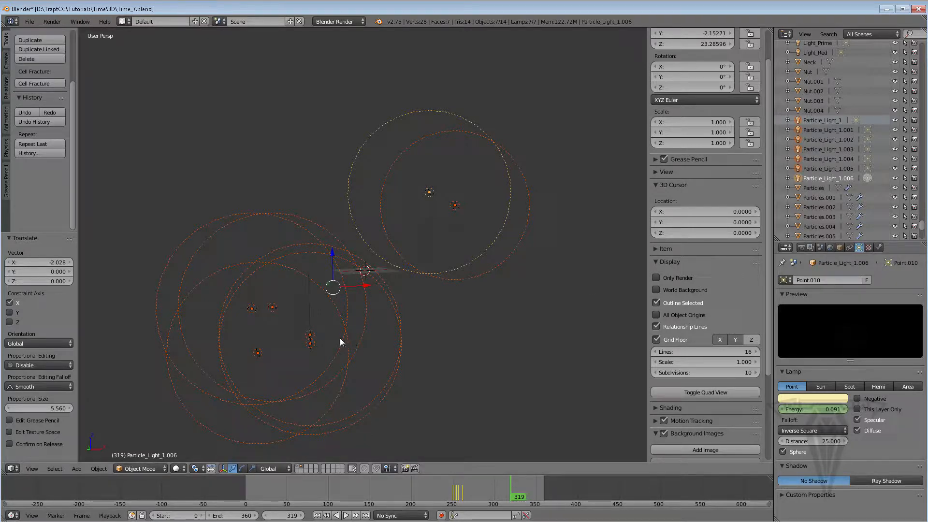
key("m")
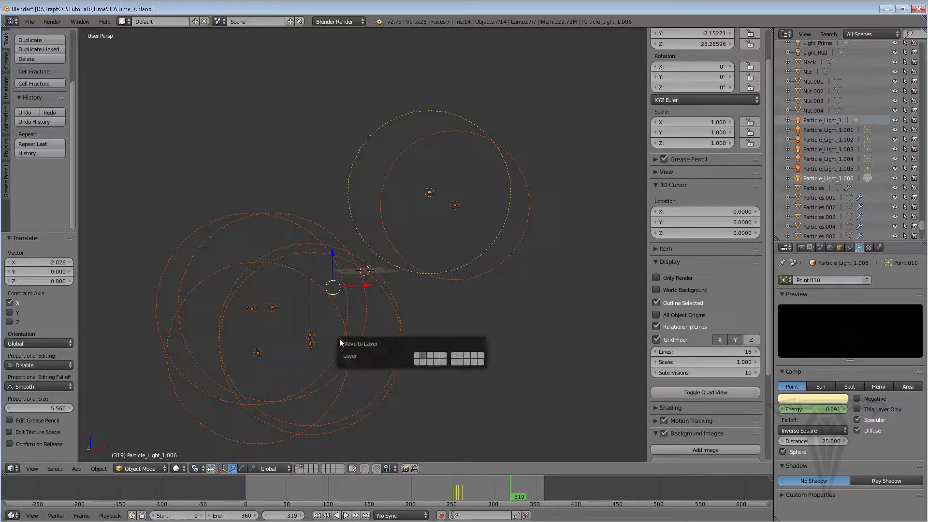
left_click(418, 356)
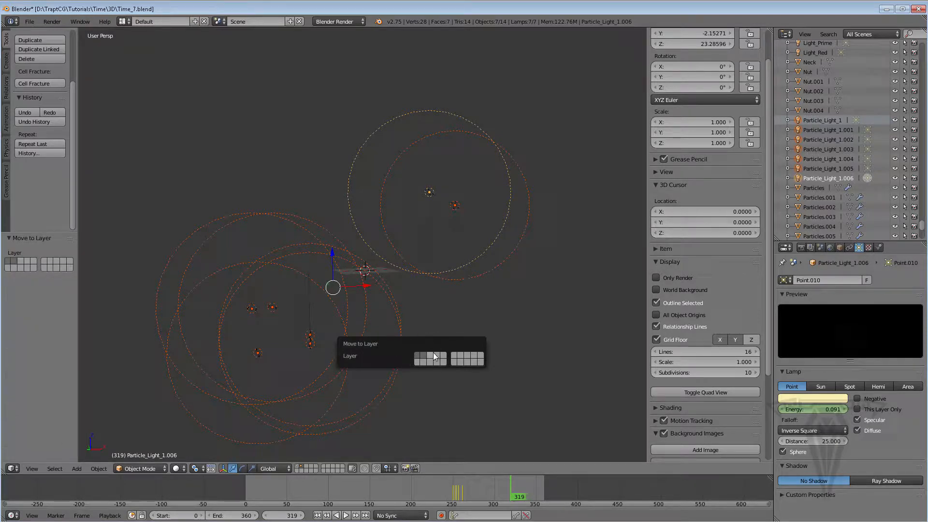
left_click(430, 355, "shift")
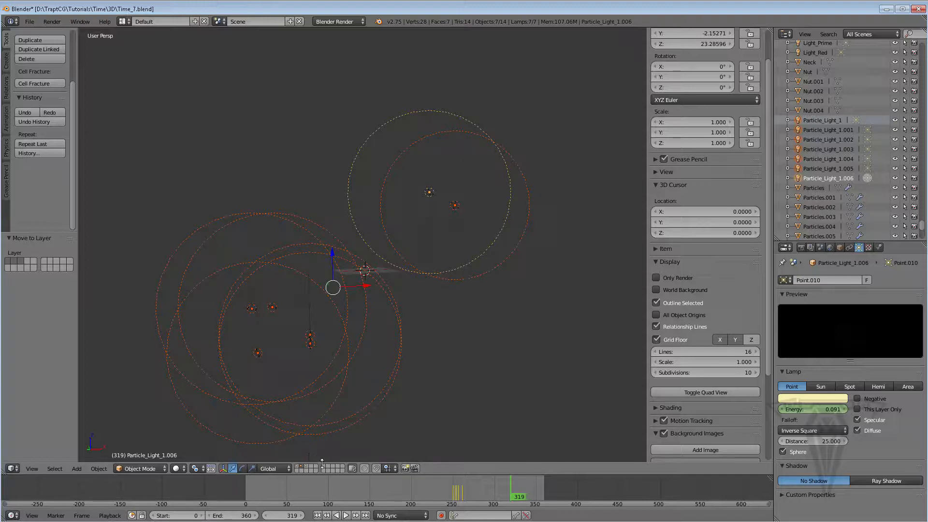
- Show the watch and lamp layers together and play the animation from frame 0 to examine the particle bursts
left_click(302, 468, "shift")
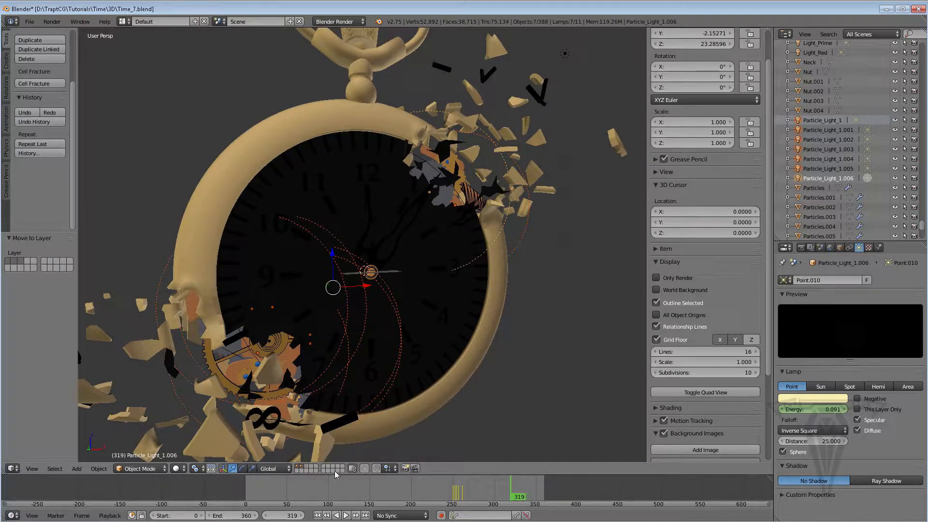
left_click(318, 515)
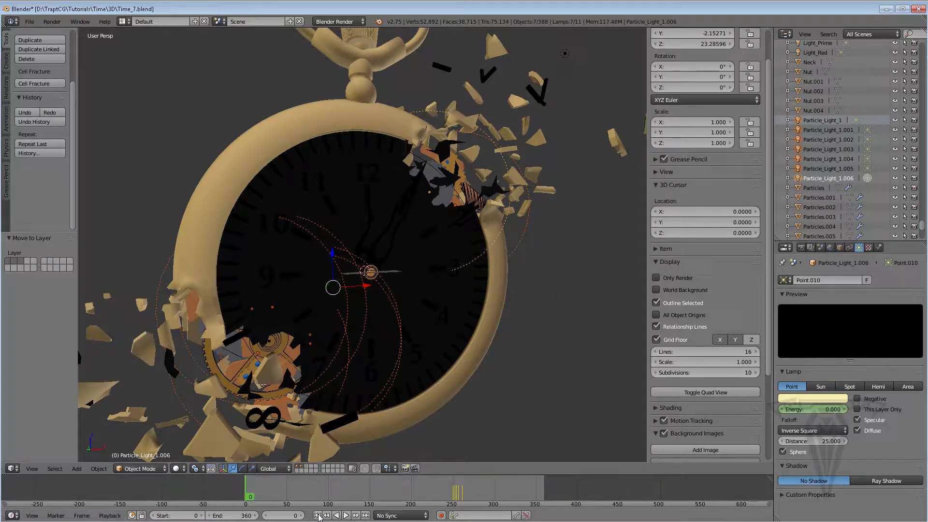
mouse_move(400, 322)
middle_mouse_down()
mouse_move(374, 324)
mouse_move(391, 331)
middle_mouse_up()
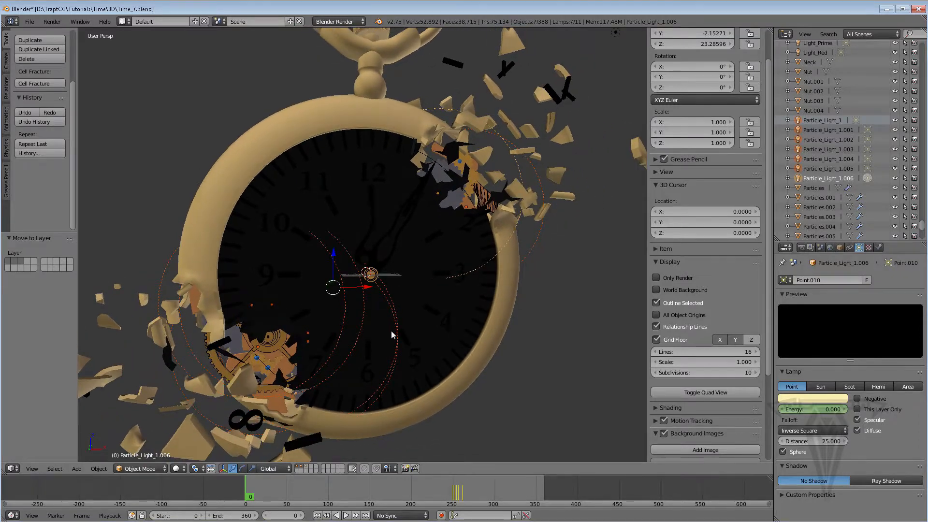
scroll(391, 332, "down", 2)
scroll(391, 332, "up", 2)
left_click(346, 515)
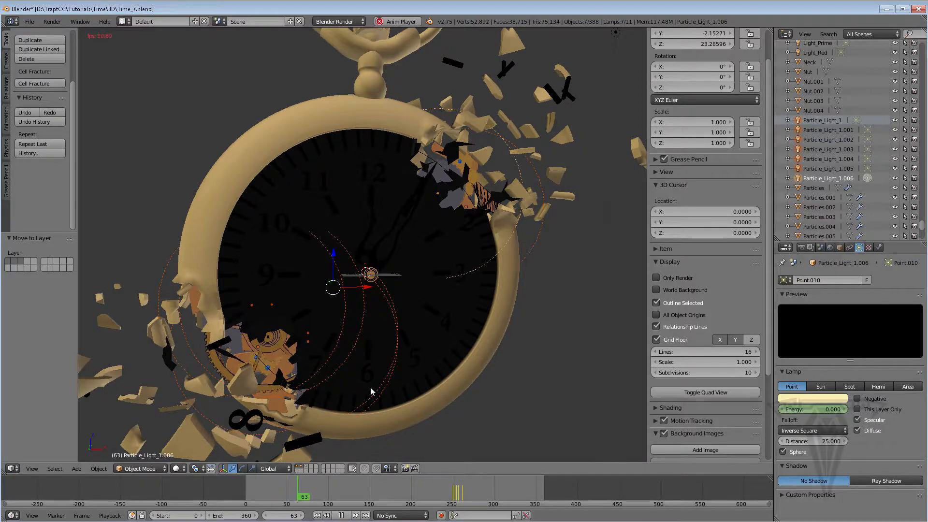
key("alt+a")
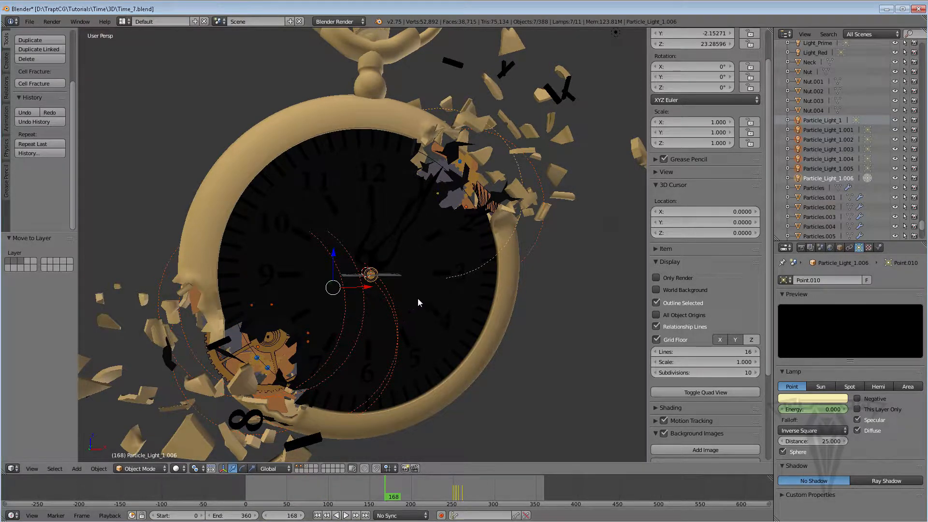
- Enable Collision physics on the watch's Front object with Kill Particles on, particle damping factor 1 and particle friction factor 1
right_click(509, 273)
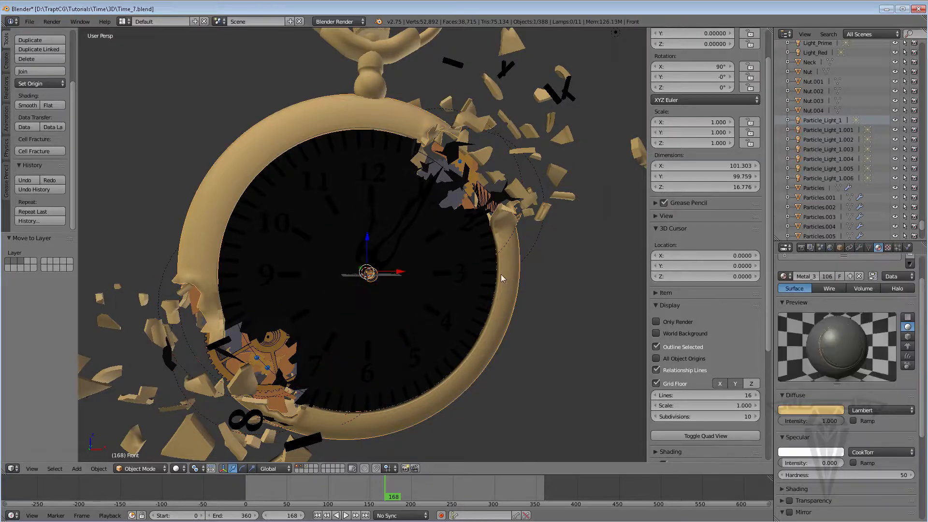
left_click(908, 248)
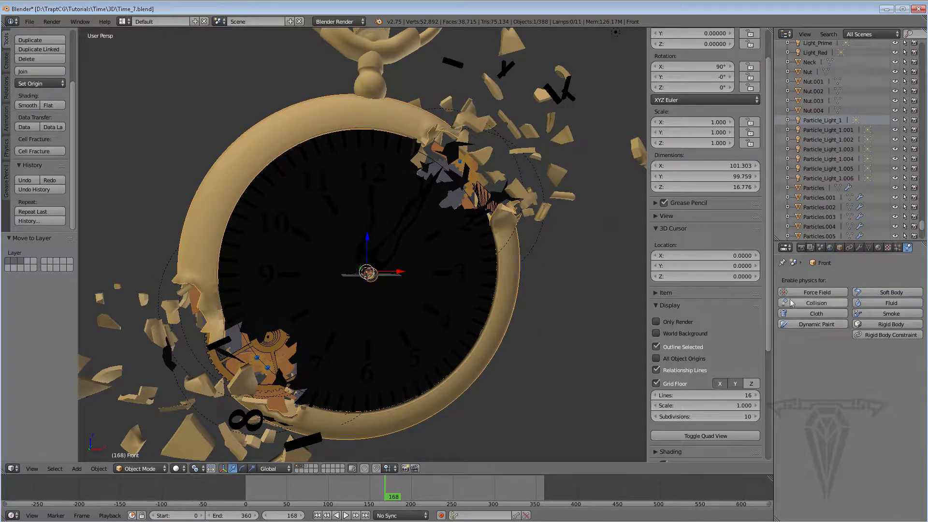
left_click(806, 301)
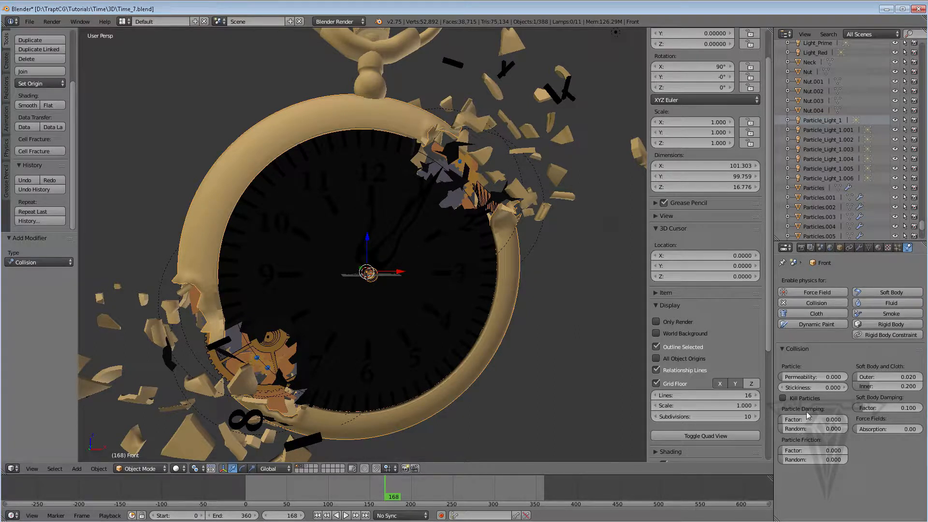
left_click(783, 398)
double_click(827, 419)
type("1")
key("Return")
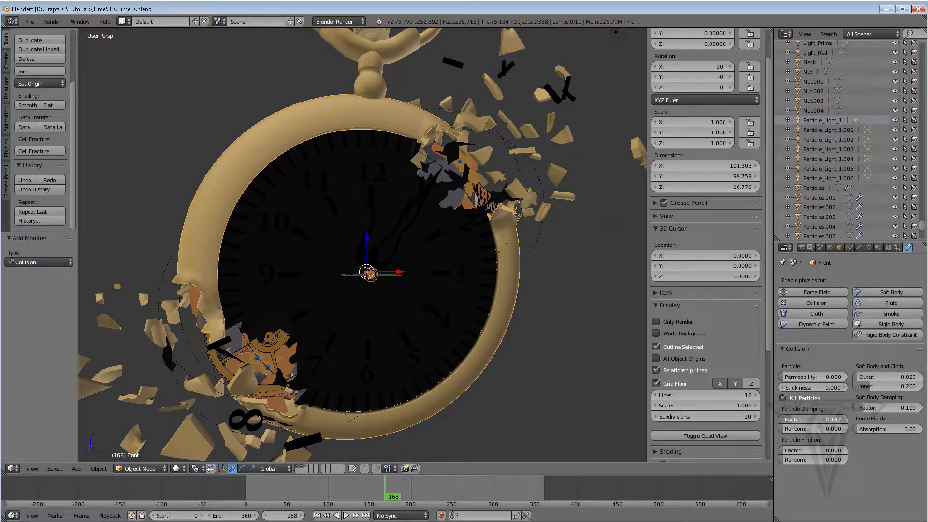
double_click(790, 450)
type("1")
key("Return")
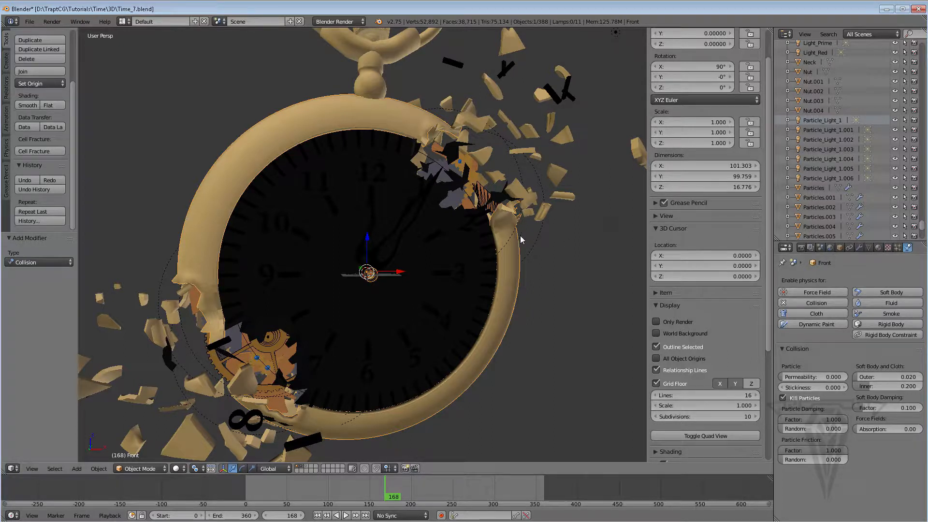
- Set the Face object's collision particle damping factor to 1 and particle friction factor to 1
right_click(419, 230)
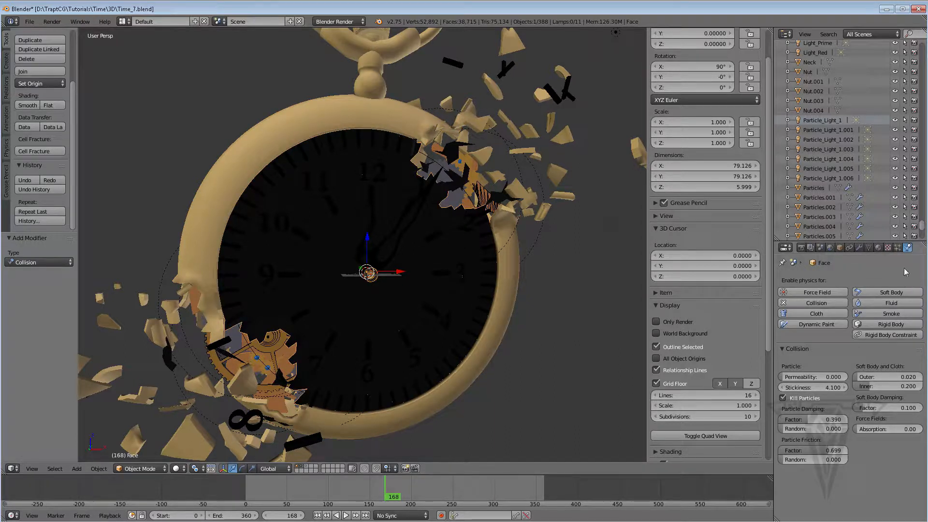
left_click(812, 419)
type("1")
key("Return")
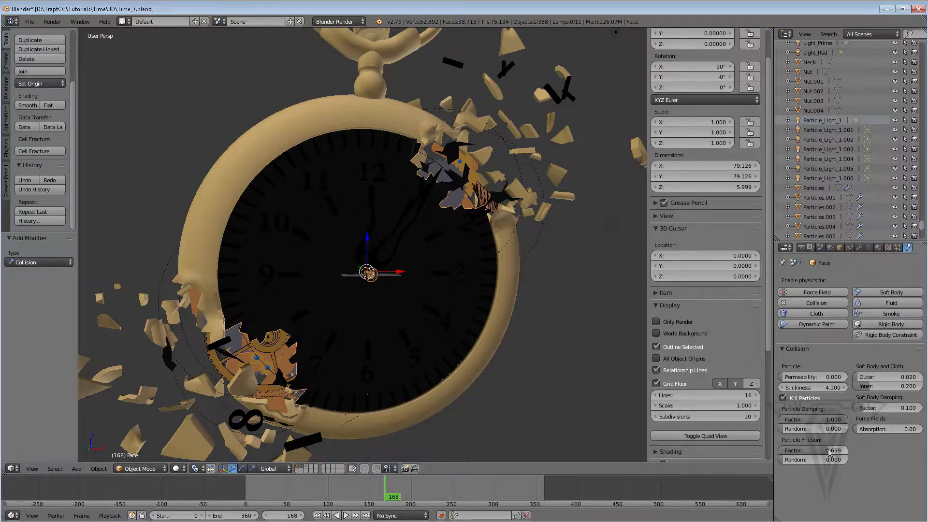
left_click(829, 452)
type("1")
key("Return")
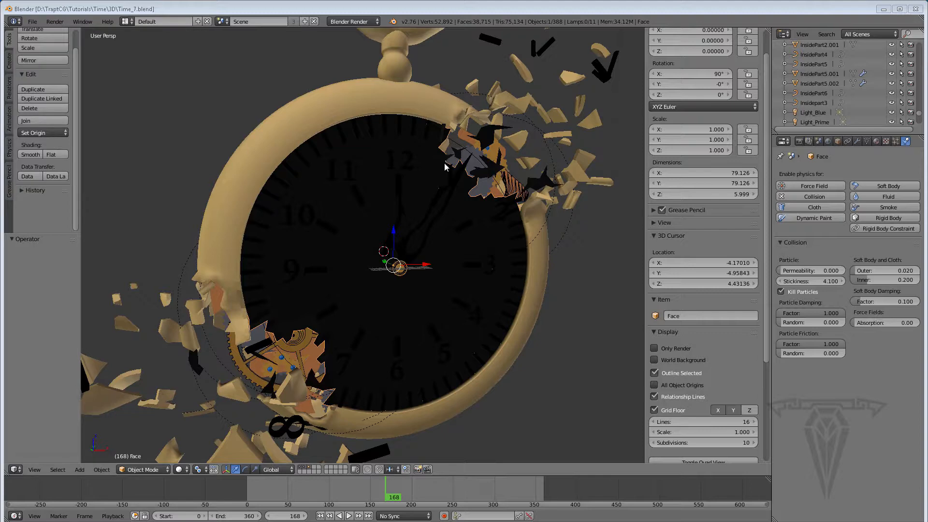
- Isolate the layer holding the particle planes and lamps
left_click(305, 468)
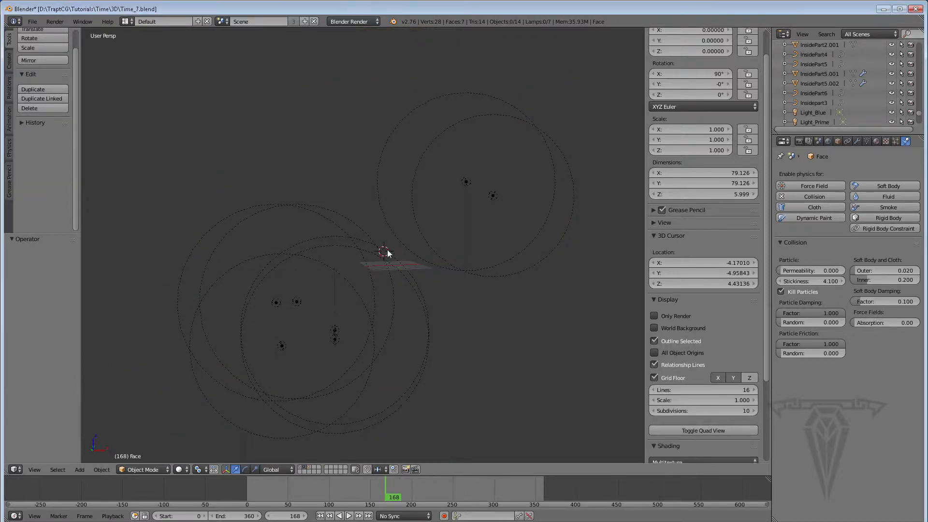
- Select all particle emitters and lights on the visible layer and assign them to the first three layers
key("a")
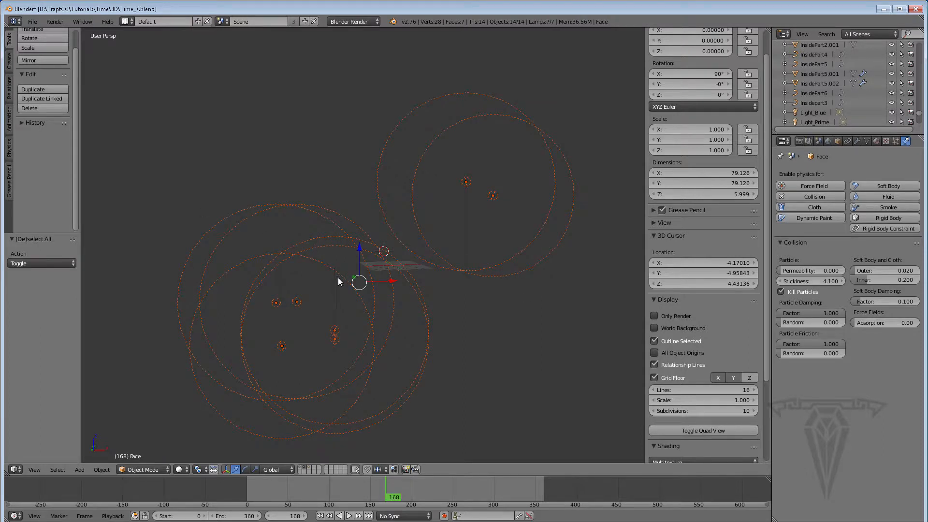
key("m")
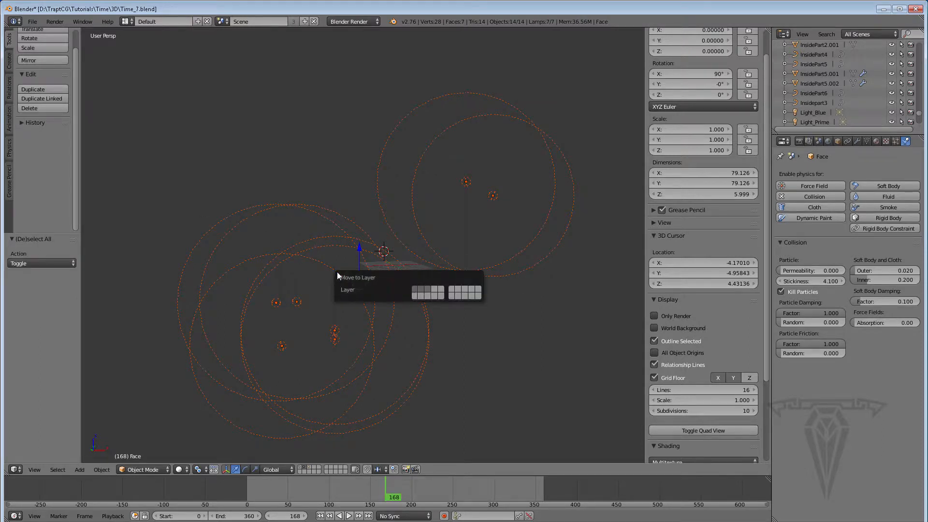
left_click(414, 290)
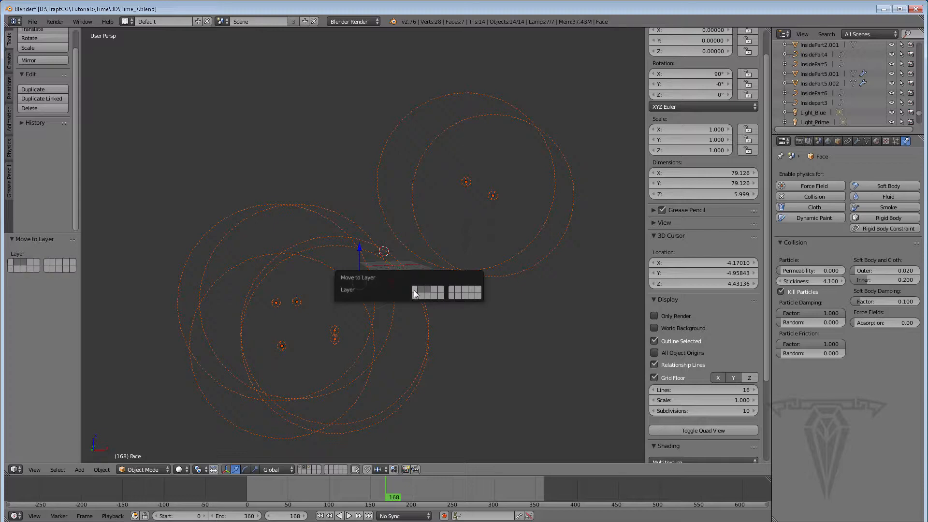
left_click(414, 289, "shift")
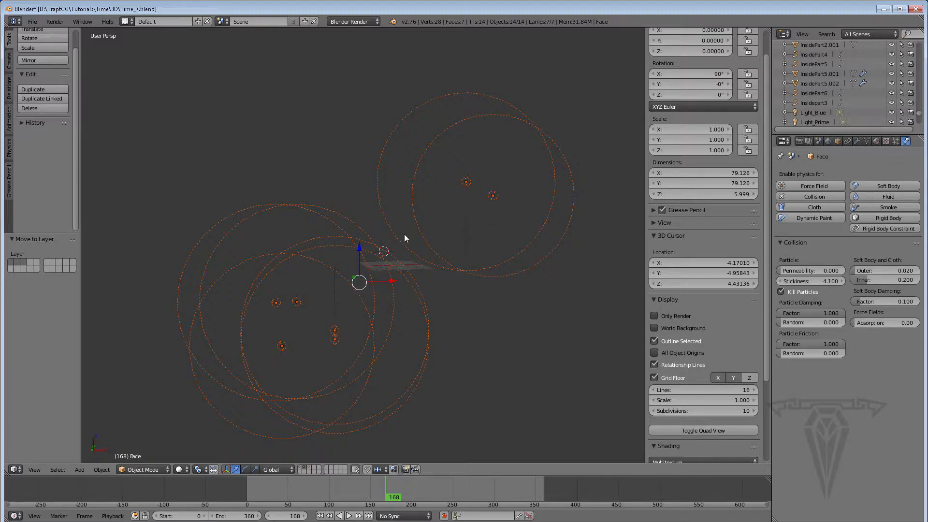
key("m")
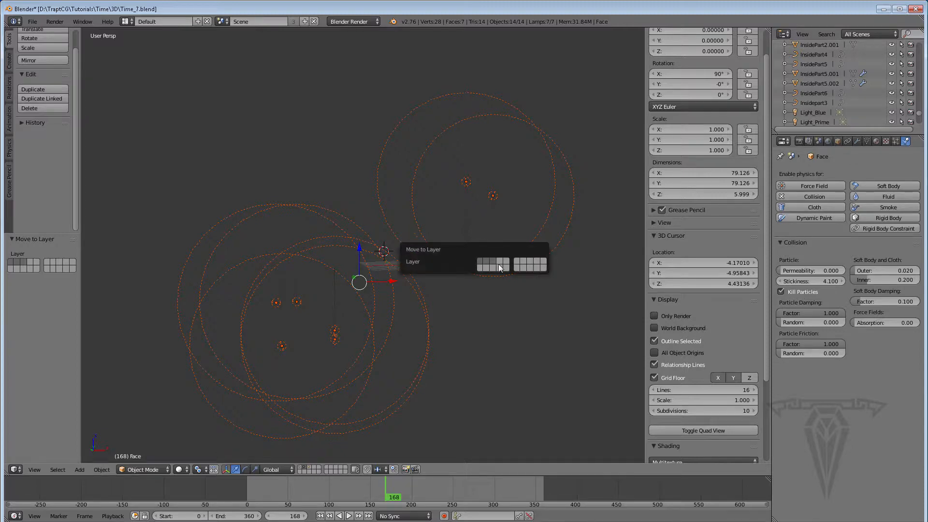
left_click(493, 261)
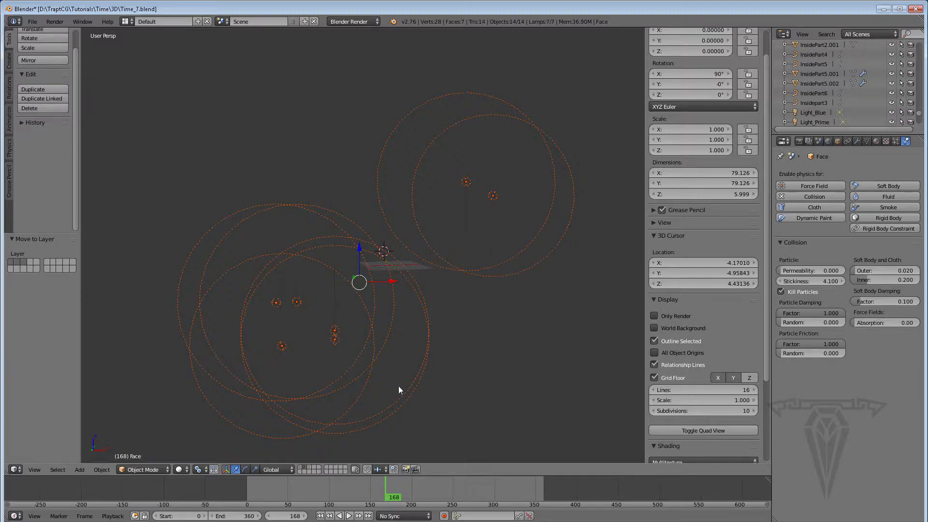
- Show layers 1 and 3 together with the particle layer and return the timeline to frame 0
left_click(303, 468, "shift")
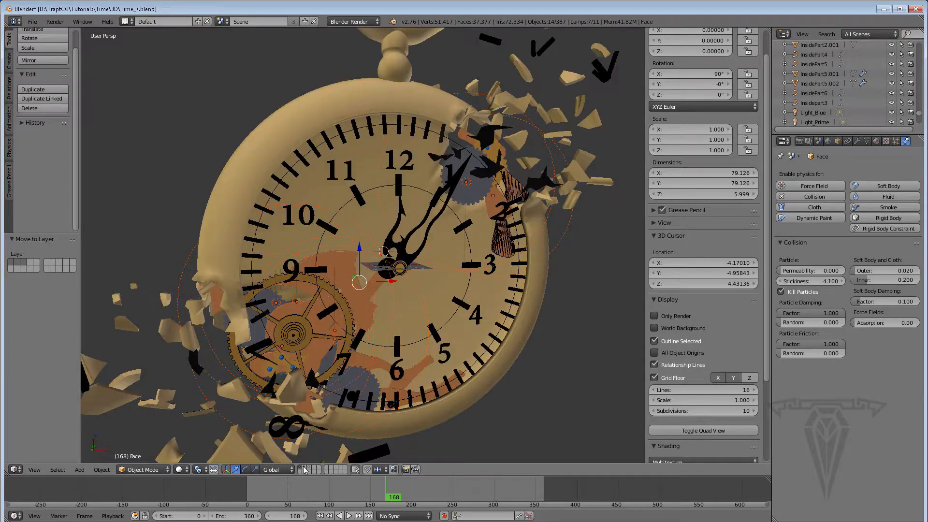
left_click(309, 470, "shift")
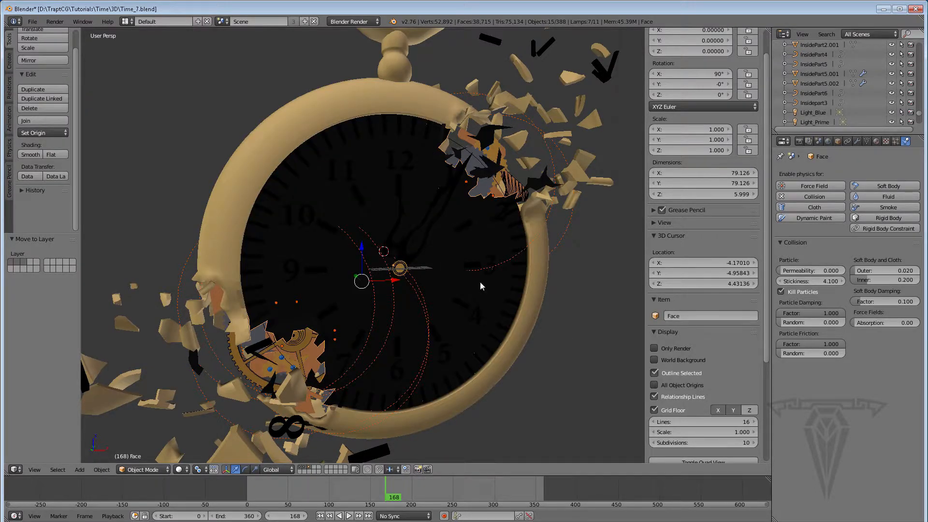
left_click(319, 516)
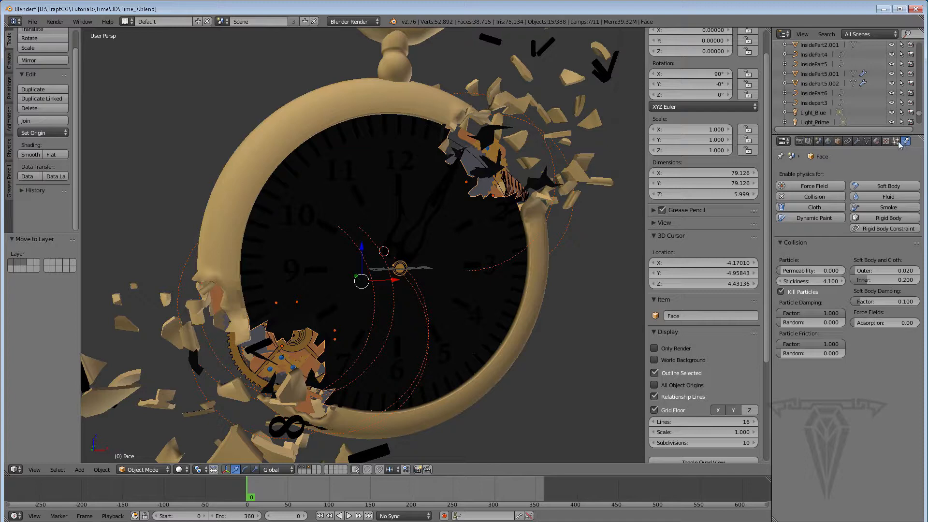
- Find the Particles emitter in the scene's object list and select it
scroll(919, 115, "up", 5)
scroll(919, 114, "down", 3)
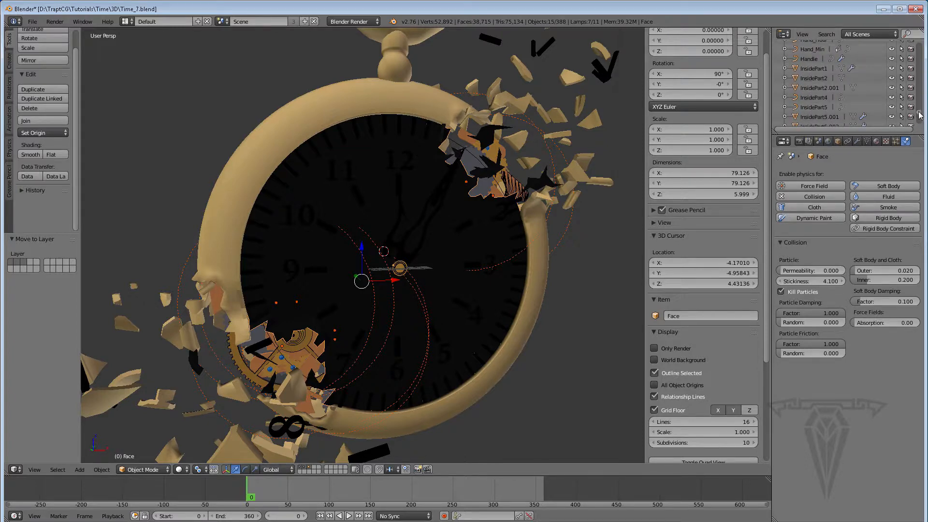
scroll(919, 114, "down", 5)
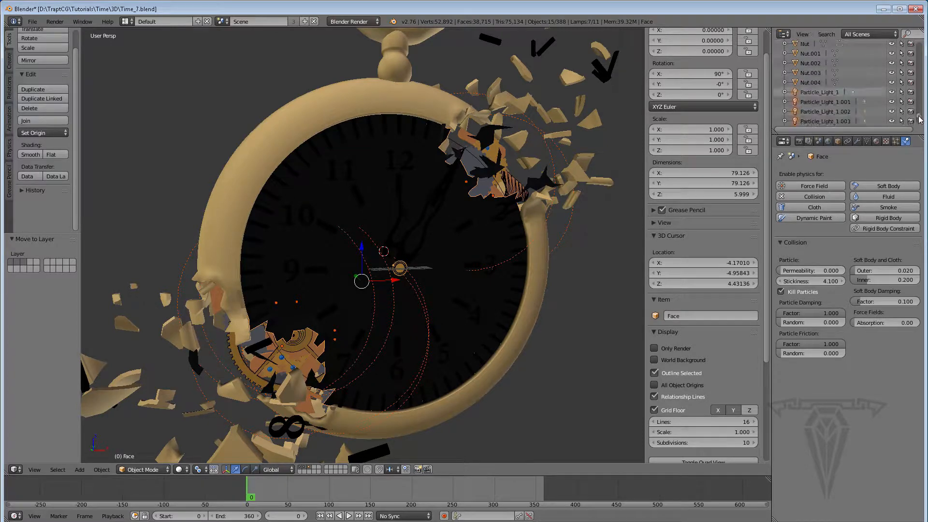
scroll(919, 116, "down", 6)
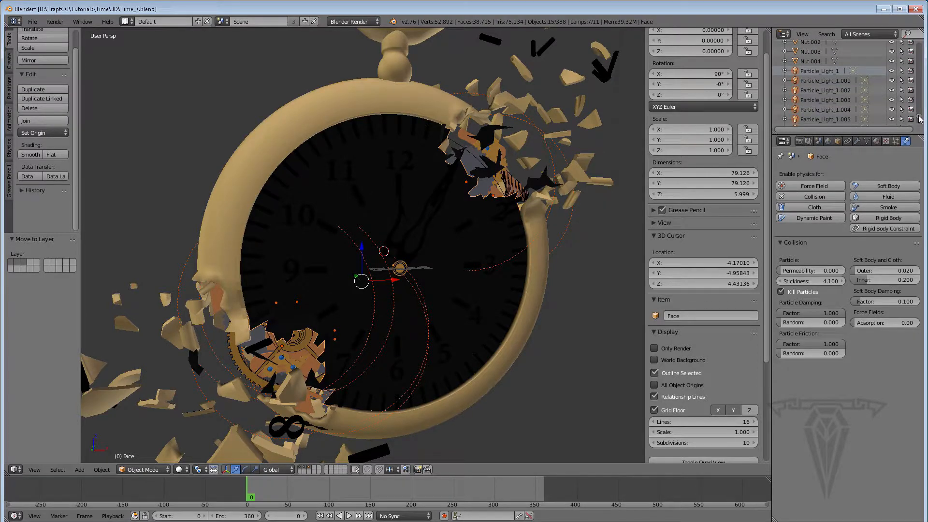
scroll(826, 106, "down", 4)
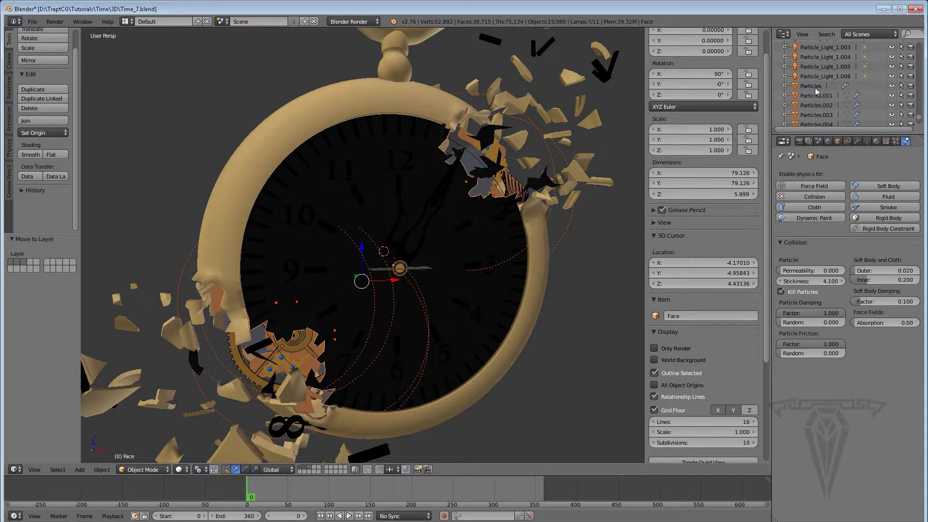
left_click(815, 87)
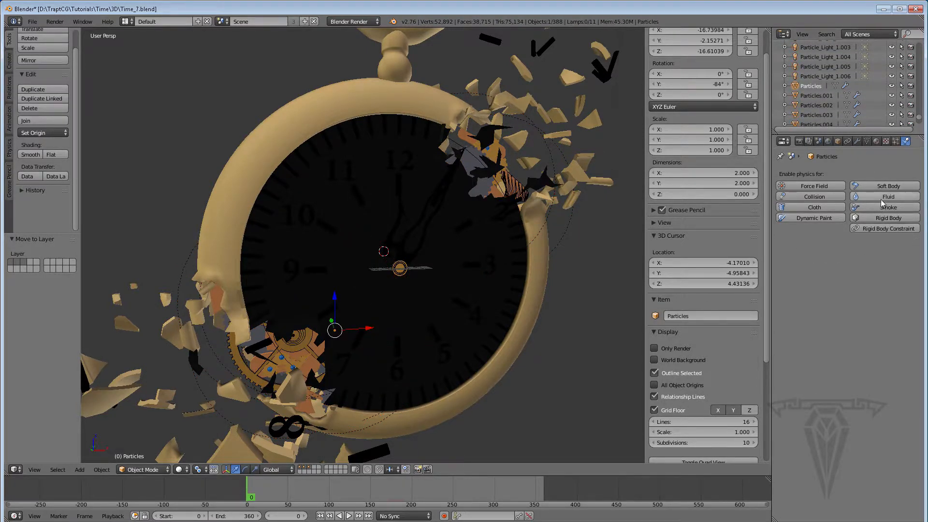
- Enable Disk Cache in the cache settings of the Particles emitter's particle system
left_click(894, 141)
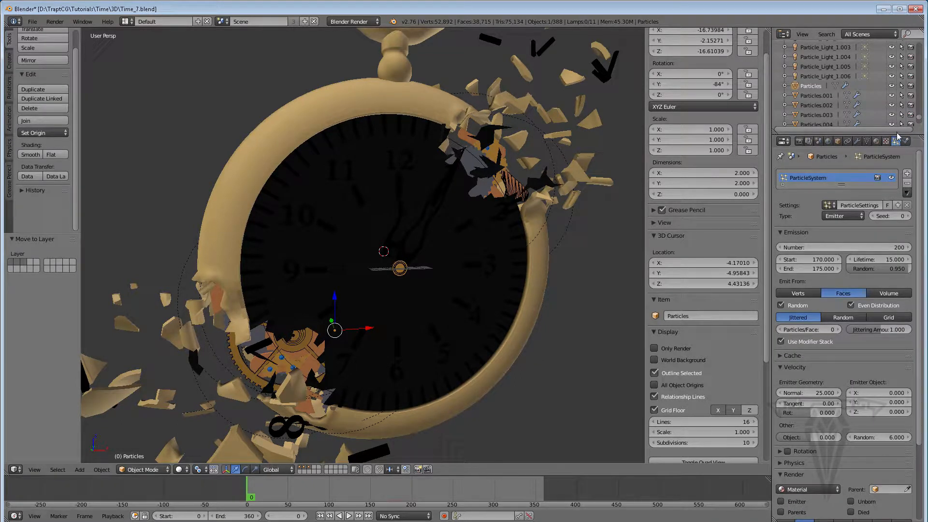
left_click(795, 233)
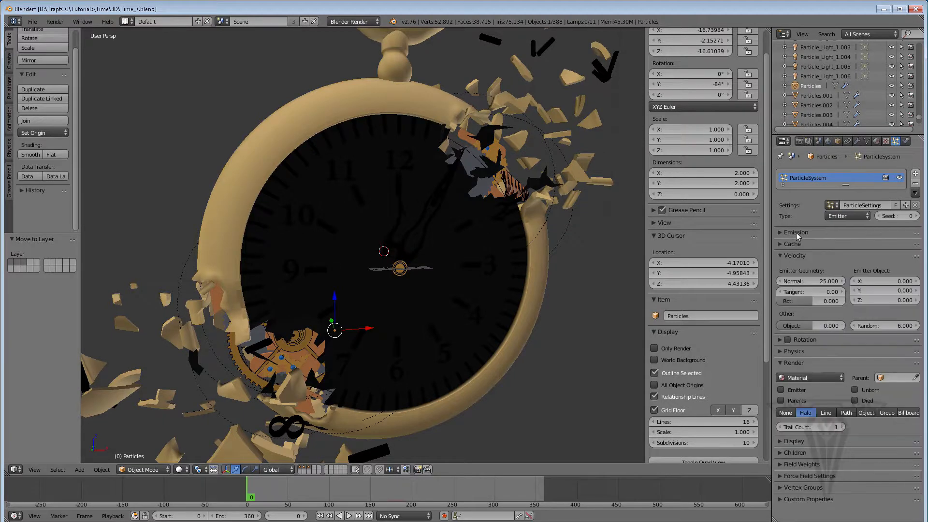
left_click(790, 256)
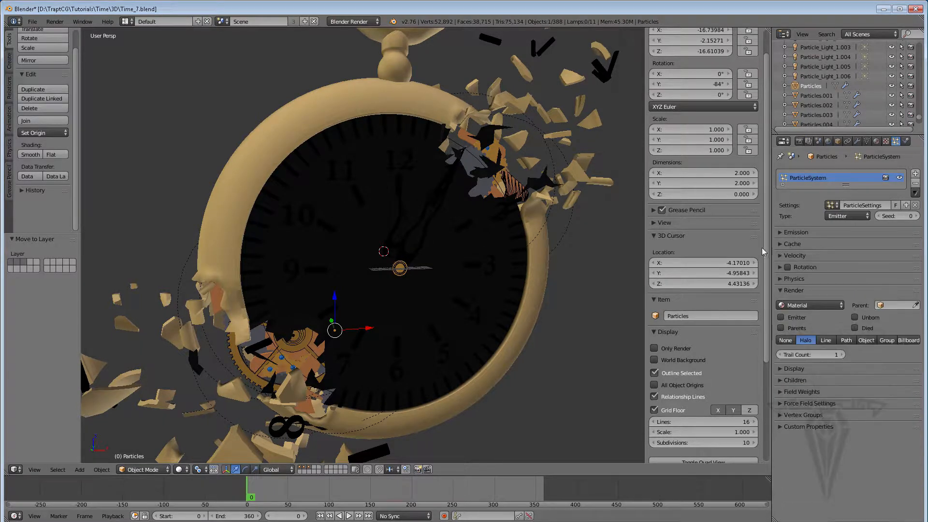
left_click(787, 291)
left_click(793, 243)
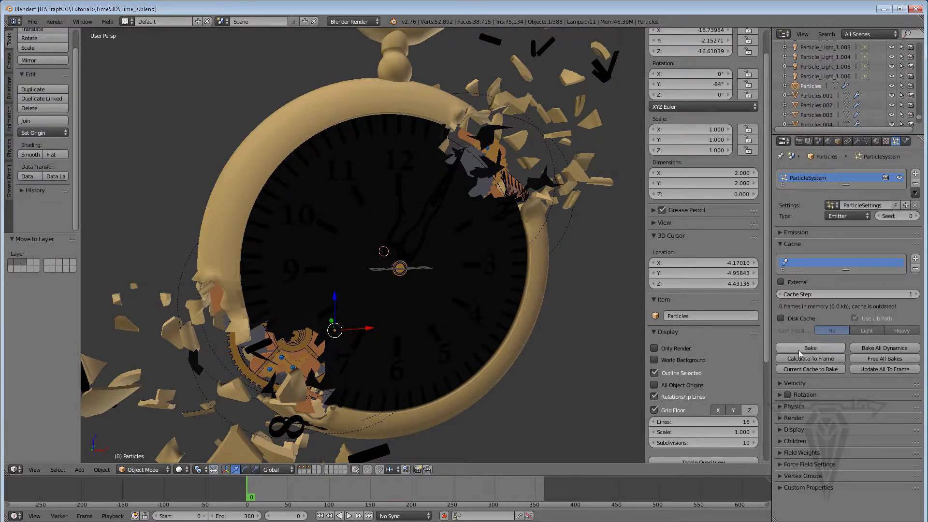
left_click(781, 318)
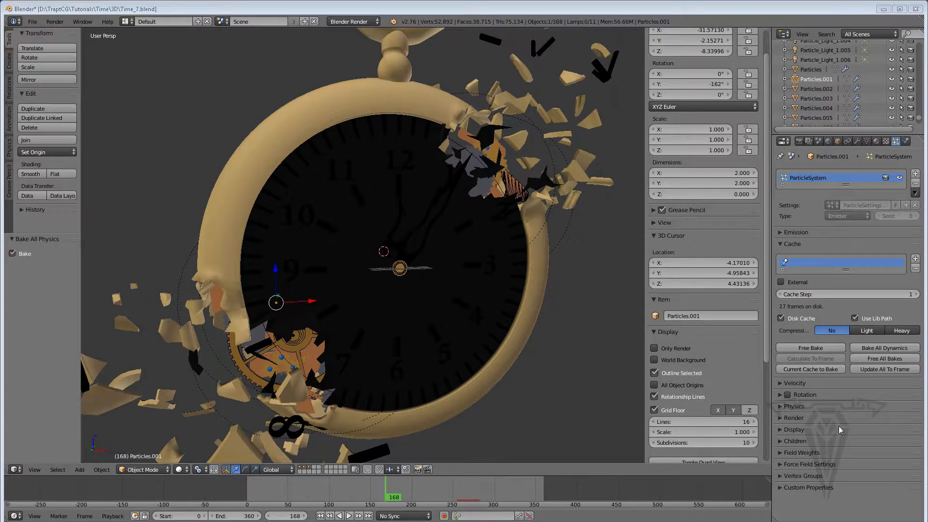
- Switch to Windows Explorer and examine the bphys files in the blendcache_Time_7 folder, then return to Blender
left_click(169, 521)
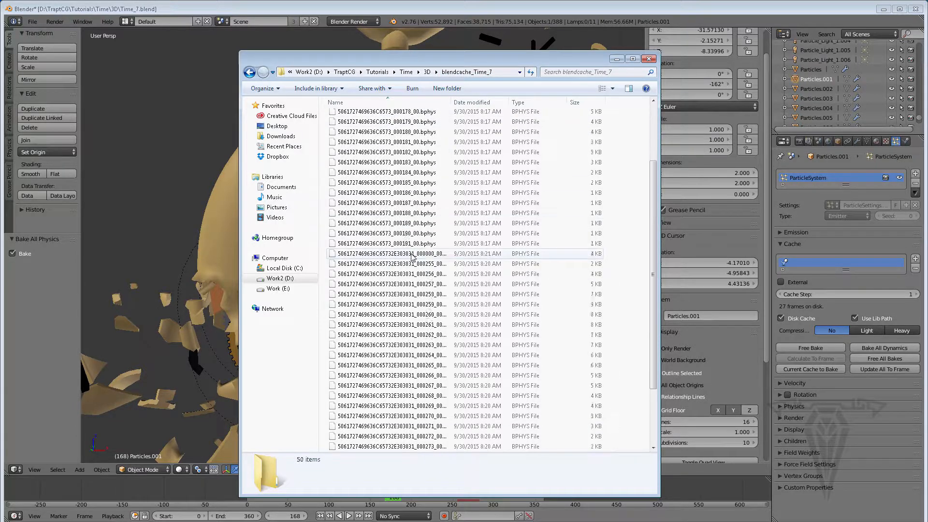
scroll(411, 254, "down", 5)
scroll(411, 255, "up", 5)
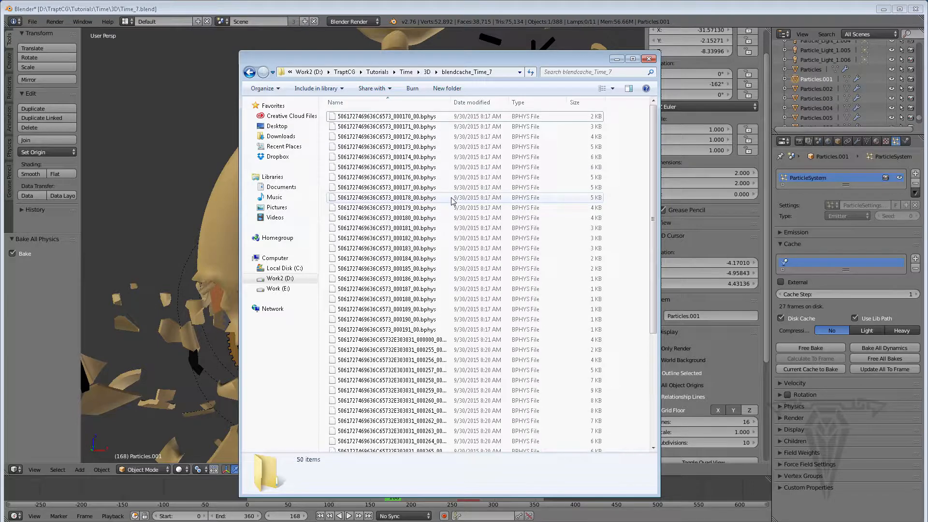
left_click(617, 59)
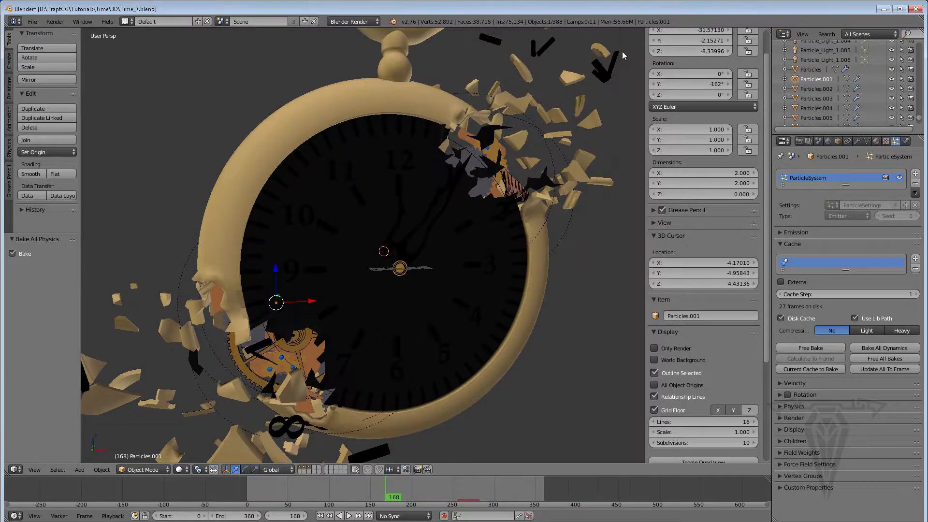
- Play the animation from frame 0 to review the baked particles, stopping at frame 307
left_click(320, 516)
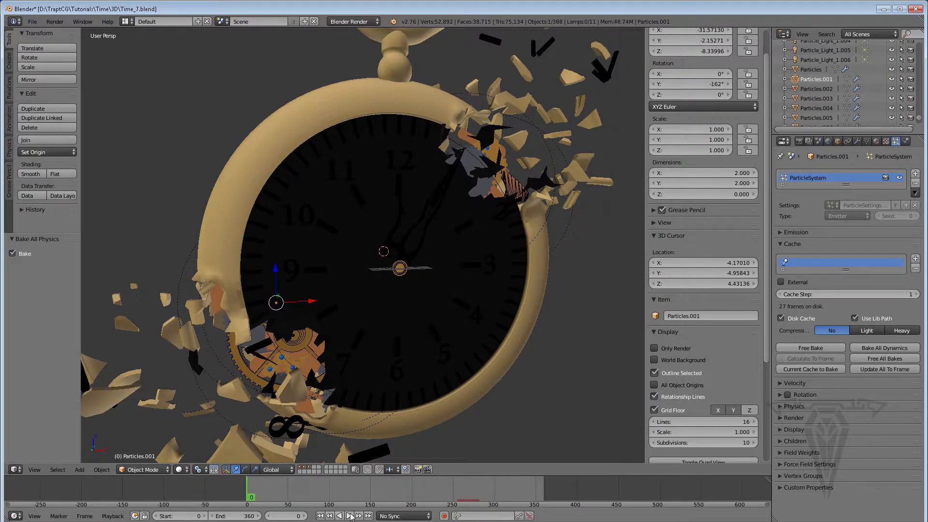
left_click(348, 515)
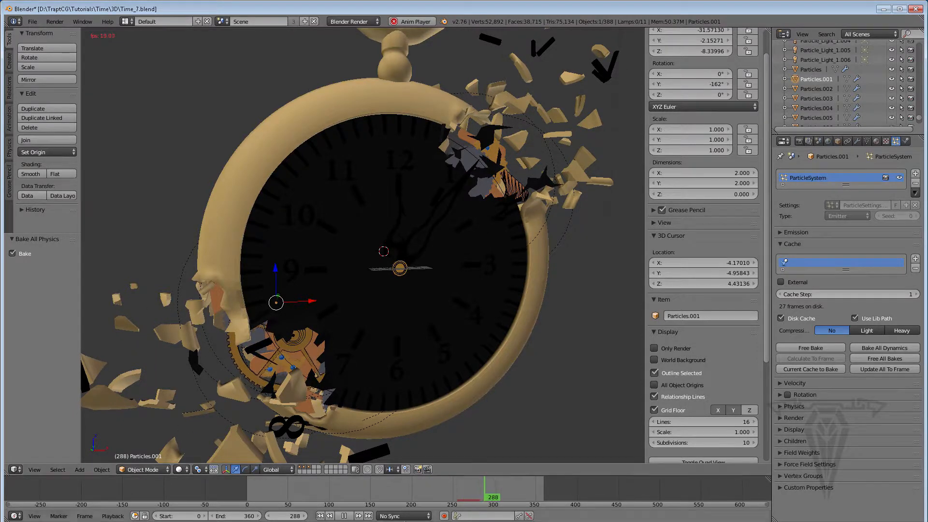
left_click(344, 516)
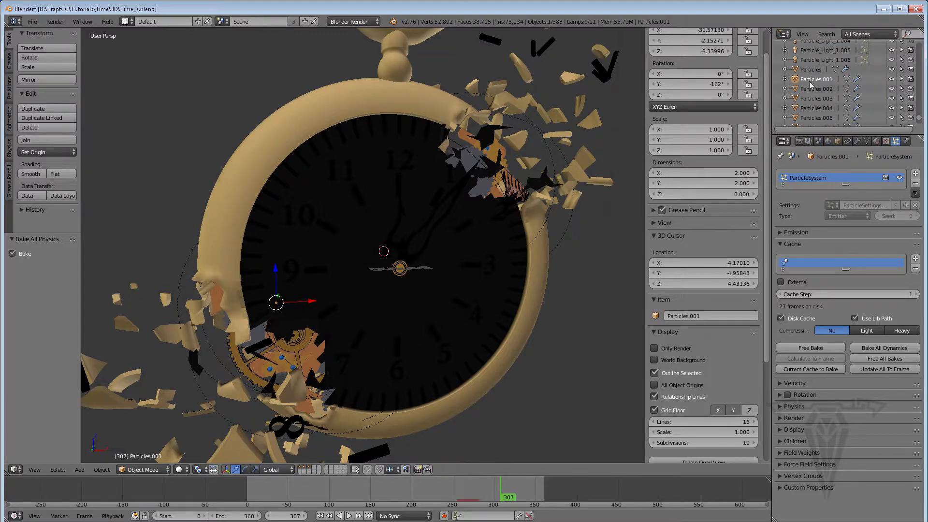
- Show only the particle layer and move all of its objects to layer 2 alone
left_click(303, 468)
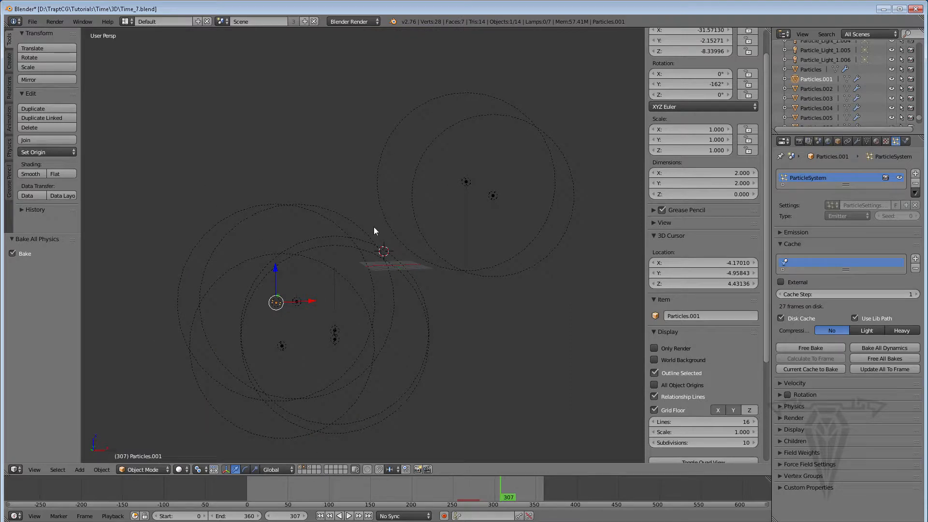
key("a")
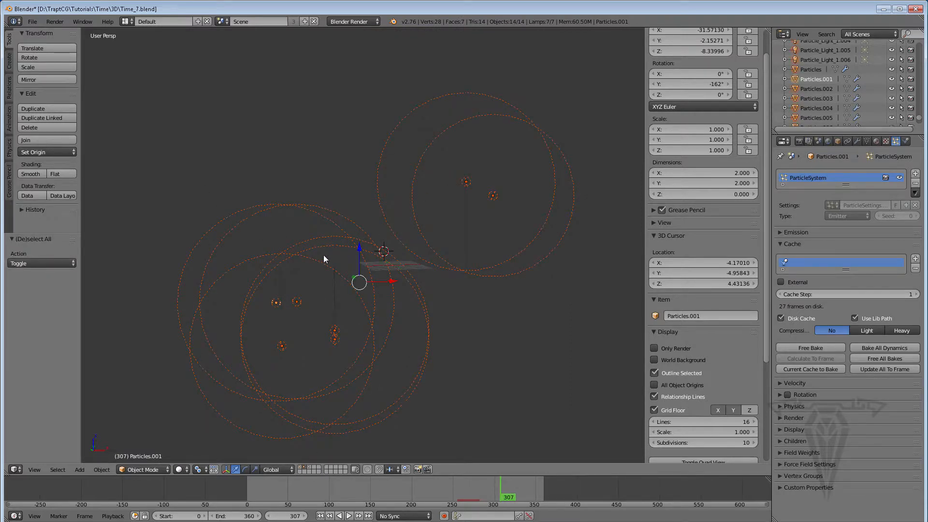
key("m")
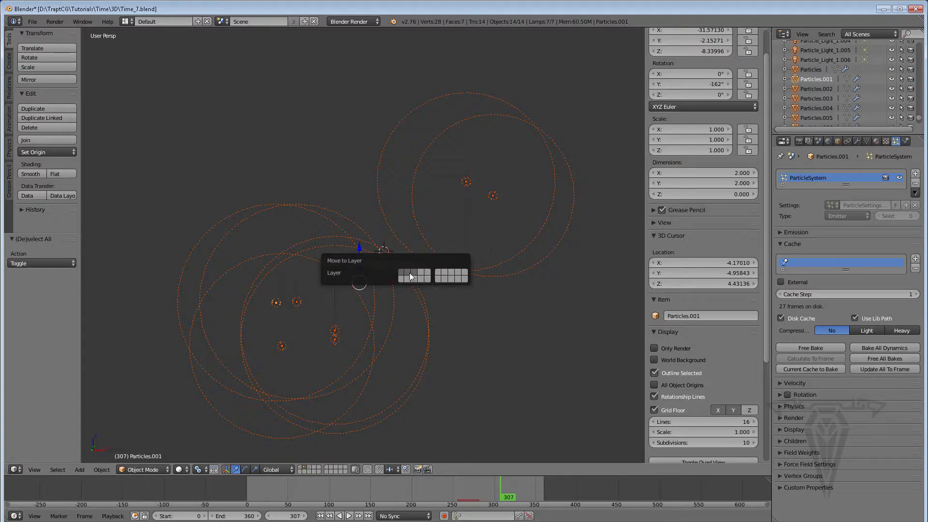
left_click(407, 272)
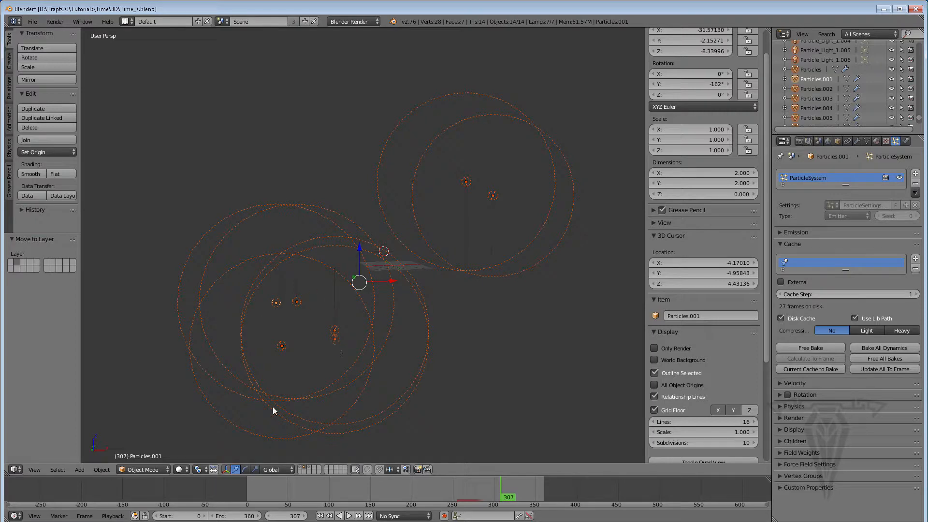
- Select all the Particle_Light lamps, from Particle_Light_1 to Particle_Light_1.006, and assign them to the first three layers
left_click(811, 60)
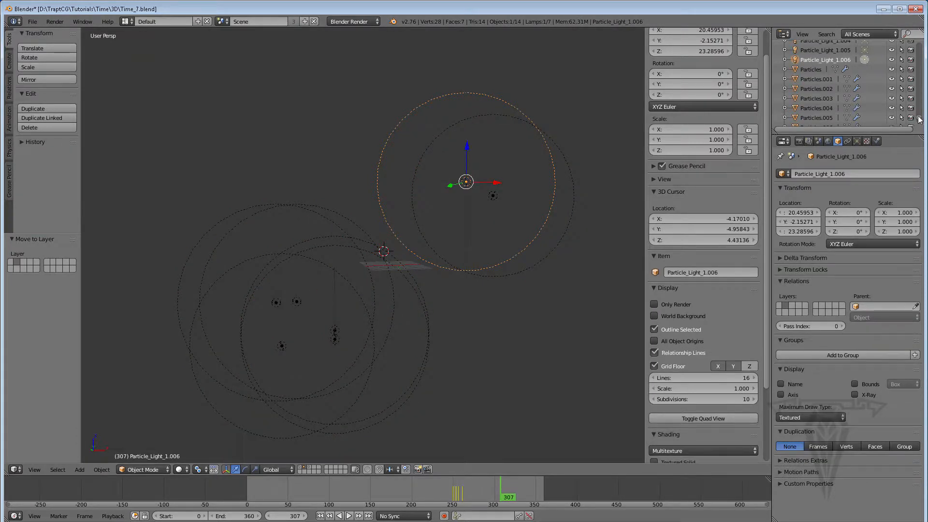
scroll(919, 119, "up", 3)
left_click(821, 66, "ctrl")
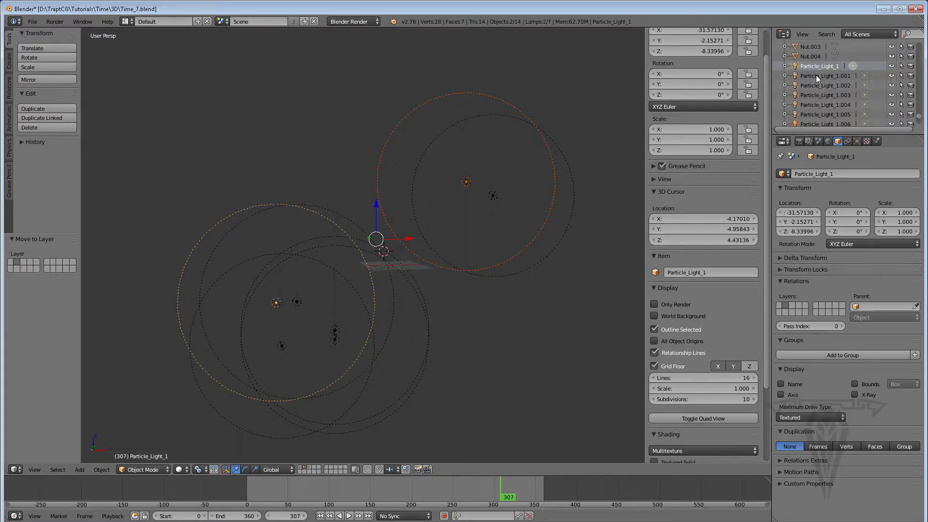
left_click(816, 76, "ctrl")
left_click(811, 85, "ctrl")
left_click(810, 95, "ctrl")
left_click(808, 105, "ctrl")
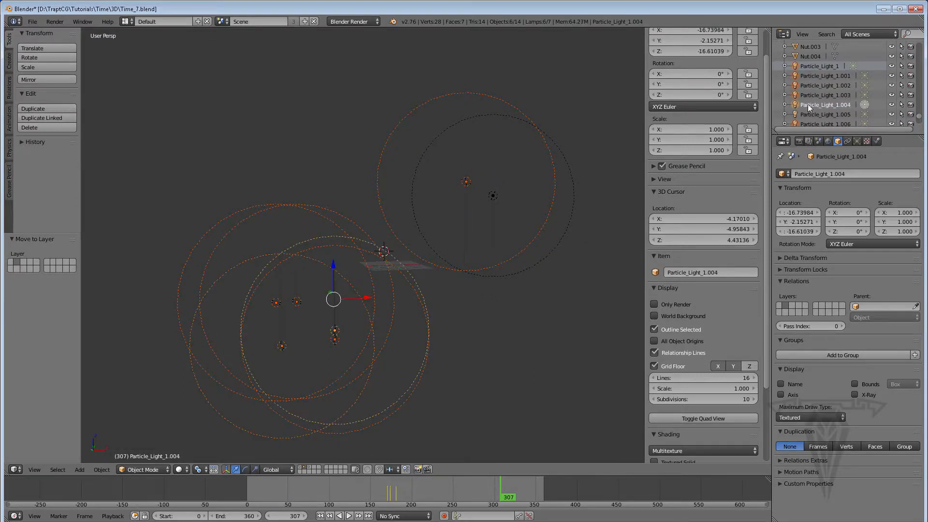
left_click(809, 114, "ctrl")
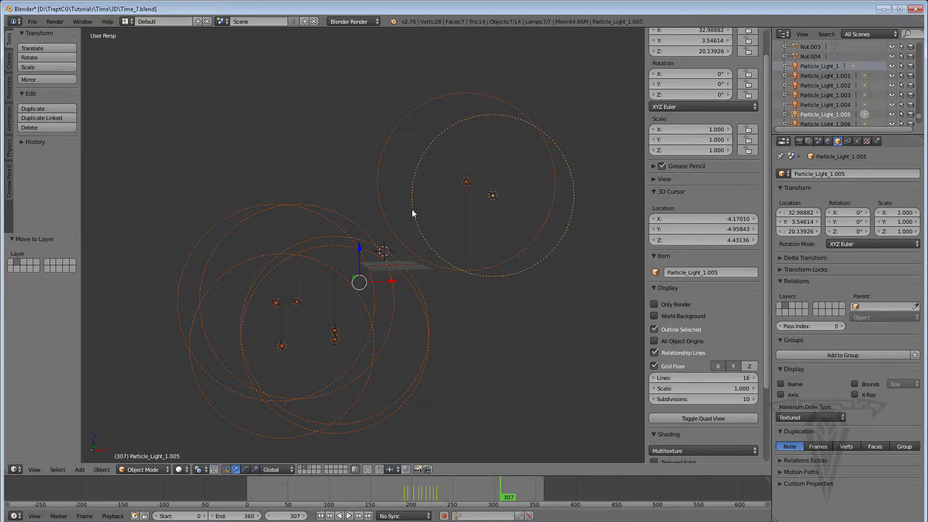
key("m")
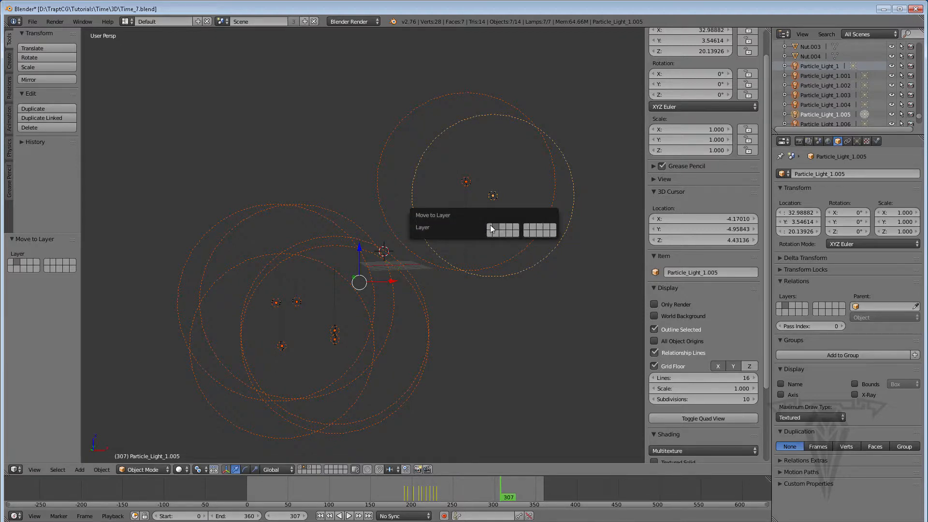
left_click(500, 228)
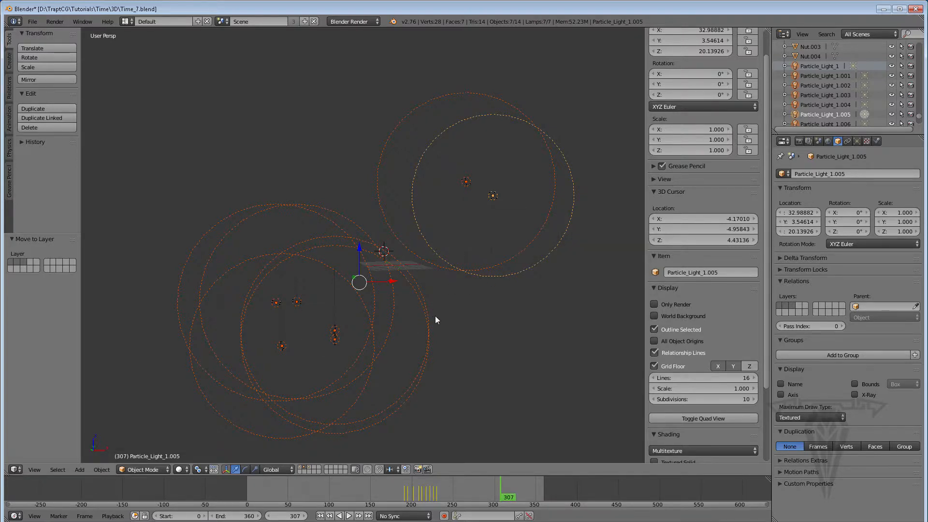
- Make layer 1 visible in the viewport as well and review the scene's render layer settings
left_click(303, 468, "shift")
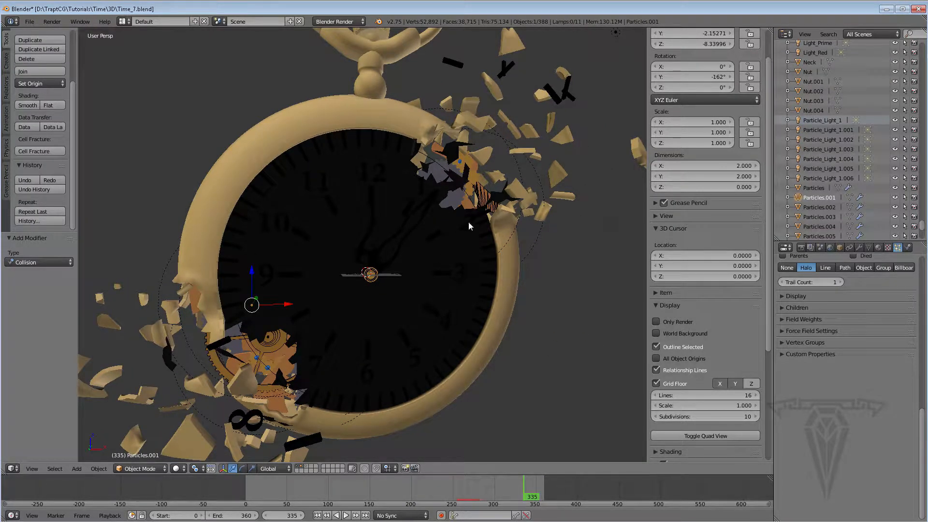
left_click(810, 247)
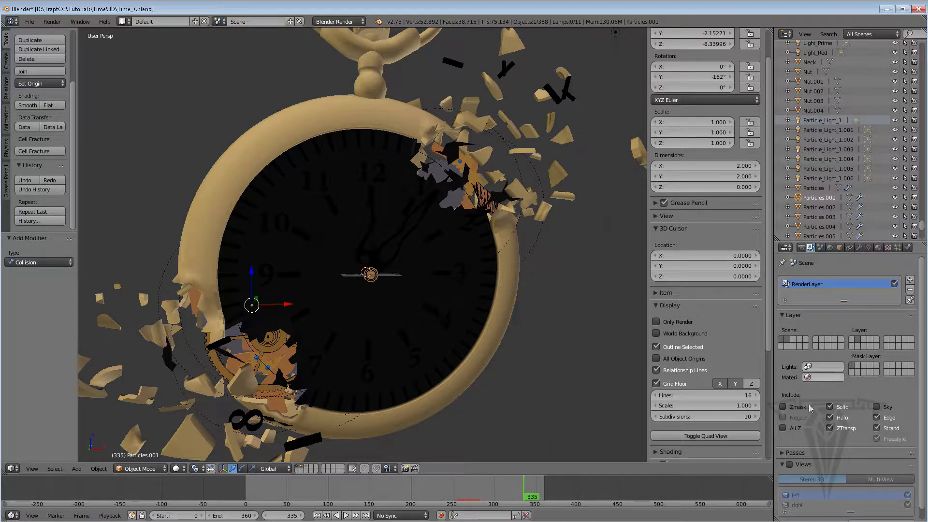
left_click(800, 247)
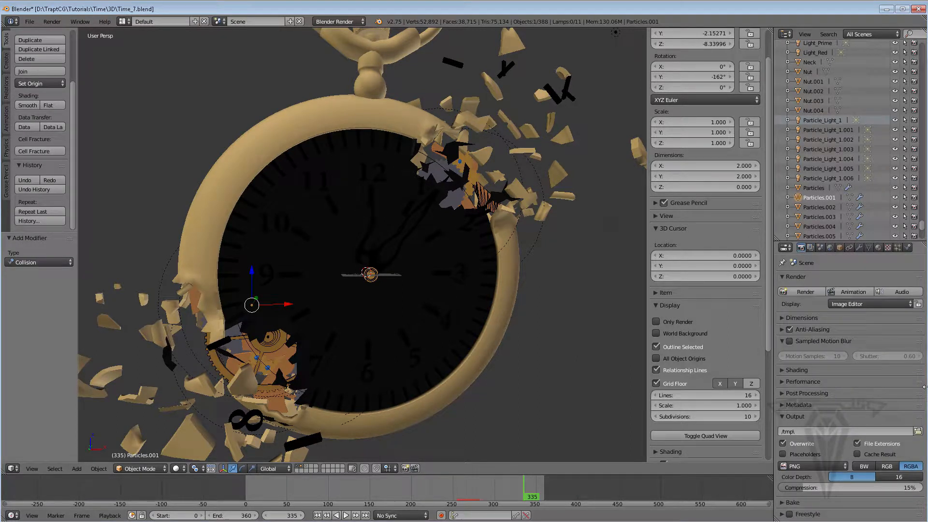
- Set the render output to a new folder named sparks inside the Time project's Export folder, with the file name Sparks
left_click(918, 432)
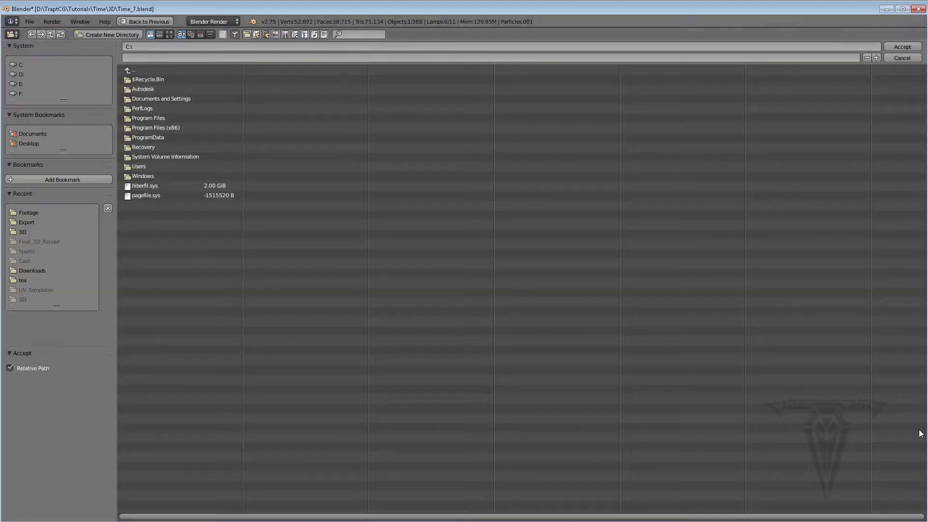
left_click(28, 221)
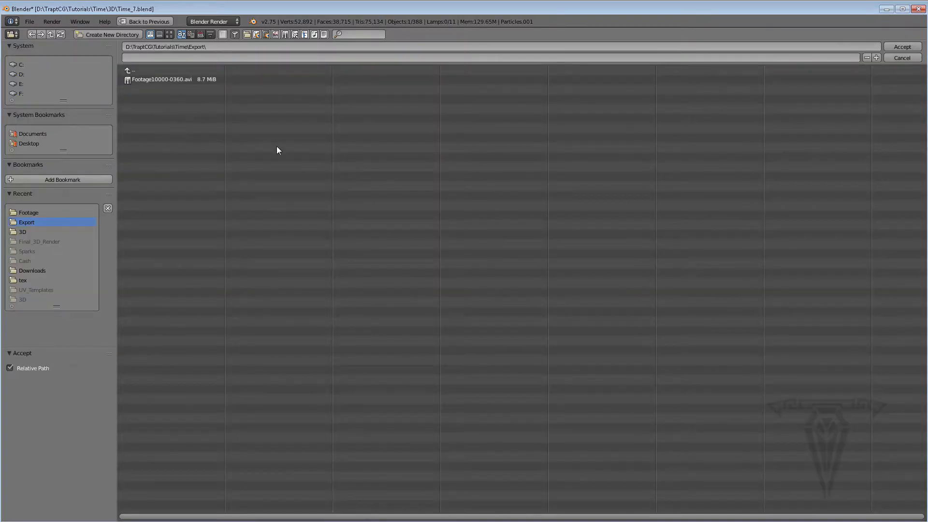
left_click(100, 34)
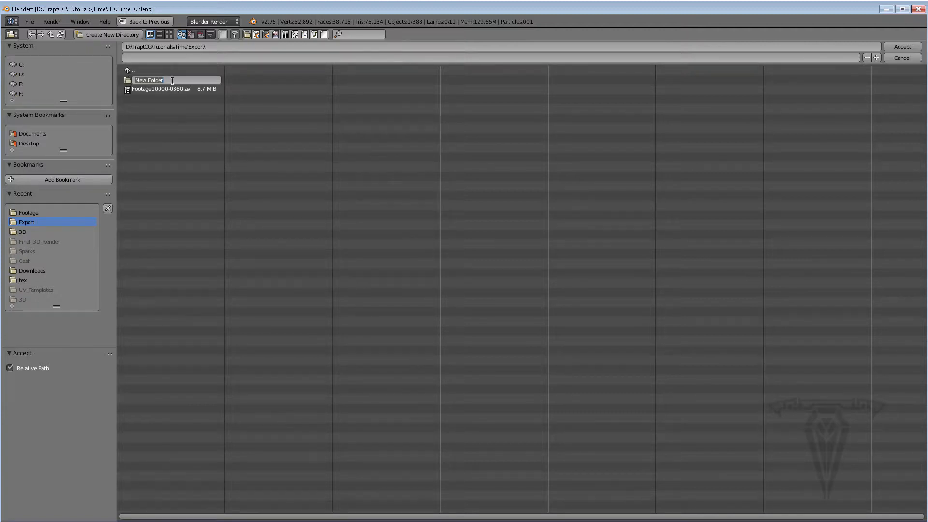
type("sparks")
key("Return")
left_click(129, 79)
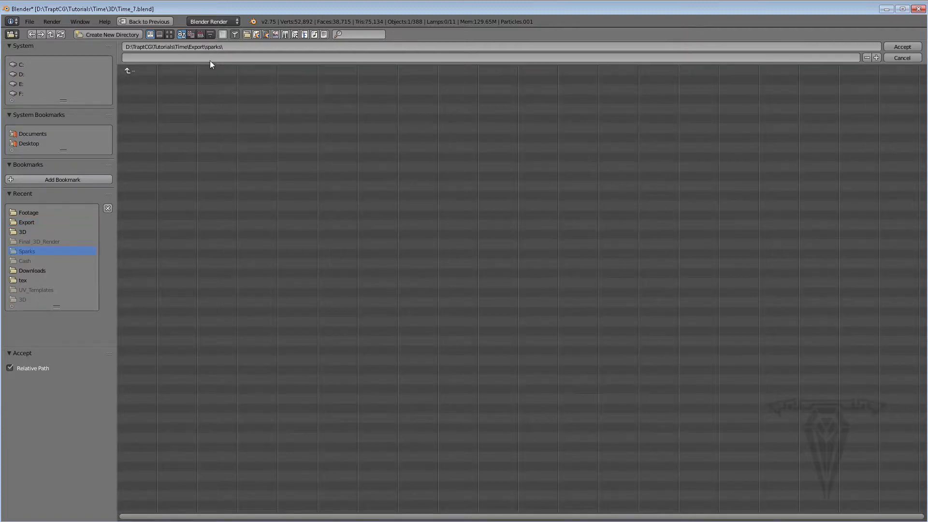
left_click(183, 57)
left_click(900, 46)
left_click(899, 46)
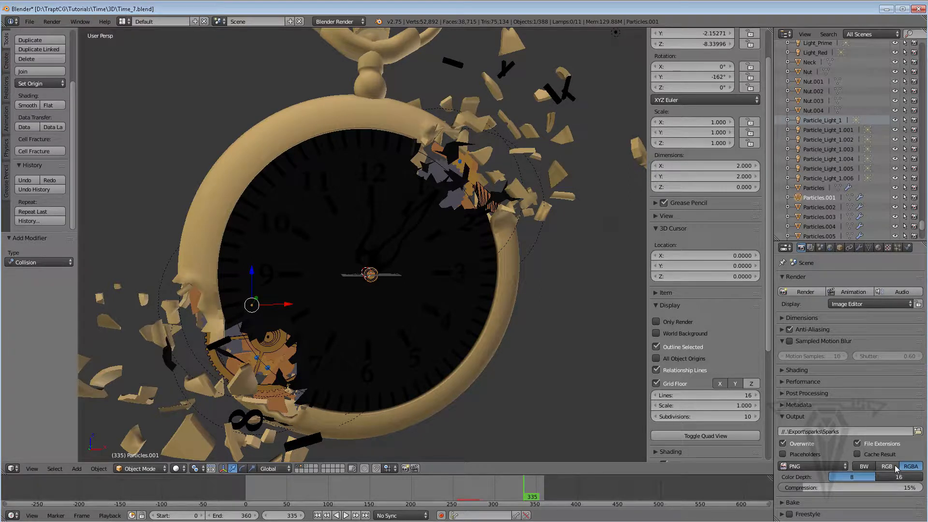
- Check the render resolution and frame range, and set the render layer to include only layer 2
left_click(801, 318)
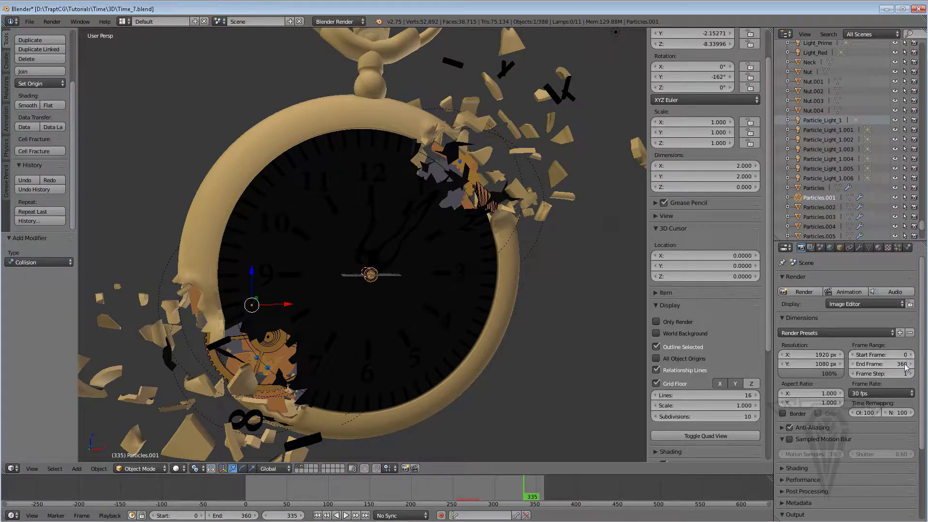
left_click(794, 318)
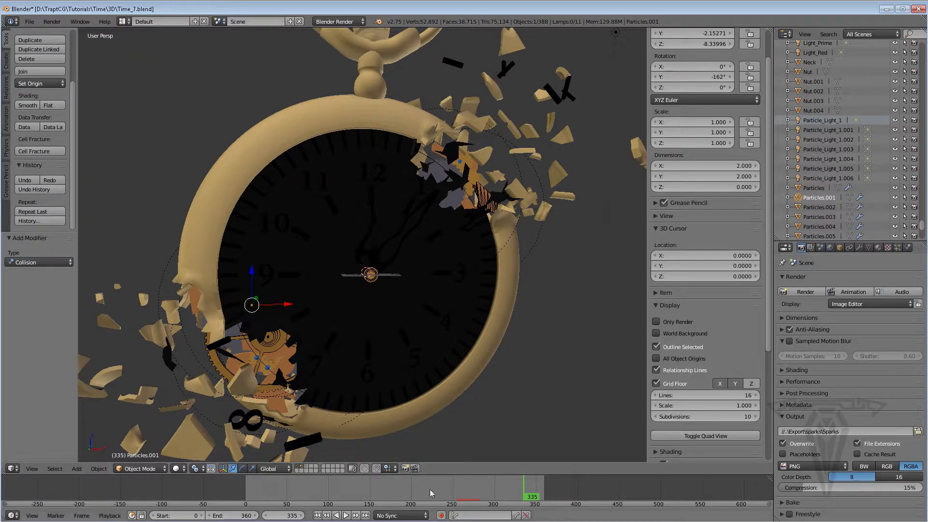
left_click(811, 247)
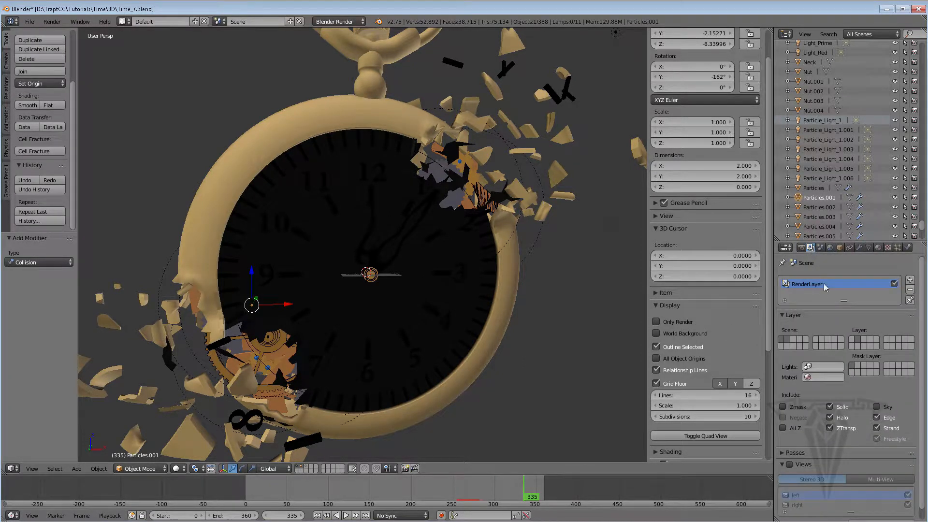
left_click(857, 340)
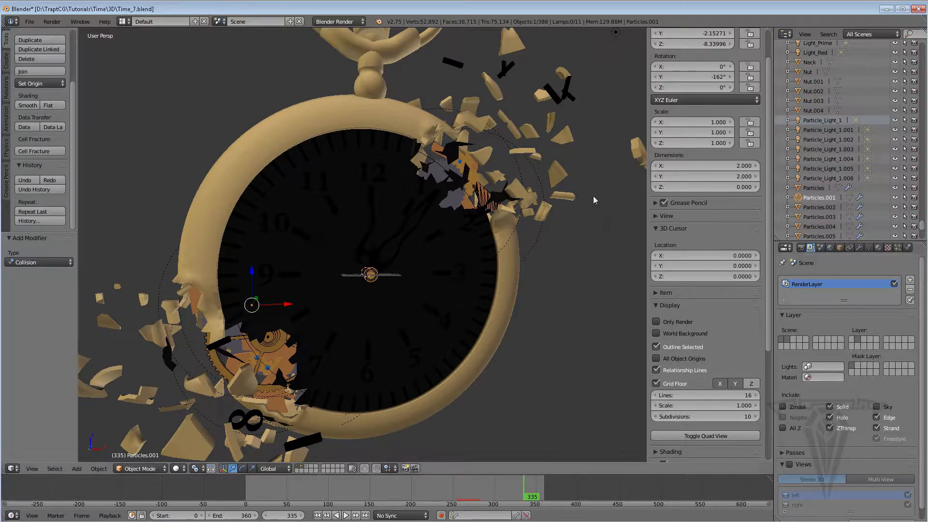
- Start the animation render, cancel it, and enable Sampled Motion Blur
left_click(801, 247)
left_click(848, 292)
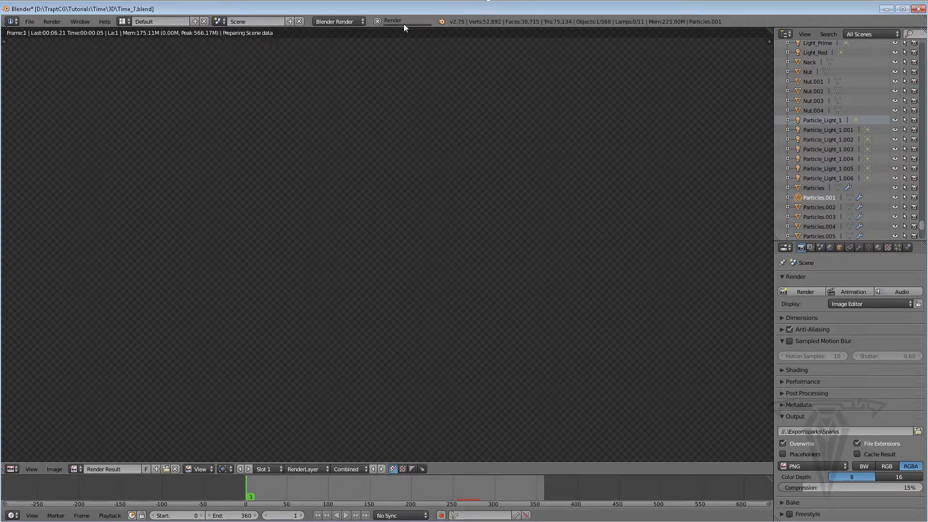
left_click(377, 20)
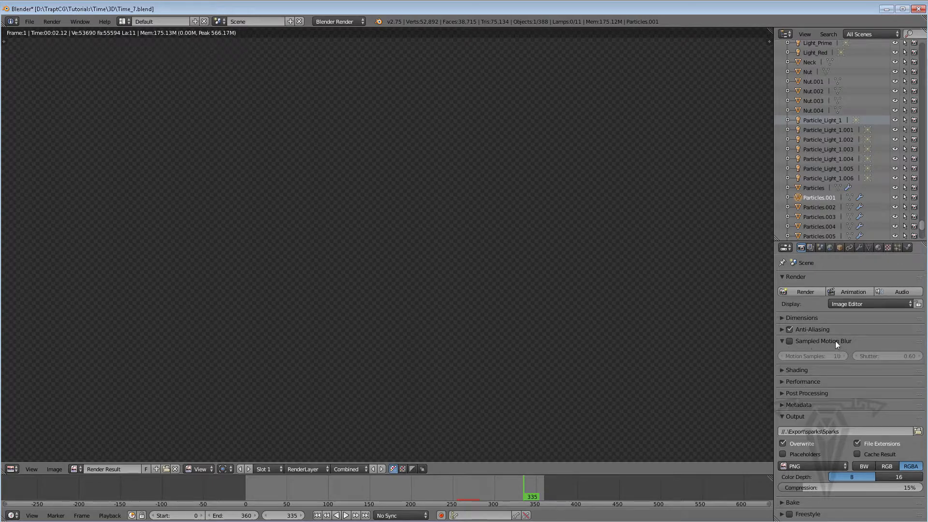
left_click(788, 341)
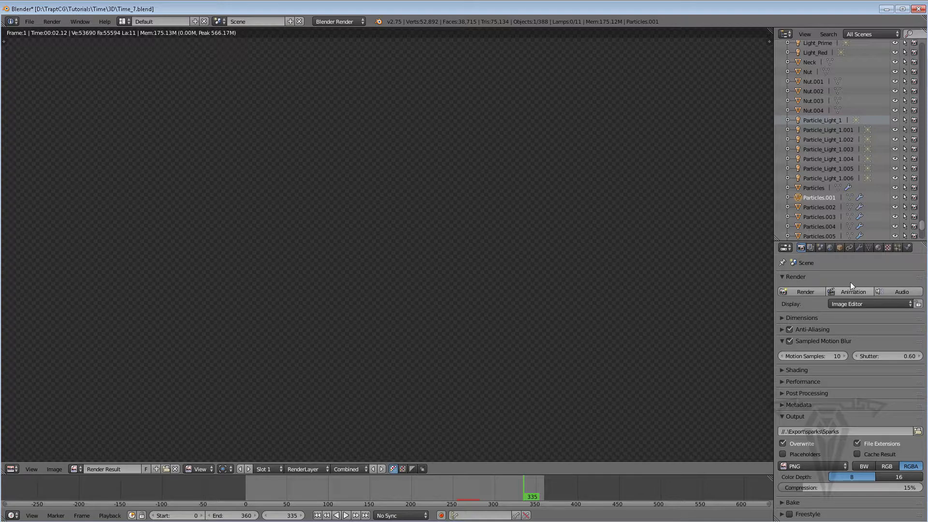
- Switch to Windows Explorer, delete Sparks0000.png from the sparks folder, and return to Blender to render the full animation
left_click(284, 521)
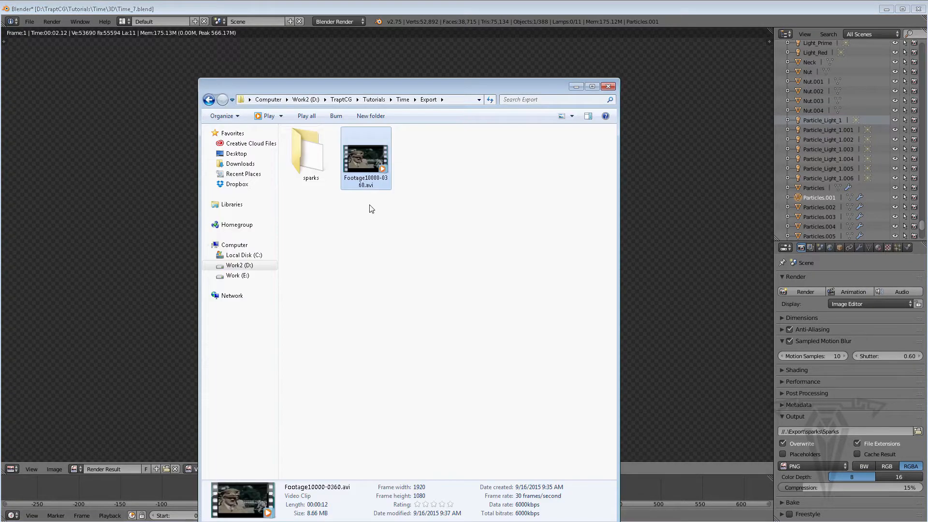
double_click(309, 150)
left_click_drag(452, 237, 297, 129)
key("Delete")
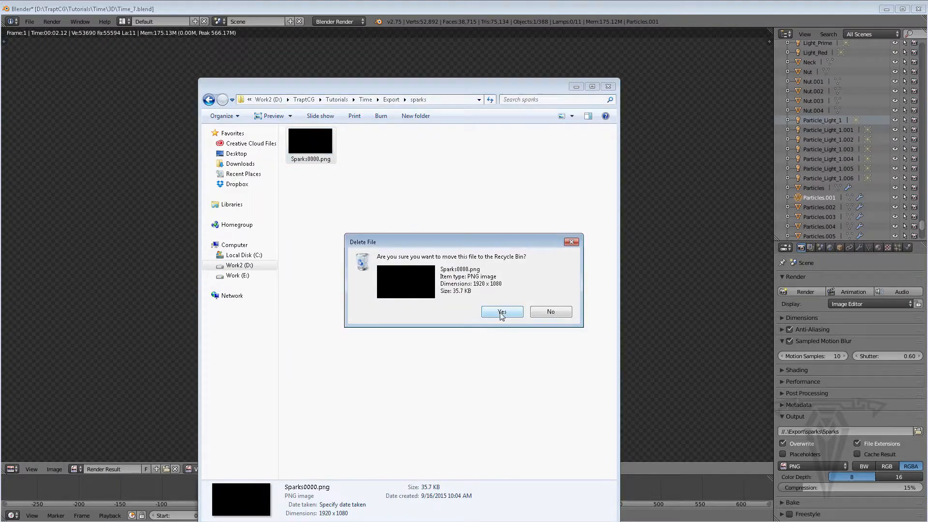
left_click(488, 311)
left_click(575, 86)
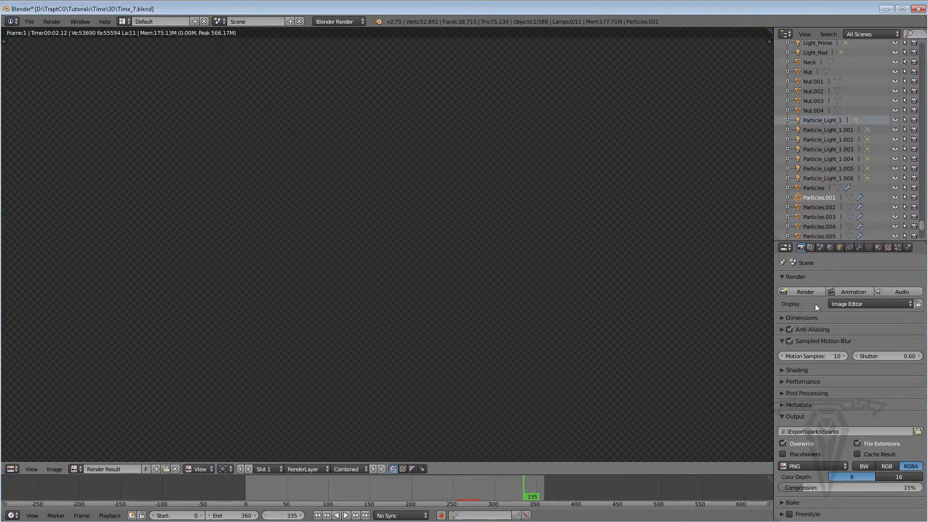
left_click(848, 288)
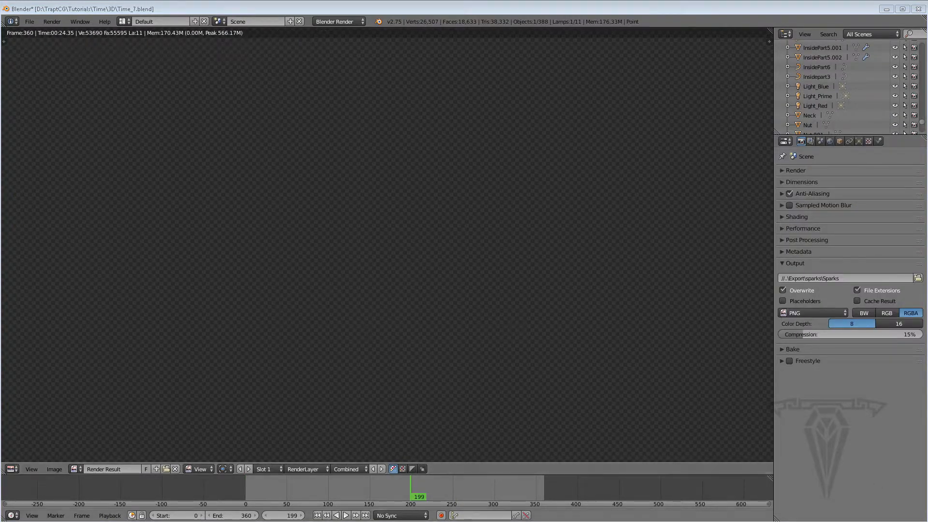
- Switch to Windows Explorer and examine the rendered Sparks PNG frames in the sparks folder, then return to Blender
key("alt+Tab")
scroll(423, 312, "down", 8)
scroll(424, 319, "down", 10)
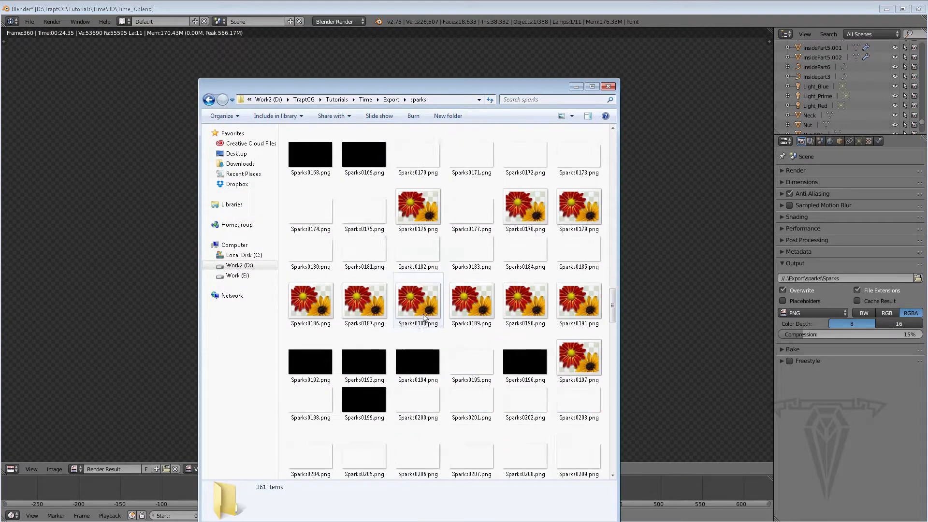
scroll(423, 322, "down", 1)
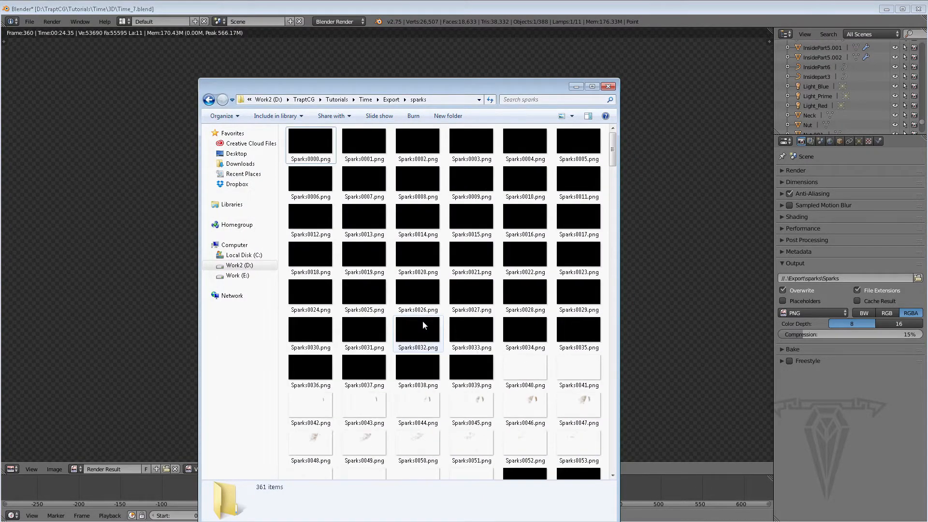
left_click(575, 87)
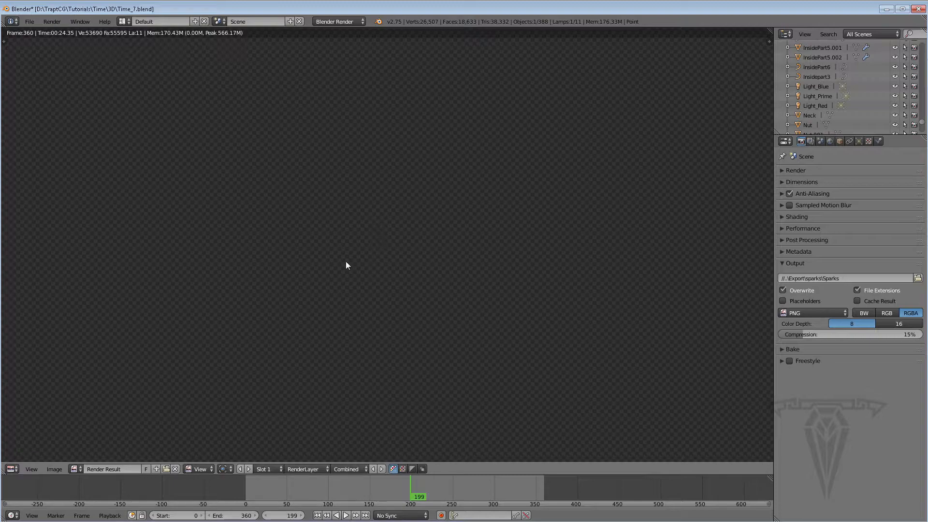
- Switch back to the 3D View, move the watch's Face object to layer 3, and view that layer before returning to layer 1
left_click(14, 471)
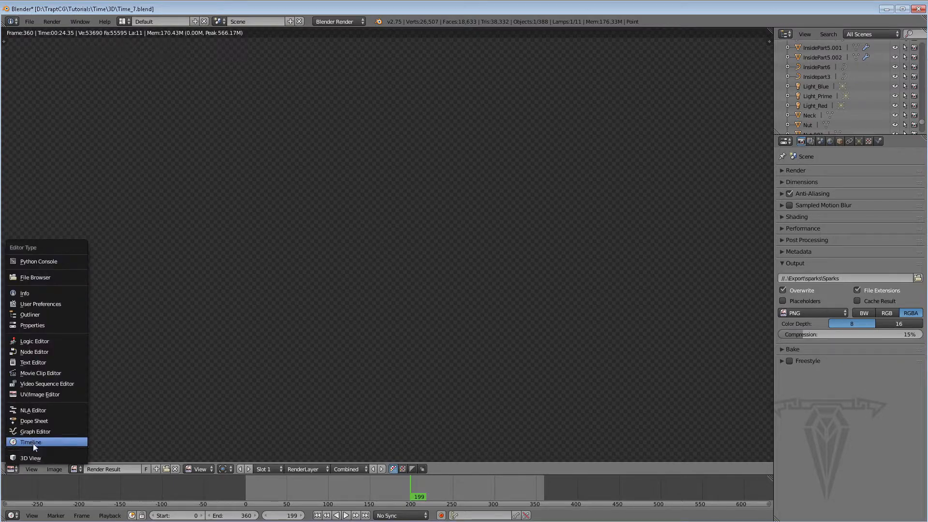
left_click(30, 454)
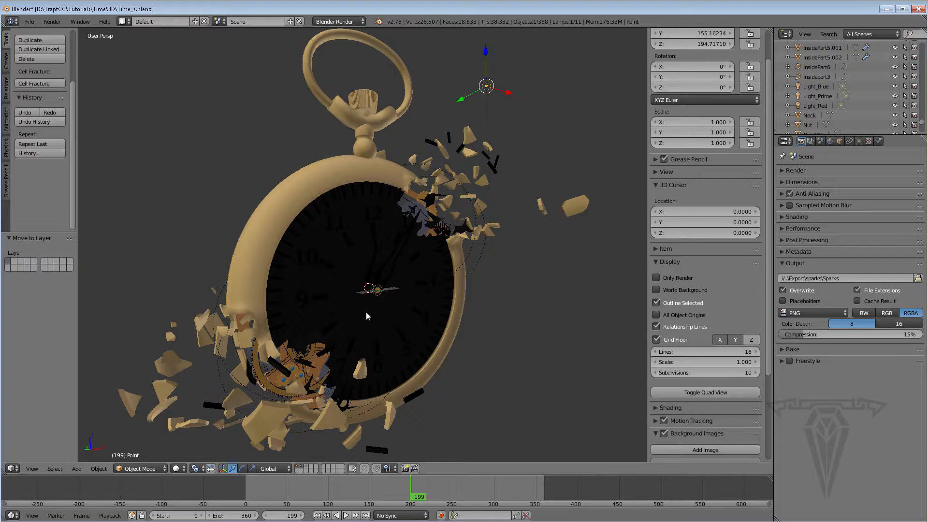
right_click(344, 263)
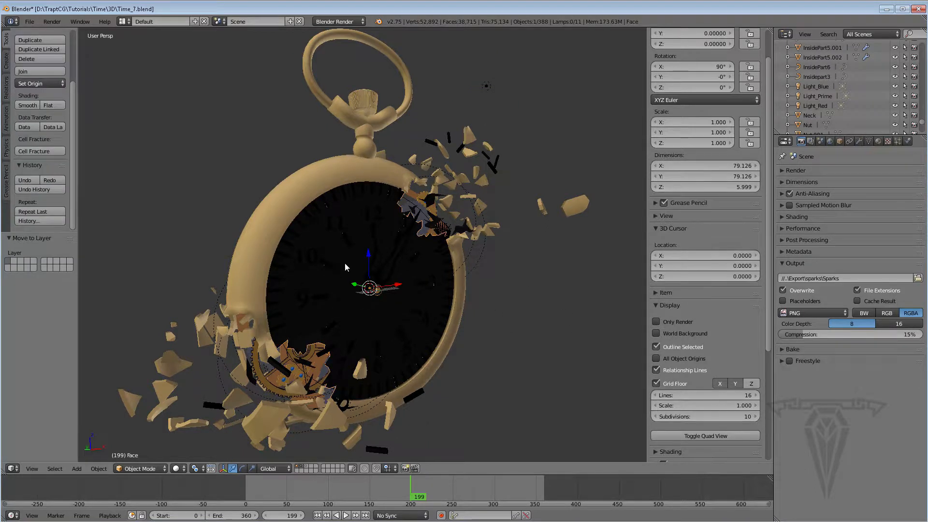
key("h")
key("alt+h")
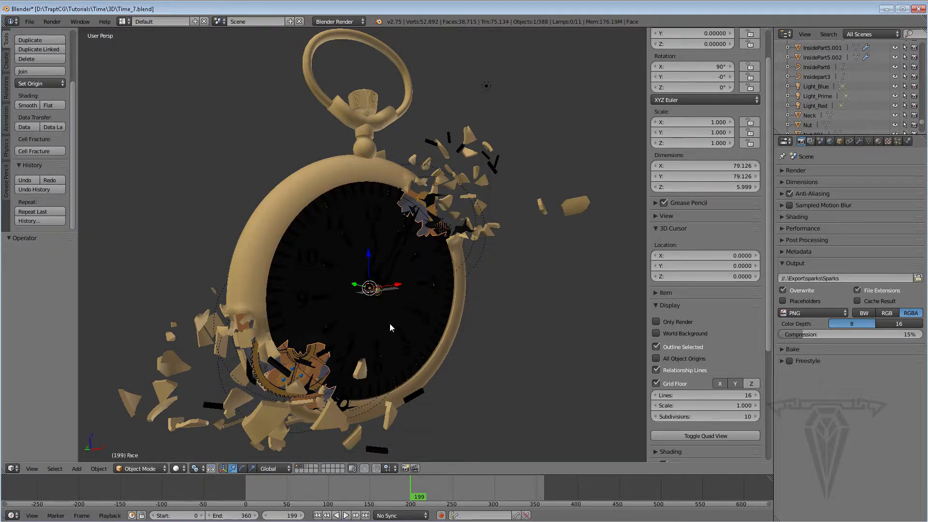
key("m")
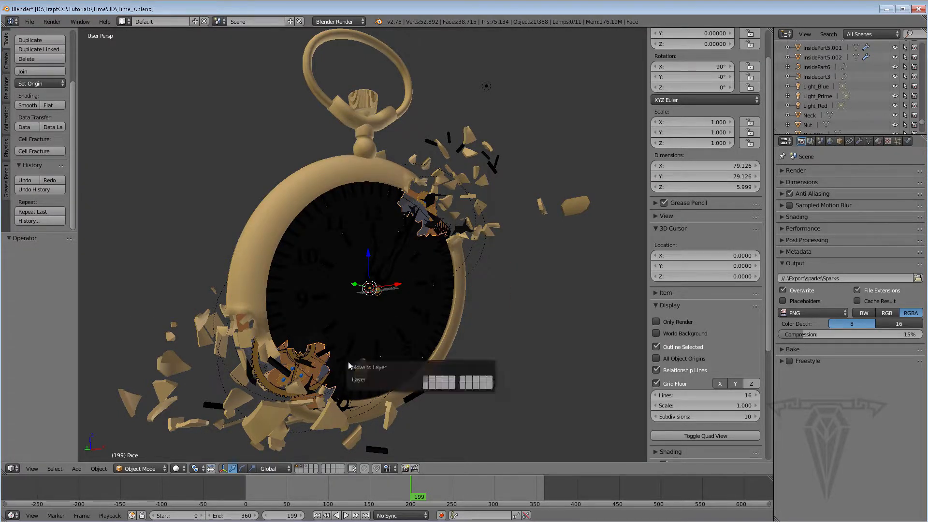
left_click(439, 380)
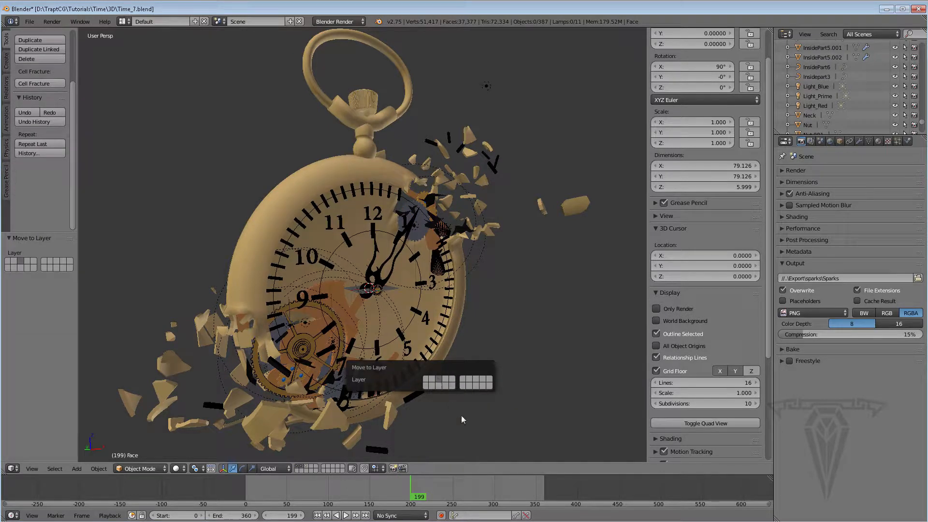
left_click(304, 469)
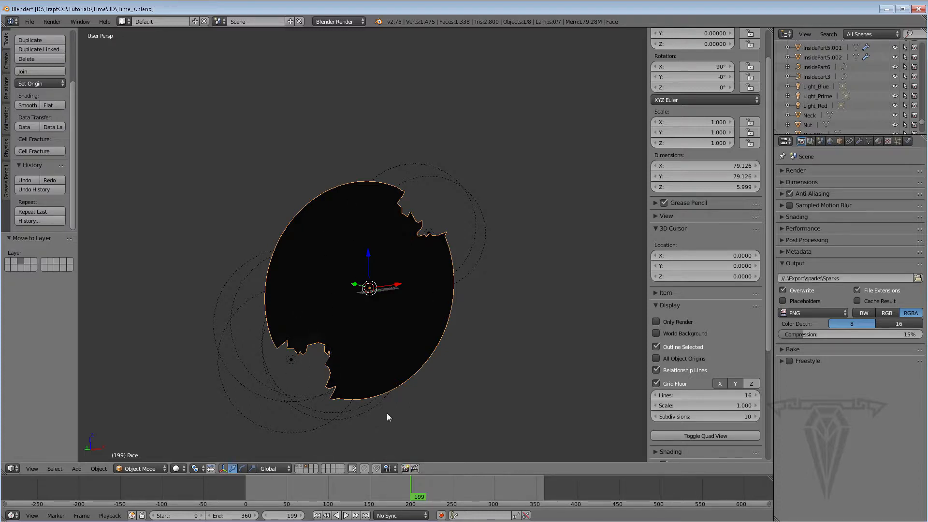
left_click(298, 468)
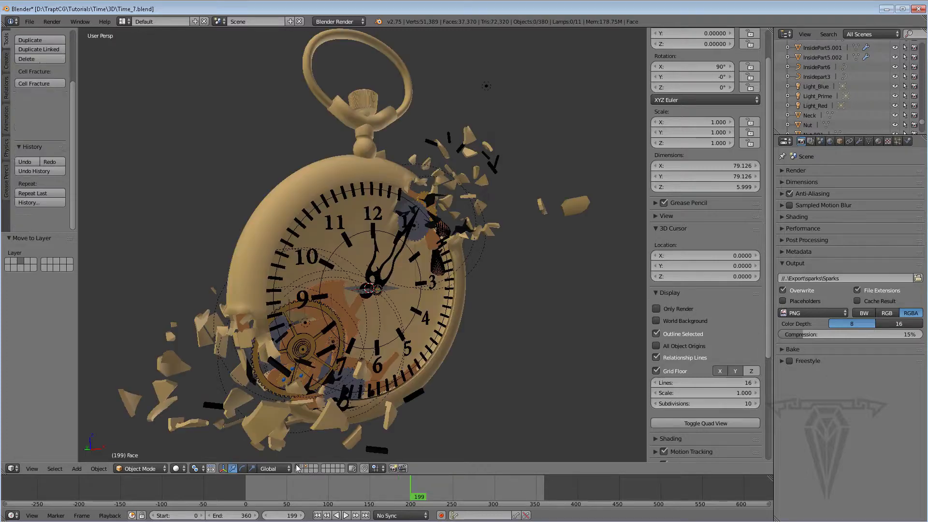
- Select the Point, Light_Prime, Light_Red and Light_Blue lamps around the watch and move them to layer 3
scroll(462, 179, "down", 4)
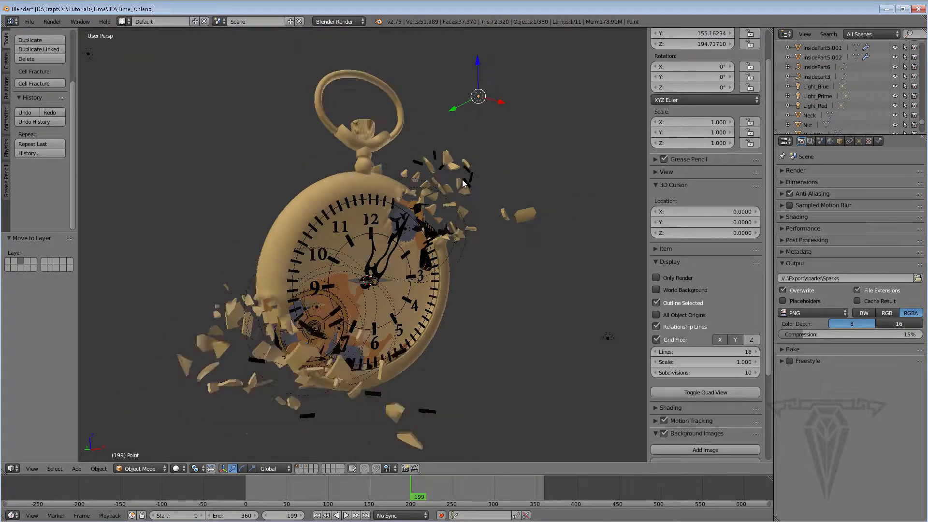
right_click(456, 276, "shift")
right_click(498, 298, "shift")
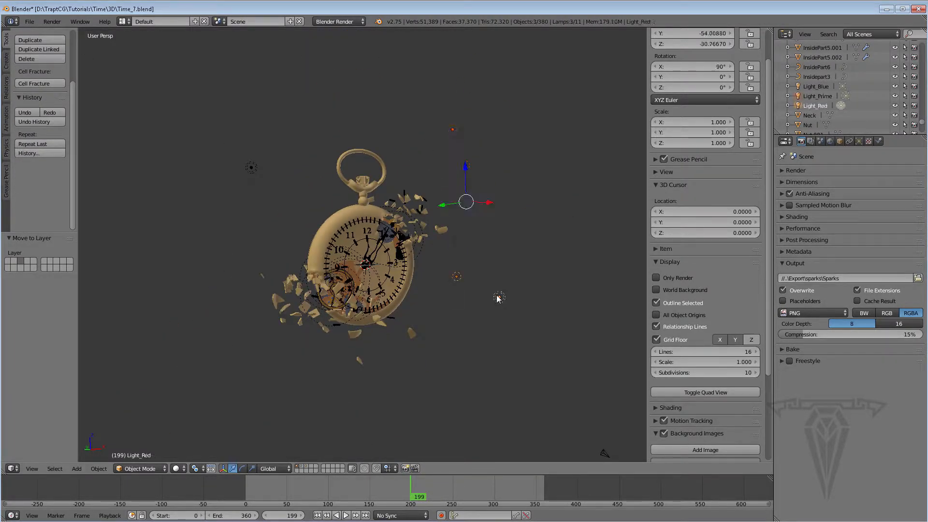
right_click(252, 168, "shift")
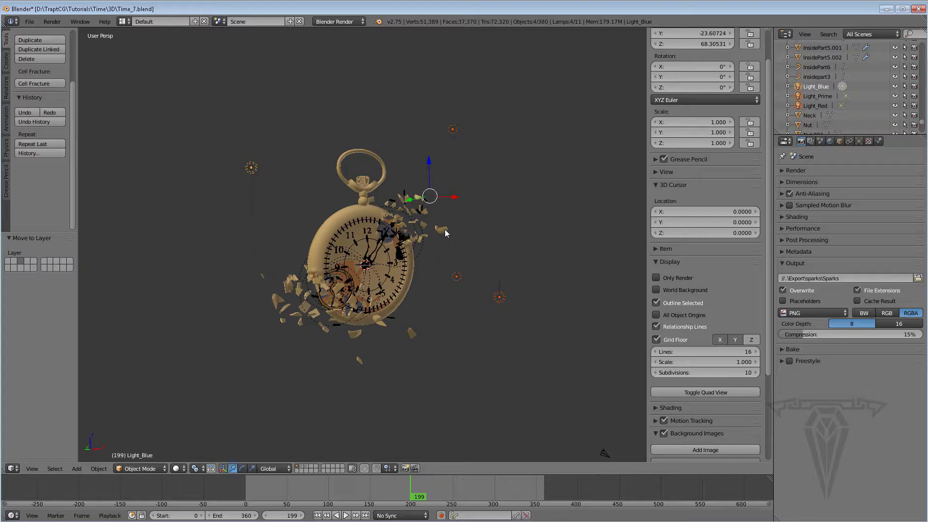
key("m")
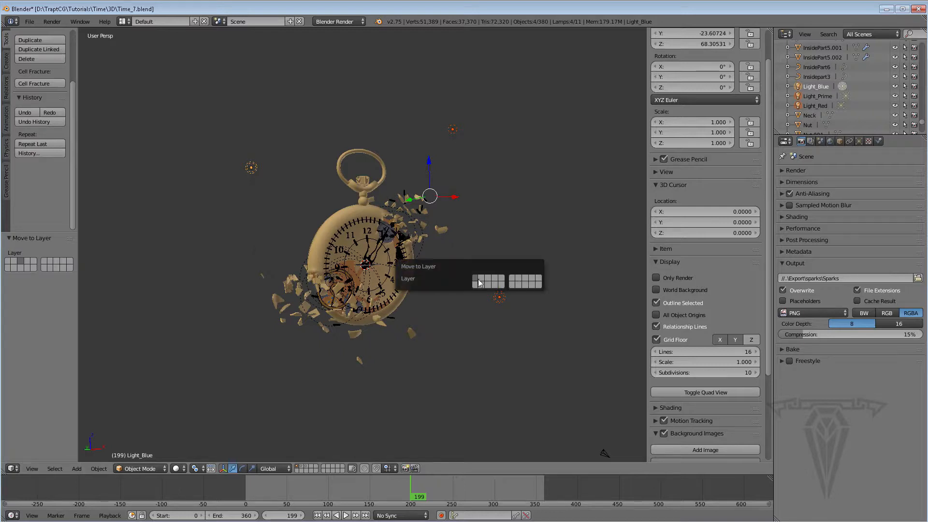
left_click(488, 278)
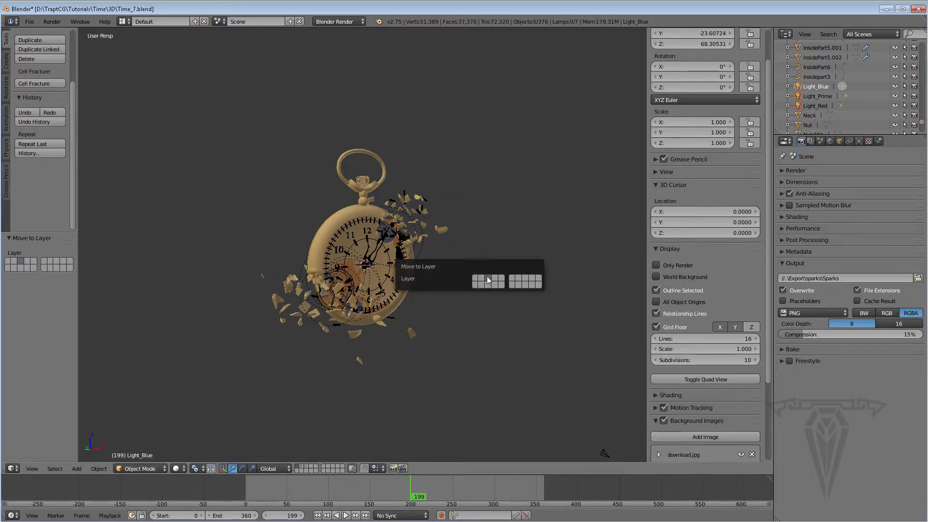
- Assign the four selected lamps to layer 1 as well as layer 3, and display layers 1 to 3 together
left_click(474, 277)
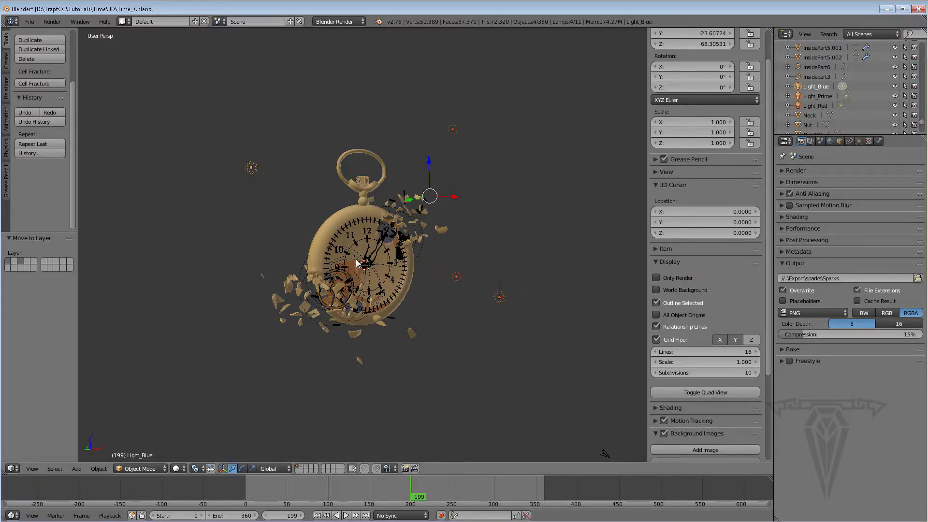
key("m")
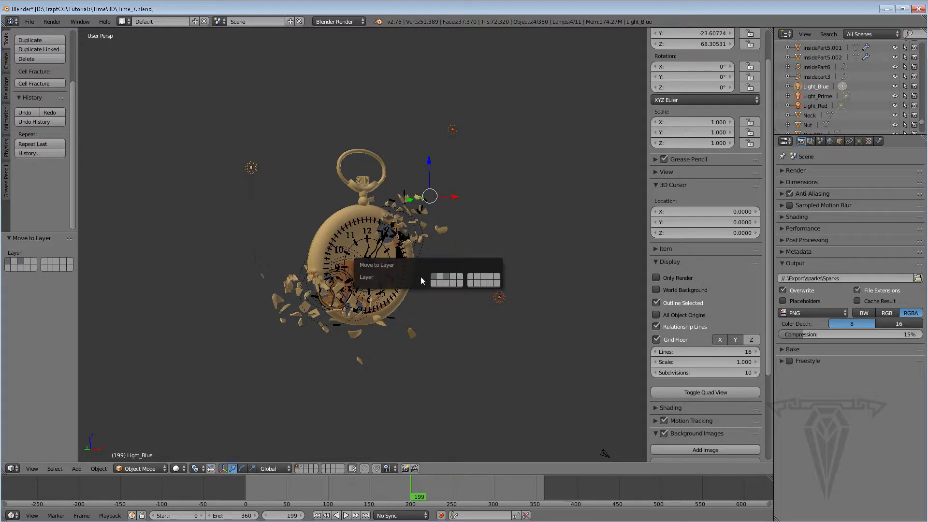
left_click(307, 467)
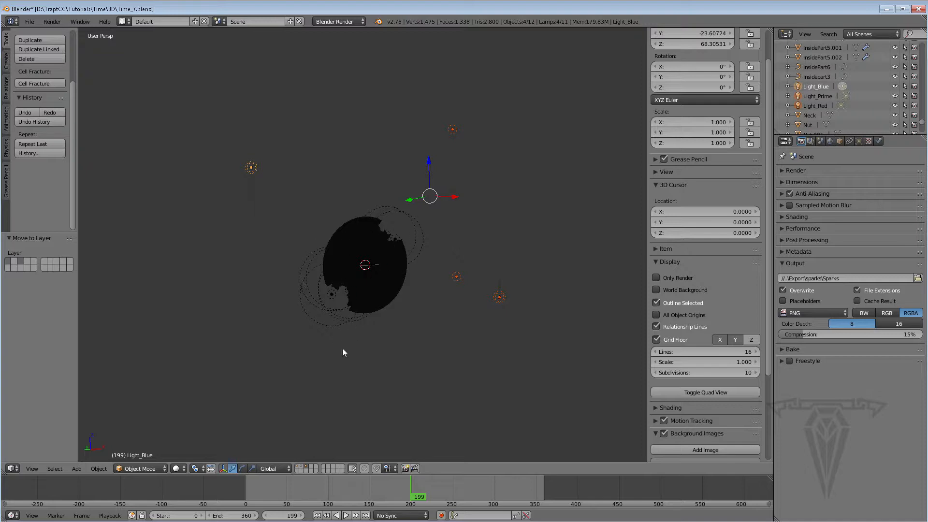
left_click(303, 465, "shift")
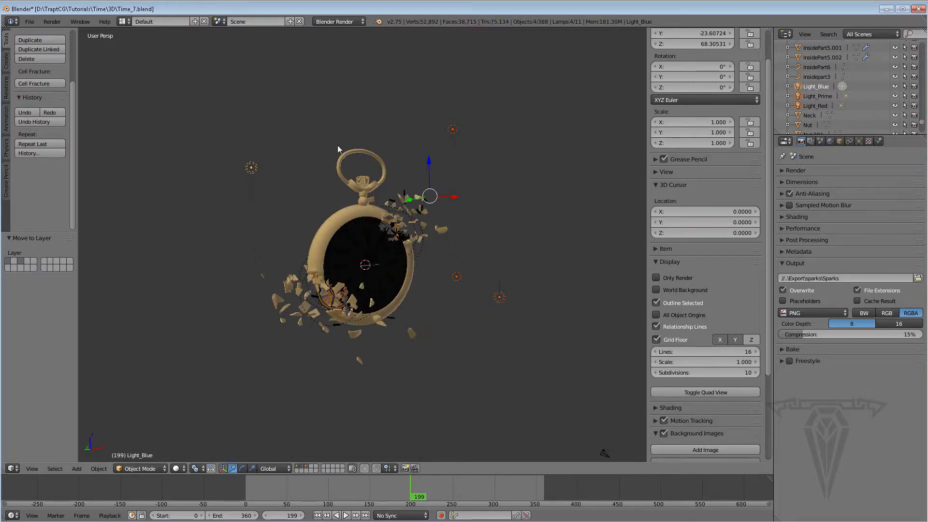
- View the watch through the camera, display the render layer settings, and scrub the animation to about frame 260
scroll(342, 216, "up", 2)
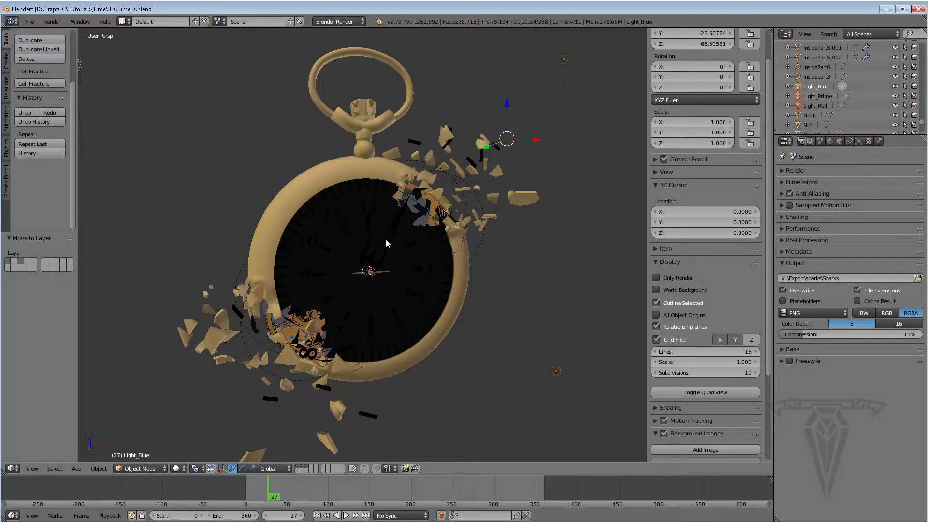
key("KP_0")
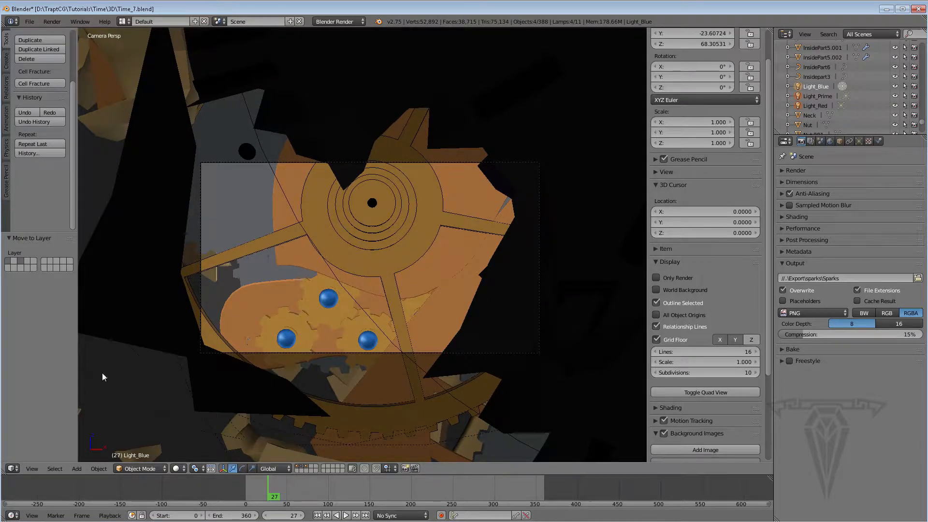
left_click(31, 469)
left_click(811, 140)
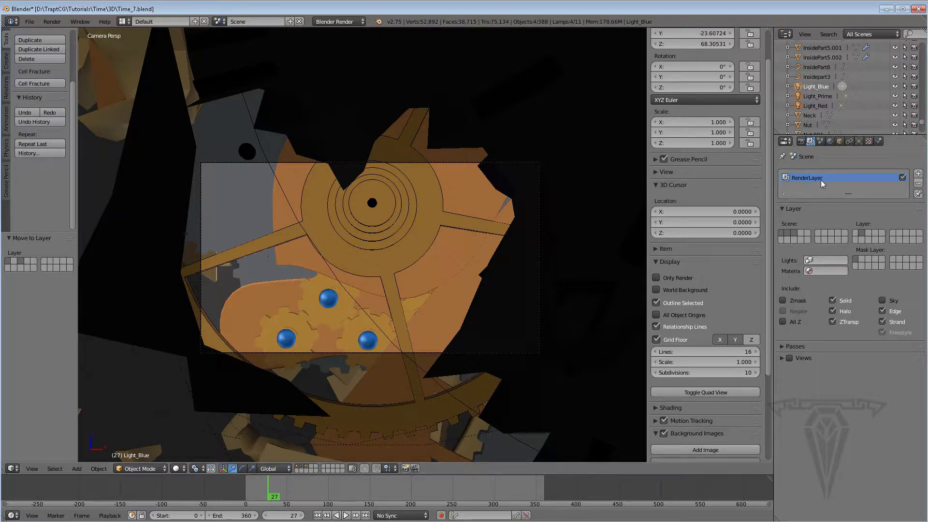
left_click_drag(274, 499, 461, 499)
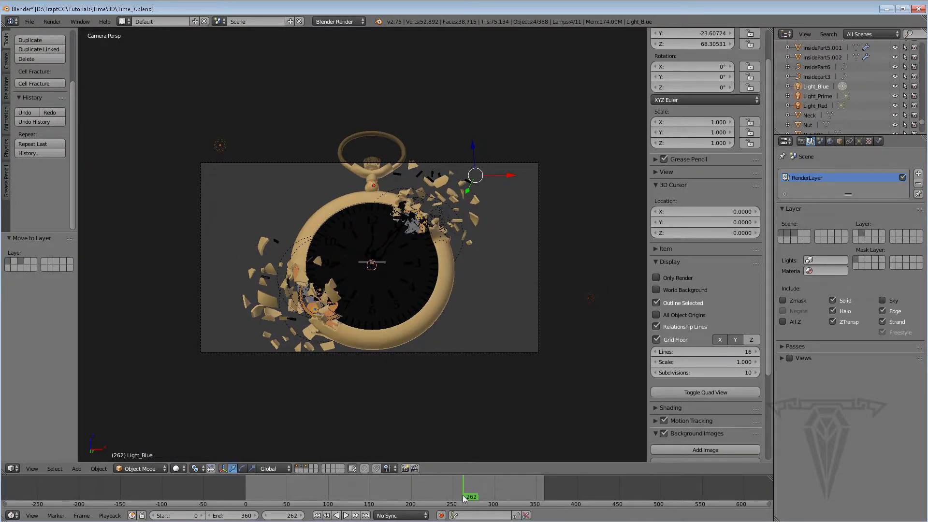
- Select the watch's Front object and examine its collision physics settings at frame 260
right_click(447, 270)
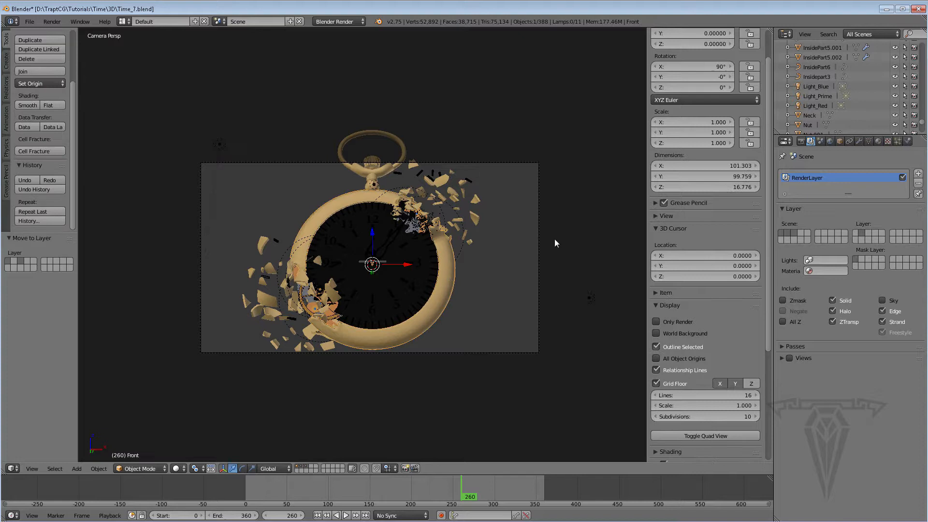
left_click(907, 141)
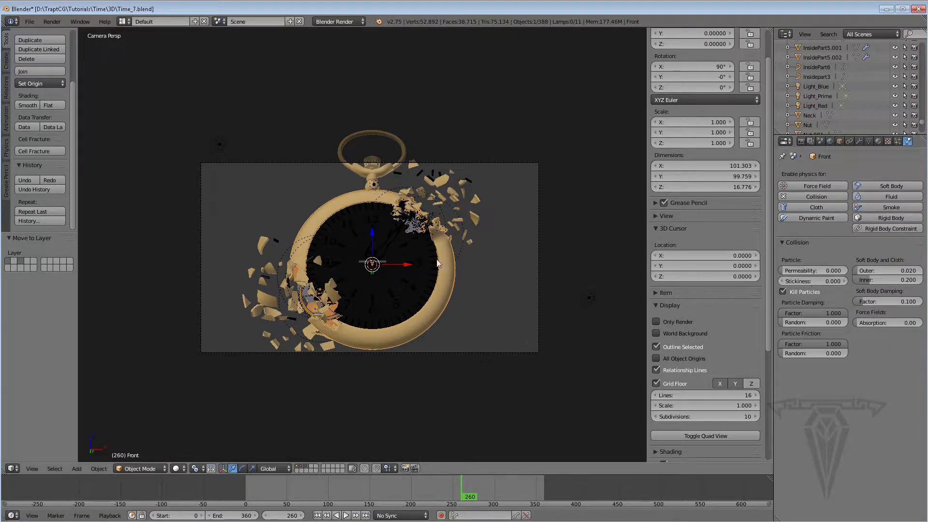
mouse_move(461, 498)
left_mouse_down()
mouse_move(486, 497)
mouse_move(462, 495)
left_mouse_up()
- Rename the existing render layer Pocket Watch, restrict it to layer 1, and add a second render layer named Face
left_click(811, 141)
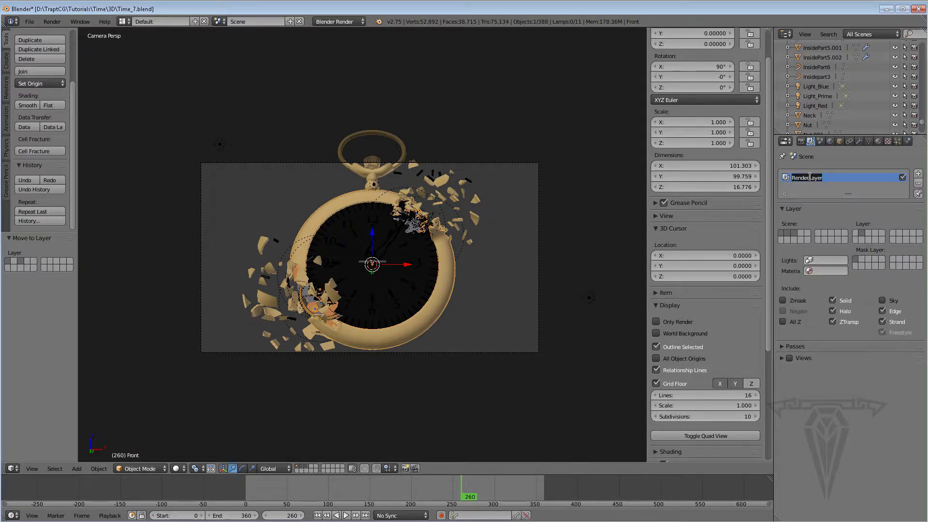
type("Pocket Watch")
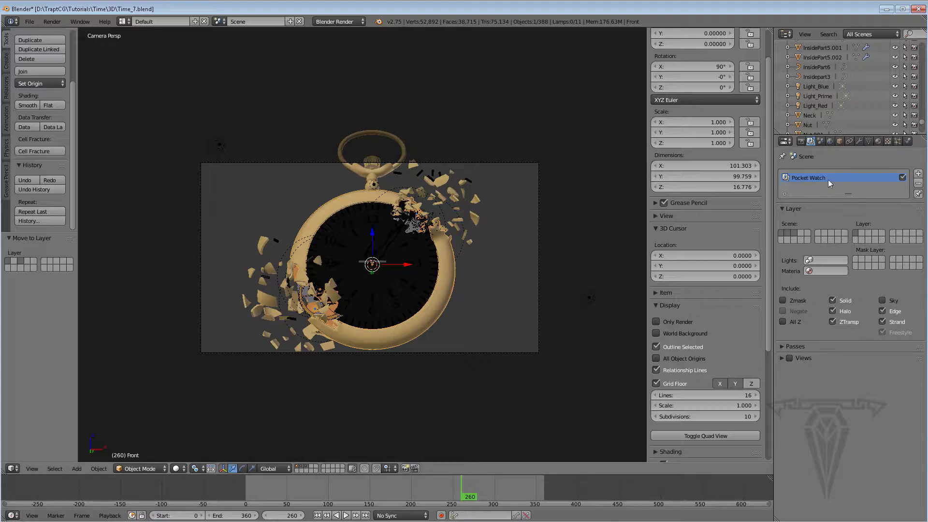
left_click(918, 174)
double_click(814, 187)
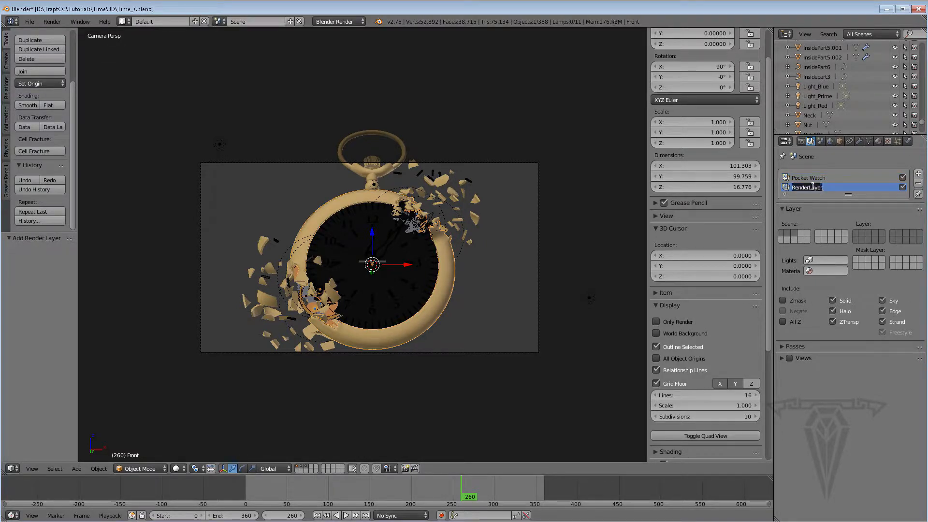
type("Face")
key("Return")
- Restrict the Face render layer to layer 3, mask it with layer 1, and exclude the Sky
left_click(868, 232)
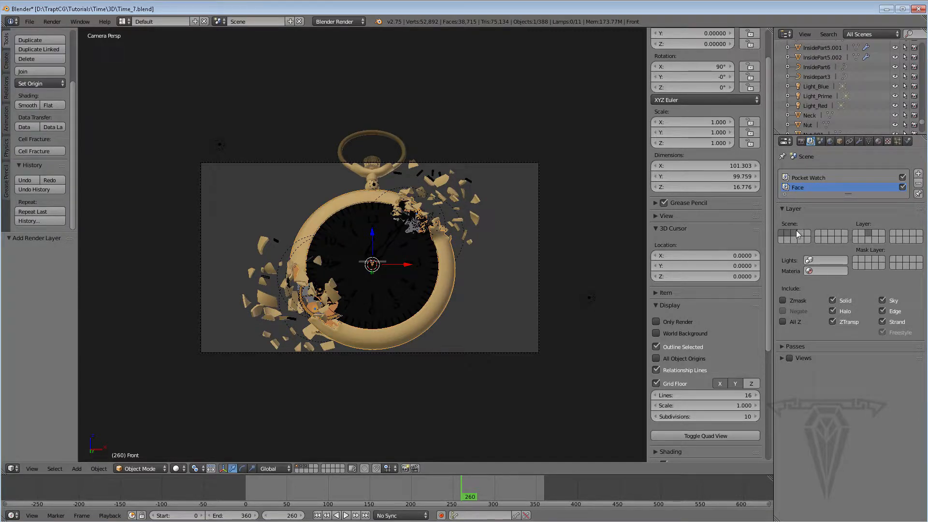
left_click(854, 259)
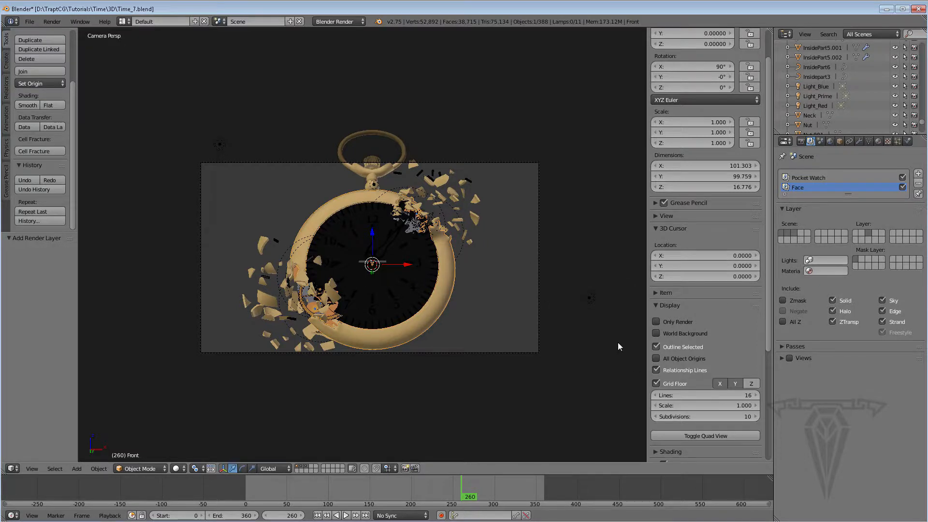
left_click(882, 301)
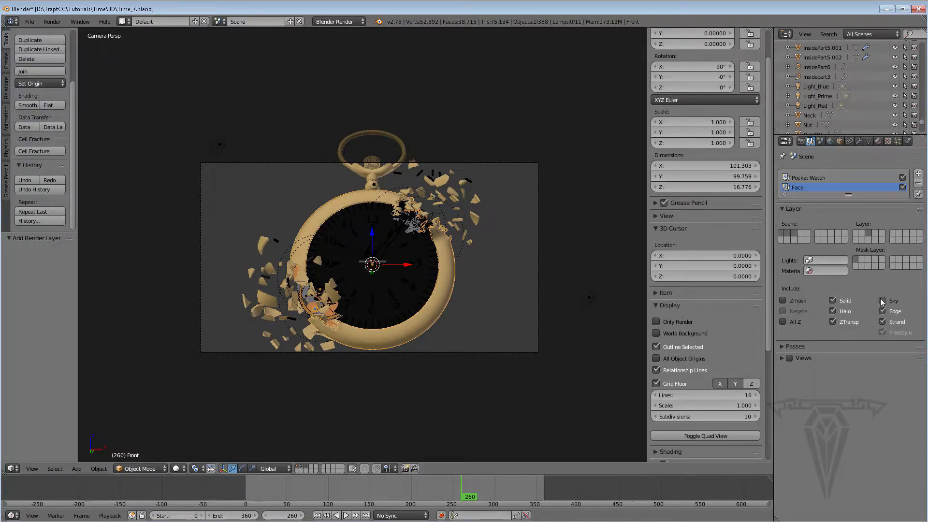
left_click(796, 345)
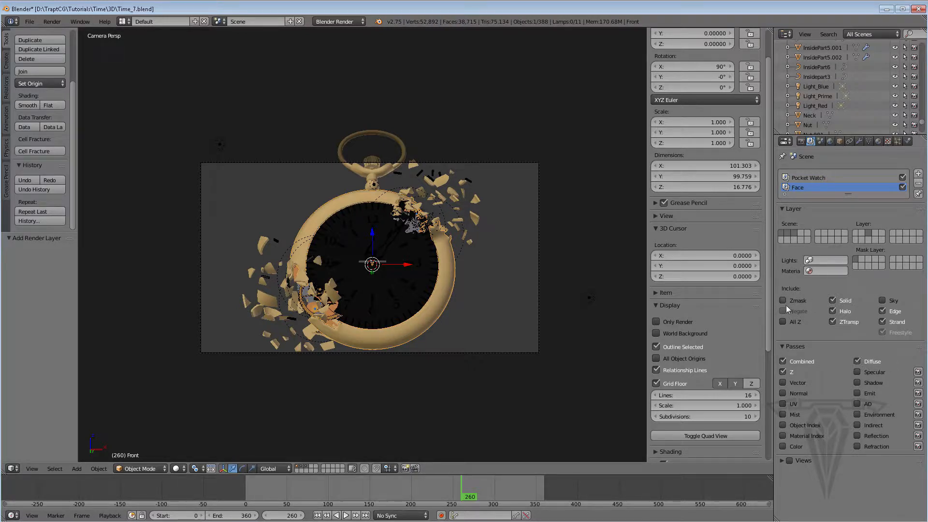
left_click(793, 346)
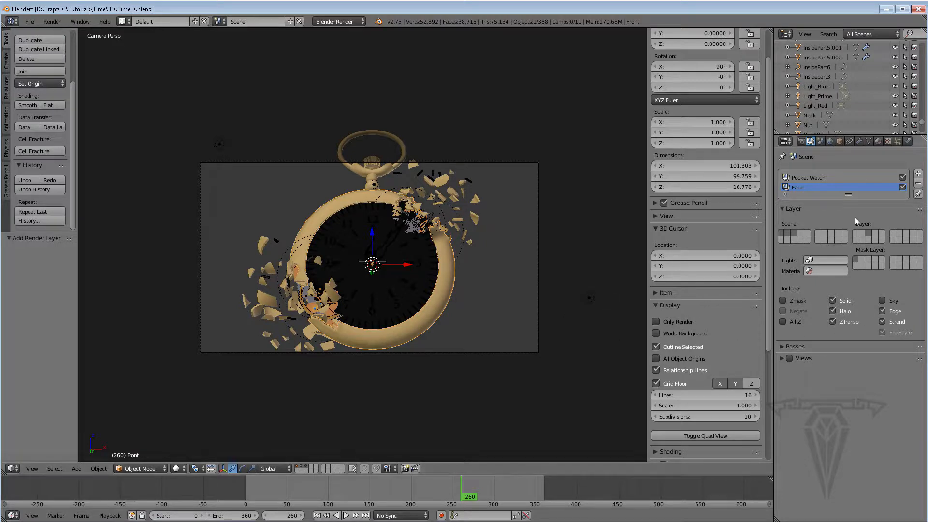
- Browse from the render output path to the Export folder and create a new folder named Composit there
left_click(801, 142)
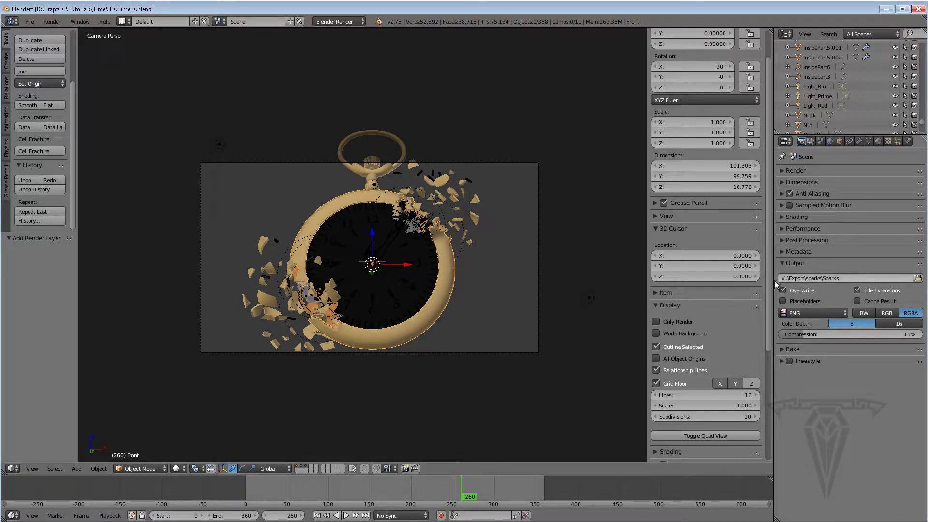
left_click(917, 278)
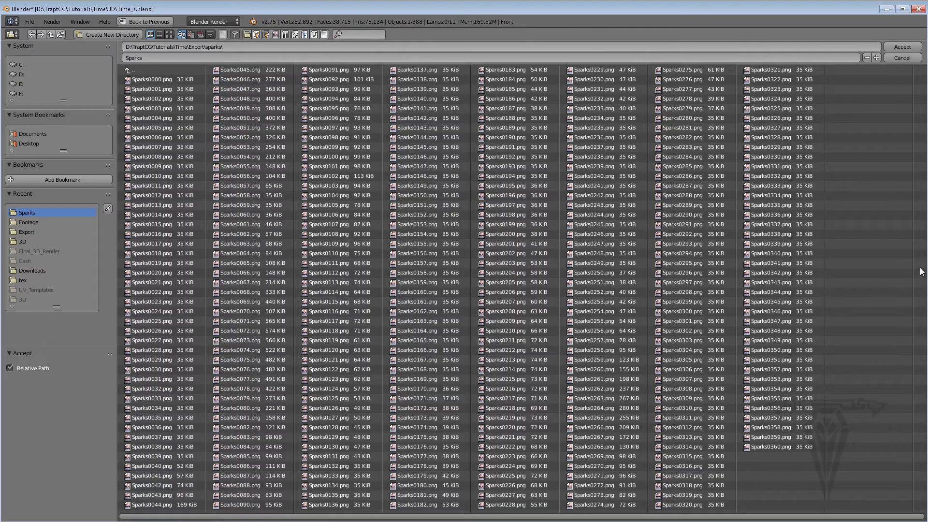
left_click(128, 70)
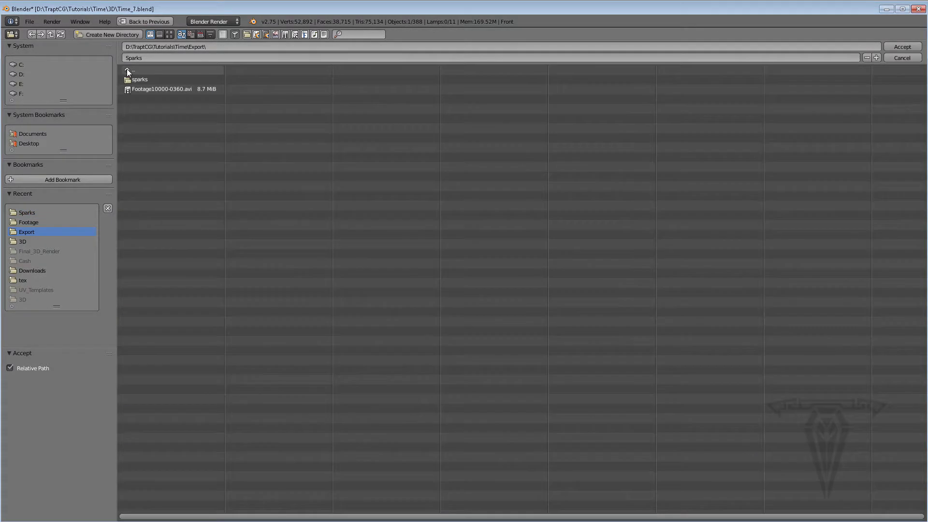
left_click(99, 37)
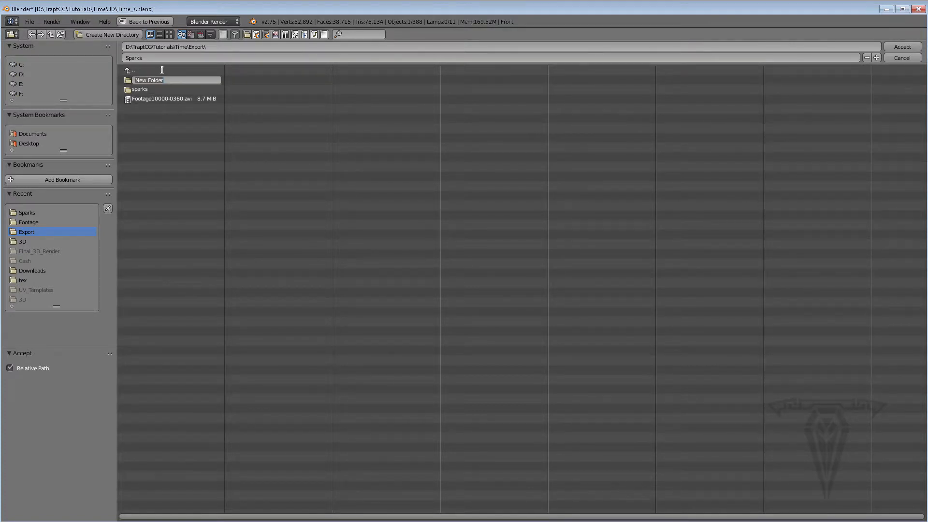
type("Composit")
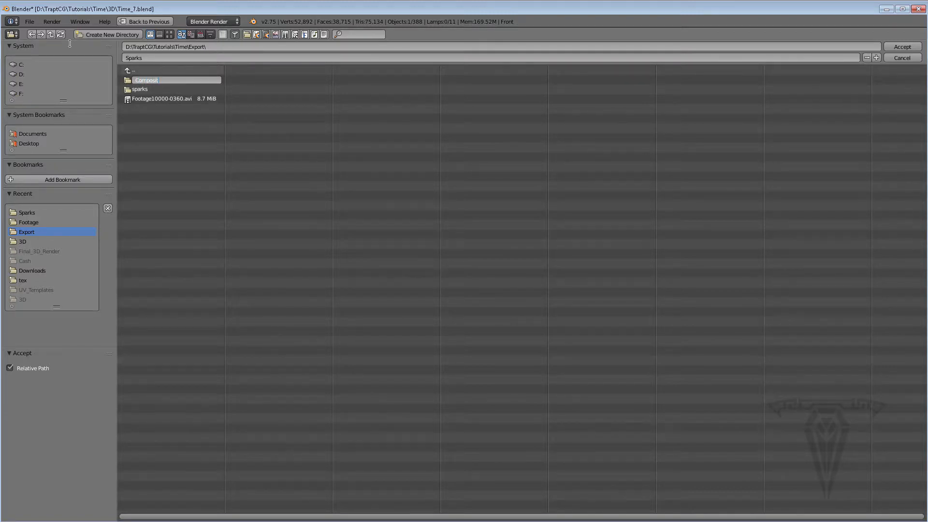
key("Return")
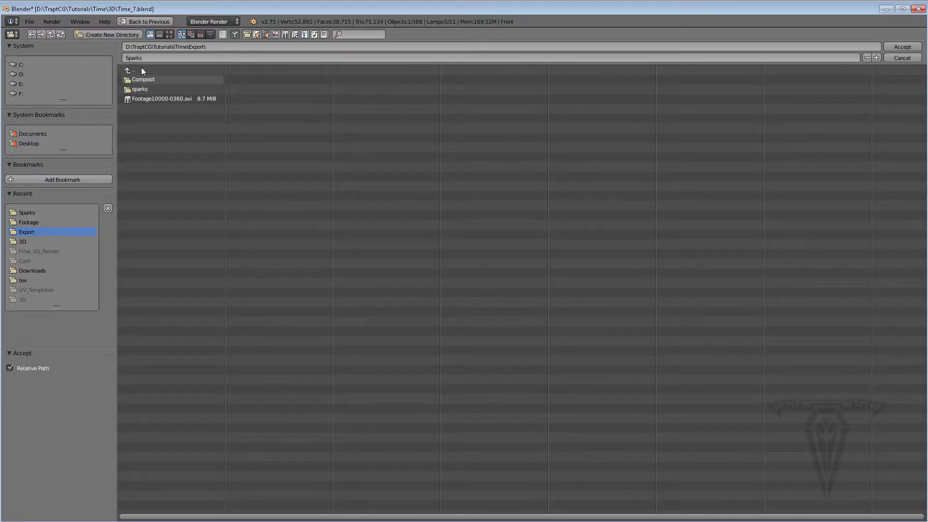
- Set the render output file name to 3D Composit in the Export folder and accept the path
left_click(147, 56)
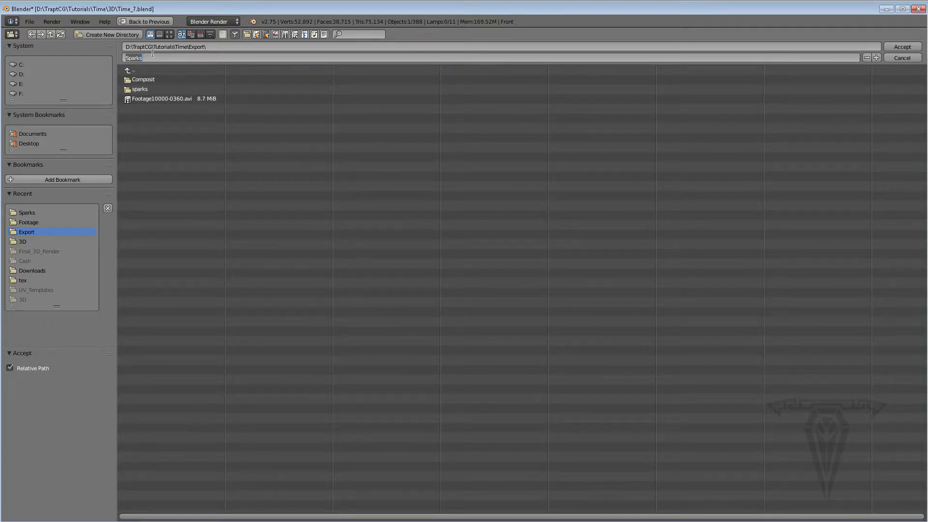
type("3D Composit")
key("Return")
left_click(897, 48)
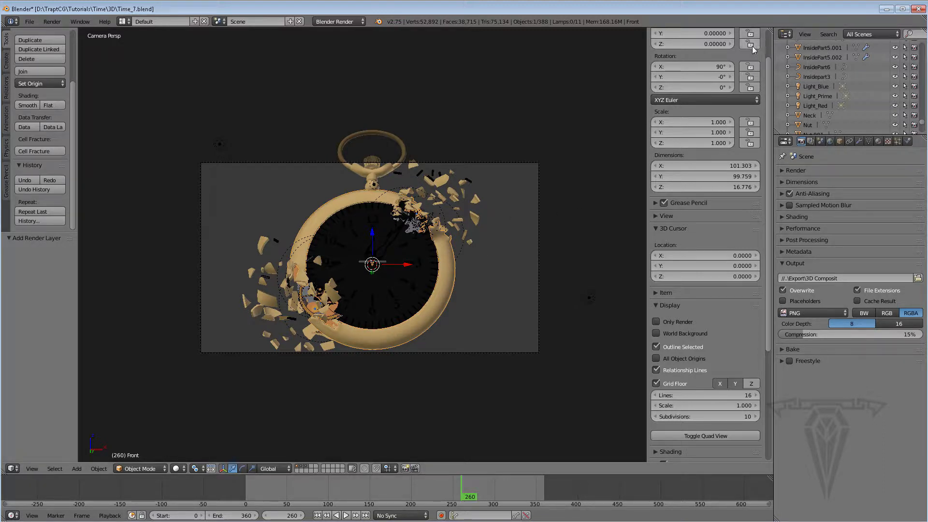
- Render the current frame 260 as a still image
left_click(806, 170)
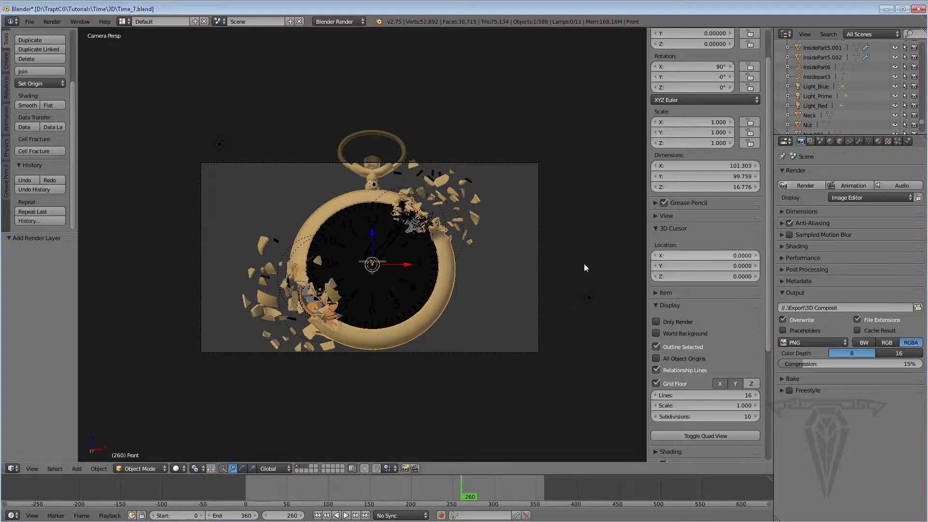
left_click(796, 184)
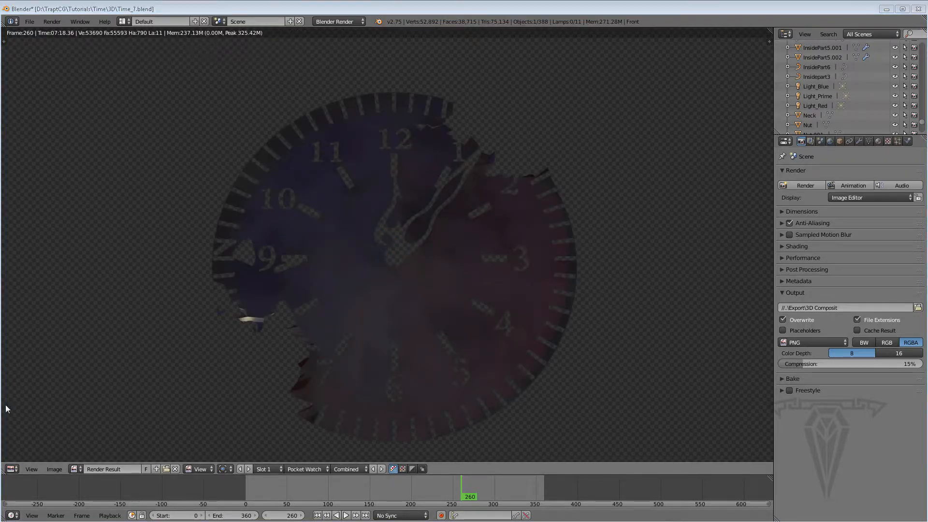
- Replace the render result view with the Node Editor, switch it to compositing nodes, and enable Use Nodes
left_click(12, 469)
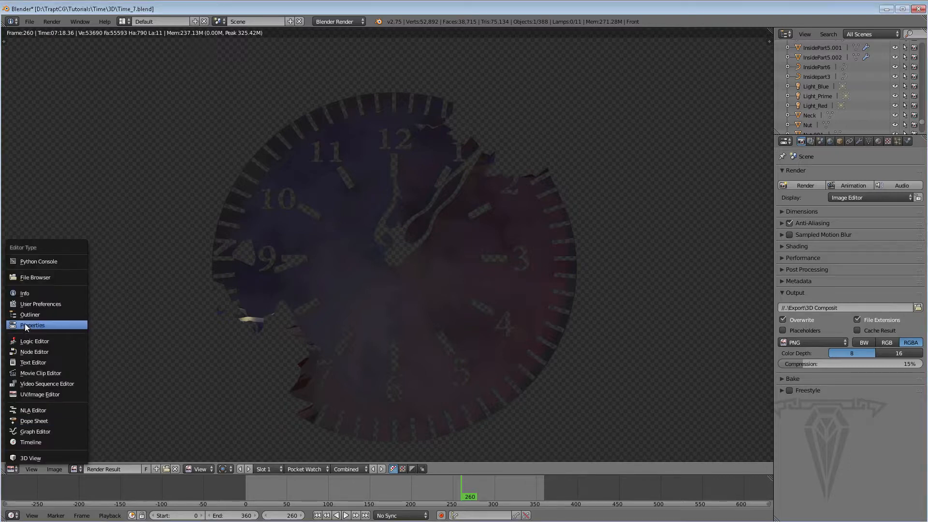
left_click(31, 352)
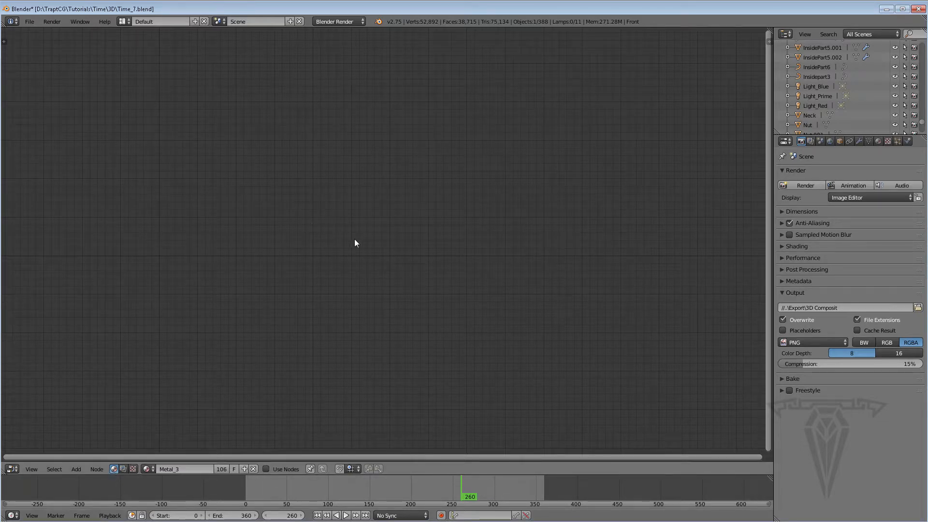
left_click(123, 468)
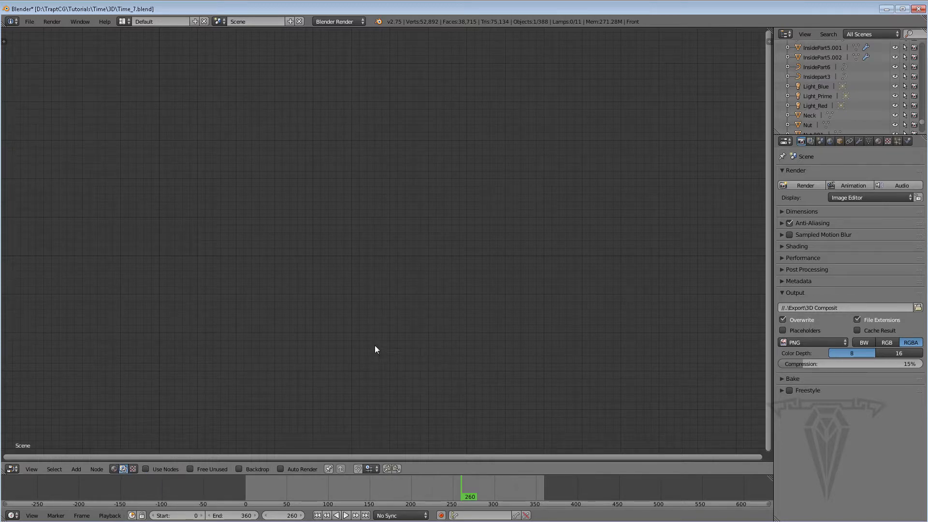
left_click(146, 468)
- Add a Composite output node and place it toward the right side of the node canvas
key("shift+a")
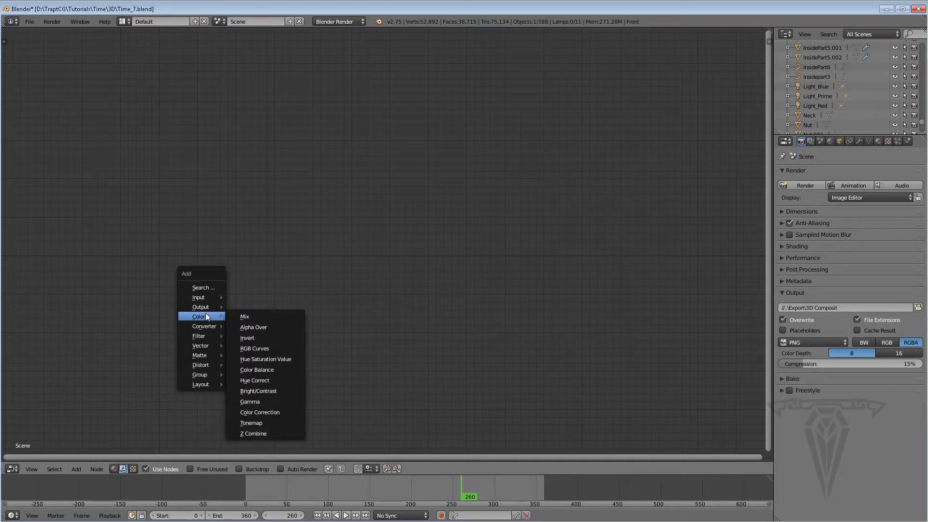
mouse_move(210, 308)
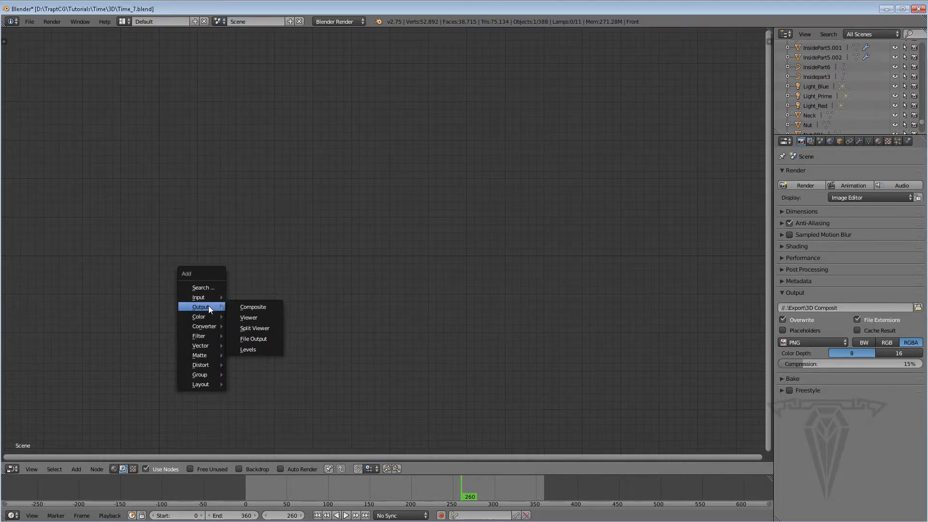
left_click(272, 306)
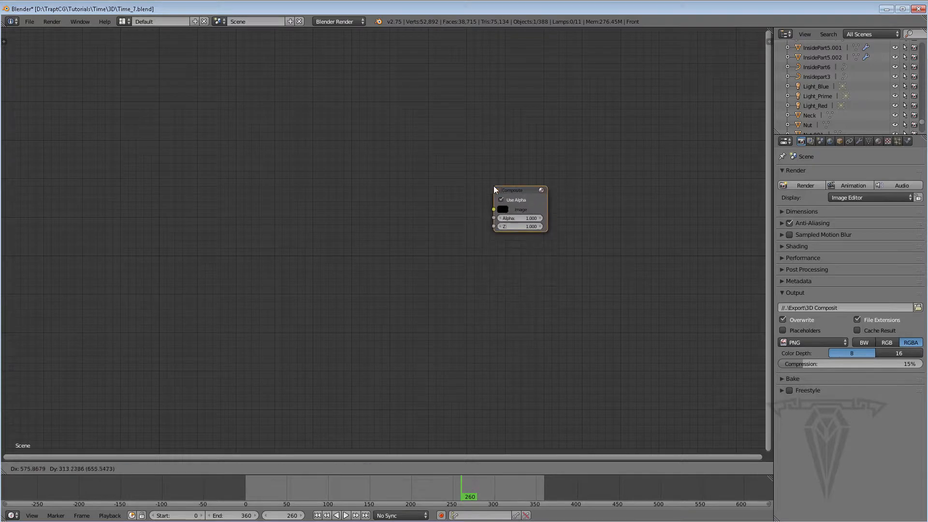
left_click(494, 186)
scroll(467, 198, "up", 3)
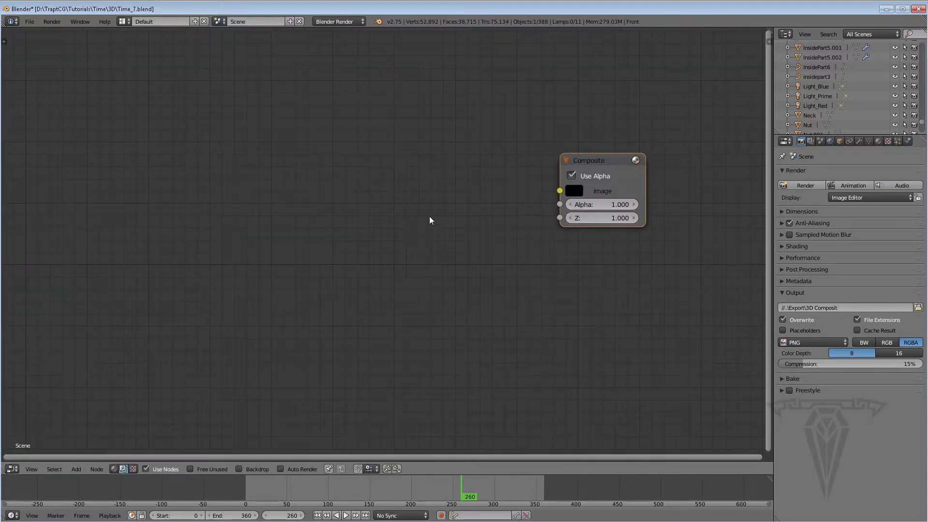
- Add a Render Layers node well before the Composite node and connect its Image output to the Composite image input
scroll(429, 221, "up", 1)
scroll(429, 220, "down", 2)
scroll(430, 220, "up", 3)
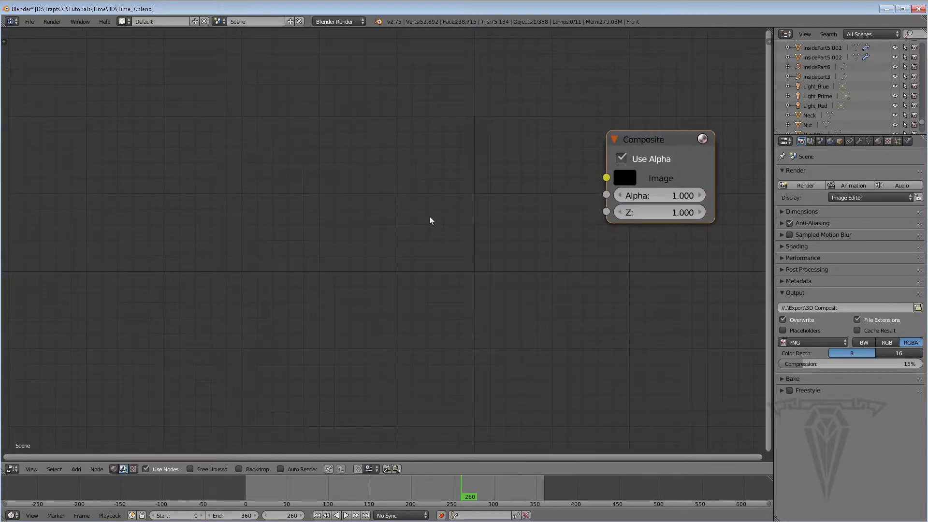
scroll(429, 220, "down", 2)
middle_click_drag(428, 198, 424, 224)
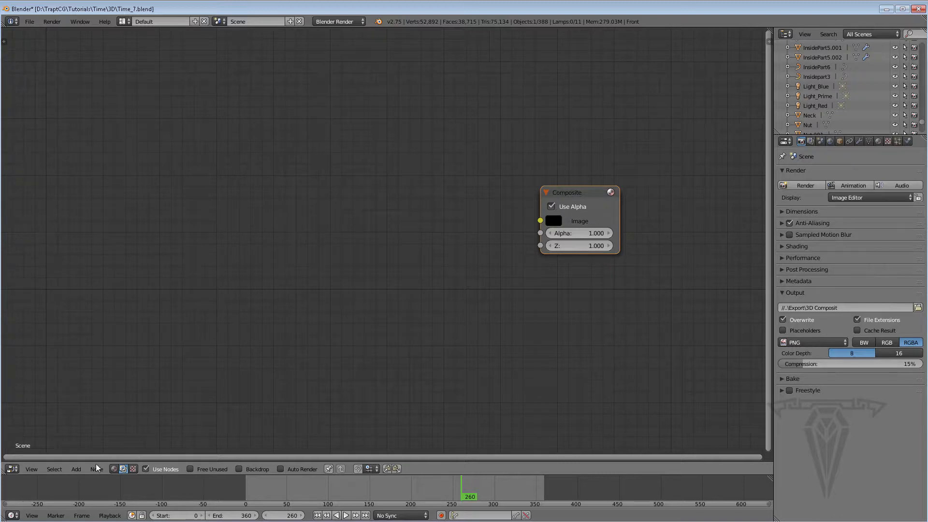
key("shift+a")
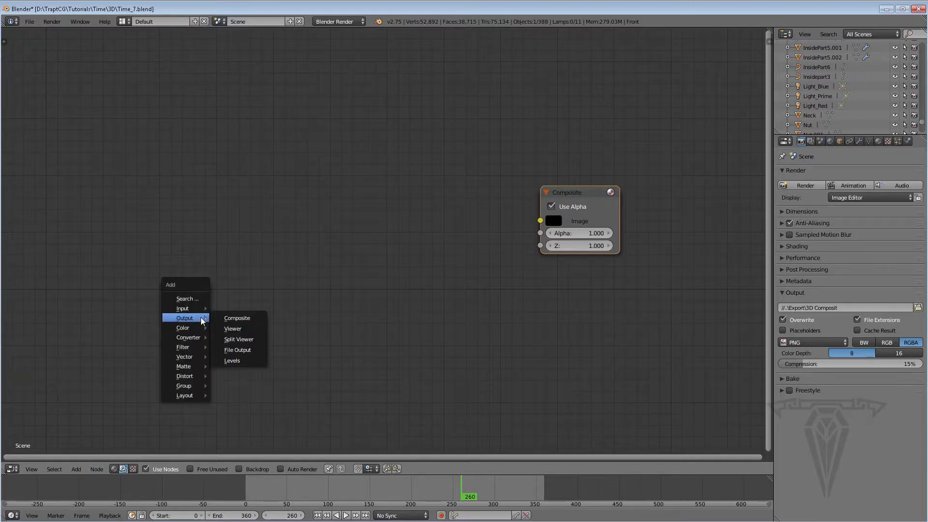
mouse_move(195, 308)
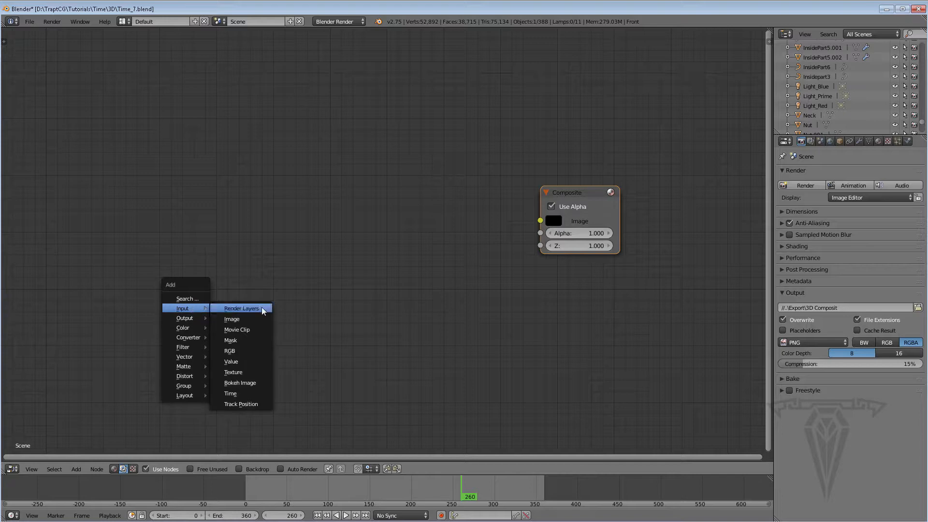
left_click(263, 311)
left_click(243, 154)
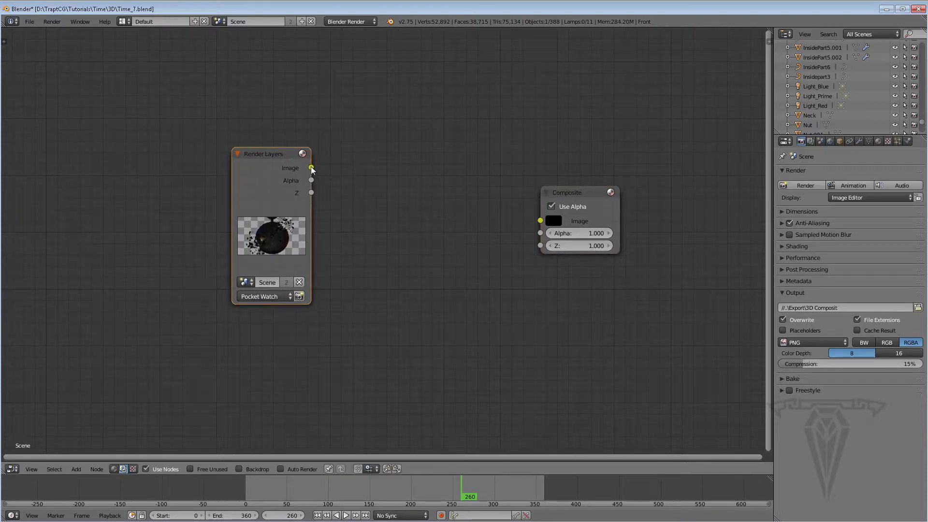
left_click_drag(312, 168, 540, 221)
- Turn on the backdrop and add a Viewer node below the Composite node, fed by the Render Layers Image output
middle_click_drag(463, 254, 411, 238)
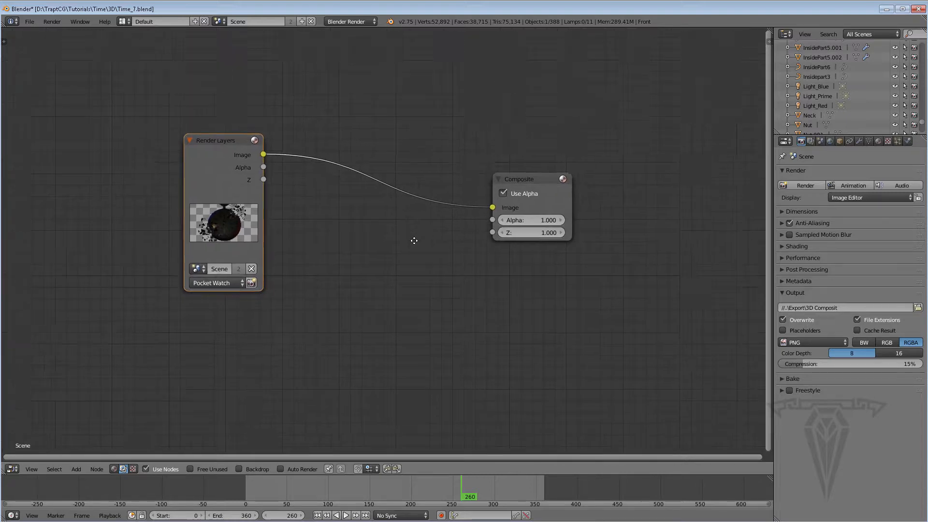
scroll(426, 258, "up", 1)
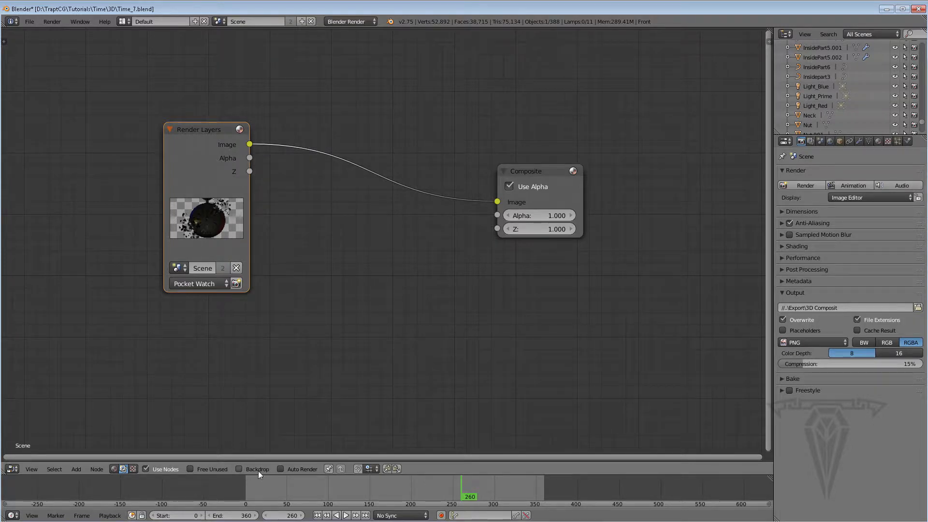
left_click(245, 469)
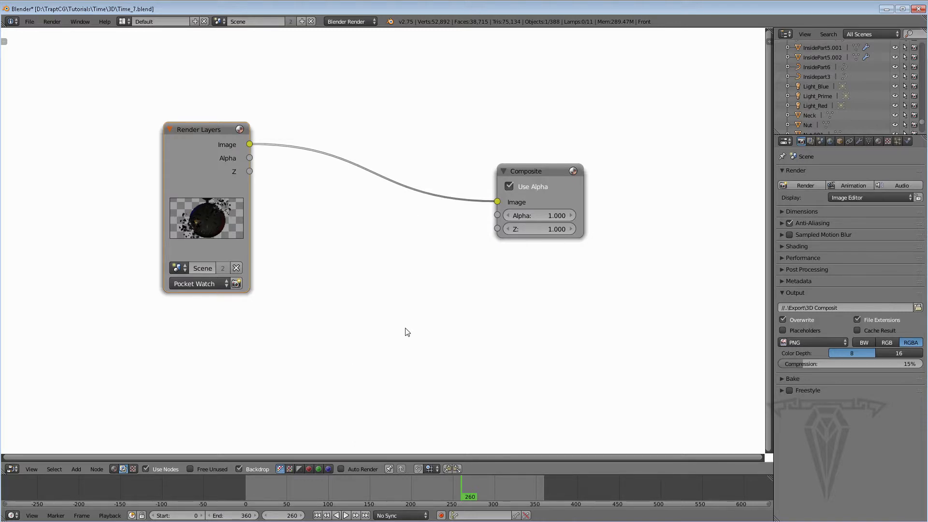
key("shift+a")
mouse_move(395, 341)
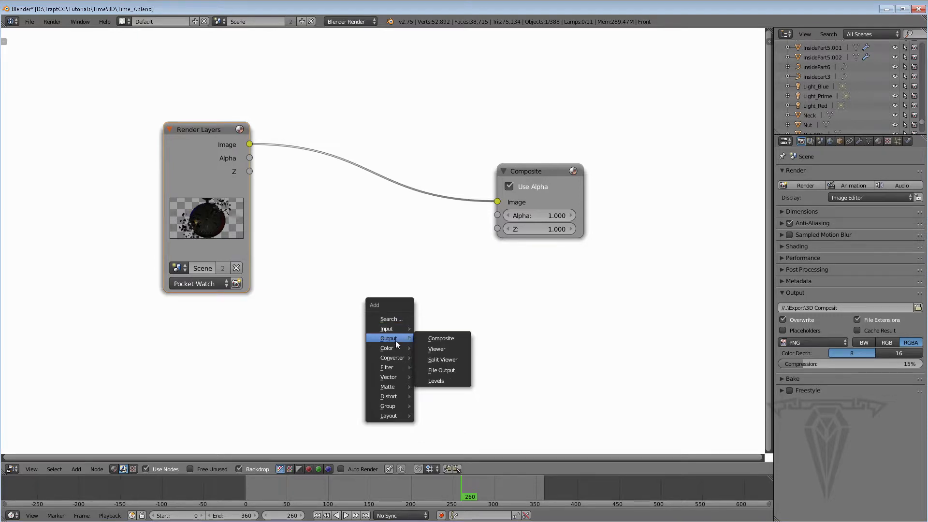
left_click(448, 351)
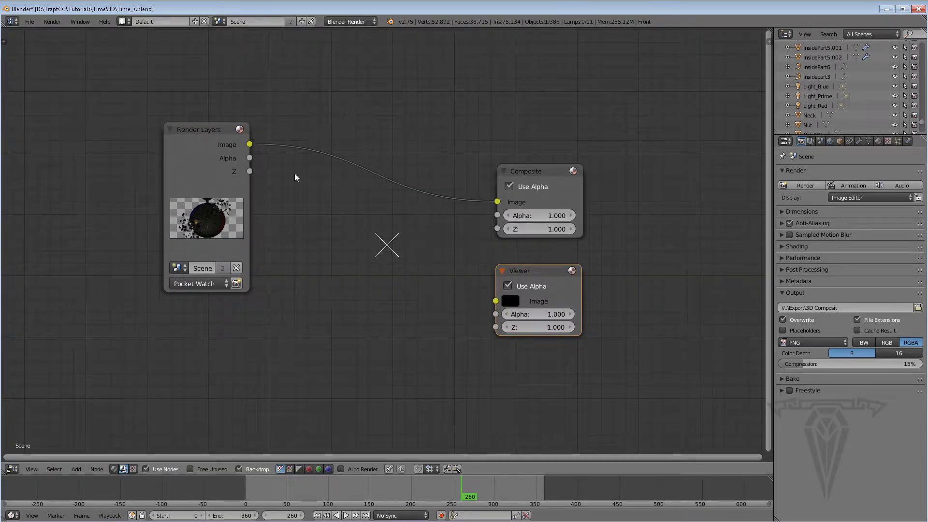
left_click_drag(249, 144, 494, 300)
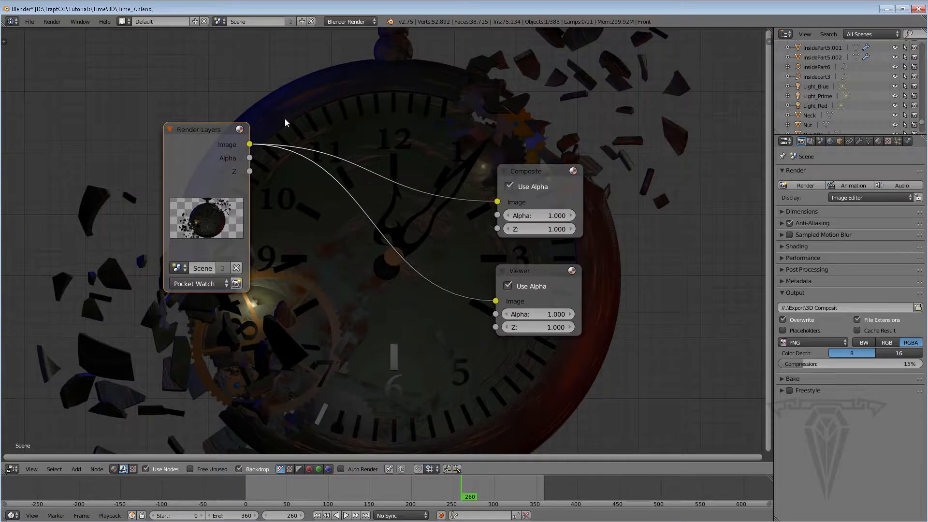
- Shift the Viewer node slightly away from the Render Layers node and move the Render Layers node up to free space beneath it
left_click_drag(529, 274, 539, 273)
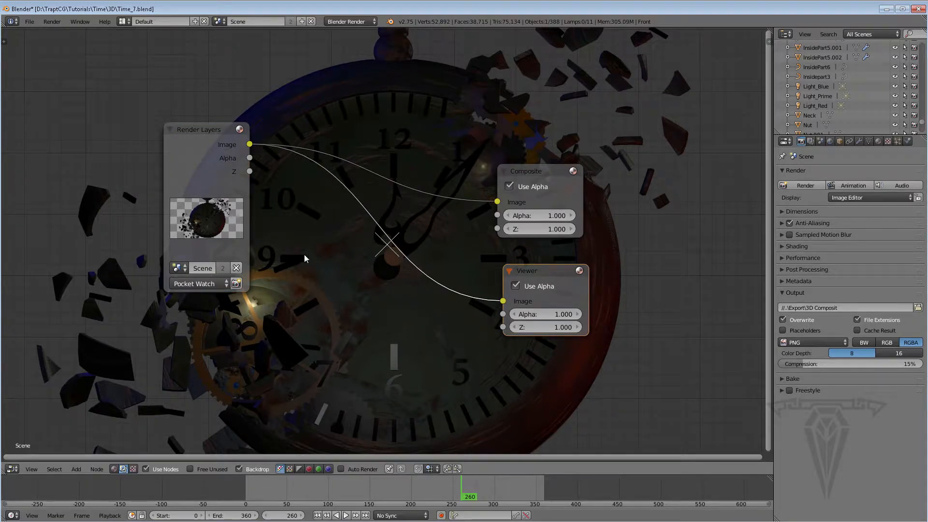
left_click(76, 471)
left_click_drag(234, 193, 211, 152)
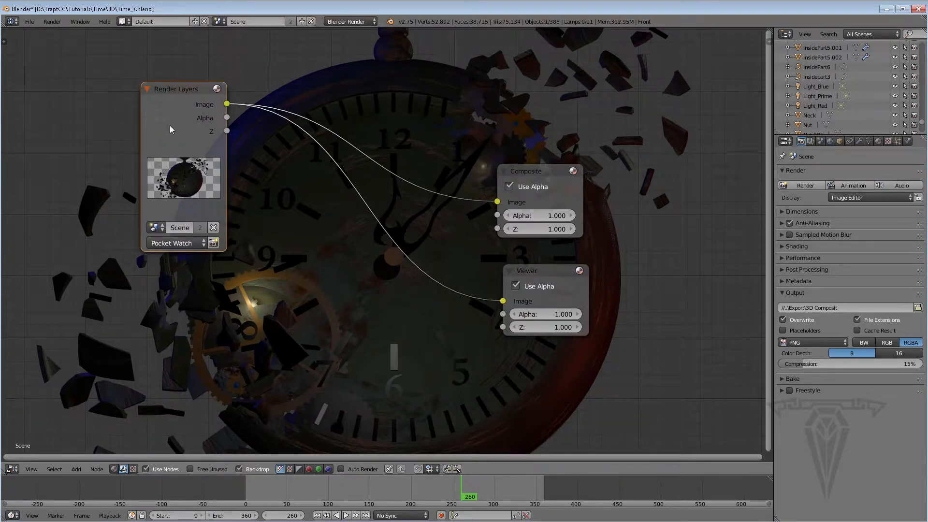
key("shift+d")
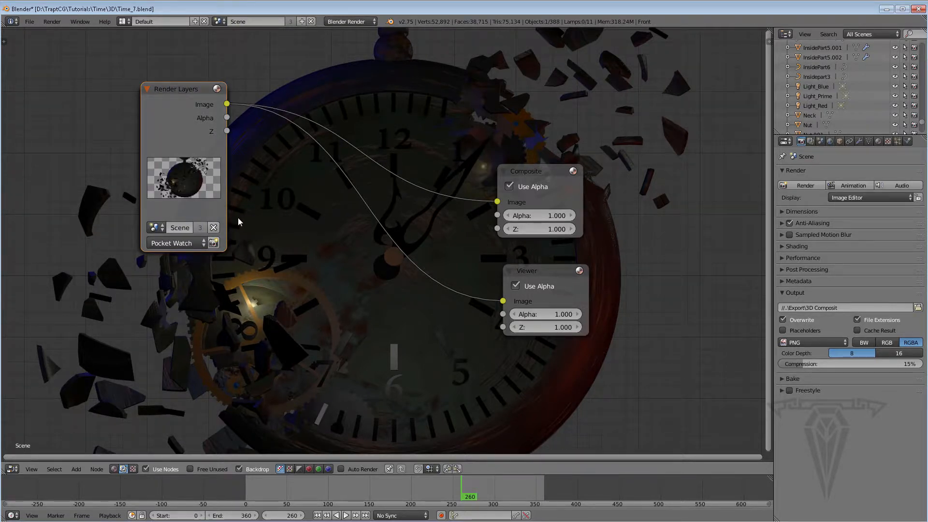
left_click_drag(189, 112, 238, 266)
key("x")
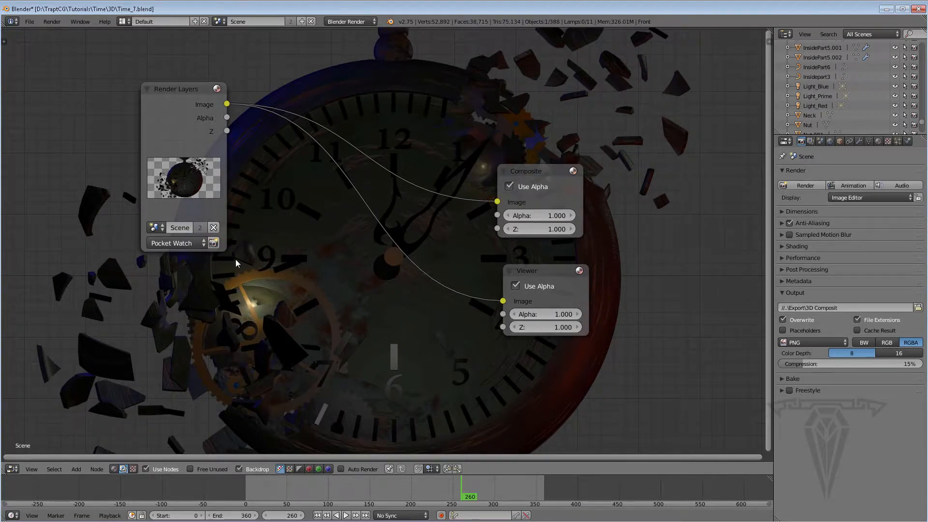
- Add a second Render Layers node directly beneath the Pocket Watch one and set its layer to Face
key("shift+a")
mouse_move(236, 260)
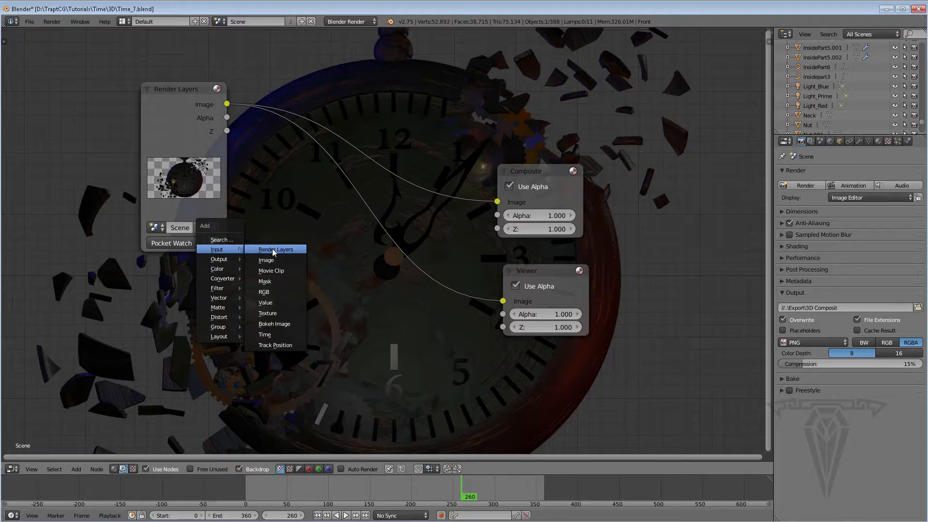
left_click(271, 248)
left_click(141, 275)
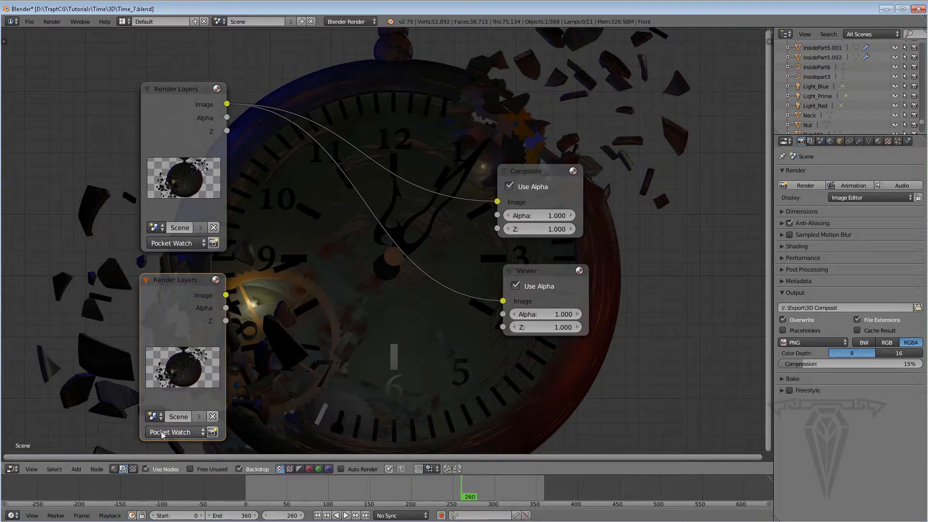
left_click(178, 431)
left_click(155, 404)
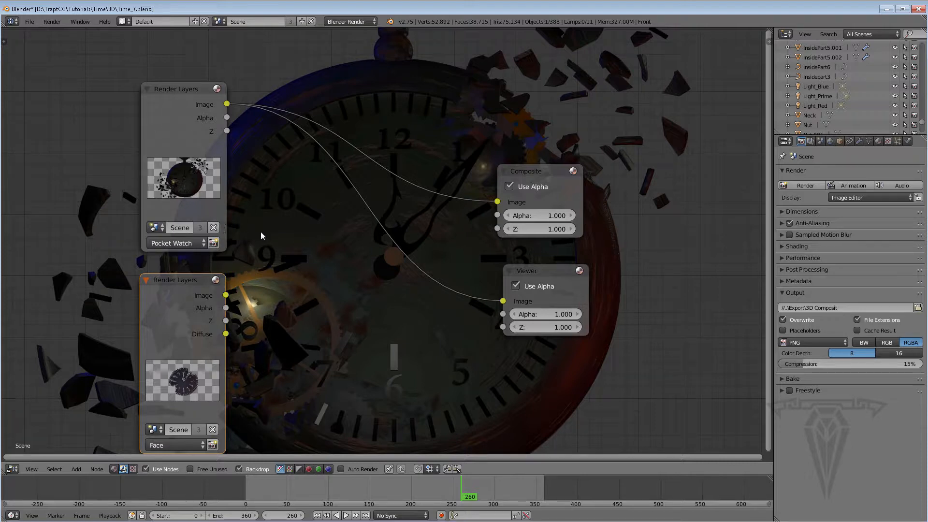
- Add an Alpha Over node and place it unconnected between the Render Layers nodes and the output nodes
key("shift+a")
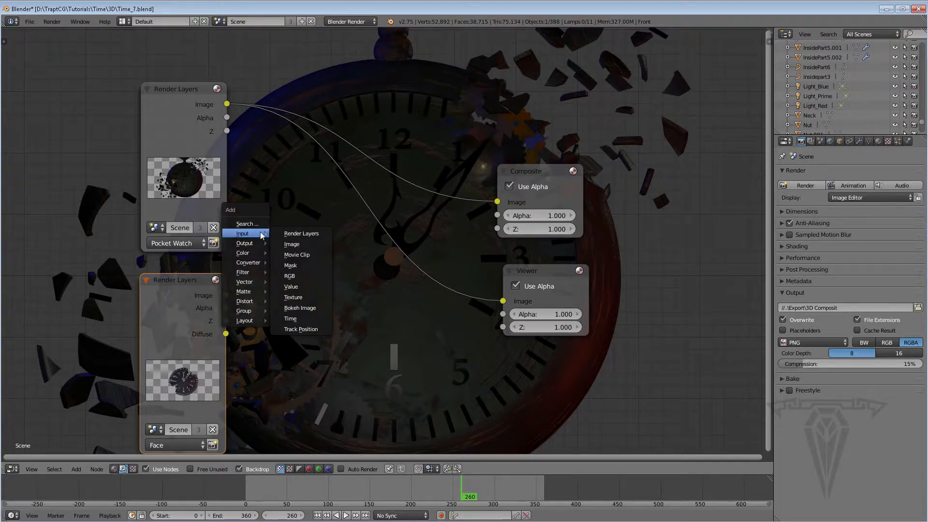
mouse_move(252, 242)
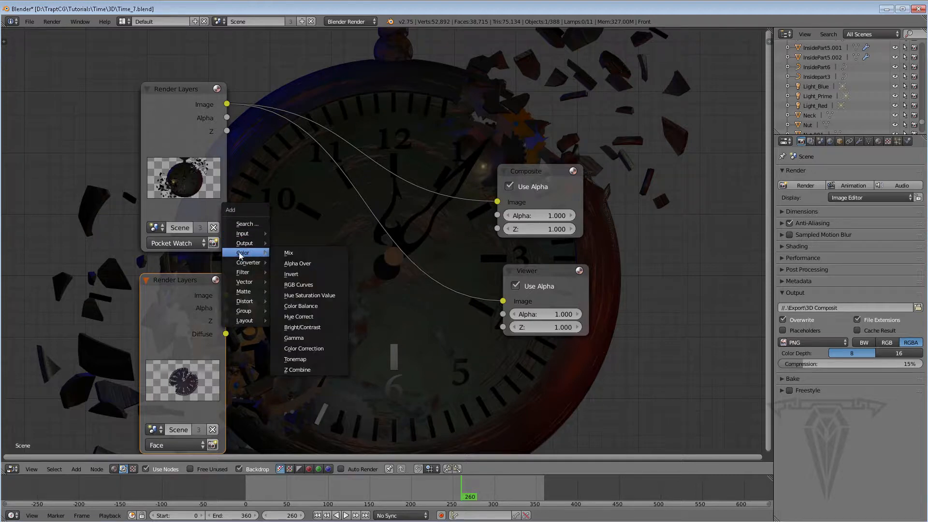
left_click(297, 262)
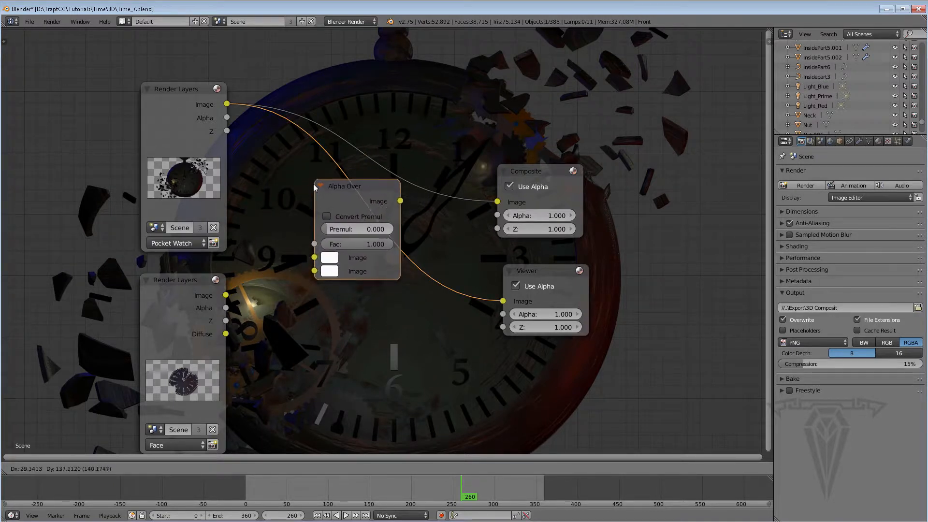
left_click(275, 236)
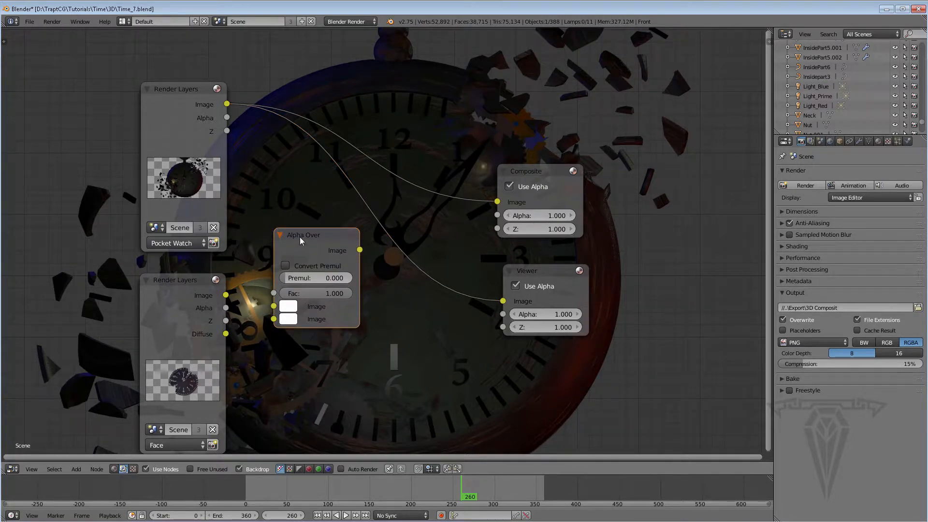
left_click_drag(299, 237, 301, 143)
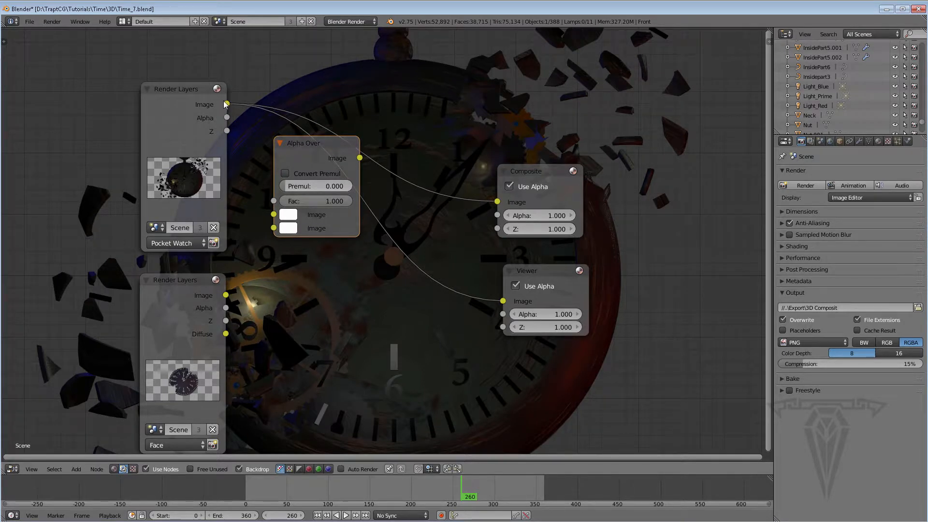
- Wire the Pocket Watch image into the first and the Face image into the second Alpha Over input, with its result feeding the Viewer
left_click_drag(227, 104, 273, 215)
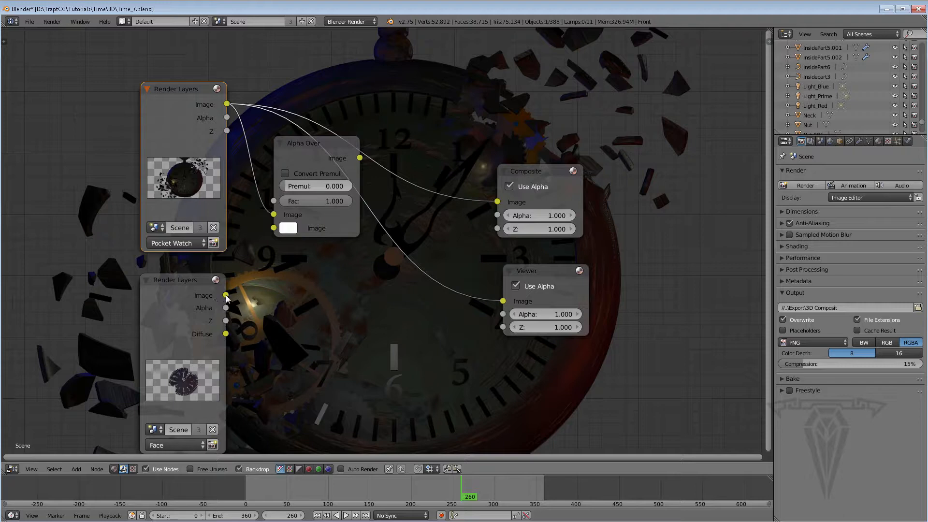
left_click_drag(226, 295, 268, 228)
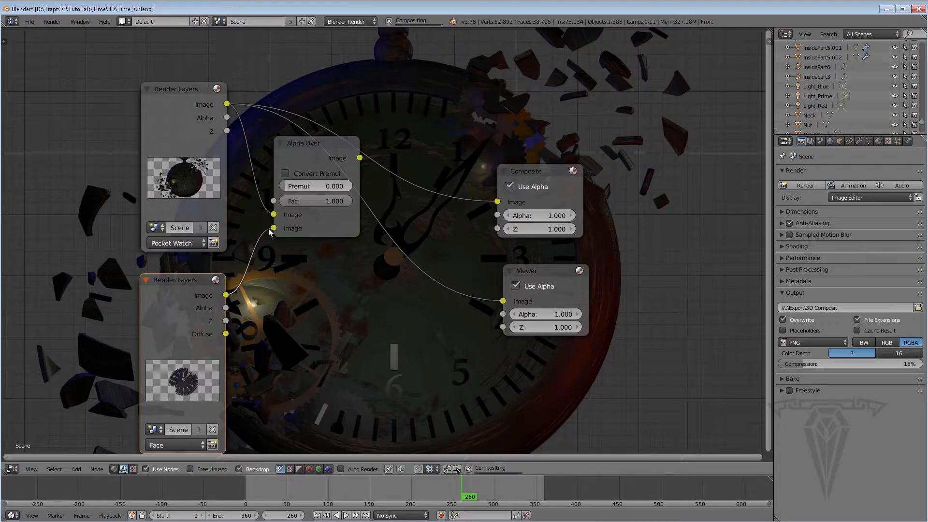
left_click_drag(359, 158, 502, 300)
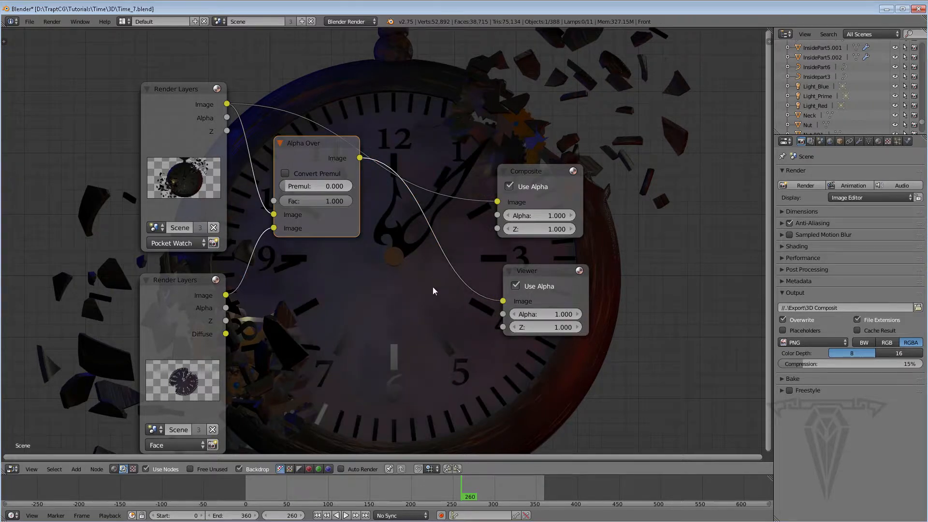
- Move the Composite and Viewer nodes farther from the Alpha Over node to make room for more nodes
left_click_drag(548, 175, 708, 33)
left_click_drag(704, 464, 704, 464)
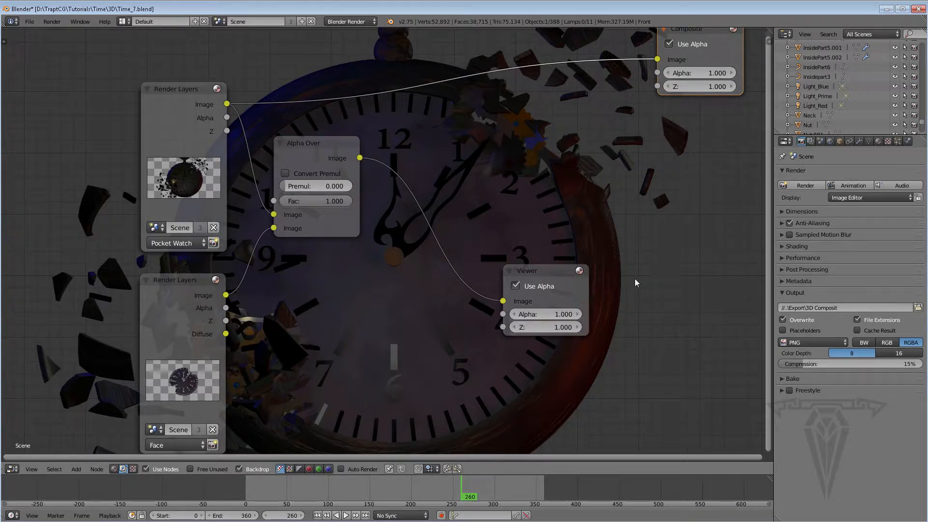
left_click_drag(529, 271, 681, 282)
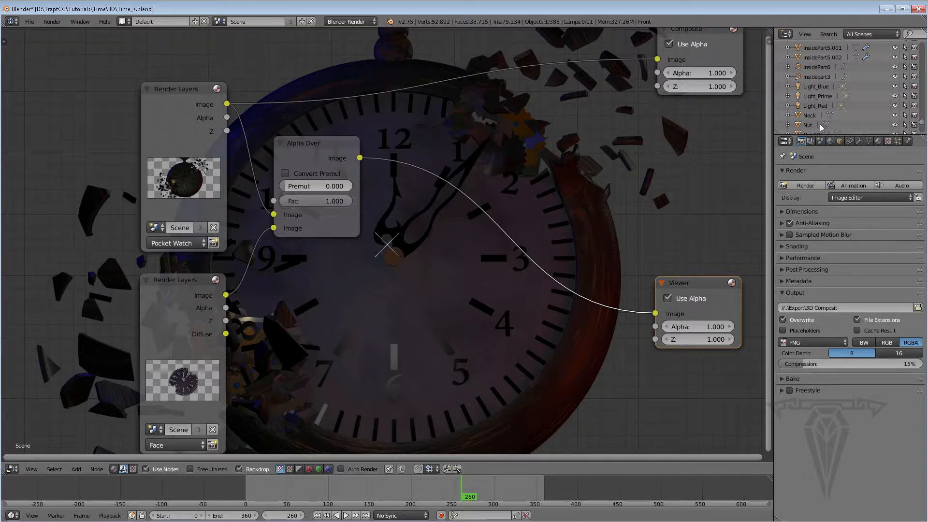
- Show the render passes of the Face layer in its render layer settings
left_click(810, 141)
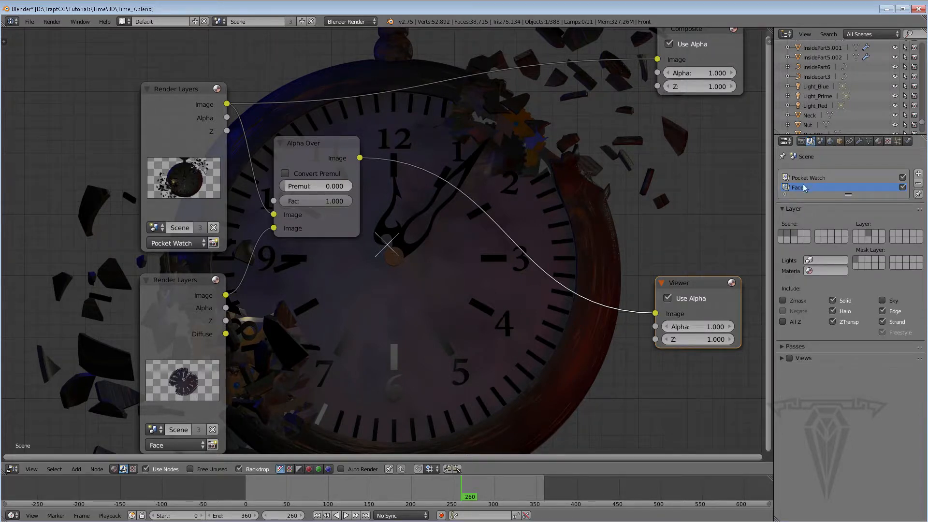
left_click(796, 346)
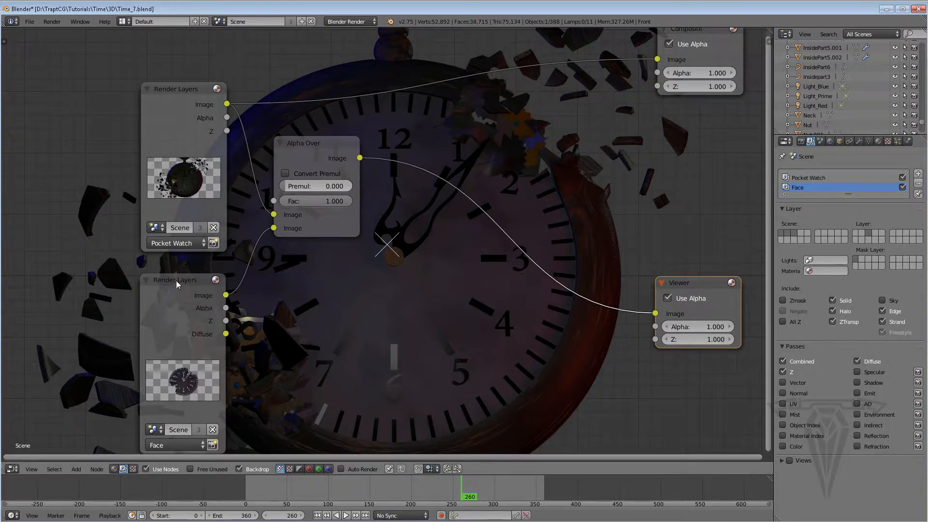
left_click_drag(169, 277, 177, 273)
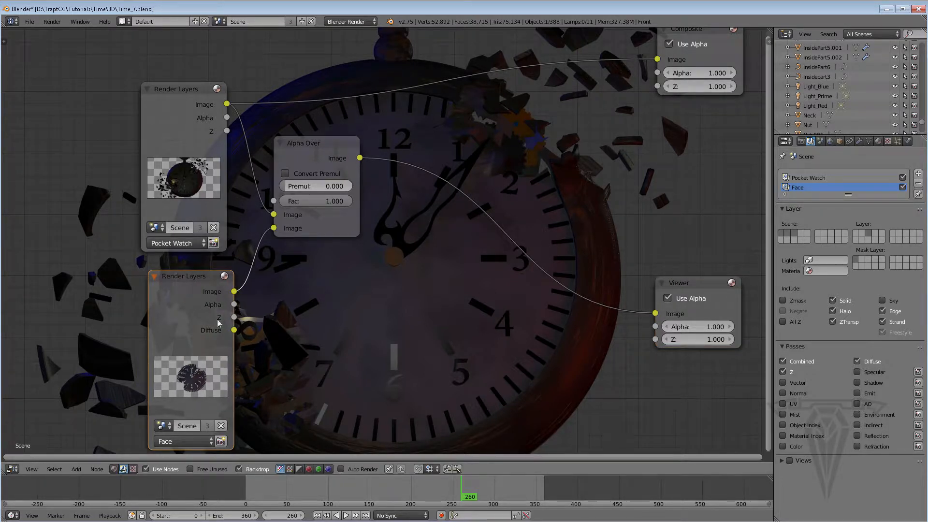
- Try the Face layer's Diffuse pass as the second Alpha Over input, and reconnect the Face Image output
left_click_drag(234, 330, 279, 229)
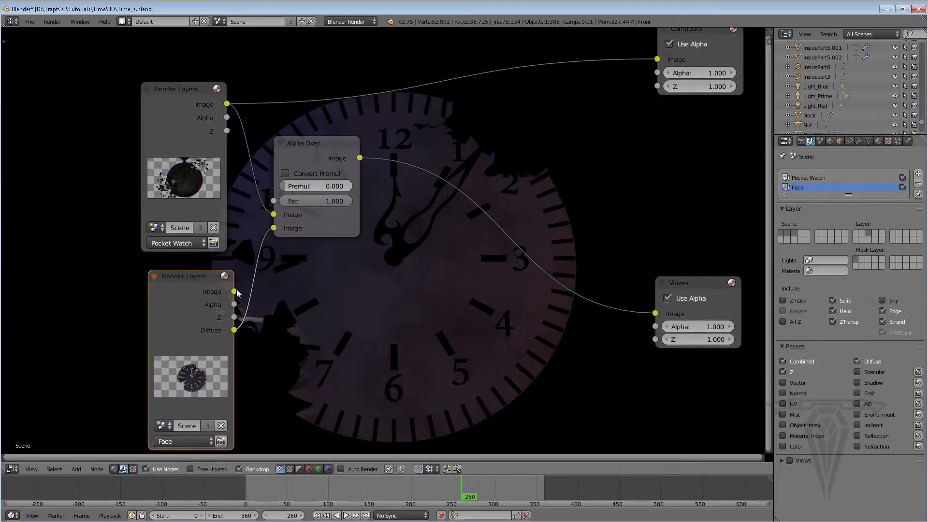
left_click_drag(233, 292, 274, 228)
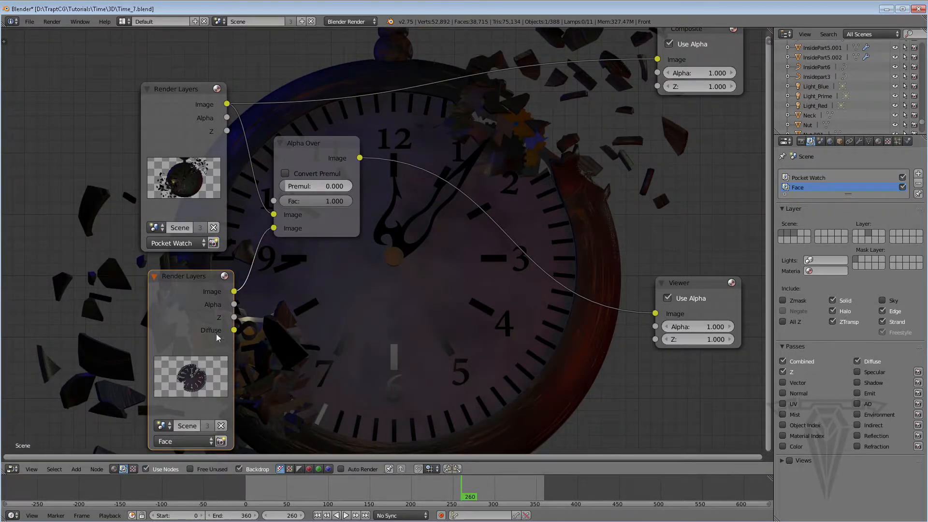
left_click_drag(195, 277, 182, 277)
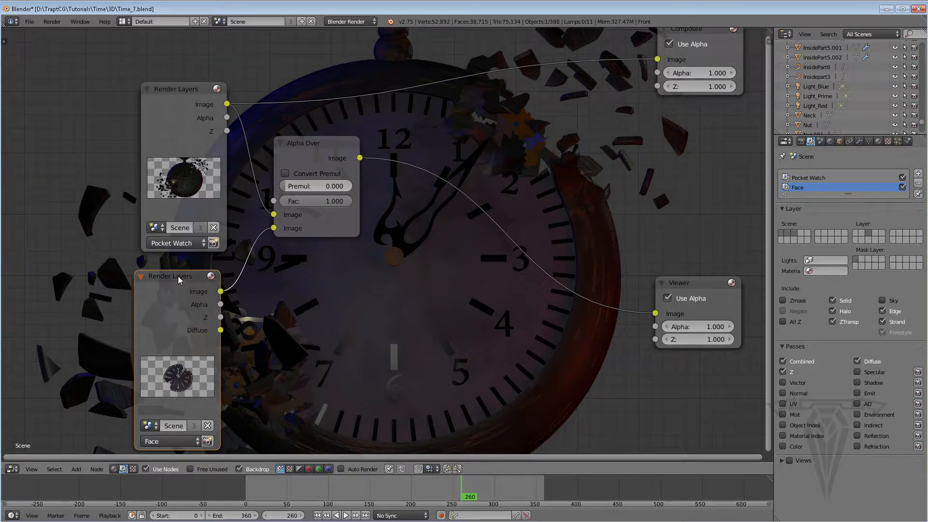
scroll(288, 204, "down", 1)
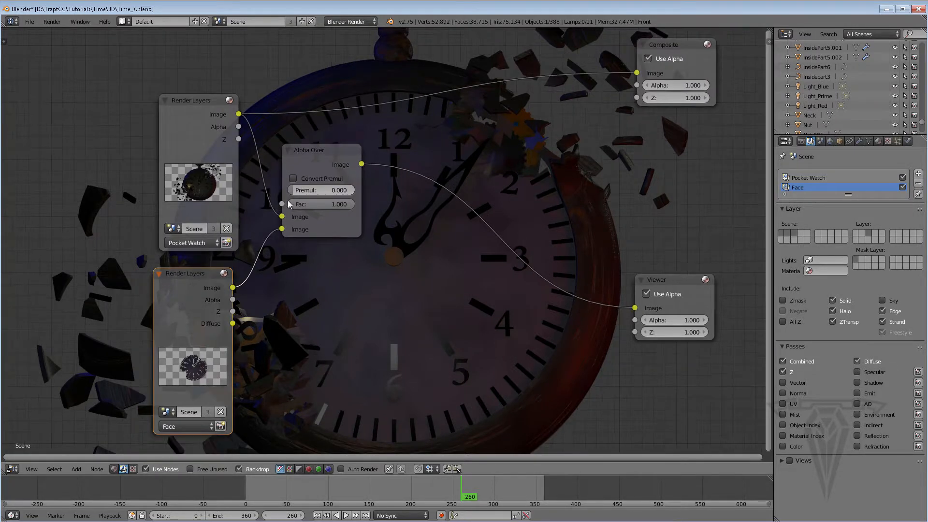
- Shift the Pocket Watch render layer node slightly upward and add a Movie Clip input node below the Face render layer node
middle_click_drag(265, 198, 183, 172)
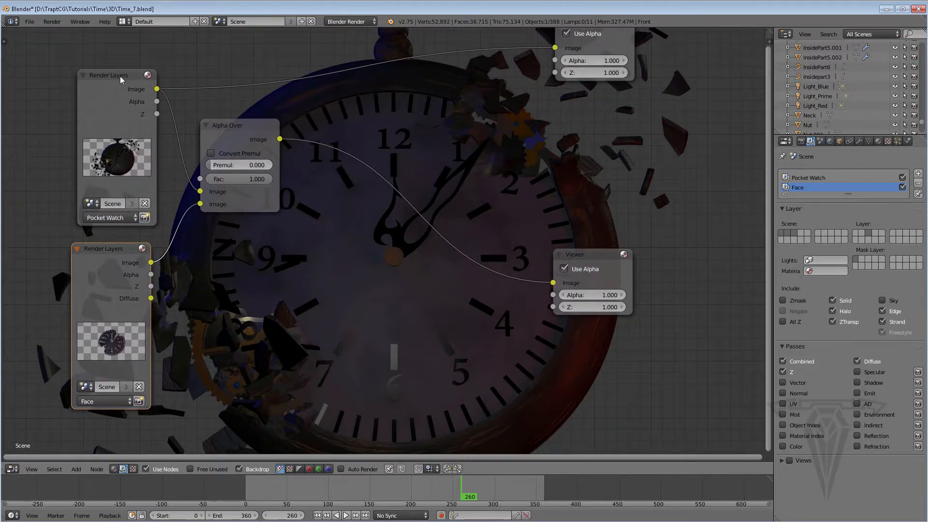
left_click_drag(120, 77, 111, 54)
middle_click_drag(203, 292, 216, 227)
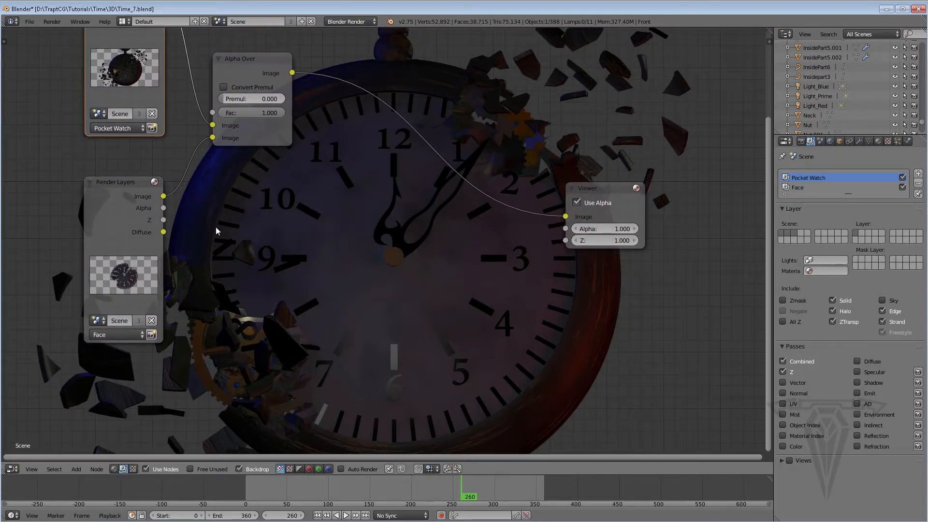
scroll(240, 266, "down", 2)
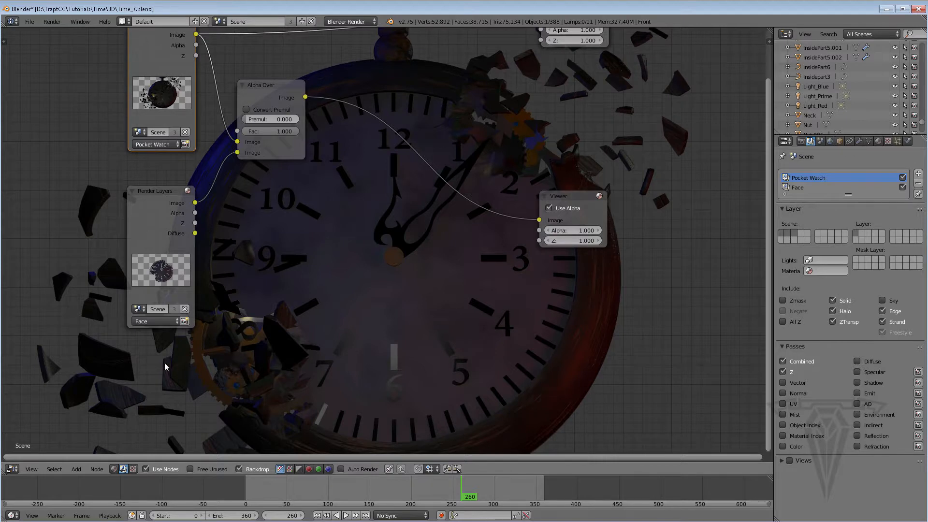
key("shift+a")
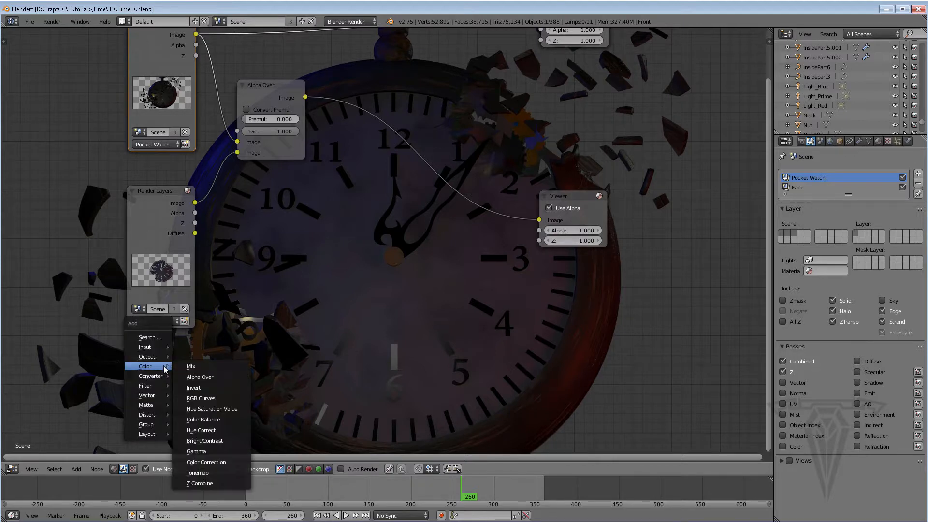
mouse_move(155, 348)
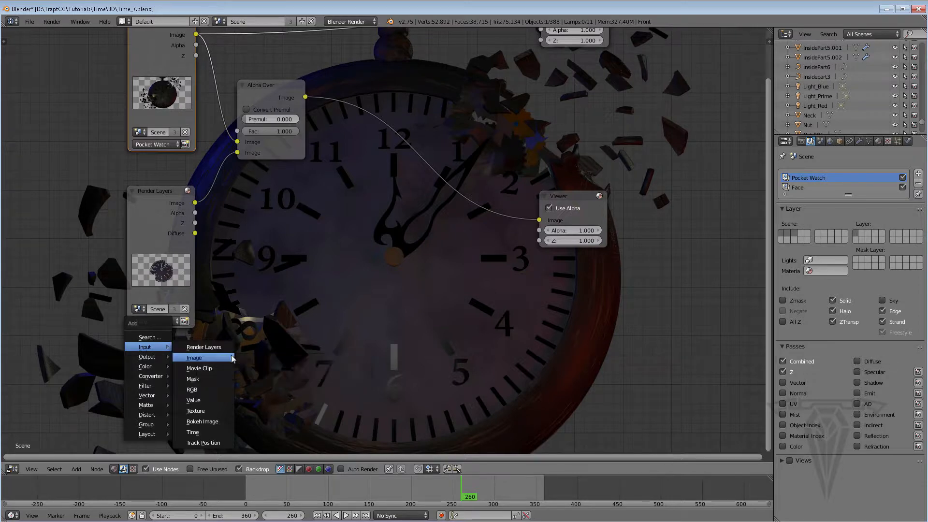
left_click(204, 369)
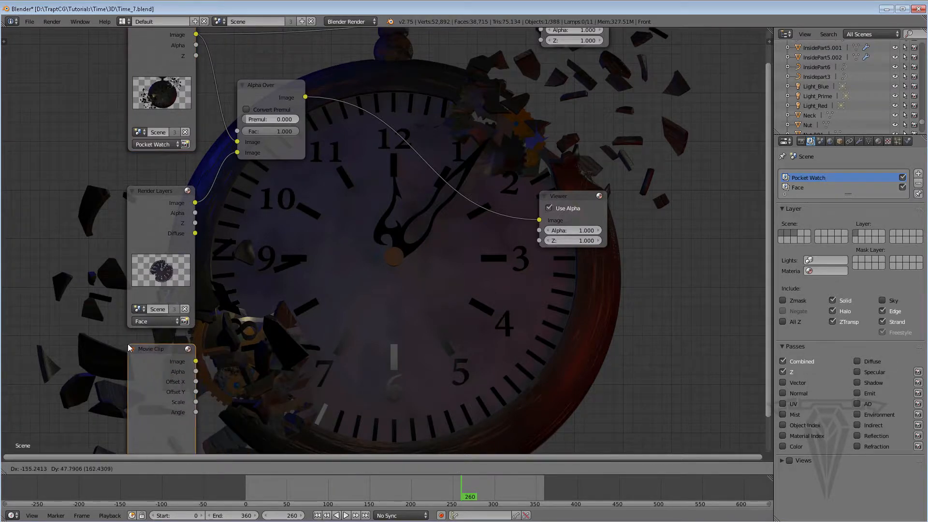
left_click(130, 349)
middle_click_drag(210, 374, 201, 315)
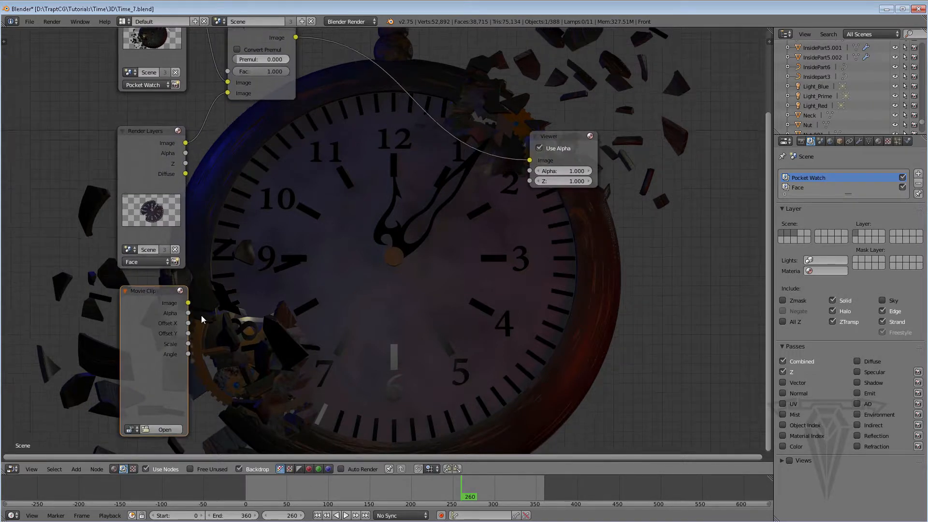
scroll(201, 315, "down", 1)
- Load the full PNG sequence starting with Sparks0000.png from the Export\sparks folder into the Movie Clip node
left_click(181, 415)
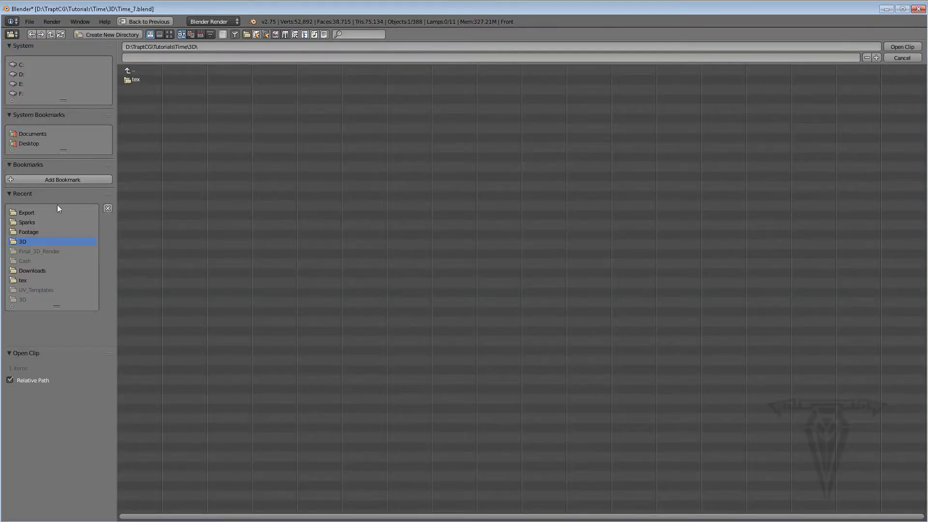
left_click(34, 211)
double_click(34, 212)
left_click(142, 89)
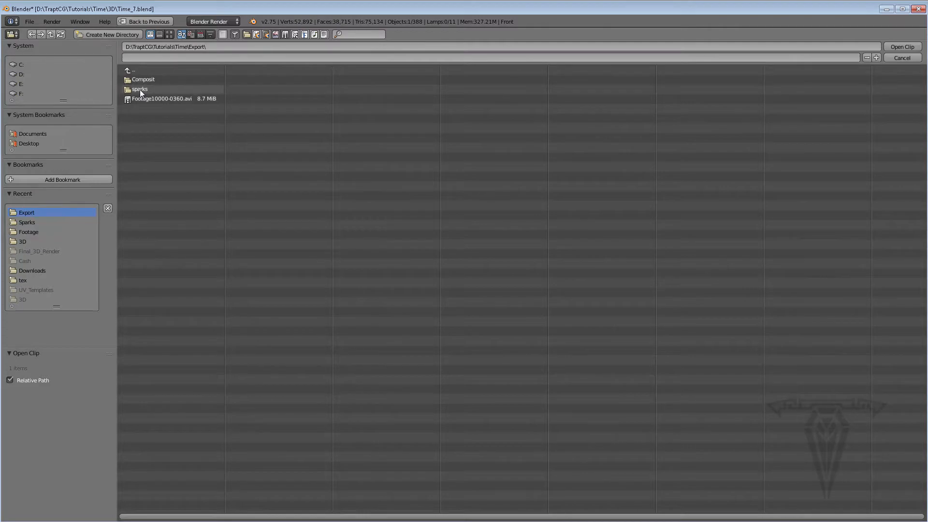
left_click(139, 89)
left_click(133, 80)
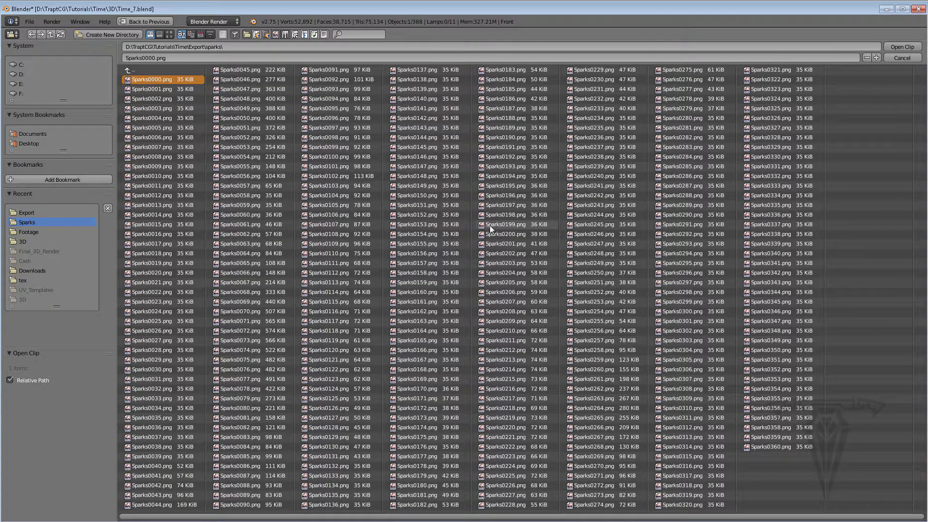
key("a")
key("a")
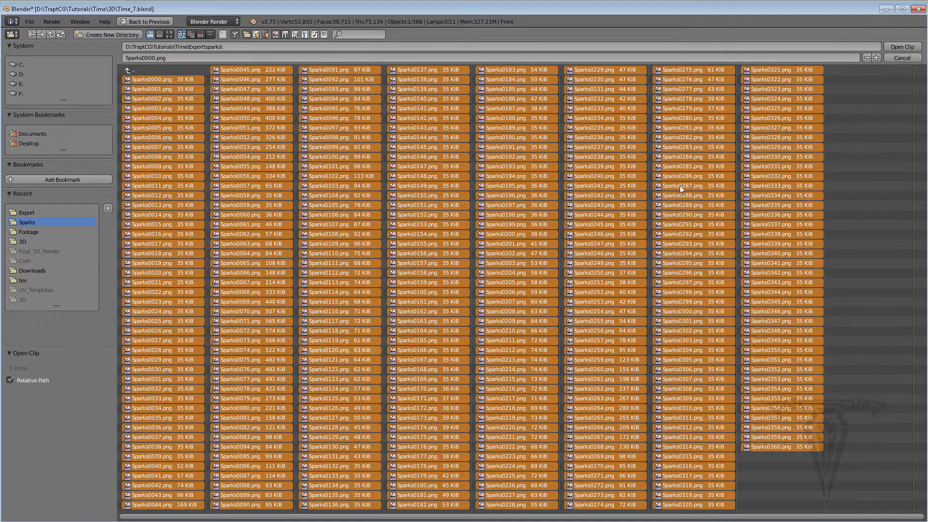
left_click(901, 47)
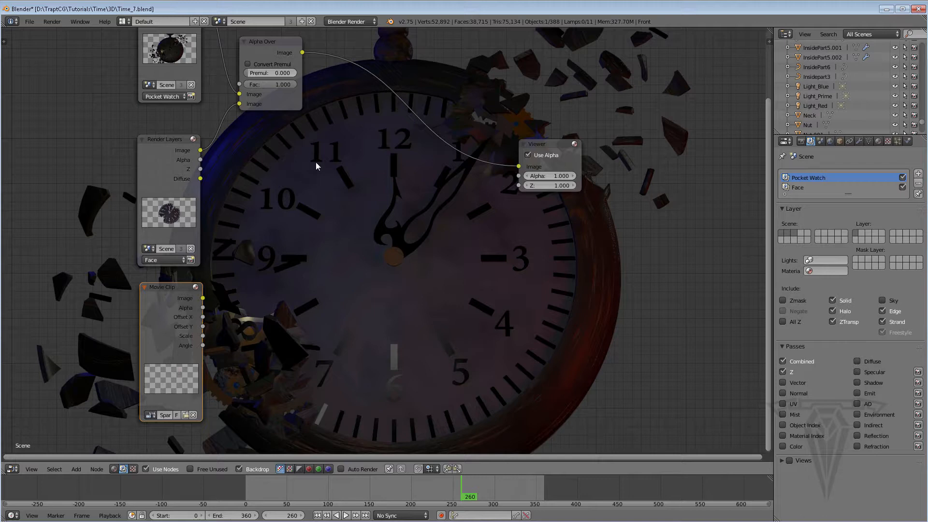
- Add a second Alpha Over node between the first Alpha Over node and the Viewer
key("shift+a")
mouse_move(318, 165)
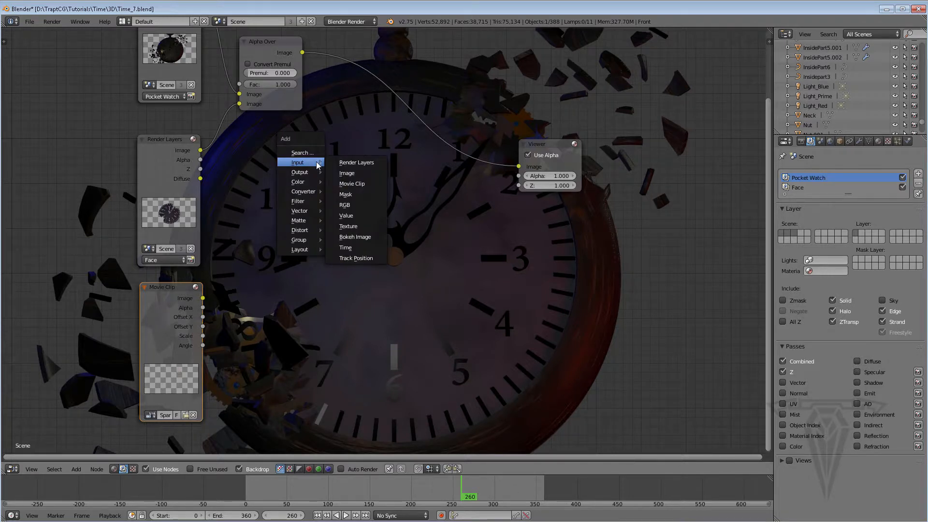
mouse_move(309, 181)
left_click(357, 193)
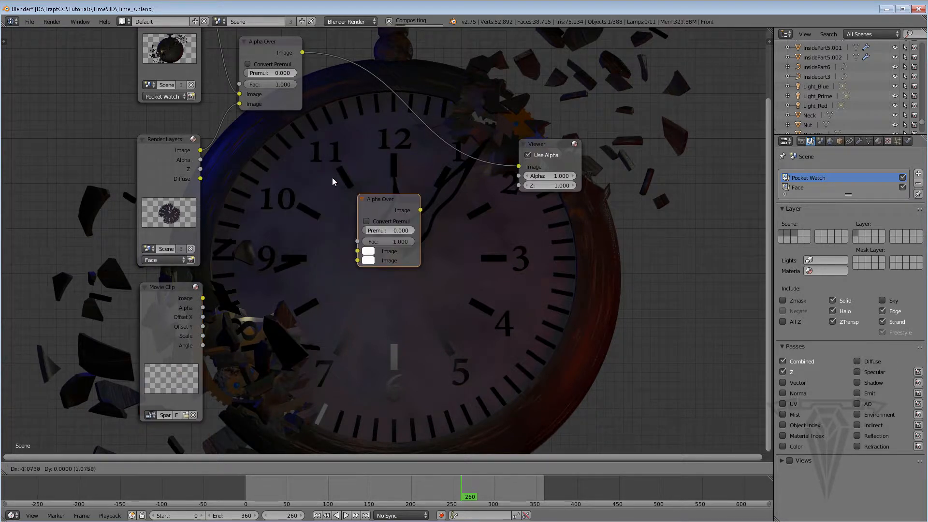
left_click(295, 154)
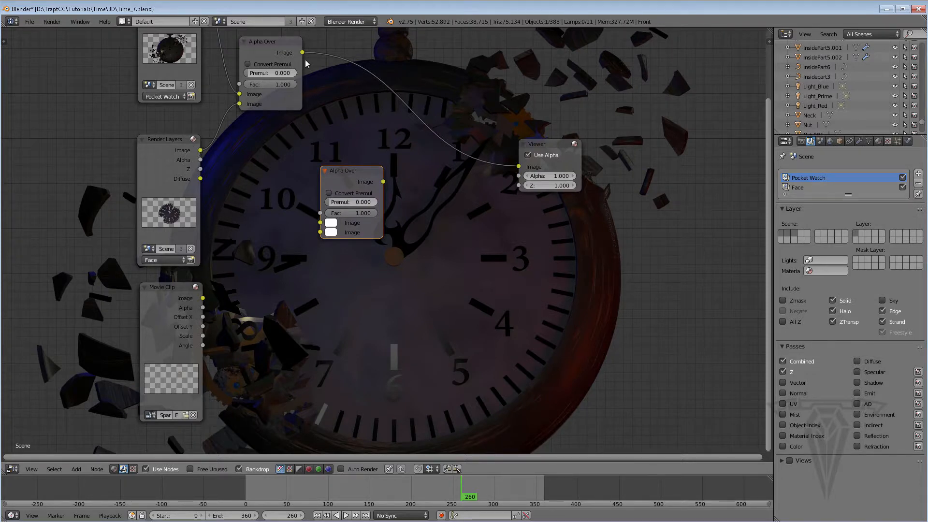
- Wire the first Alpha Over result and the sparks clip's Image into the second Alpha Over's first and second inputs, with its output feeding the Viewer
left_click_drag(302, 52, 320, 223)
left_click_drag(203, 298, 323, 235)
left_click_drag(382, 180, 601, 154)
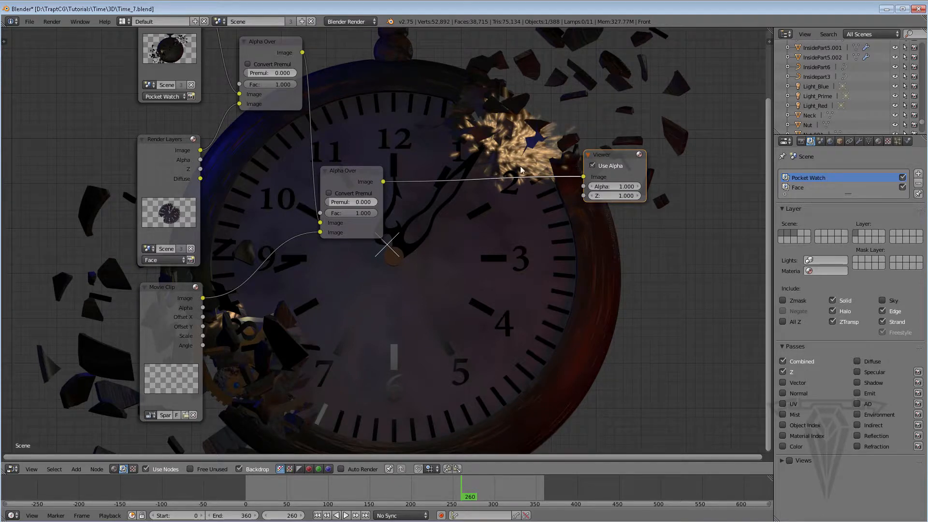
left_click_drag(336, 169, 391, 159)
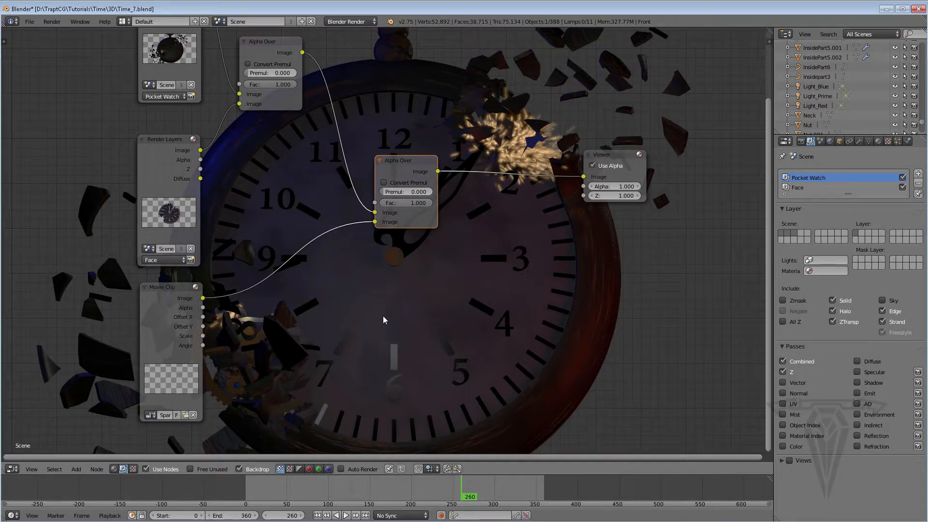
- Insert an RGB Curves node into the link between the sparks Movie Clip and the second Alpha Over node
key("shift+a")
mouse_move(360, 313)
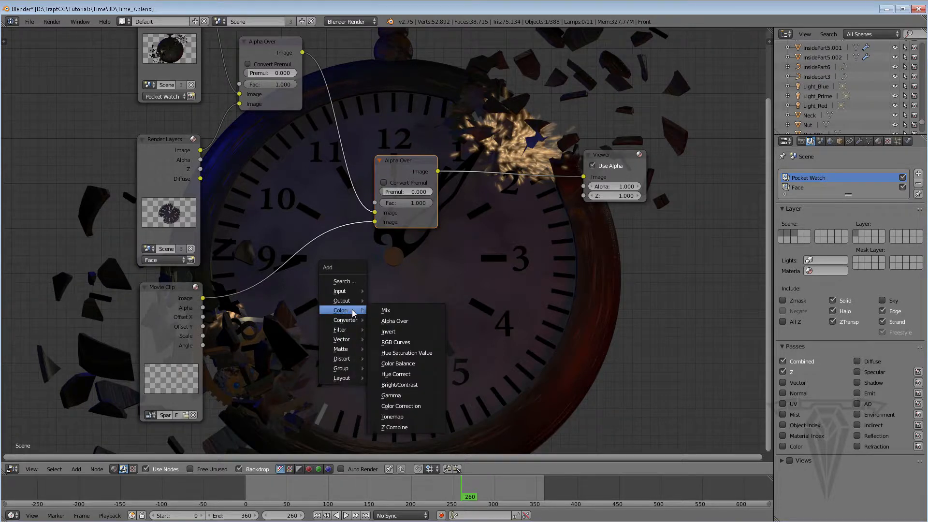
left_click(395, 341)
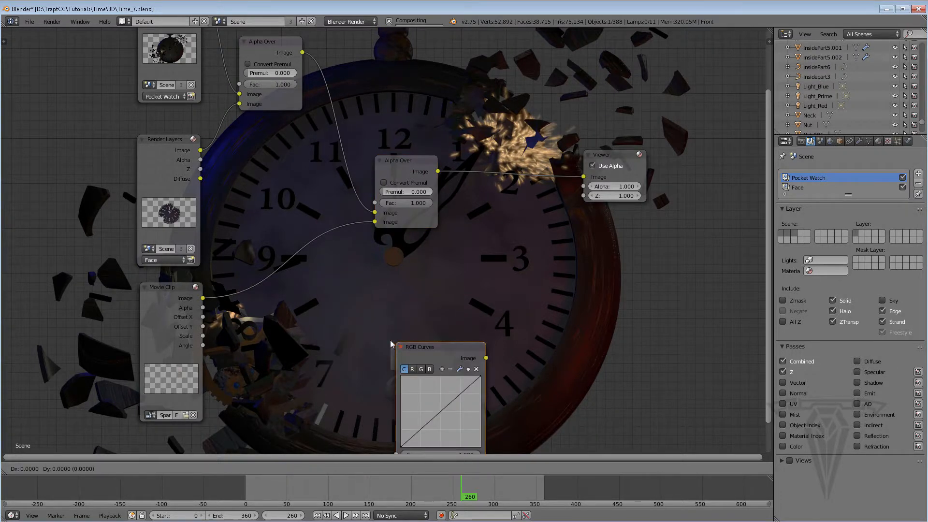
left_click(263, 246)
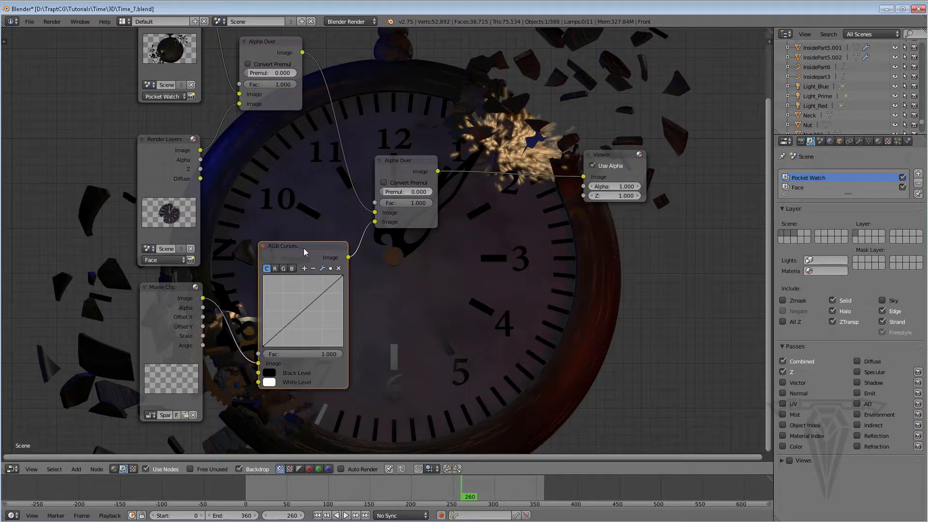
- Try tinting the sparks blue by adjusting the RGB curves, lowering the green curve at X 0.58889 to Y 0.43125
left_click_drag(303, 248, 288, 228)
mouse_move(289, 290)
left_mouse_down()
mouse_move(290, 299)
mouse_move(279, 284)
mouse_move(305, 281)
mouse_move(290, 314)
mouse_move(287, 290)
mouse_move(269, 278)
mouse_move(306, 313)
mouse_move(295, 296)
left_mouse_up()
left_click(276, 248)
left_click(259, 248)
left_click(268, 248)
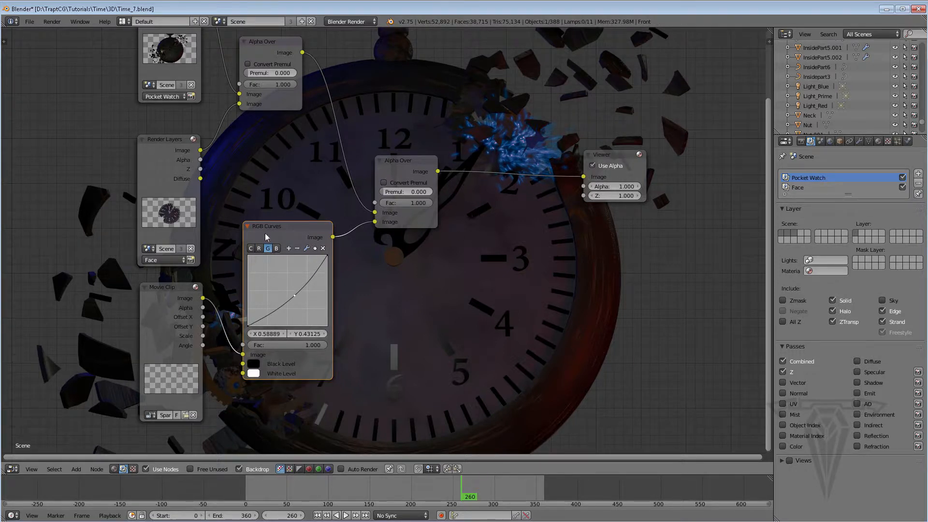
- Delete the RGB Curves node and reconnect the sparks clip's Image to the second Alpha Over node's second input
left_click_drag(272, 226, 275, 227)
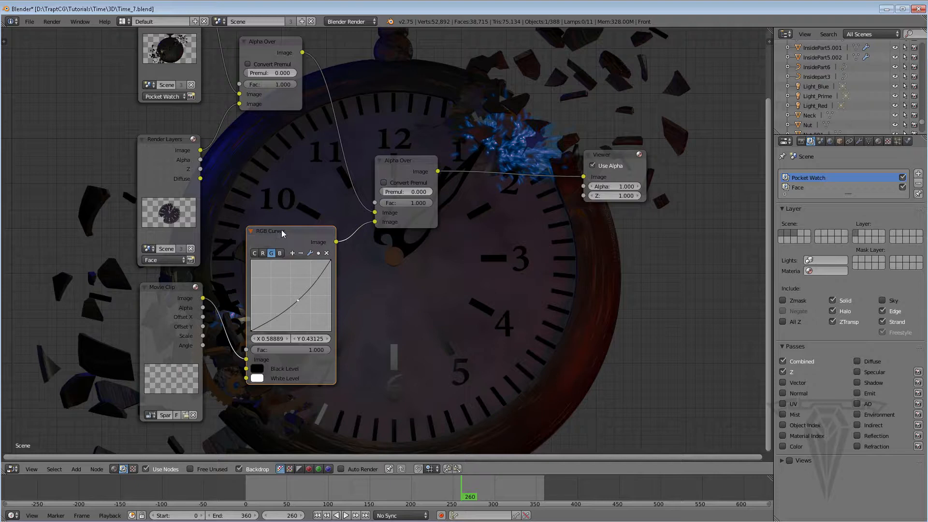
key("x")
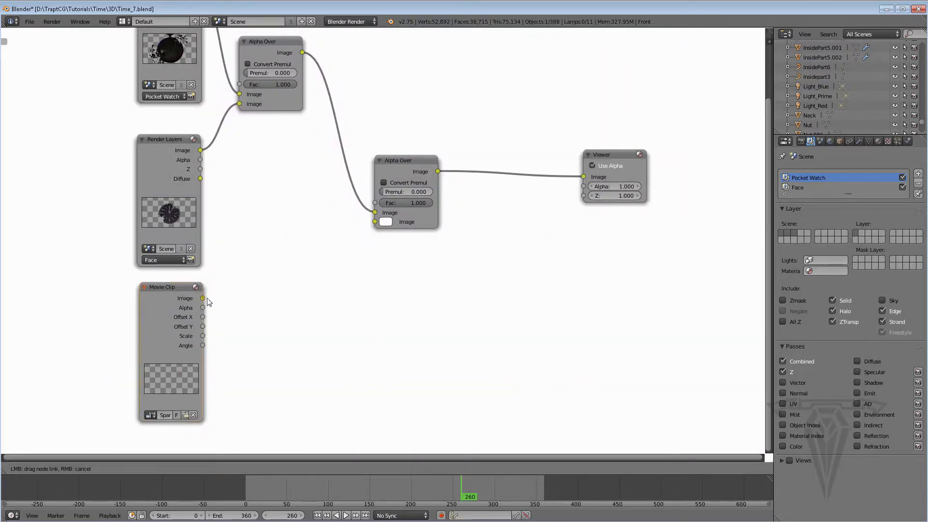
left_click_drag(202, 299, 375, 222)
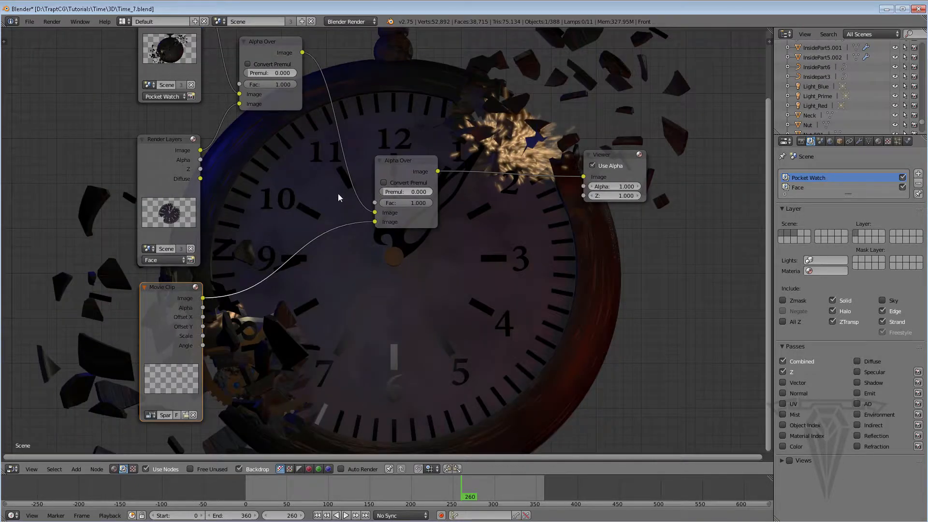
scroll(349, 225, "down", 3)
scroll(327, 200, "up", 2)
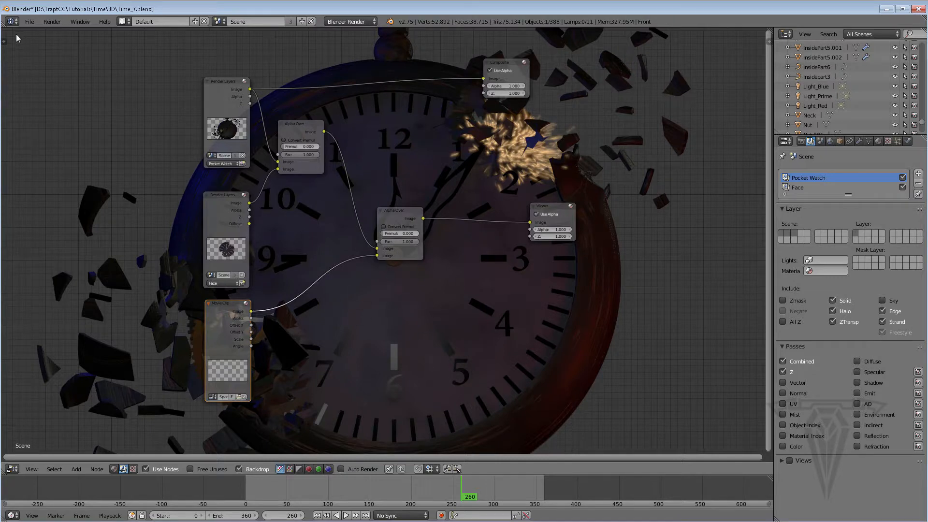
left_click(29, 22)
left_click(51, 94)
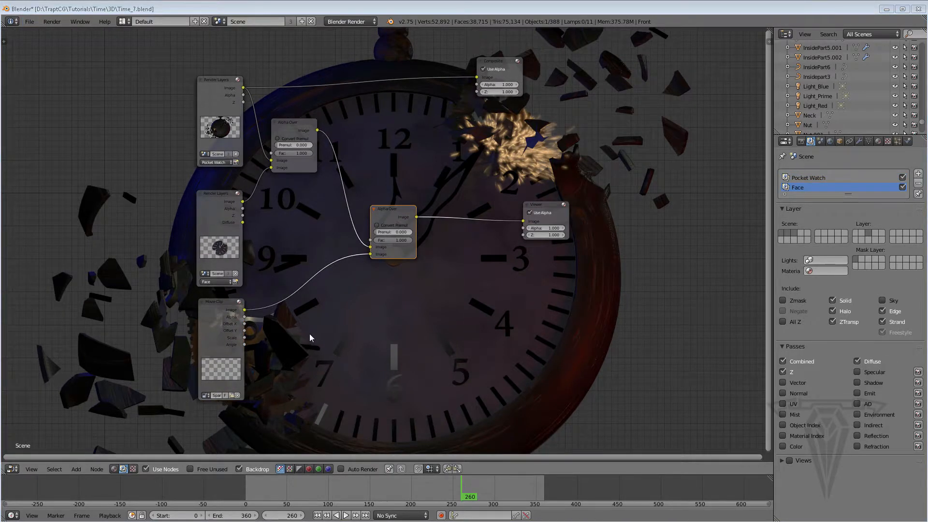
- Add another Movie Clip node, move the Face render layer node aside, and place the new node beside it
key("shift+a")
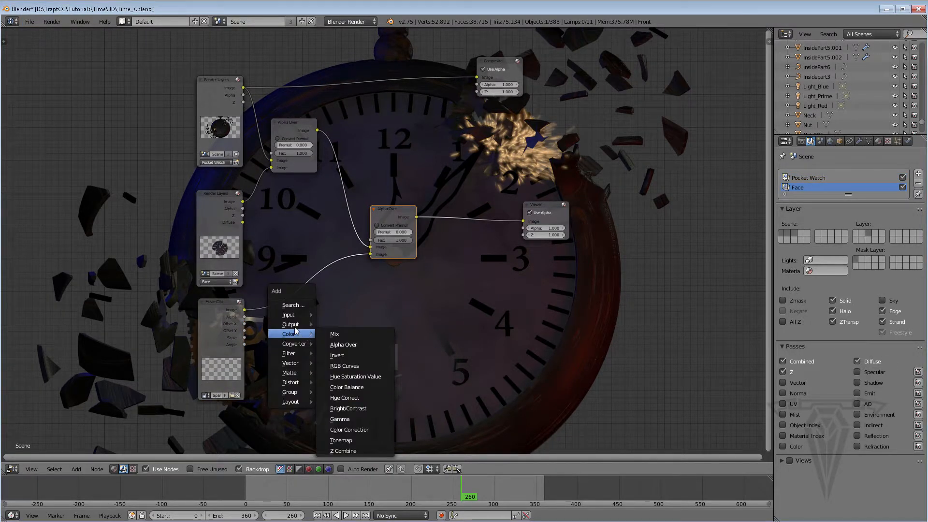
mouse_move(295, 324)
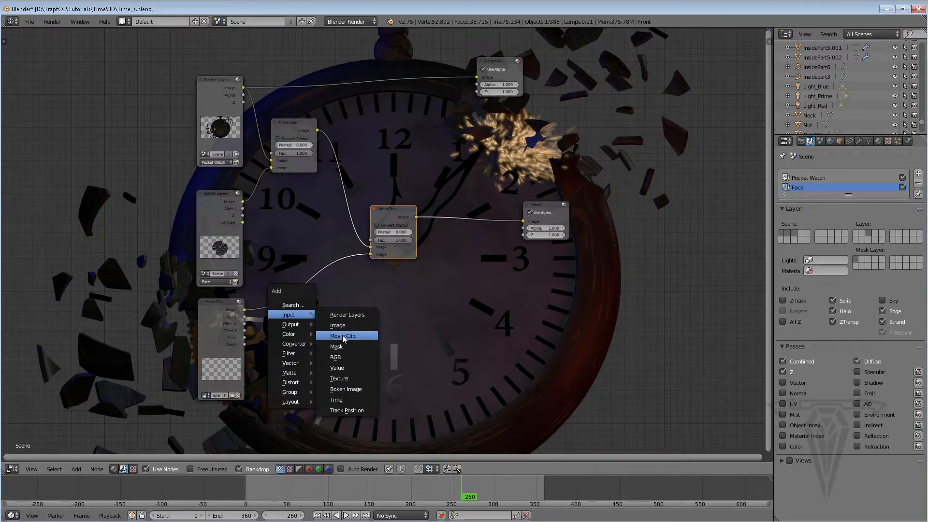
left_click(342, 335)
left_click(282, 376)
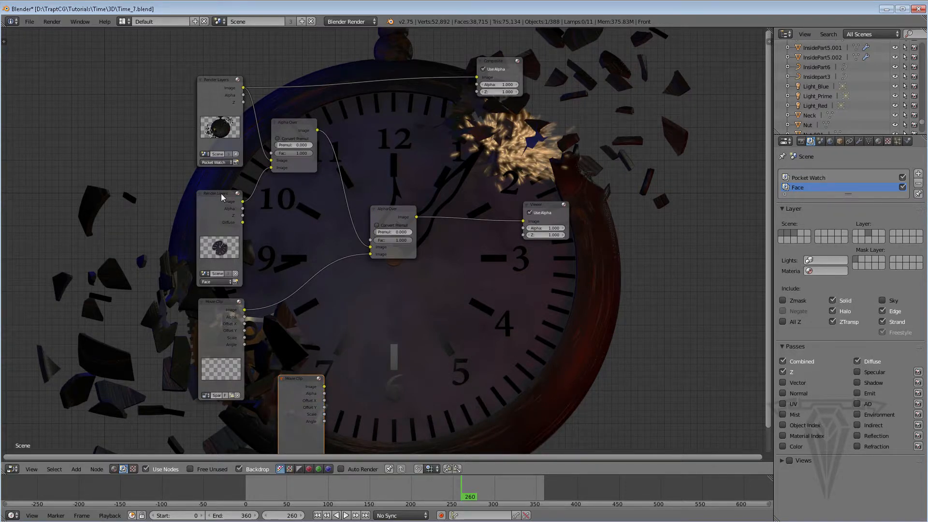
left_click_drag(221, 193, 118, 184)
scroll(277, 187, "up", 2)
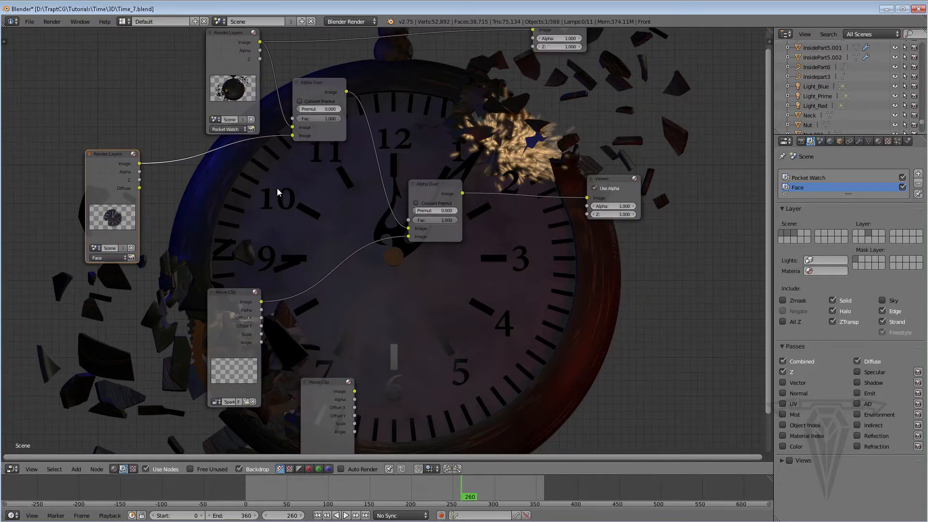
left_click_drag(315, 381, 182, 242)
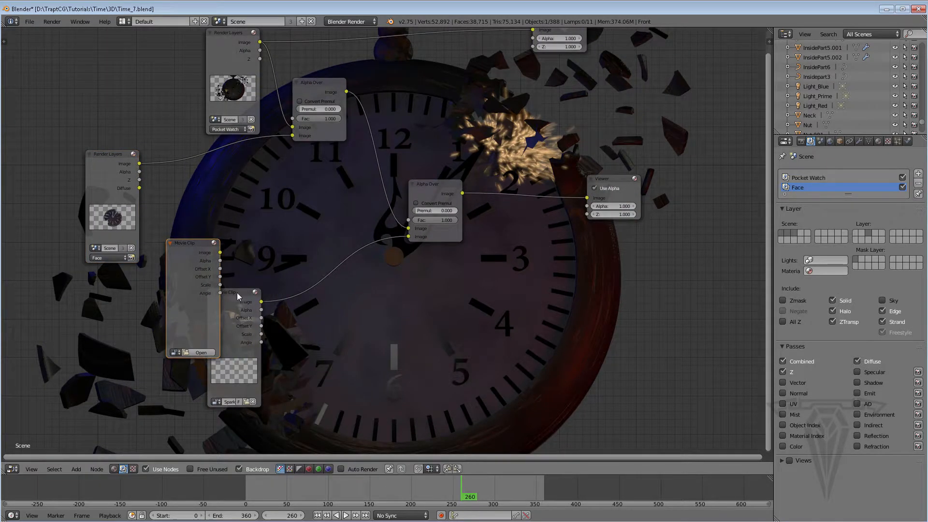
- Rearrange the sparks Movie Clip, second Alpha Over and Viewer nodes to leave room around the empty Movie Clip node
left_click_drag(237, 291, 501, 345)
left_click_drag(434, 184, 505, 189)
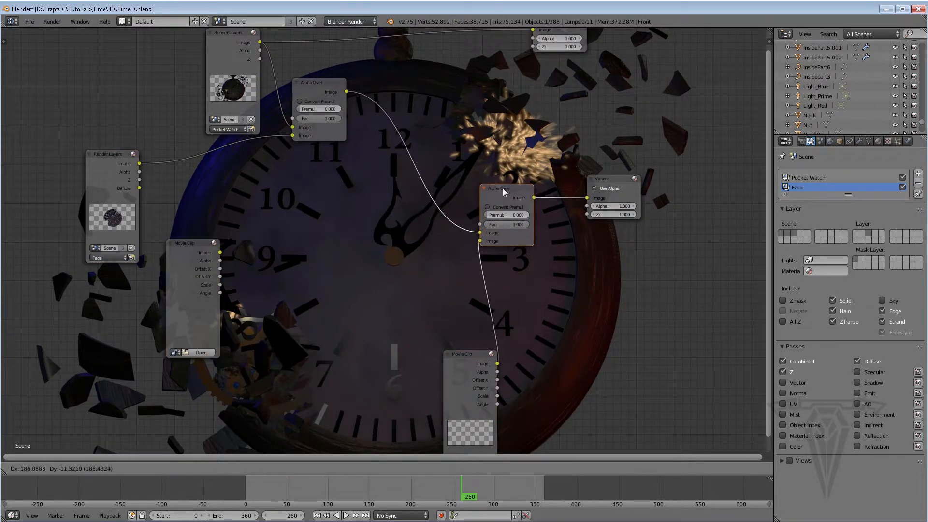
left_click_drag(607, 178, 590, 105)
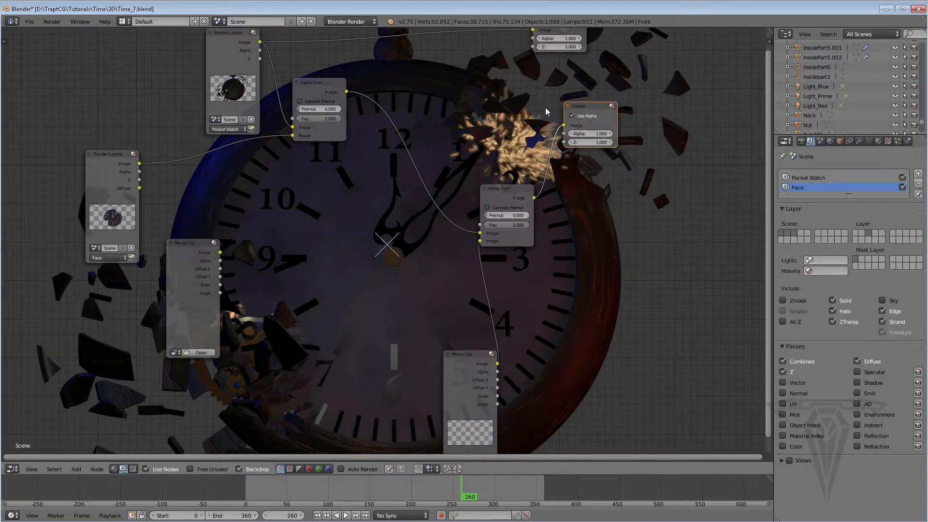
middle_click_drag(507, 100, 511, 144)
middle_click_drag(462, 234, 475, 220)
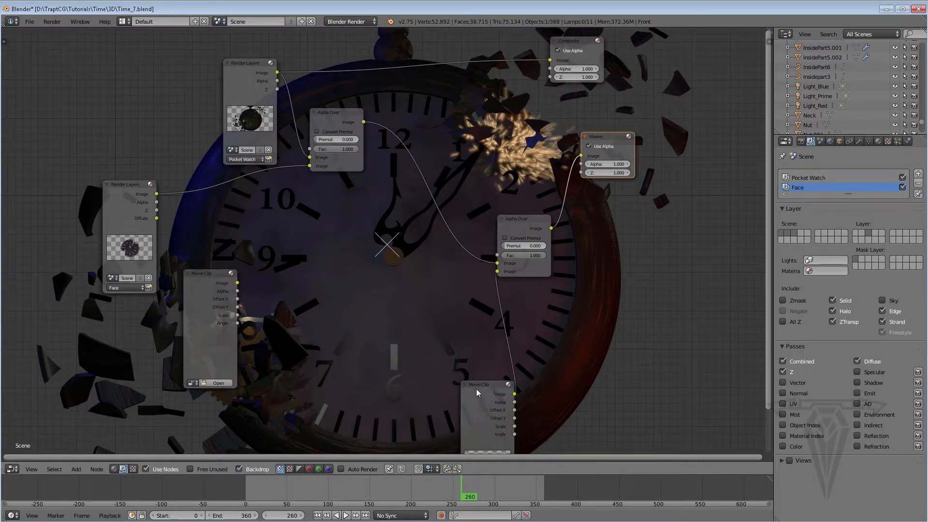
left_click_drag(476, 388, 448, 286)
middle_click_drag(273, 275, 288, 271)
left_click_drag(231, 271, 266, 274)
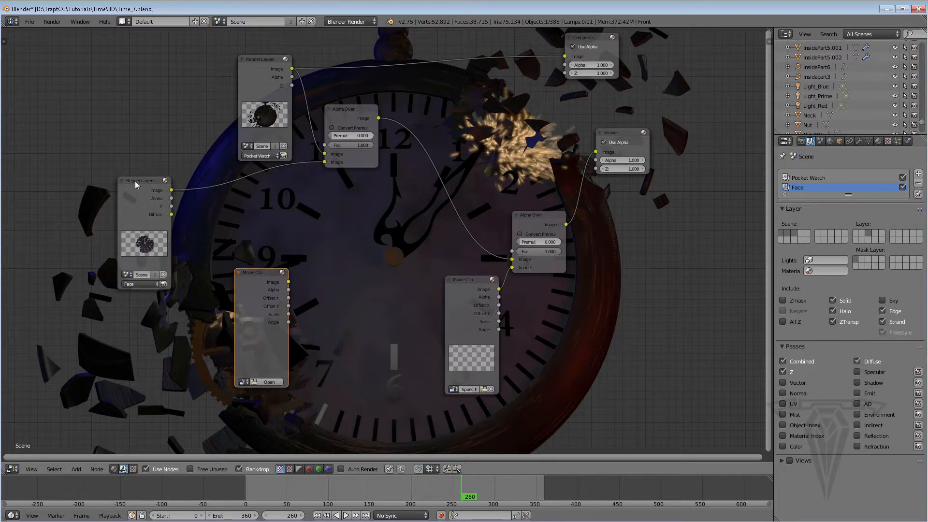
- Reposition the Face render layer and empty Movie Clip nodes, and load Footage10000-0360.avi from the Export folder into the clip node
left_click_drag(139, 181, 144, 217)
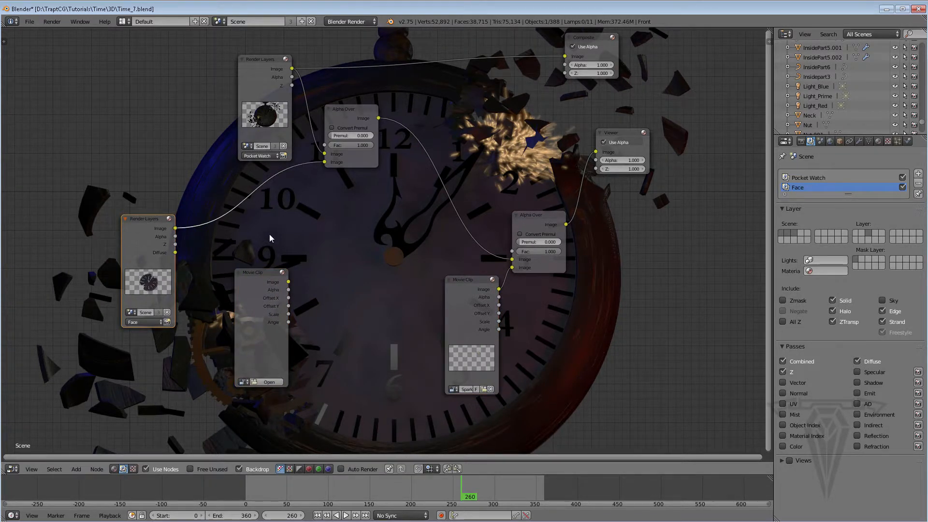
scroll(251, 261, "up", 1)
left_click_drag(233, 279, 256, 296)
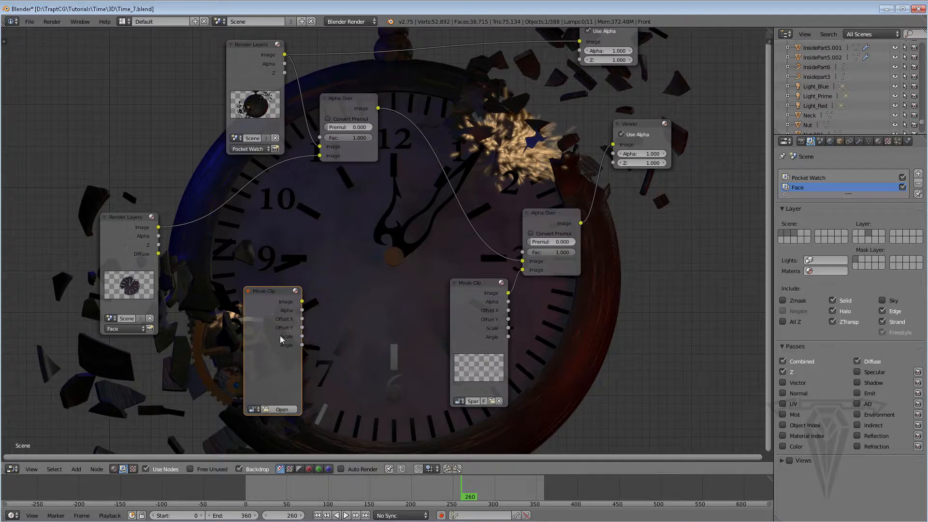
left_click(279, 409)
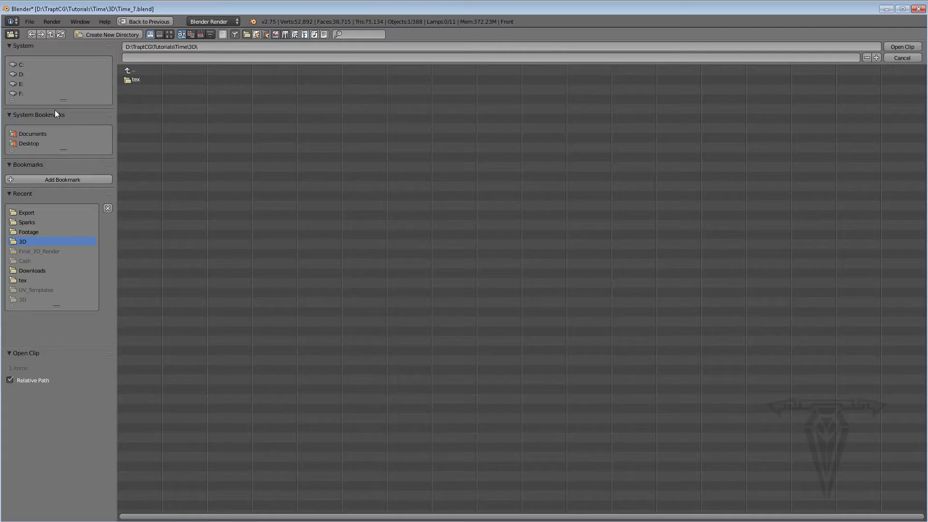
left_click(33, 212)
left_click(175, 98)
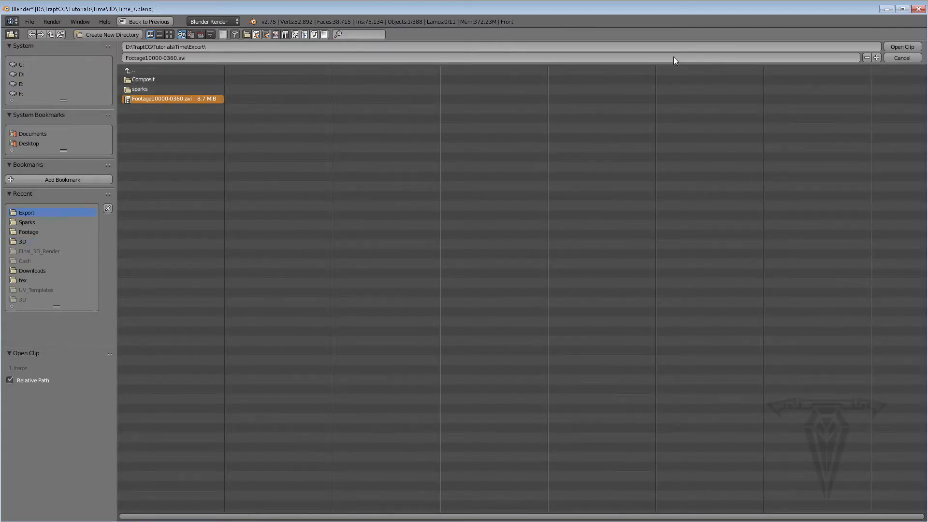
left_click(900, 46)
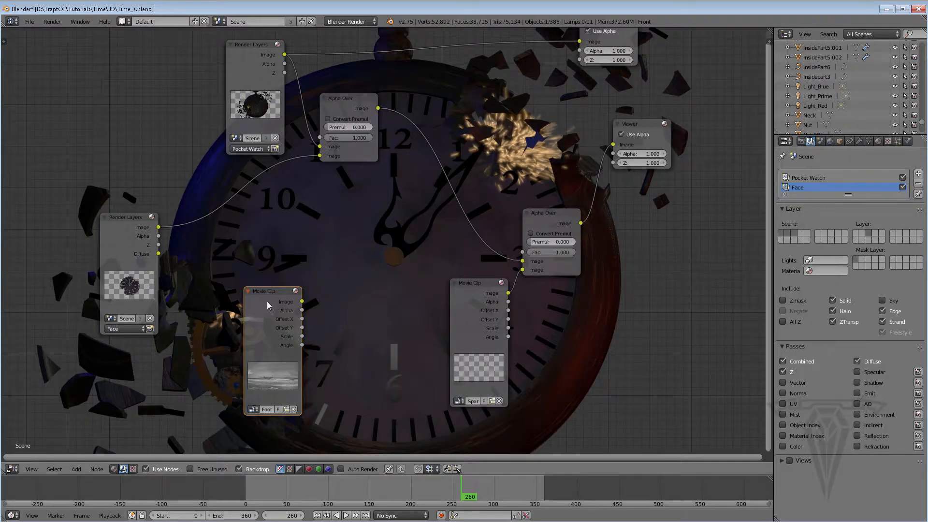
- Move the footage Movie Clip node aside and add a Mix node between it and the first Alpha Over node
left_click_drag(283, 296, 200, 332)
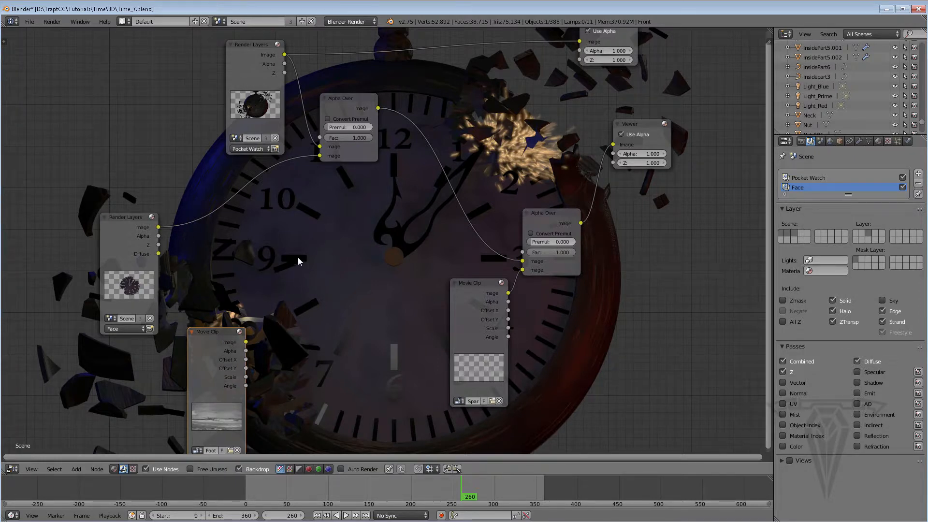
key("shift+a")
mouse_move(288, 250)
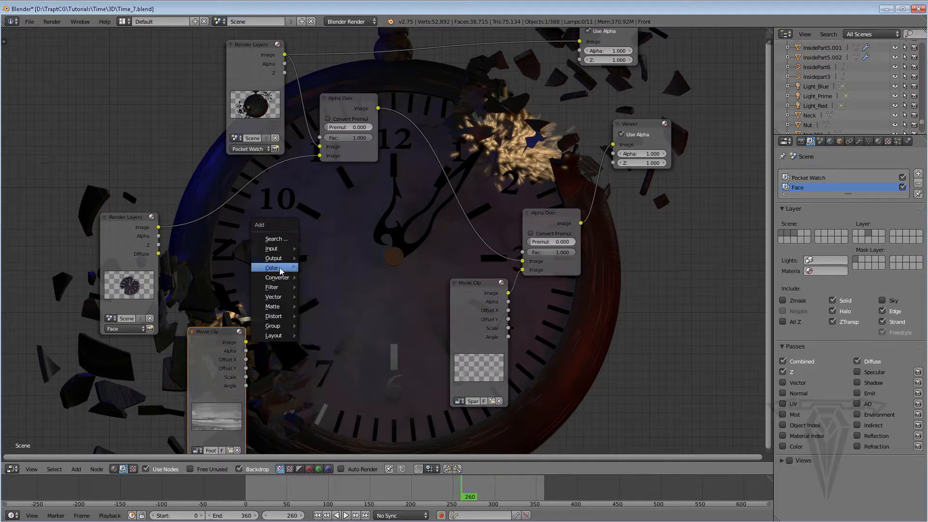
mouse_move(279, 268)
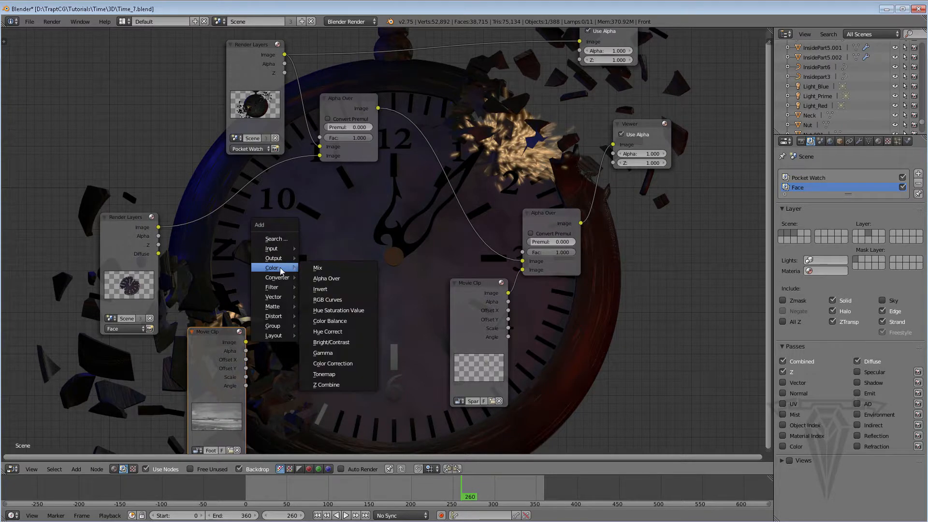
left_click(328, 268)
left_click(238, 238)
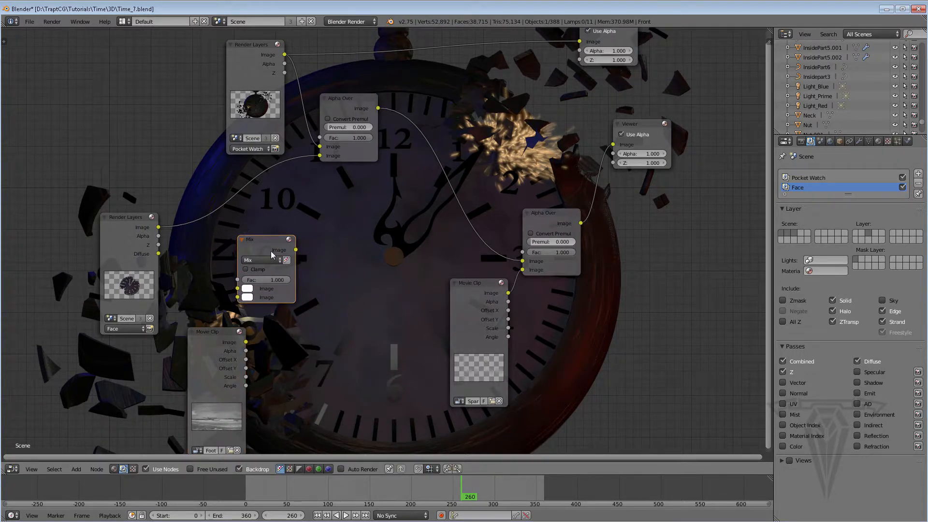
left_click_drag(259, 236, 252, 229)
- Connect the Face layer's Alpha and the footage clip's Image to the Mix node's two image inputs, and send its output to the Viewer
left_click_drag(159, 236, 230, 279)
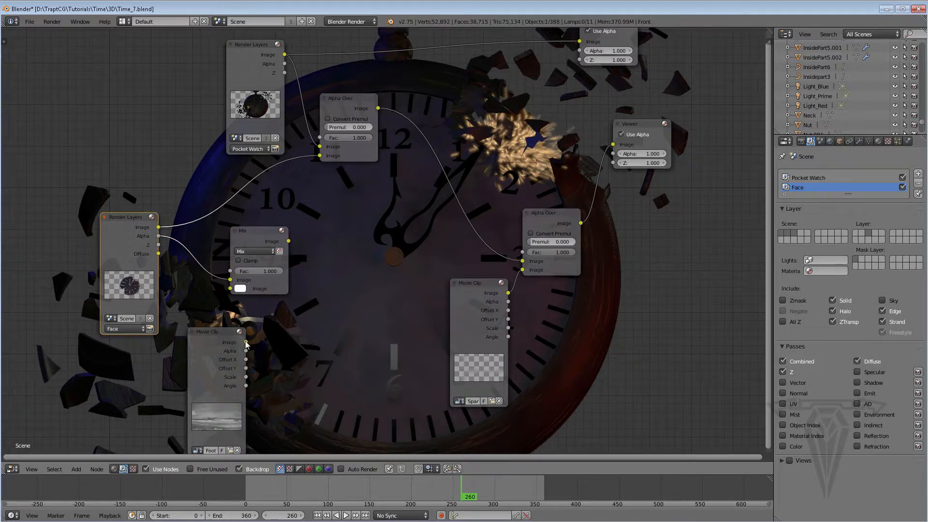
left_click_drag(246, 342, 262, 341)
left_click_drag(229, 293, 230, 289)
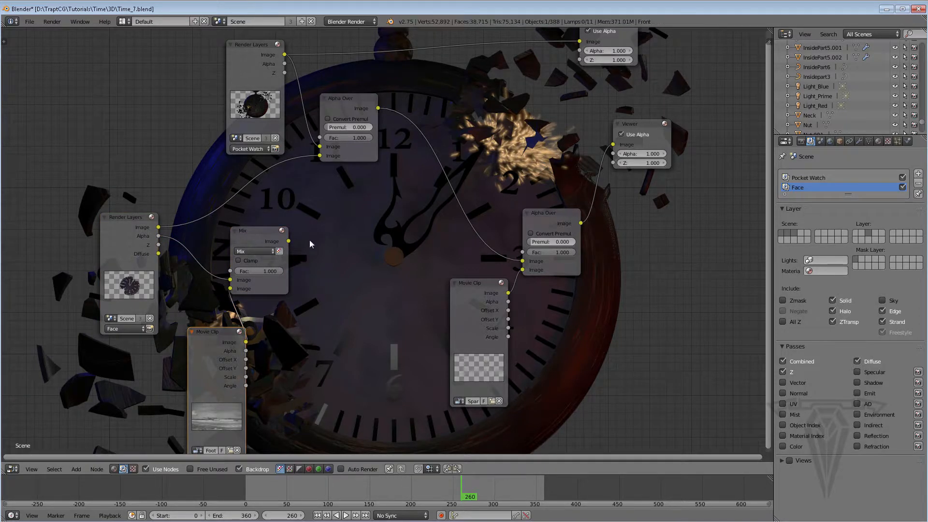
left_click_drag(289, 241, 613, 145)
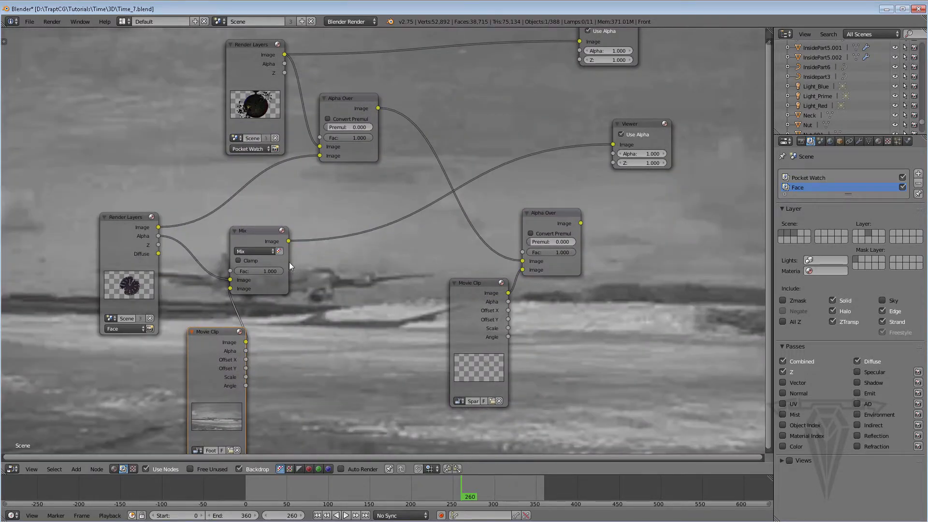
- Set the Mix node's blend type to Multiply and spread out the footage clip and Multiply nodes
left_click(254, 250)
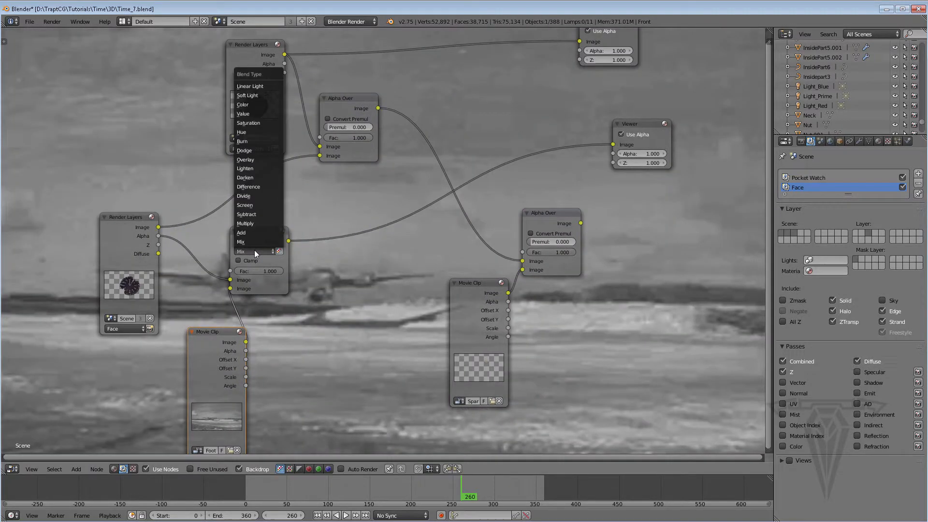
left_click(247, 220)
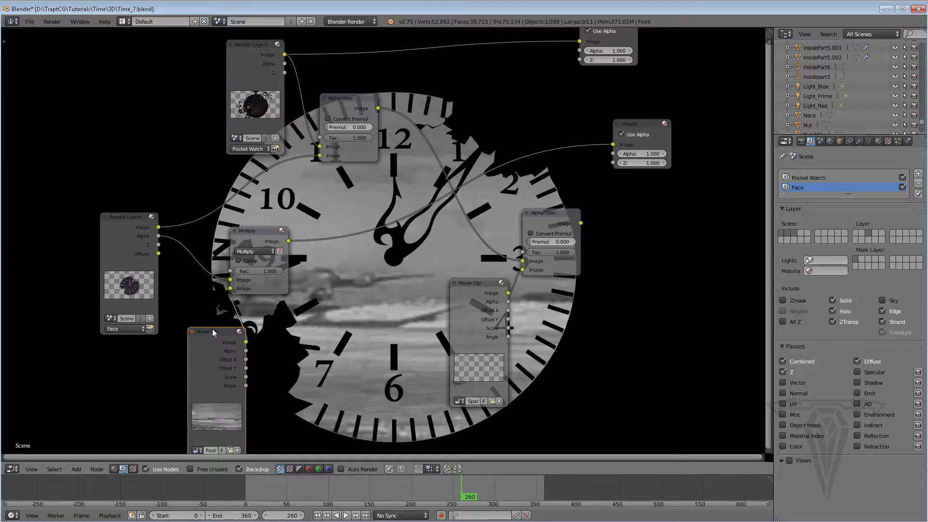
left_click_drag(213, 331, 121, 365)
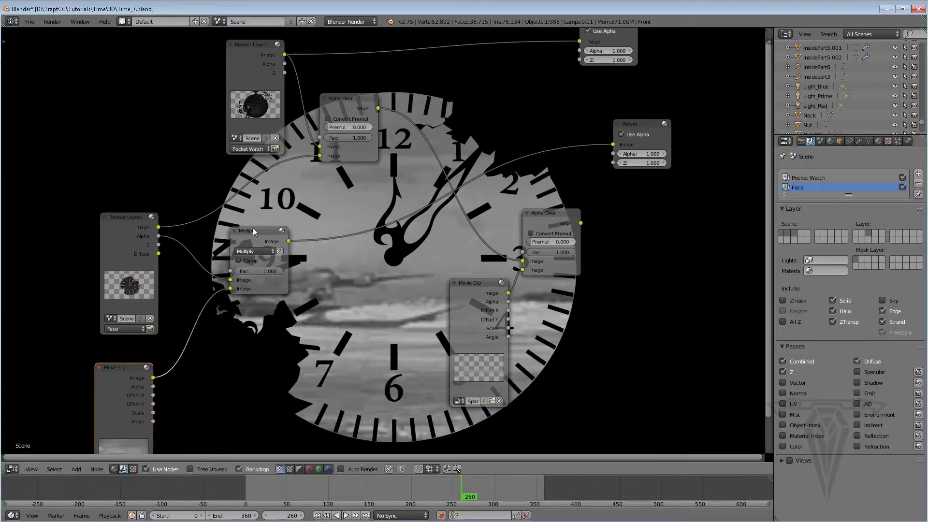
left_click_drag(253, 231, 242, 277)
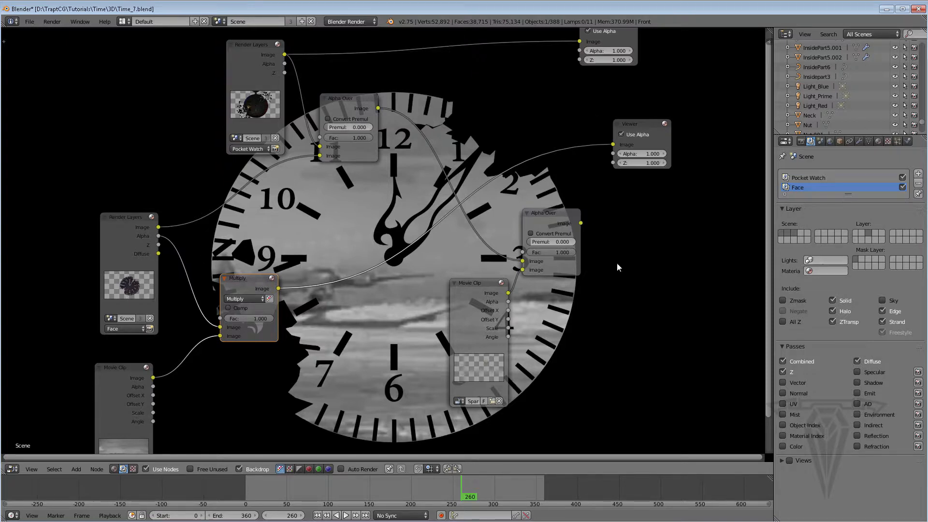
- Shift the first Alpha Over node slightly and add another Mix node between it and the Multiply node
left_click_drag(355, 98, 366, 99)
key("shift+a")
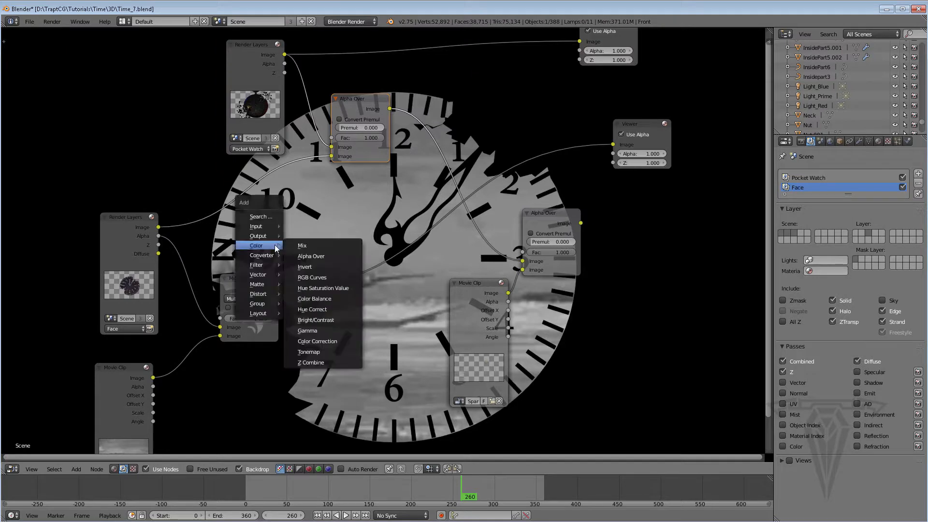
left_click(306, 245)
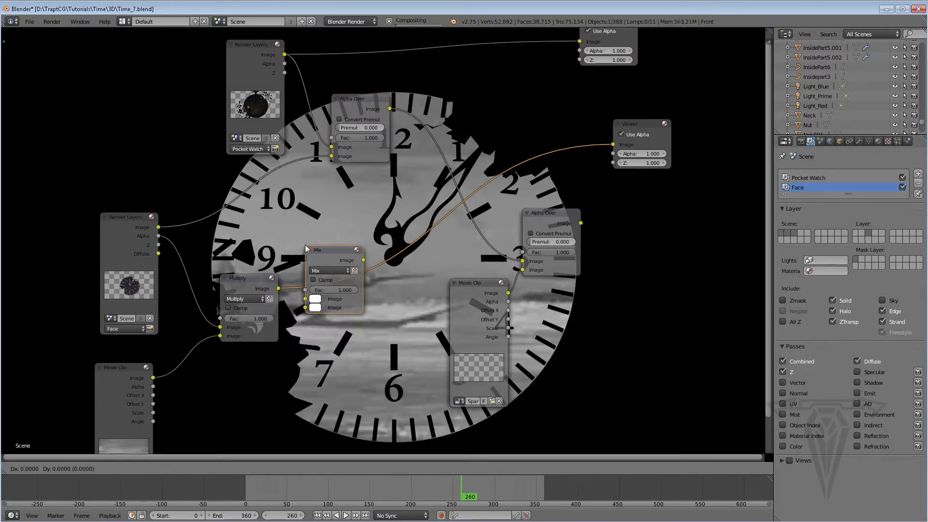
left_click(300, 198)
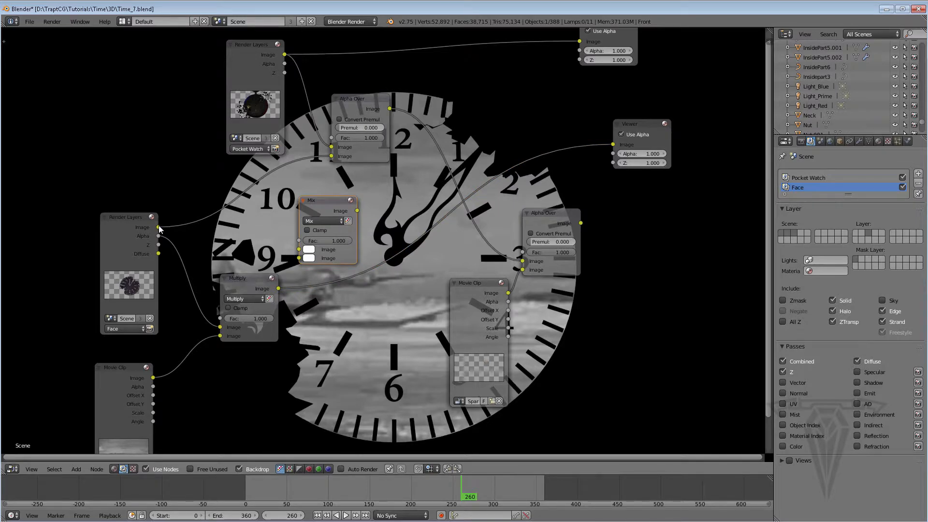
- Feed the Face layer's Image and the Multiply output into the new Mix node, and its output into the first Alpha Over's second input
left_click_drag(159, 228, 299, 249)
left_click_drag(278, 289, 299, 258)
left_click_drag(357, 210, 331, 157)
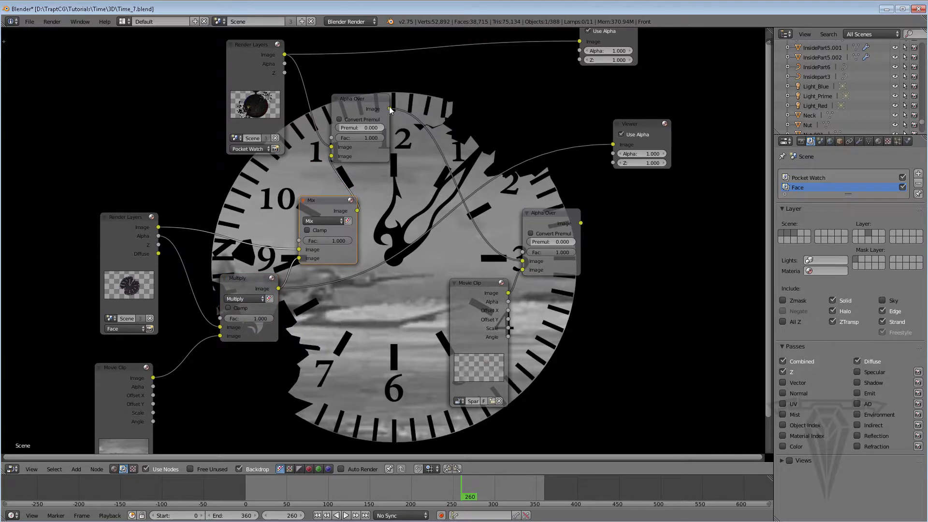
- Preview the first Alpha Over and the Pocket Watch layer in the Viewer, and reconnect the second Alpha Over's Image to it
left_click_drag(390, 108, 611, 145)
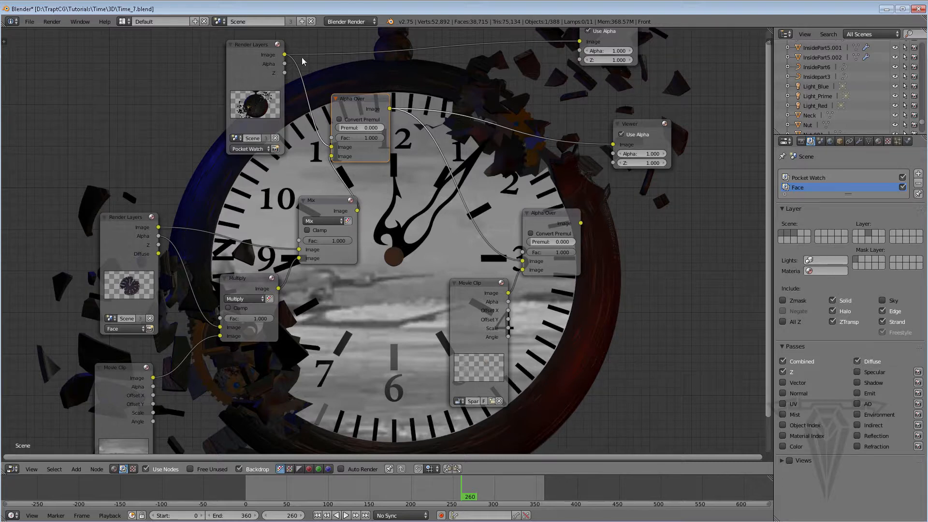
left_click_drag(285, 55, 613, 144)
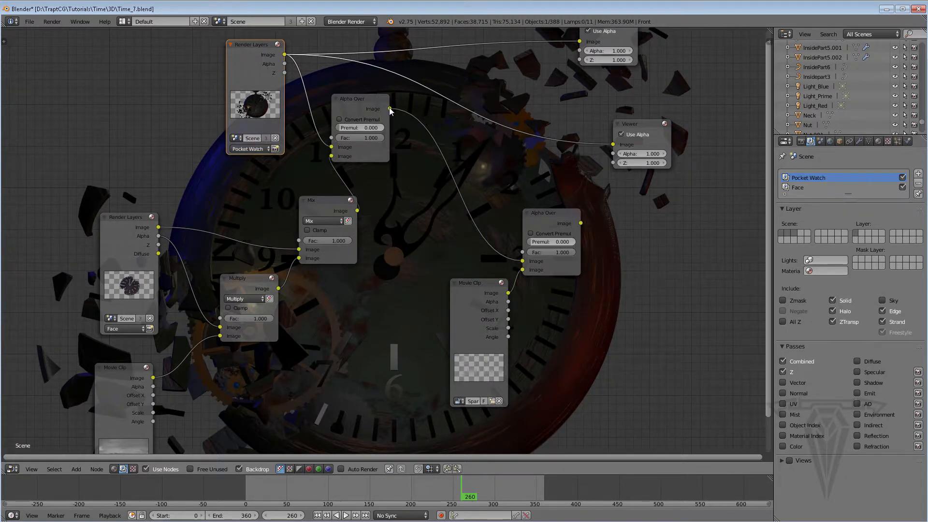
left_click_drag(390, 109, 613, 144)
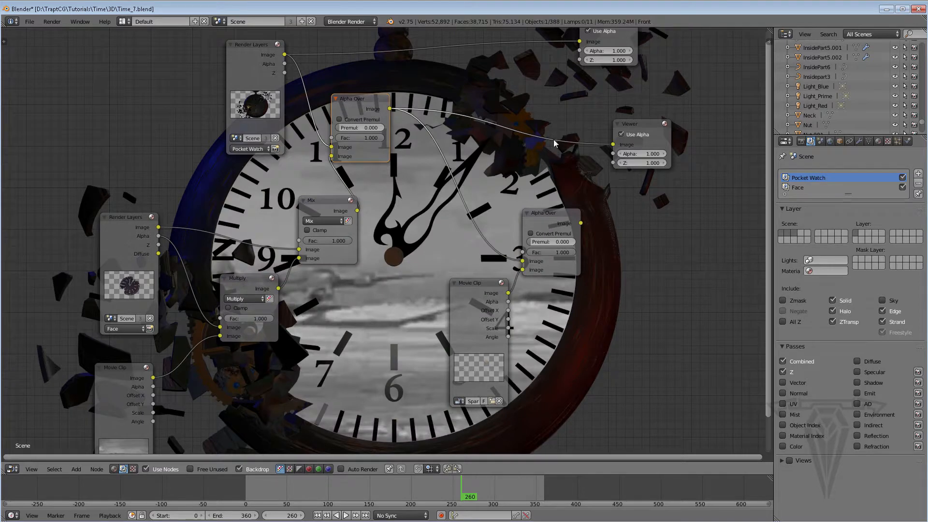
left_click_drag(581, 223, 613, 145)
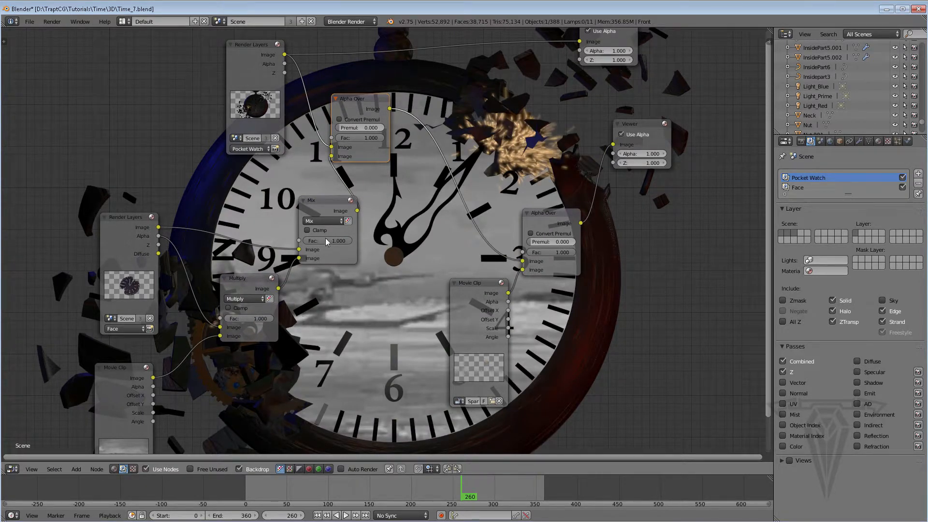
- Reposition the Face render layer and Multiply nodes, and set the Mix node's factor to 0.227
scroll(308, 204, "down", 2)
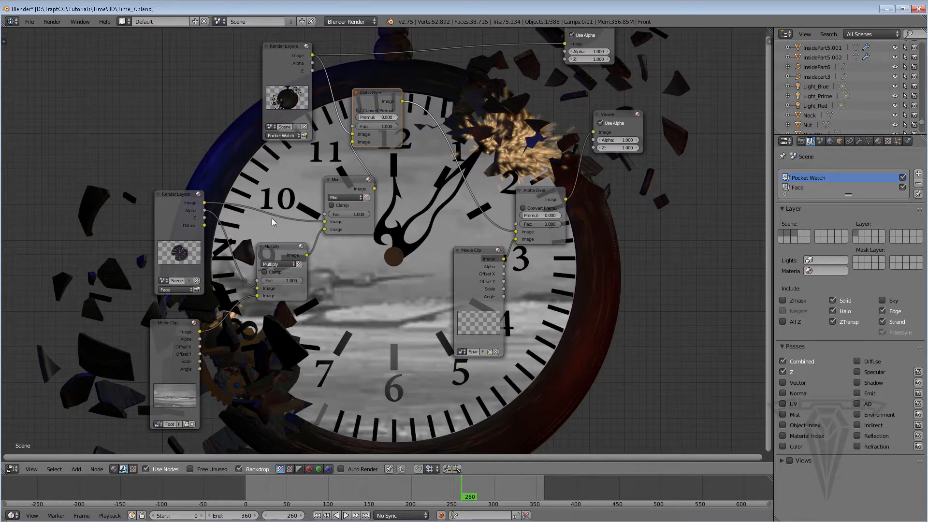
scroll(271, 217, "up", 1)
left_click_drag(158, 192, 150, 180)
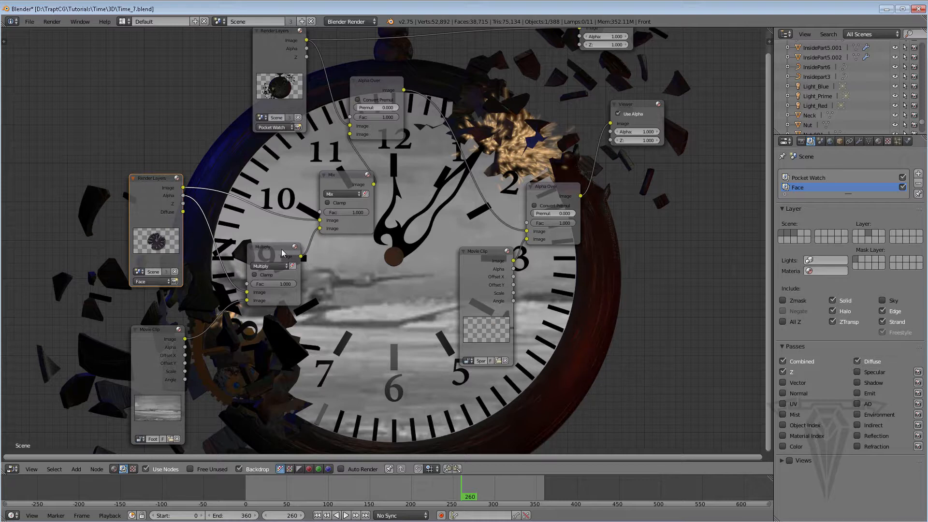
mouse_move(263, 247)
left_mouse_down()
mouse_move(256, 232)
mouse_move(245, 240)
mouse_move(264, 248)
left_mouse_up()
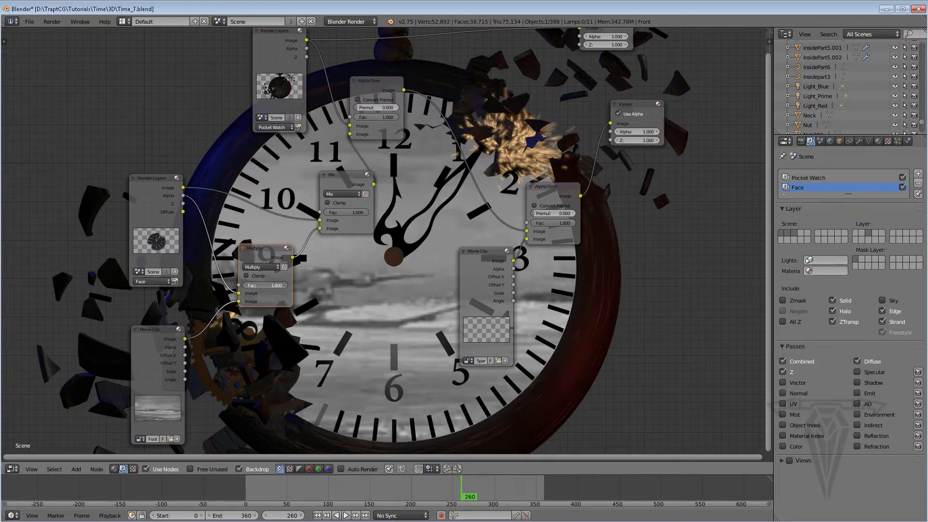
mouse_move(270, 286)
left_mouse_down()
mouse_move(234, 285)
mouse_move(271, 285)
left_mouse_up()
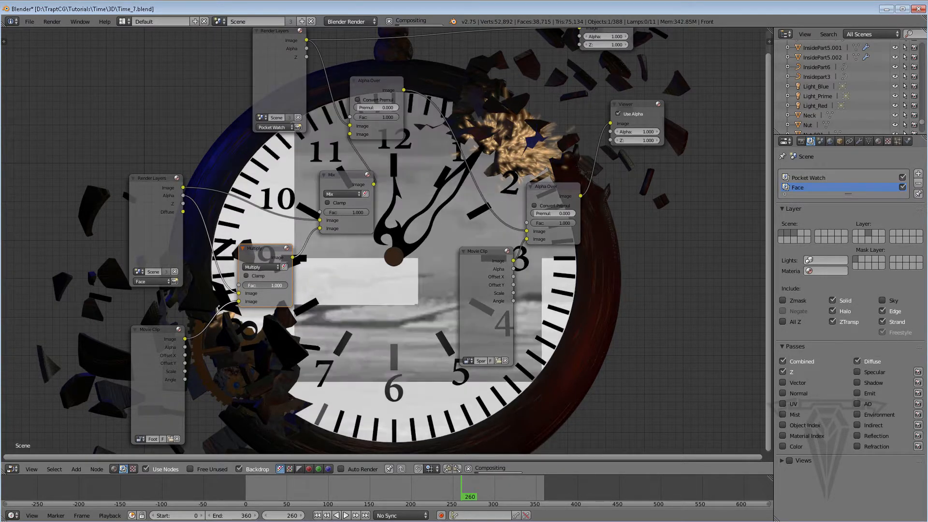
mouse_move(359, 212)
left_mouse_down()
mouse_move(315, 212)
mouse_move(366, 223)
mouse_move(358, 212)
left_mouse_up()
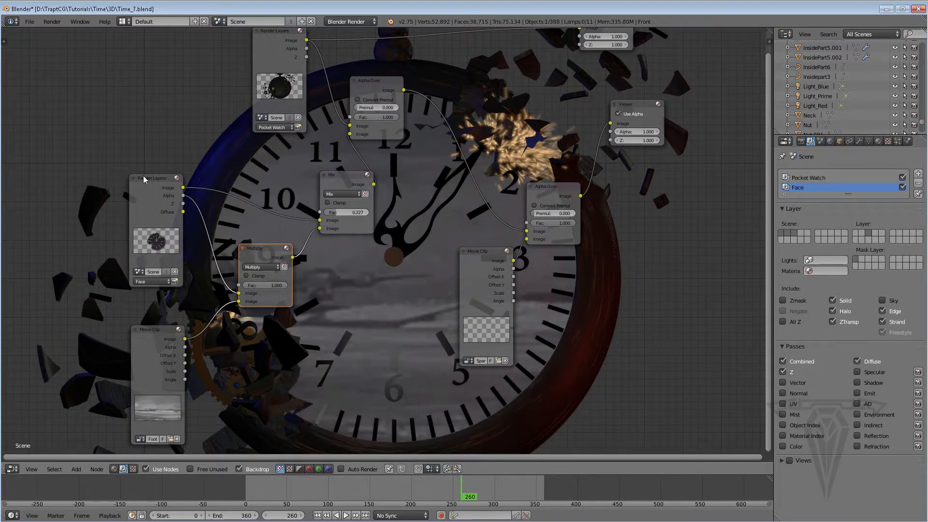
- Move the Face layer and footage clip nodes apart, and insert a Scale node between the footage clip and the Multiply node
left_click_drag(143, 177, 140, 134)
left_click_drag(155, 330, 61, 332)
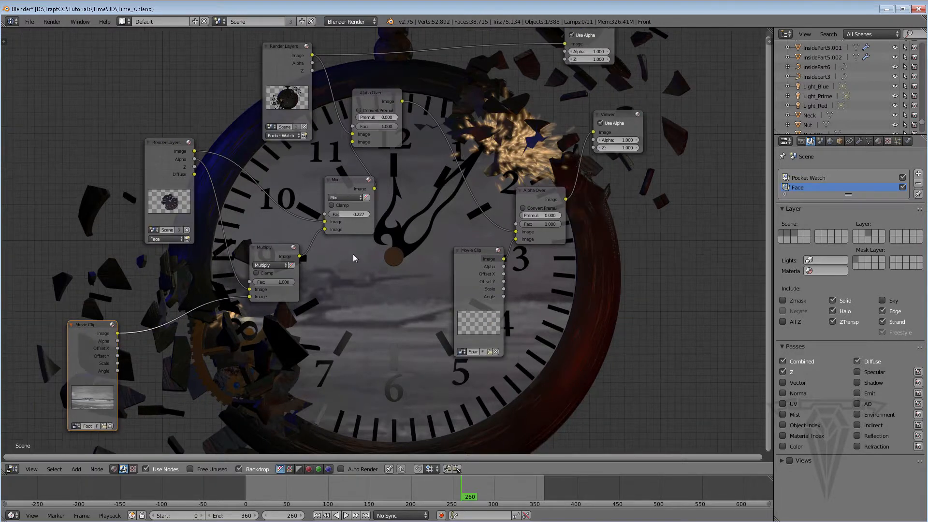
key("shift+a")
mouse_move(162, 375)
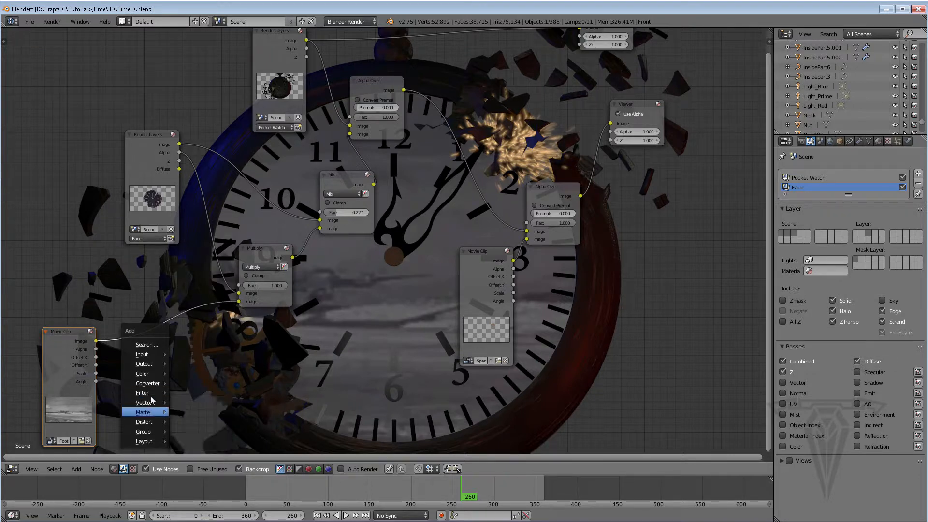
mouse_move(155, 421)
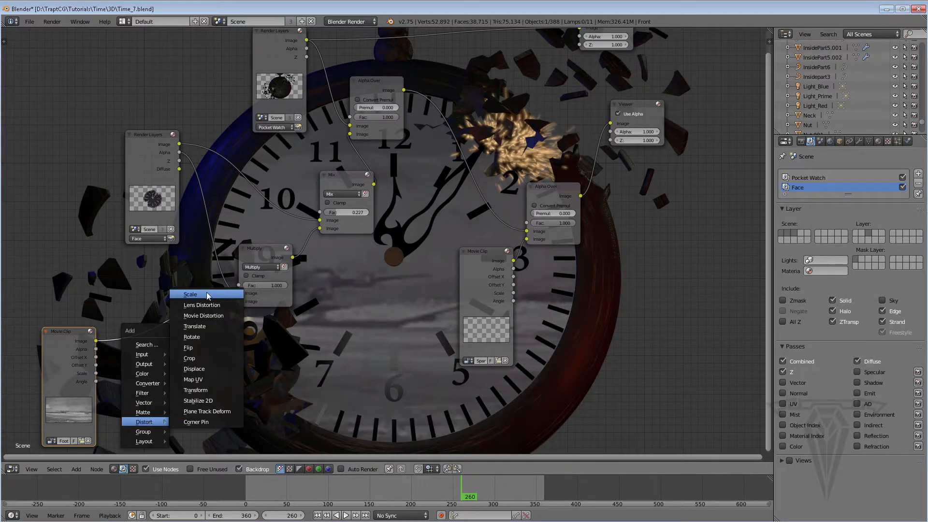
left_click(207, 293)
left_click(141, 315)
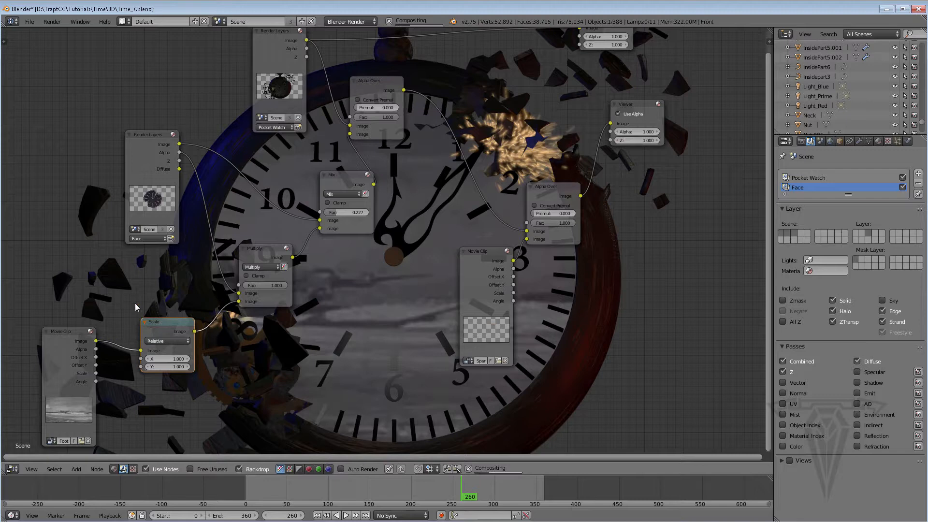
- Scale the old footage down to 0.5 in both X and Y in the Scale node
left_click(178, 358)
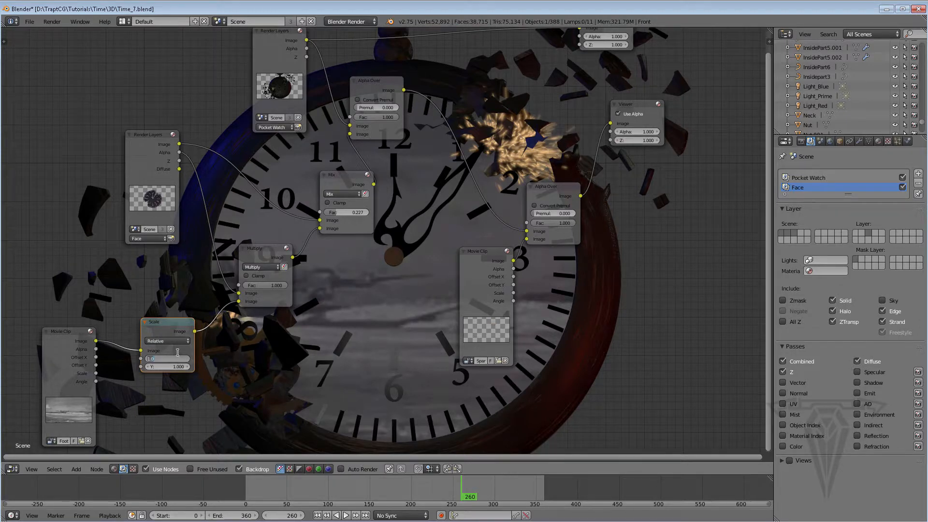
type(".5")
key("Tab")
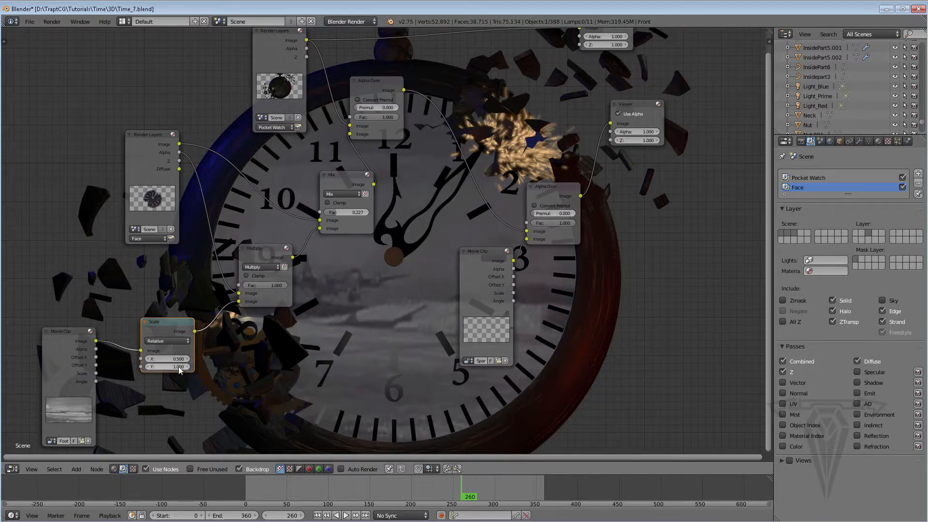
type(".5")
key("Return")
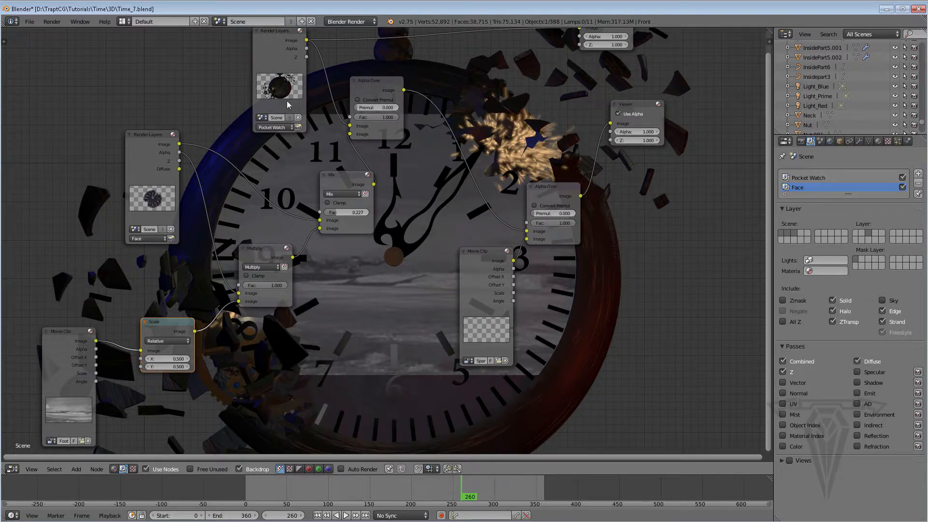
- Try Y values of 1.9 and 0.8 in the Scale node, and settle on 0.7
left_click(166, 366)
type("1.9")
key("Return")
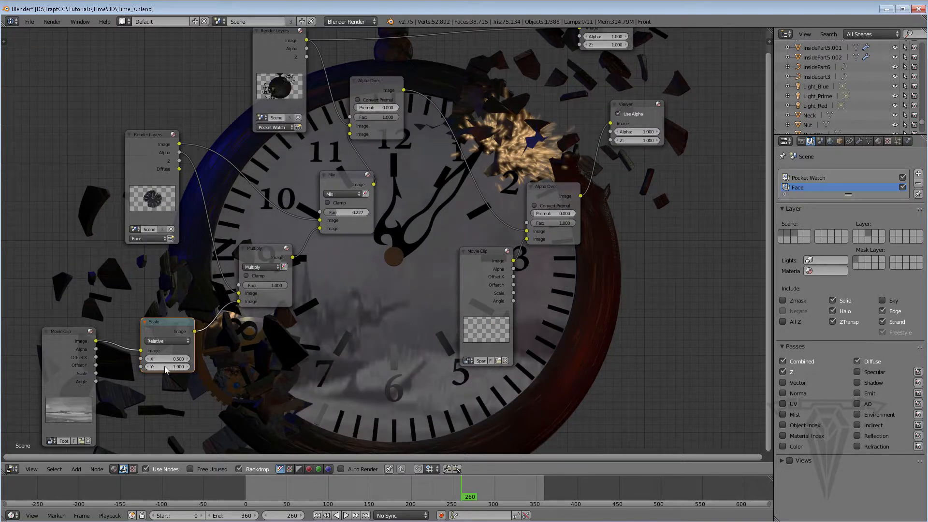
left_click(177, 367)
key("Return")
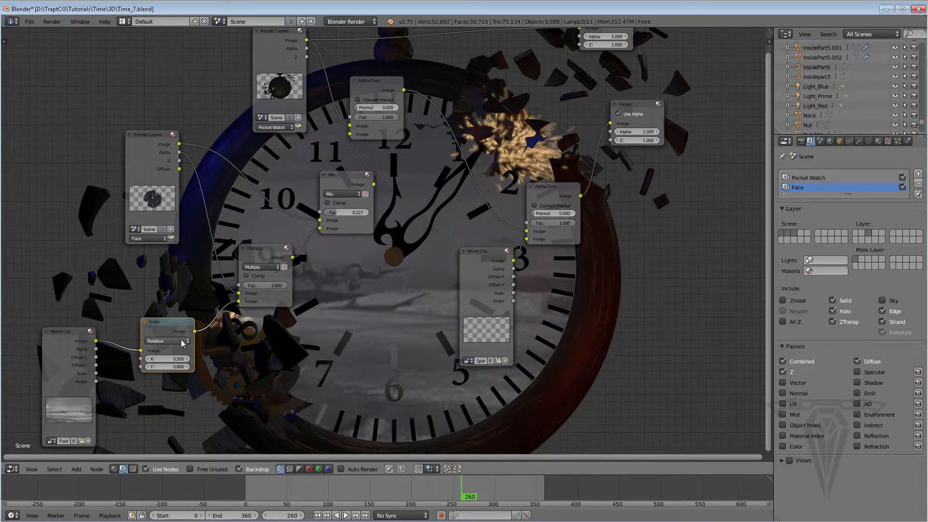
left_click(183, 366)
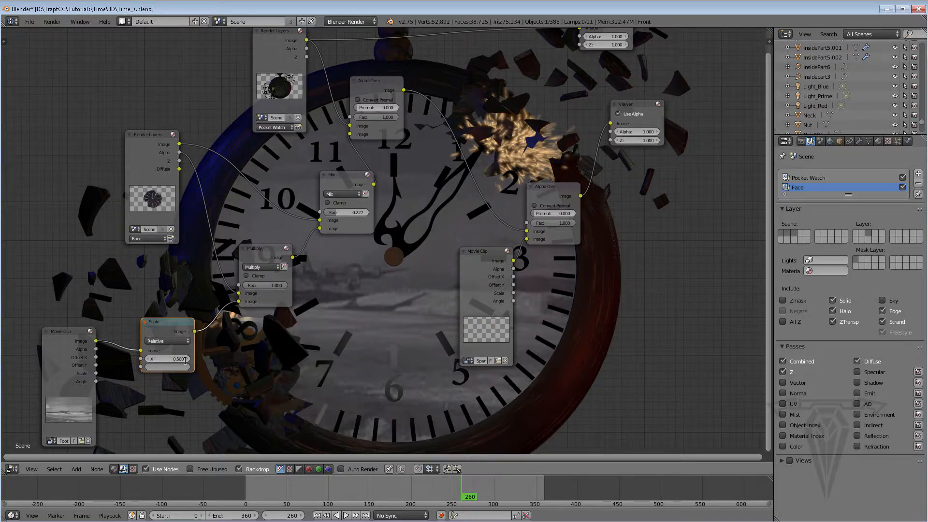
type(".7")
key("Return")
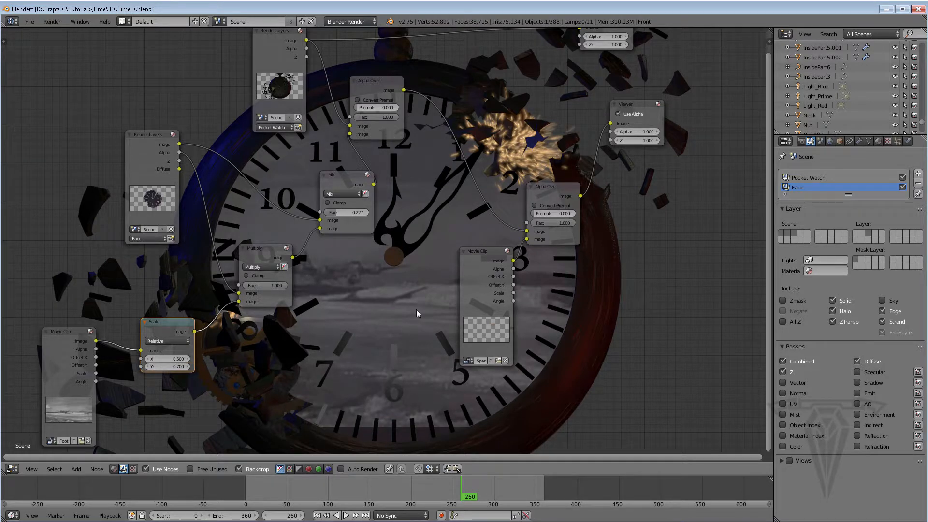
- Insert a Translate node between the Scale and Multiply nodes, and move the Scale node closer to the footage clip
key("shift+a")
mouse_move(237, 396)
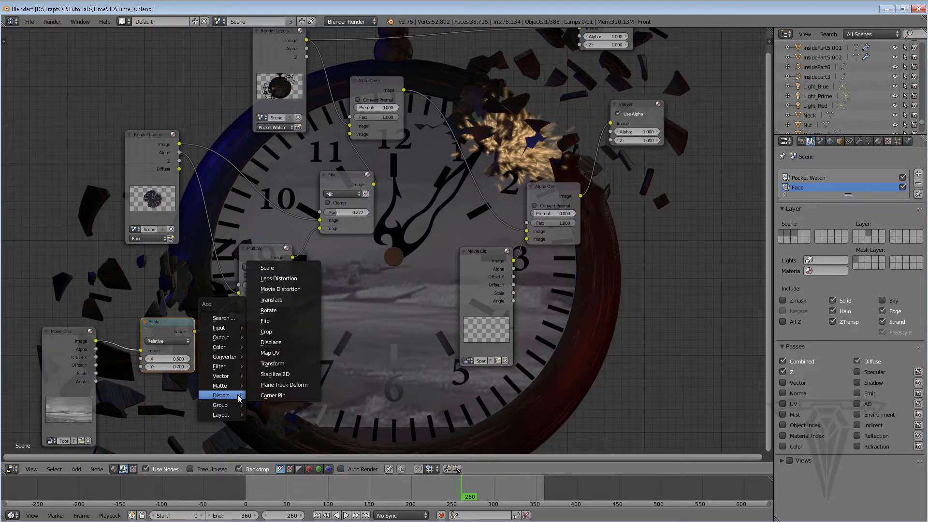
left_click(286, 298)
left_click(184, 316)
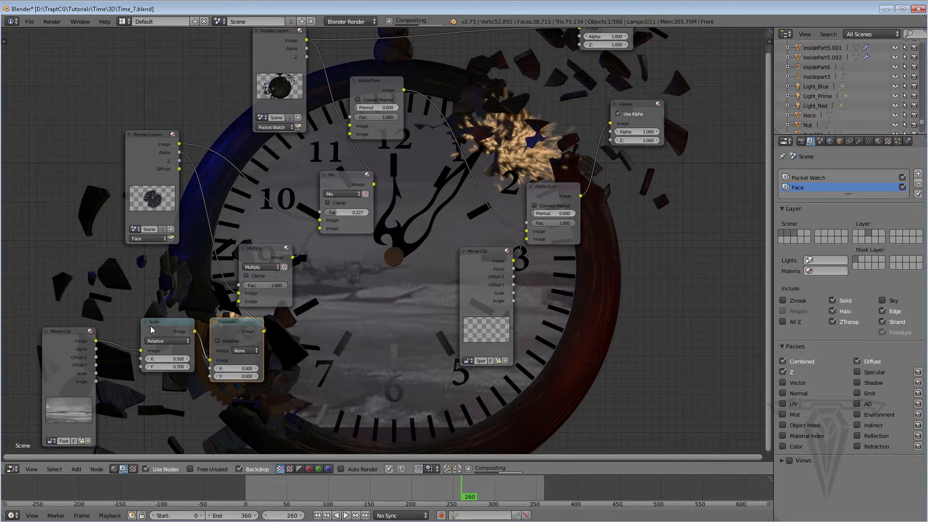
left_click_drag(159, 324, 148, 327)
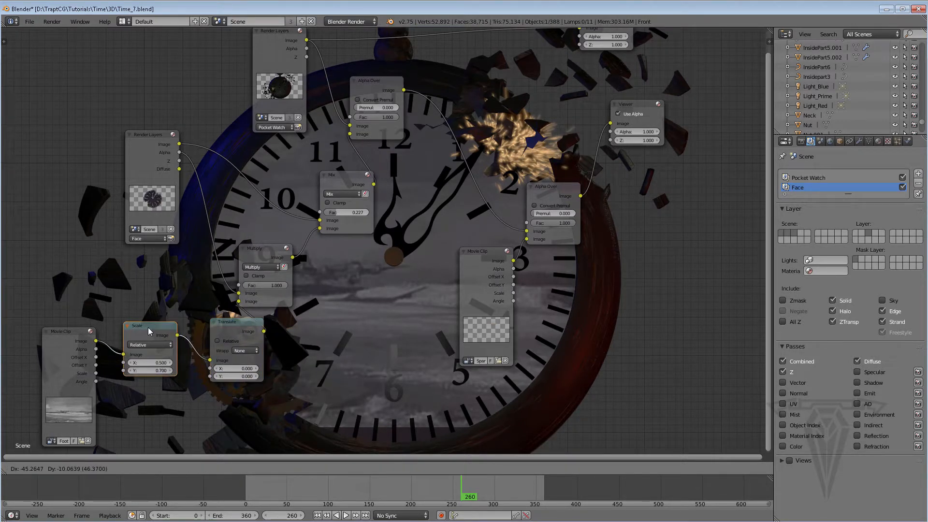
- Offset the footage in the Translate node by 3.2 in X and -30.5 in Y
left_click(231, 368)
type("2.6")
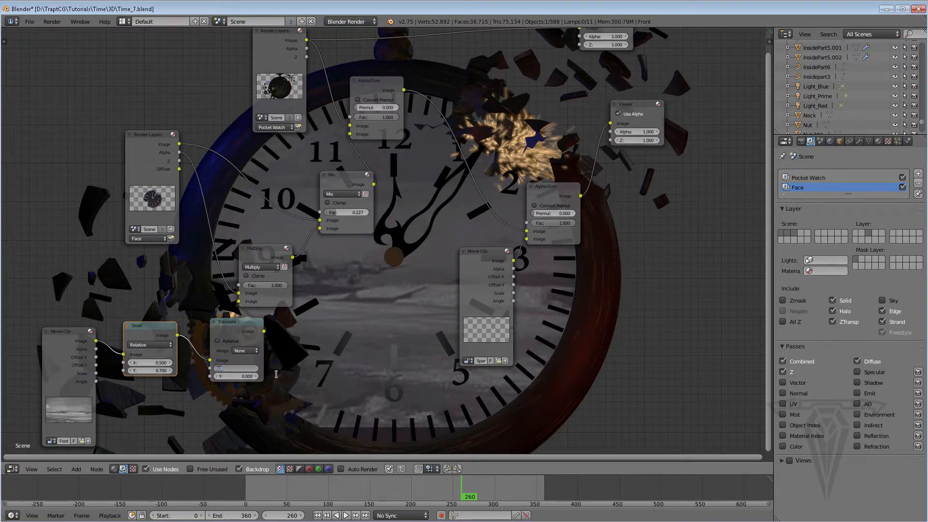
key("Return")
left_click_drag(228, 369, 186, 377)
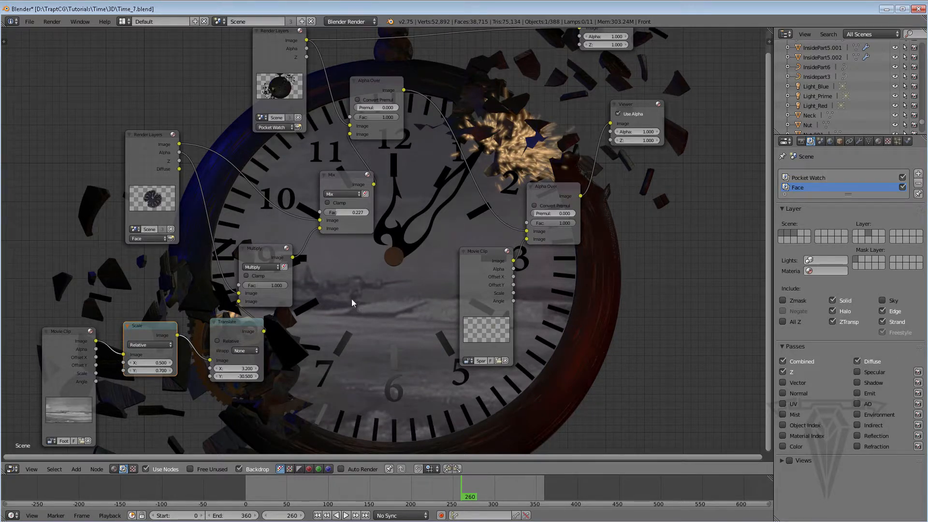
- Insert an RGB Curves node between the Translate and Multiply nodes, and move the footage clip node away to make room
left_click_drag(230, 331, 222, 371)
key("shift+a")
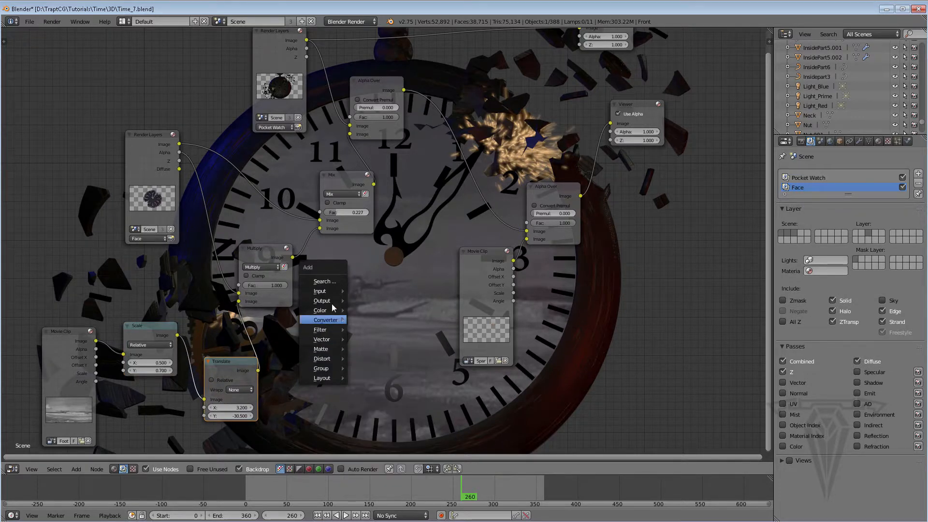
mouse_move(331, 300)
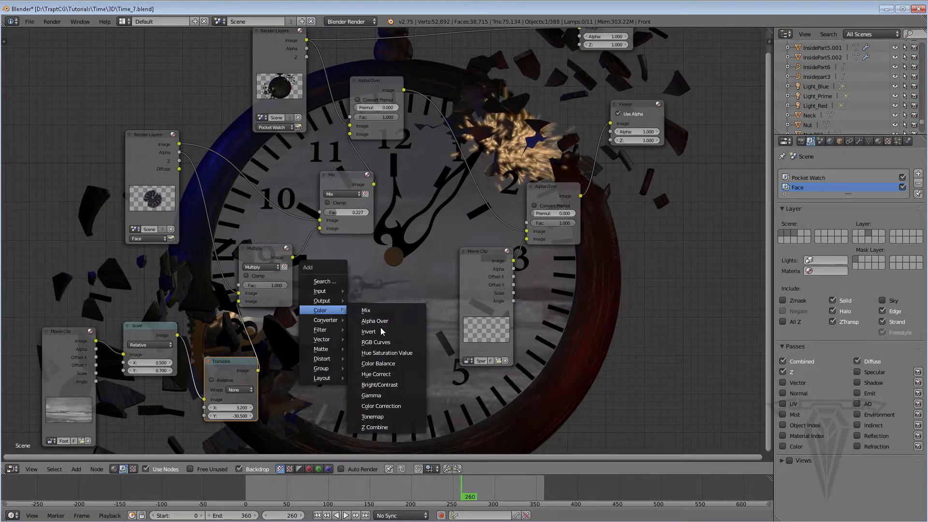
left_click(382, 342)
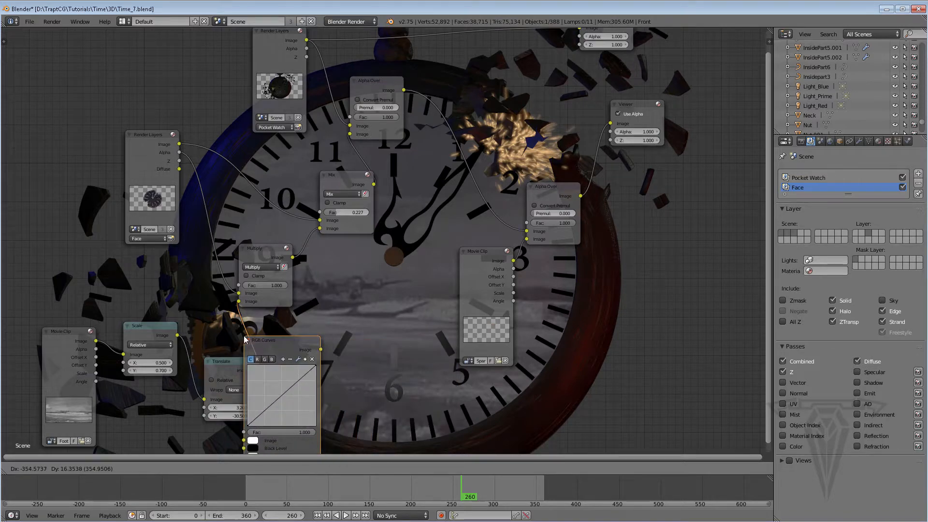
left_click_drag(58, 335, 1, 353)
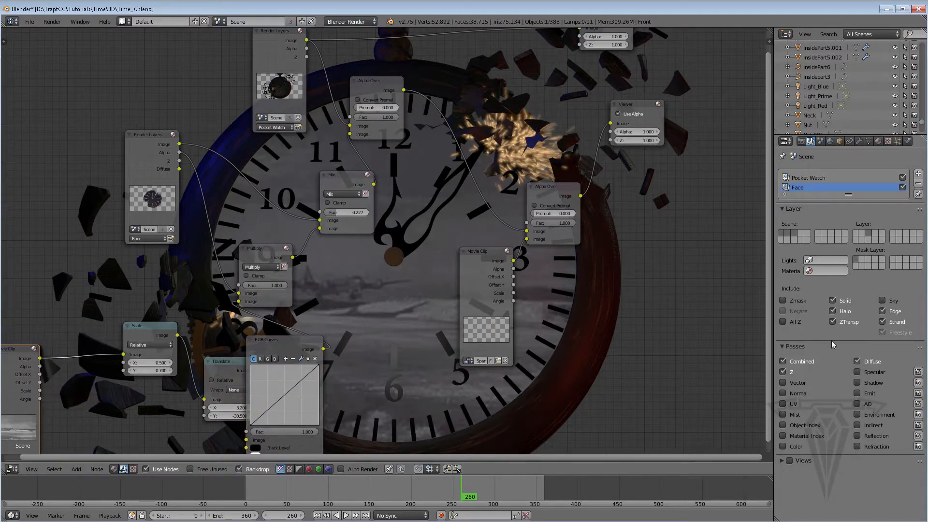
key("Home")
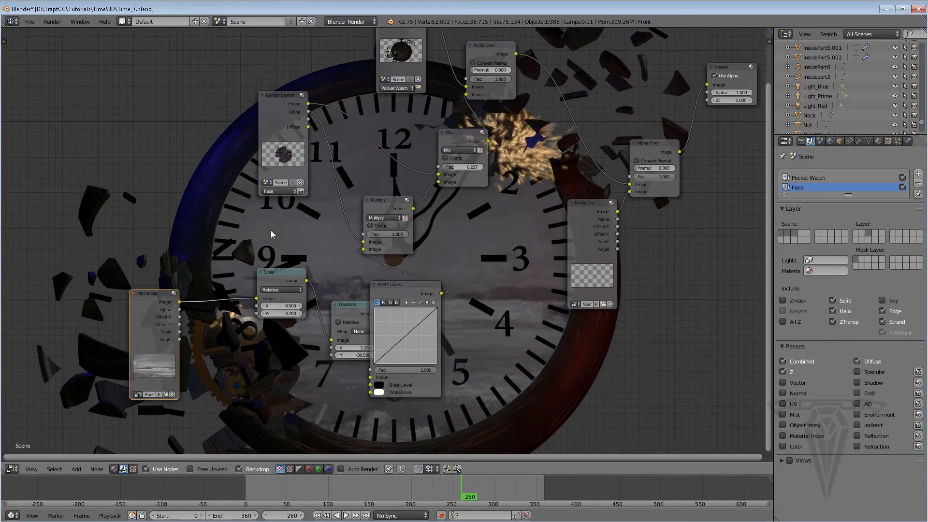
- Collapse the Scale and Translate nodes and line them up beside the footage clip node
left_click_drag(284, 272, 214, 286)
left_click(215, 281)
left_click_drag(334, 305, 255, 280)
left_click(250, 273)
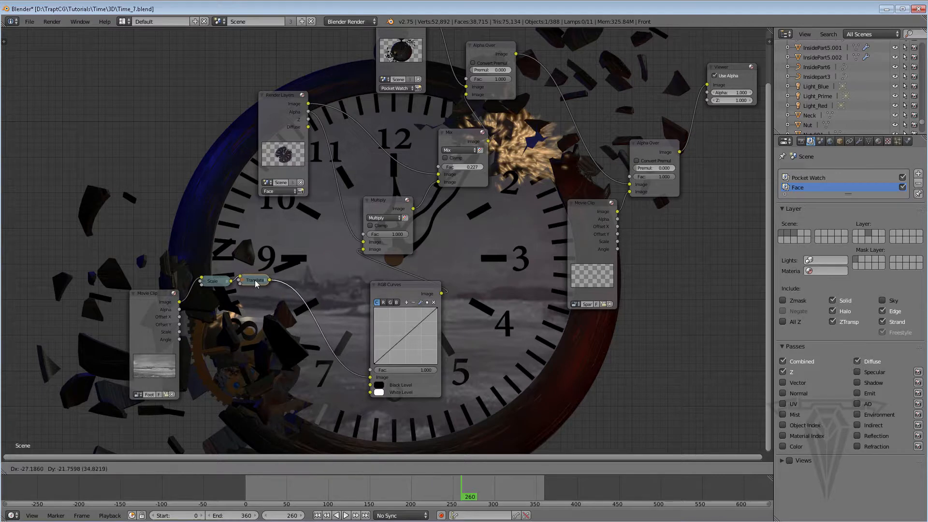
- Shape an S-curve in RGB Curves with an upper point at about 0.64, 0.71, collapse the node, and lower the Mix node's factor
left_click_drag(401, 291, 304, 267)
mouse_move(309, 315)
left_mouse_down()
mouse_move(321, 305)
mouse_move(307, 330)
left_mouse_up()
left_click(319, 305)
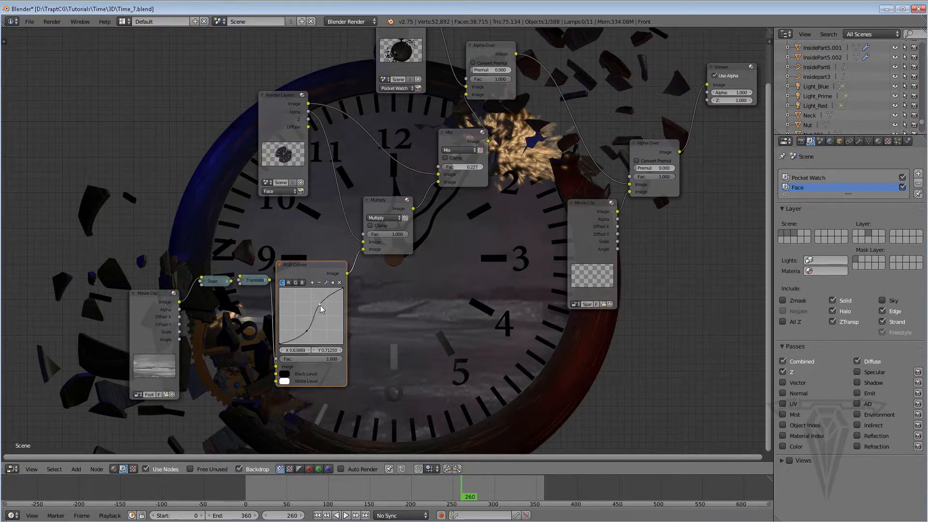
left_click(280, 265)
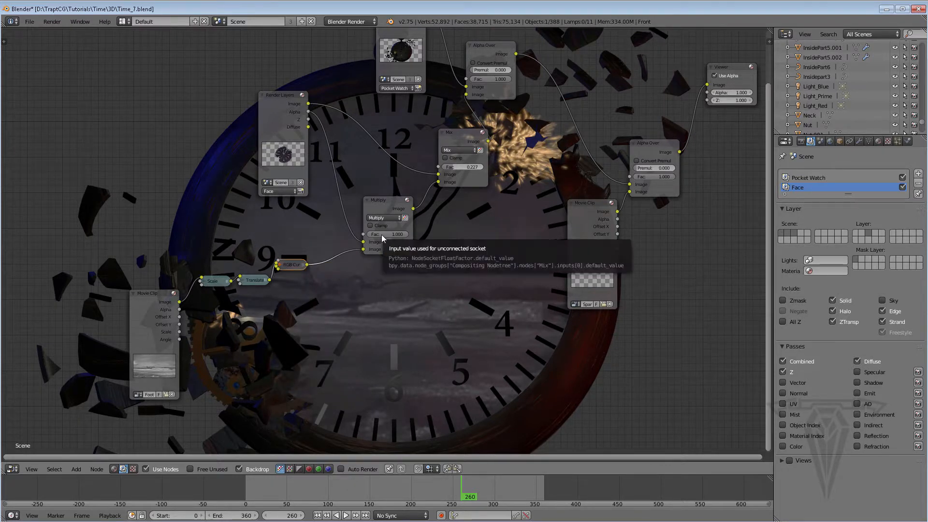
left_click_drag(450, 170, 435, 170)
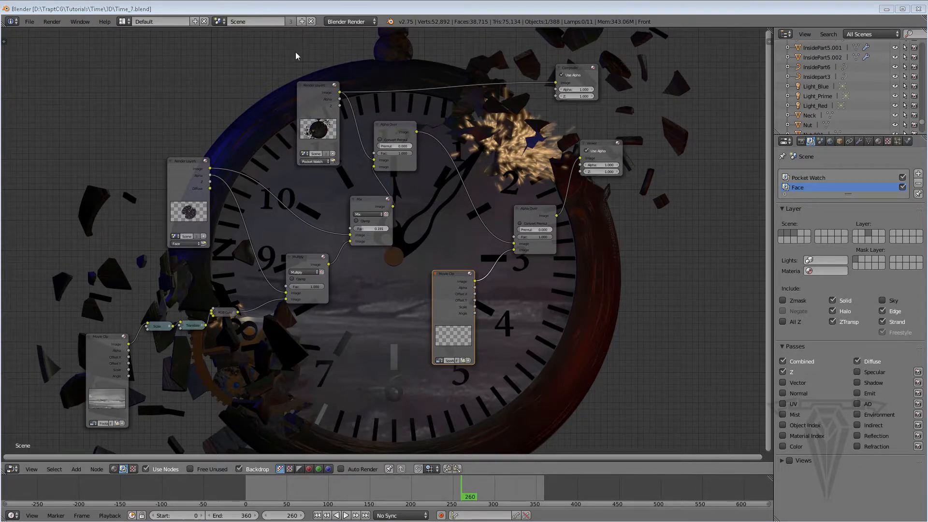
- Create a new empty scene and change the node editor area to a 3D View
left_click(222, 21)
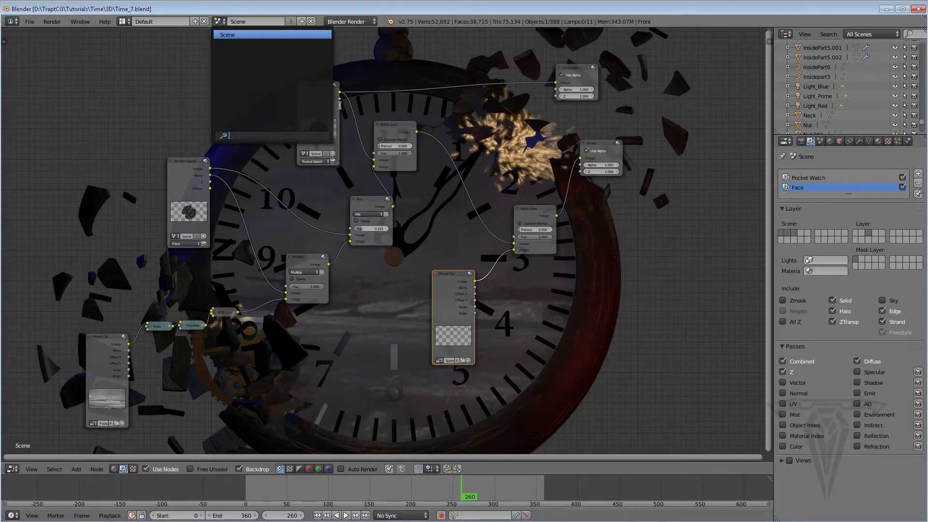
left_click(301, 21)
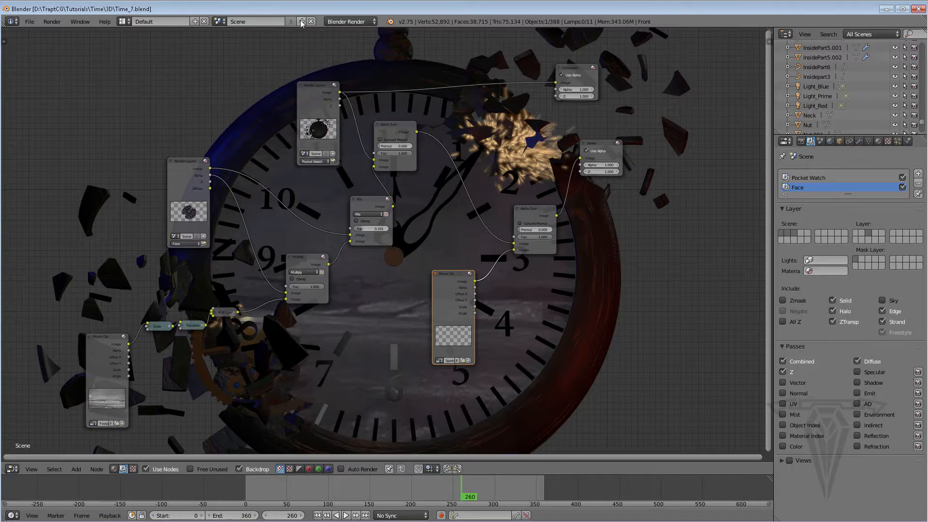
left_click(302, 22)
left_click(267, 41)
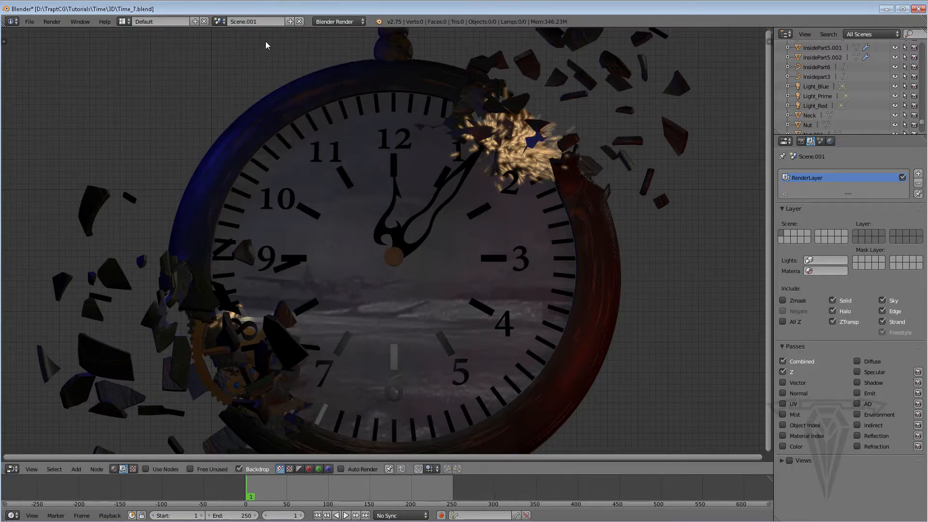
left_click(14, 469)
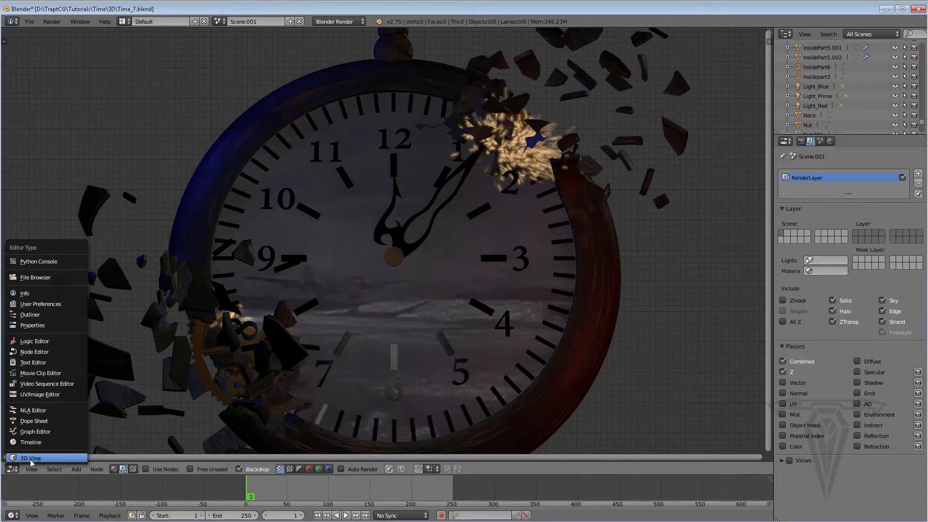
left_click(29, 459)
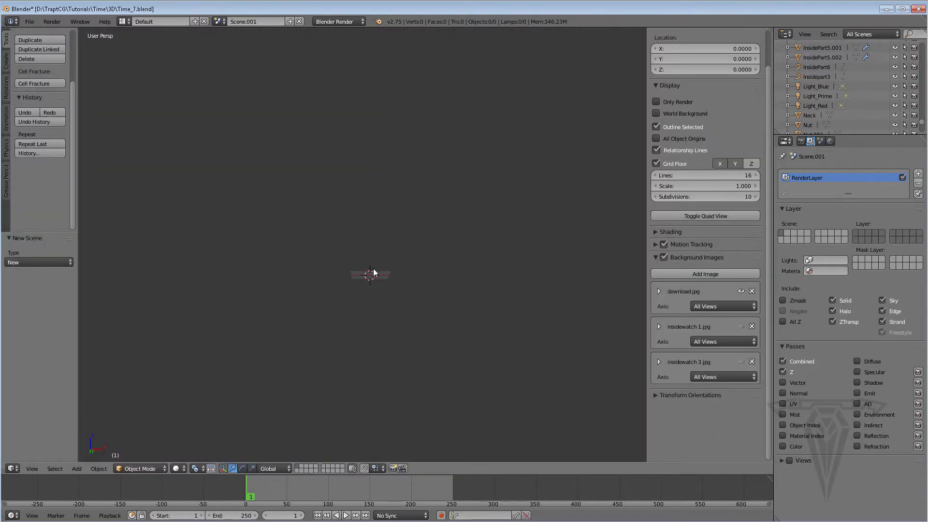
scroll(394, 288, "up", 4)
- Switch to the original scene, reselect the Default screen layout, and return to the new empty scene
left_click(219, 21)
left_click(231, 32)
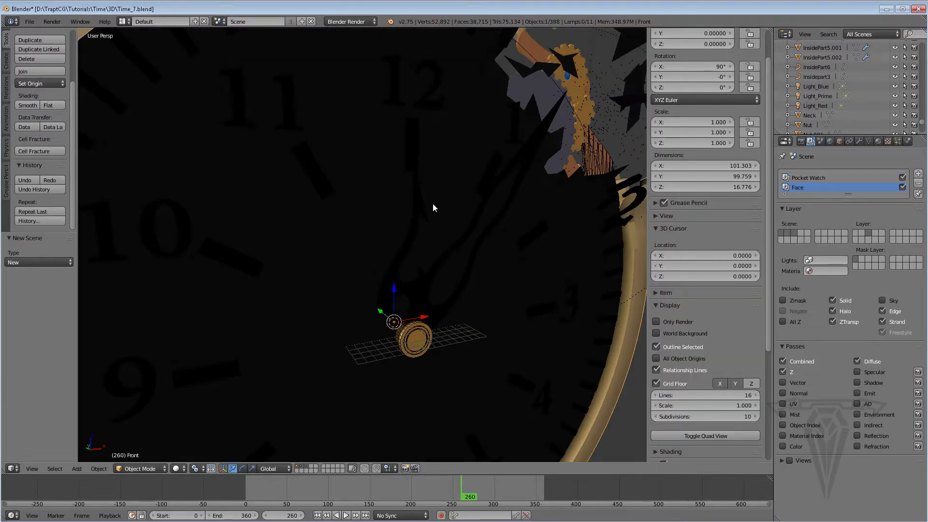
left_click(125, 22)
left_click_drag(252, 2, 229, 5)
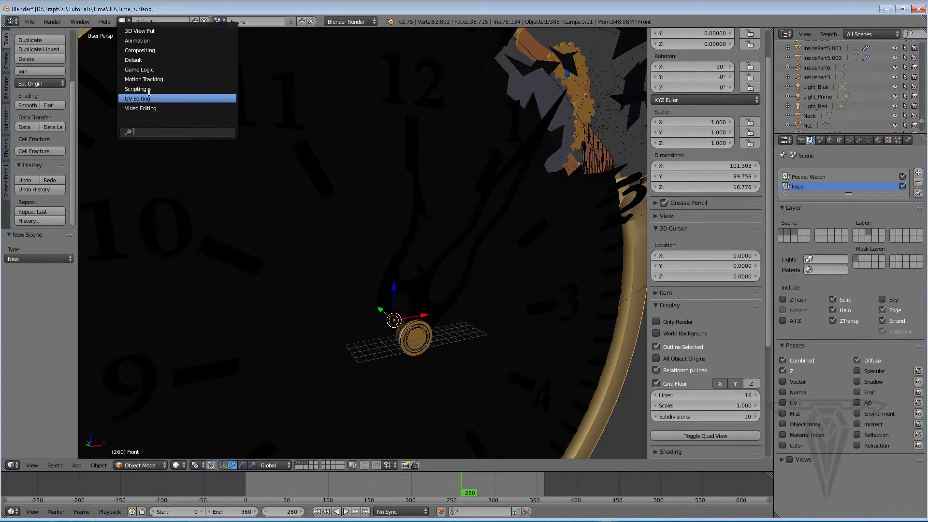
left_click(134, 59)
left_click(220, 21)
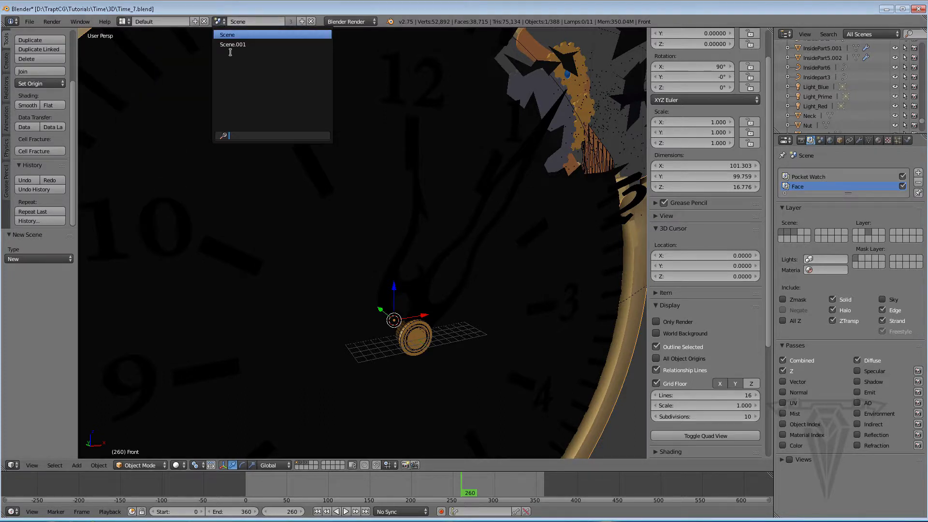
left_click(232, 45)
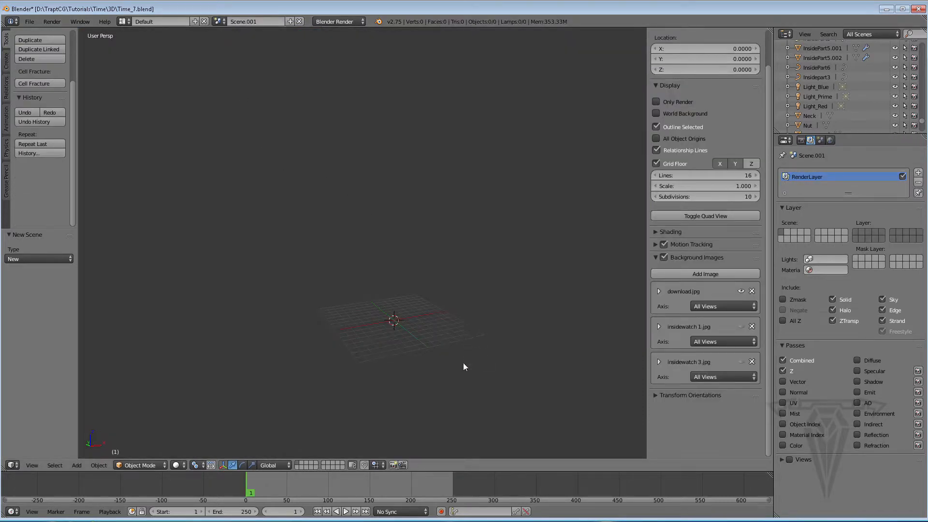
- Add a plane and a camera at the origin of the new scene
key("shift+a")
mouse_move(420, 346)
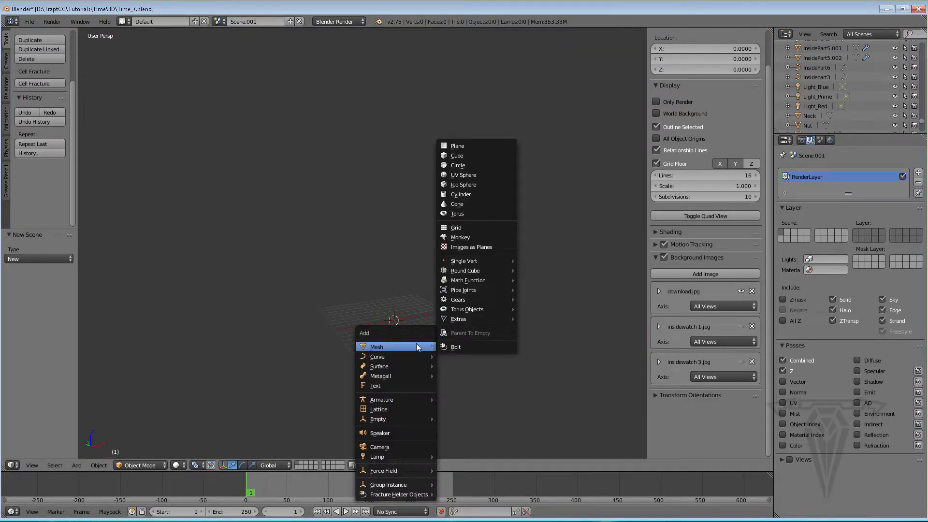
left_click(475, 149)
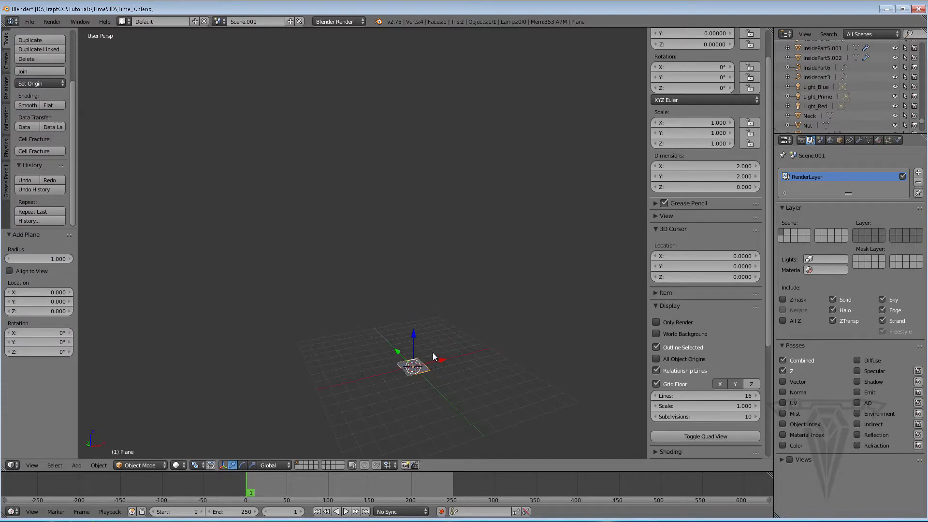
key("shift+a")
mouse_move(434, 356)
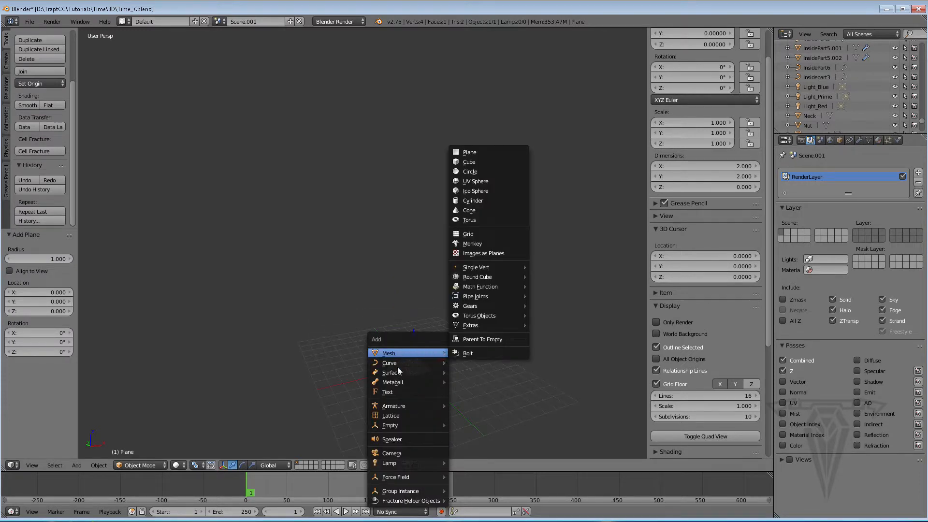
left_click(401, 451)
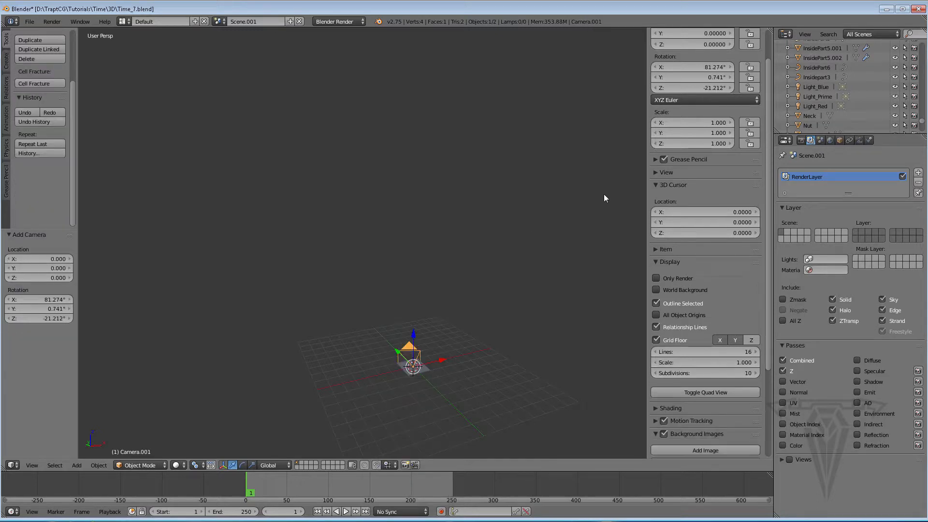
scroll(764, 116, "up", 2)
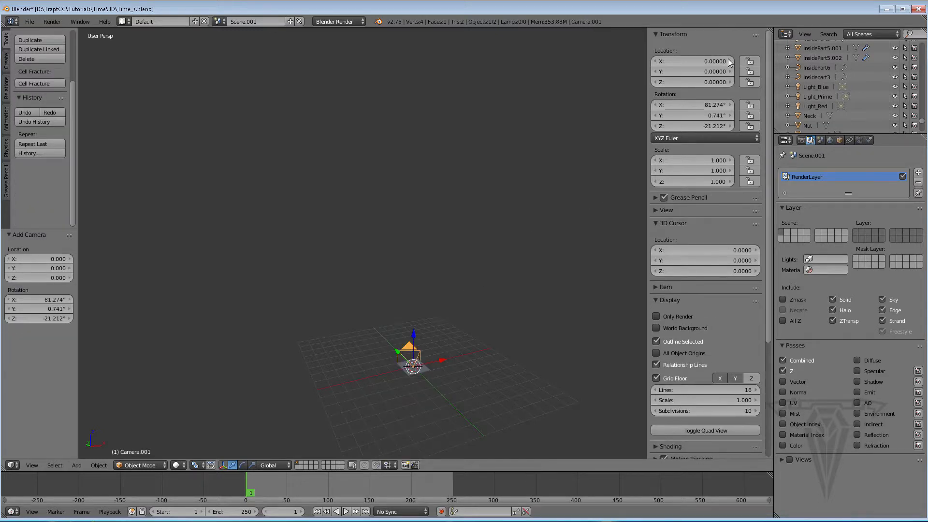
- Reset the camera's rotation to its default values and set its X rotation to 90°
left_click(712, 104)
key("Escape")
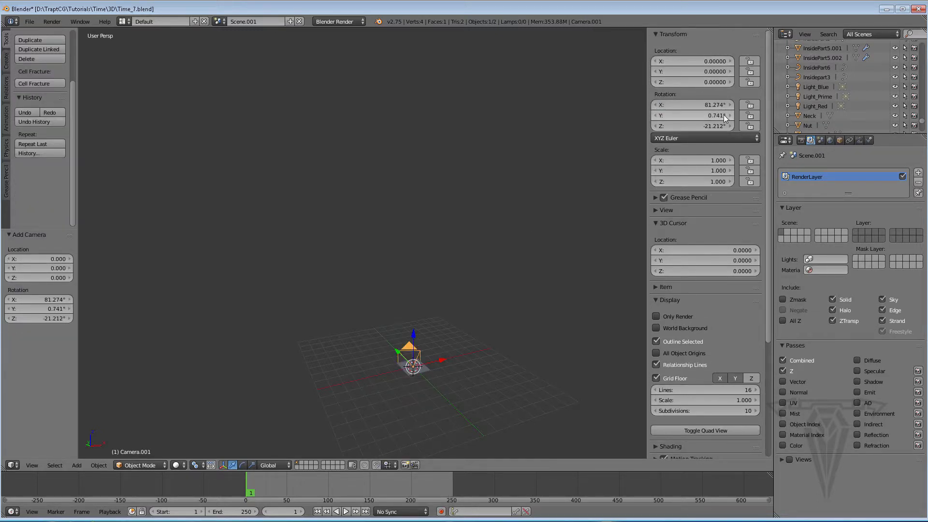
right_click(724, 115)
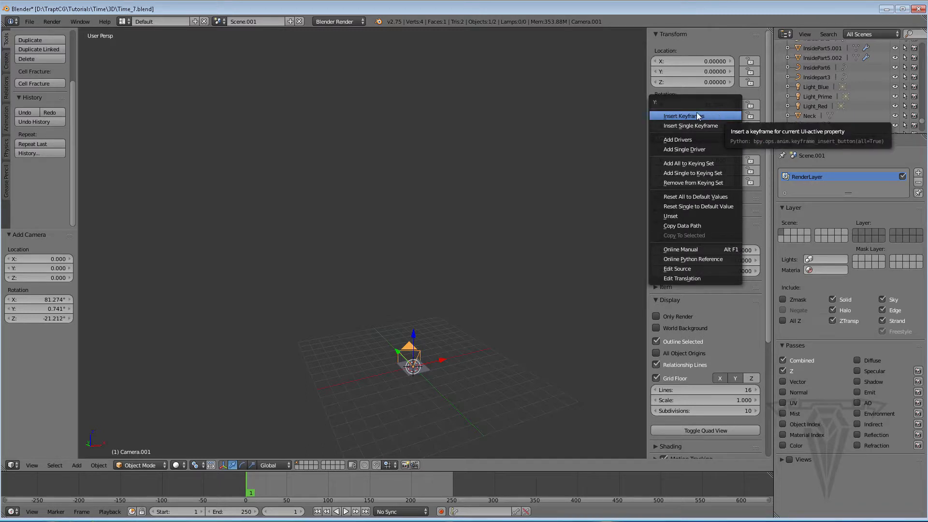
left_click(694, 195)
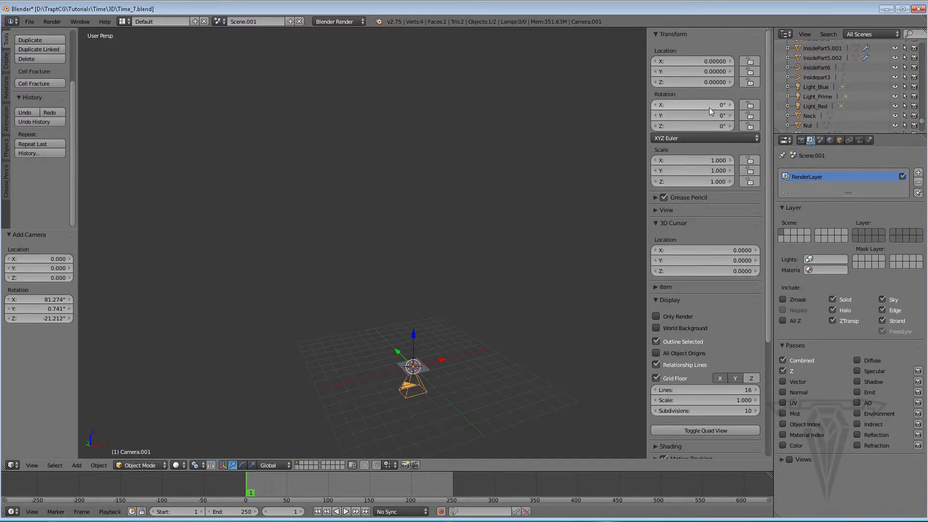
left_click_drag(694, 117, 712, 105)
key("ctrl+z")
key("ctrl+z")
left_click(681, 105)
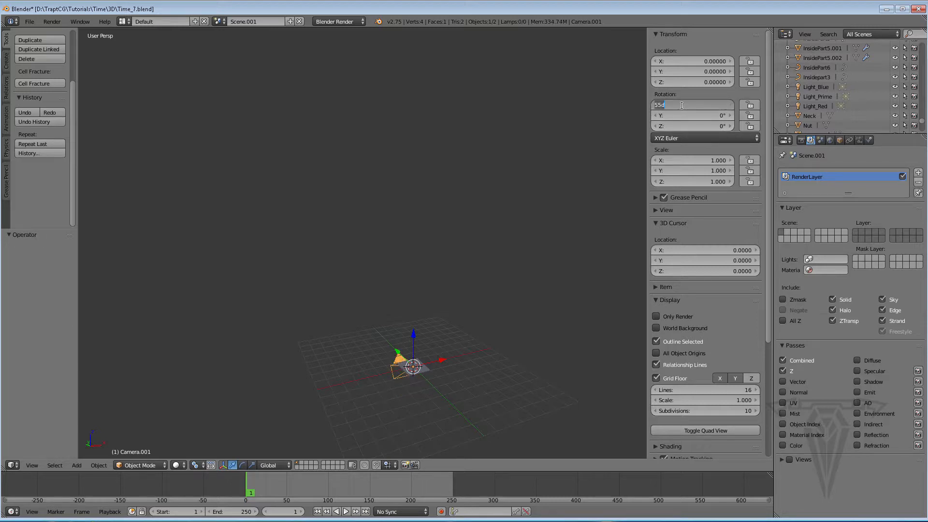
type("90")
key("Return")
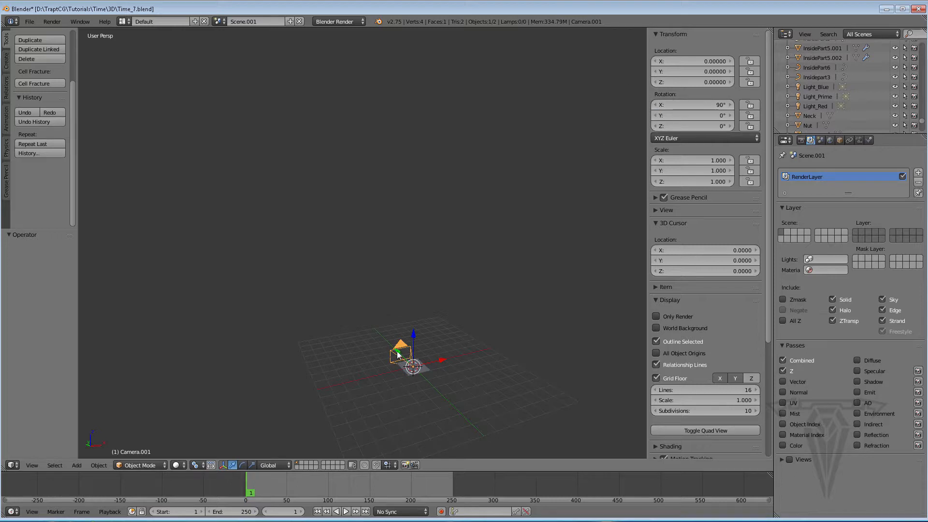
- Move the camera back along the Y axis to about -6.76 and look through it
key("g")
key("y")
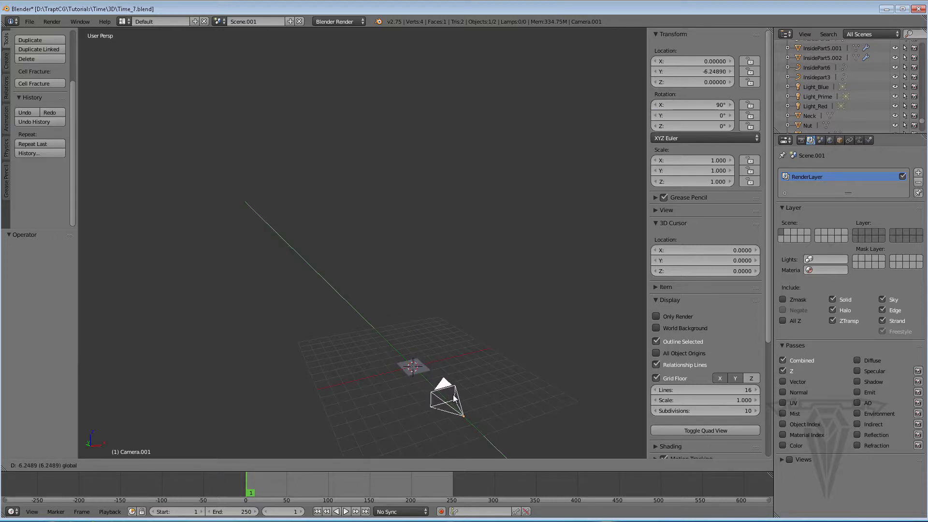
left_click(454, 397)
right_click(415, 375)
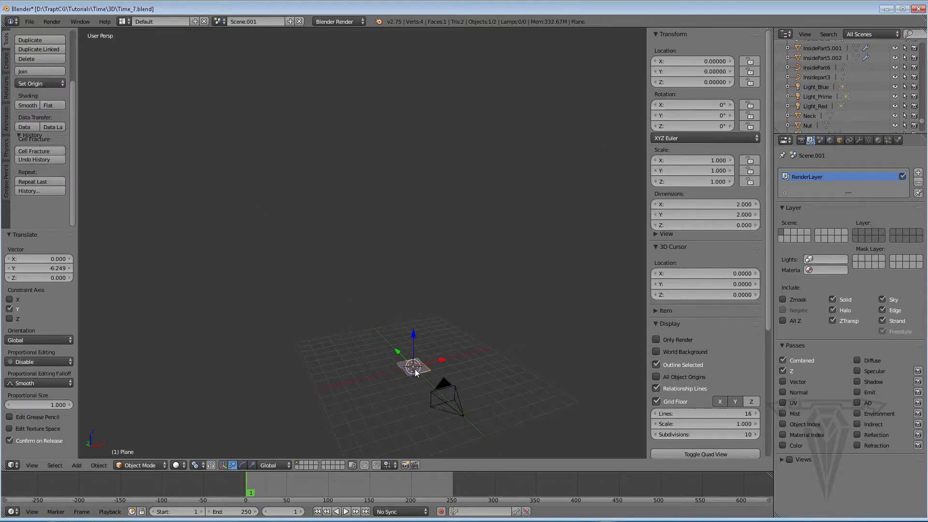
right_click(463, 416)
left_click_drag(445, 398, 450, 403)
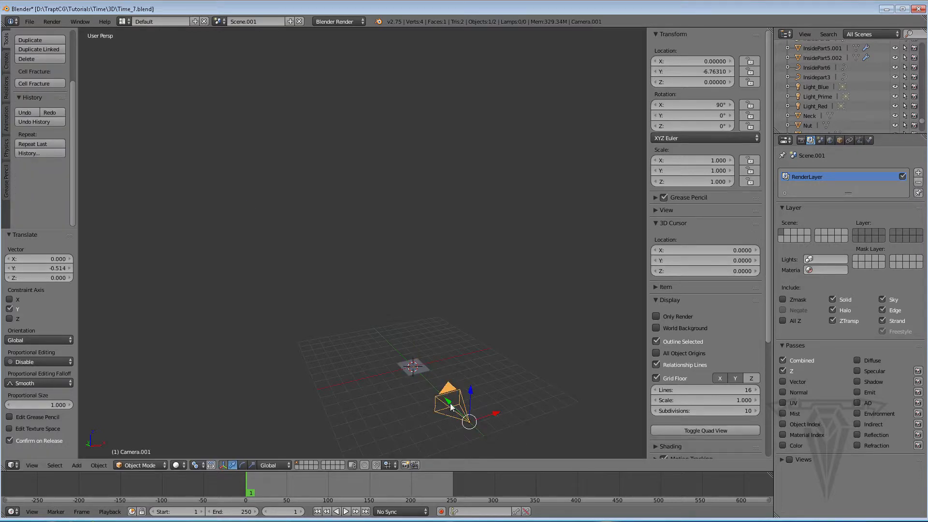
key("KP_0")
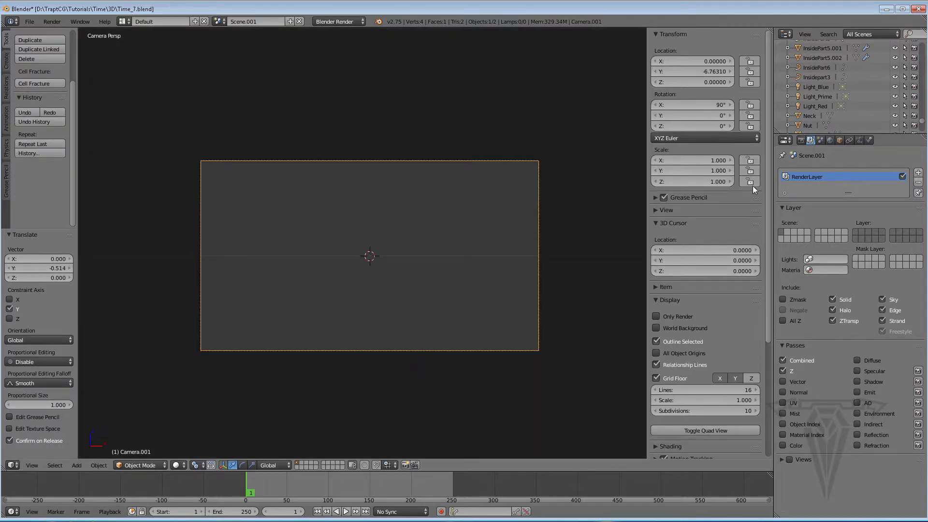
- Select the plane and set its X rotation to 90° so that it stands upright
middle_click_drag(399, 219, 448, 259)
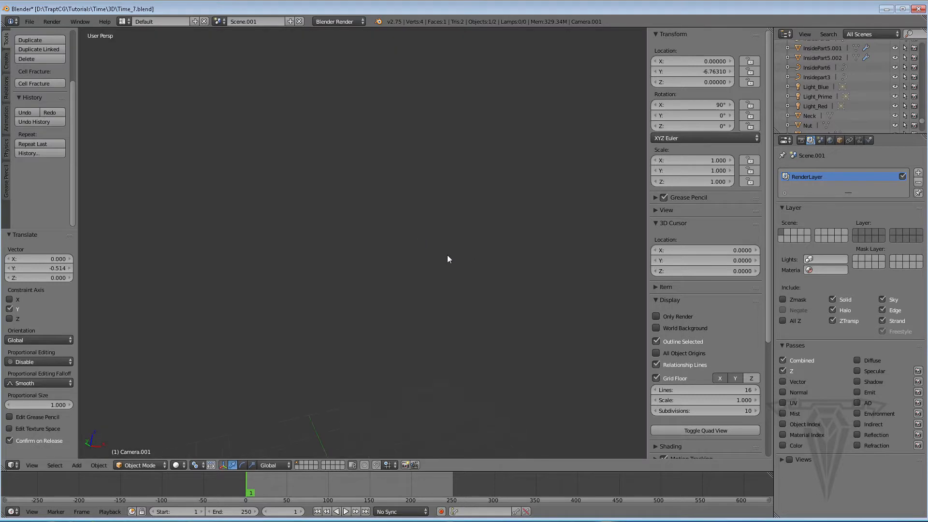
middle_click_drag(409, 347, 435, 223, "shift")
scroll(435, 222, "down", 1)
right_click(419, 394)
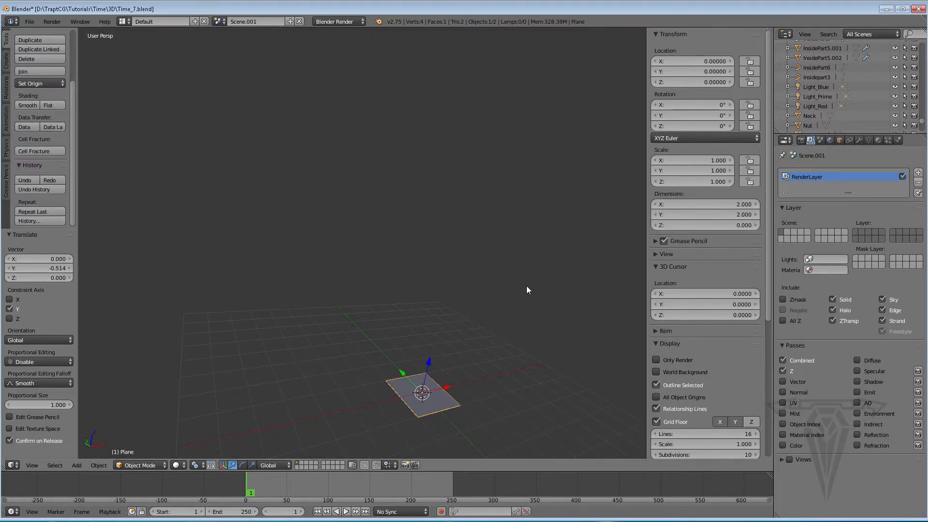
left_click_drag(691, 117, 716, 104)
key("ctrl+z")
left_click(684, 103)
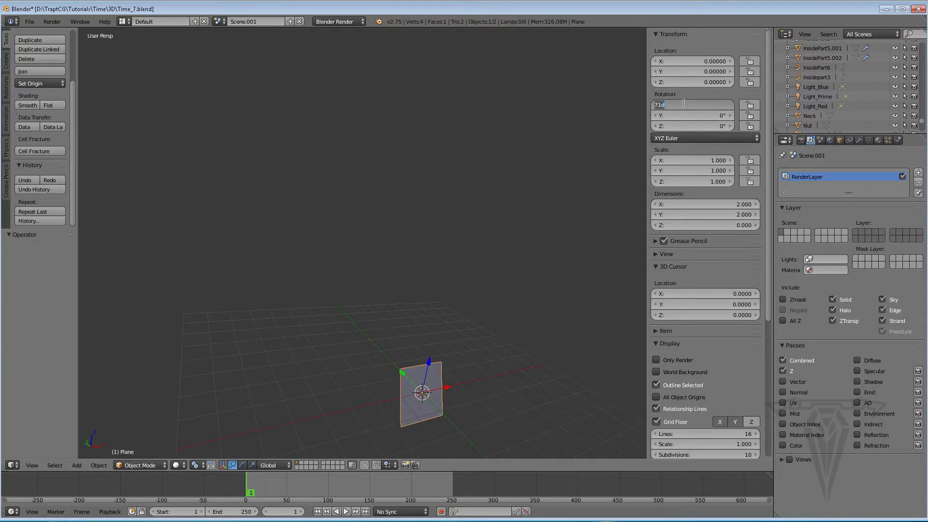
type("90")
key("Return")
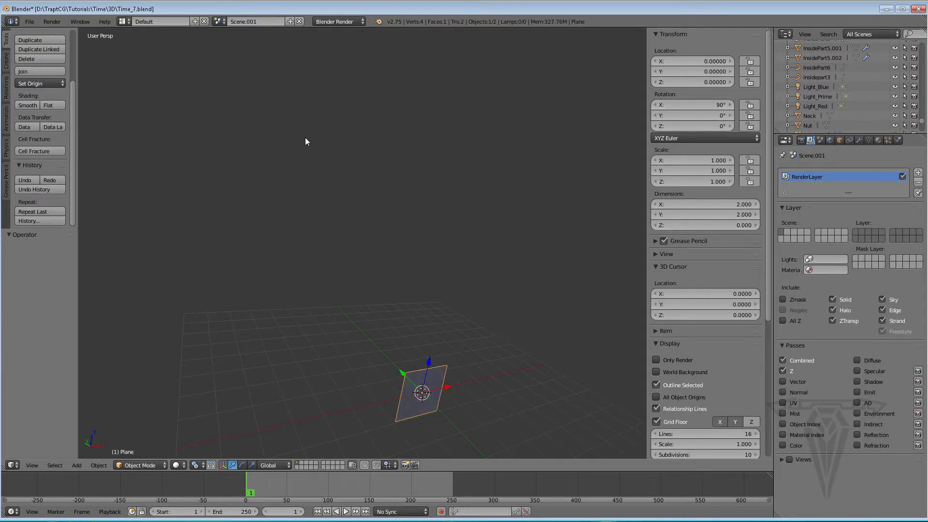
- In the camera view, scale the plane to X 3.120 and Y 1.780 so it fills the frame
key("KP_0")
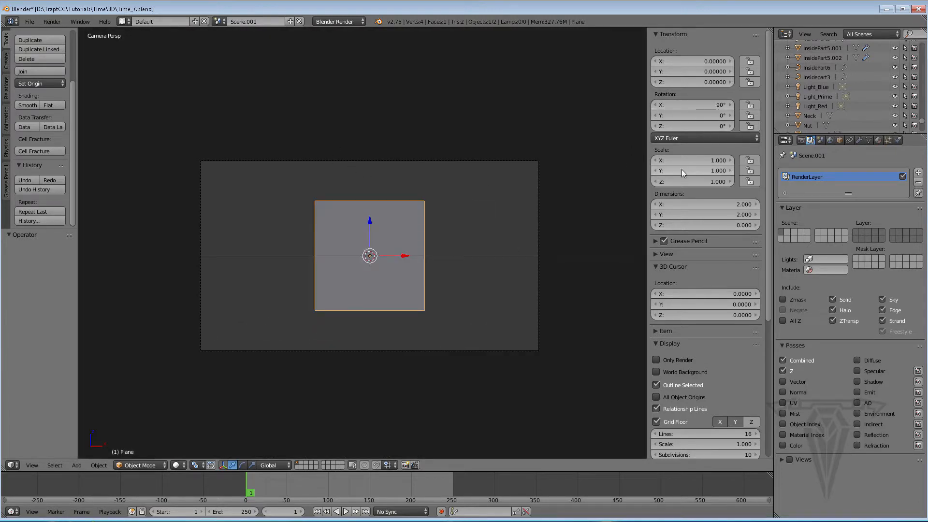
left_click_drag(682, 172, 740, 172)
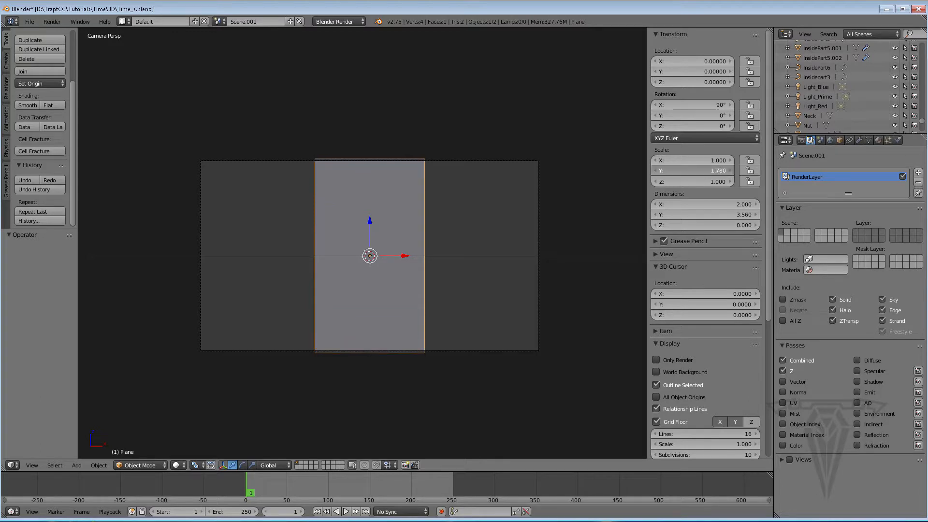
left_click_drag(681, 159, 845, 160)
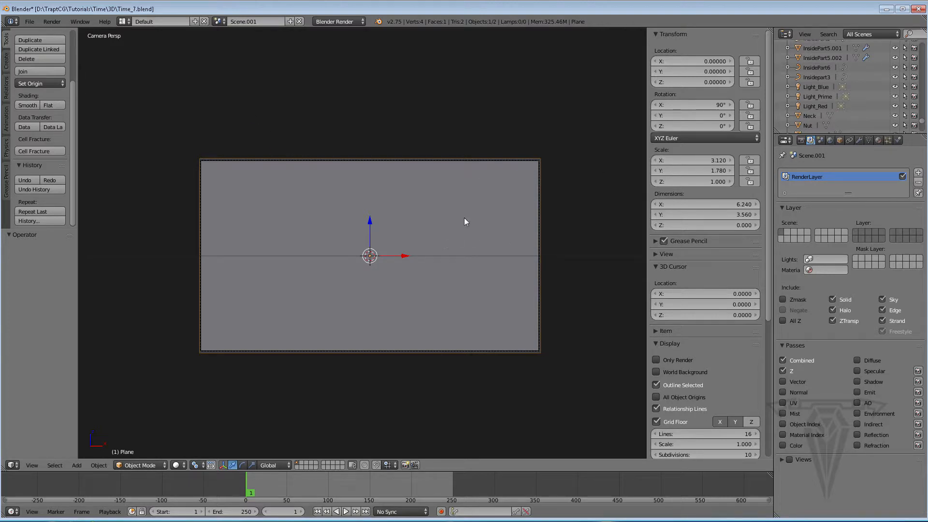
- Give the plane a new material with specular intensity 0.117 and a higher diffuse intensity
middle_click_drag(386, 247, 452, 273)
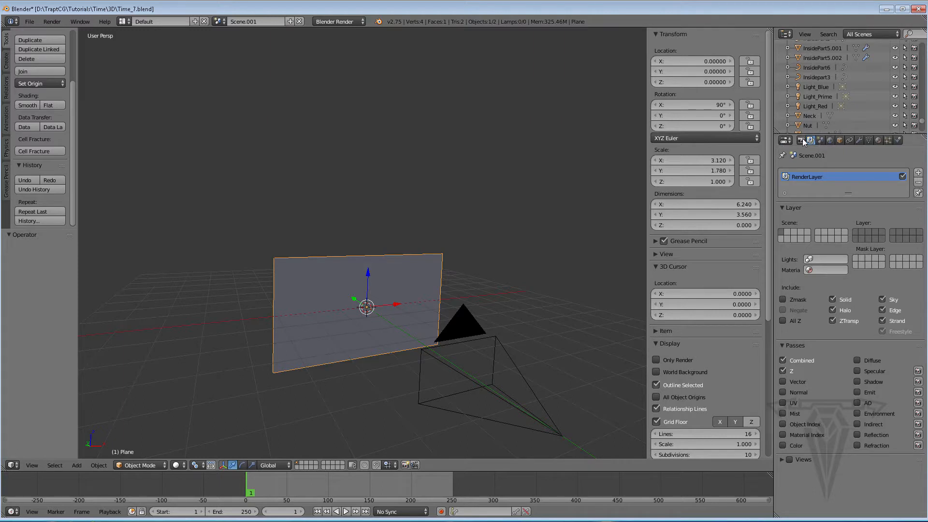
left_click(878, 140)
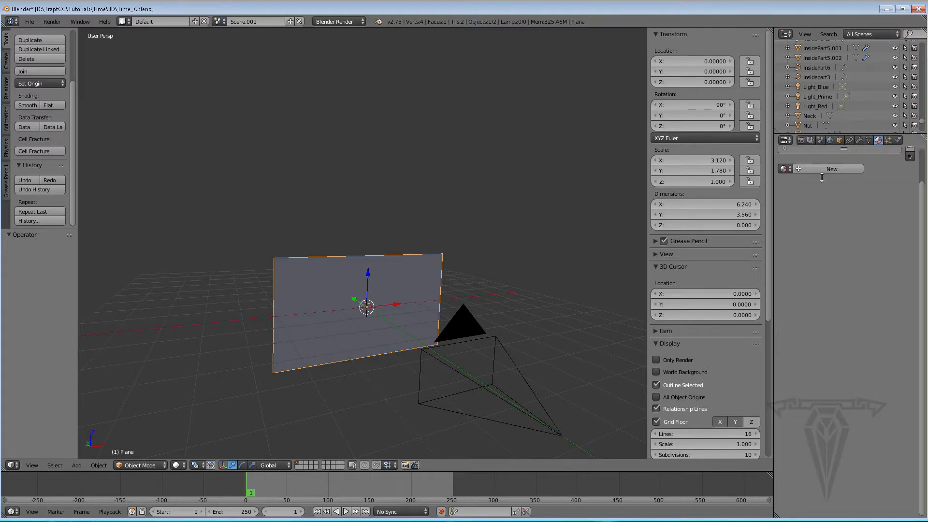
left_click(822, 174)
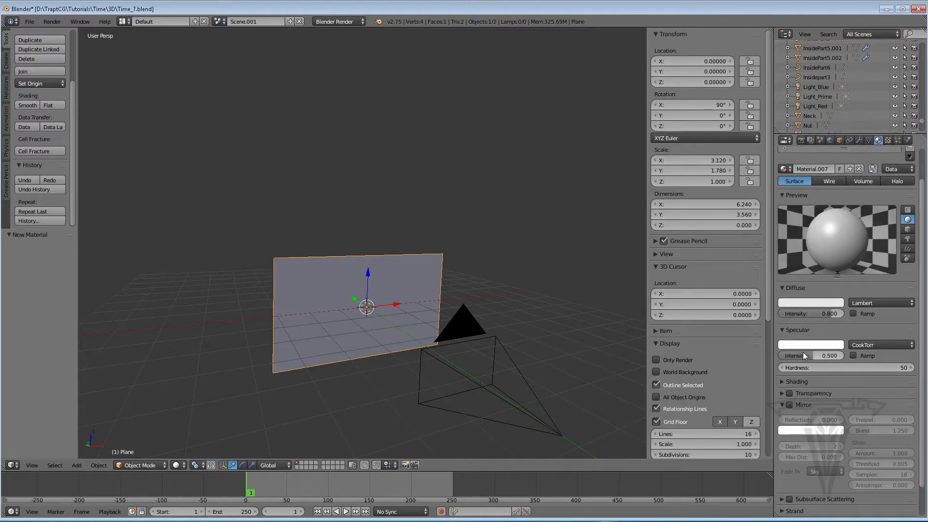
left_click(821, 355)
type("0")
key("Return")
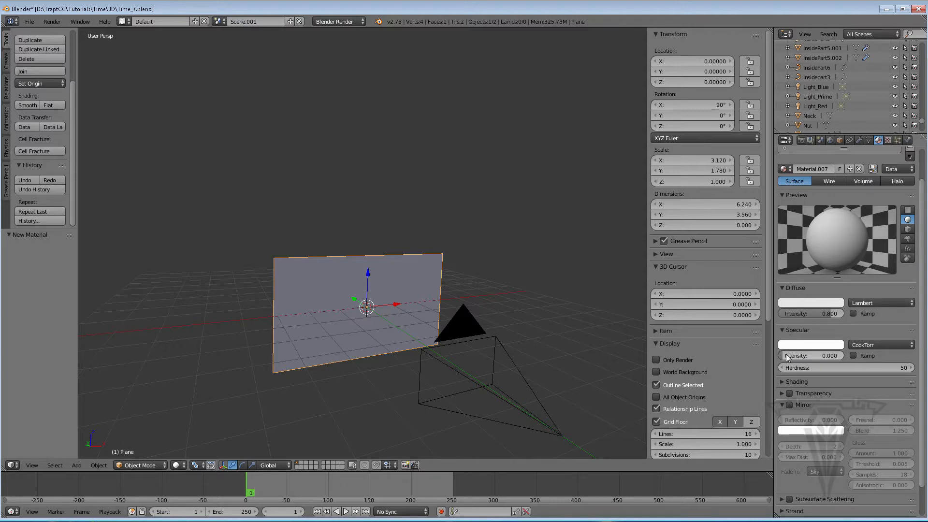
left_click_drag(786, 357, 798, 358)
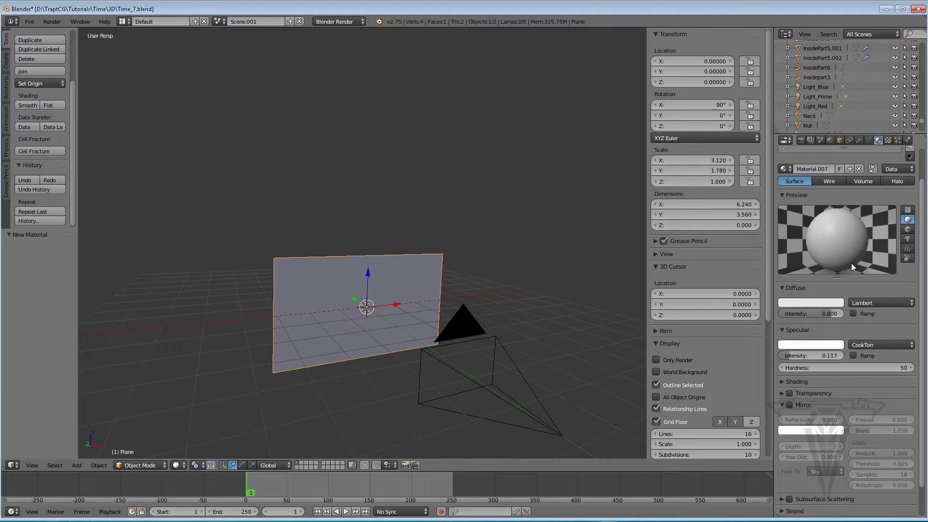
left_click_drag(836, 313, 843, 313)
- Add a new Clouds texture to the plane's material and set its mapping coordinates to Object
left_click(887, 140)
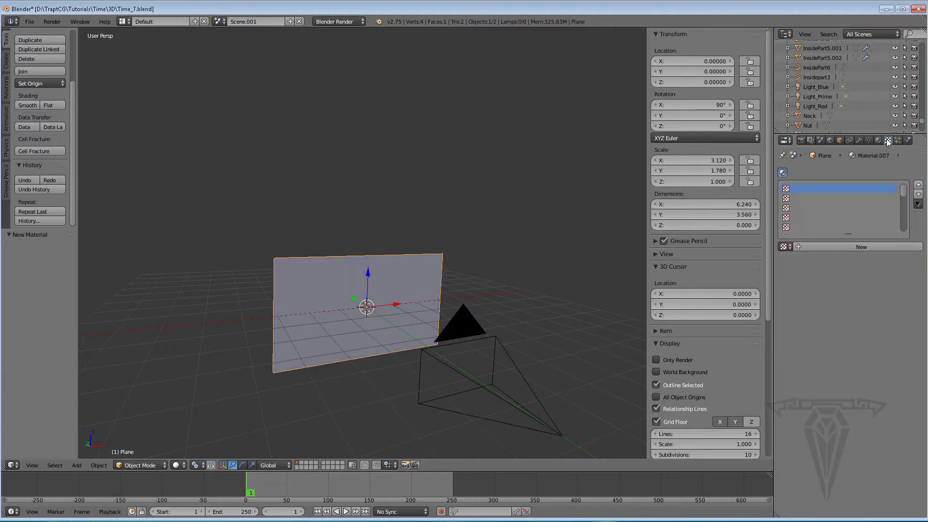
left_click(816, 247)
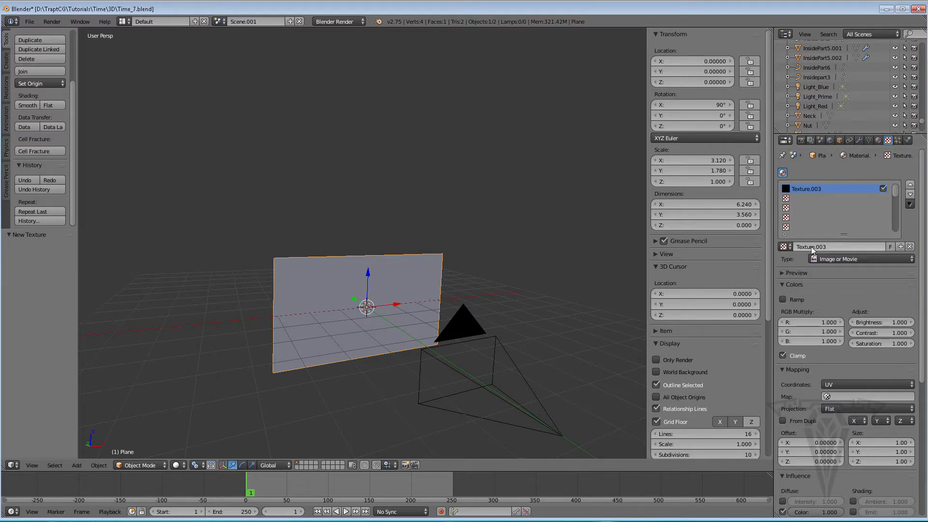
left_click(833, 260)
left_click(831, 227)
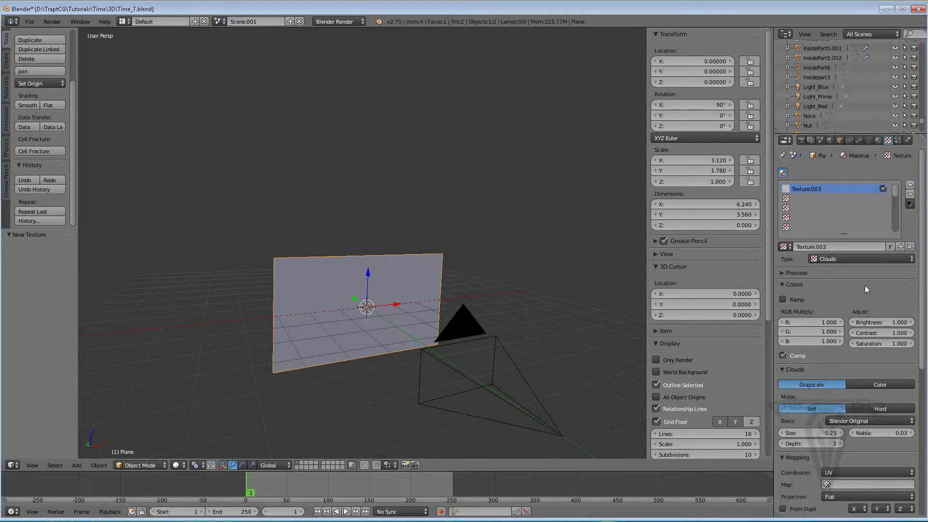
left_click_drag(923, 348, 927, 412)
left_click(852, 360)
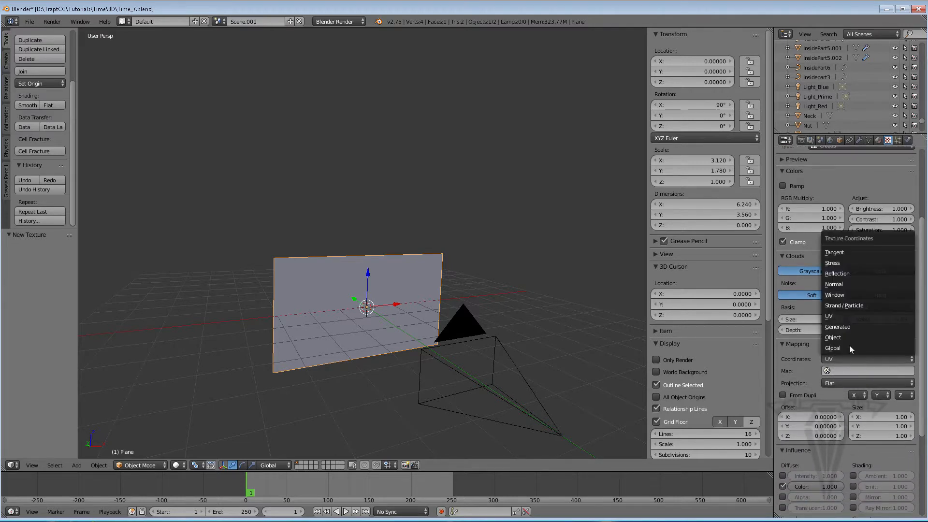
left_click(833, 337)
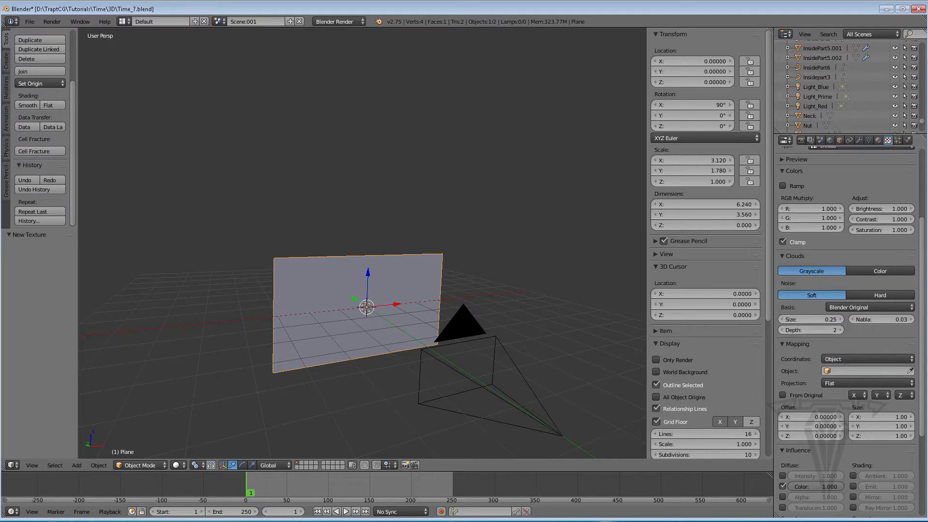
left_click_drag(923, 357, 924, 371)
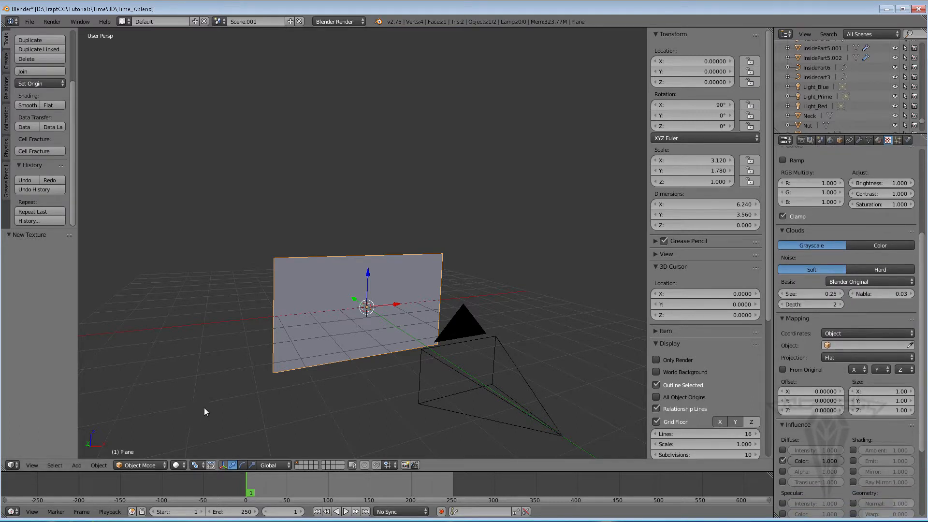
- Preview the scene with Rendered viewport shading and return to Solid shading
left_click(181, 464)
left_click(190, 399)
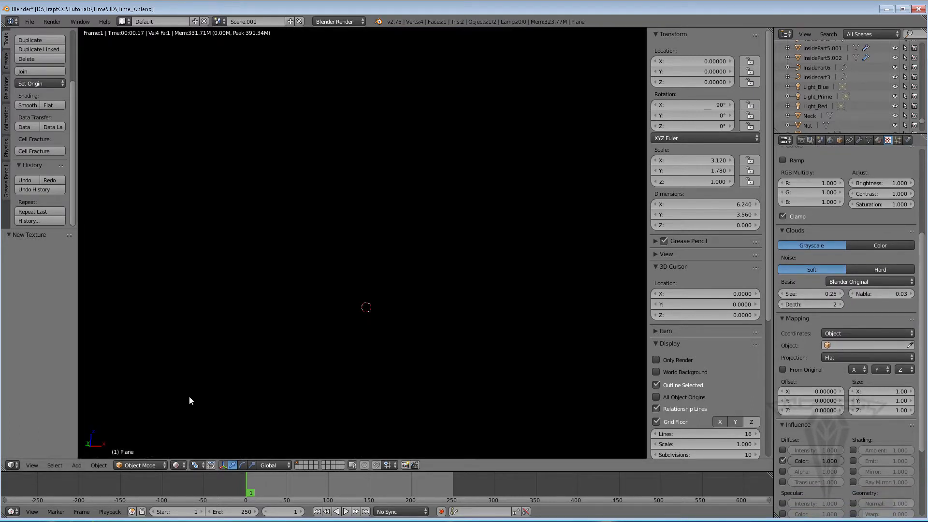
left_click(178, 465)
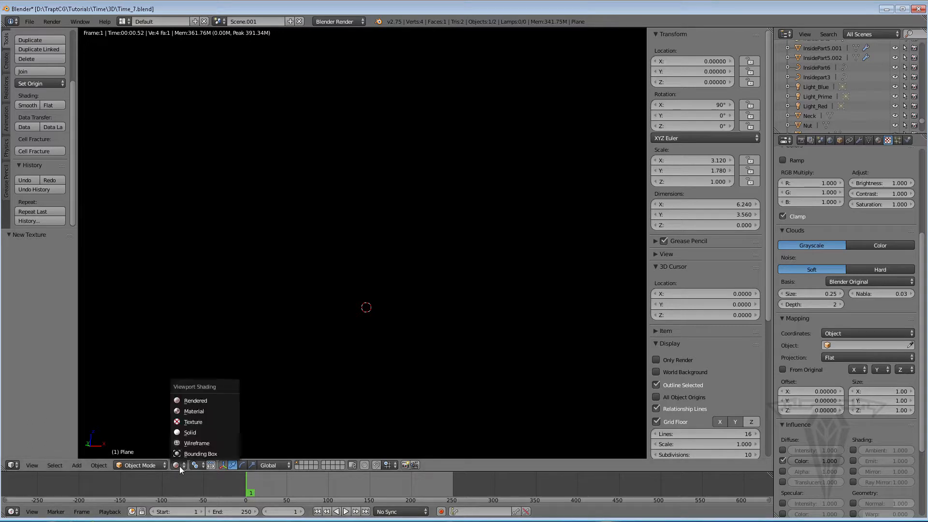
left_click(188, 431)
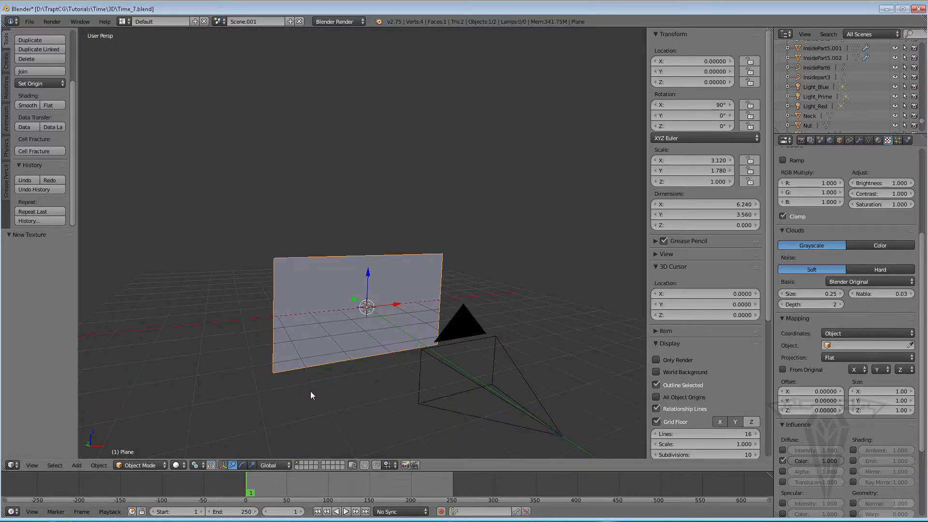
- Add a point lamp and move it in front of the plane to about X 2.65, Y -3.23, Z -0.87
key("shift+a")
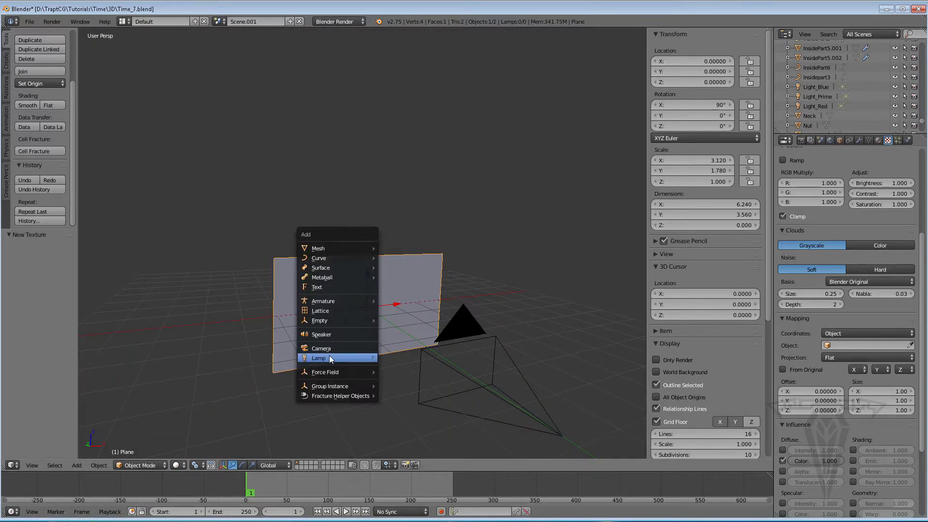
mouse_move(332, 358)
left_click(408, 358)
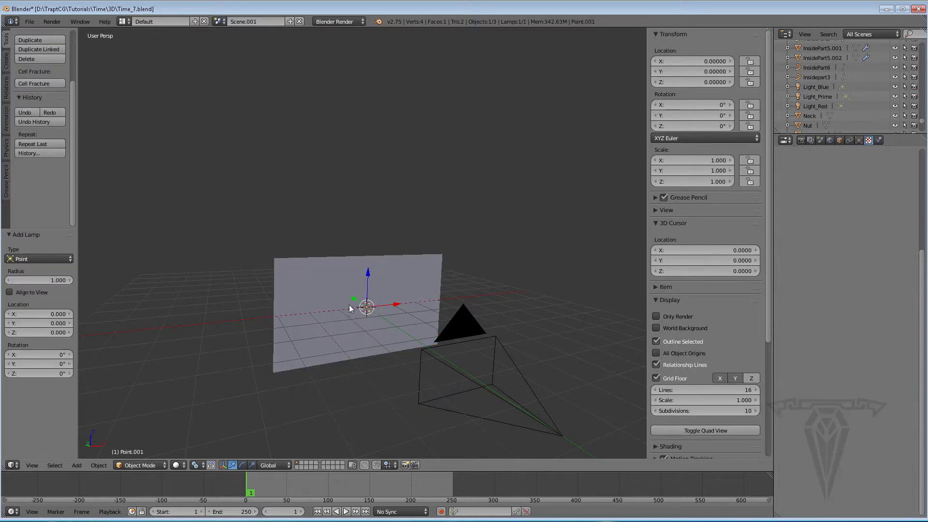
left_click_drag(354, 300, 397, 358)
left_click_drag(452, 340, 527, 330)
left_click_drag(501, 301, 501, 331)
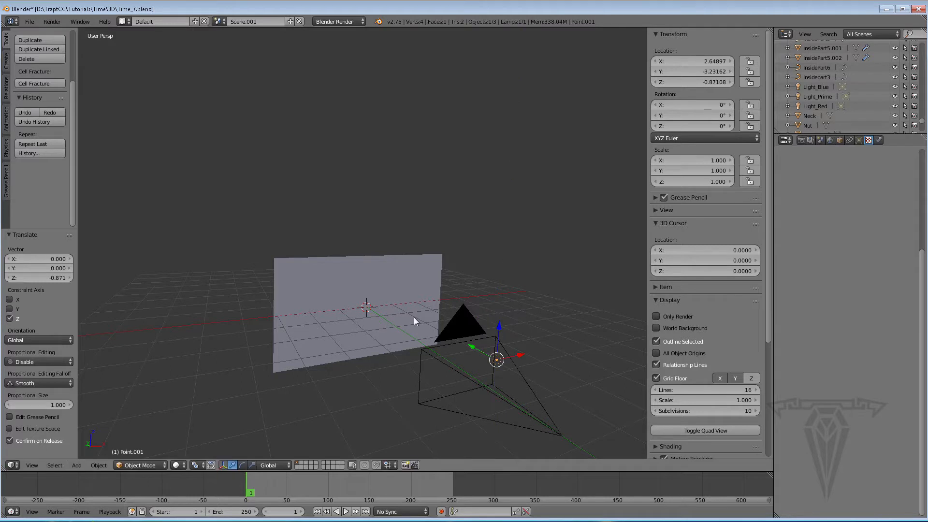
- Move the lamp down and outward to about X 4.38, Y -2.73, Z -2.42, and open its lamp settings
middle_click_drag(413, 317, 399, 359)
left_click_drag(503, 327, 491, 366)
left_click_drag(512, 402, 557, 411)
middle_click_drag(471, 405, 534, 382)
left_click_drag(521, 414, 515, 404)
middle_click_drag(515, 404, 449, 353)
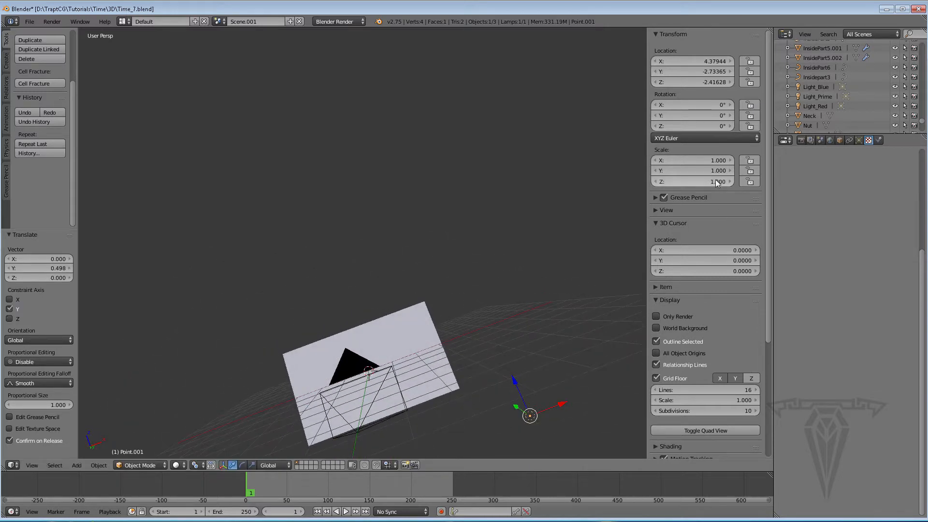
left_click(858, 140)
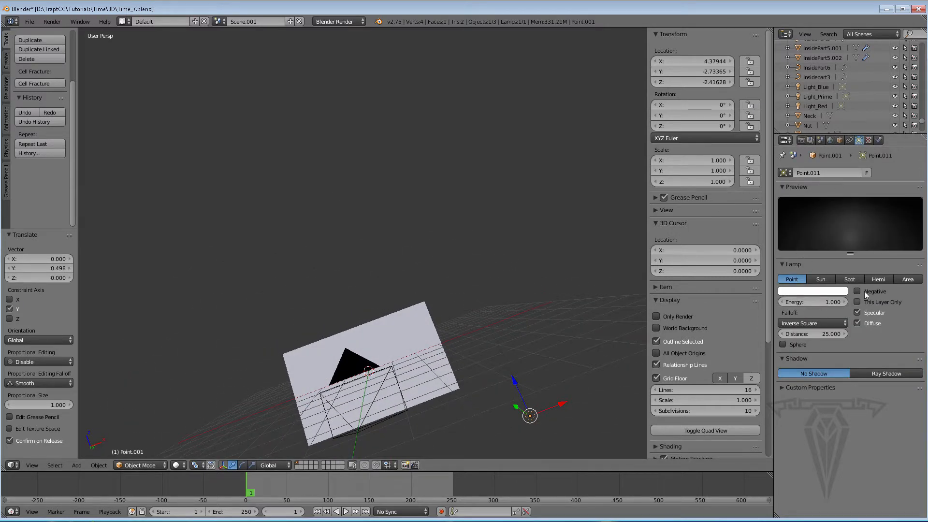
- Enable Sphere on the point lamp, reduce its distance to about 7.53, and color its light red, about R 1.000, G 0.000, B 0.015
left_click(812, 301)
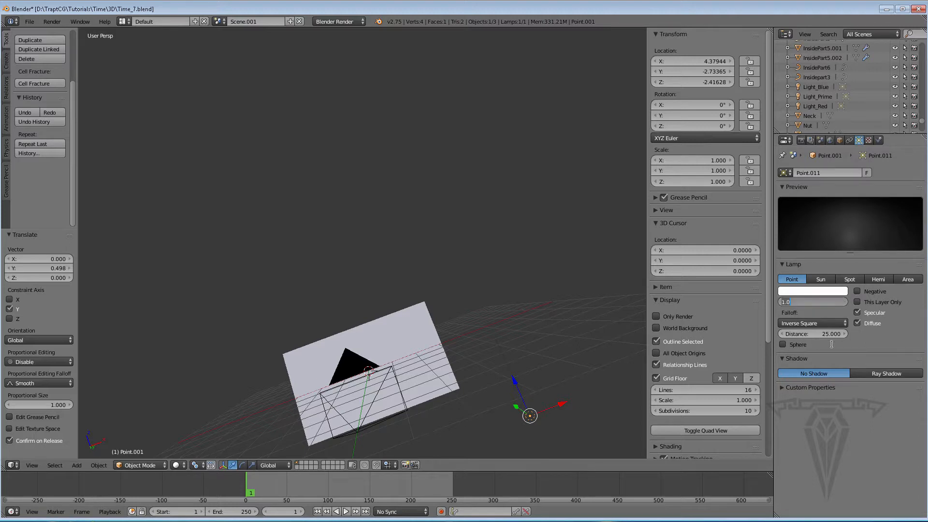
key("Return")
left_click(814, 323)
left_click(796, 343)
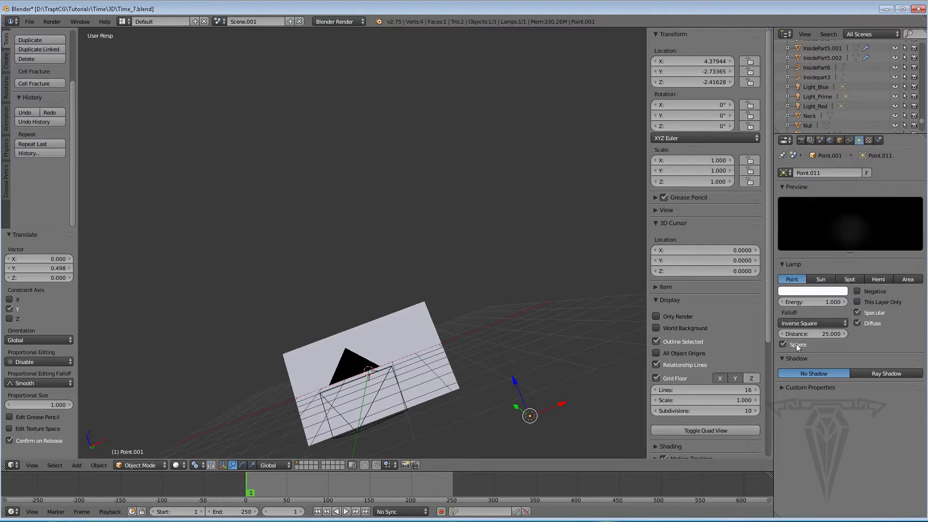
left_click_drag(799, 334, 758, 334)
middle_click_drag(372, 232, 317, 265)
left_click(812, 290)
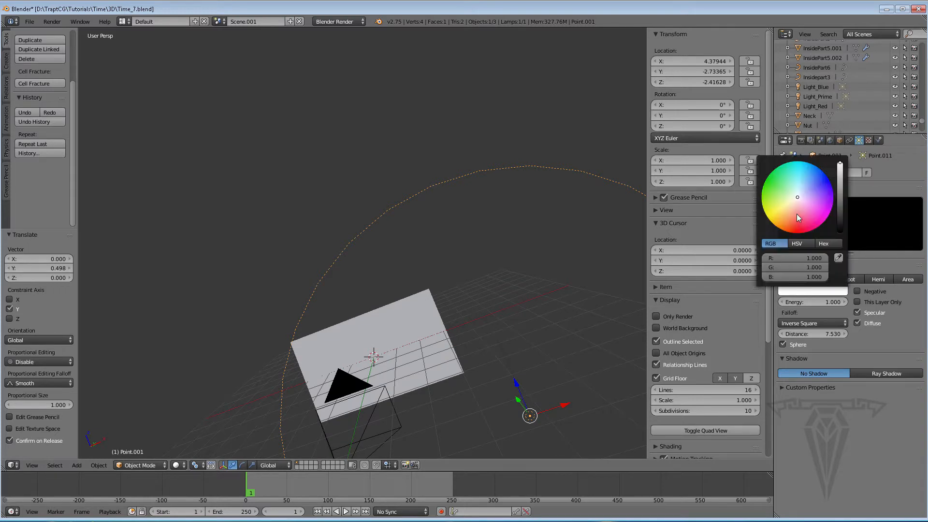
left_click_drag(797, 214, 801, 232)
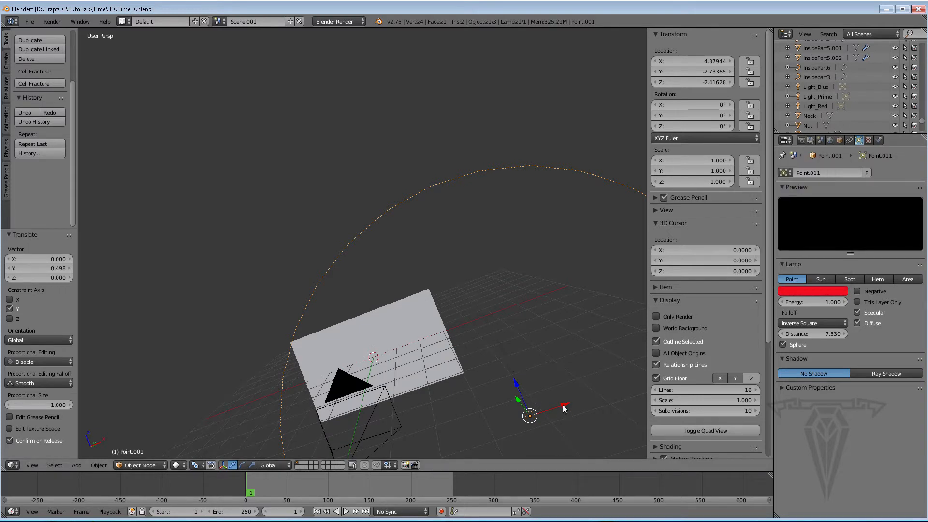
- Copy and paste the red lamp, and move the copy to the plane's opposite upper corner, at about X -4.92, Y -2.73, Z 3.61
key("ctrl+c")
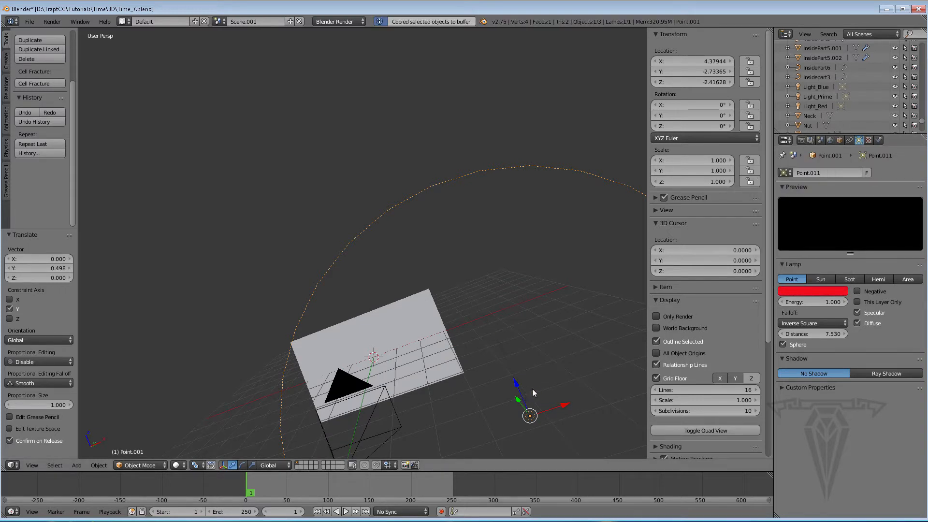
key("ctrl+v")
left_click_drag(562, 404, 385, 439)
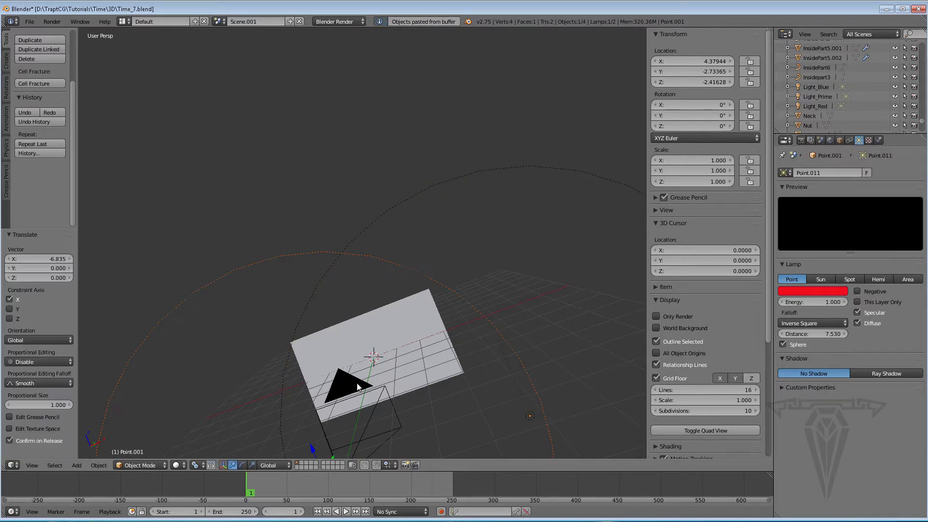
middle_click_drag(384, 440, 409, 338)
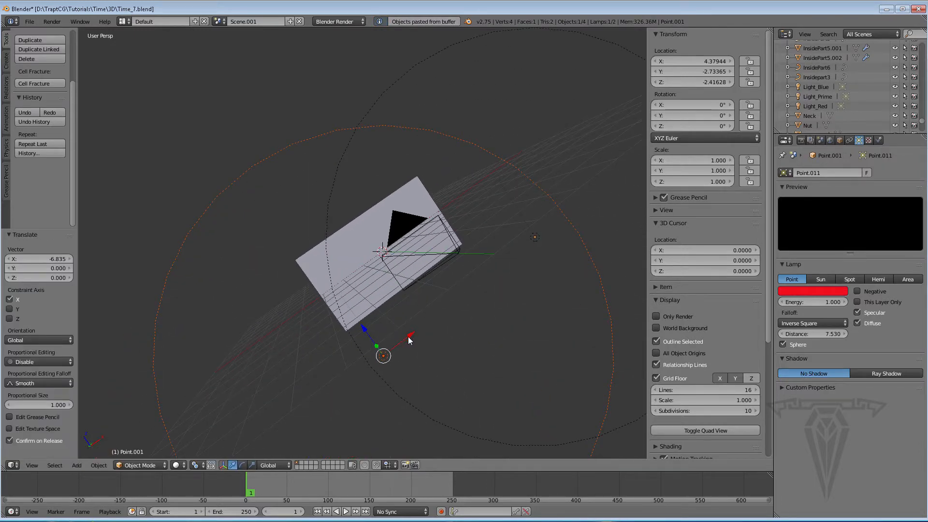
left_click_drag(410, 339, 263, 275)
middle_click_drag(263, 276, 358, 263)
key("g")
key("x")
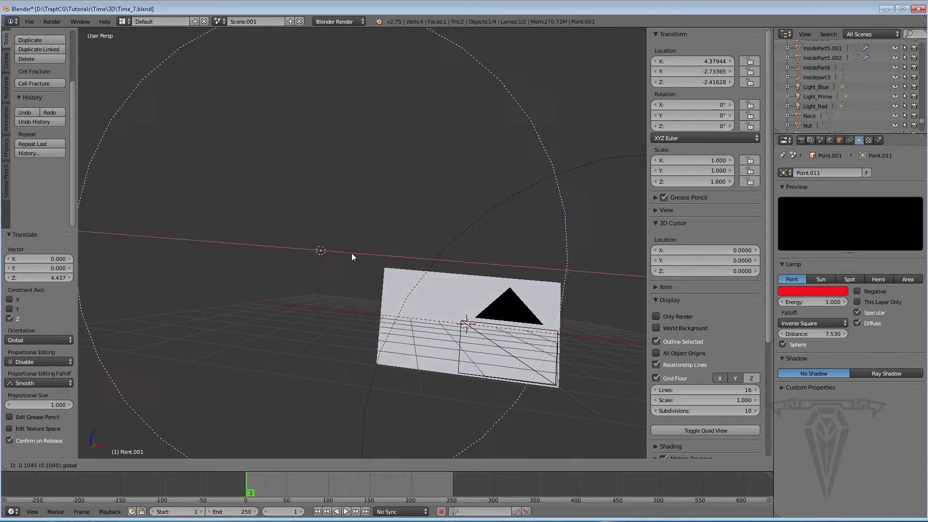
left_click(352, 253)
key("g")
key("z")
left_click(337, 178)
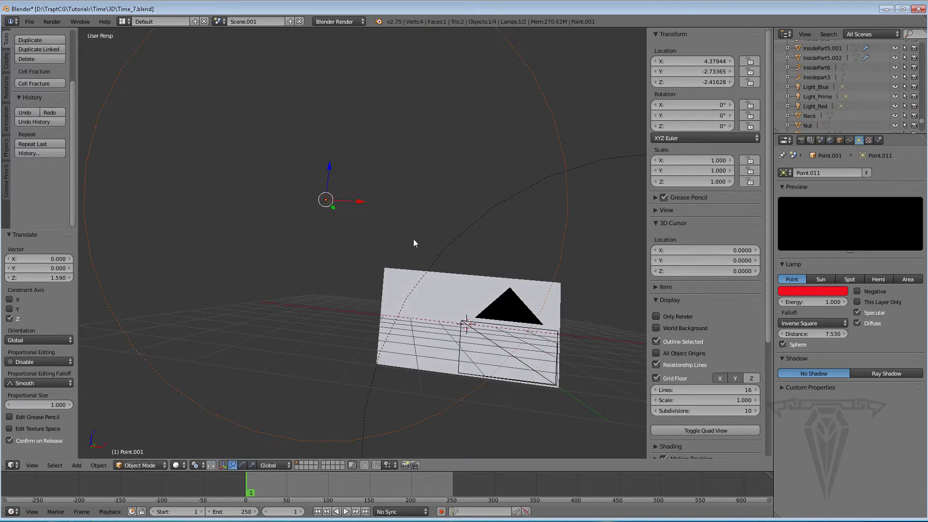
- Set the active lamp's color to blue, about R 0.027, G 0.020, B 1.000
left_click(828, 290)
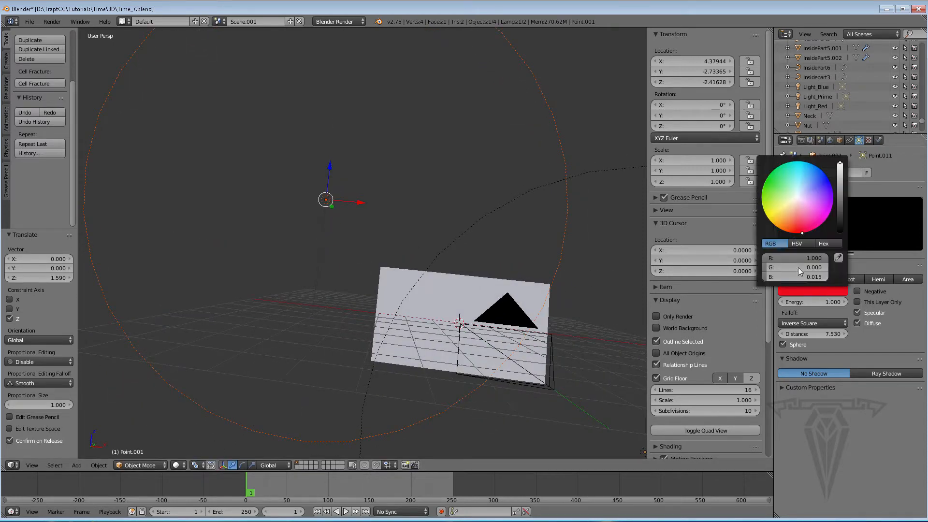
left_click_drag(806, 198, 820, 183)
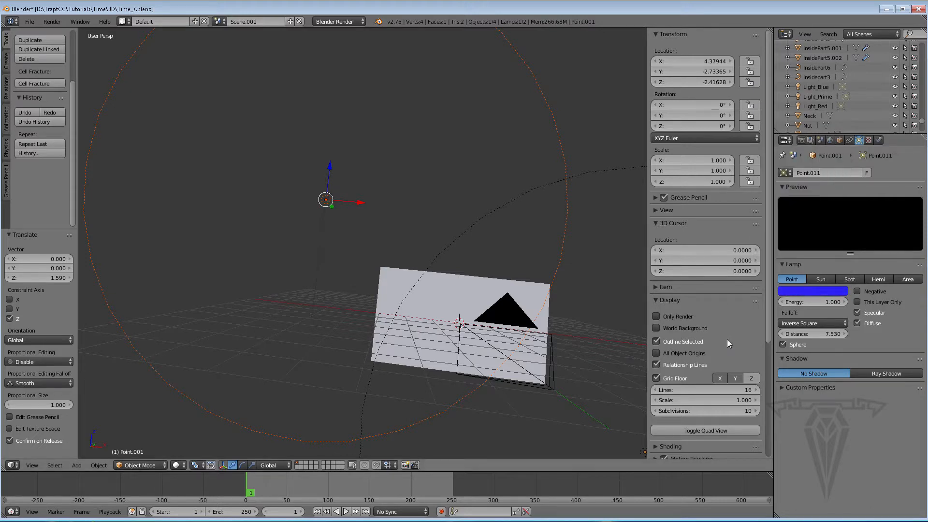
- Render a still of the lit plane from the camera view
middle_click_drag(505, 327, 494, 317)
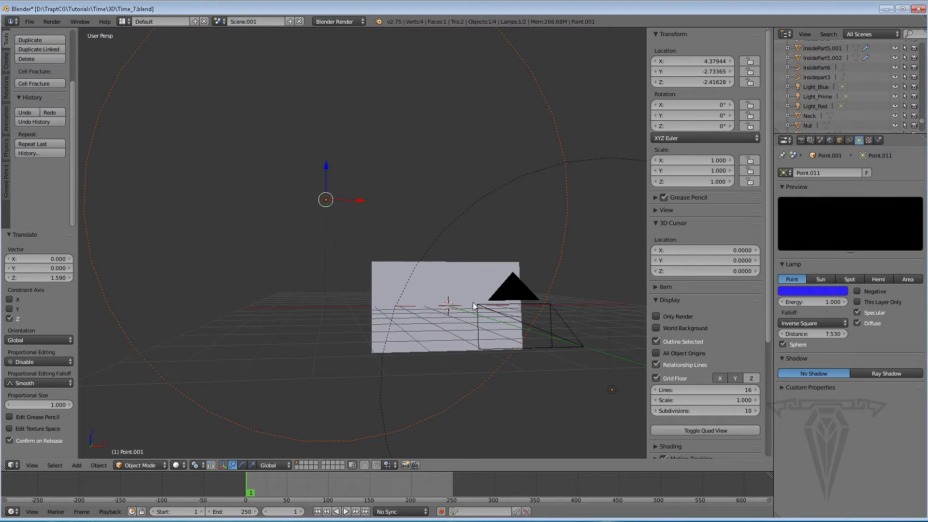
key("KP_0")
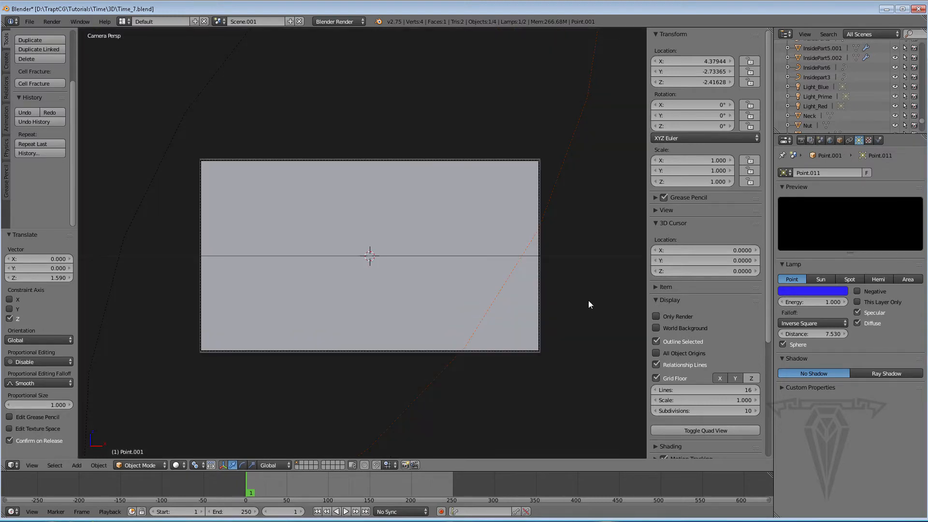
left_click(800, 140)
left_click(800, 183)
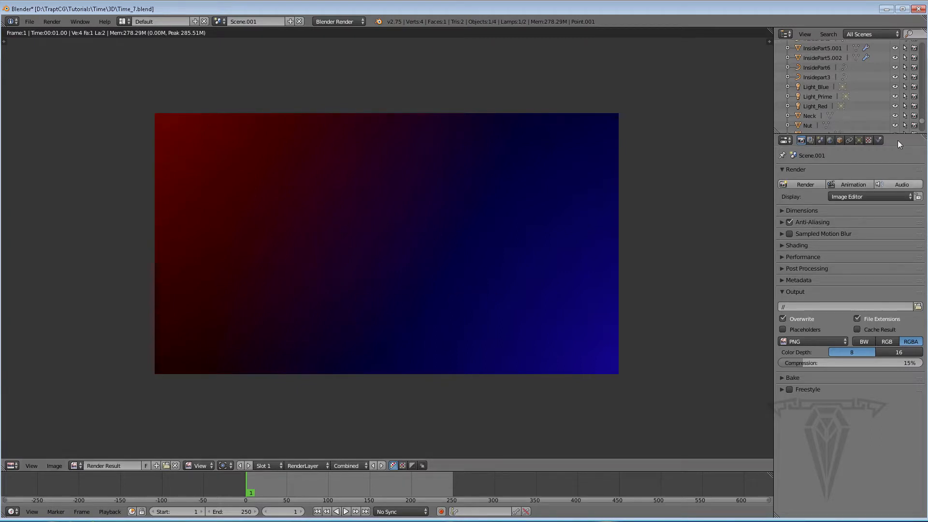
- Select the plane, preview it with Rendered viewport shading, and enable the Normal influence of its Clouds texture
left_click(867, 140)
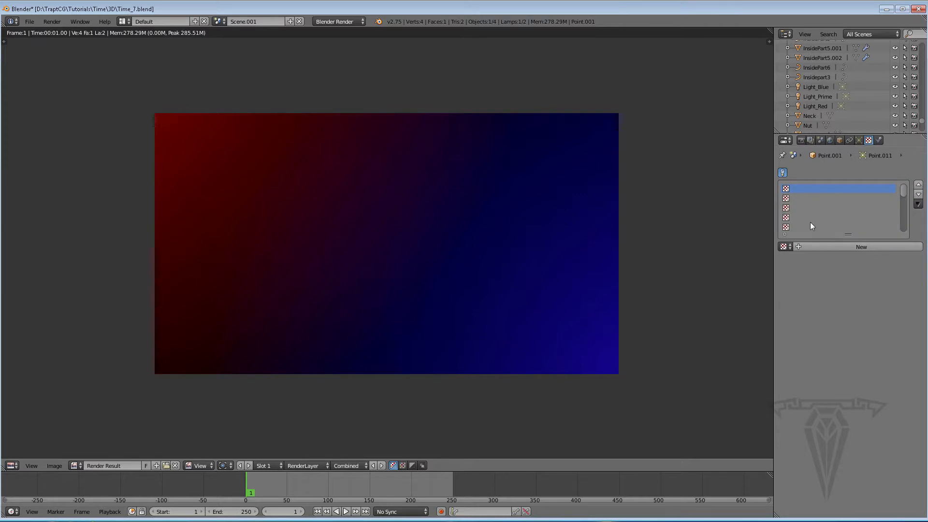
key("Escape")
right_click(421, 231)
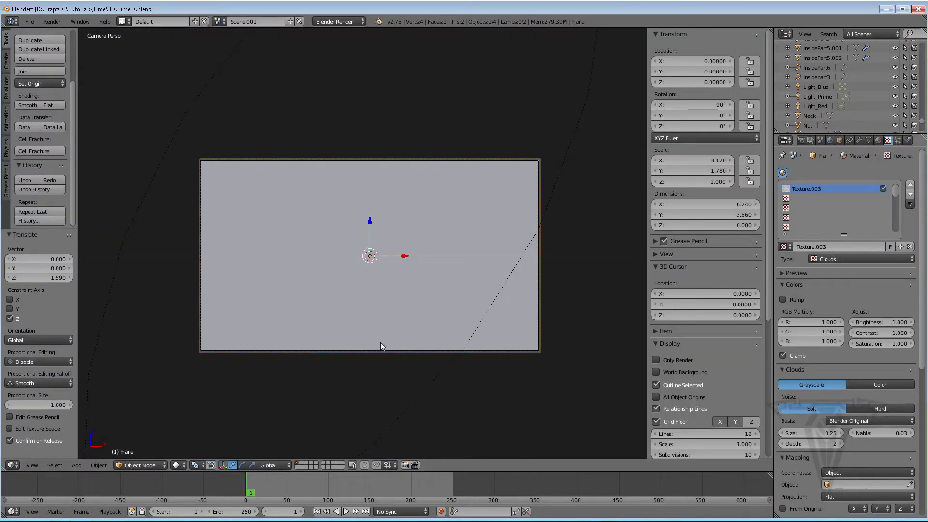
left_click(178, 465)
left_click(203, 401)
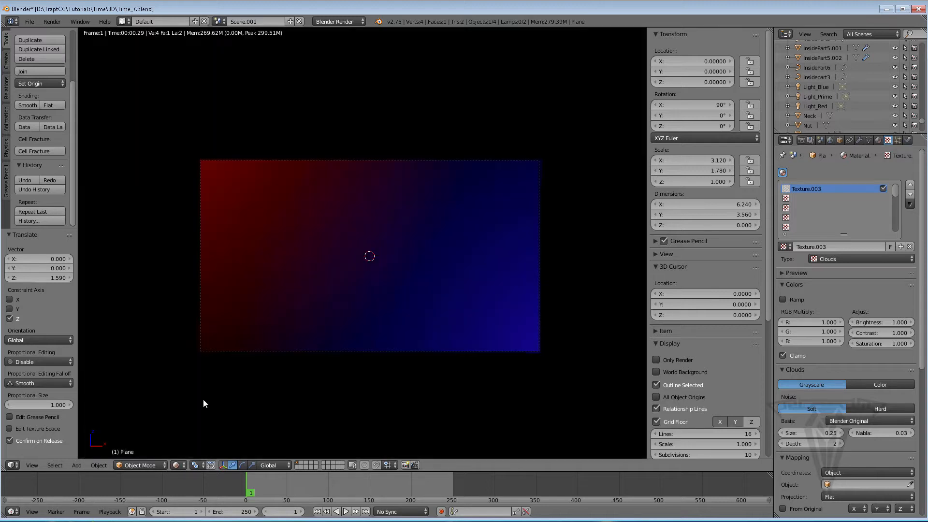
left_click_drag(922, 334, 927, 496)
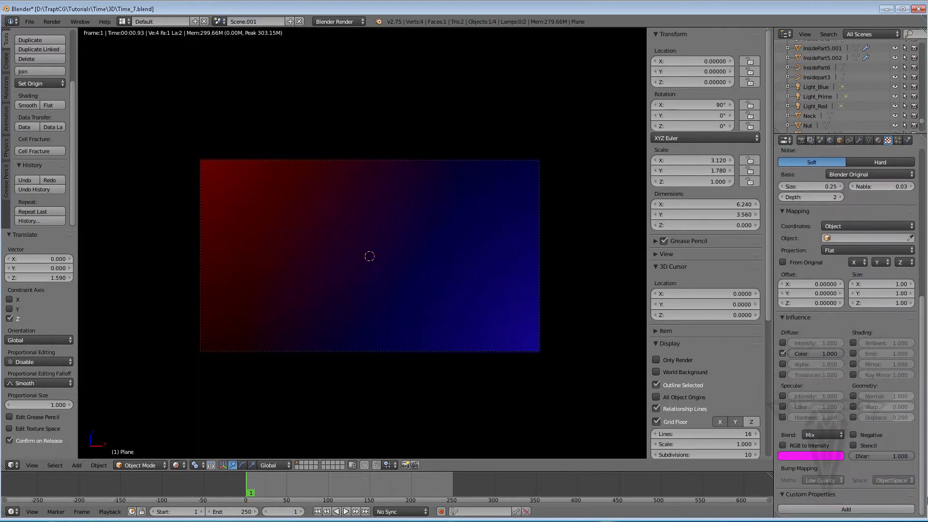
left_click(853, 396)
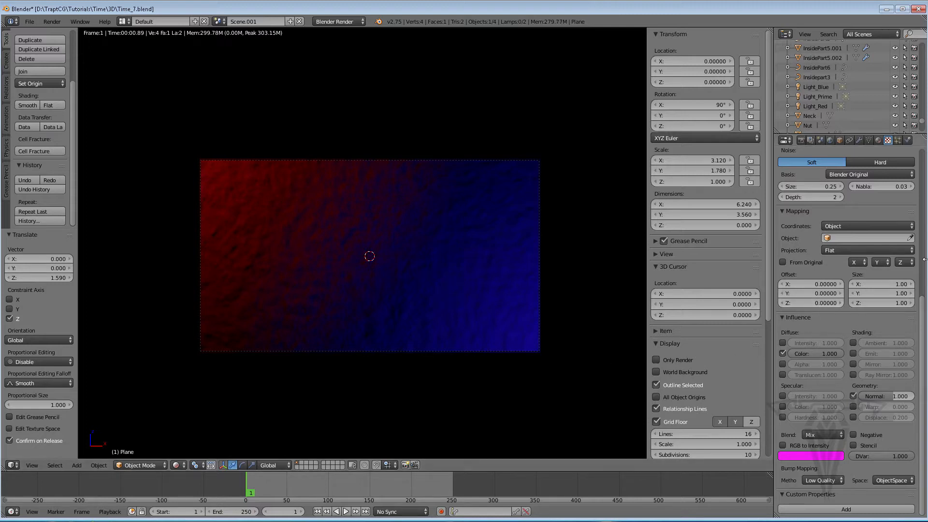
- Set the Clouds texture's noise size to 1.00 and its depth to 7
scroll(880, 248, "up", 5)
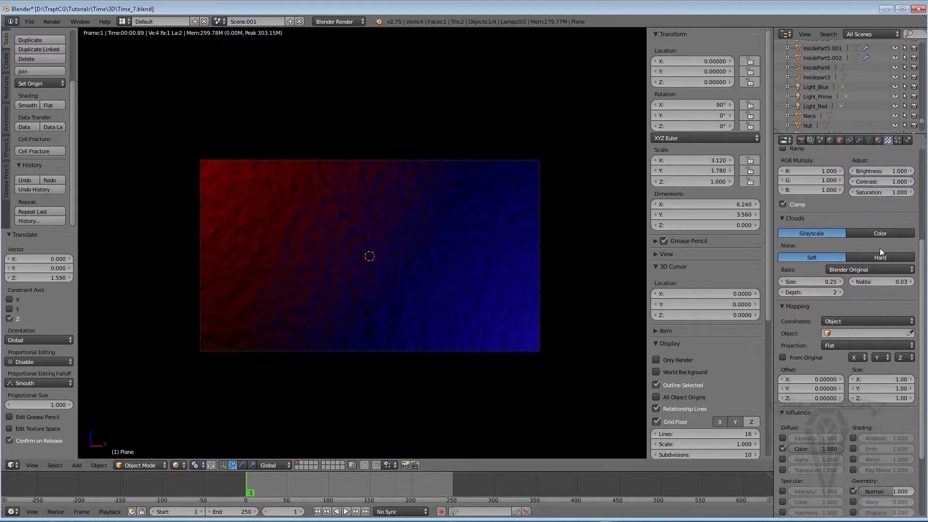
left_click(813, 283)
type("1")
key("Return")
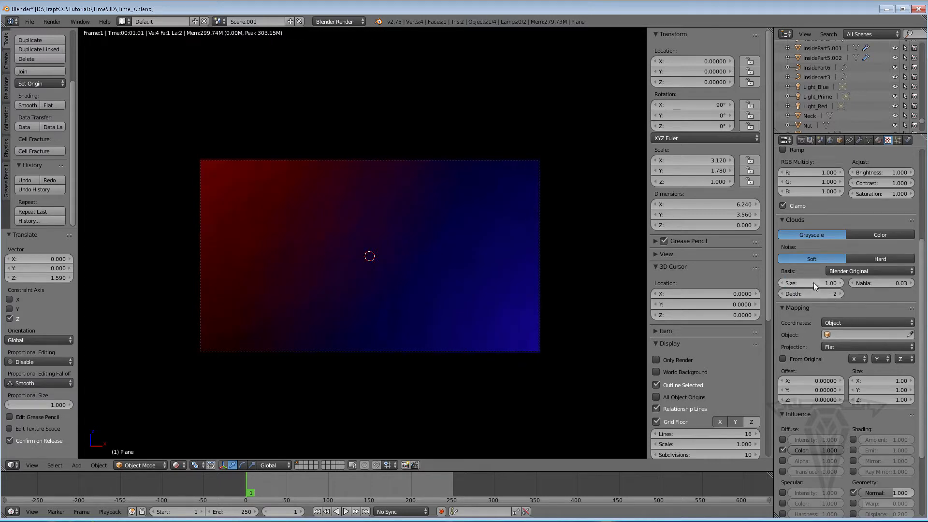
left_click(819, 293)
type("6")
key("Return")
left_click(840, 293)
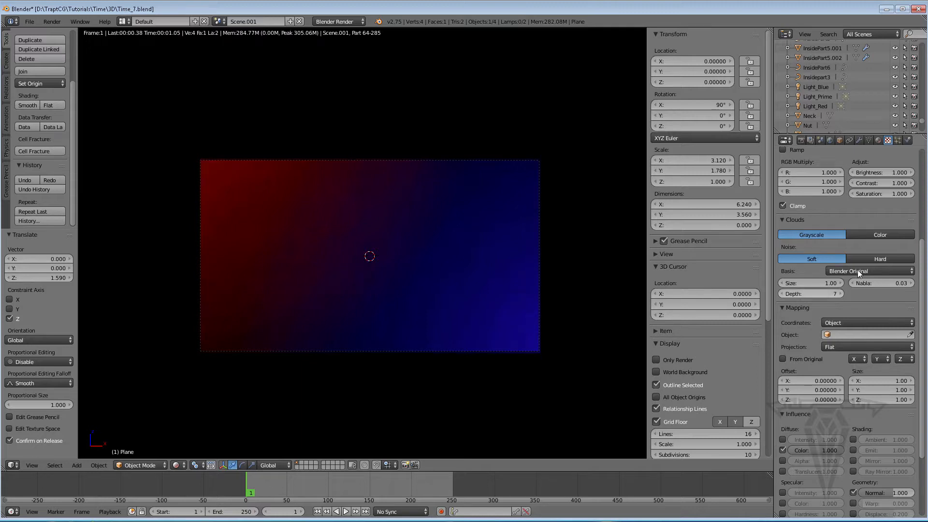
- Change the Clouds texture's noise basis to Voronoi F1 and set its size to 1.50
left_click(858, 271)
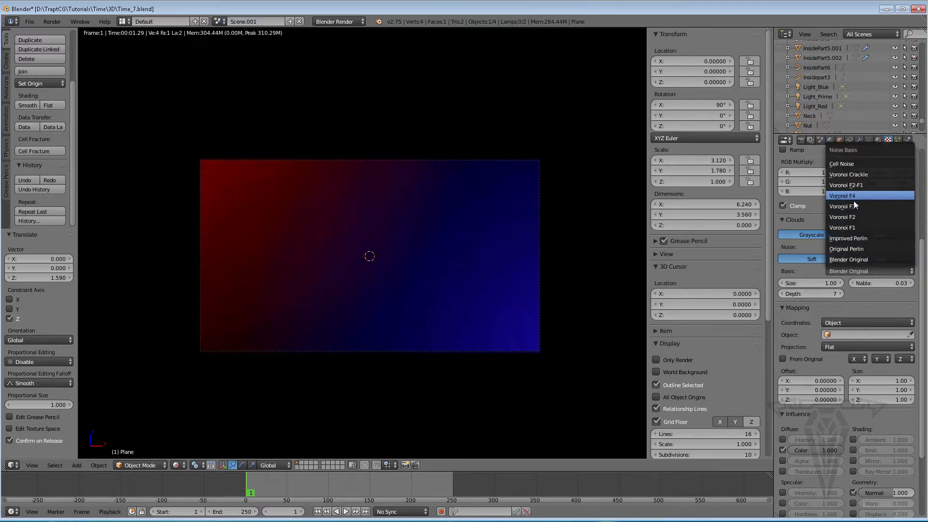
left_click(851, 226)
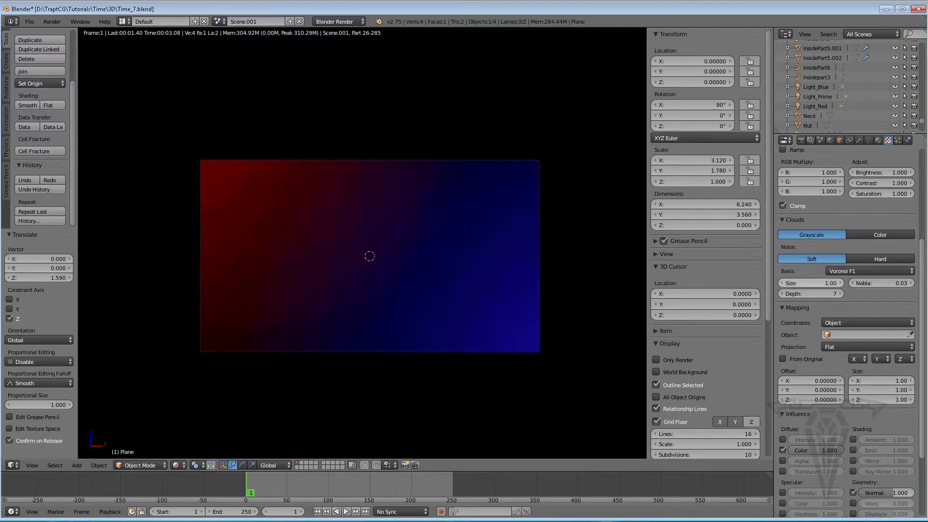
left_click(804, 282)
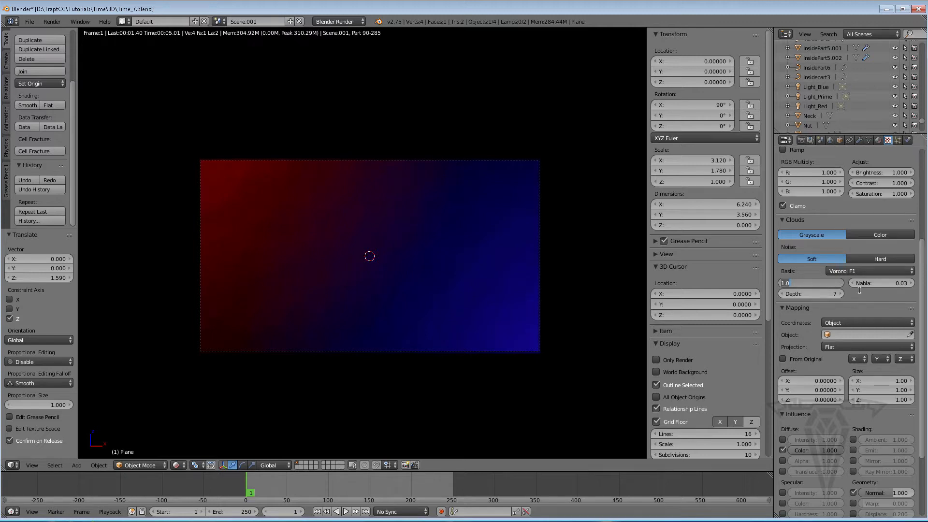
type("1.5")
key("Return")
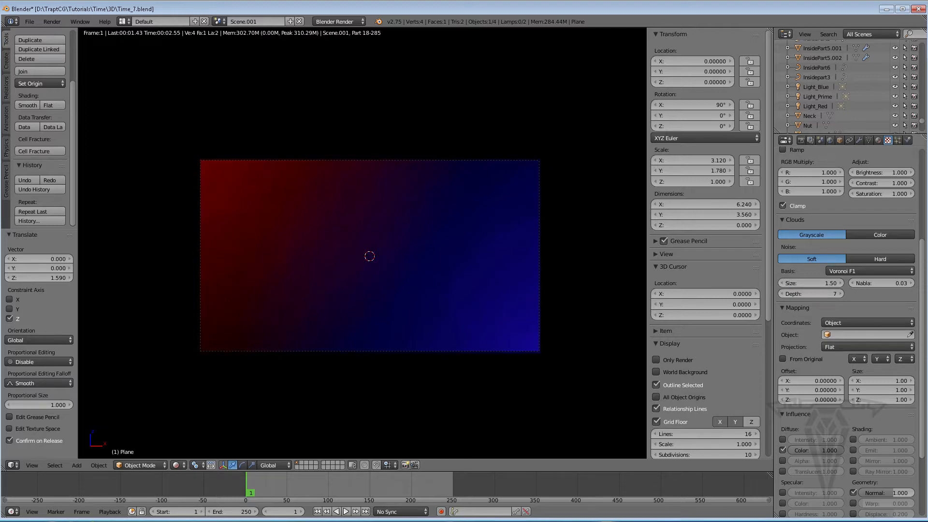
- Raise the texture's Normal influence to about 3.04 and return the viewport to Solid shading
scroll(894, 399, "down", 5)
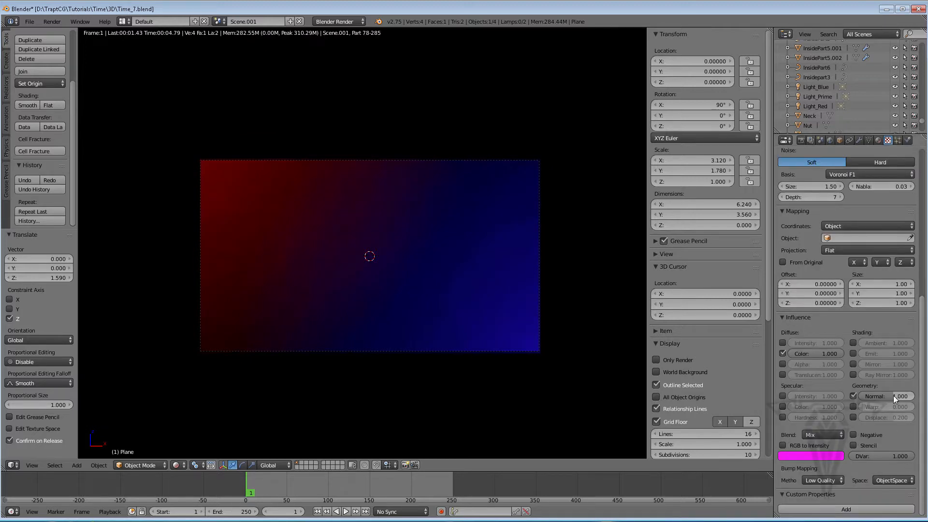
left_click_drag(893, 395, 901, 396)
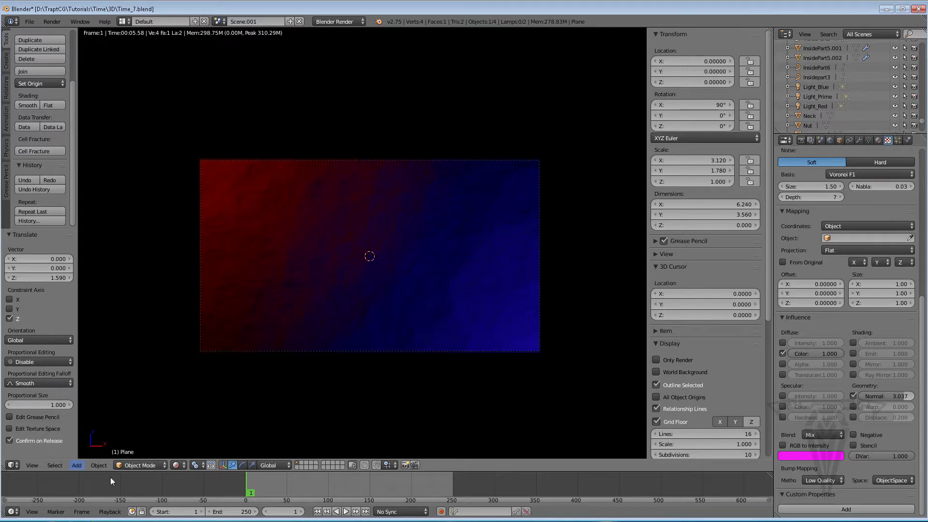
left_click(176, 464)
left_click(190, 432)
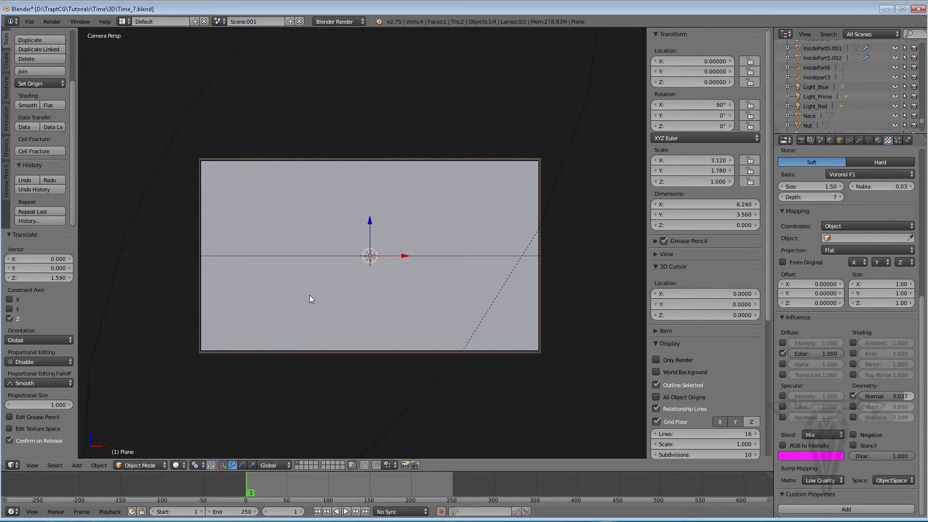
- Select the lower lamp beside the camera and change its color to red, about R 1.000, G 0.004, B 0.000
middle_click_drag(310, 291, 361, 305)
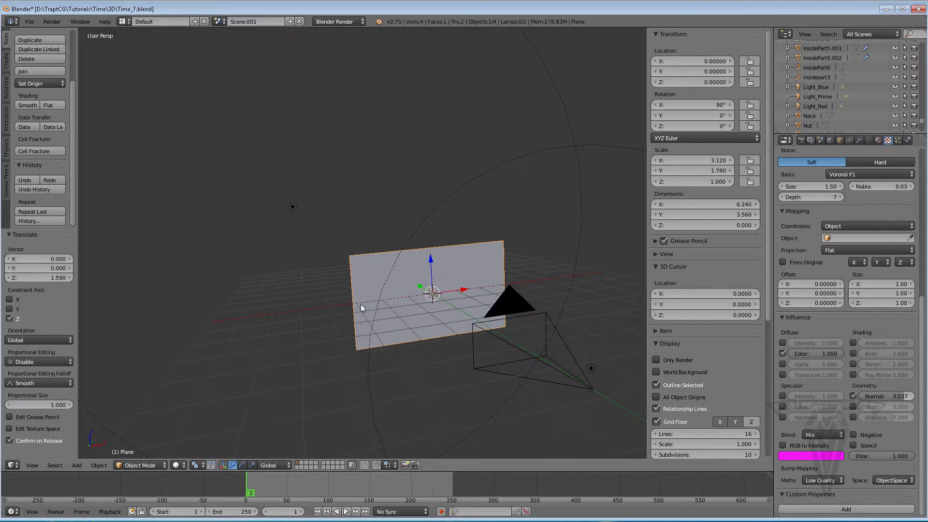
right_click(589, 366)
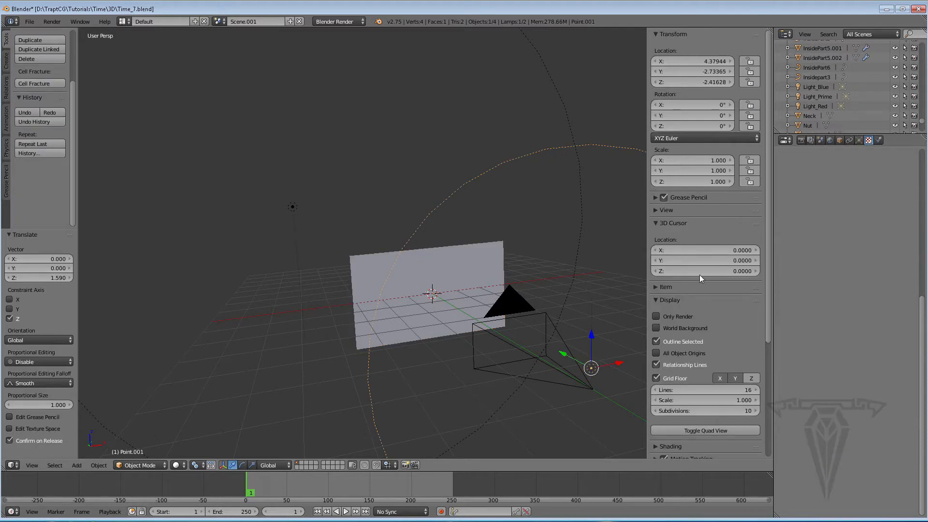
left_click(858, 141)
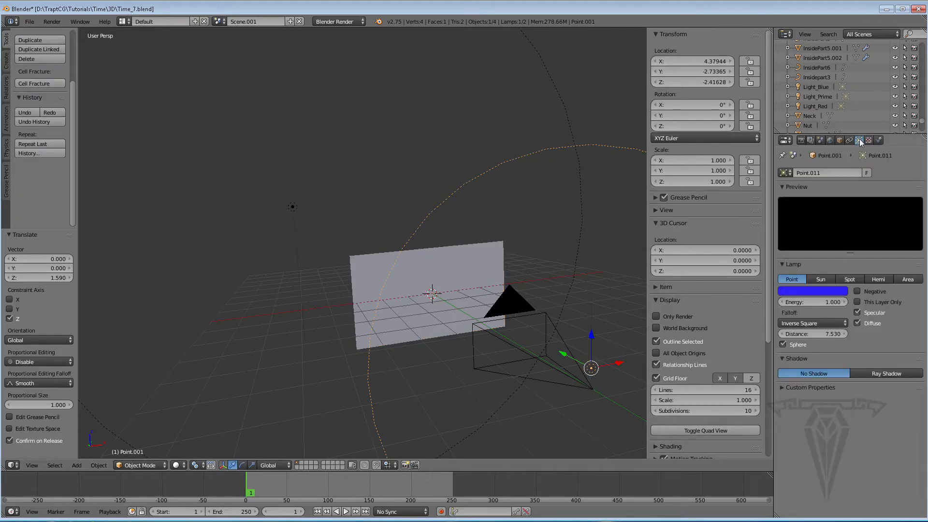
left_click(804, 292)
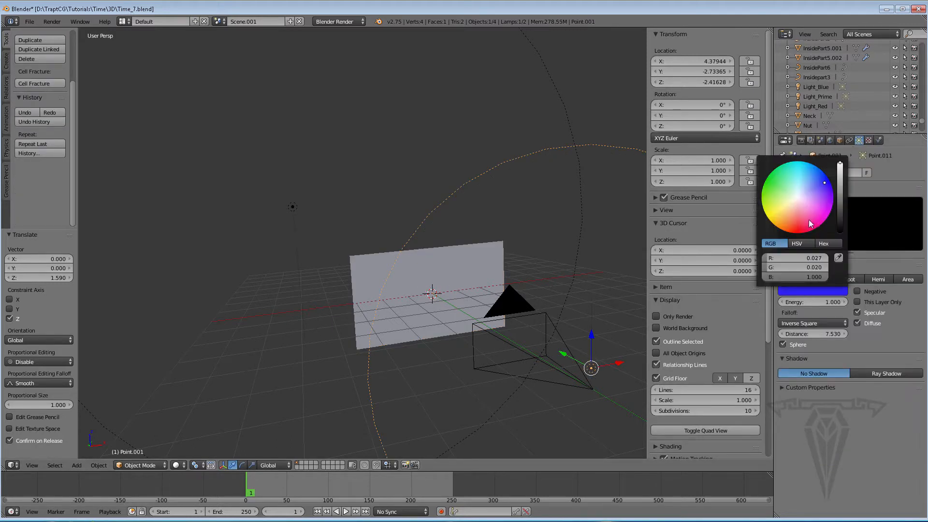
left_click_drag(807, 219, 795, 233)
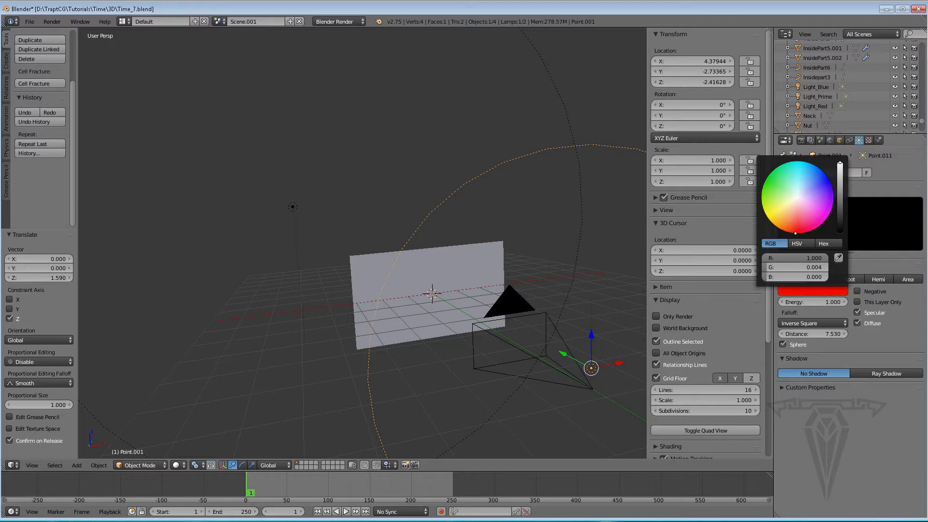
- Select the upper lamp and change its color to blue, about R 0.041, G 0.065, B 1.000
right_click(294, 208)
left_click(798, 292)
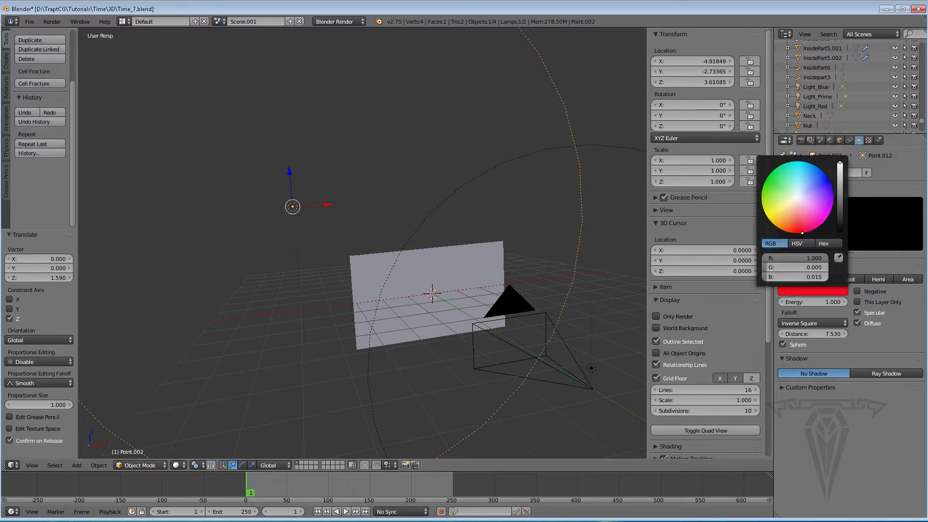
left_click(820, 183)
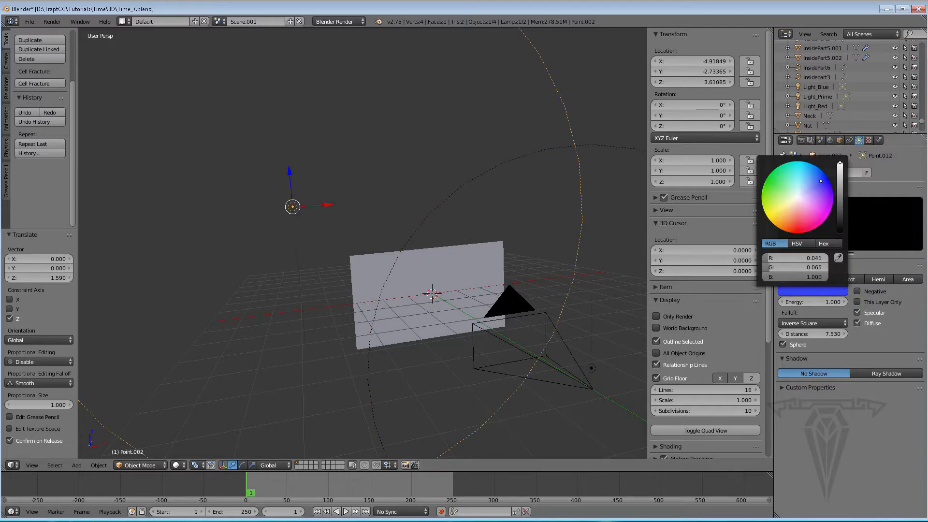
- Preview the lit plane through the camera in Rendered shading and return the viewport to Solid shading
right_click(590, 387)
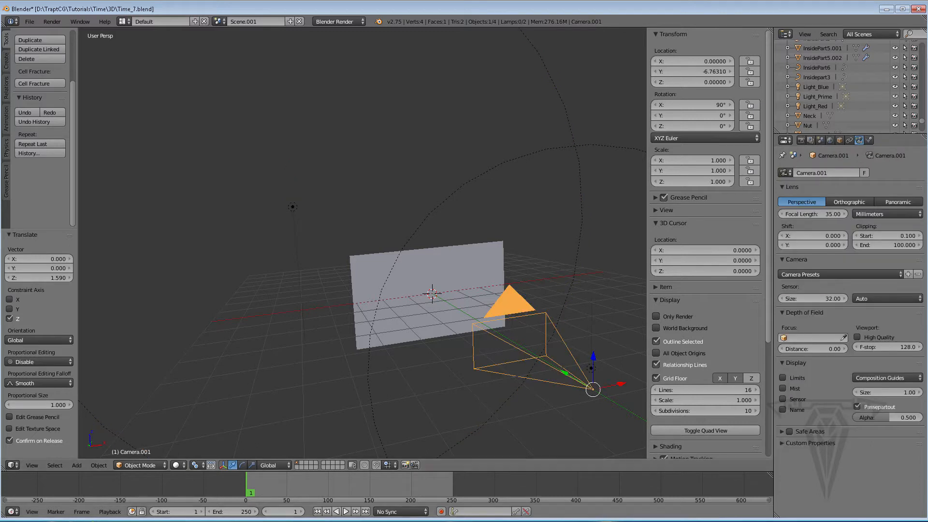
left_click(181, 463)
left_click(208, 400)
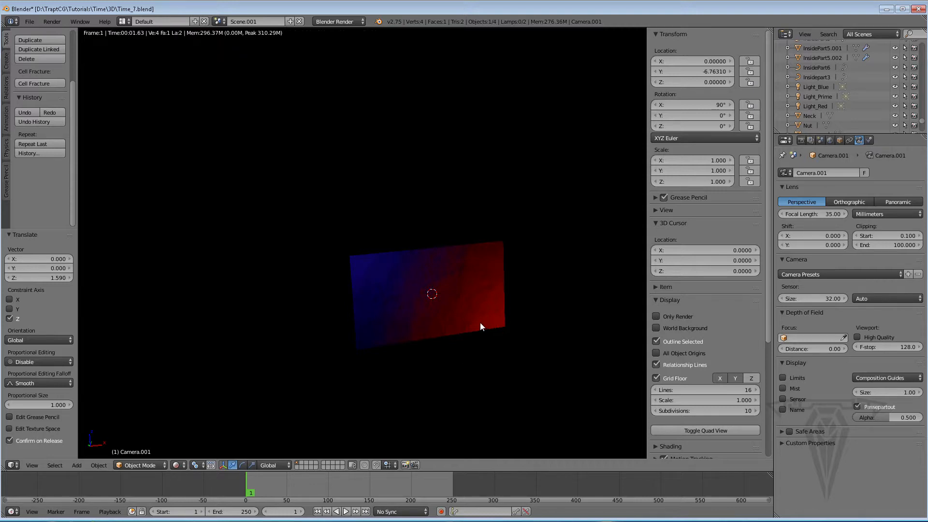
middle_click_drag(480, 323, 420, 306)
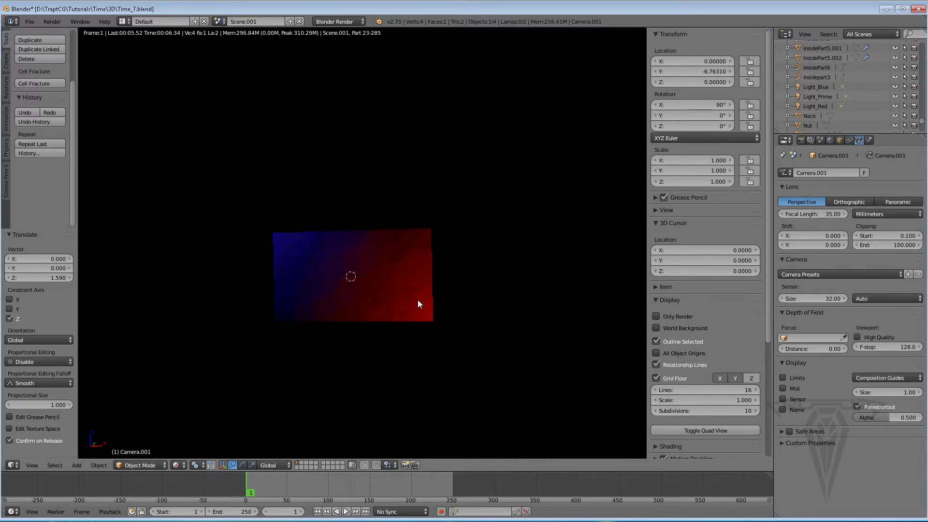
key("KP_0")
scroll(390, 249, "up", 1)
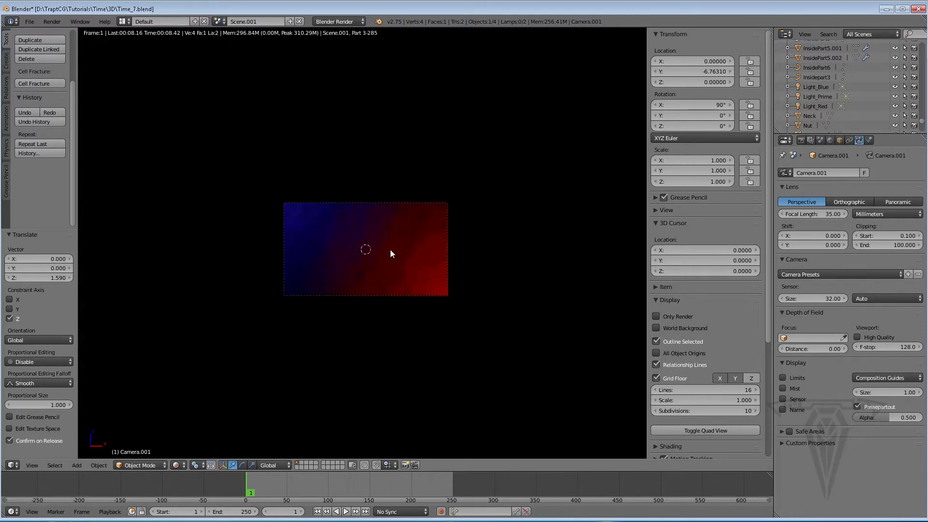
scroll(390, 249, "up", 4)
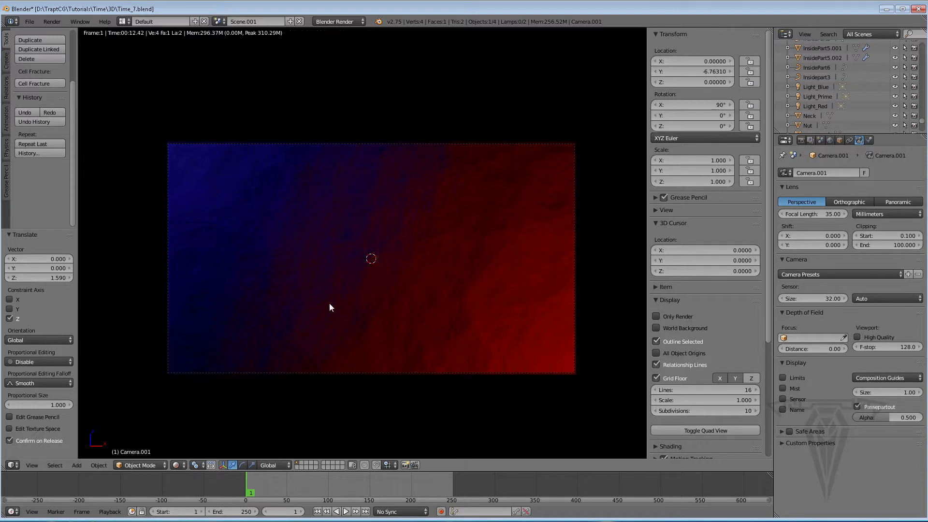
left_click(178, 465)
left_click(192, 431)
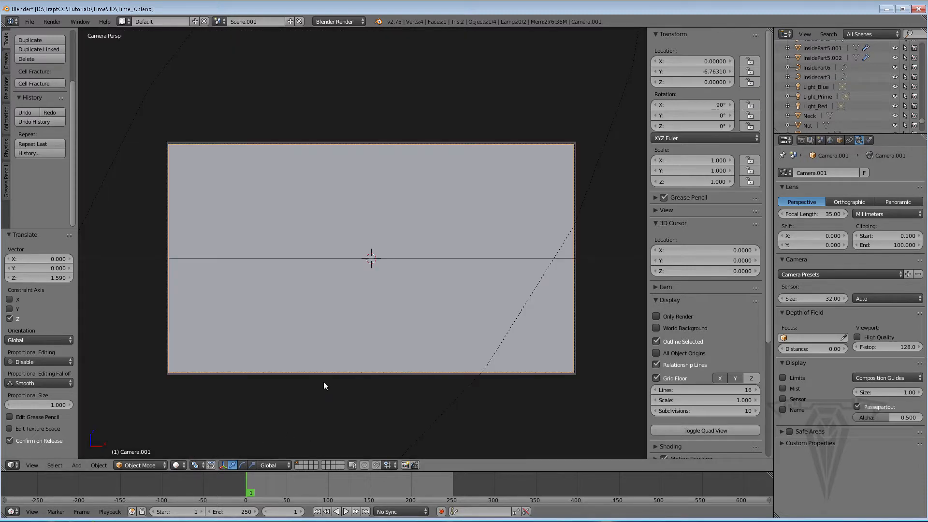
- Reduce the red lamp's falloff distance slightly and set the blue lamp's distance to about 8.020
scroll(323, 382, "down", 2)
middle_click_drag(328, 374, 343, 386)
scroll(343, 385, "down", 4)
middle_click_drag(311, 359, 329, 344)
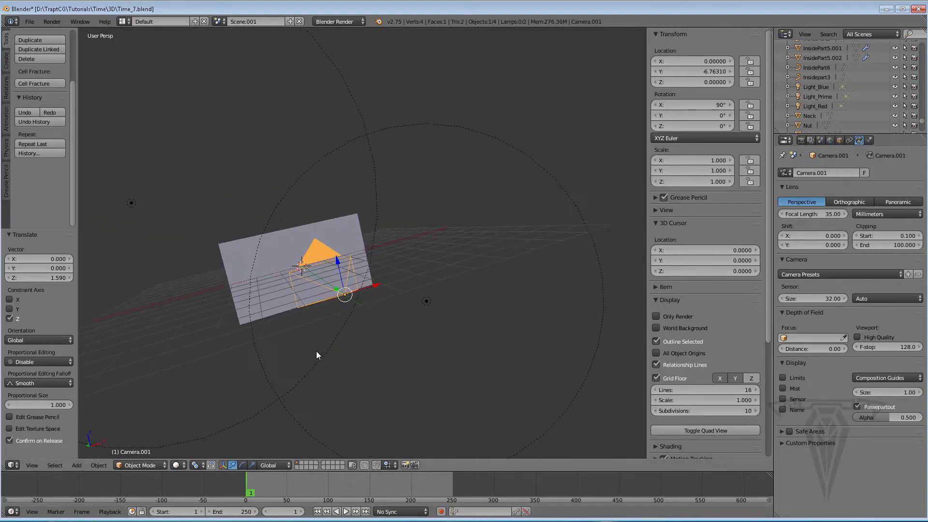
right_click(428, 300)
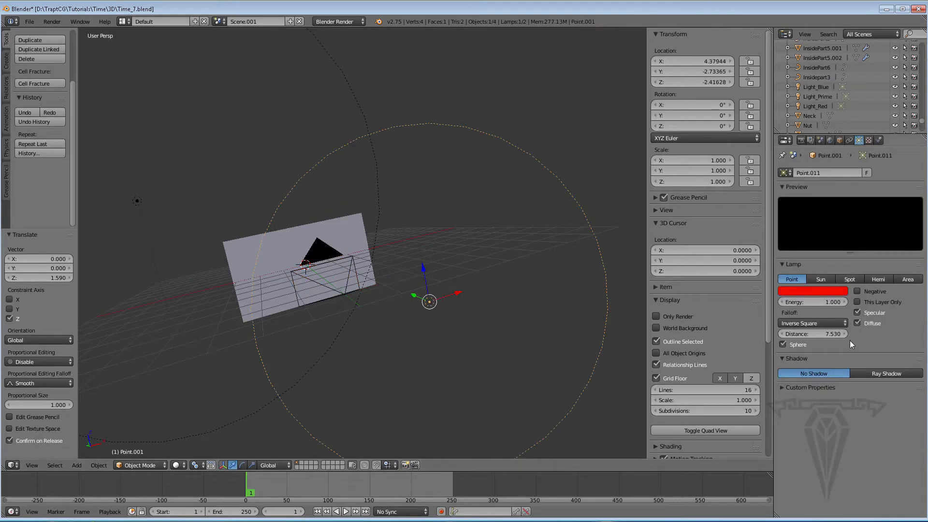
mouse_move(828, 332)
left_mouse_down()
mouse_move(802, 332)
mouse_move(836, 332)
left_mouse_up()
right_click(137, 201)
middle_click_drag(369, 292, 371, 291)
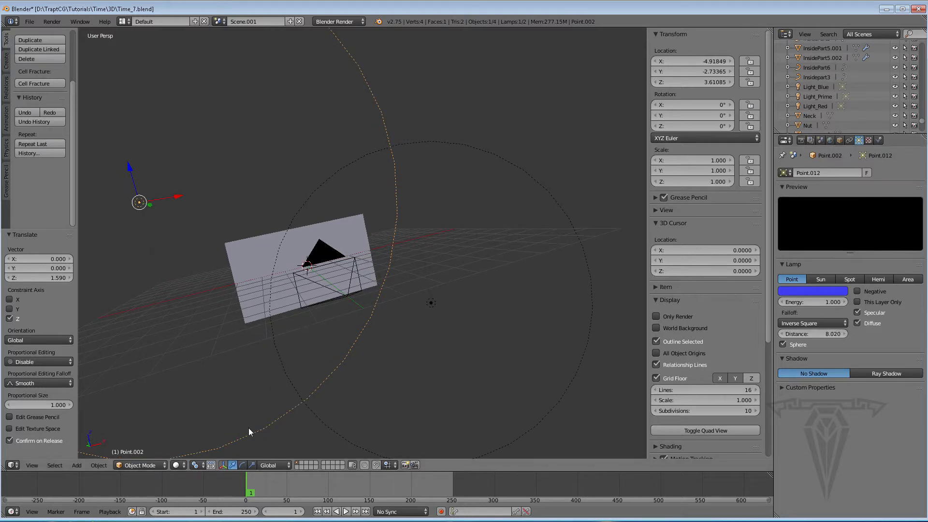
- Switch the viewport to Rendered shading and select the plane to open its texture settings
left_click(182, 465)
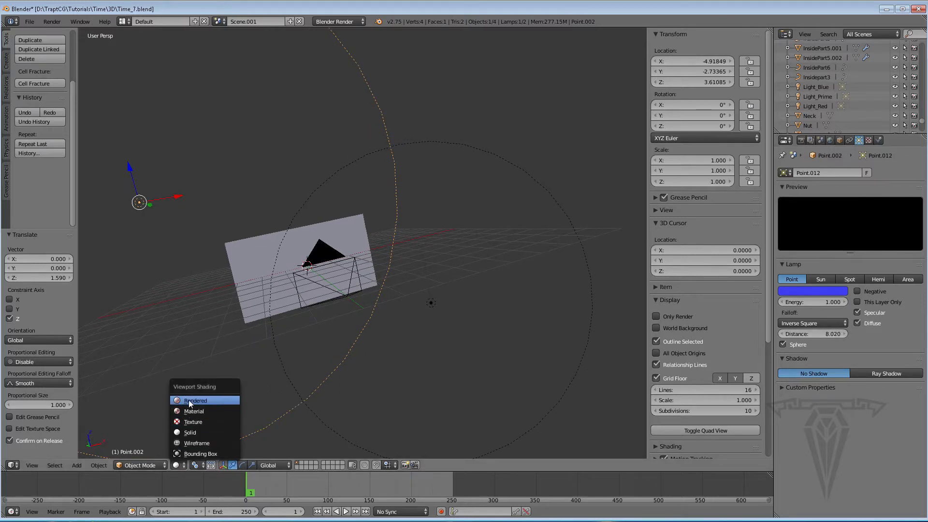
left_click(188, 399)
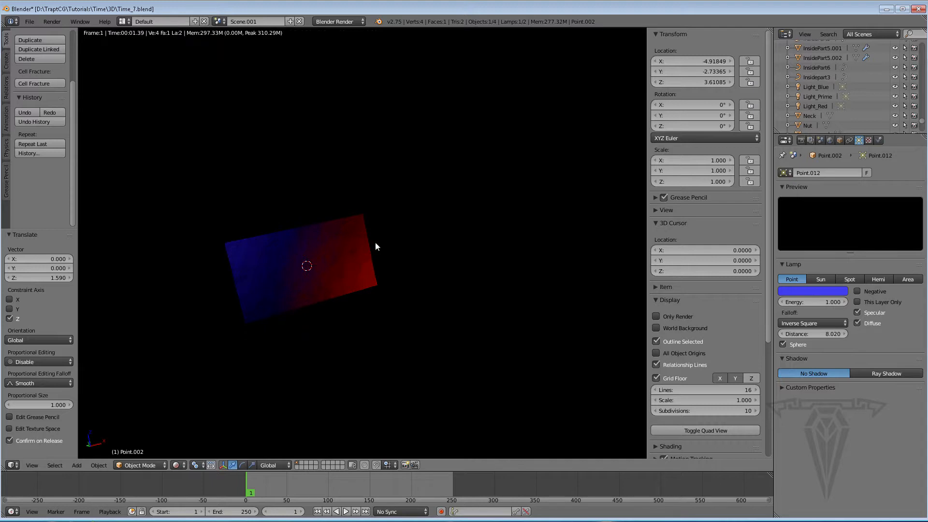
scroll(335, 277, "up", 4)
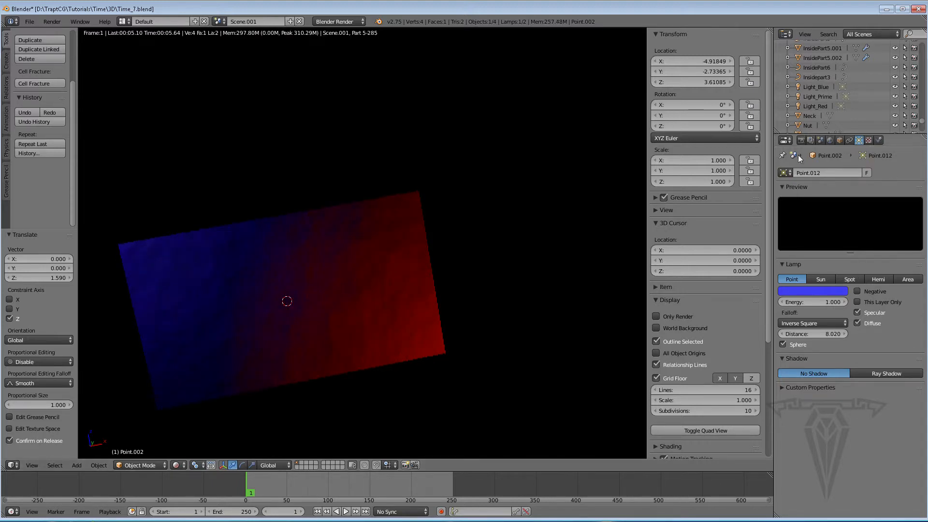
right_click(320, 268)
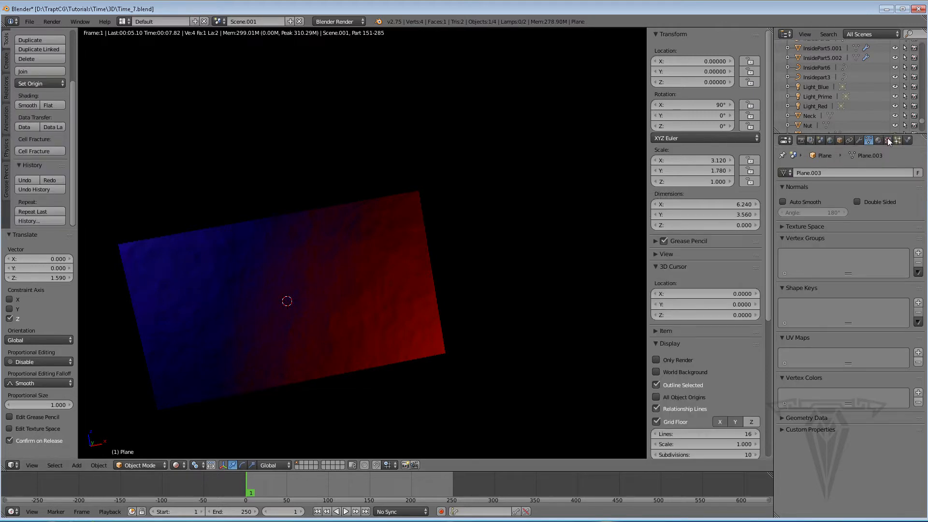
left_click(887, 139)
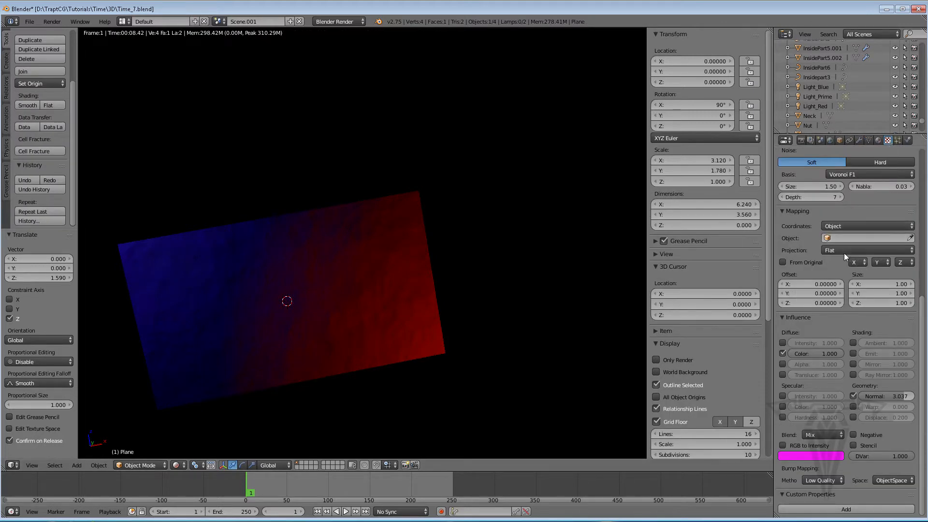
- Try Generated mapping coordinates for the plane's Clouds texture and restore Object coordinates
left_click(843, 225)
left_click(845, 190)
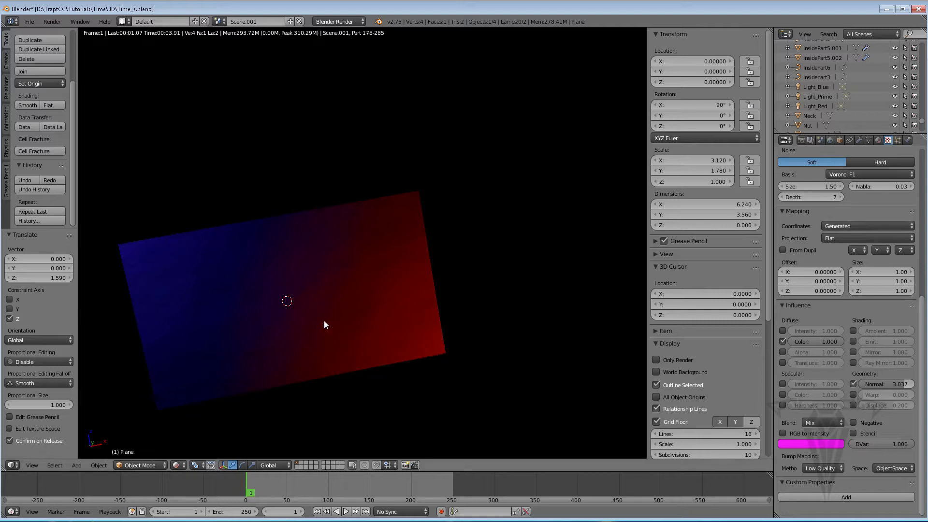
left_click(849, 225)
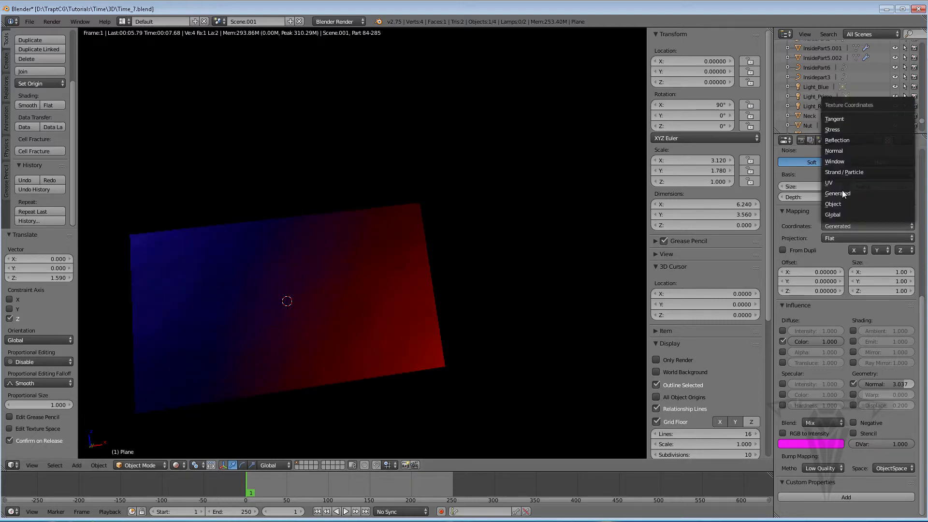
left_click(833, 202)
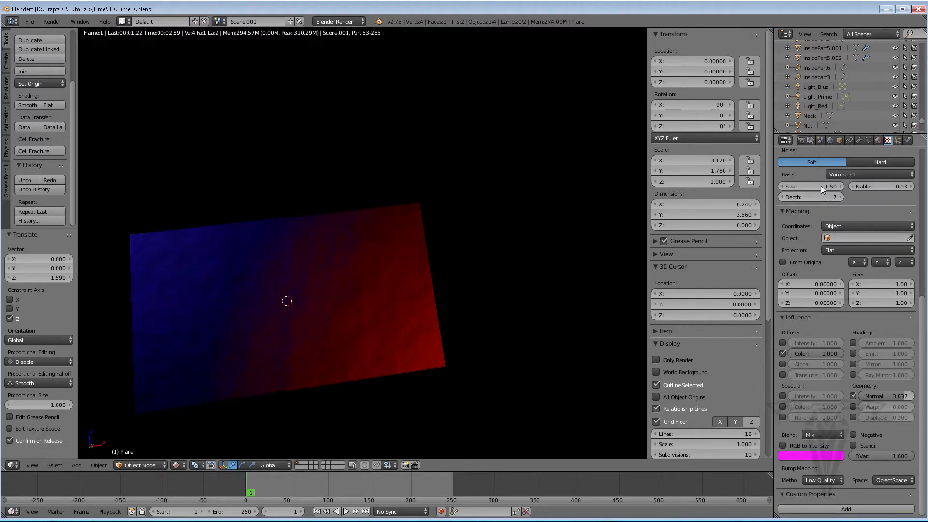
- Set the Clouds texture's noise size to 2.00 and inspect the rendered plane from another angle
left_click(821, 186)
type("2")
key("Return")
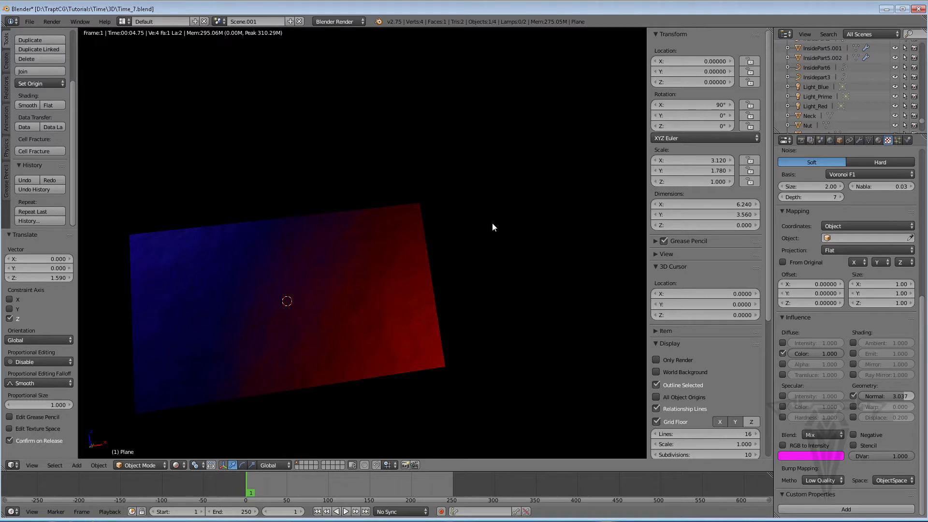
middle_click_drag(367, 291, 383, 315)
middle_click_drag(544, 261, 523, 272)
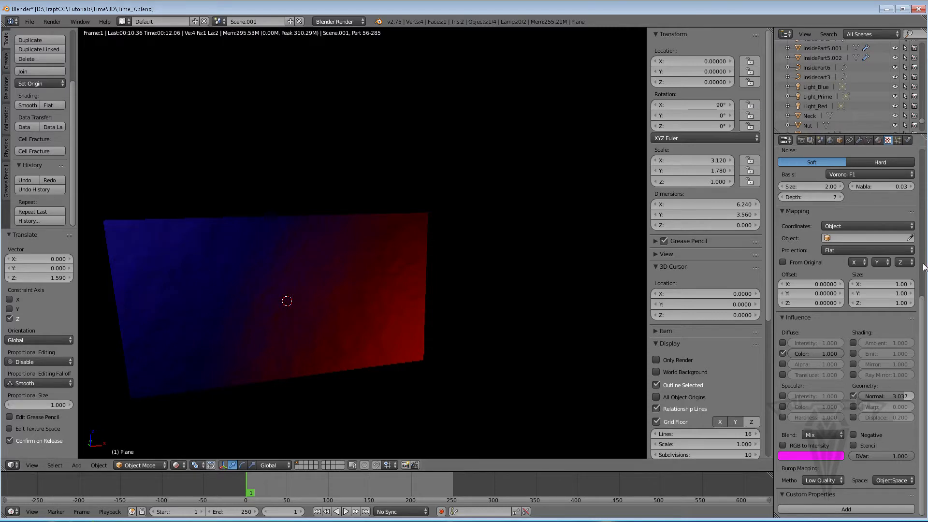
- Set the render output path to a file named Background in the Export folder
left_click(810, 140)
left_click(800, 140)
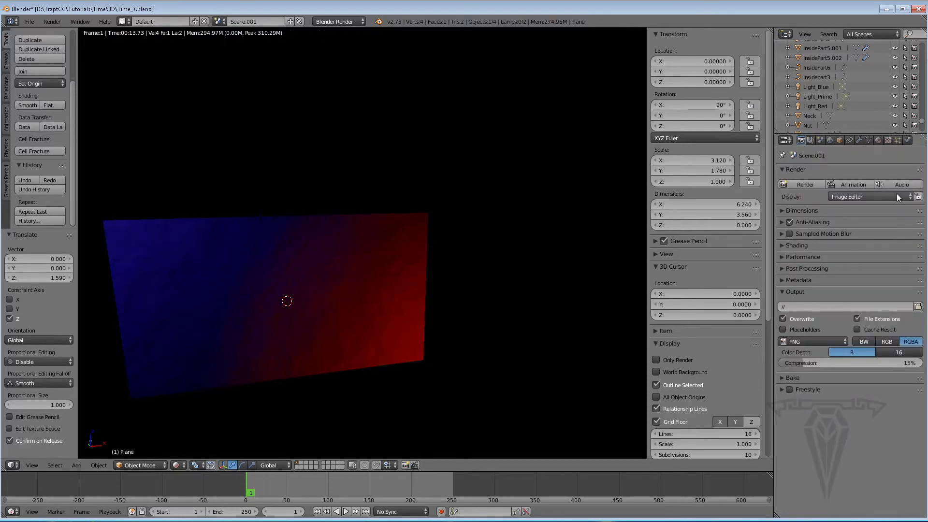
left_click(918, 307)
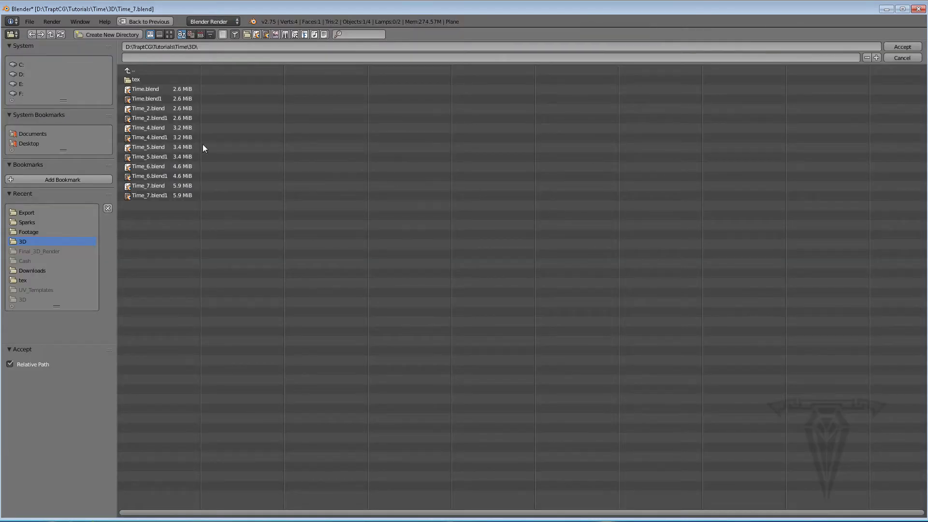
left_click(30, 211)
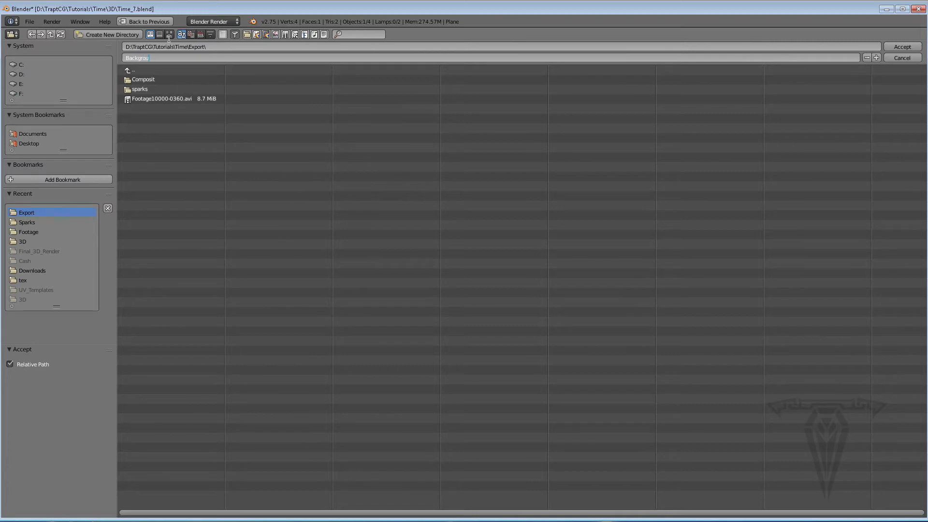
left_click(901, 46)
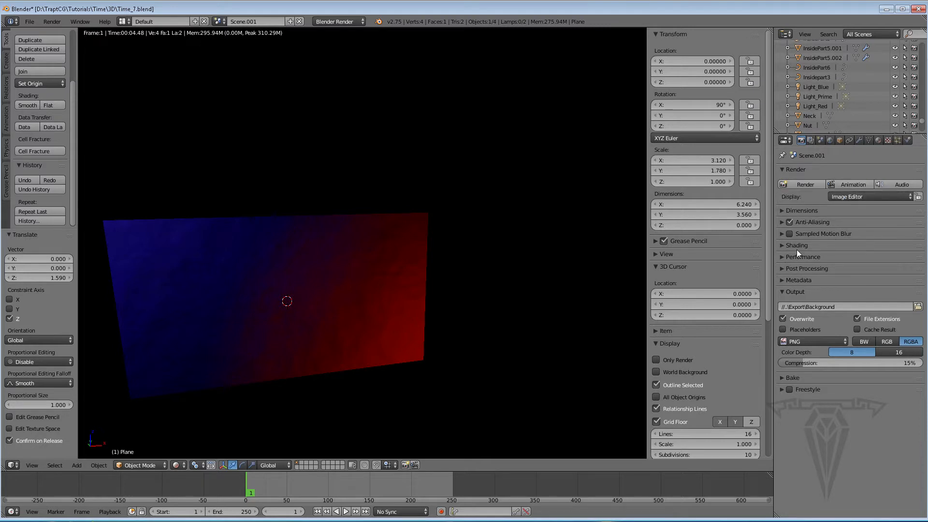
- Set the background scene's end frame to 1 and its render resolution to 100%
left_click(781, 222)
left_click(782, 222)
left_click(781, 210)
left_click(895, 257)
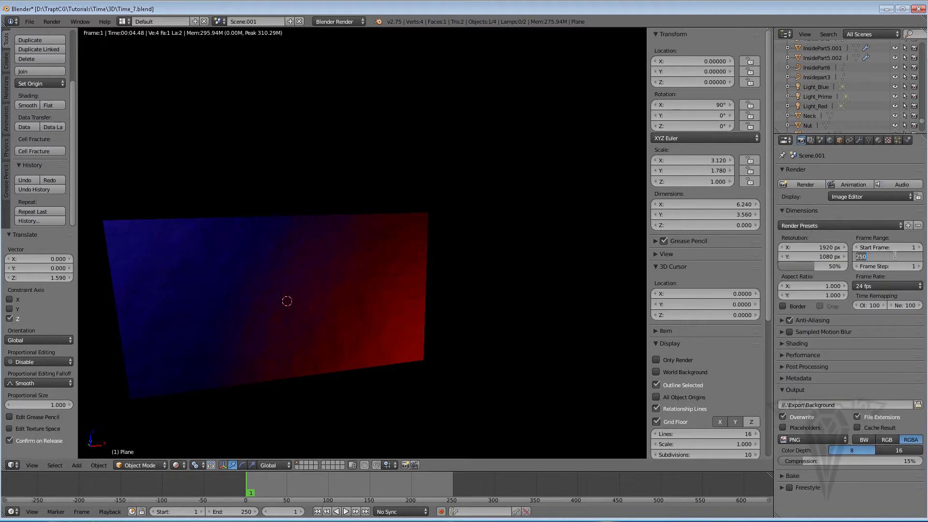
type("1")
key("Return")
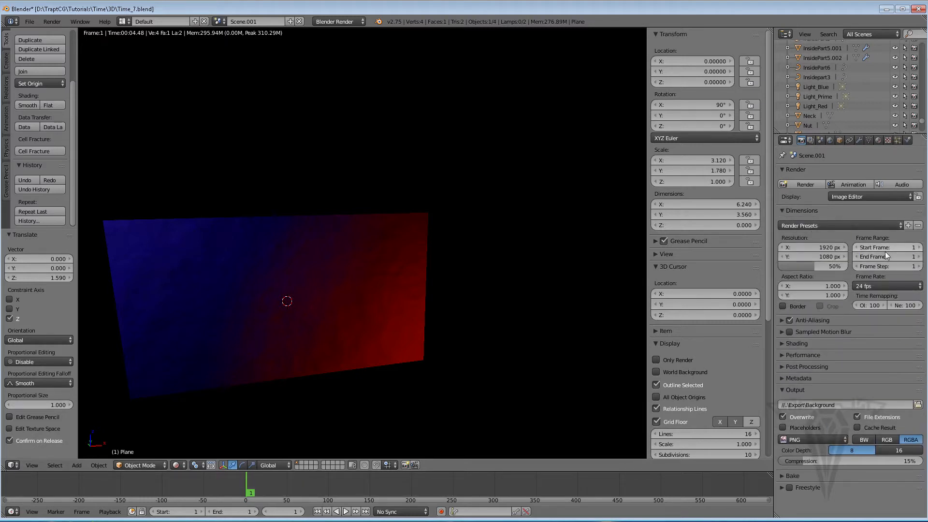
left_click_drag(812, 267, 847, 266)
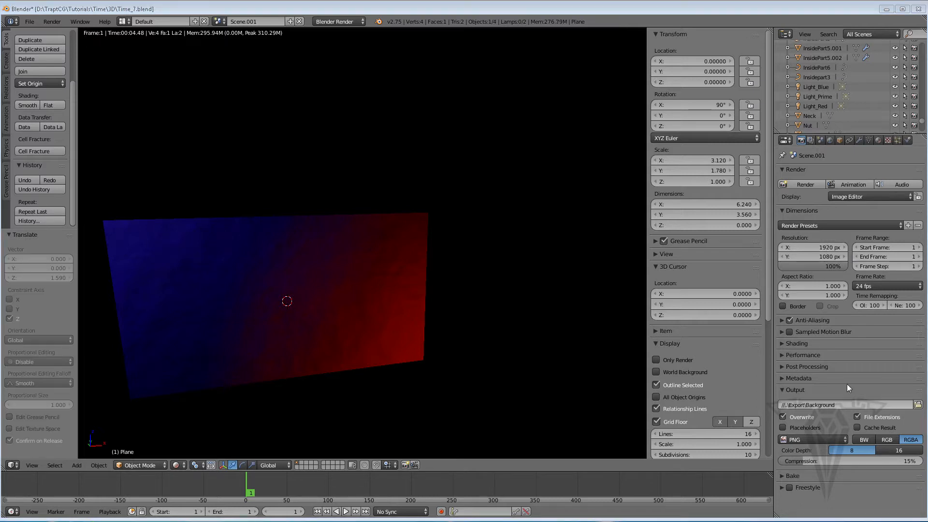
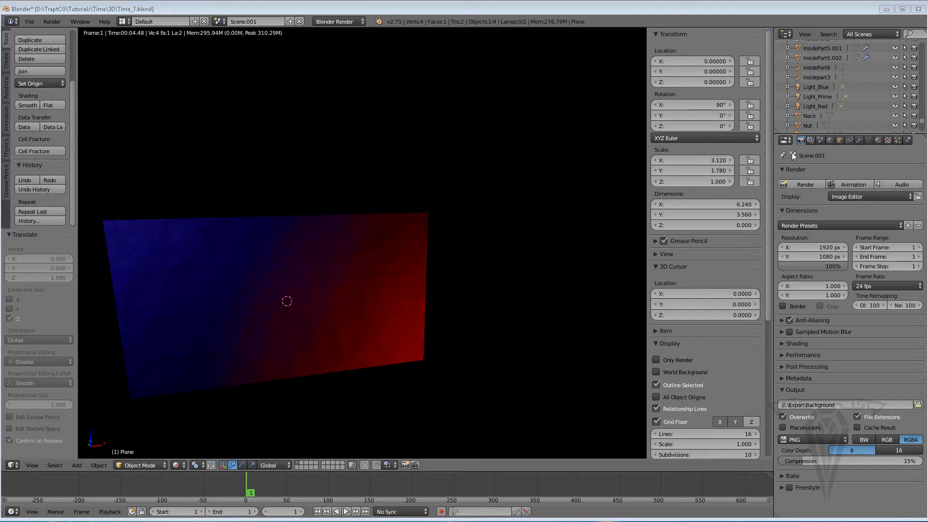
- Render the background scene as an animation and switch to the main scene named Scene
left_click(844, 185)
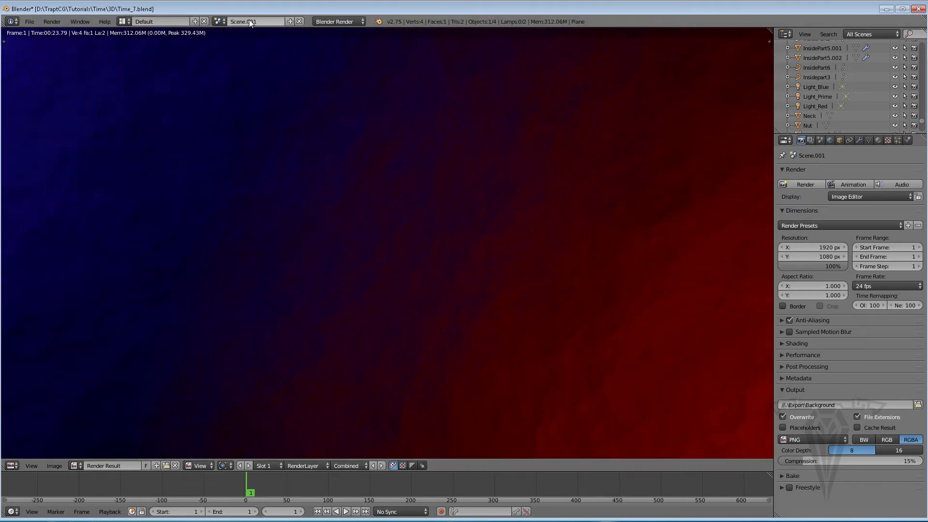
left_click(219, 21)
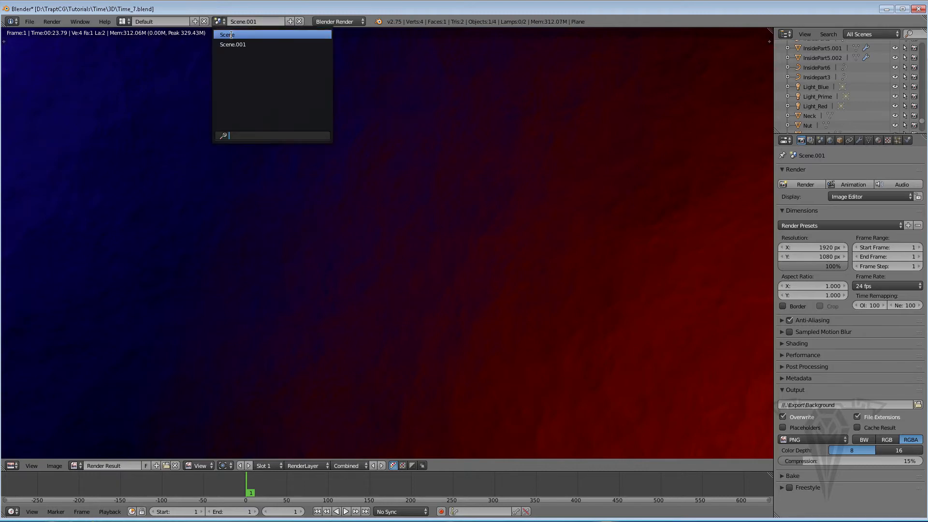
left_click(231, 35)
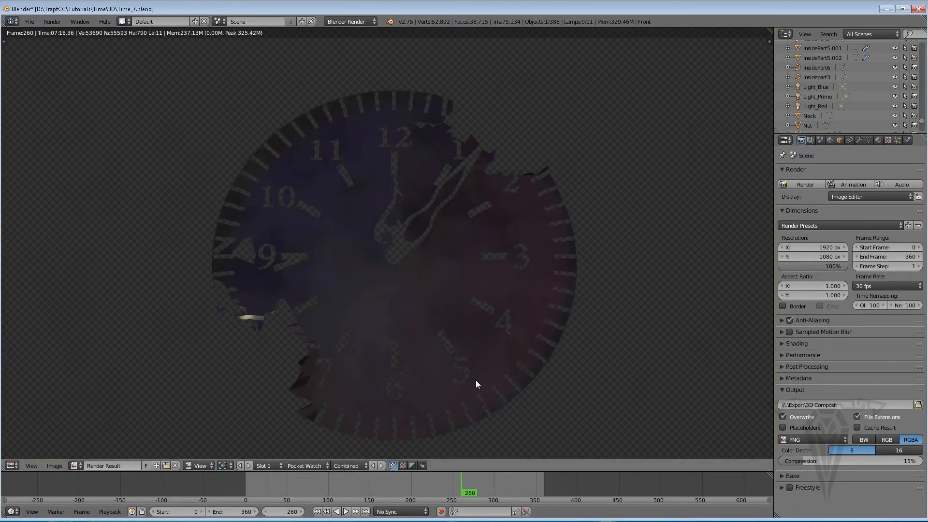
- Change the image editor area to the Node Editor to show the watch scene's compositing nodes
left_click(12, 465)
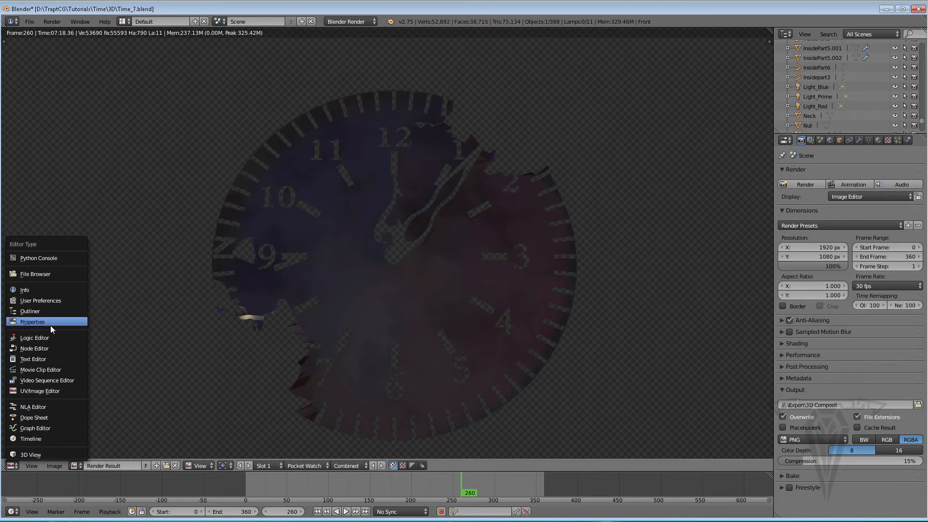
left_click(41, 348)
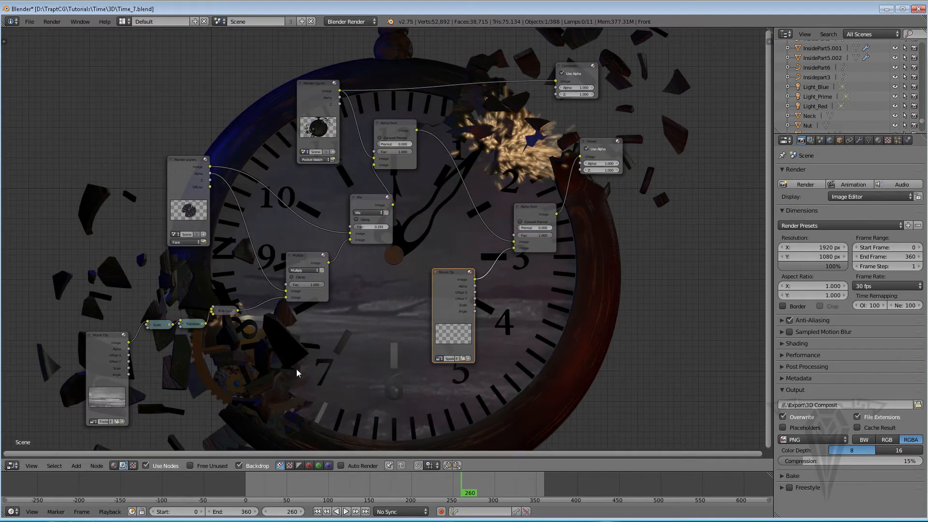
scroll(216, 331, "down", 2)
middle_click_drag(225, 366, 235, 296)
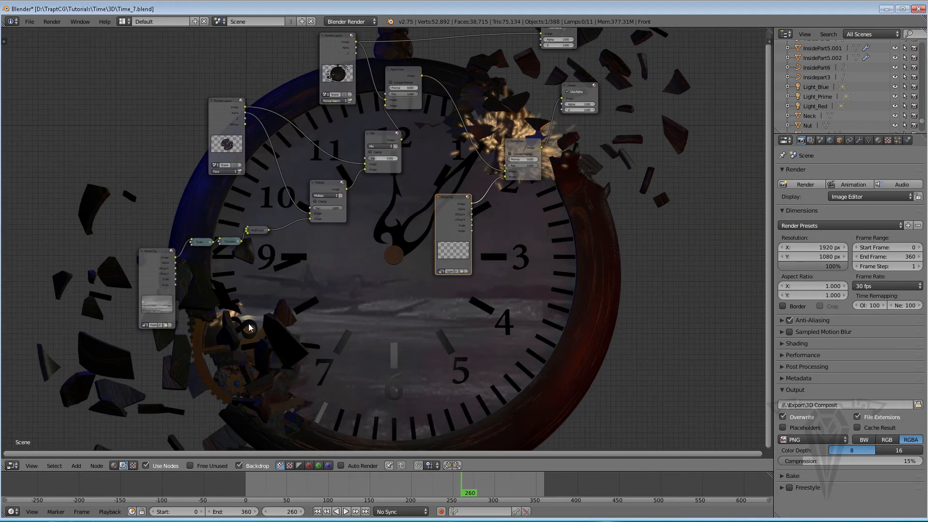
- Add an Image input node and load Background0001.png from the Export folder
key("shift+a")
mouse_move(242, 337)
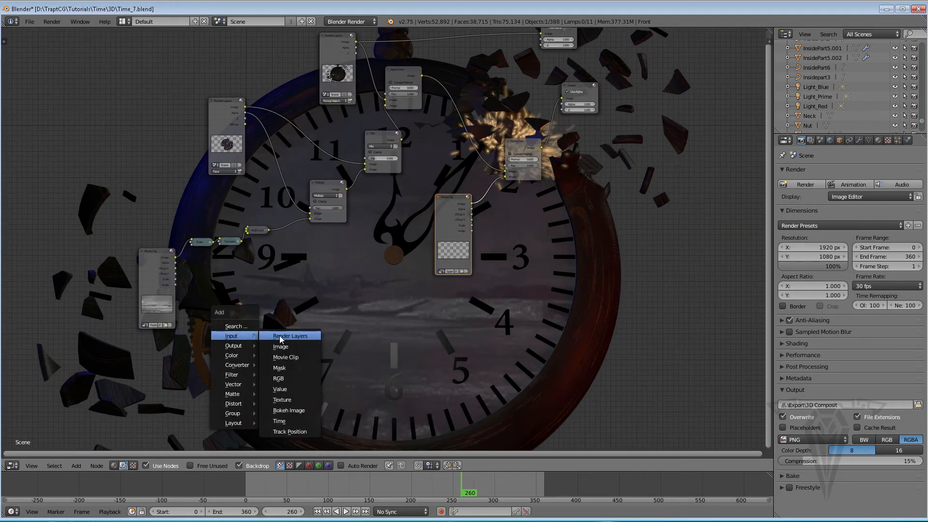
left_click(285, 347)
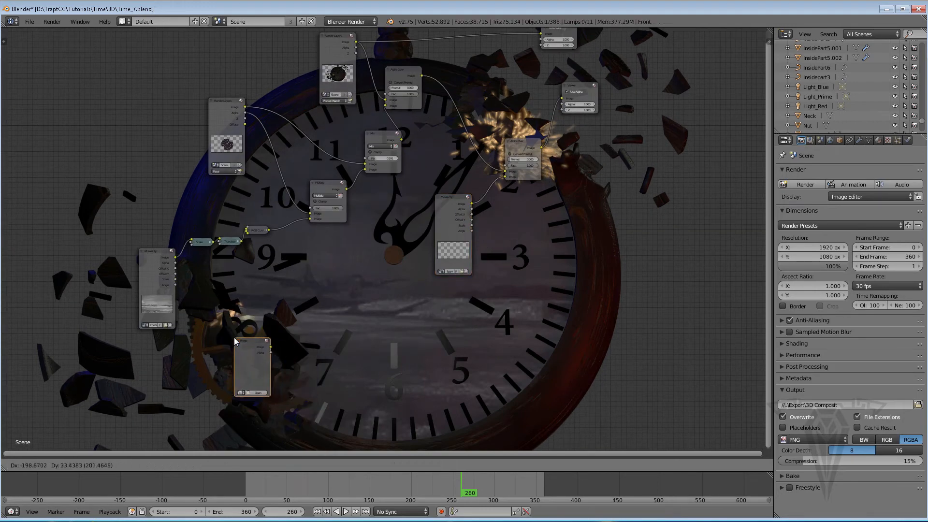
left_click(253, 391)
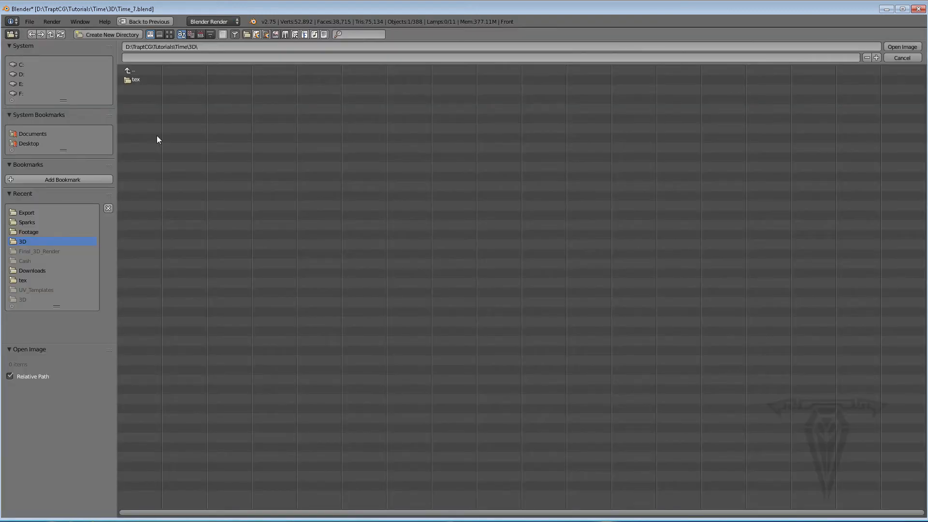
left_click(26, 212)
left_click(147, 99)
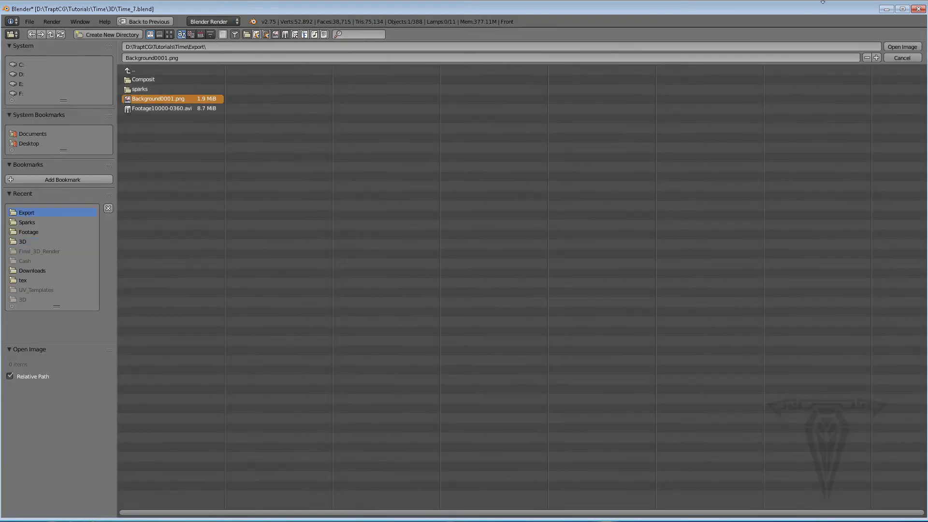
left_click(902, 47)
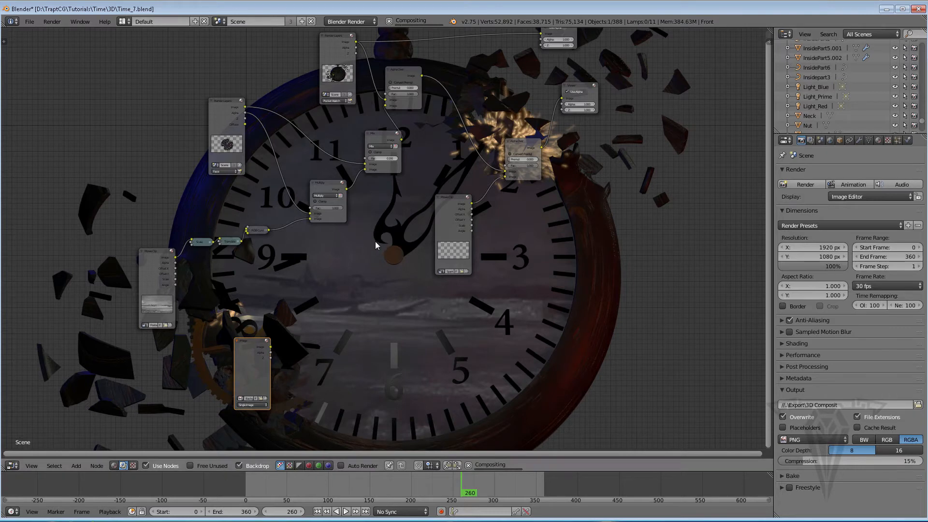
- Place the background Image node beside the sparks Movie Clip node and shift the Viewer and Composite nodes outward to free space
middle_click_drag(390, 256, 329, 269)
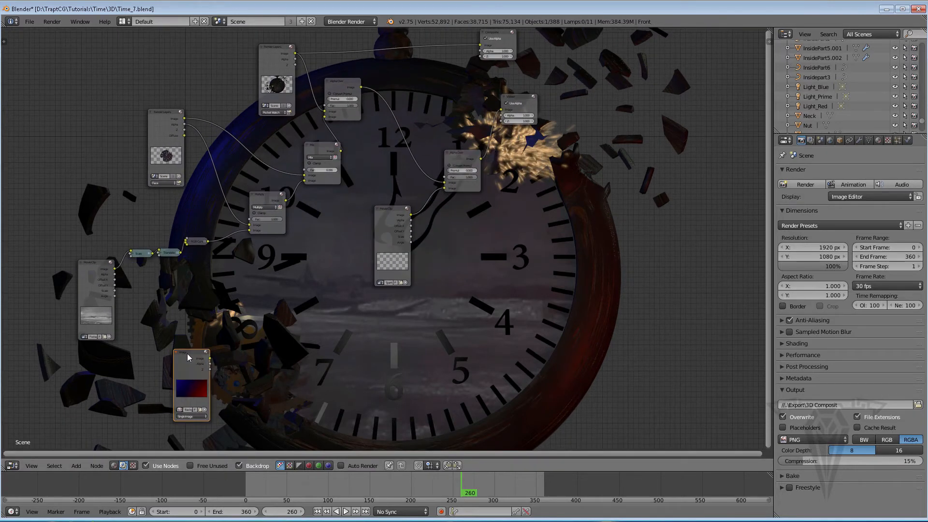
left_click_drag(188, 354, 453, 273)
middle_click_drag(512, 139, 473, 195)
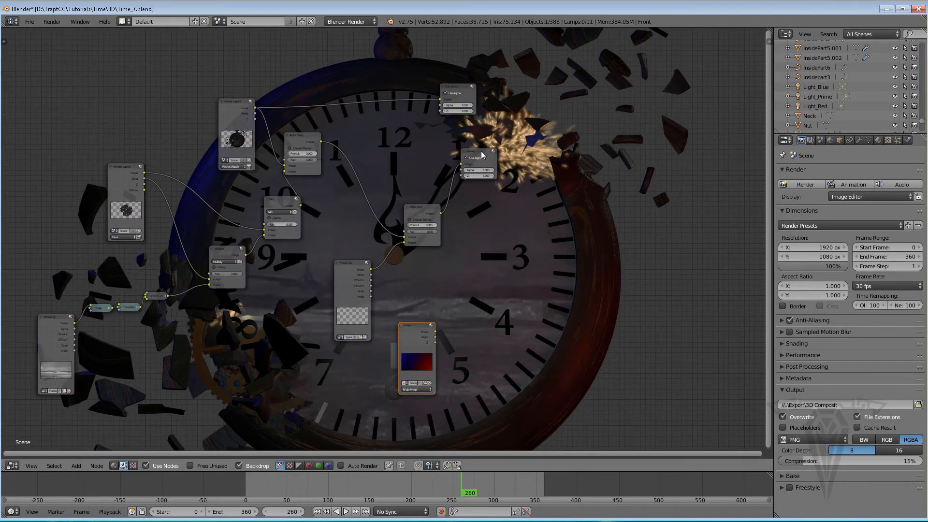
left_click_drag(481, 154, 551, 170)
left_click_drag(457, 85, 579, 85)
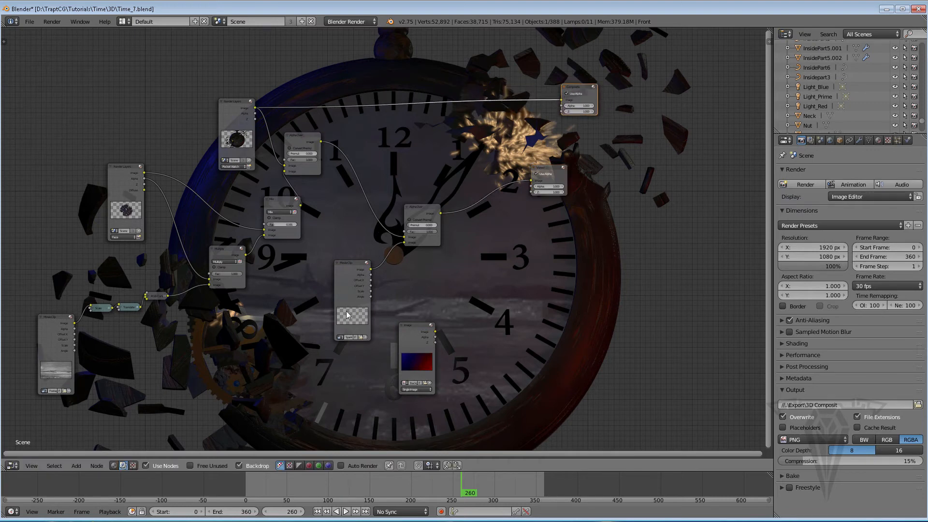
- Add a second Alpha Over node after the Alpha Over that merges the sparks
scroll(421, 271, "up", 3)
middle_click_drag(423, 270, 408, 279)
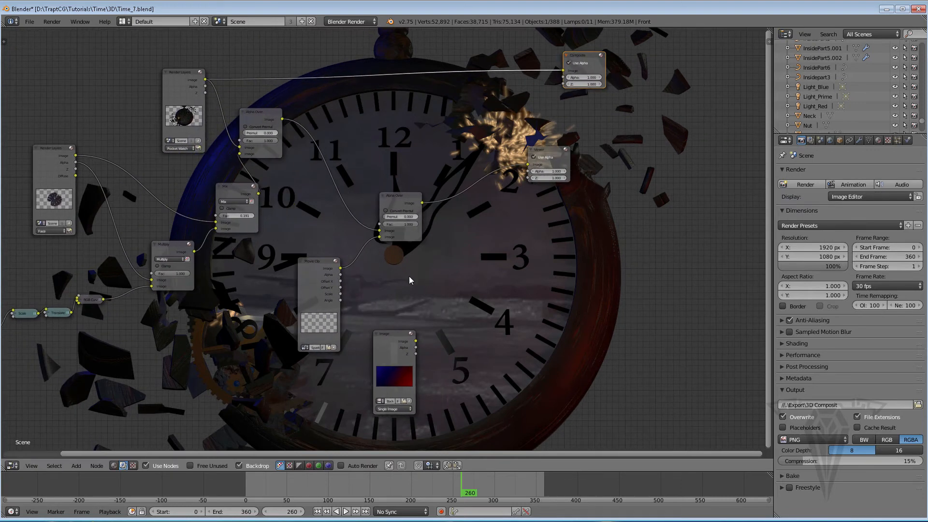
key("shift+a")
mouse_move(410, 280)
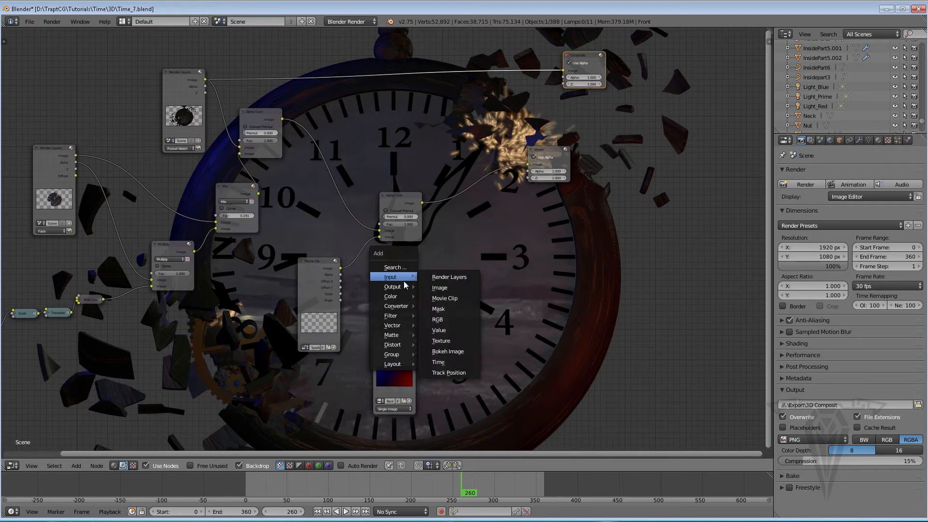
mouse_move(402, 297)
left_click(442, 306)
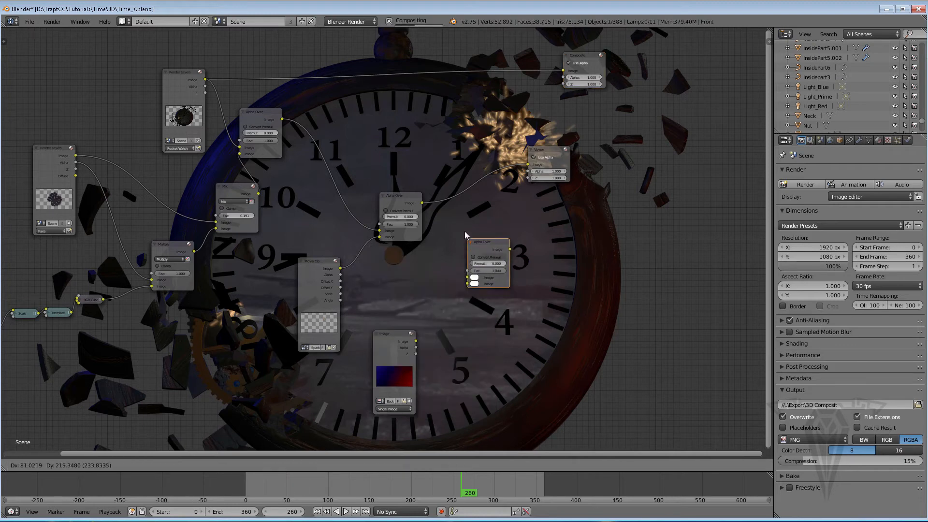
left_click(448, 223)
- Feed the background image into the new Alpha Over's first input and the sparks composite into its second, and link its output to the Viewer
left_click_drag(421, 203, 429, 229)
left_click_drag(441, 274, 451, 277)
left_click_drag(416, 341, 451, 269)
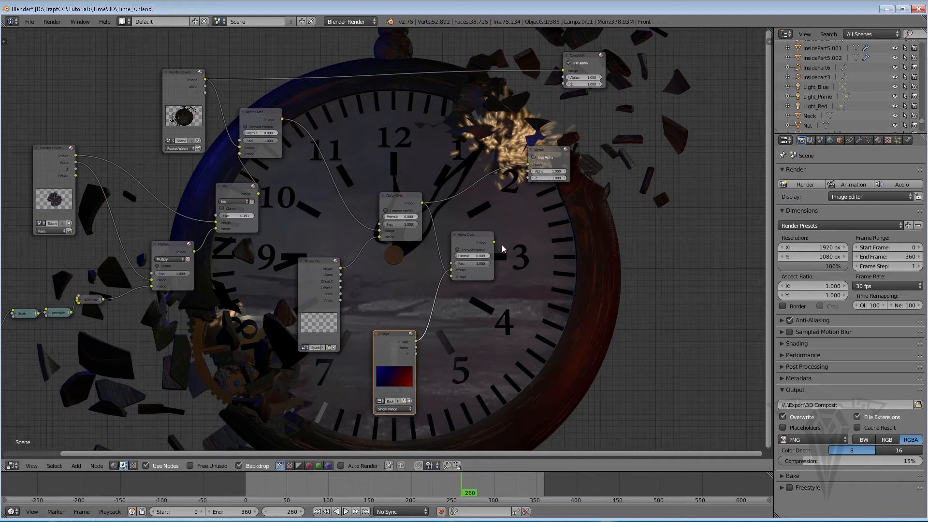
left_click_drag(494, 242, 527, 164)
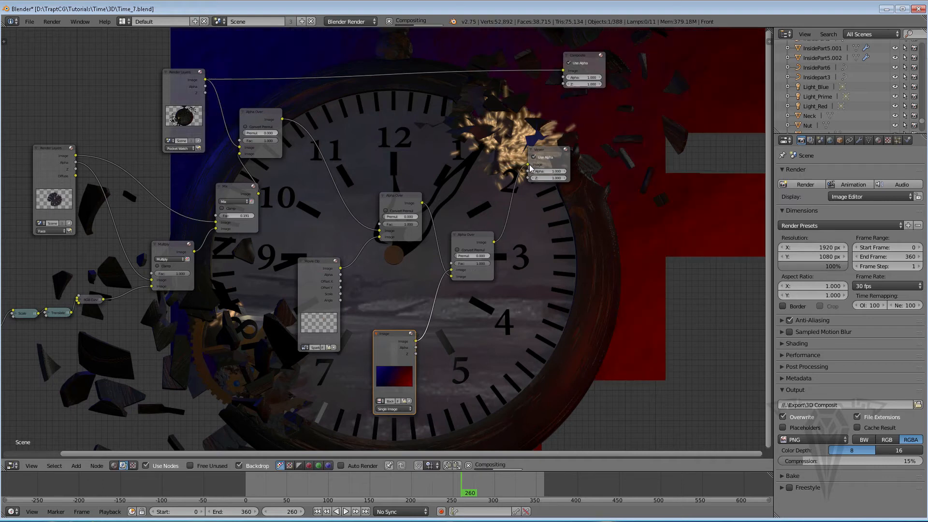
scroll(438, 244, "down", 3)
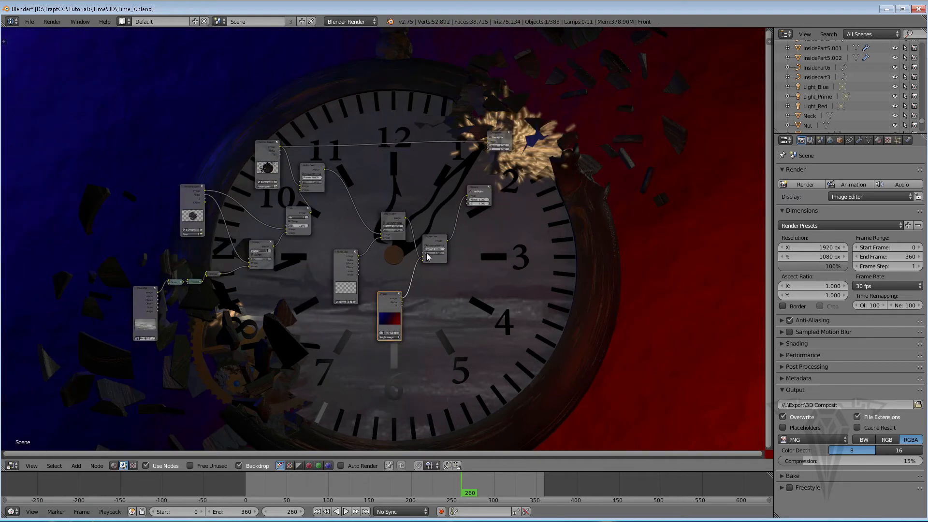
scroll(447, 263, "up", 2)
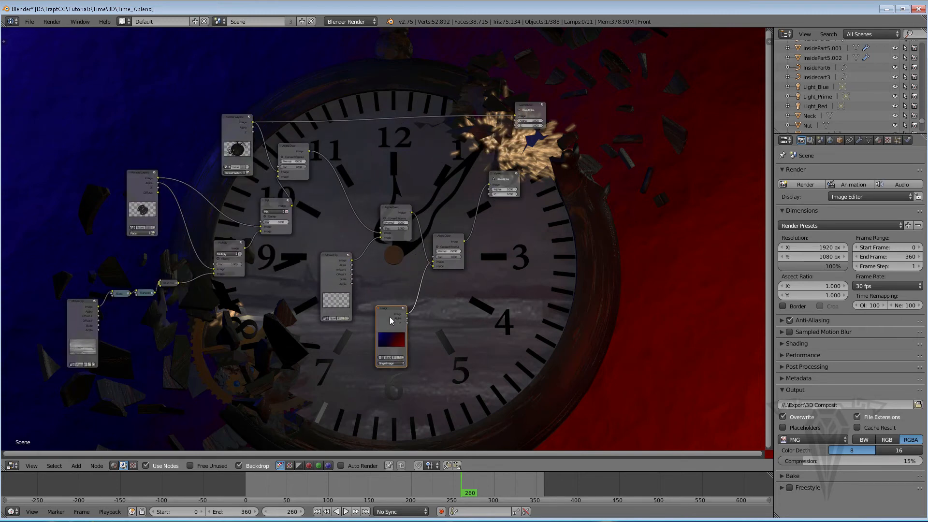
- Insert an RGB Curves node between the background Image node and the Alpha Over, spacing the nodes apart
key("shift+a")
mouse_move(431, 361)
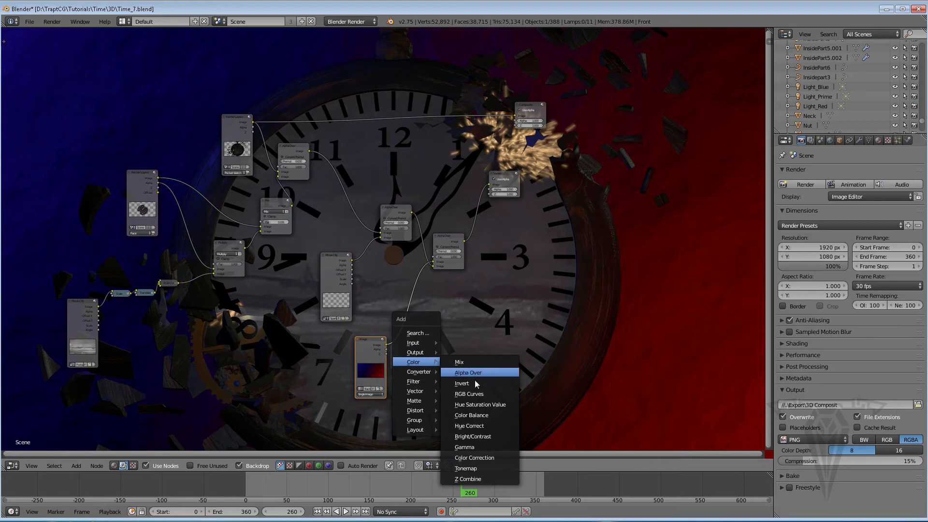
left_click(471, 394)
left_click(398, 325)
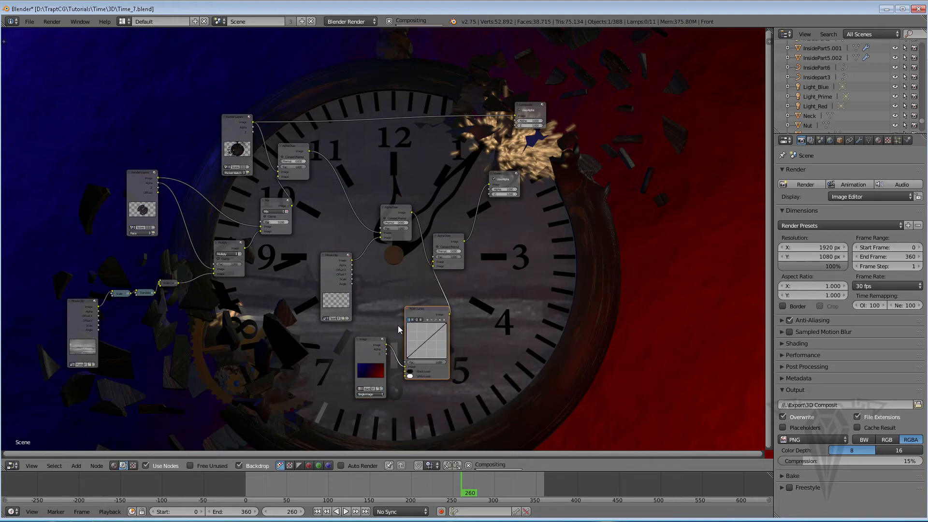
left_click_drag(369, 342, 332, 369)
left_click_drag(436, 313, 408, 329)
- Darken the background by pulling the RGB curve down to a point at about X 0.78, Y 0.31, and collapse the node
middle_click_drag(408, 329, 397, 238)
scroll(386, 233, "up", 12)
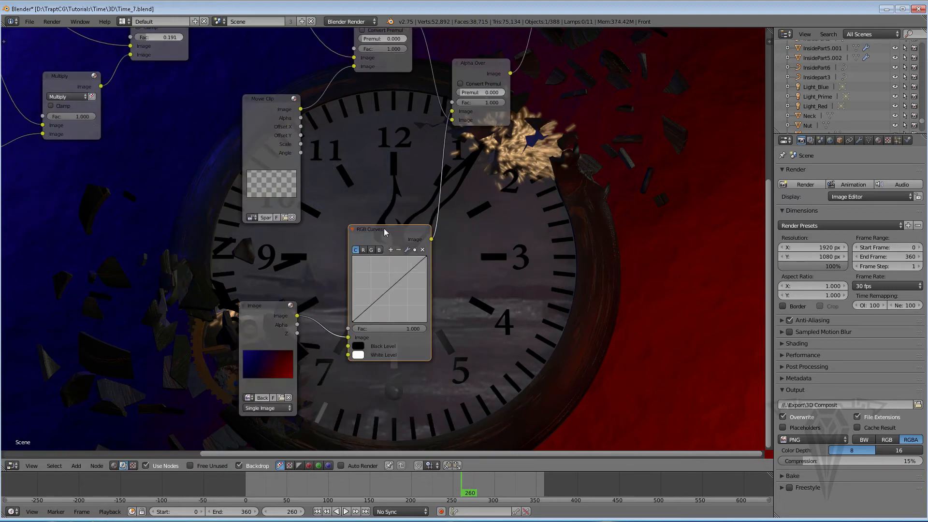
left_click_drag(395, 310, 411, 347)
scroll(411, 347, "down", 3)
left_click_drag(424, 295, 418, 294)
left_click_drag(405, 324, 415, 312)
left_click(428, 252)
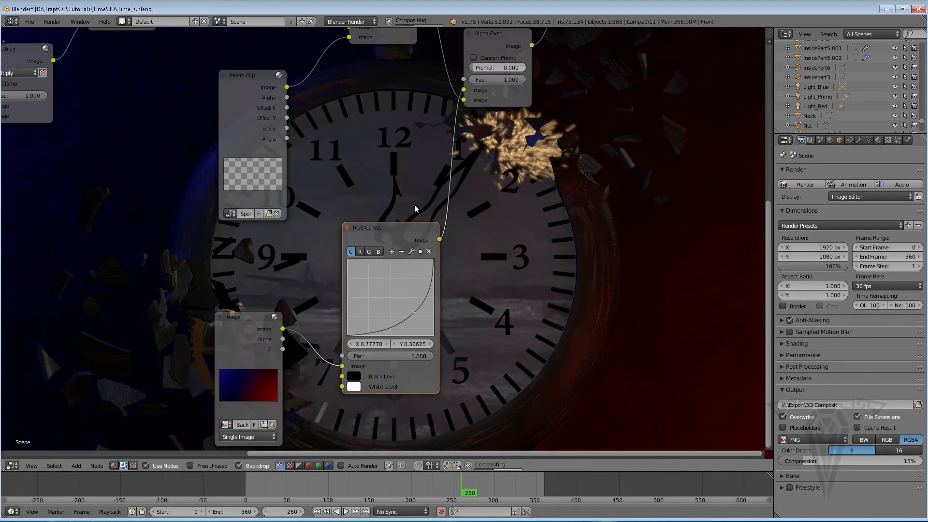
left_click(348, 228)
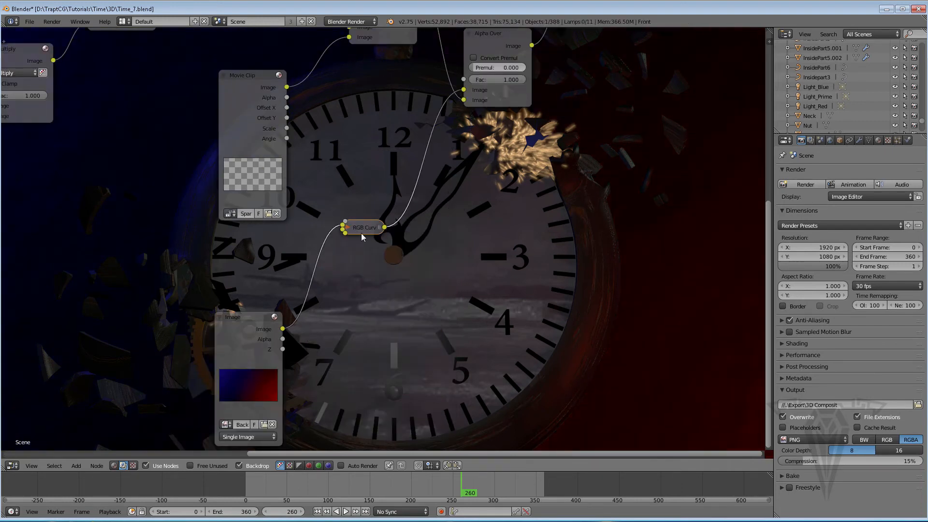
- Insert a Blur filter node between the background's RGB Curves and the Alpha Over
key("shift+a")
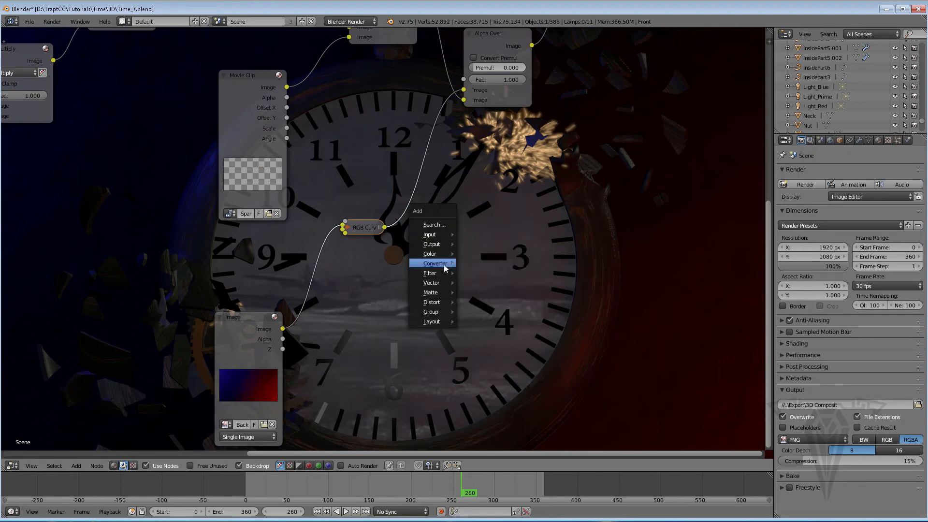
mouse_move(444, 273)
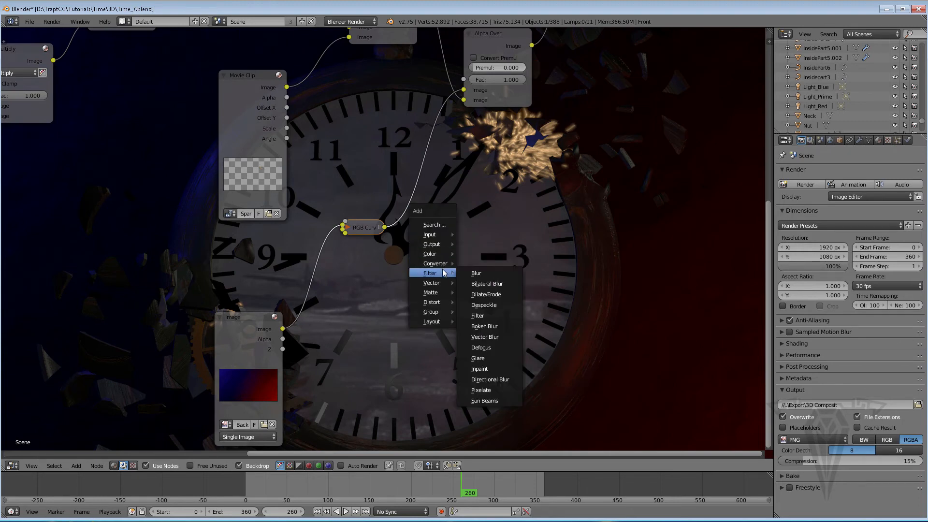
left_click(485, 274)
left_click(415, 146)
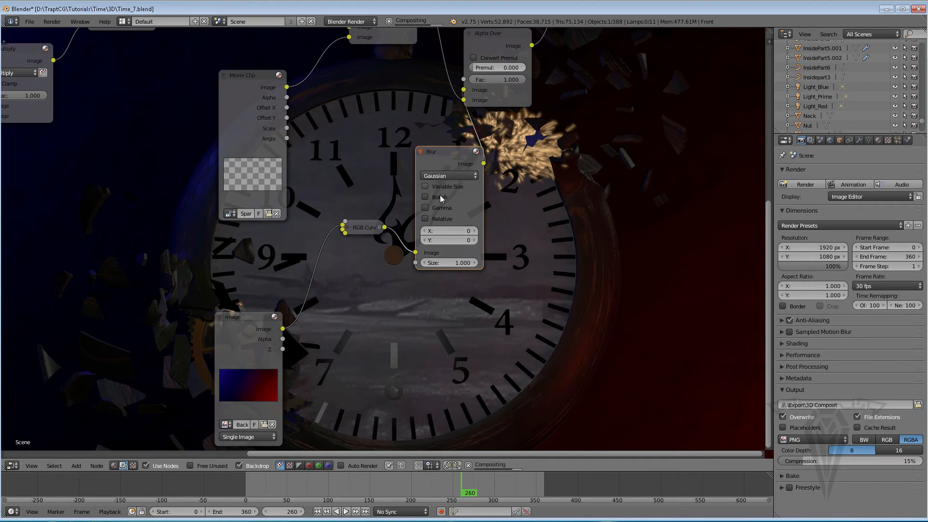
- Try a blur of 5 in both X and Y on the background, toggling the Bokeh option
left_click(448, 230)
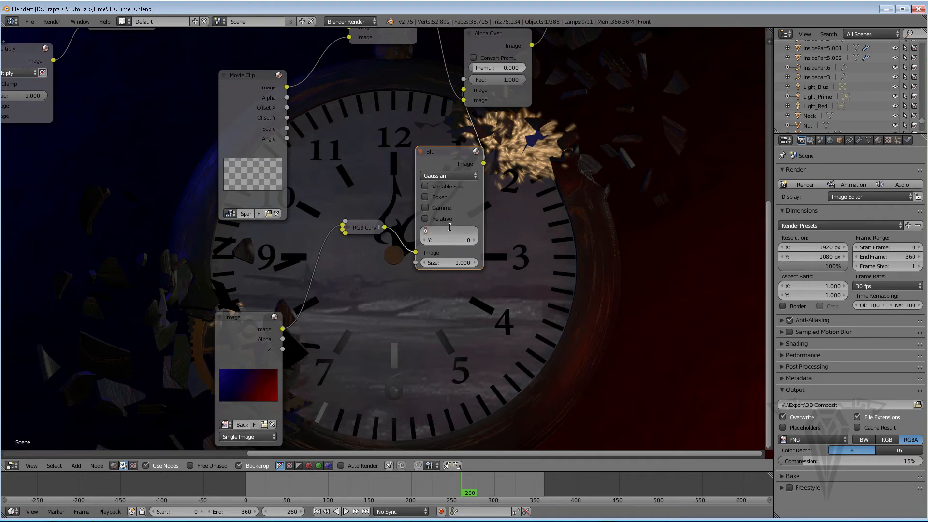
type("5")
key("Tab")
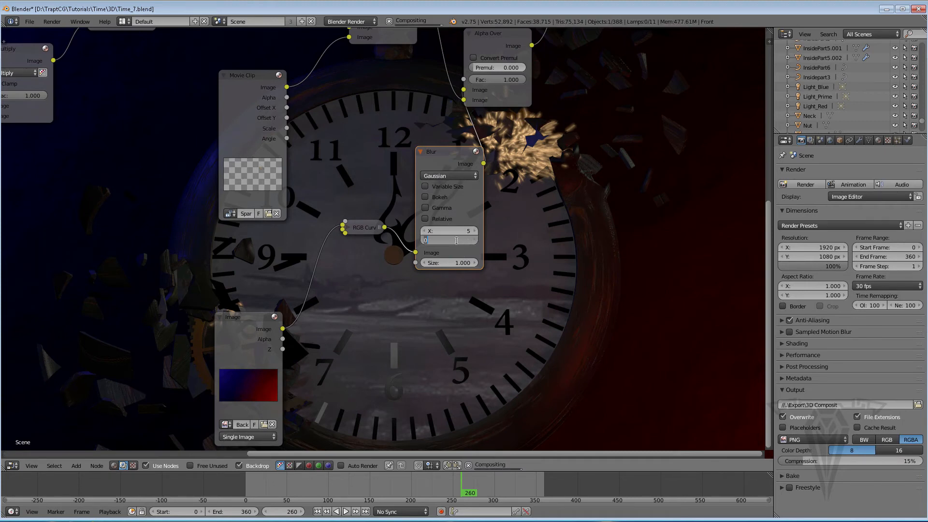
type("5")
key("Return")
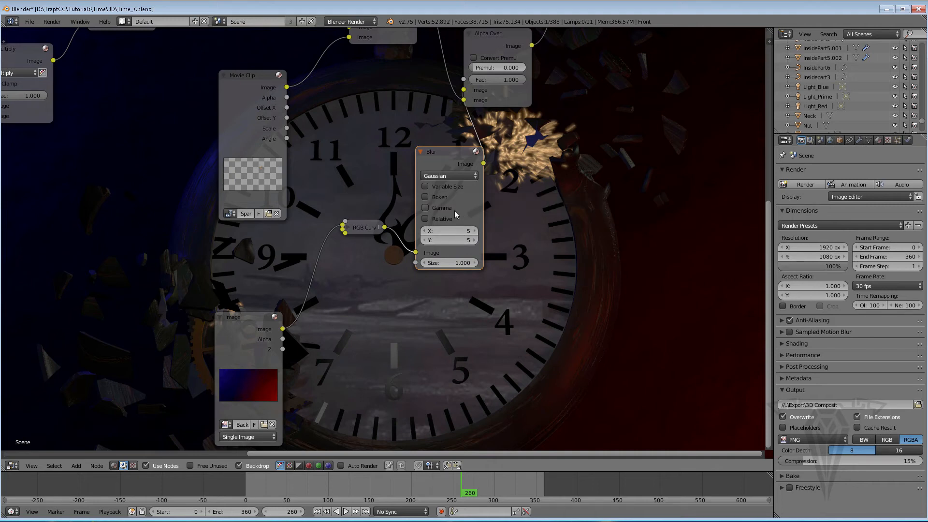
left_click(426, 198)
left_click(428, 196)
- Set the background Blur node's X and Y to 15 and collapse the node
left_click(449, 231)
key("Tab")
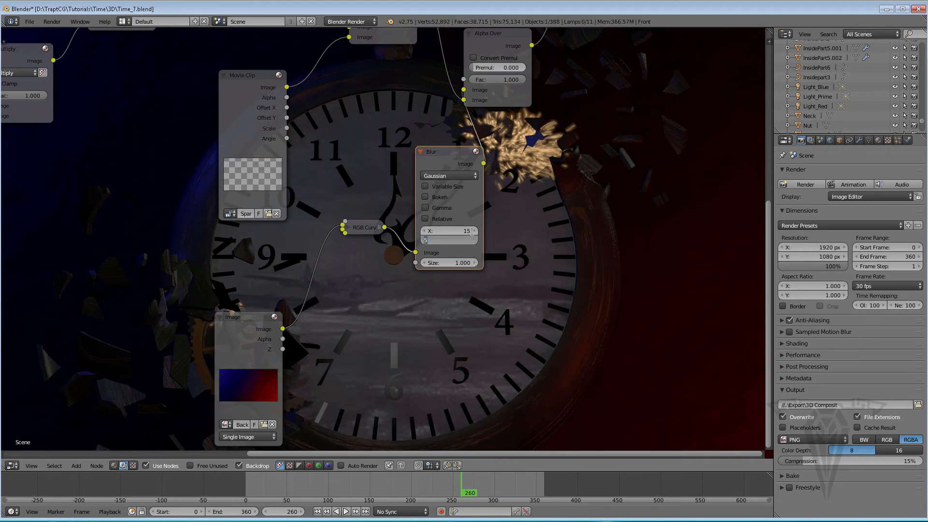
type("15")
key("Return")
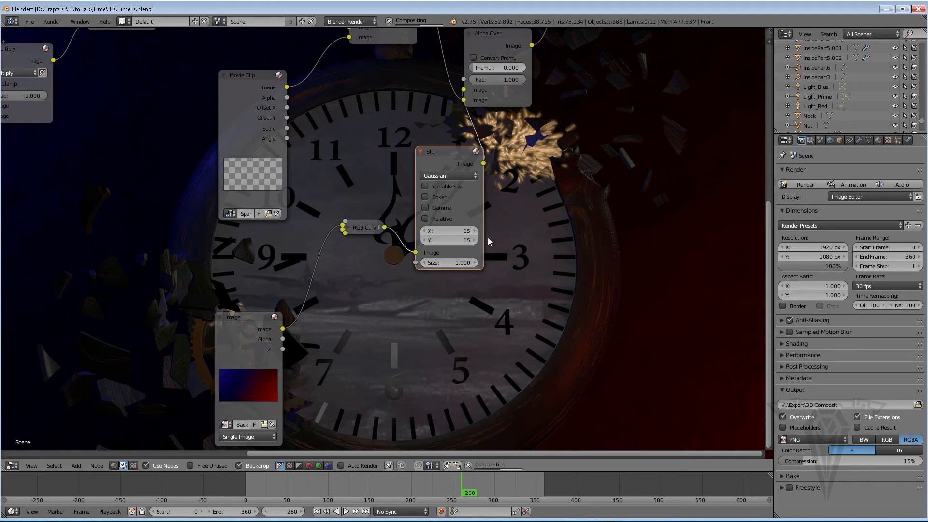
scroll(681, 333, "down", 2)
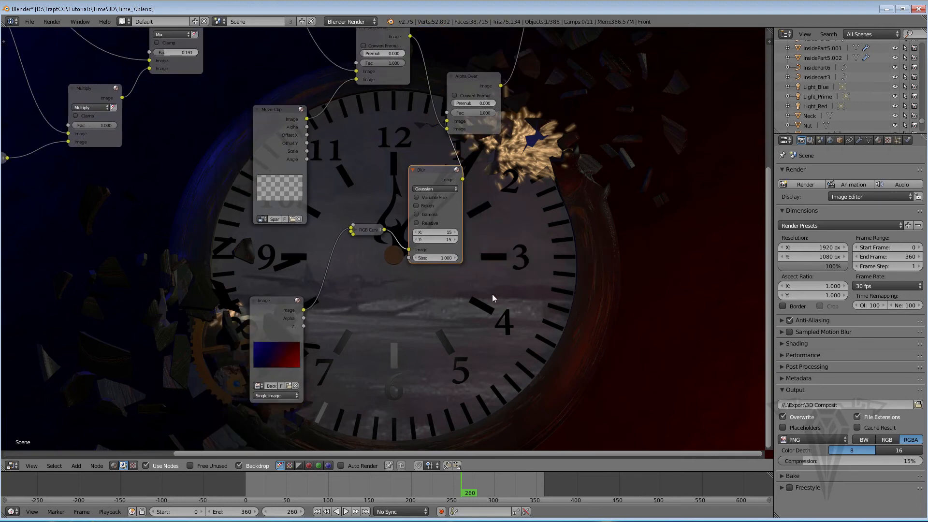
key("h")
- Split the node editor area in two and change the new area to the UV/Image Editor
scroll(488, 302, "down", 1)
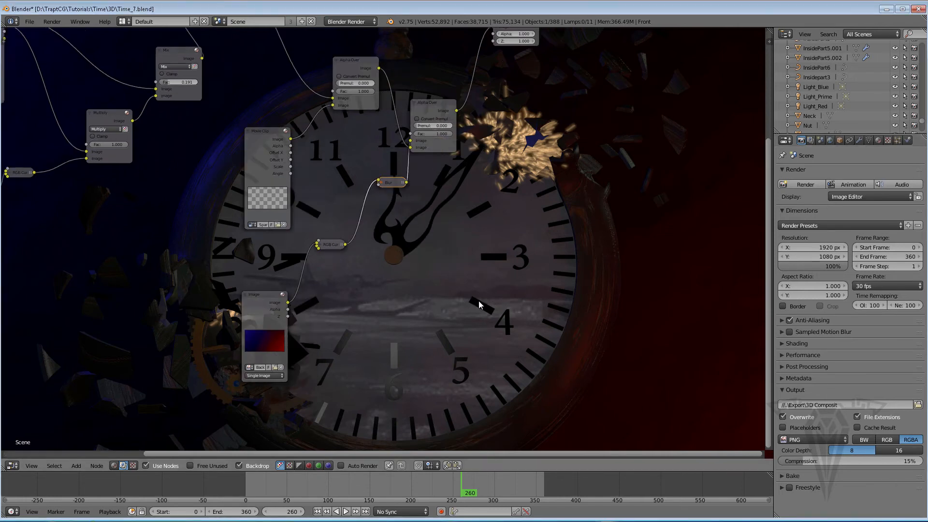
scroll(479, 304, "down", 2)
scroll(483, 306, "up", 1)
middle_click_drag(455, 263, 534, 331)
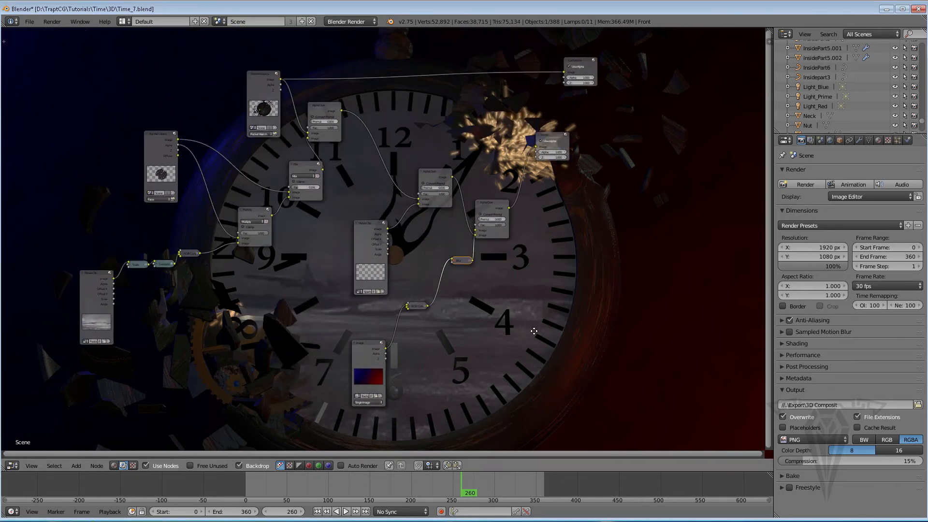
scroll(534, 331, "down", 1)
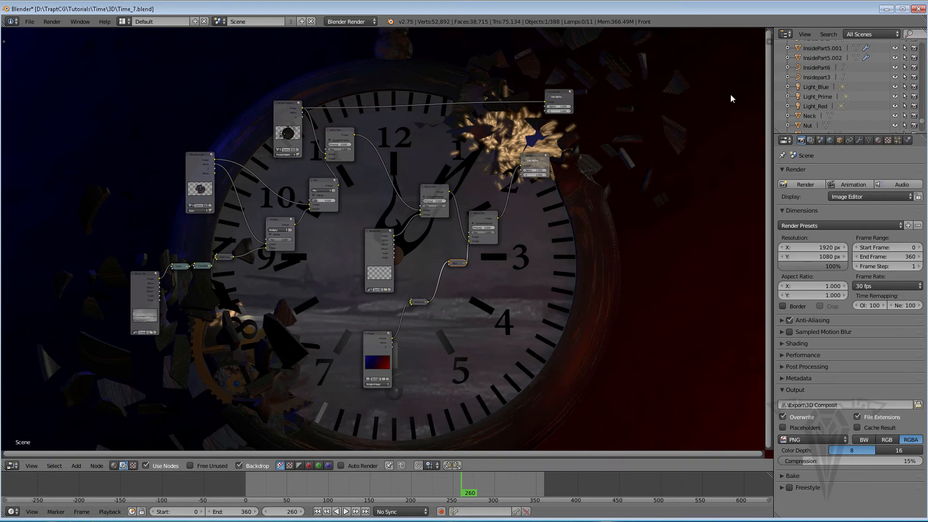
left_click_drag(769, 30, 356, 194)
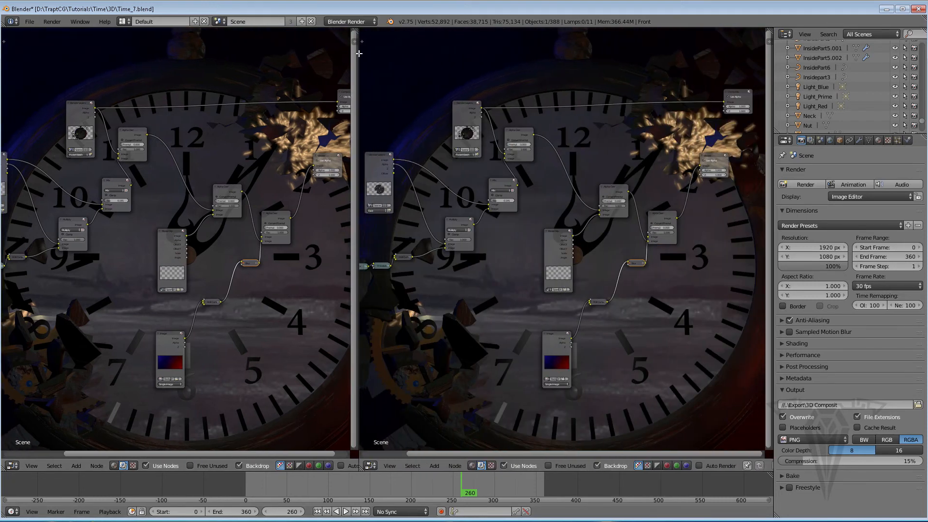
left_click(371, 466)
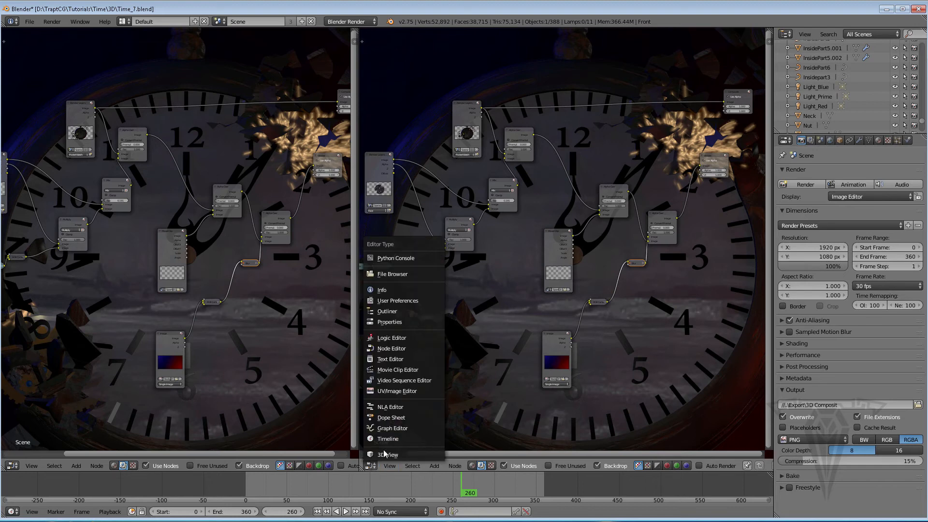
left_click(396, 391)
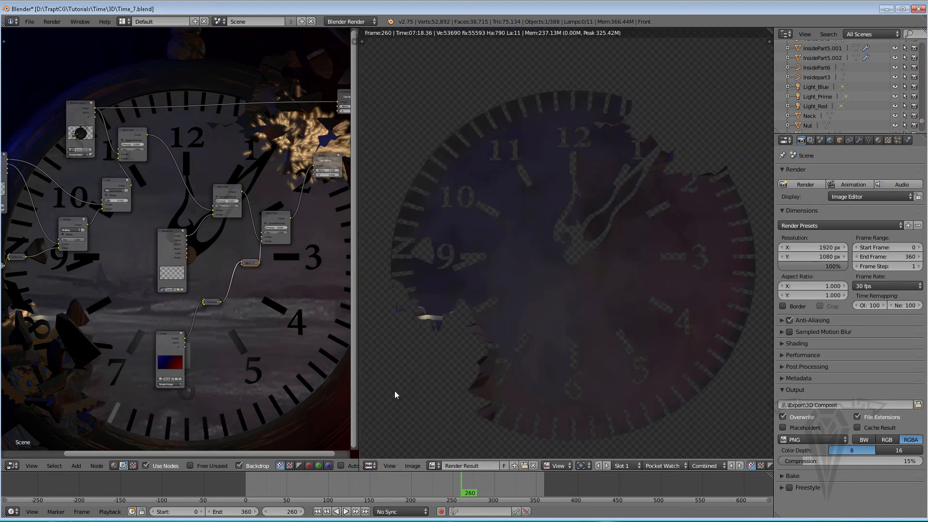
left_click(372, 466)
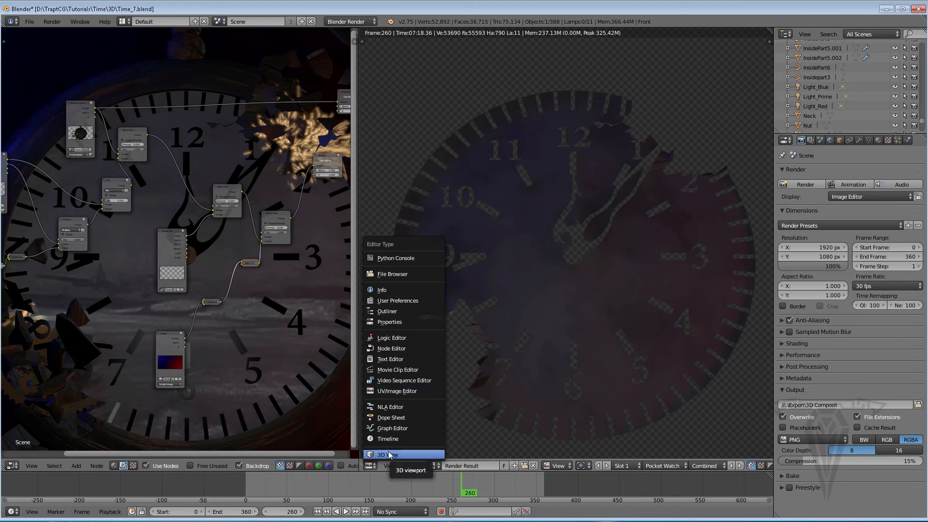
left_click(398, 389)
left_click(567, 465)
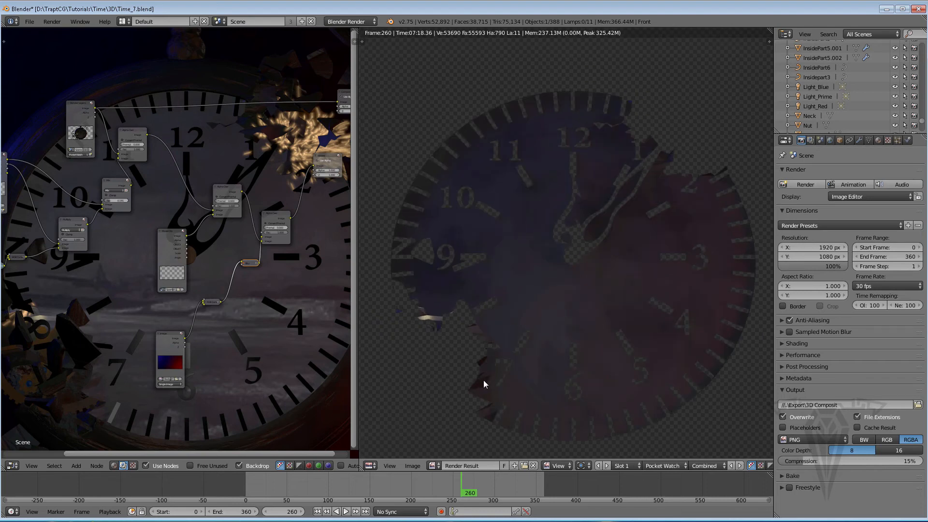
- Connect the final Alpha Over's Image output to the Composite node and show the whole composite in the image editor
middle_click_drag(282, 299, 242, 303)
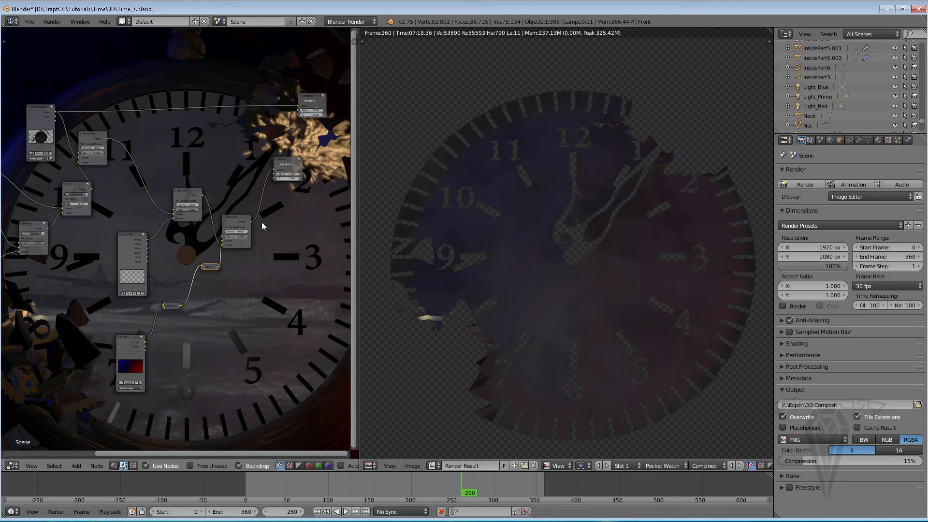
left_click_drag(251, 222, 297, 106)
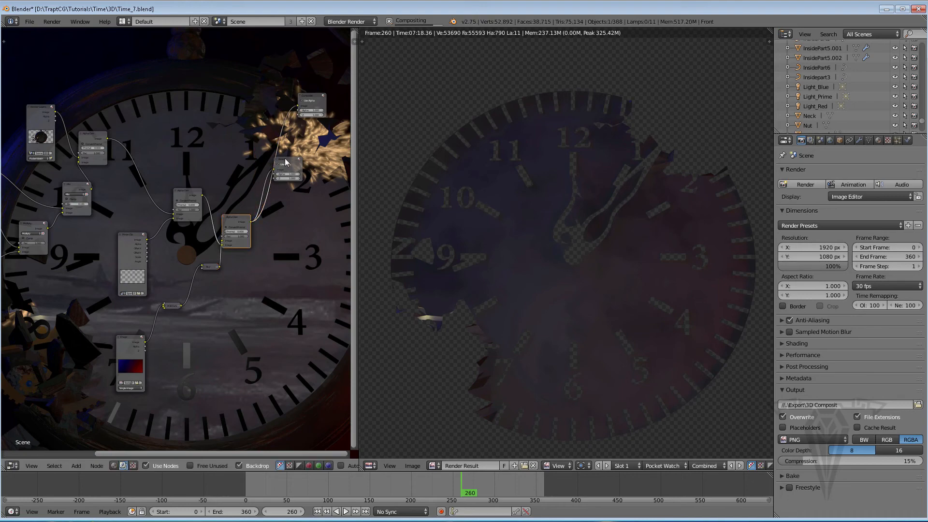
scroll(583, 225, "down", 3)
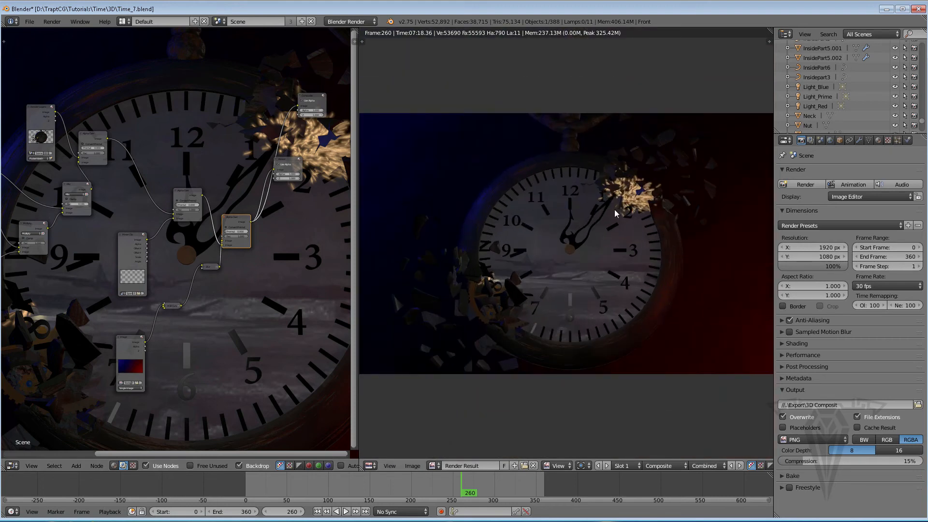
- Arrange the Composite node above the Viewer node, just to the right of the final Alpha Over
left_click_drag(290, 183, 323, 235)
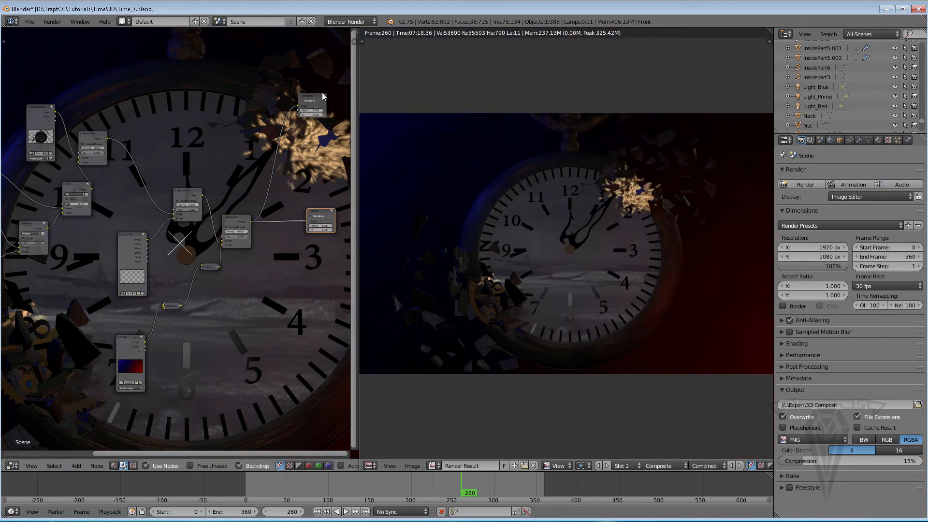
left_click_drag(309, 98, 319, 173)
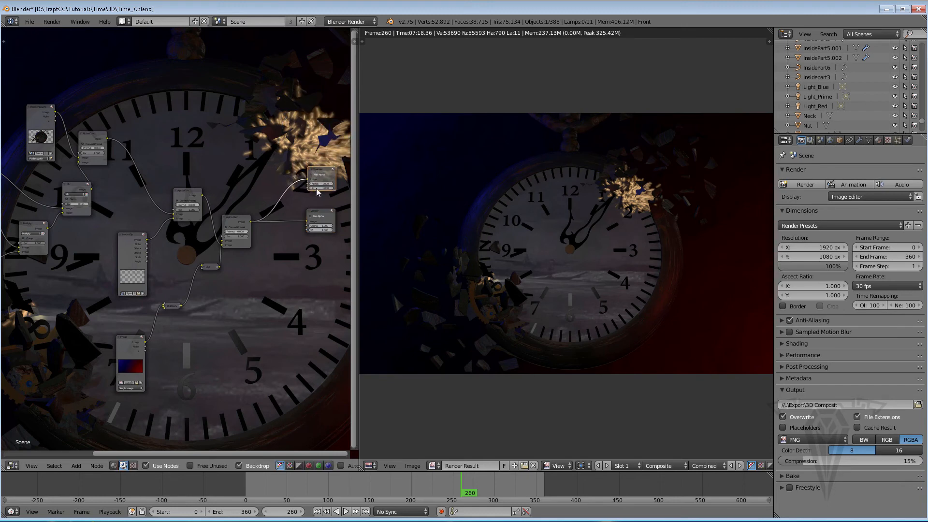
left_click(323, 215)
left_click_drag(323, 215, 321, 220)
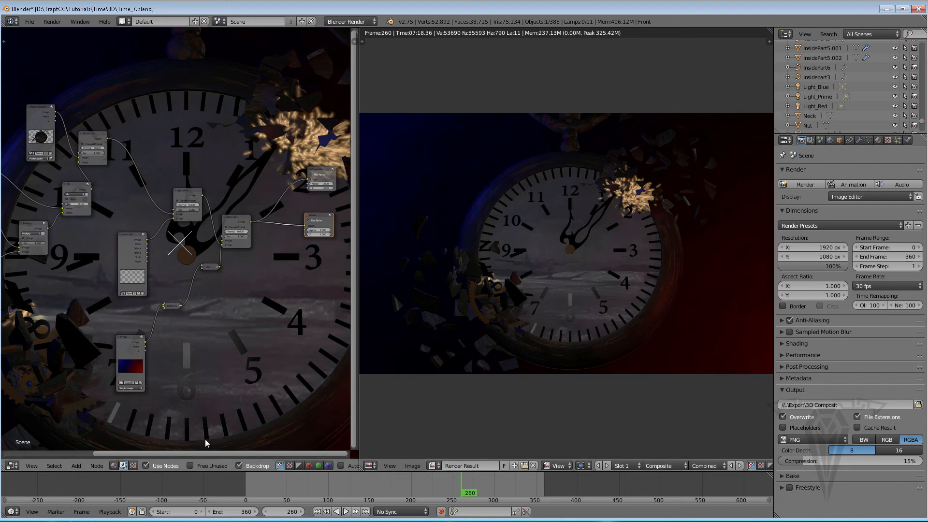
- Turn off the node editor's backdrop and shift the Alpha Over beside the uppermost Render Layers node slightly right
left_click(250, 465)
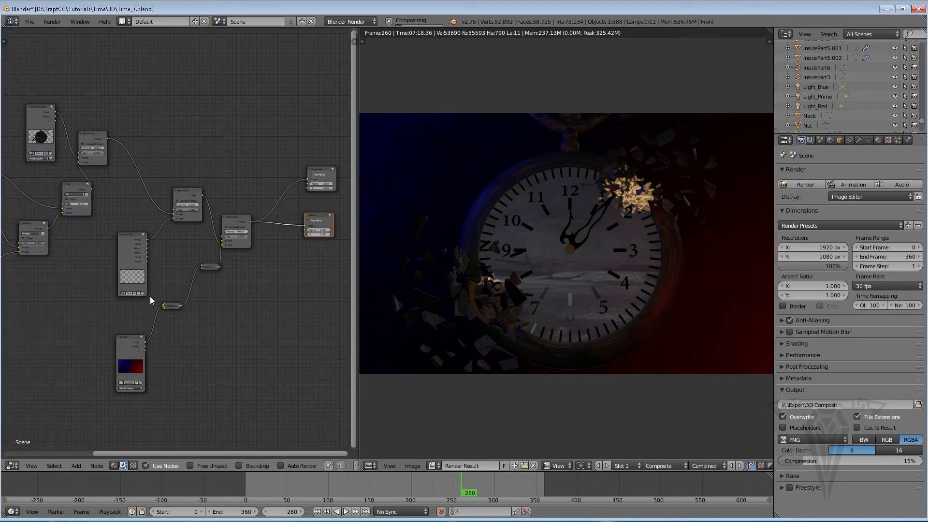
middle_click_drag(165, 307, 198, 308)
scroll(198, 312, "down", 6)
scroll(194, 311, "up", 2)
scroll(191, 311, "down", 3)
scroll(181, 309, "up", 1)
scroll(181, 304, "up", 1)
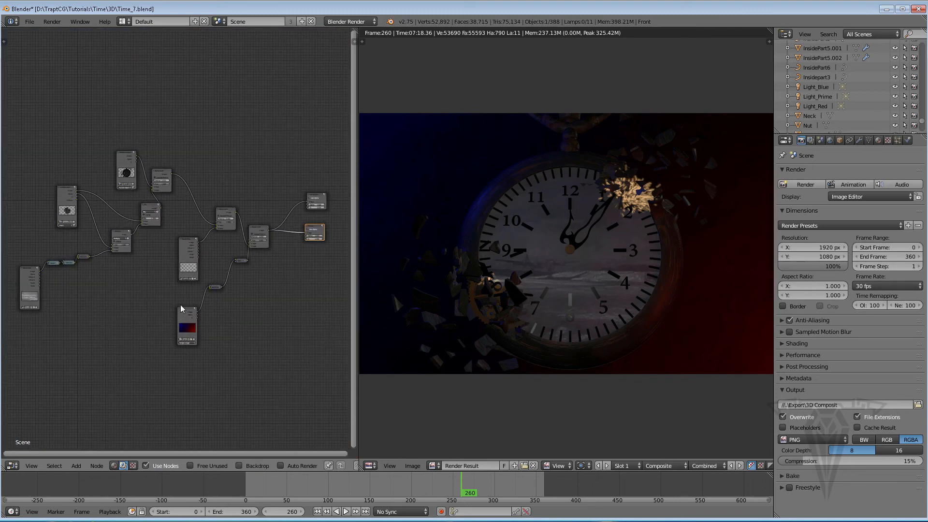
scroll(191, 299, "up", 2)
scroll(196, 319, "down", 2)
left_click_drag(161, 167, 175, 168)
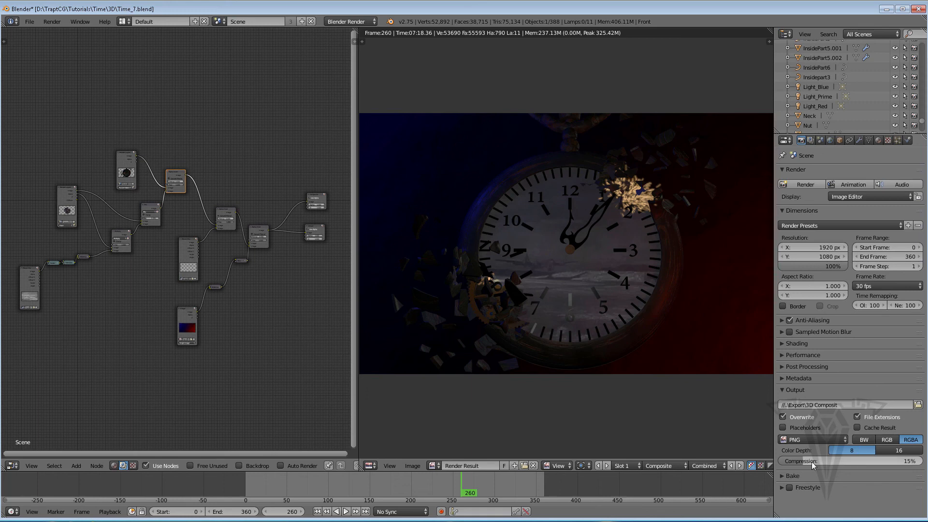
- Set the PNG output compression to 0%
left_click_drag(822, 461, 796, 461)
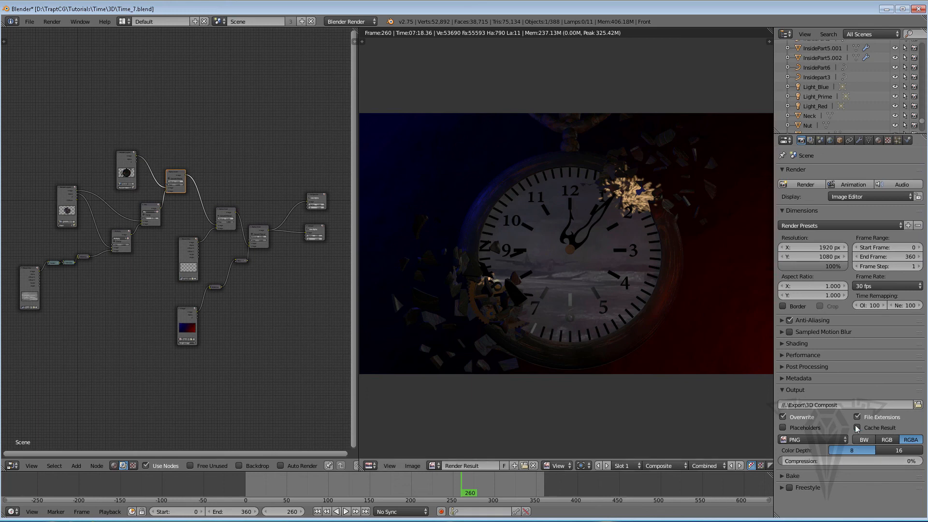